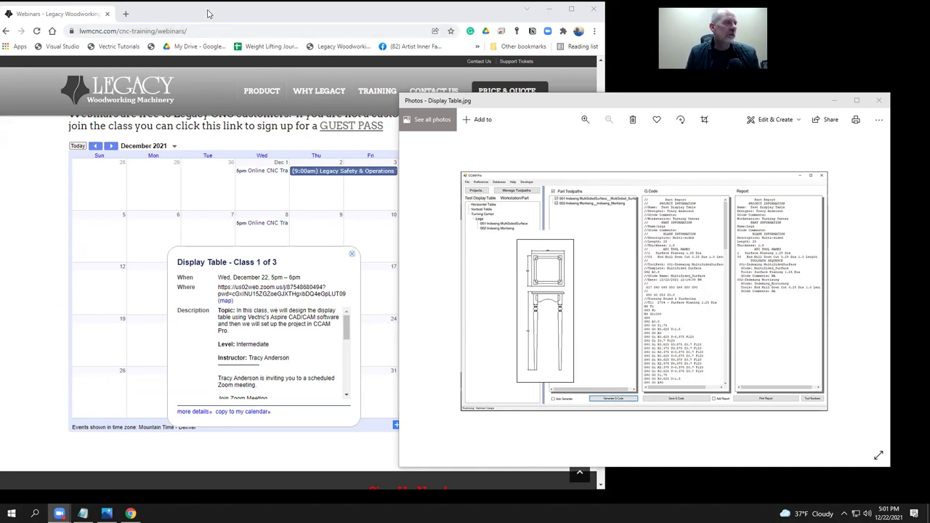
Step: Bring Chrome to the front and open the Legacy site's Class Review page from TRAINING
{"action": "left_click", "coordinate": [460, 91]}
{"action": "left_click", "coordinate": [390, 159]}
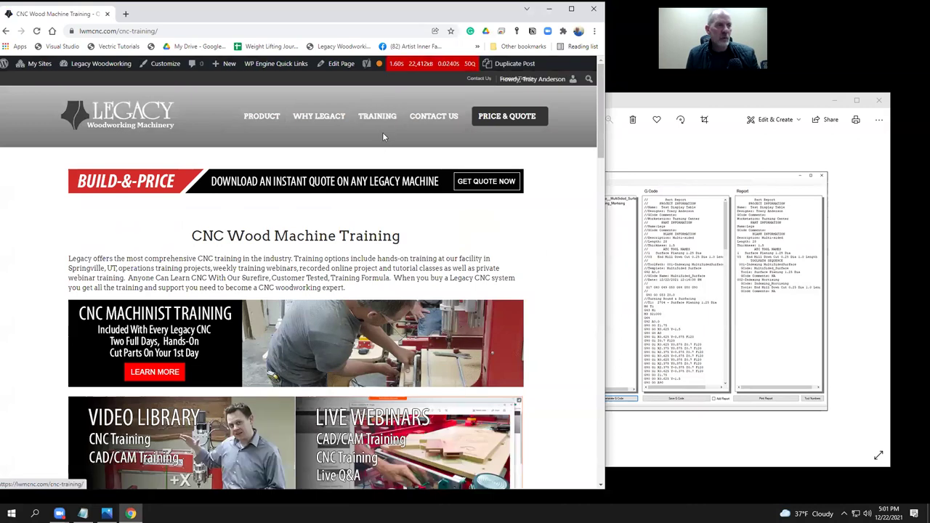
{"action": "mouse_move", "coordinate": [377, 118]}
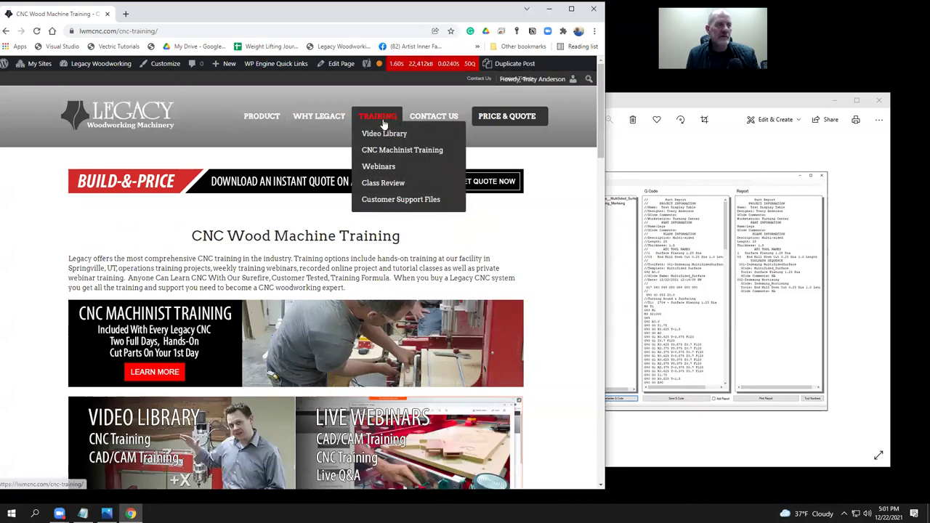
{"action": "left_click", "coordinate": [388, 183]}
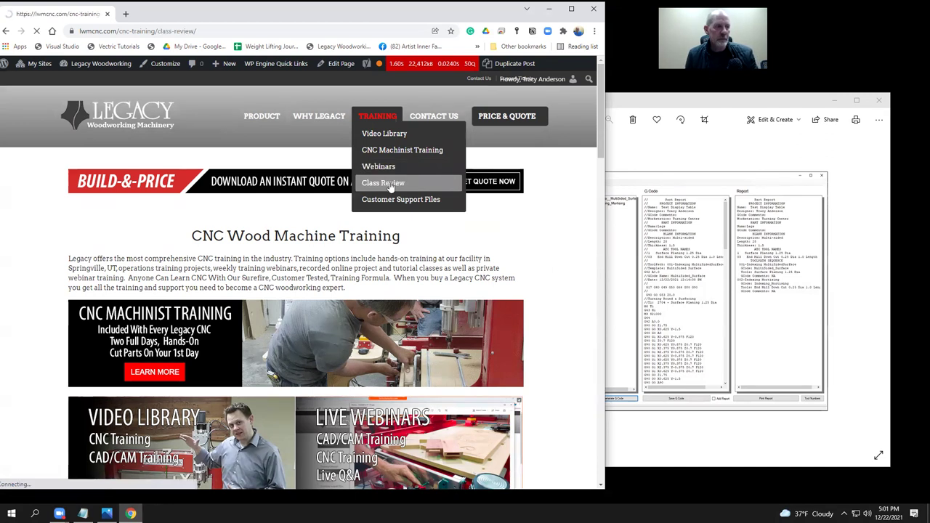
Step: Dismiss the signup popup and close the Photos viewer showing the Display Table screenshot
{"action": "scroll", "coordinate": [365, 235], "scroll_direction": "down", "scroll_amount": 6}
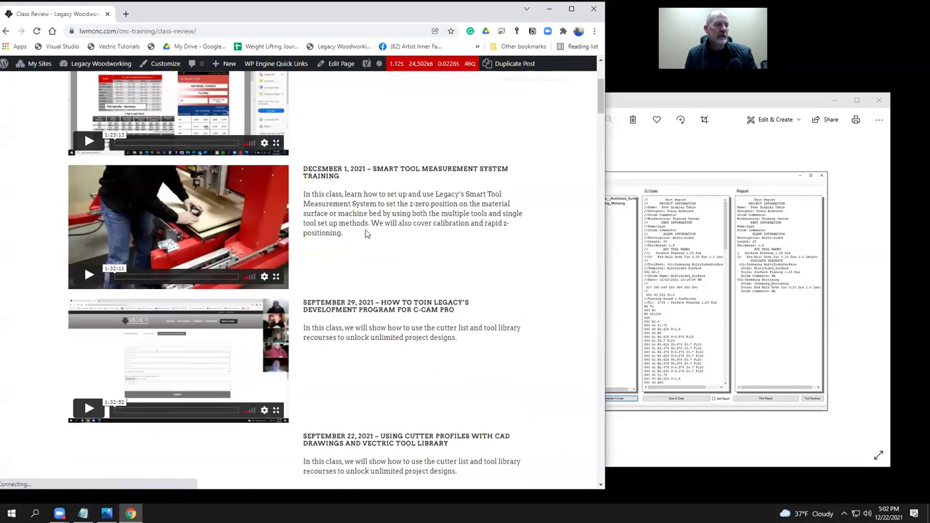
{"action": "scroll", "coordinate": [252, 221], "scroll_direction": "down", "scroll_amount": 2}
{"action": "scroll", "coordinate": [252, 223], "scroll_direction": "up", "scroll_amount": 8}
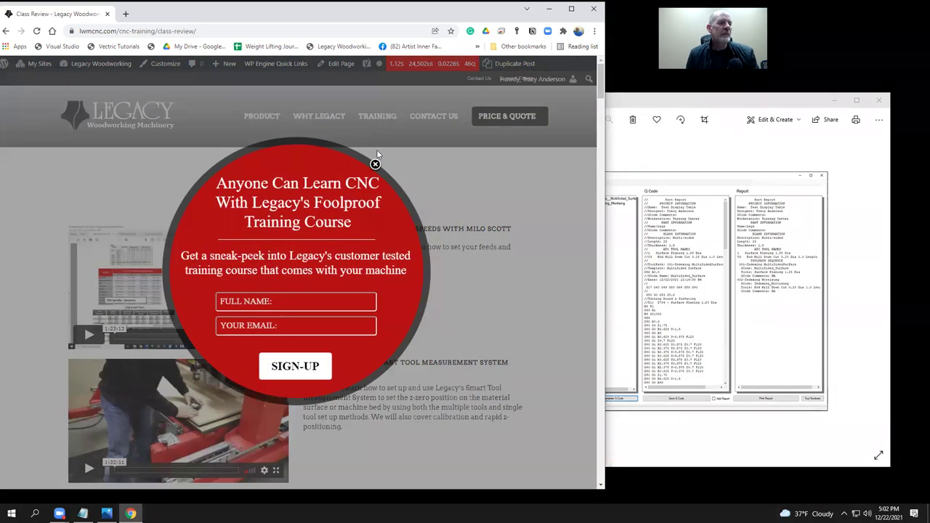
{"action": "left_click", "coordinate": [375, 164]}
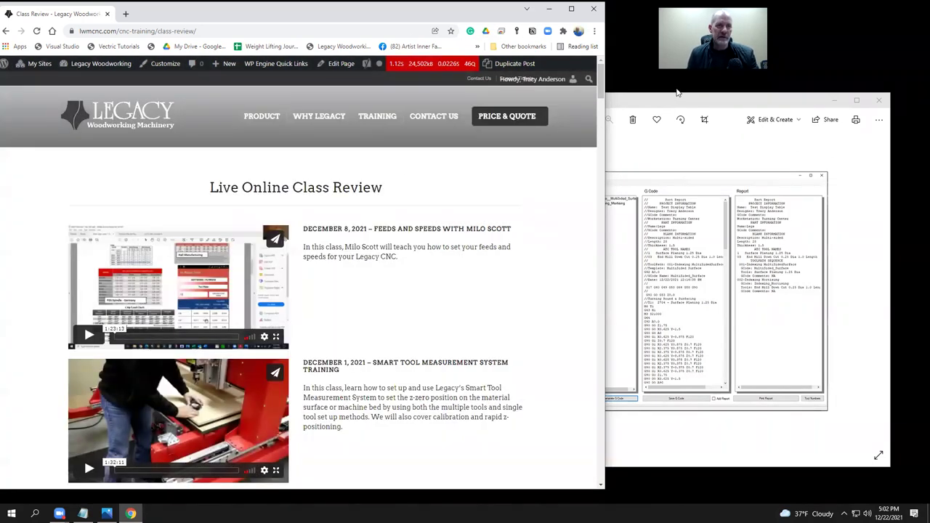
{"action": "left_click", "coordinate": [720, 107]}
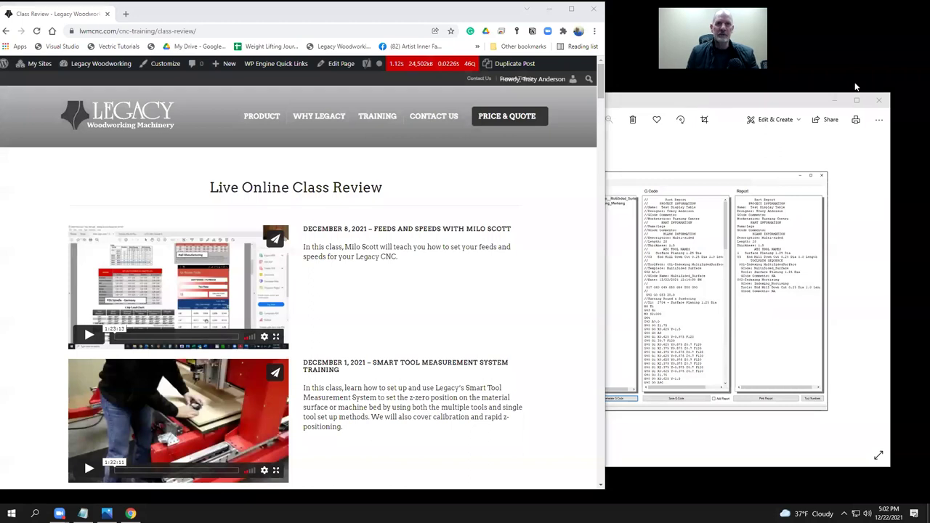
{"action": "left_click", "coordinate": [731, 109]}
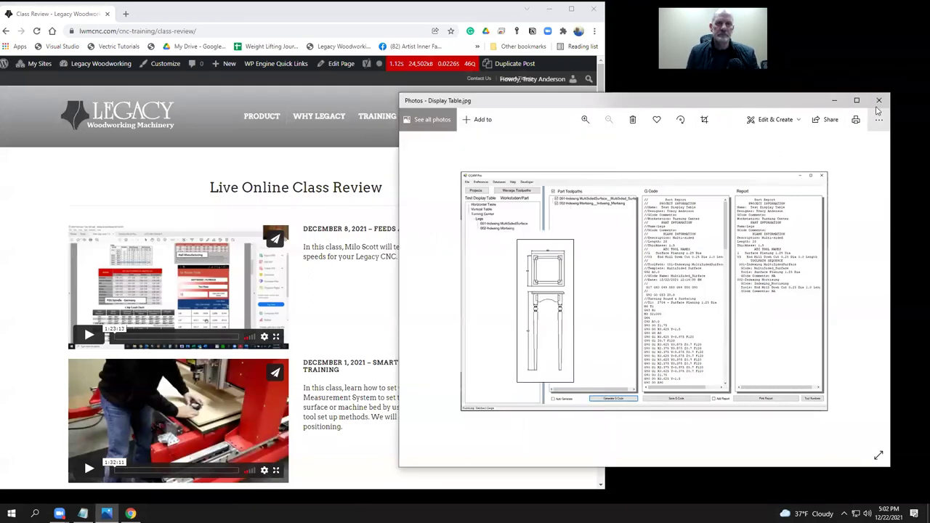
{"action": "left_click", "coordinate": [879, 102]}
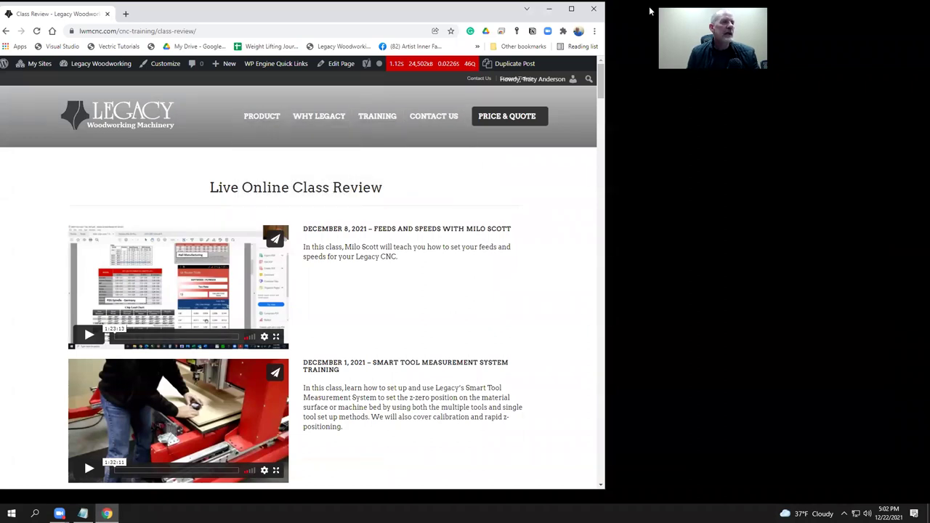
Step: Close Chrome, launch CCAM Pro from the convCam tile, then start Google Chrome again
{"action": "left_click", "coordinate": [594, 9]}
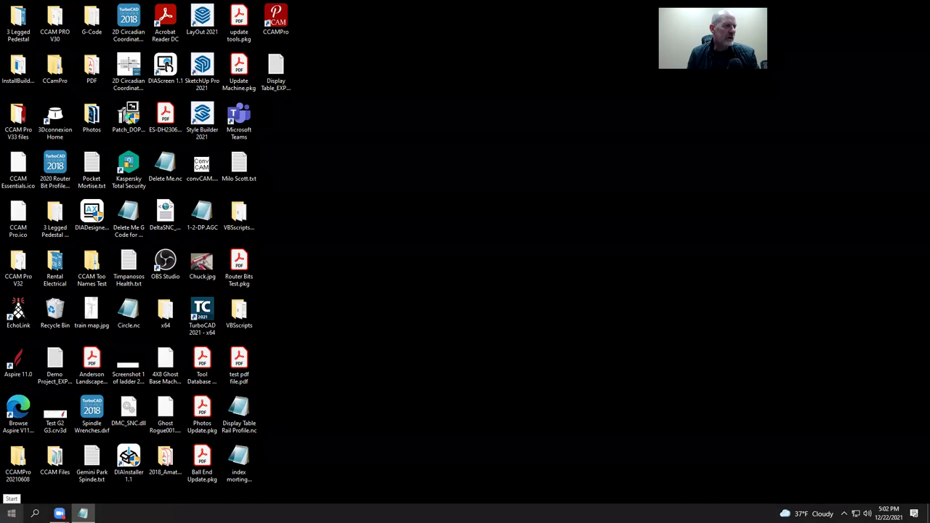
{"action": "left_click", "coordinate": [12, 513]}
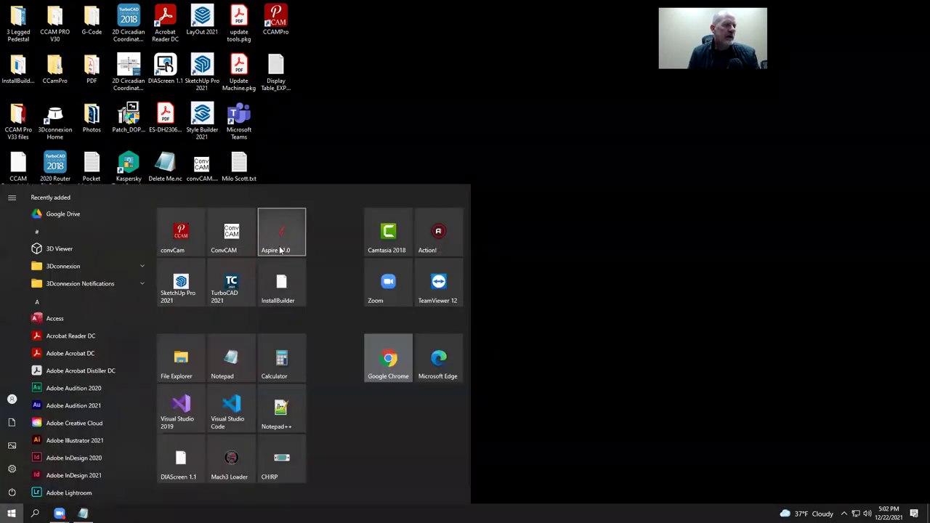
{"action": "left_click", "coordinate": [181, 234]}
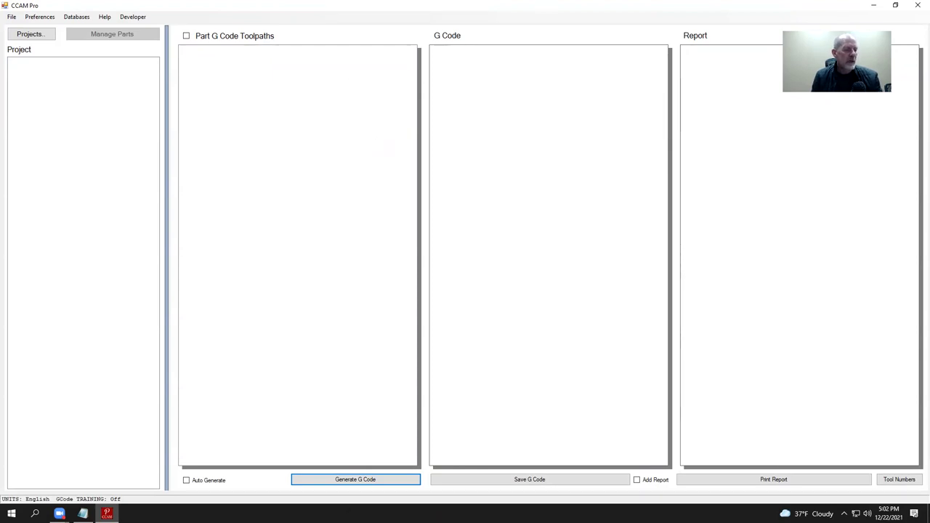
{"action": "left_click", "coordinate": [11, 513]}
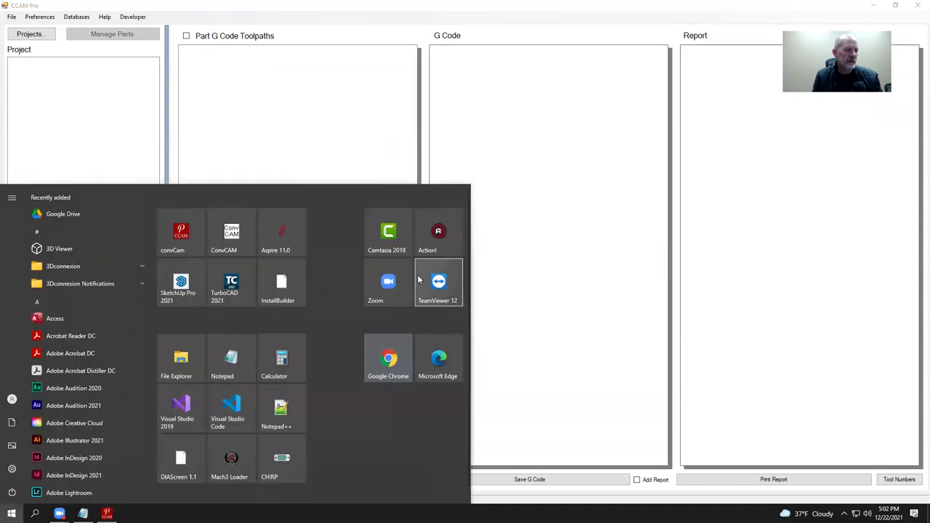
{"action": "left_click", "coordinate": [388, 358]}
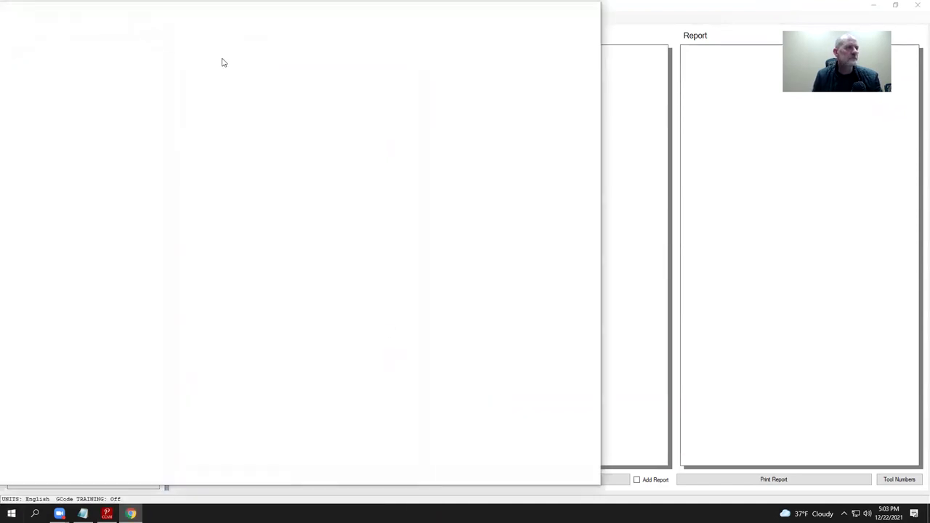
Step: Maximize Chrome and open the Legacy site's WHY LEGACY > Customer Showcase Submission page in a new tab
{"action": "left_click", "coordinate": [568, 9]}
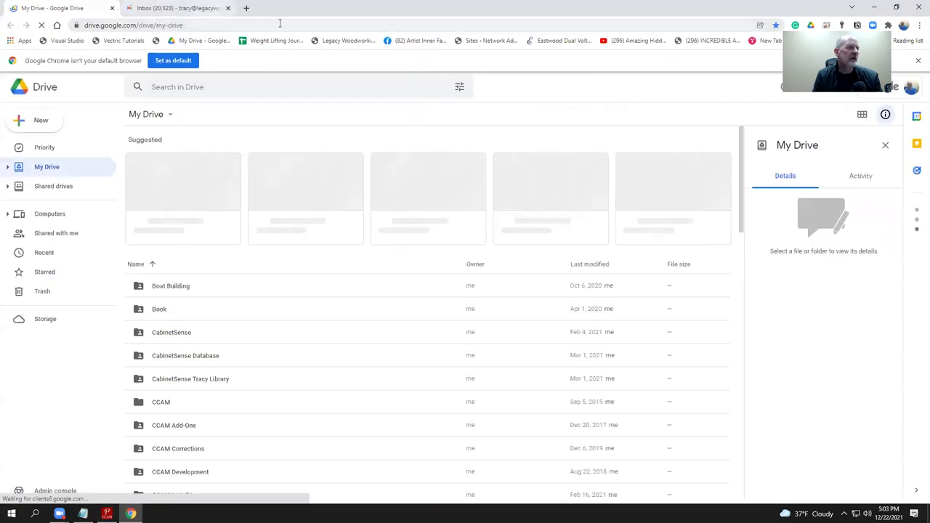
{"action": "left_click", "coordinate": [247, 8]}
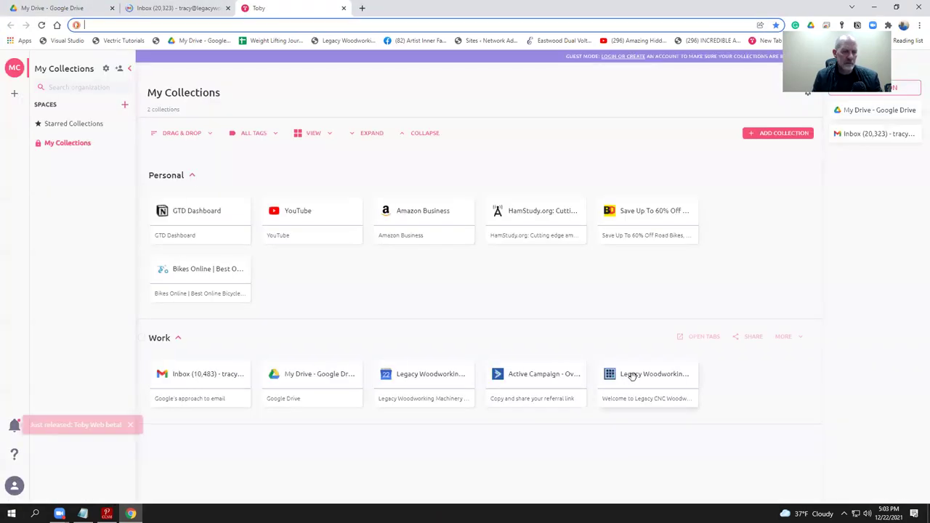
{"action": "left_click", "coordinate": [635, 376]}
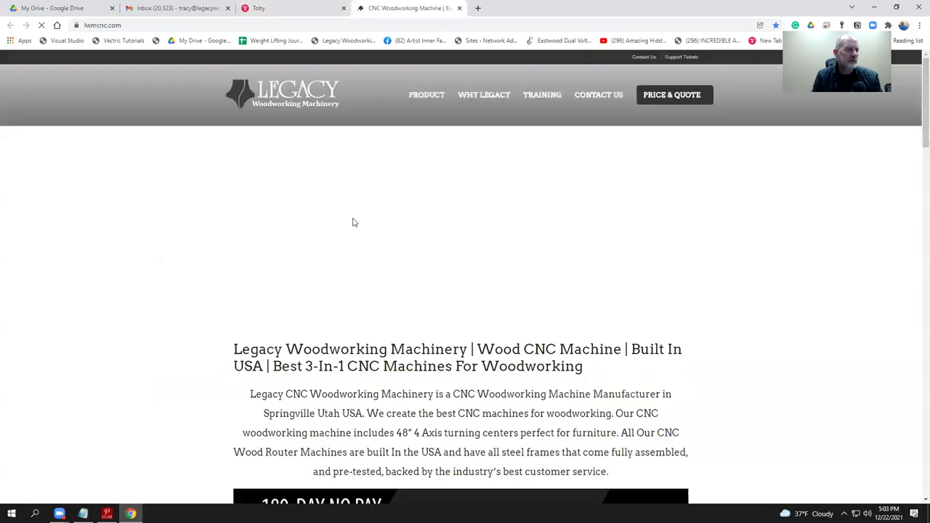
{"action": "mouse_move", "coordinate": [484, 95]}
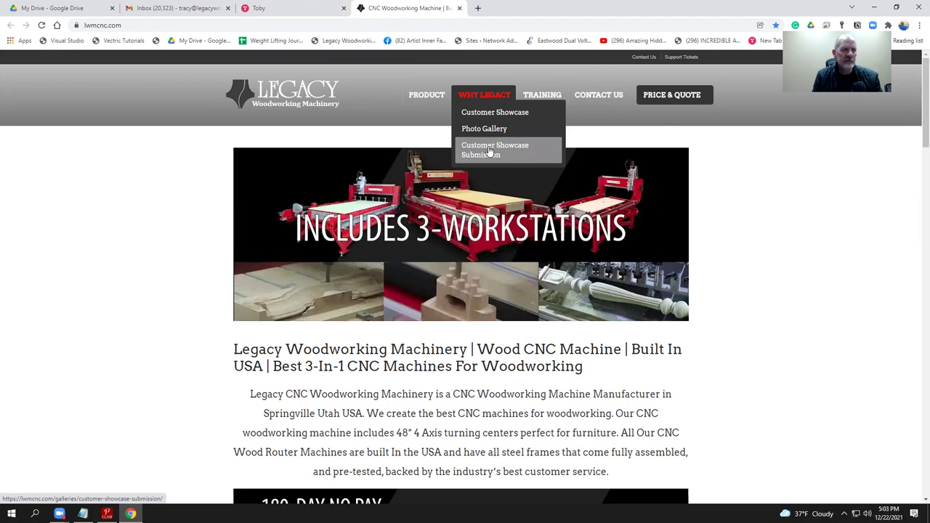
{"action": "left_click", "coordinate": [489, 151]}
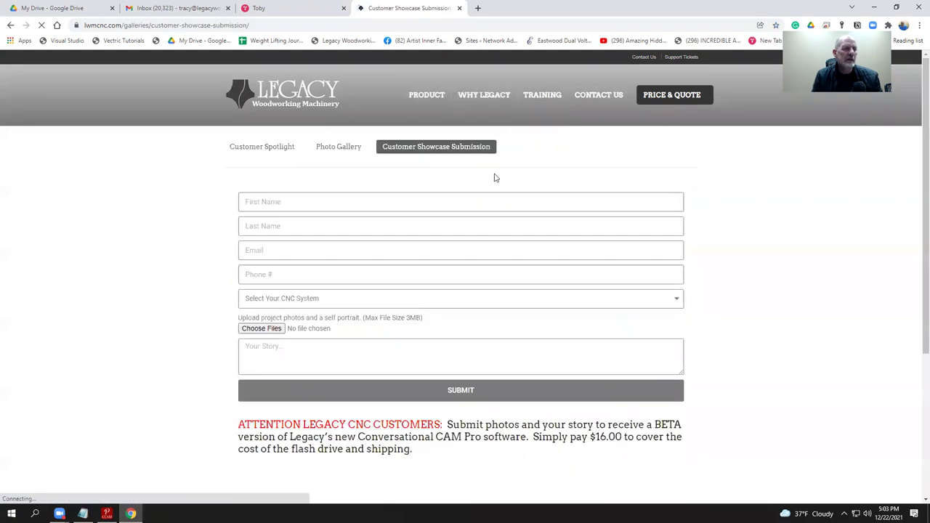
Step: Scroll through the submission page and select the $16.00 price in its paragraph
{"action": "scroll", "coordinate": [305, 207], "scroll_direction": "down", "scroll_amount": 2}
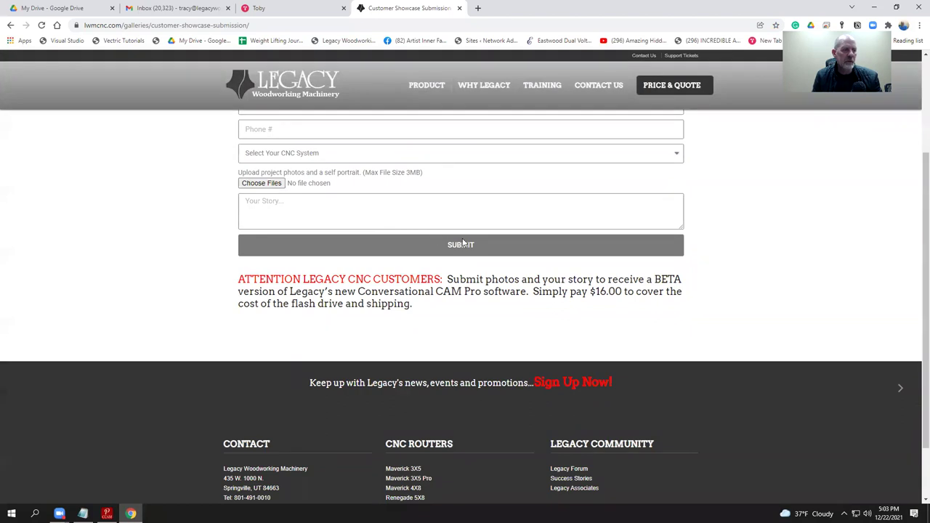
{"action": "scroll", "coordinate": [451, 276], "scroll_direction": "up", "scroll_amount": 2}
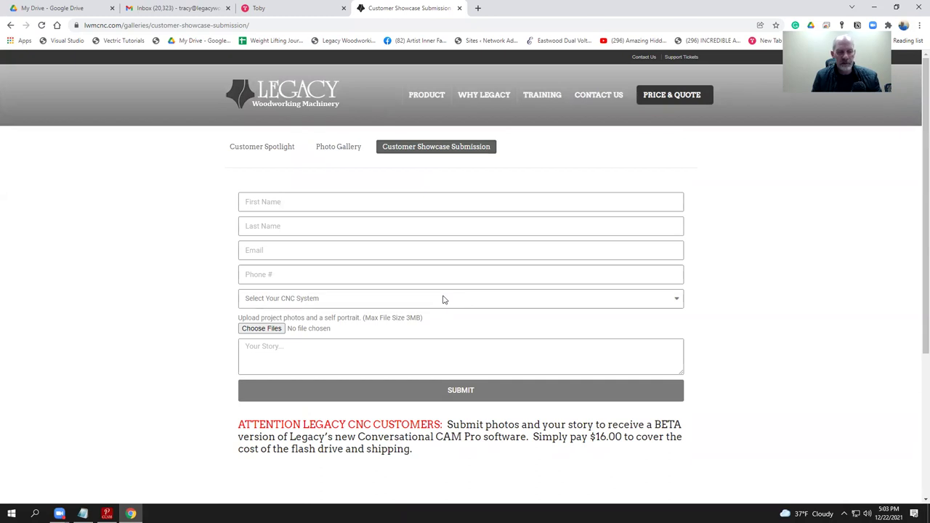
{"action": "scroll", "coordinate": [615, 446], "scroll_direction": "down", "scroll_amount": 1}
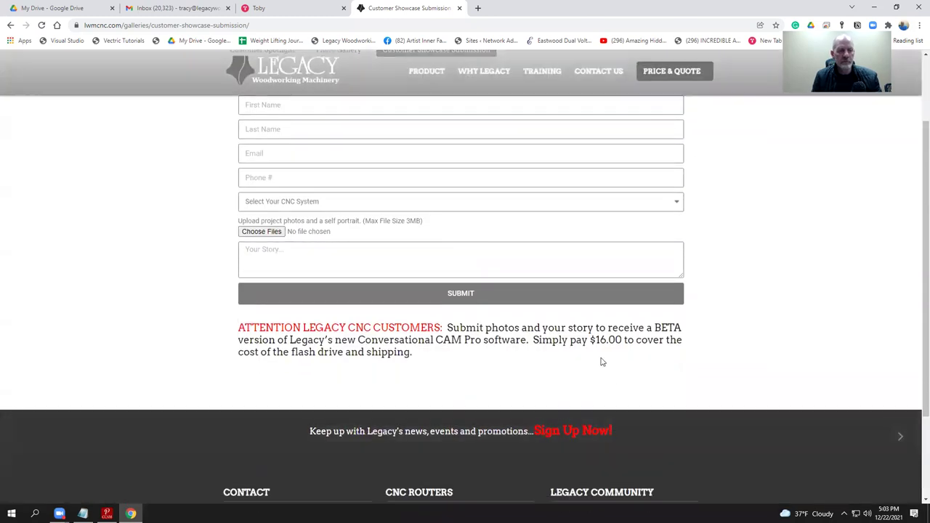
{"action": "left_click_drag", "start_coordinate": [595, 339], "coordinate": [622, 340]}
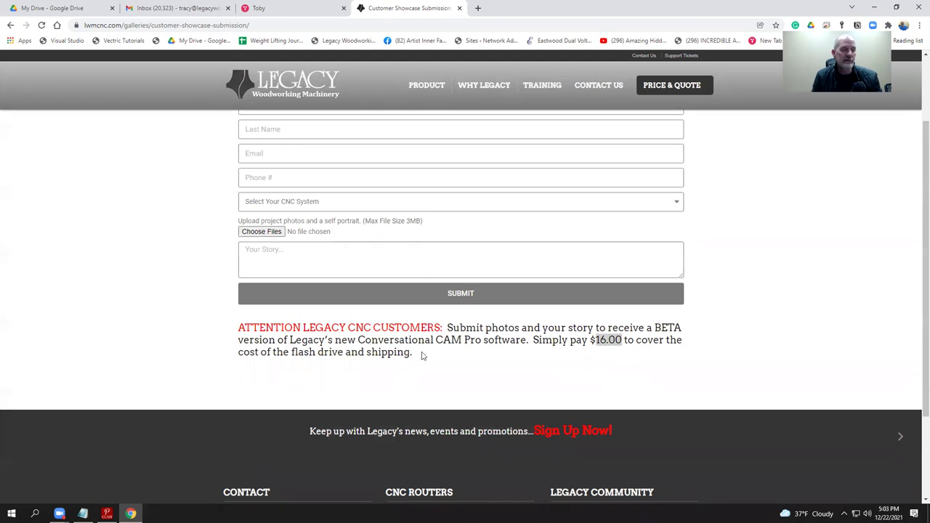
{"action": "left_click_drag", "start_coordinate": [624, 340], "coordinate": [590, 342]}
{"action": "scroll", "coordinate": [591, 359], "scroll_direction": "up", "scroll_amount": 2}
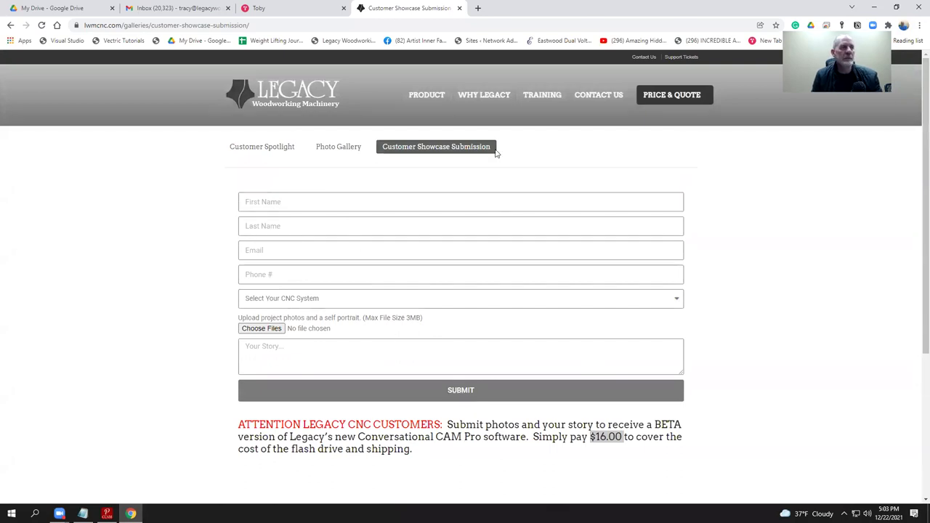
Step: Change the web address to lwmcnc.com/ccam to load the CCAM Pro Beta page
{"action": "left_click", "coordinate": [274, 24]}
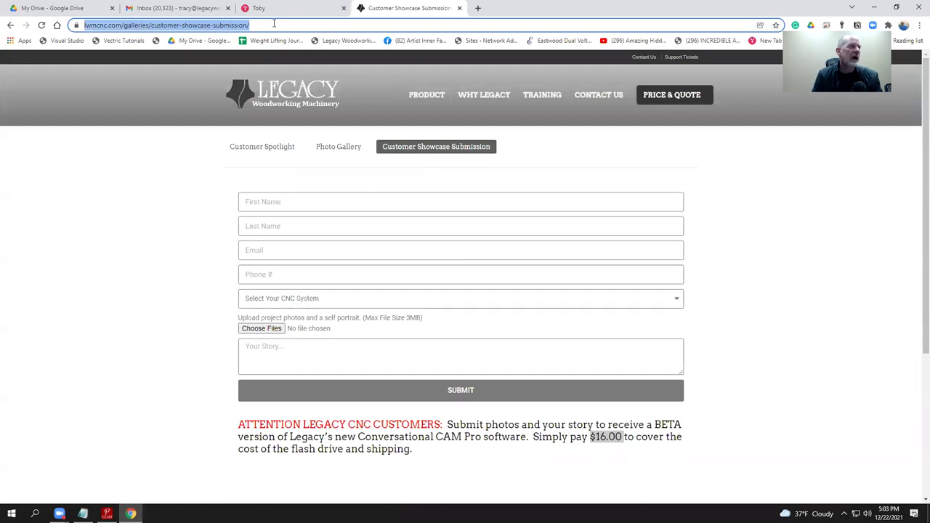
{"action": "left_click", "coordinate": [292, 25]}
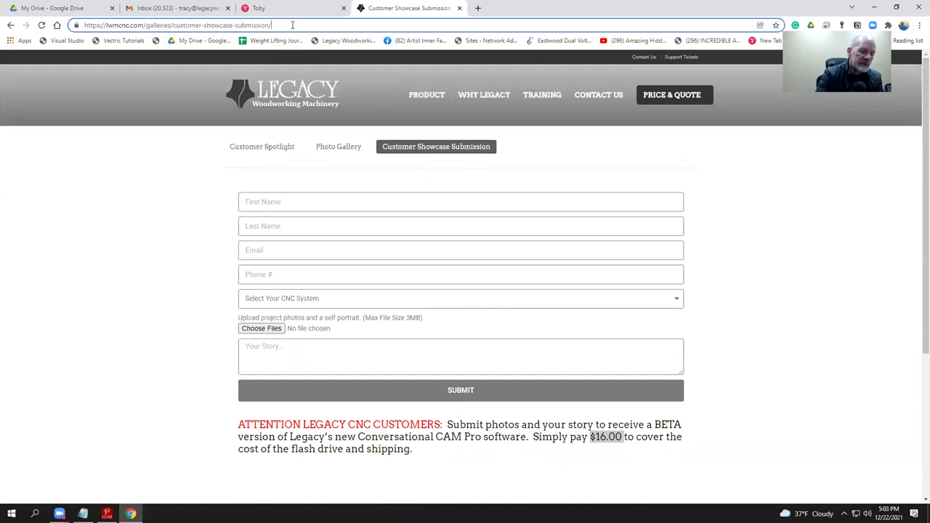
{"action": "key", "text": "BackSpace"}
{"action": "key", "text": "BackSpace"}
{"action": "key", "text": "BackSpace"}
{"action": "key", "text": "BackSpace"}
{"action": "key", "text": "BackSpace"}
{"action": "key", "text": "BackSpace"}
{"action": "key", "text": "BackSpace"}
{"action": "key", "text": "BackSpace"}
{"action": "key", "text": "BackSpace"}
{"action": "key", "text": "BackSpace"}
{"action": "key", "text": "BackSpace"}
{"action": "key", "text": "BackSpace"}
{"action": "key", "text": "BackSpace"}
{"action": "key", "text": "BackSpace"}
{"action": "key", "text": "BackSpace"}
{"action": "key", "text": "BackSpace"}
{"action": "key", "text": "BackSpace"}
{"action": "key", "text": "BackSpace"}
{"action": "key", "text": "BackSpace"}
{"action": "key", "text": "BackSpace"}
{"action": "key", "text": "BackSpace"}
{"action": "key", "text": "BackSpace"}
{"action": "key", "text": "BackSpace"}
{"action": "key", "text": "BackSpace"}
{"action": "key", "text": "BackSpace"}
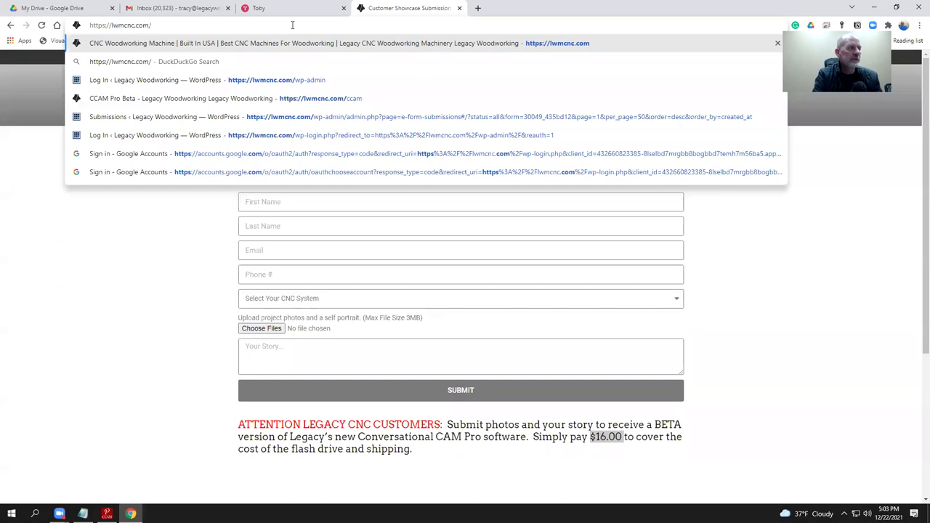
{"action": "type", "text": "ccam"}
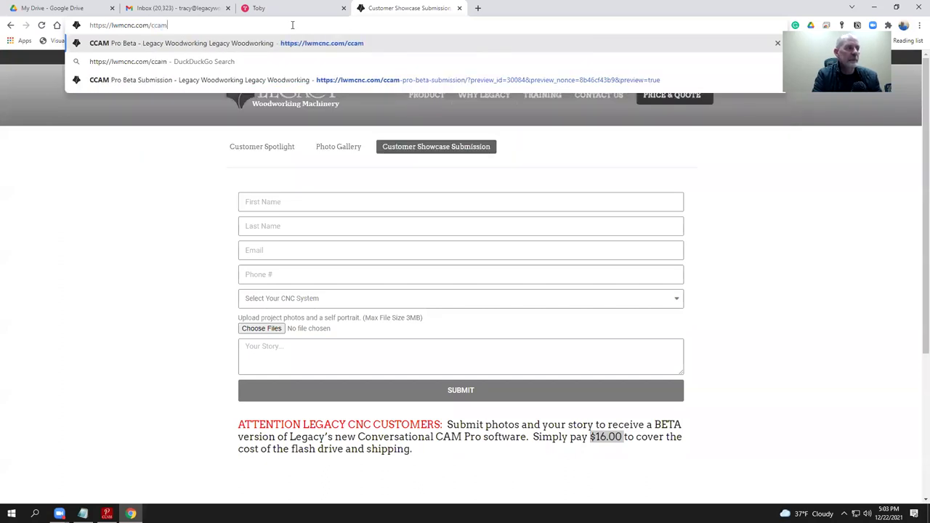
{"action": "key", "text": "Return"}
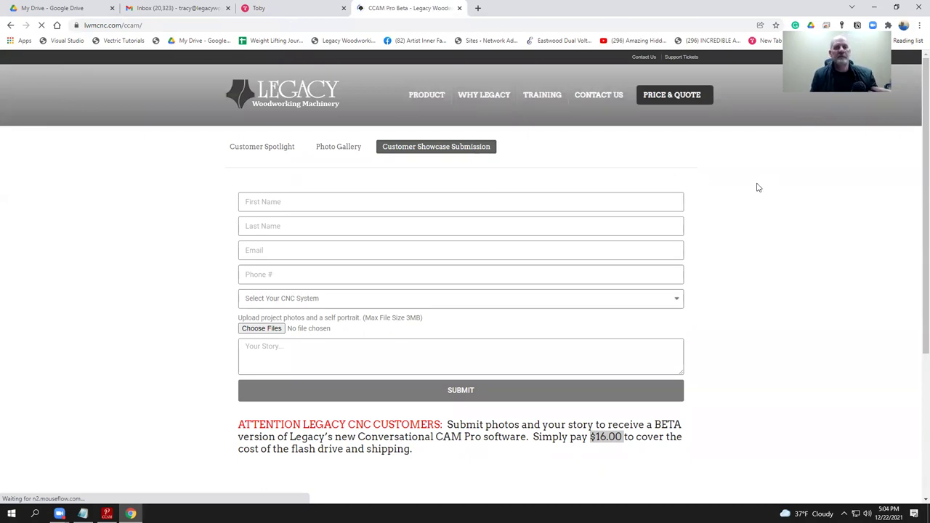
Step: Click into the CNC Model and CCAM Pro Version fields of the beta form
{"action": "scroll", "coordinate": [438, 228], "scroll_direction": "down", "scroll_amount": 3}
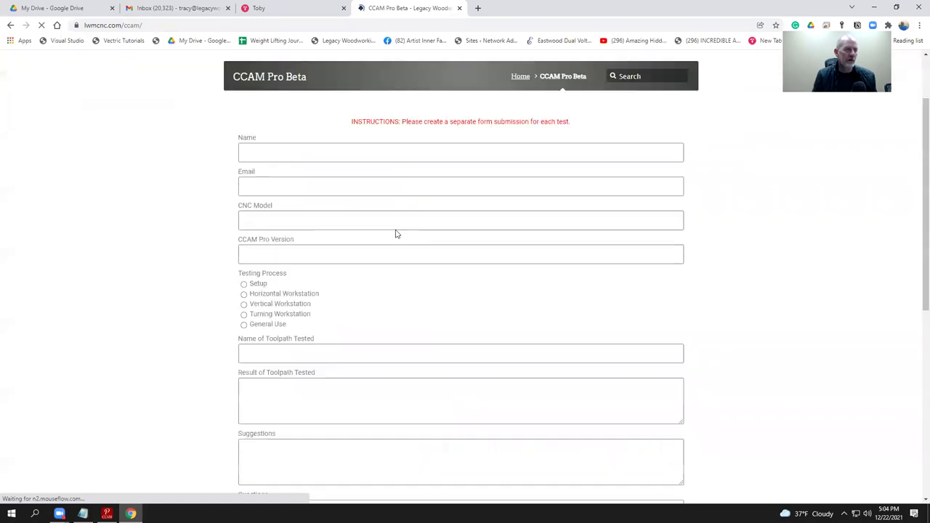
{"action": "left_click", "coordinate": [270, 164]}
{"action": "left_click", "coordinate": [292, 194]}
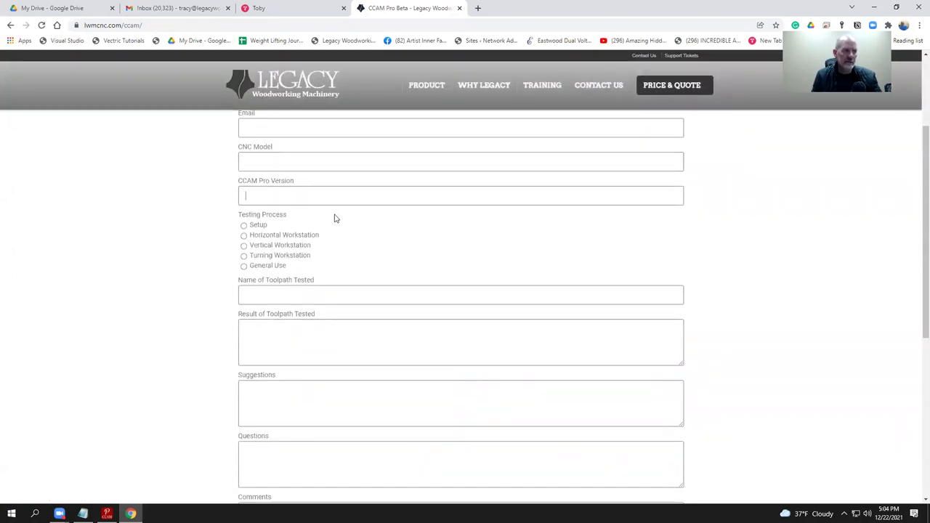
{"action": "scroll", "coordinate": [342, 233], "scroll_direction": "down", "scroll_amount": 2}
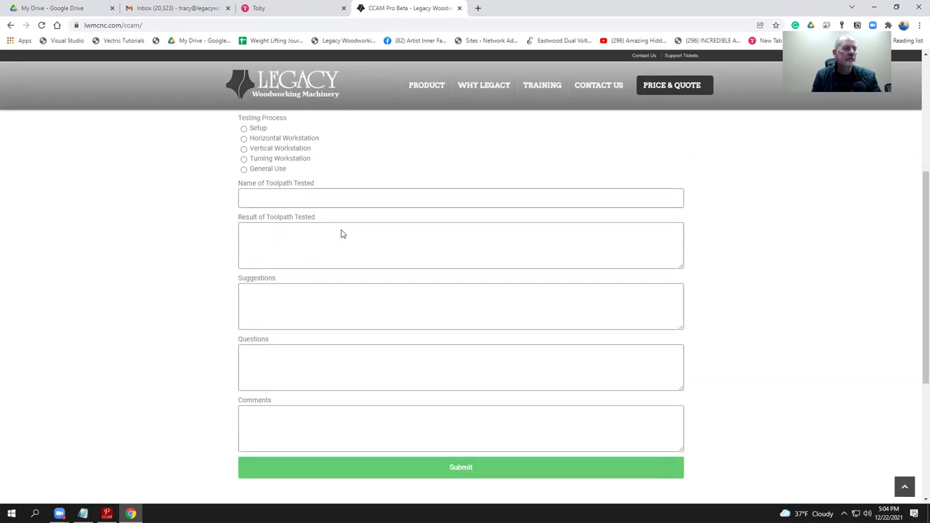
{"action": "scroll", "coordinate": [342, 233], "scroll_direction": "up", "scroll_amount": 2}
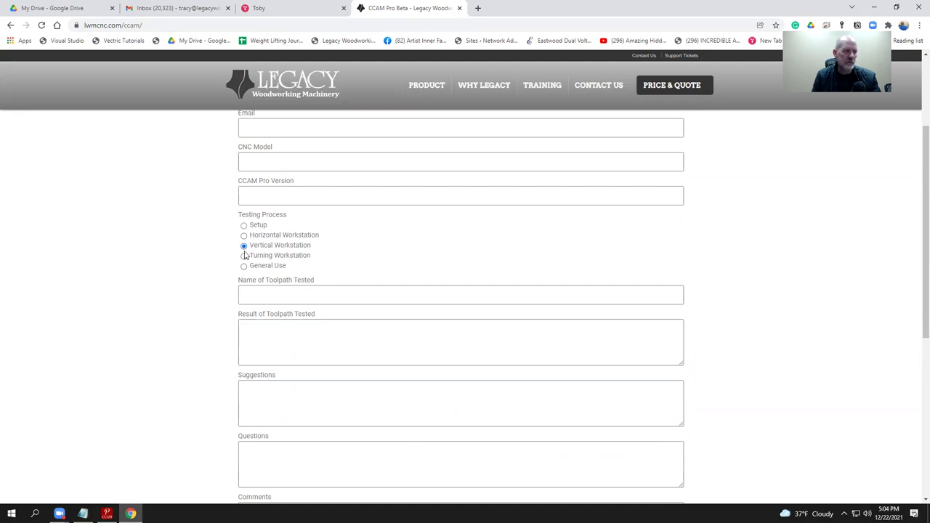
Step: Choose Turning Workstation, enter 'Turning Round' as toolpath tested, and move through Suggestions and Comments
{"action": "left_click", "coordinate": [293, 291]}
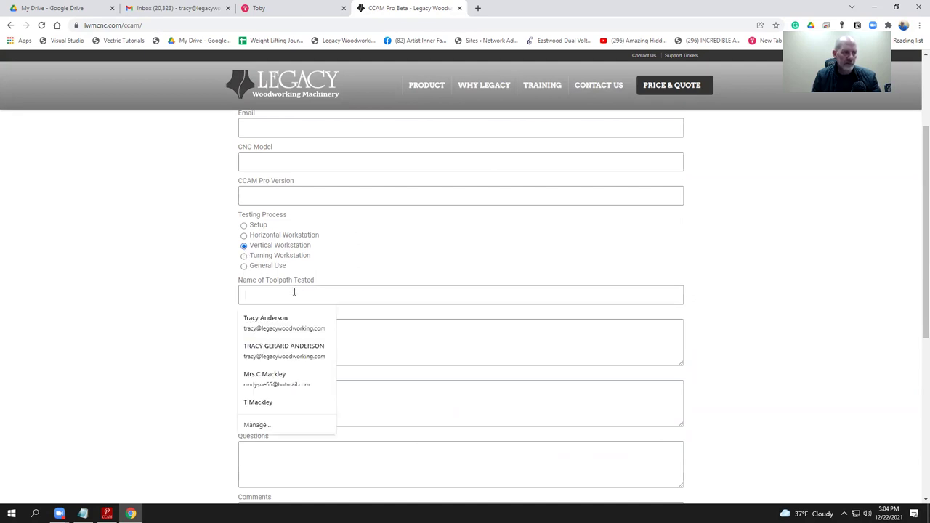
{"action": "left_click", "coordinate": [245, 257]}
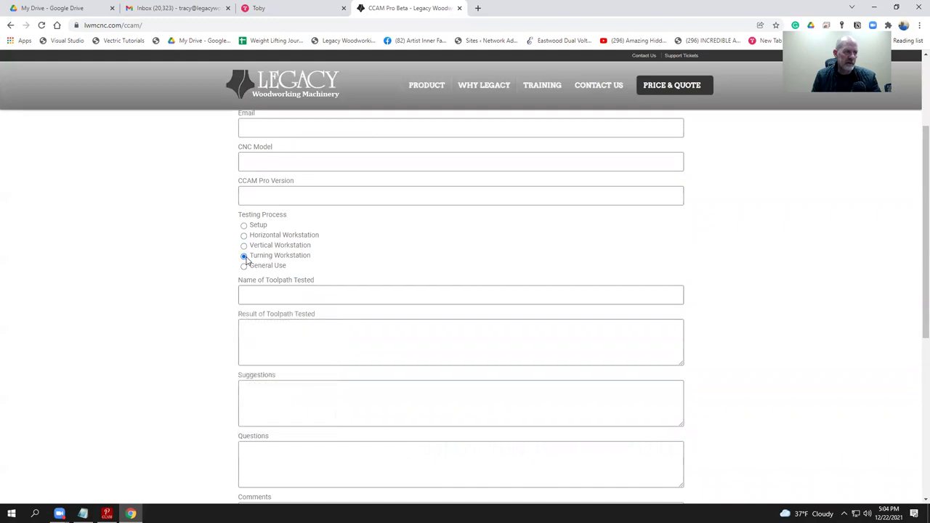
{"action": "left_click", "coordinate": [266, 292]}
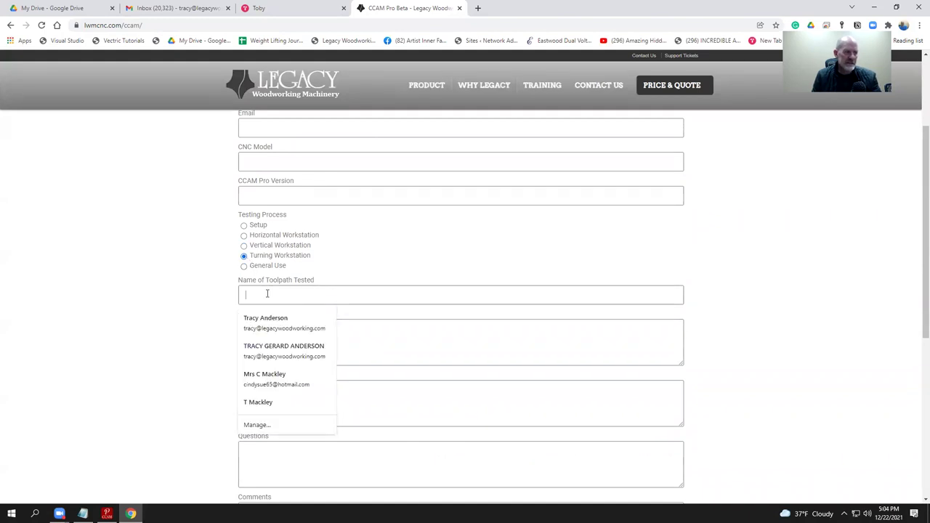
{"action": "type", "text": "Turning Round"}
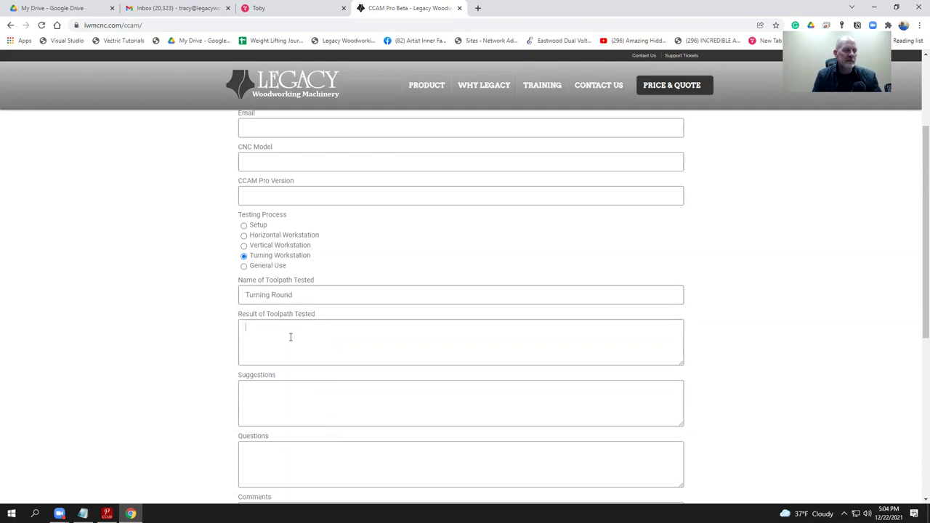
{"action": "scroll", "coordinate": [290, 336], "scroll_direction": "down", "scroll_amount": 2}
{"action": "scroll", "coordinate": [295, 299], "scroll_direction": "up", "scroll_amount": 1}
{"action": "left_click", "coordinate": [272, 301]}
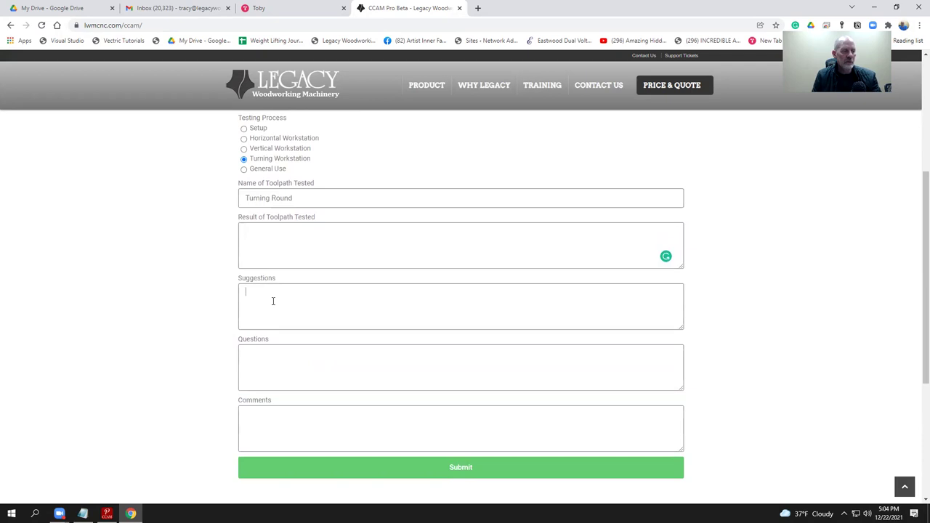
{"action": "key", "text": "Tab"}
{"action": "key", "text": "Tab"}
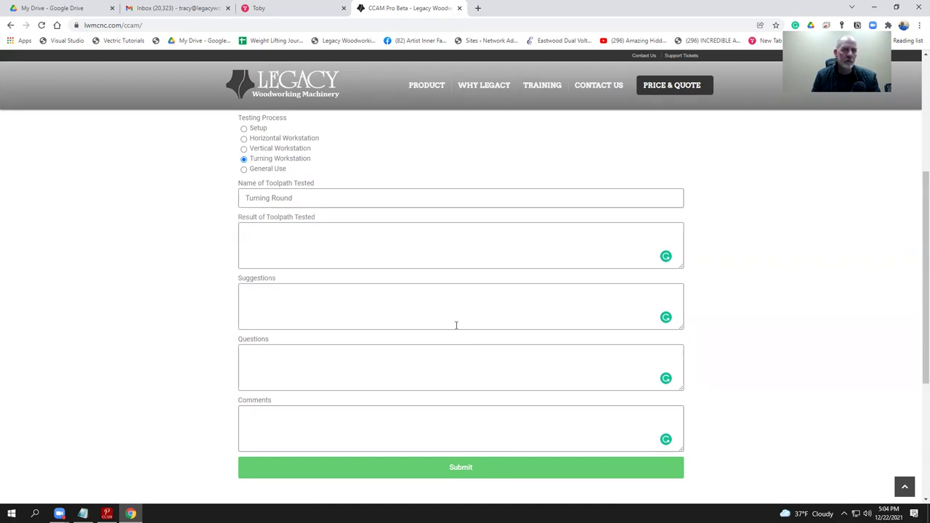
{"action": "scroll", "coordinate": [456, 325], "scroll_direction": "up", "scroll_amount": 3}
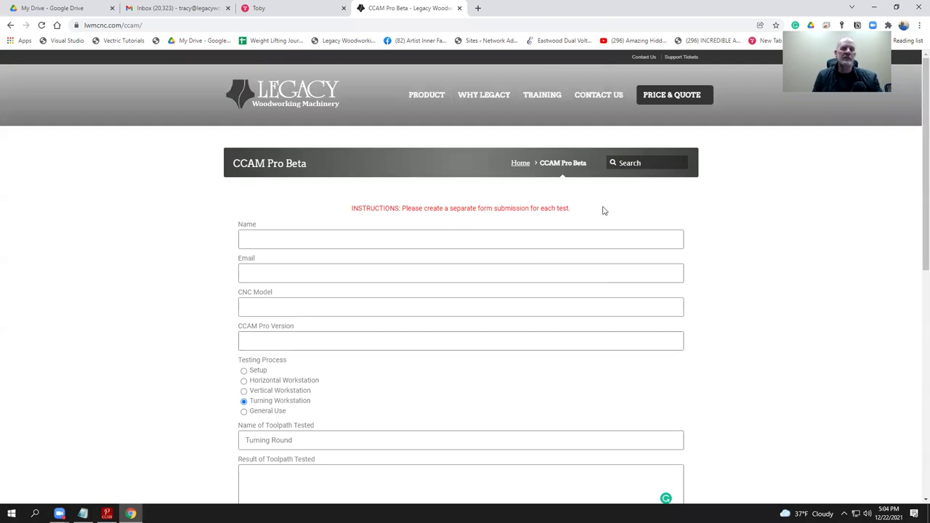
Step: Close Chrome and choose Help > Install Add-ons in CCAM Pro
{"action": "left_click", "coordinate": [918, 8]}
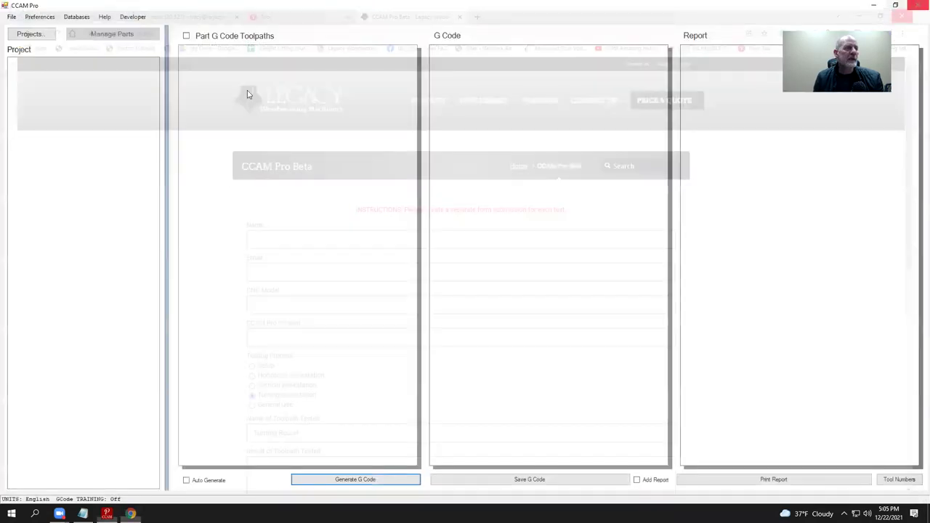
{"action": "left_click", "coordinate": [106, 18]}
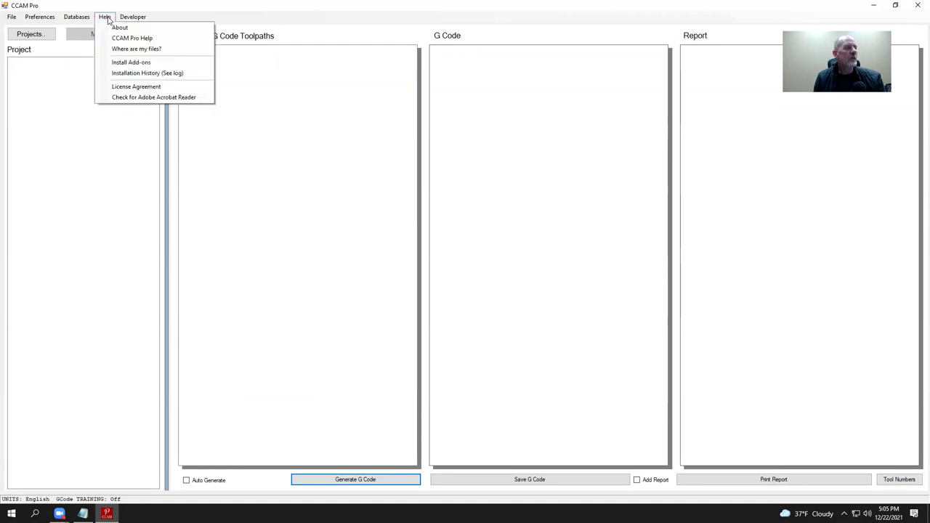
{"action": "left_click", "coordinate": [146, 65]}
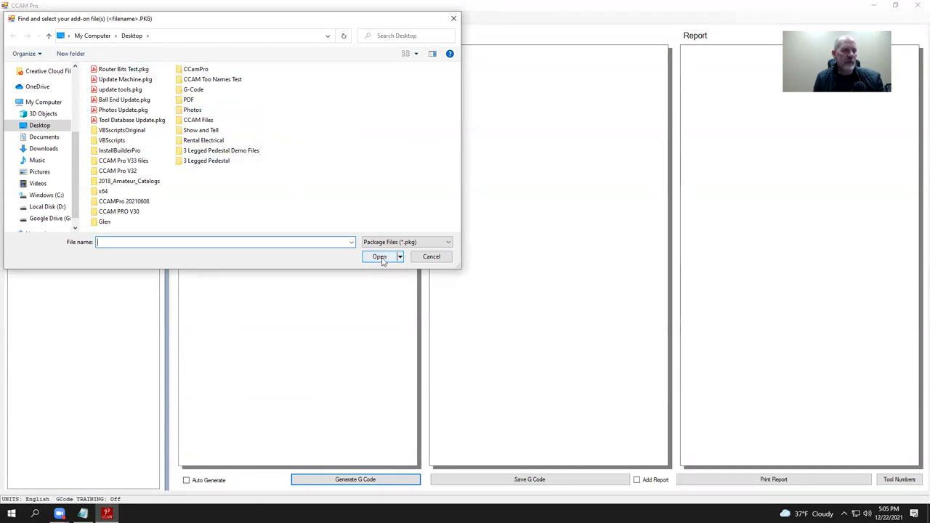
Step: Cancel the 'Find and select your add-on file(s)' dialog
{"action": "left_click", "coordinate": [429, 260]}
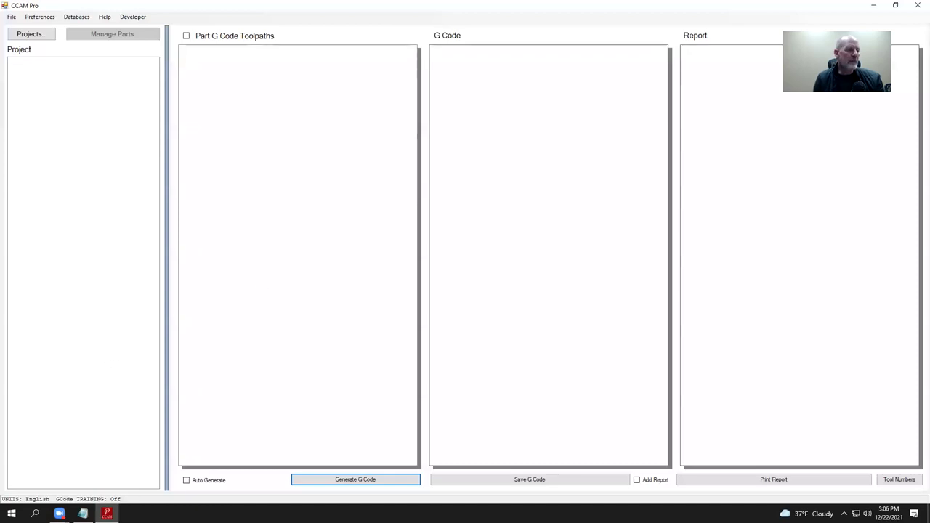
Step: Launch Chrome, open the Legacy Woodworking card, and go to Training > Webinars
{"action": "left_click", "coordinate": [11, 514]}
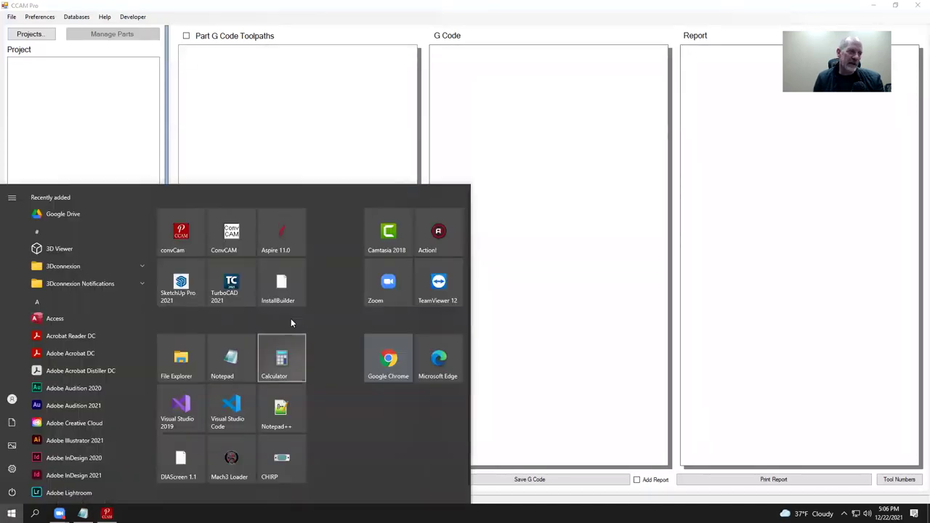
{"action": "left_click", "coordinate": [387, 357]}
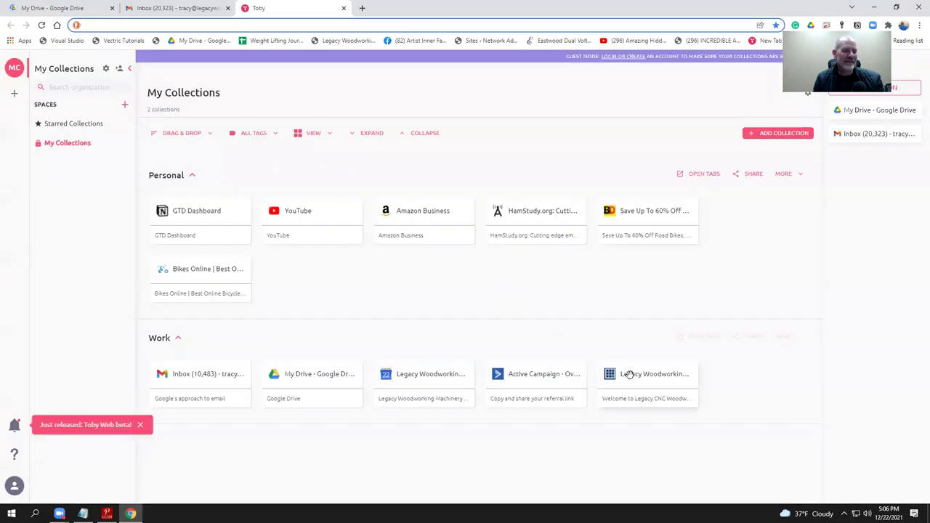
{"action": "left_click", "coordinate": [630, 376]}
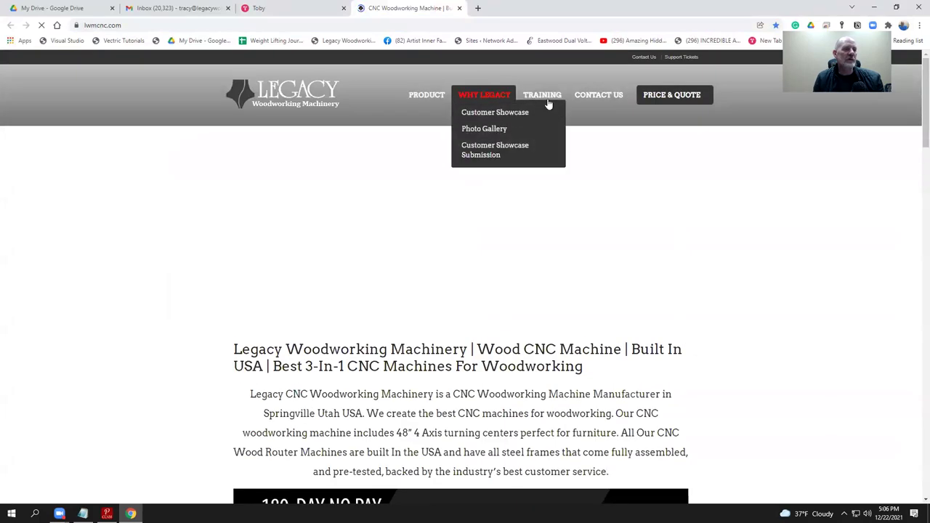
{"action": "mouse_move", "coordinate": [543, 96]}
{"action": "left_click", "coordinate": [551, 145]}
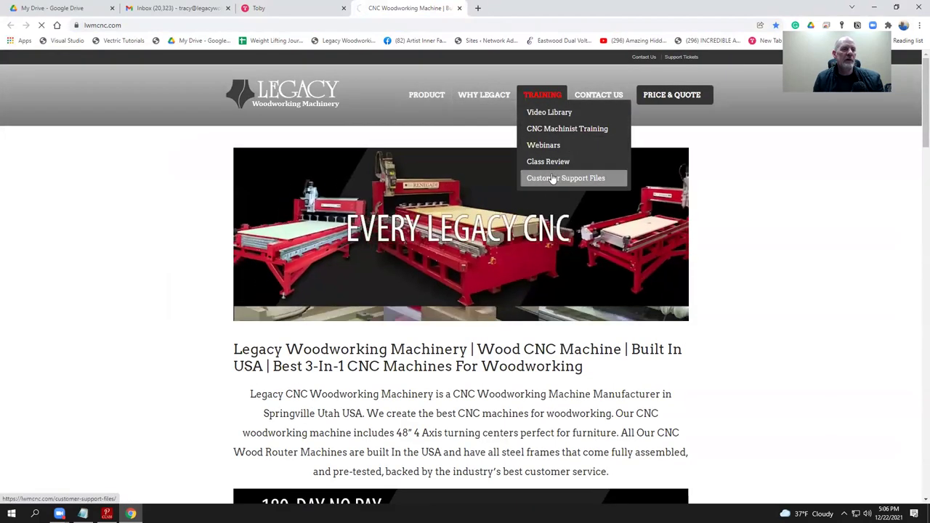
Step: View the Dec 22 Display Table class details, then Class 2 of 3 on Dec 29
{"action": "scroll", "coordinate": [552, 185], "scroll_direction": "down", "scroll_amount": 10}
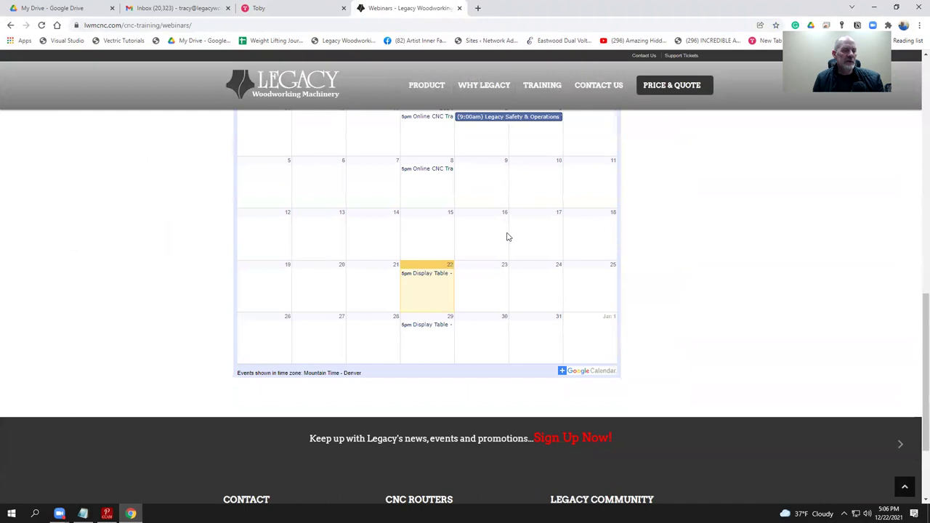
{"action": "scroll", "coordinate": [507, 236], "scroll_direction": "up", "scroll_amount": 1}
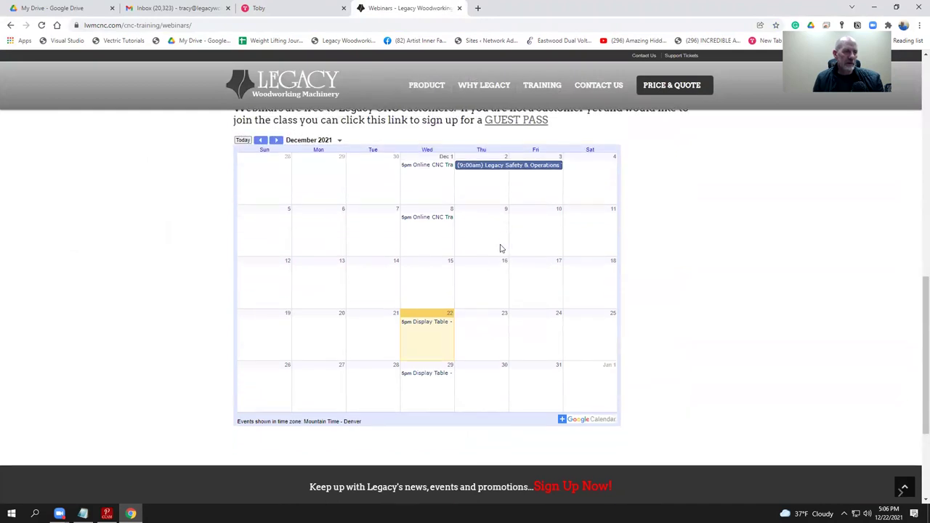
{"action": "left_click", "coordinate": [432, 323]}
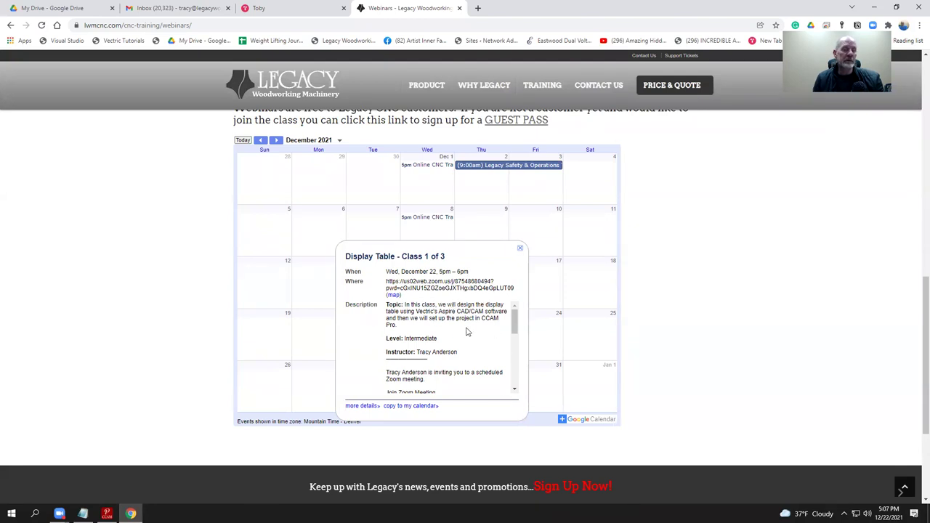
{"action": "left_click", "coordinate": [521, 252]}
{"action": "left_click", "coordinate": [428, 373]}
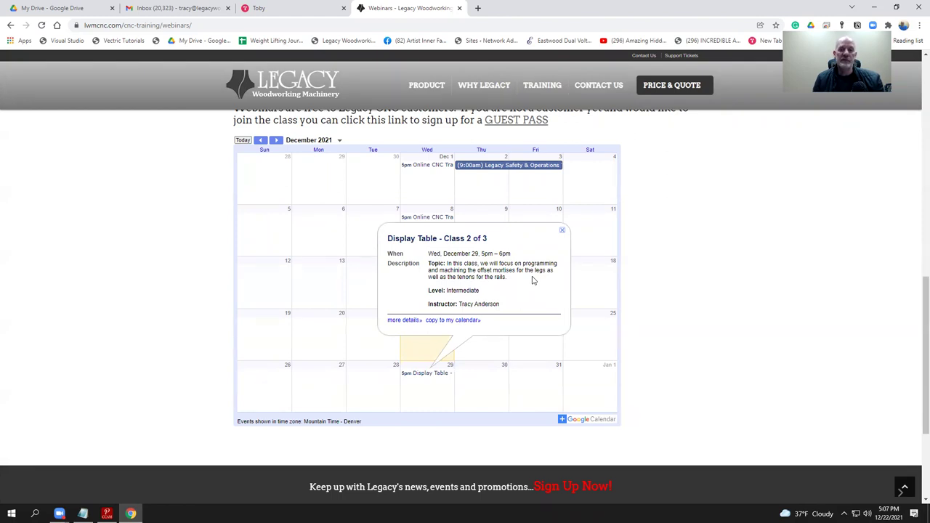
Step: Advance the calendar to January 2022 and show the Jan 5 Display Table Class 3 of 3 details
{"action": "left_click", "coordinate": [561, 230]}
{"action": "scroll", "coordinate": [492, 297], "scroll_direction": "down", "scroll_amount": 2}
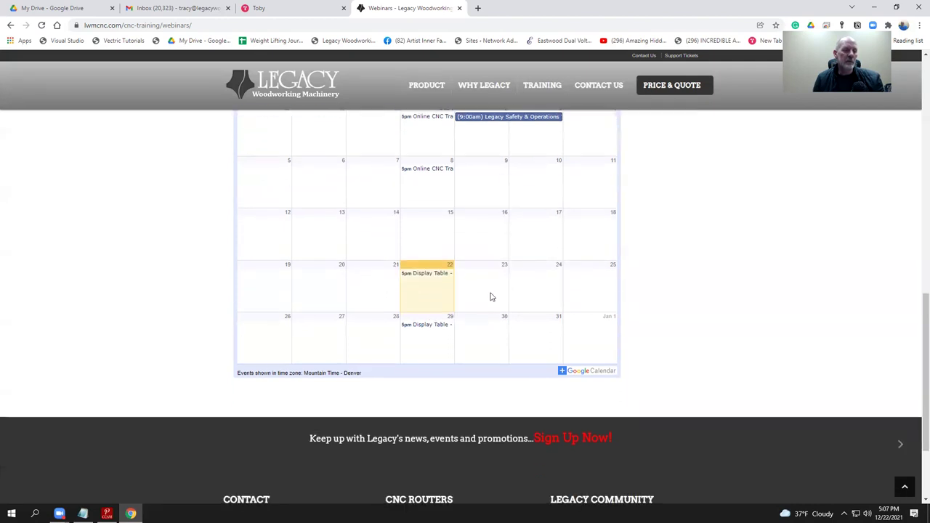
{"action": "scroll", "coordinate": [492, 264], "scroll_direction": "up", "scroll_amount": 3}
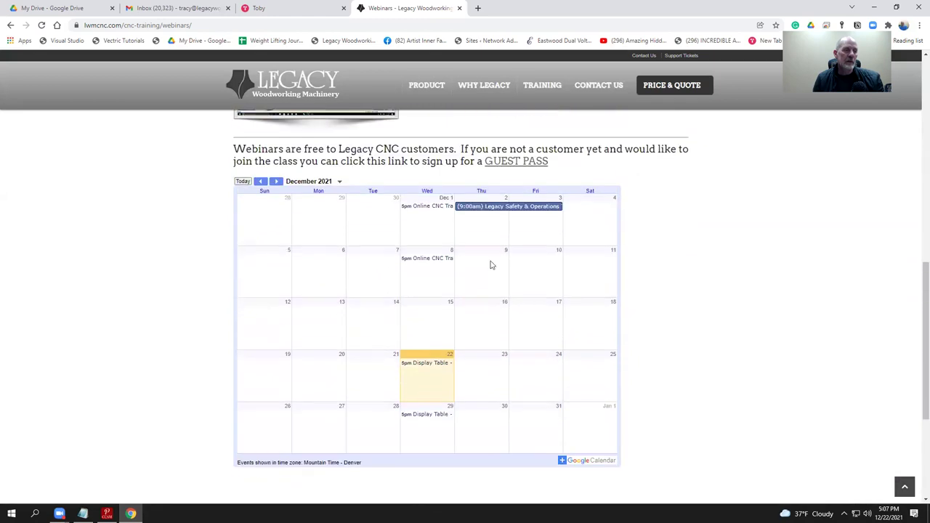
{"action": "left_click", "coordinate": [277, 188]}
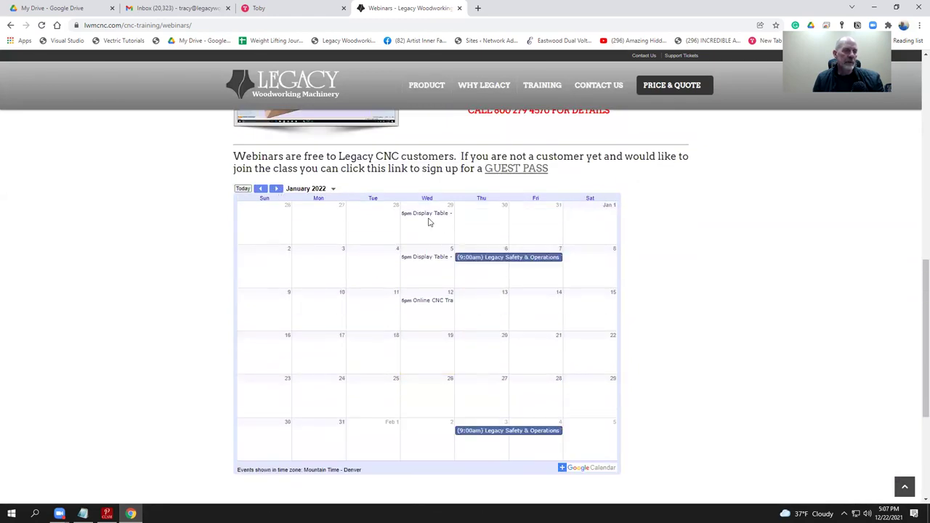
{"action": "left_click", "coordinate": [431, 259]}
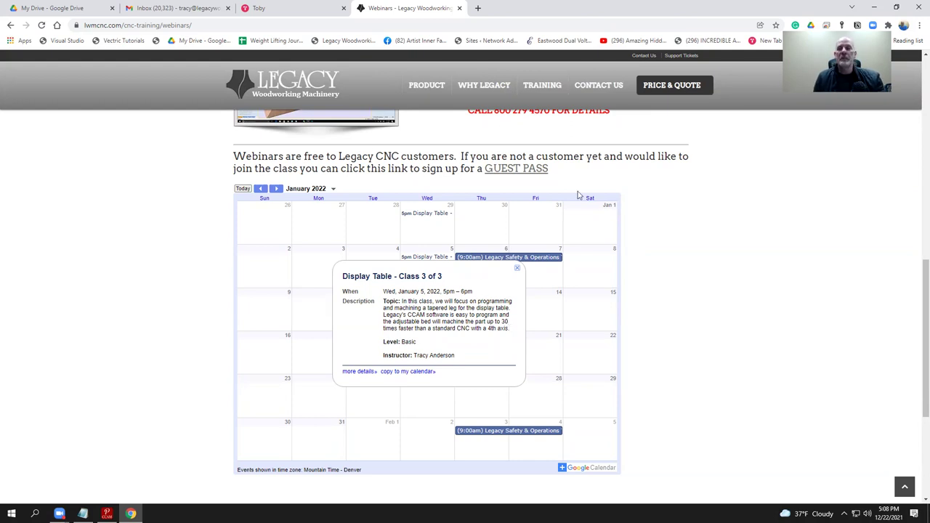
{"action": "scroll", "coordinate": [549, 208], "scroll_direction": "up", "scroll_amount": 1}
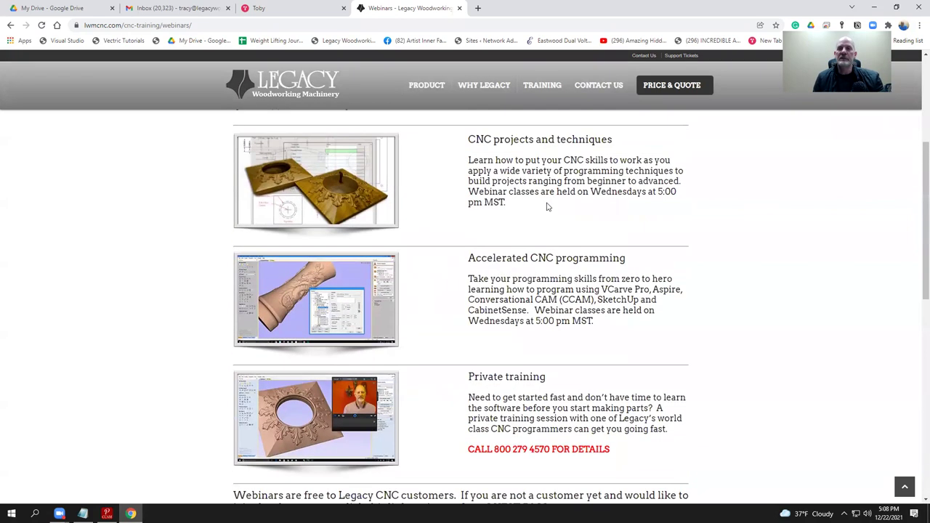
{"action": "scroll", "coordinate": [549, 208], "scroll_direction": "up", "scroll_amount": 5}
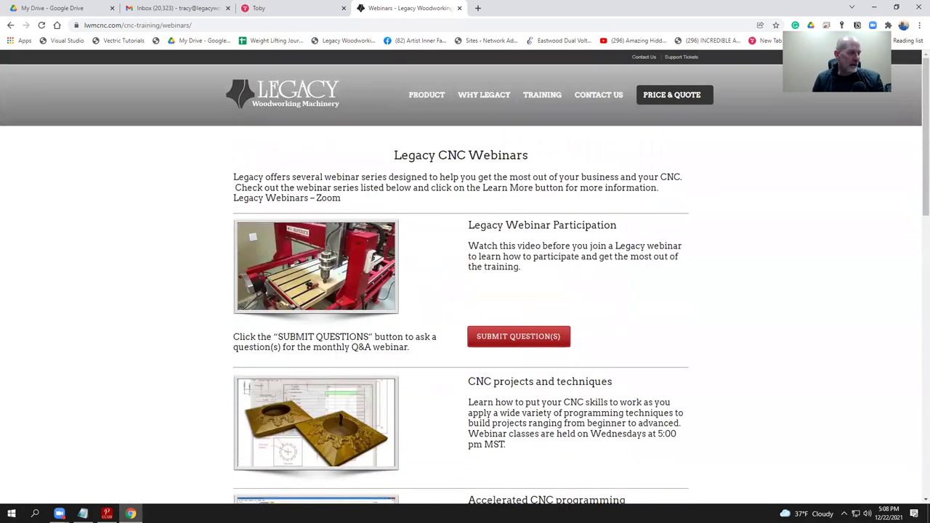
Step: Launch Vectric Aspire 11.0 from the Start menu
{"action": "left_click", "coordinate": [12, 514]}
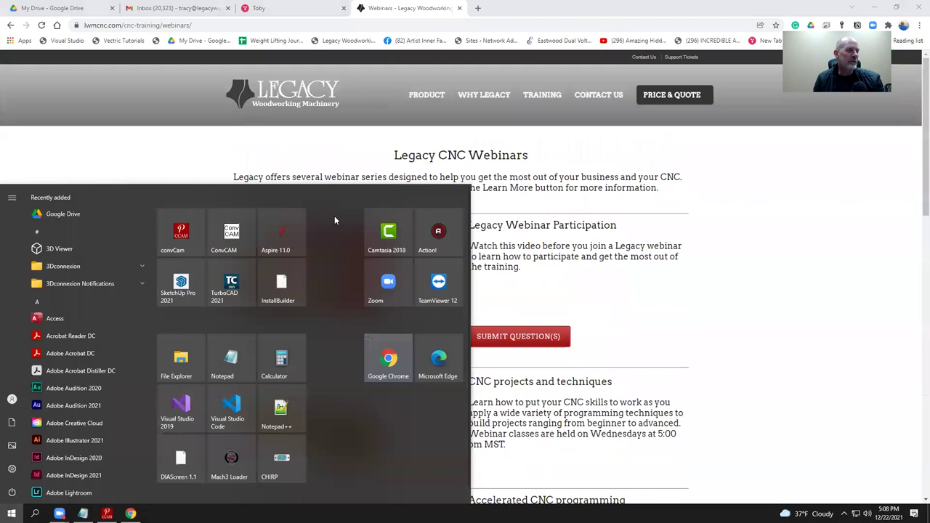
{"action": "left_click", "coordinate": [288, 233]}
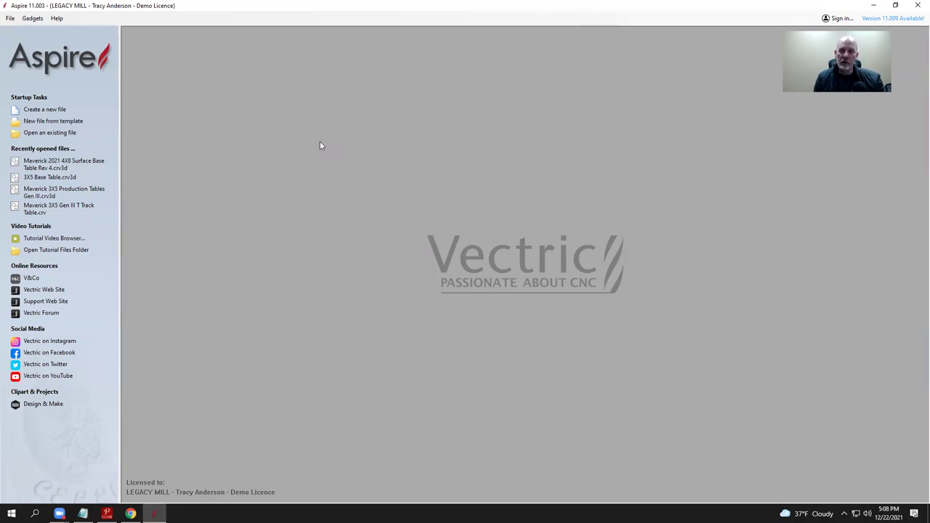
Step: Create a new job with width 30 and height 30 inches, keeping the 0.75-inch thickness
{"action": "left_click", "coordinate": [56, 110]}
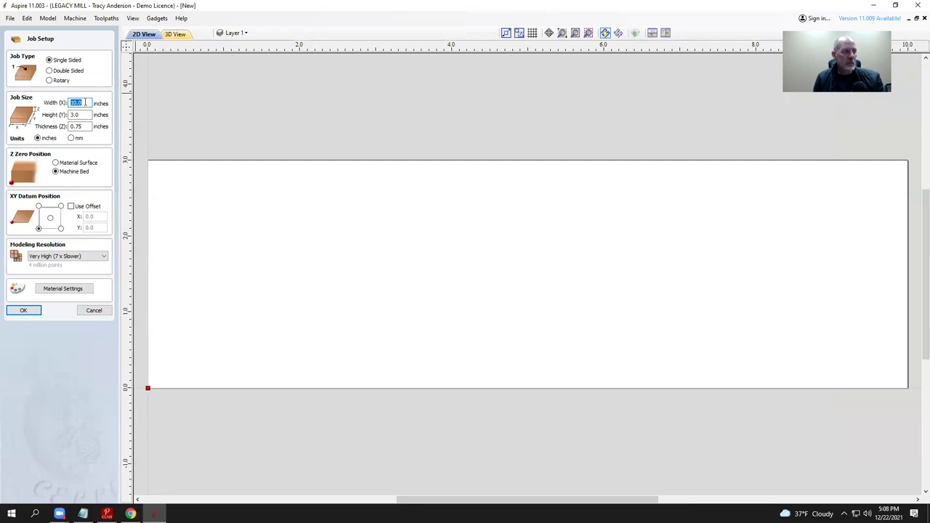
{"action": "key", "text": "Tab"}
{"action": "key", "text": "Tab"}
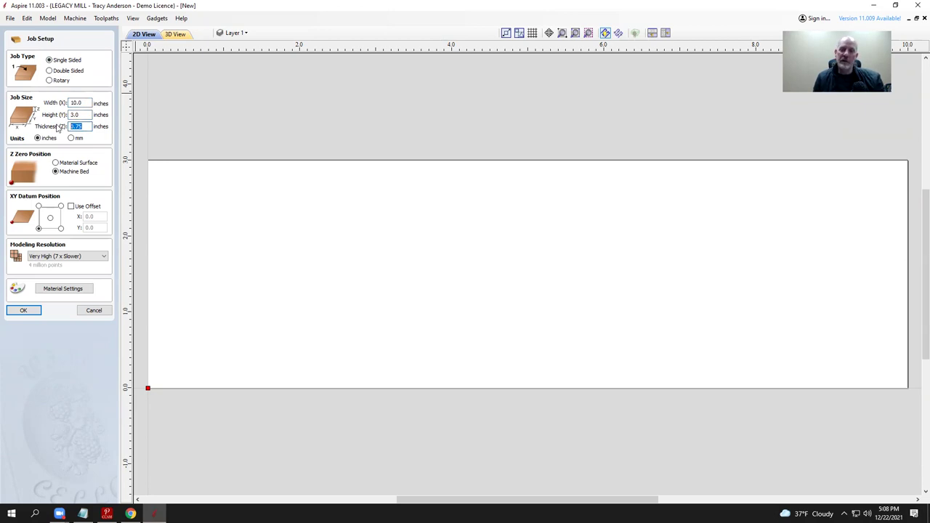
{"action": "double_click", "coordinate": [88, 103]}
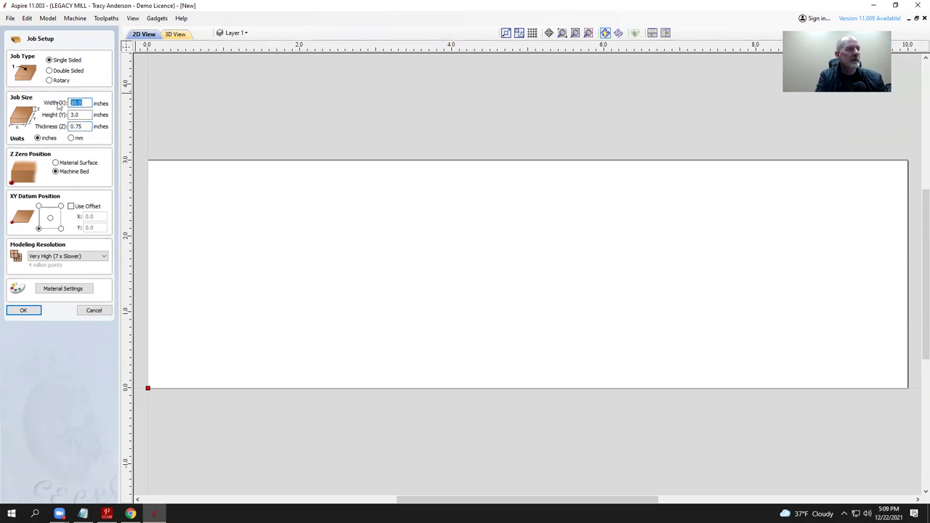
{"action": "type", "text": "3030"}
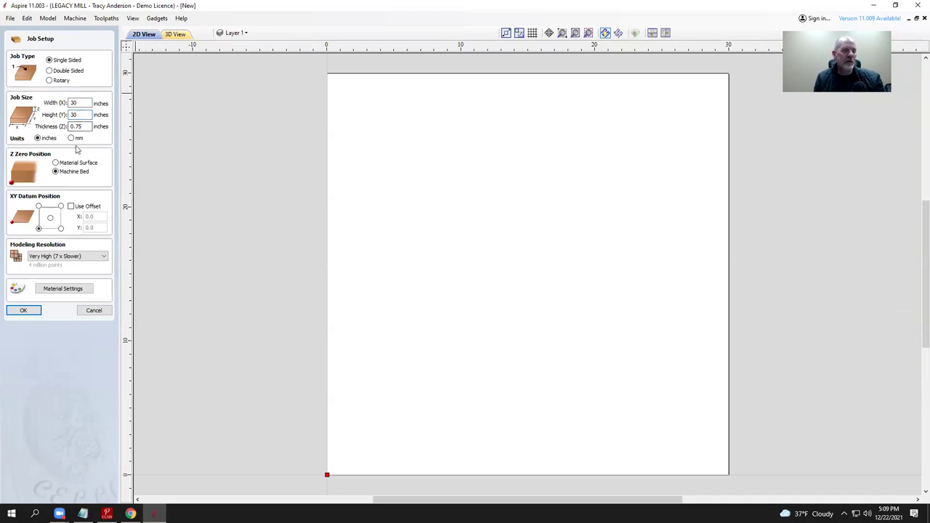
{"action": "left_click", "coordinate": [26, 311]}
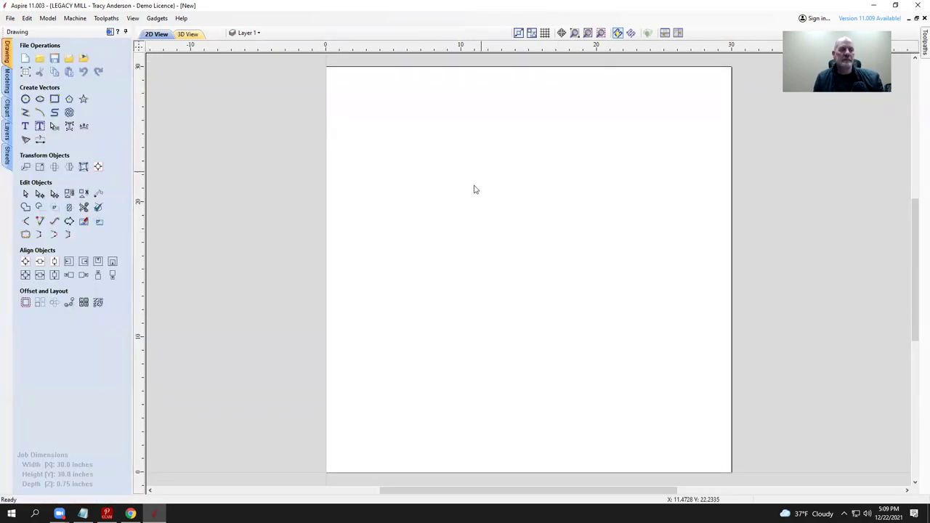
Step: Draw a long thin rectangle near the top of the sheet
{"action": "scroll", "coordinate": [563, 187], "scroll_direction": "down", "scroll_amount": 3}
{"action": "scroll", "coordinate": [563, 187], "scroll_direction": "up", "scroll_amount": 1}
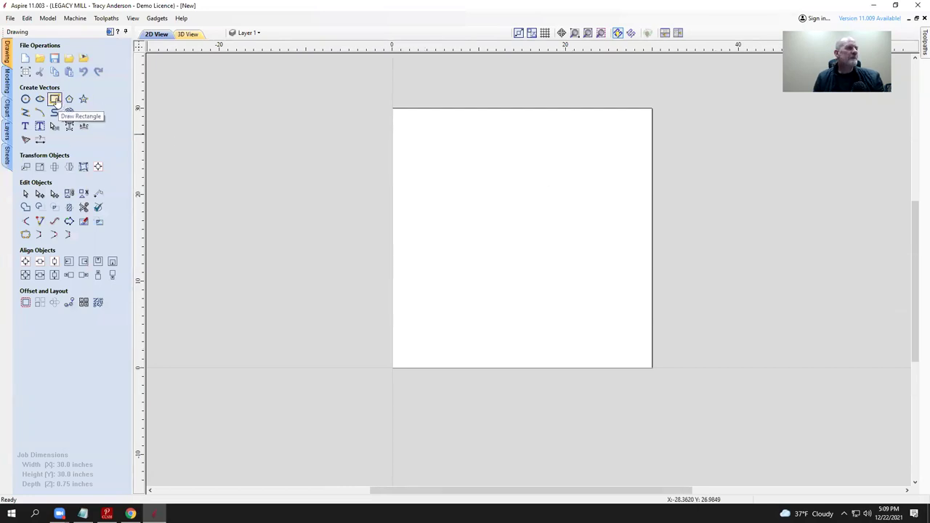
{"action": "left_click", "coordinate": [55, 101]}
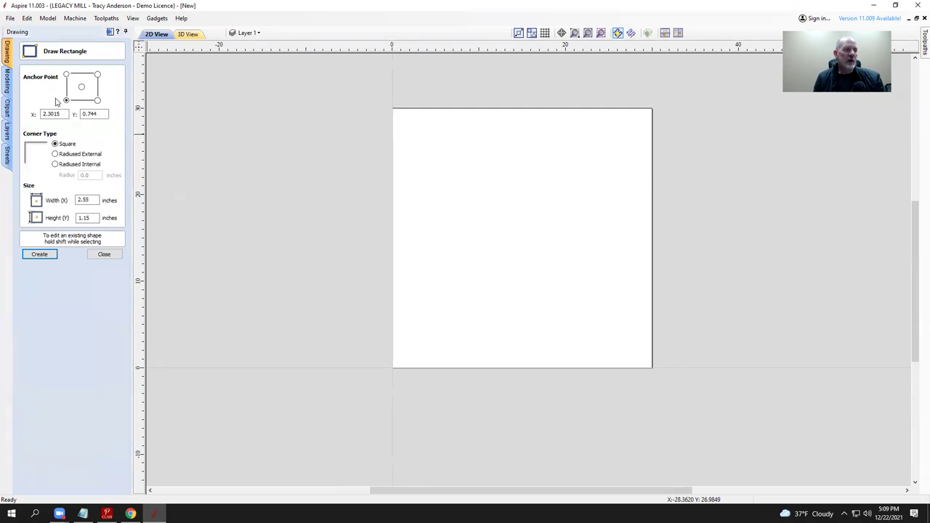
{"action": "left_click", "coordinate": [103, 254]}
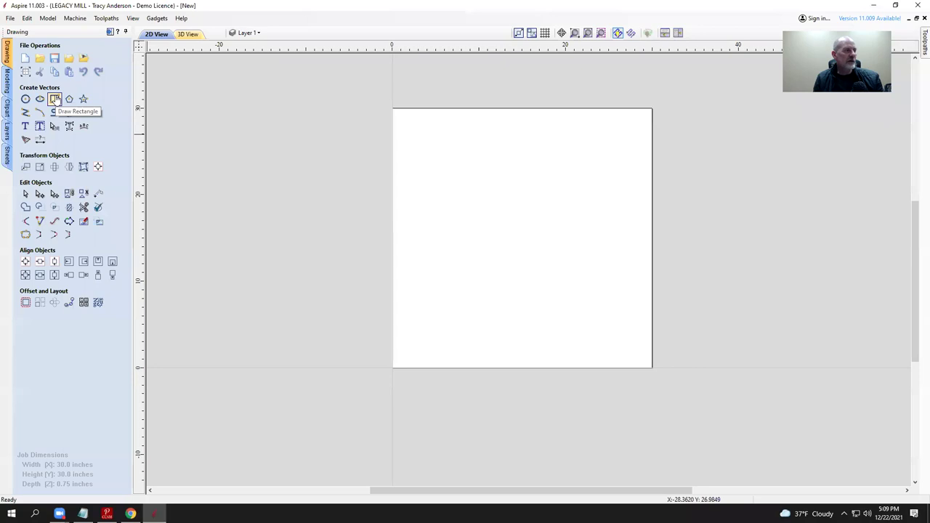
{"action": "left_click", "coordinate": [56, 100]}
{"action": "left_click", "coordinate": [104, 254]}
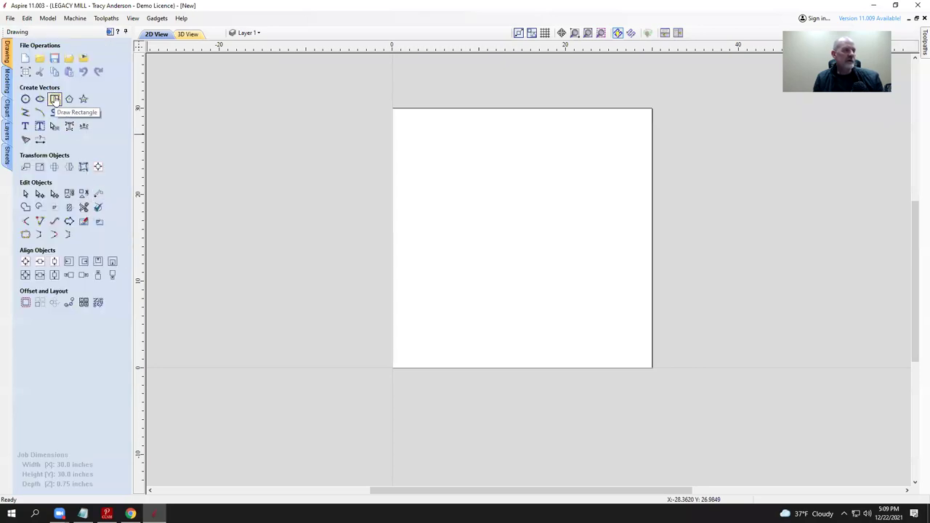
{"action": "left_click", "coordinate": [55, 100]}
{"action": "left_click_drag", "start_coordinate": [430, 163], "coordinate": [605, 146]}
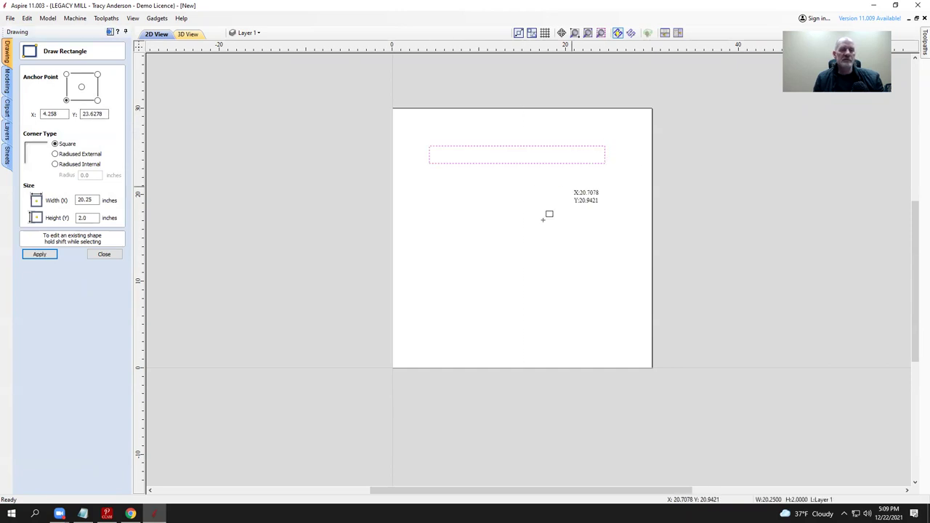
Step: Resize the rectangle to 28 by 1.5 inches and centre it horizontally on the material
{"action": "double_click", "coordinate": [93, 201]}
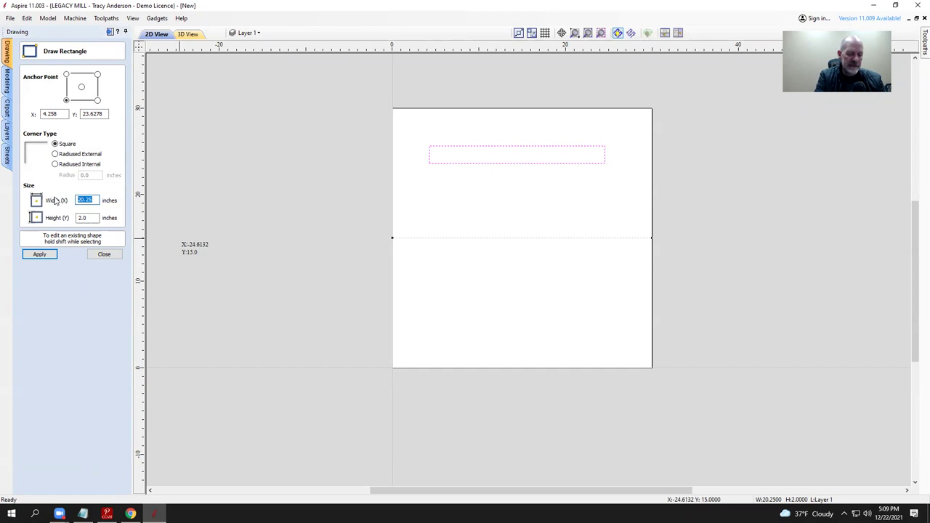
{"action": "type", "text": "28"}
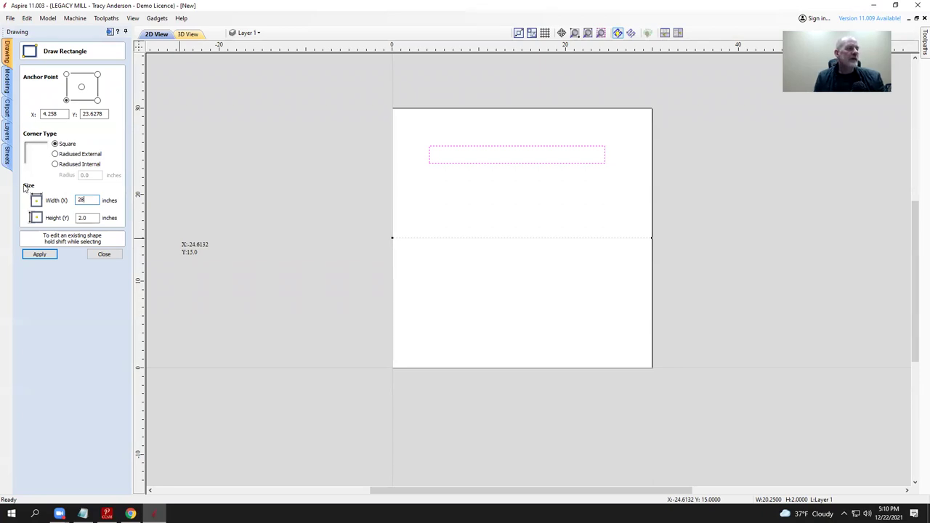
{"action": "double_click", "coordinate": [79, 201]}
{"action": "double_click", "coordinate": [94, 218]}
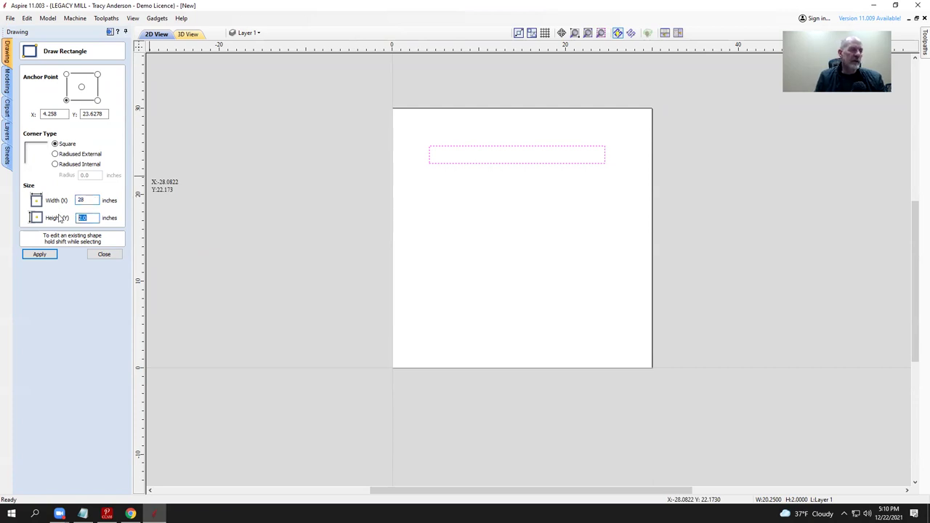
{"action": "type", "text": "1.5"}
{"action": "left_click", "coordinate": [45, 256]}
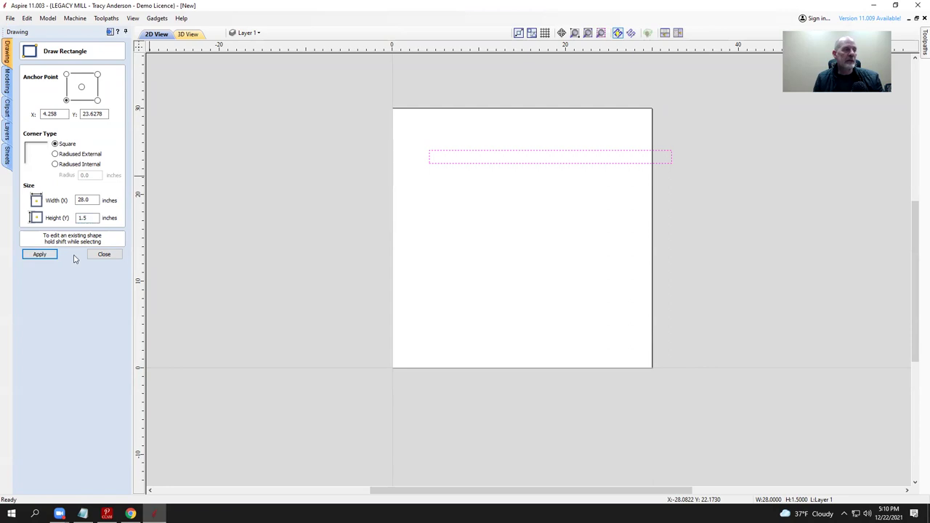
{"action": "left_click", "coordinate": [106, 254]}
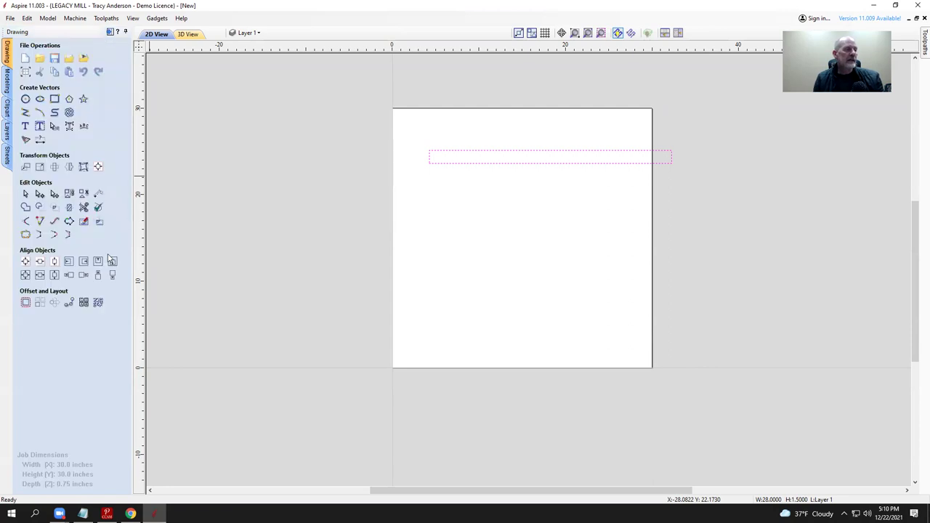
{"action": "left_click", "coordinate": [40, 261]}
{"action": "scroll", "coordinate": [519, 174], "scroll_direction": "up", "scroll_amount": 2}
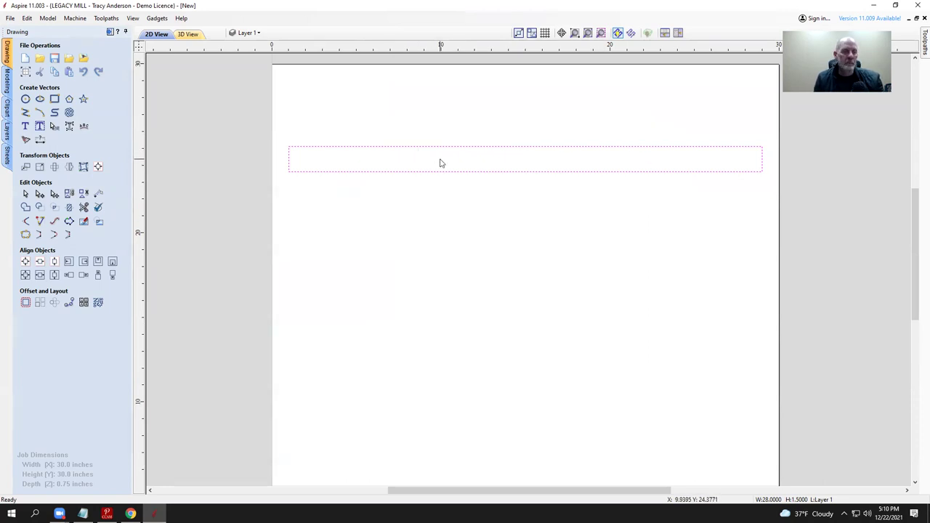
{"action": "scroll", "coordinate": [530, 174], "scroll_direction": "down", "scroll_amount": 2}
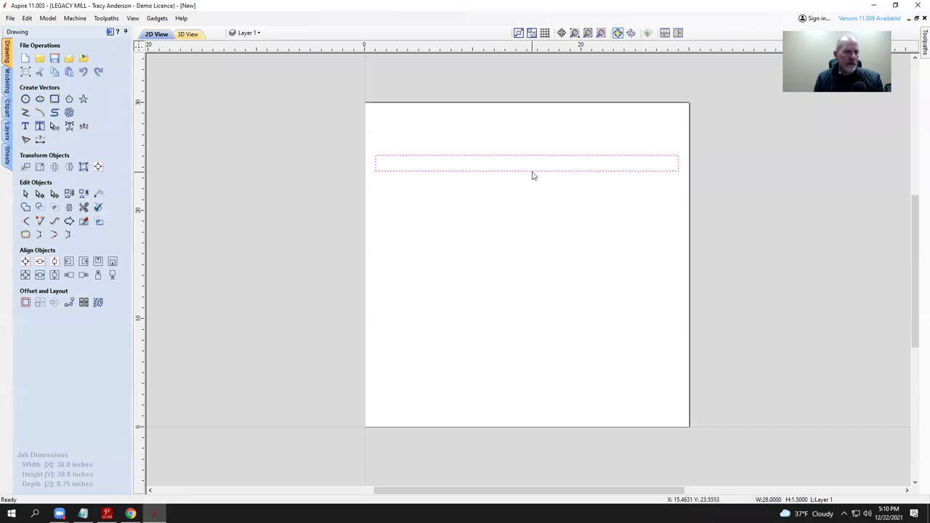
Step: Open 2020 Router Bit Profiles (4).dxf from the Downloads folder
{"action": "left_click", "coordinate": [70, 59]}
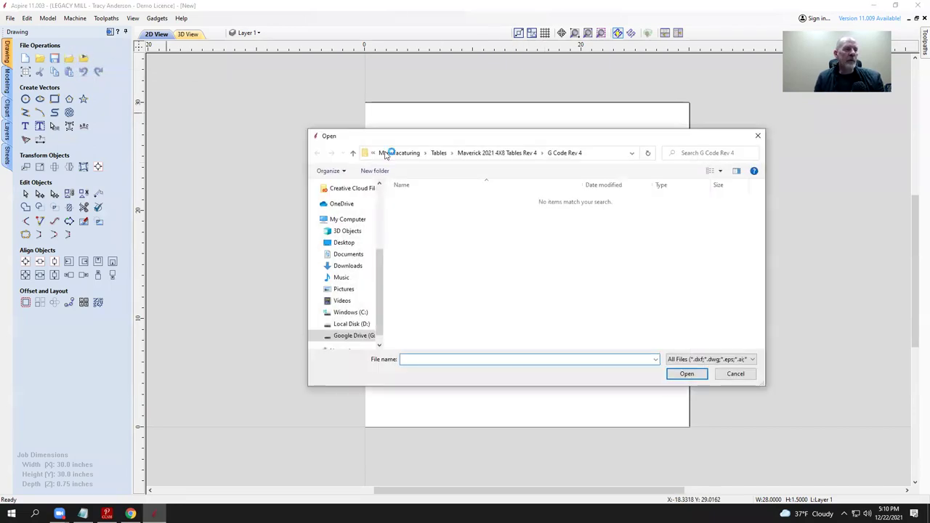
{"action": "left_click", "coordinate": [354, 266]}
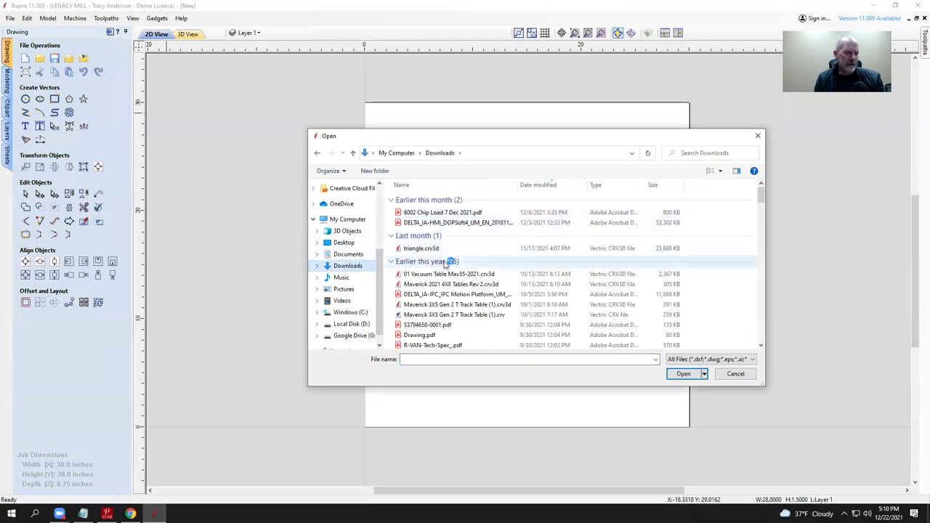
{"action": "scroll", "coordinate": [470, 239], "scroll_direction": "down", "scroll_amount": 1}
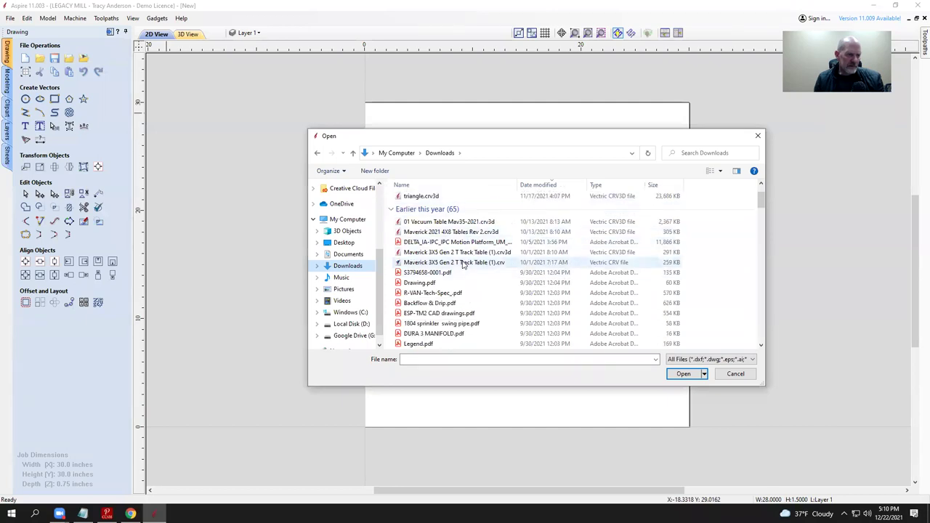
{"action": "scroll", "coordinate": [471, 273], "scroll_direction": "down", "scroll_amount": 5}
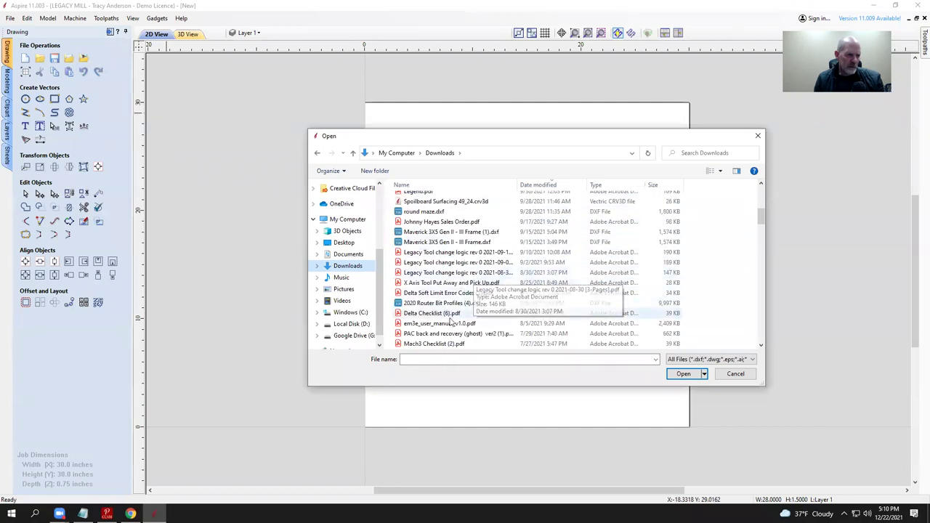
{"action": "left_click", "coordinate": [448, 306]}
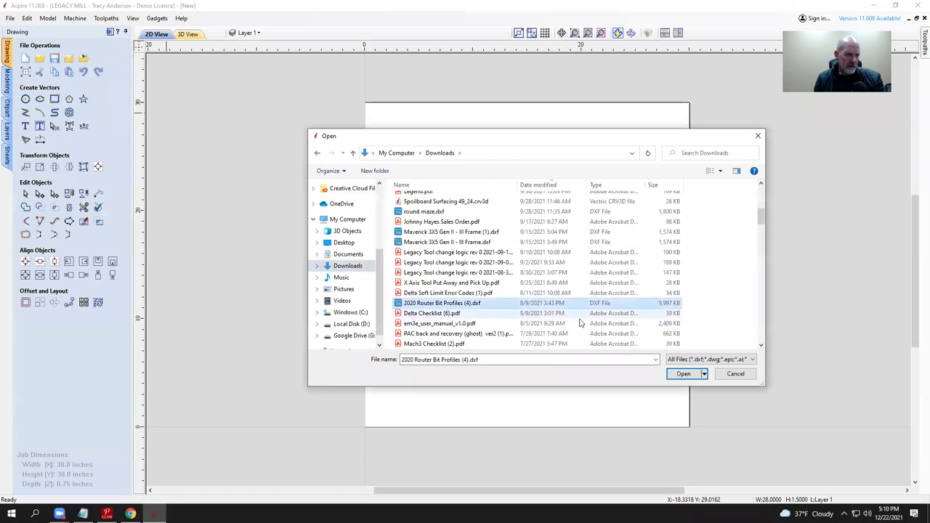
{"action": "left_click", "coordinate": [683, 374]}
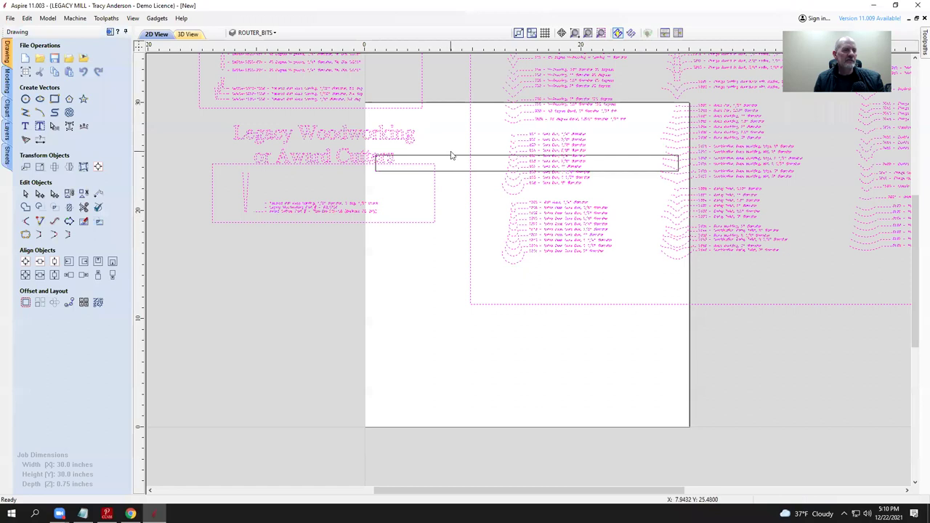
Step: Move the imported router-bit vectors up, clear of the job sheet
{"action": "scroll", "coordinate": [450, 154], "scroll_direction": "down", "scroll_amount": 4}
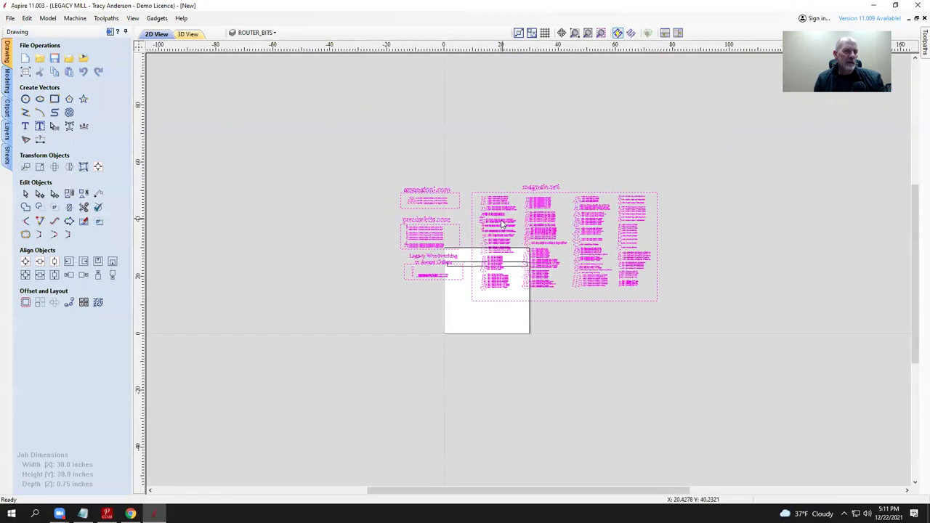
{"action": "left_click", "coordinate": [504, 219]}
{"action": "left_click_drag", "start_coordinate": [504, 219], "coordinate": [515, 279]}
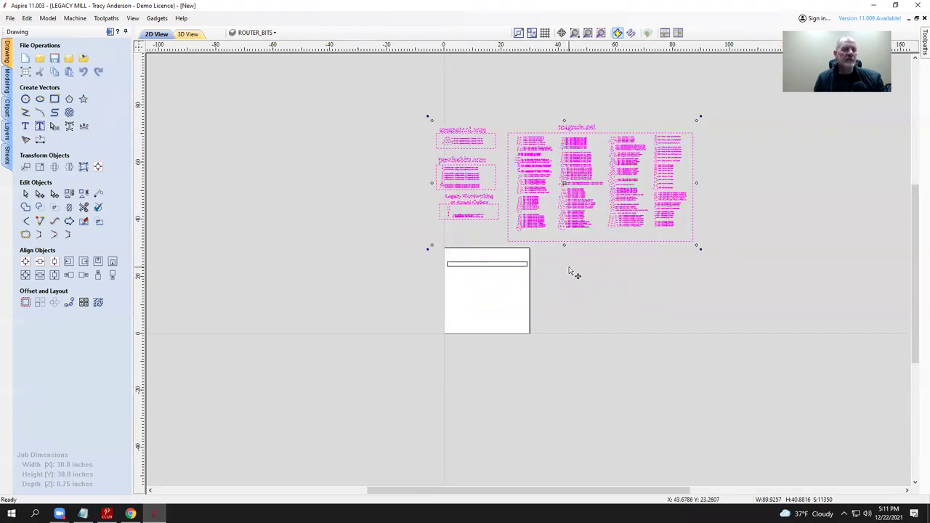
{"action": "left_click", "coordinate": [571, 271]}
Step: Select the 3954 Classic Spiral curve together with its label
{"action": "scroll", "coordinate": [558, 159], "scroll_direction": "up", "scroll_amount": 2}
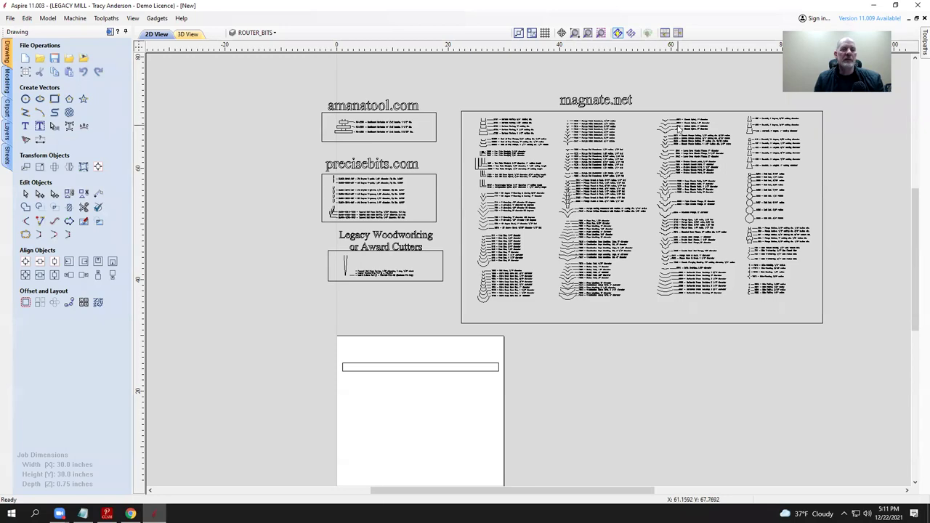
{"action": "scroll", "coordinate": [678, 128], "scroll_direction": "up", "scroll_amount": 4}
{"action": "scroll", "coordinate": [545, 148], "scroll_direction": "up", "scroll_amount": 3}
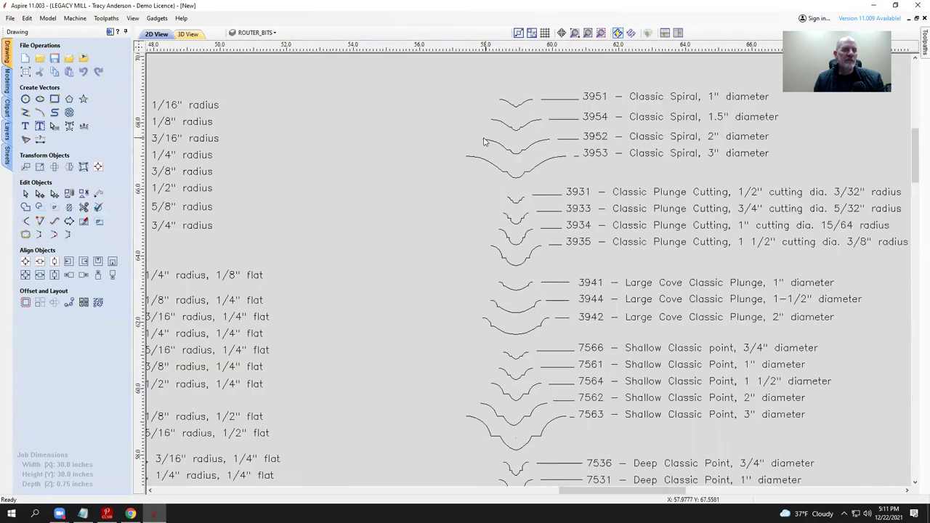
{"action": "left_click_drag", "start_coordinate": [480, 129], "coordinate": [794, 112]}
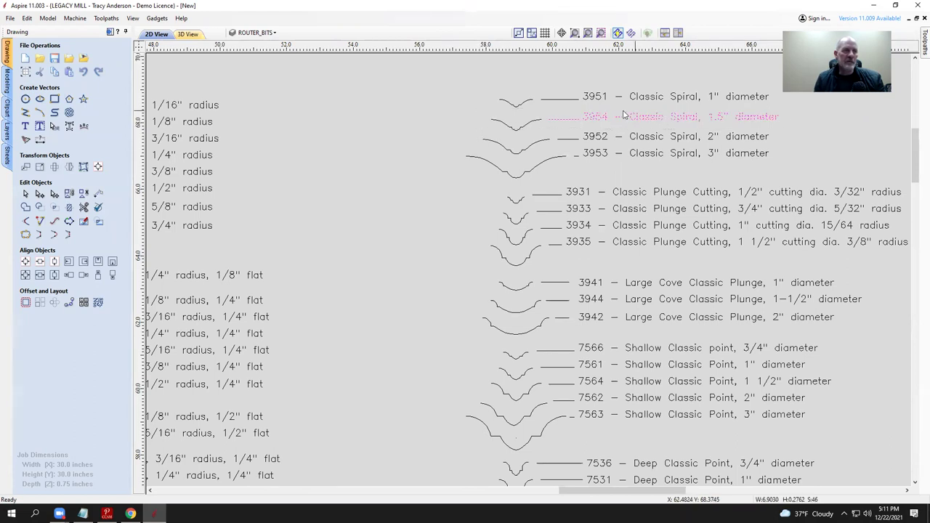
{"action": "left_click", "coordinate": [529, 125], "text": "shift"}
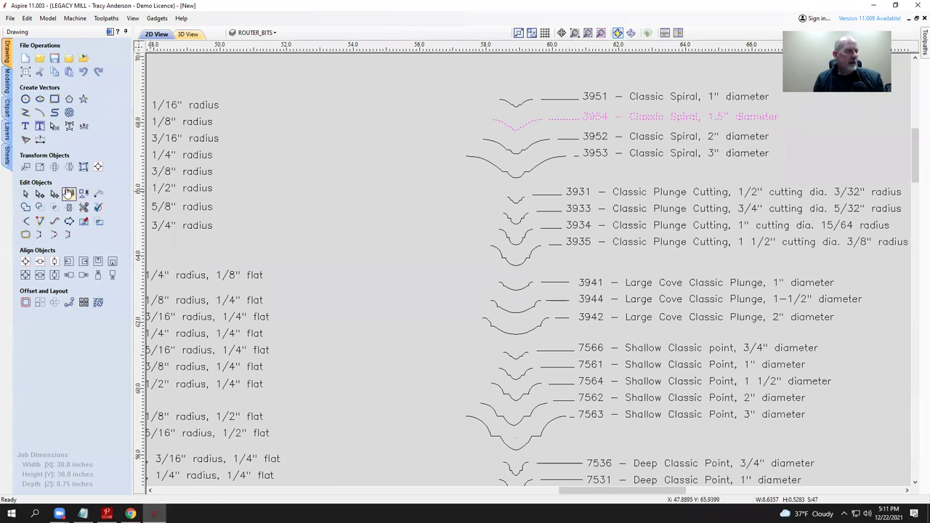
Step: Group the 3954 curve with its label and centre it on the material
{"action": "left_click", "coordinate": [69, 194]}
{"action": "left_click", "coordinate": [473, 182]}
{"action": "left_click", "coordinate": [511, 131]}
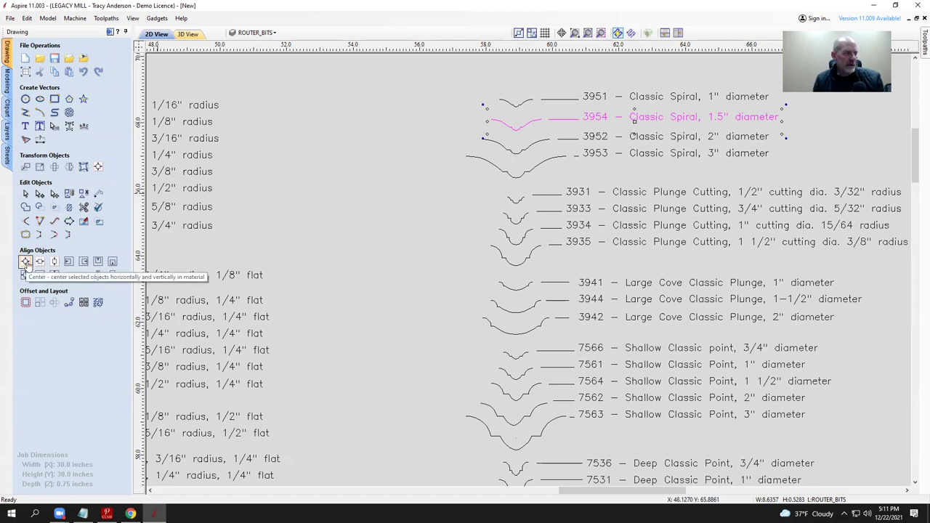
{"action": "left_click", "coordinate": [25, 263]}
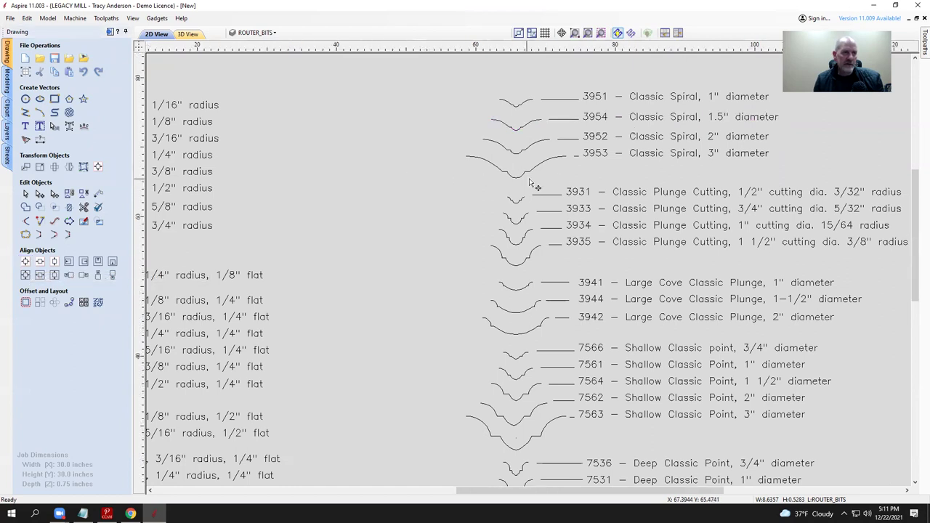
{"action": "scroll", "coordinate": [552, 190], "scroll_direction": "down", "scroll_amount": 10}
{"action": "scroll", "coordinate": [467, 298], "scroll_direction": "up", "scroll_amount": 5}
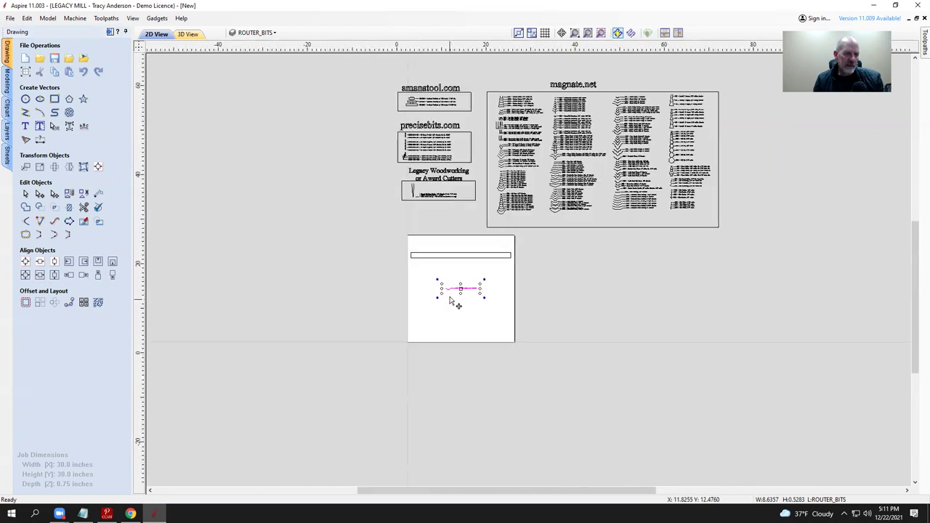
{"action": "scroll", "coordinate": [472, 283], "scroll_direction": "down", "scroll_amount": 4}
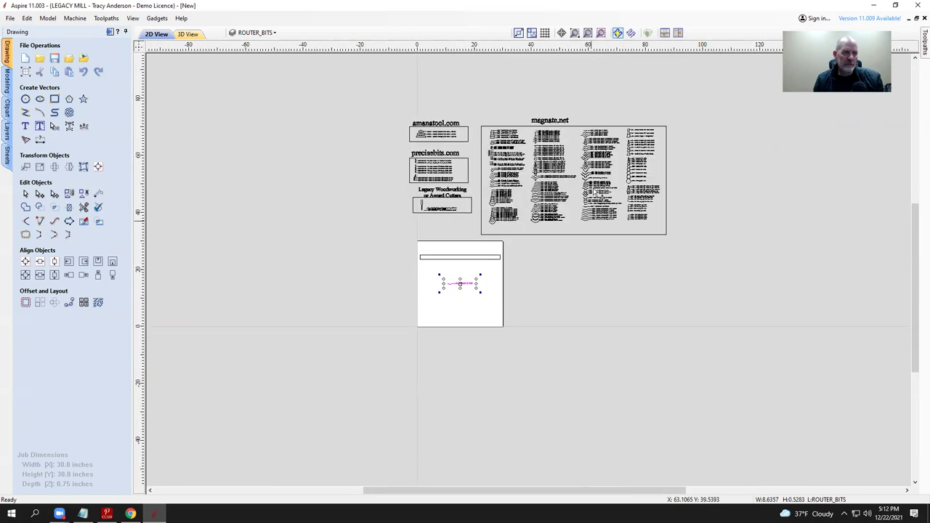
{"action": "scroll", "coordinate": [602, 132], "scroll_direction": "up", "scroll_amount": 6}
{"action": "scroll", "coordinate": [591, 144], "scroll_direction": "up", "scroll_amount": 3}
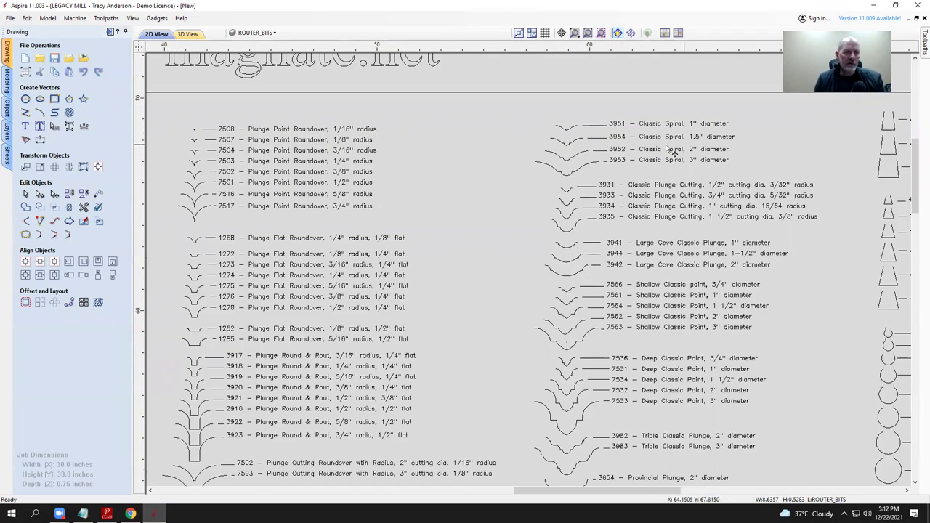
{"action": "scroll", "coordinate": [643, 150], "scroll_direction": "down", "scroll_amount": 2}
{"action": "scroll", "coordinate": [586, 176], "scroll_direction": "down", "scroll_amount": 1}
{"action": "scroll", "coordinate": [341, 171], "scroll_direction": "up", "scroll_amount": 4}
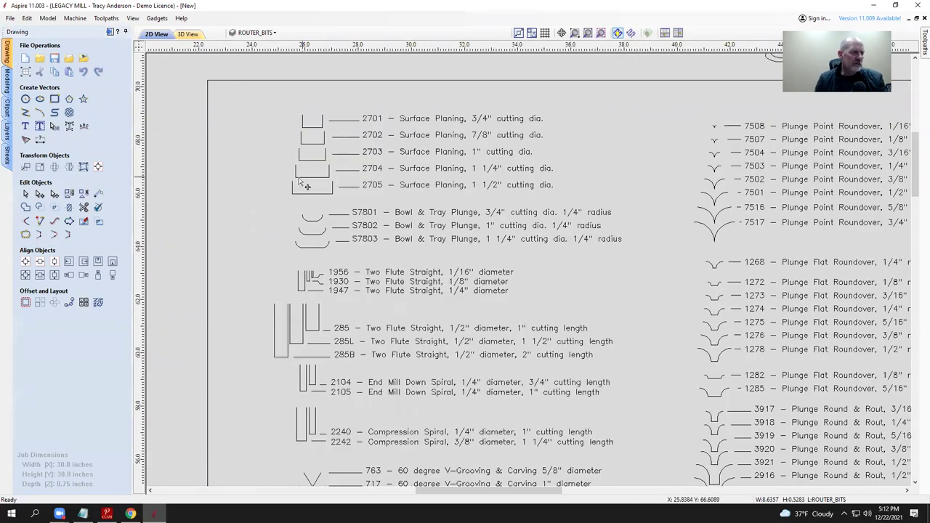
Step: Group the 2704 cutter outline with its label
{"action": "left_click", "coordinate": [559, 169]}
{"action": "left_click", "coordinate": [329, 169], "text": "shift"}
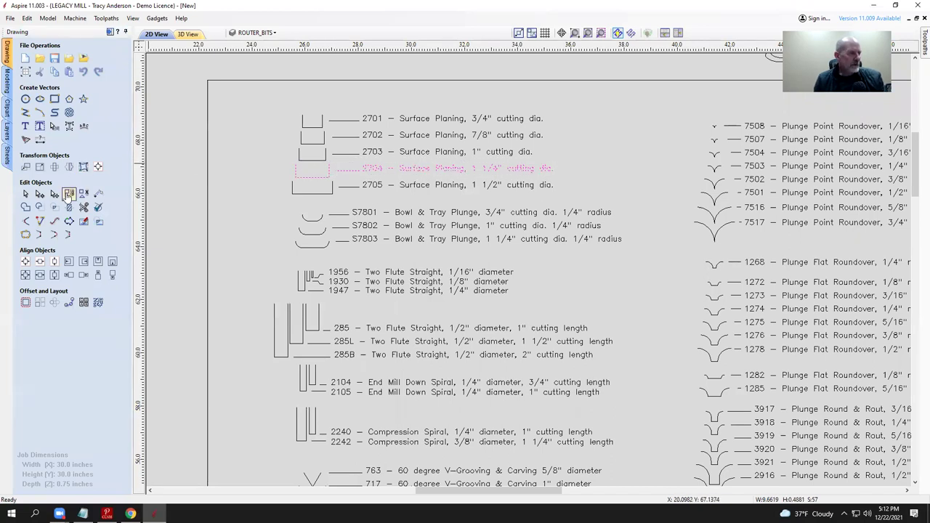
{"action": "left_click", "coordinate": [69, 194]}
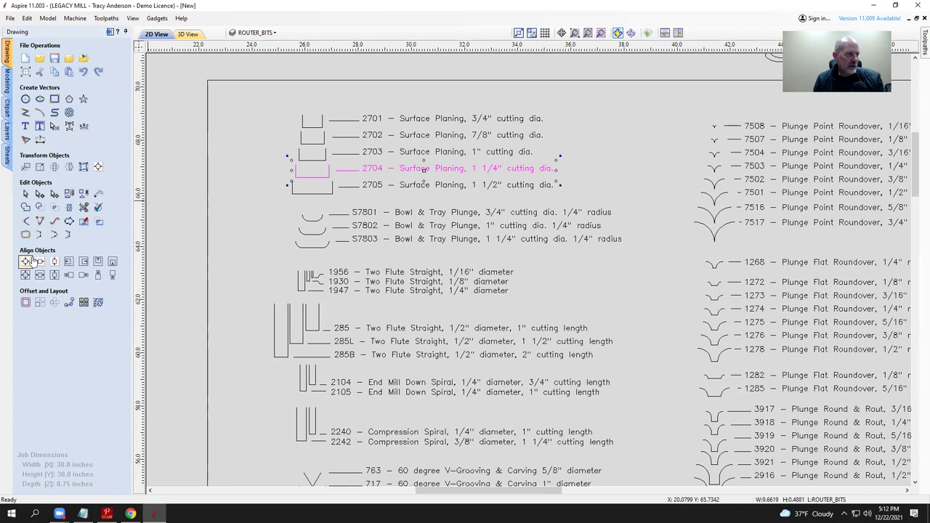
{"action": "left_click", "coordinate": [338, 160]}
{"action": "scroll", "coordinate": [355, 161], "scroll_direction": "down", "scroll_amount": 2}
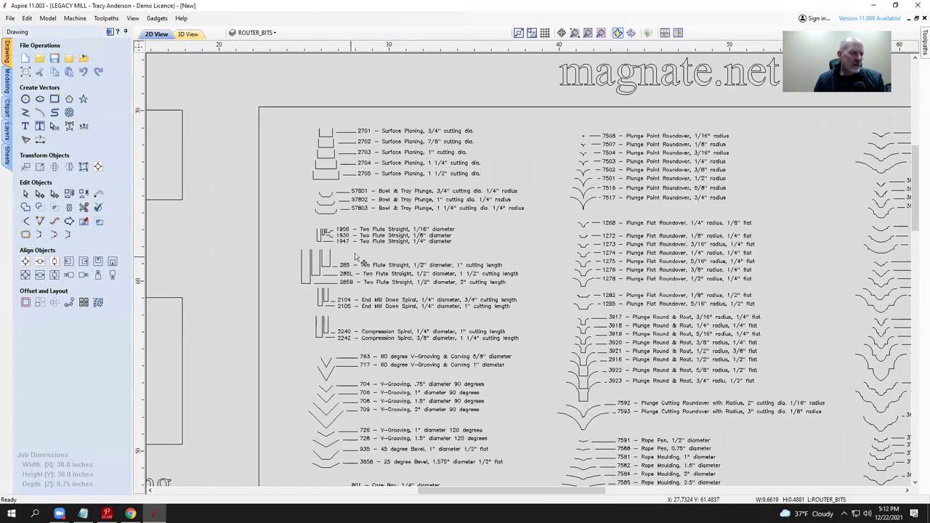
{"action": "scroll", "coordinate": [368, 247], "scroll_direction": "up", "scroll_amount": 1}
{"action": "scroll", "coordinate": [369, 246], "scroll_direction": "up", "scroll_amount": 2}
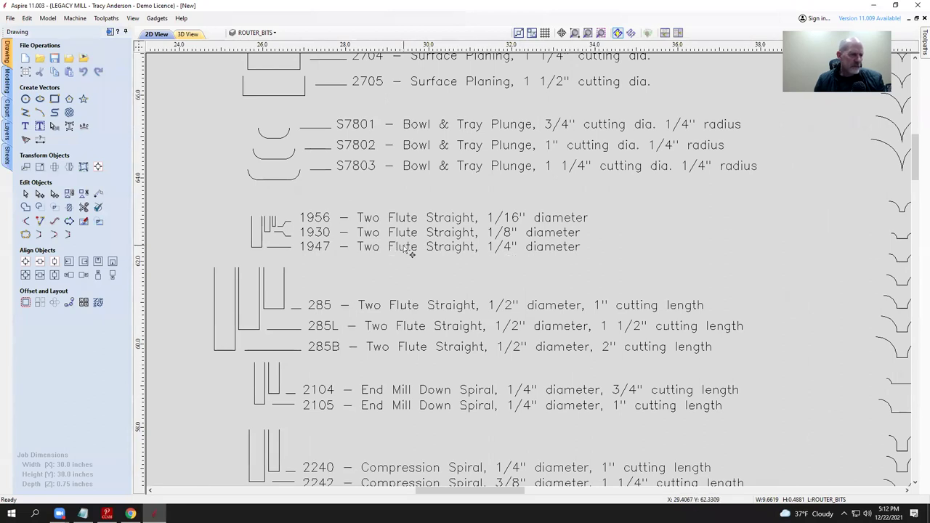
{"action": "scroll", "coordinate": [459, 371], "scroll_direction": "down", "scroll_amount": 1}
{"action": "scroll", "coordinate": [476, 377], "scroll_direction": "up", "scroll_amount": 2}
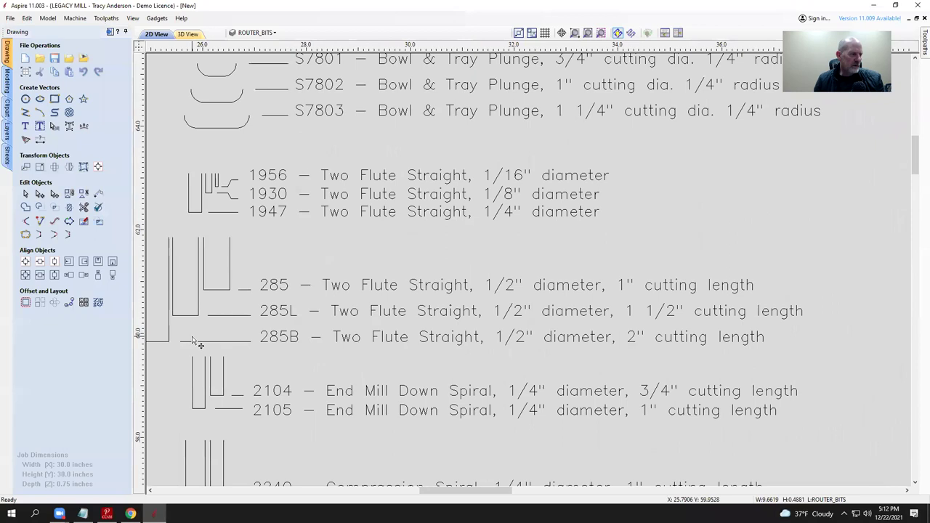
{"action": "scroll", "coordinate": [195, 342], "scroll_direction": "down", "scroll_amount": 1}
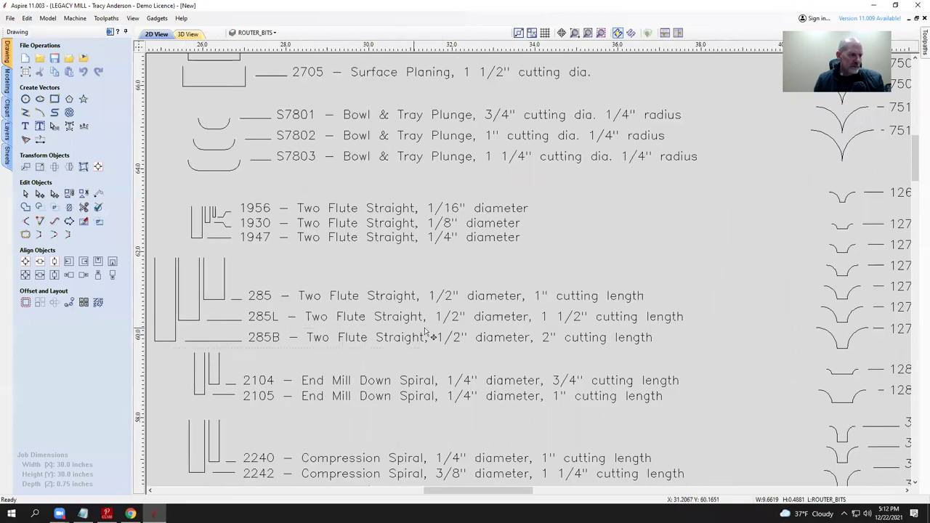
Step: Group the 285B and 2105 bit outlines each with their labels
{"action": "left_click", "coordinate": [670, 334]}
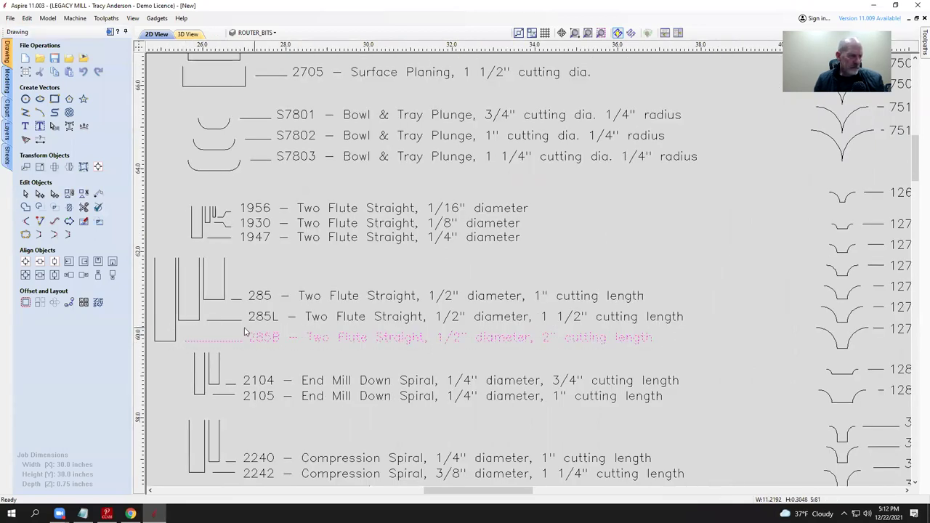
{"action": "left_click", "coordinate": [174, 333], "text": "shift"}
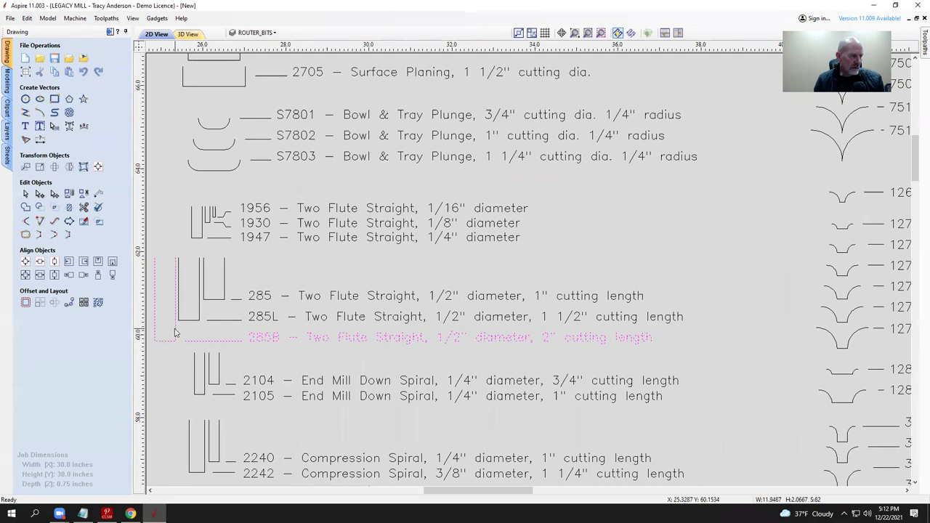
{"action": "left_click", "coordinate": [69, 194]}
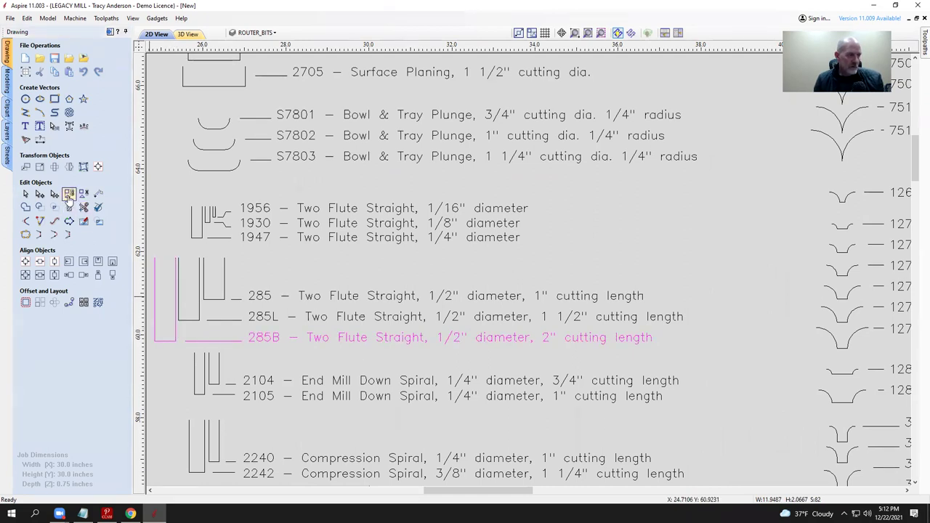
{"action": "left_click", "coordinate": [153, 282]}
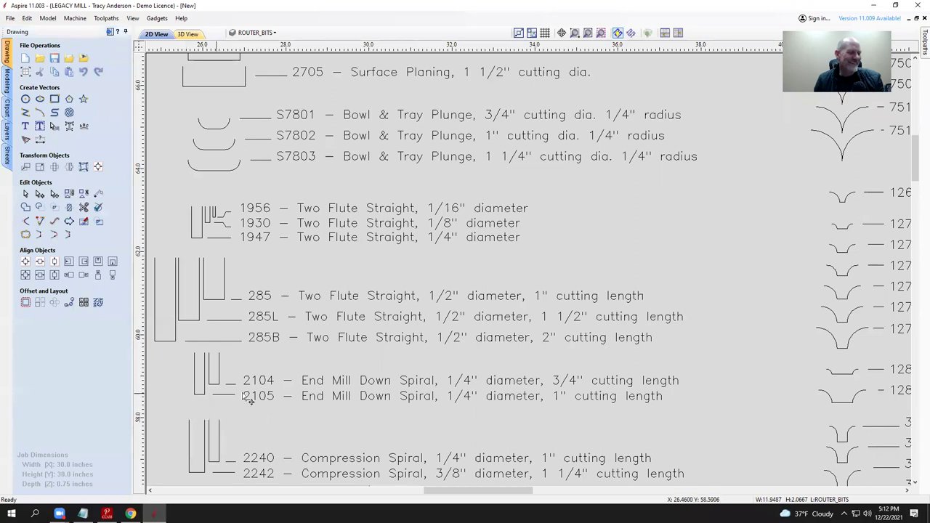
{"action": "left_click", "coordinate": [604, 396]}
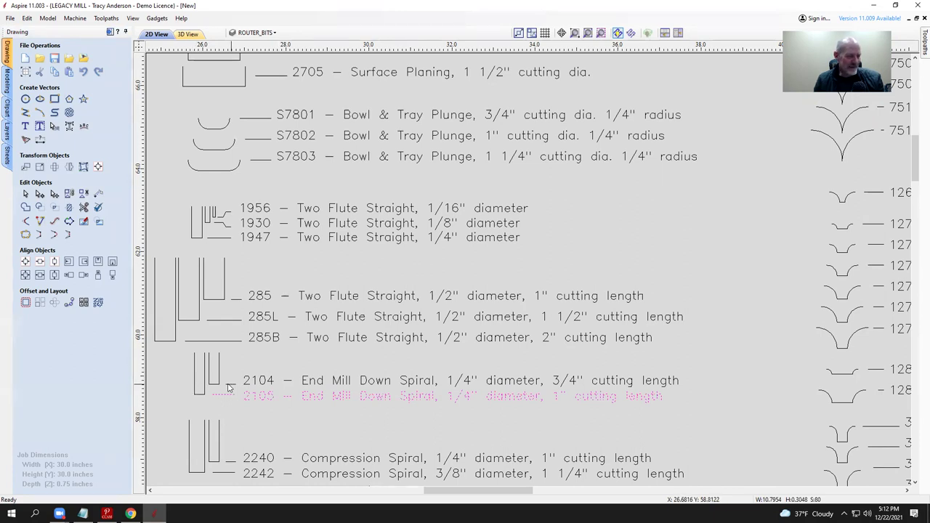
{"action": "left_click", "coordinate": [196, 391], "text": "shift"}
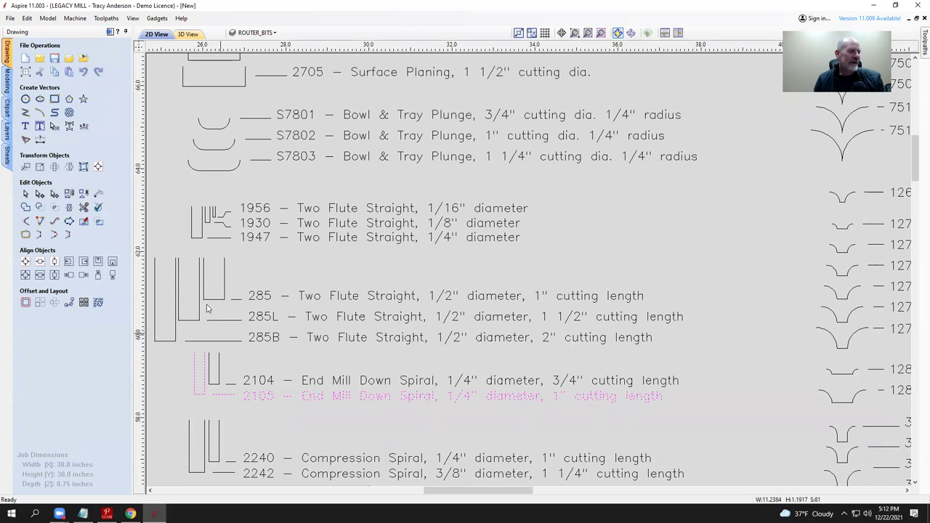
{"action": "left_click", "coordinate": [68, 194]}
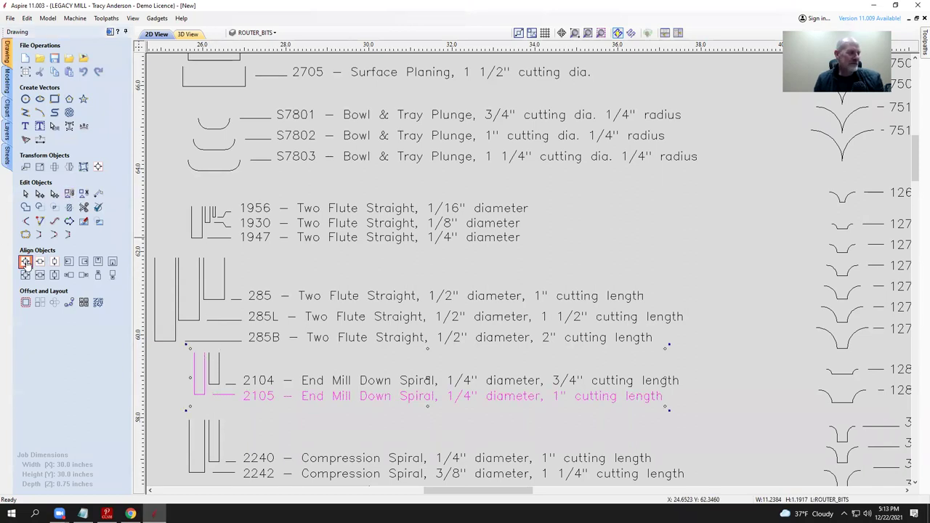
{"action": "left_click", "coordinate": [291, 280]}
Step: Group the 706 V outline with its label and centre it on the material
{"action": "scroll", "coordinate": [385, 283], "scroll_direction": "down", "scroll_amount": 5}
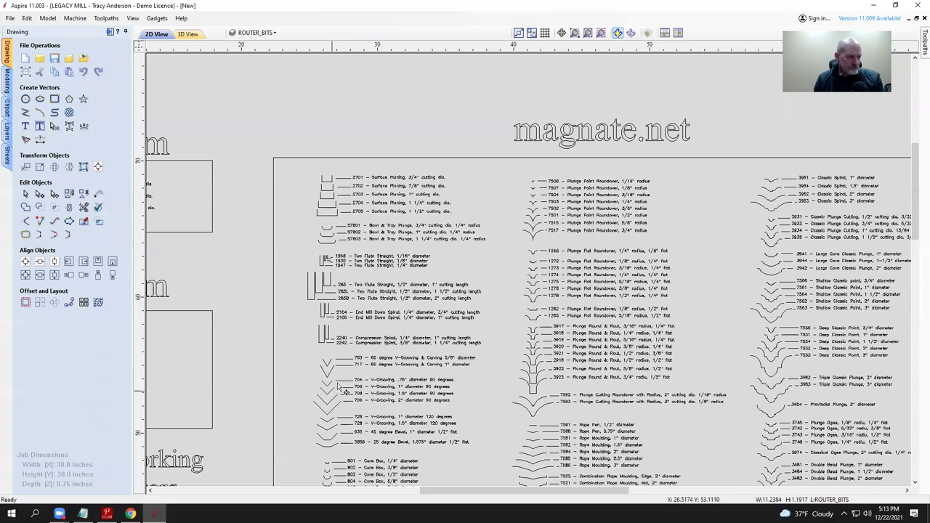
{"action": "scroll", "coordinate": [343, 348], "scroll_direction": "up", "scroll_amount": 2}
{"action": "scroll", "coordinate": [344, 346], "scroll_direction": "up", "scroll_amount": 2}
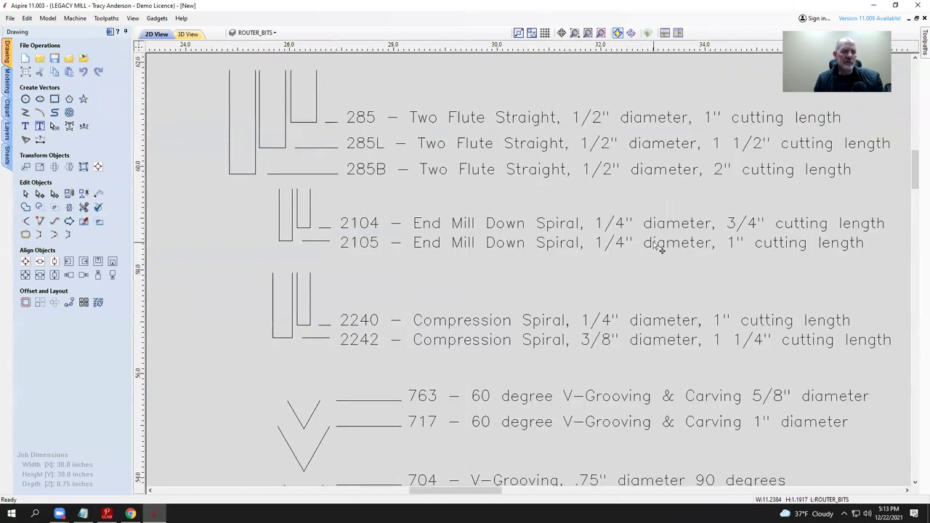
{"action": "scroll", "coordinate": [542, 250], "scroll_direction": "down", "scroll_amount": 2}
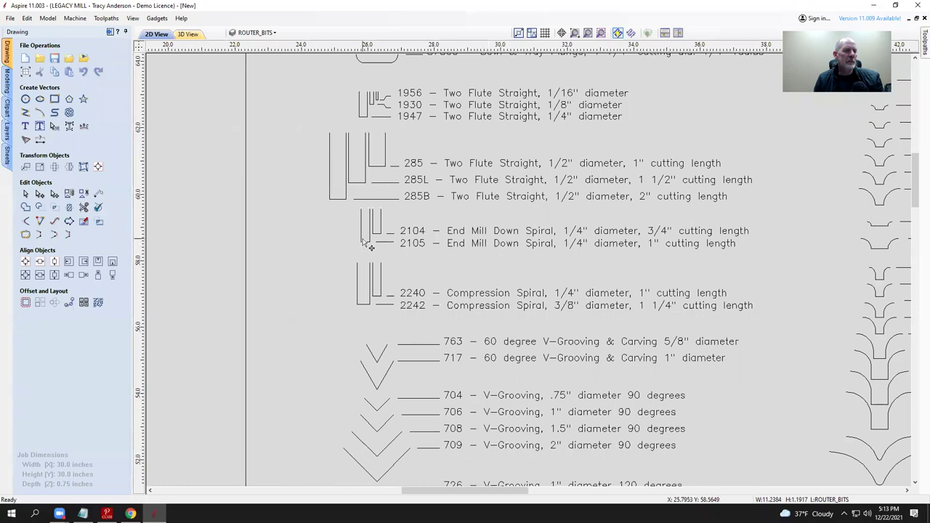
{"action": "scroll", "coordinate": [367, 245], "scroll_direction": "down", "scroll_amount": 1}
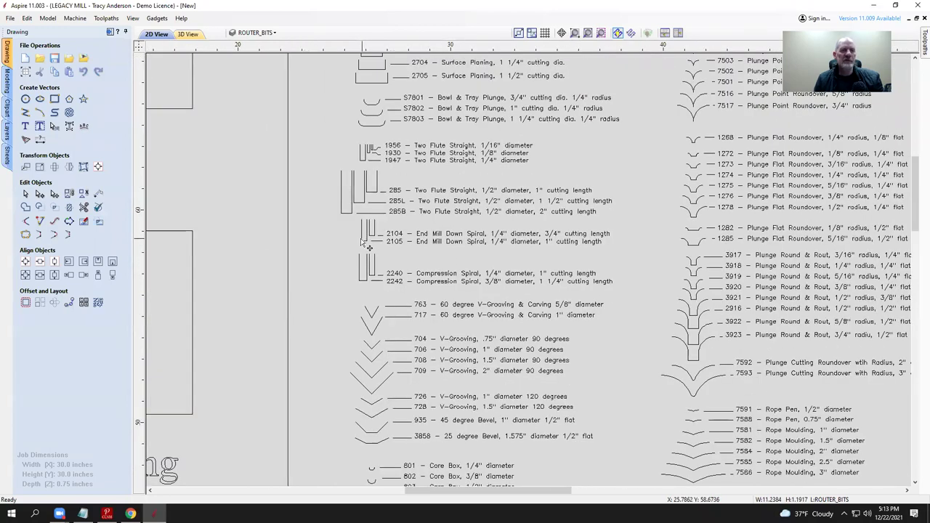
{"action": "scroll", "coordinate": [361, 242], "scroll_direction": "down", "scroll_amount": 1}
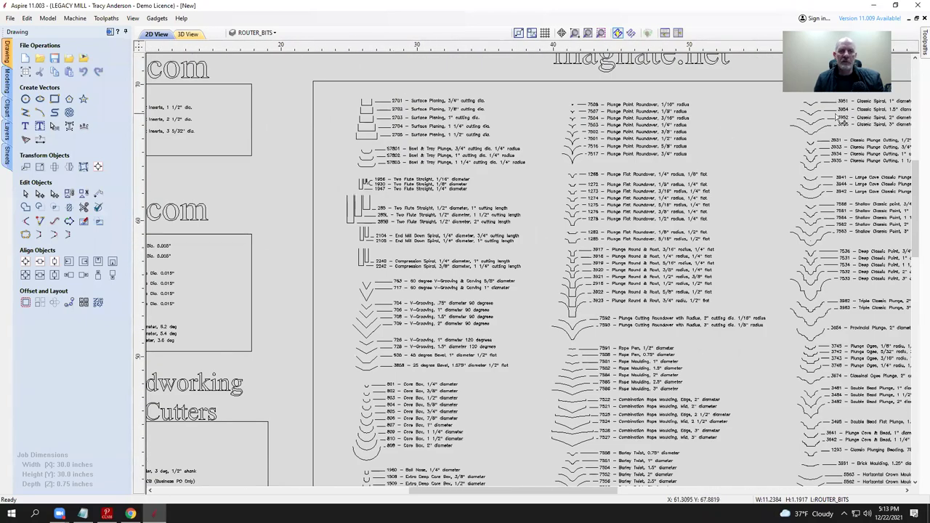
{"action": "scroll", "coordinate": [836, 122], "scroll_direction": "down", "scroll_amount": 2}
{"action": "scroll", "coordinate": [810, 127], "scroll_direction": "up", "scroll_amount": 3}
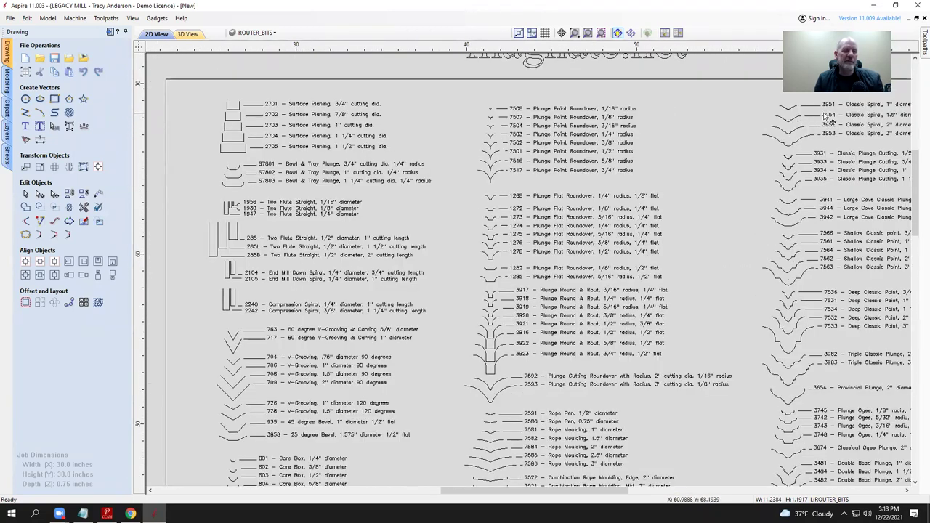
{"action": "scroll", "coordinate": [596, 177], "scroll_direction": "down", "scroll_amount": 2}
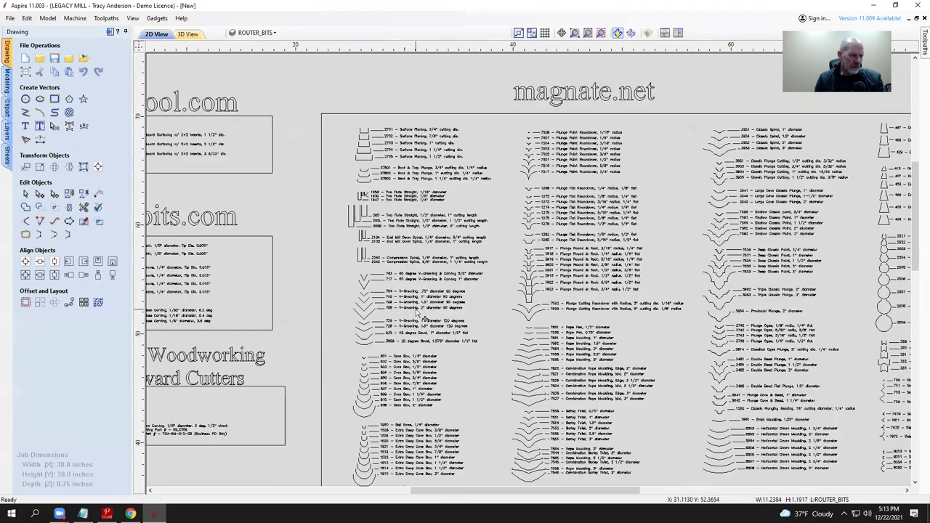
{"action": "scroll", "coordinate": [369, 309], "scroll_direction": "up", "scroll_amount": 4}
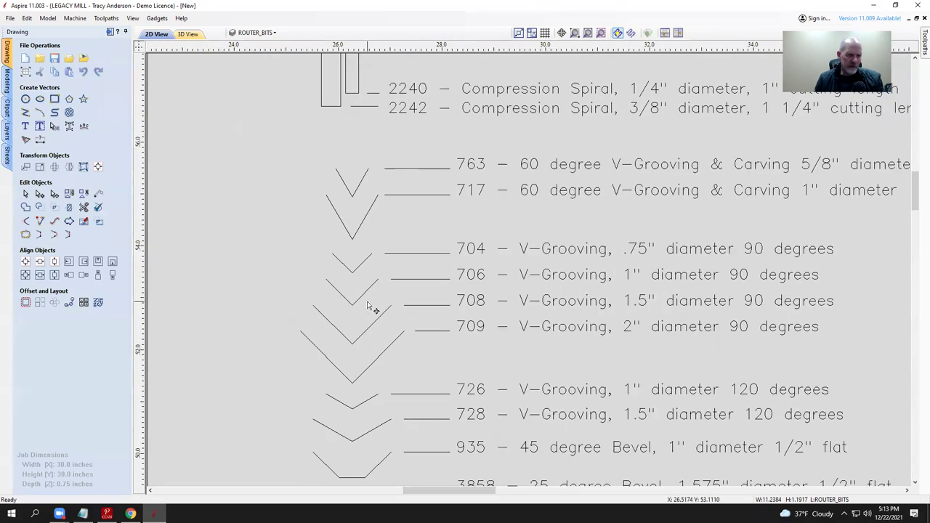
{"action": "left_click", "coordinate": [373, 291]}
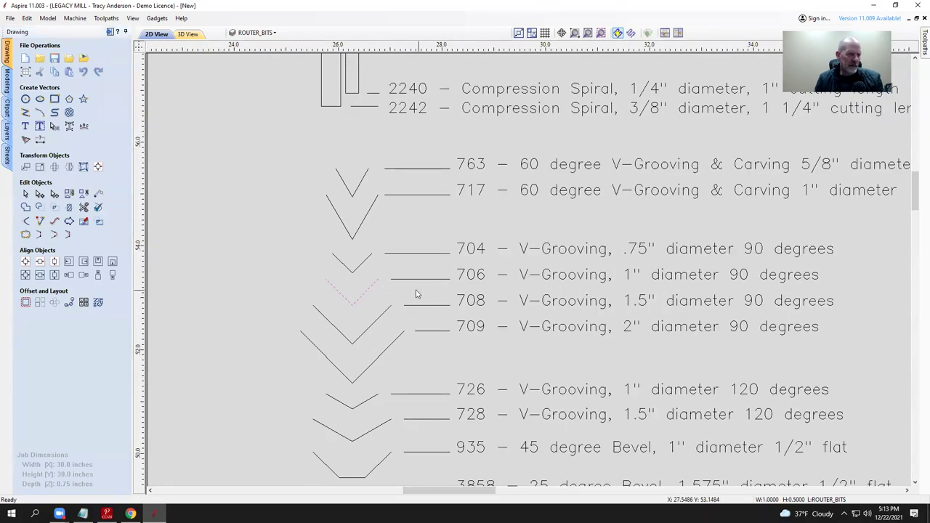
{"action": "left_click", "coordinate": [847, 267], "text": "shift"}
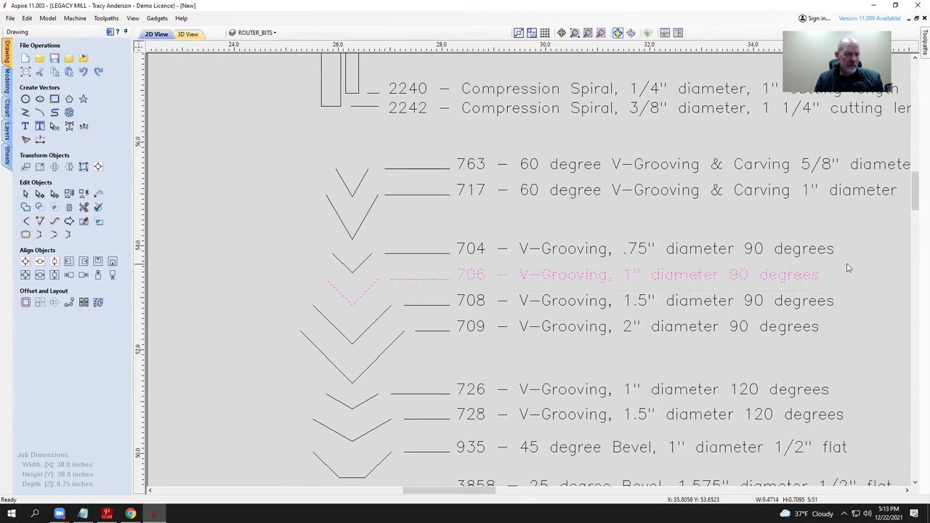
{"action": "left_click", "coordinate": [70, 196]}
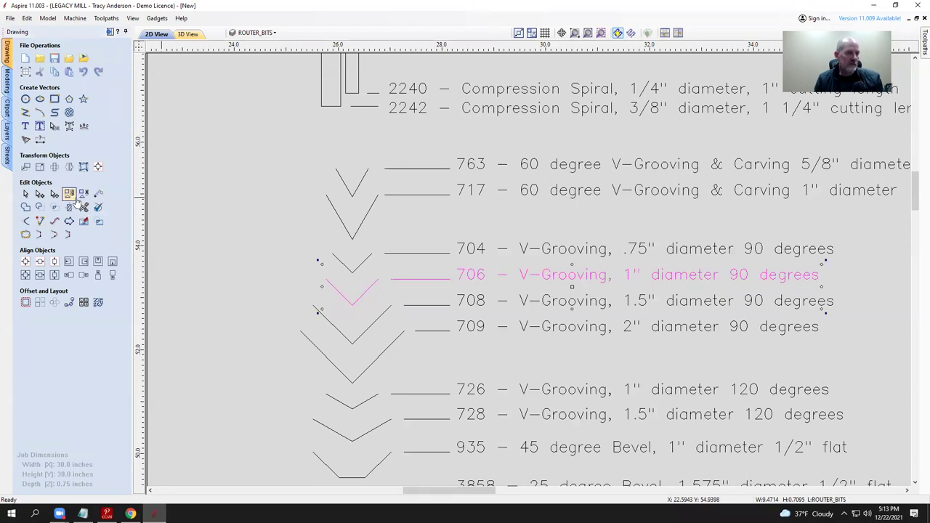
{"action": "left_click", "coordinate": [26, 263]}
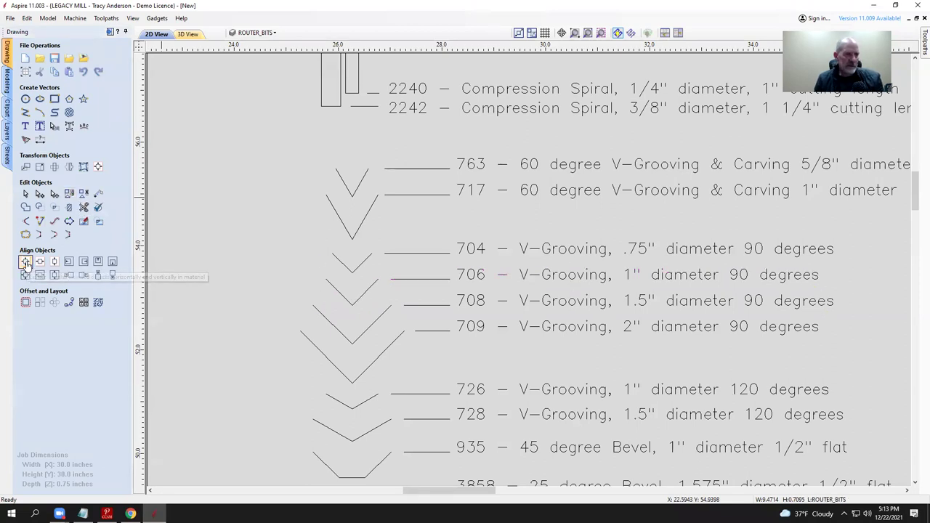
Step: Marquee-select the 801 Core Box entry and group it with its label
{"action": "scroll", "coordinate": [345, 265], "scroll_direction": "down", "scroll_amount": 2}
{"action": "scroll", "coordinate": [345, 266], "scroll_direction": "down", "scroll_amount": 3}
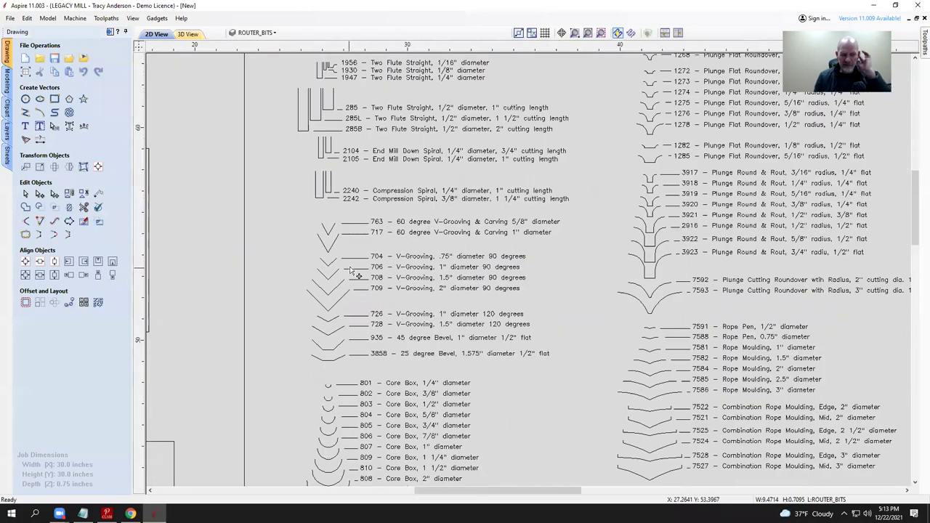
{"action": "scroll", "coordinate": [356, 269], "scroll_direction": "down", "scroll_amount": 2}
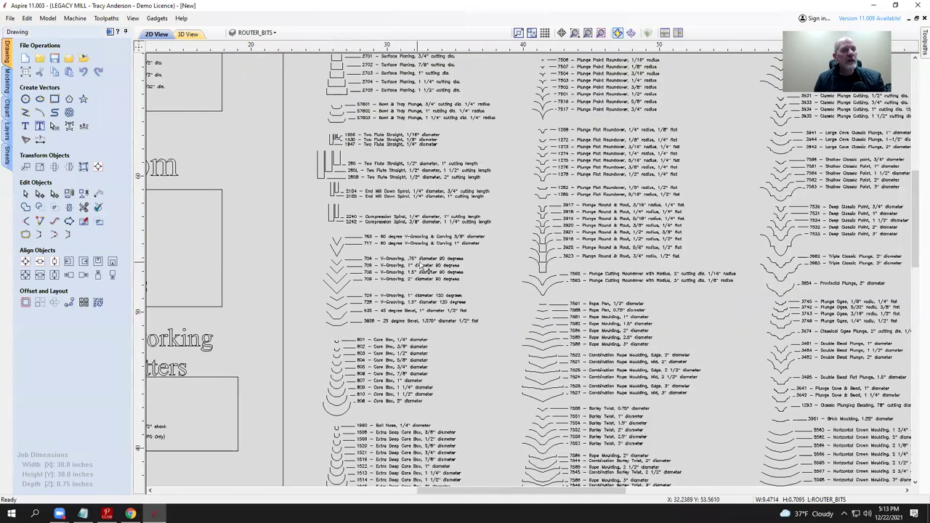
{"action": "scroll", "coordinate": [509, 266], "scroll_direction": "down", "scroll_amount": 1}
{"action": "scroll", "coordinate": [463, 348], "scroll_direction": "up", "scroll_amount": 4}
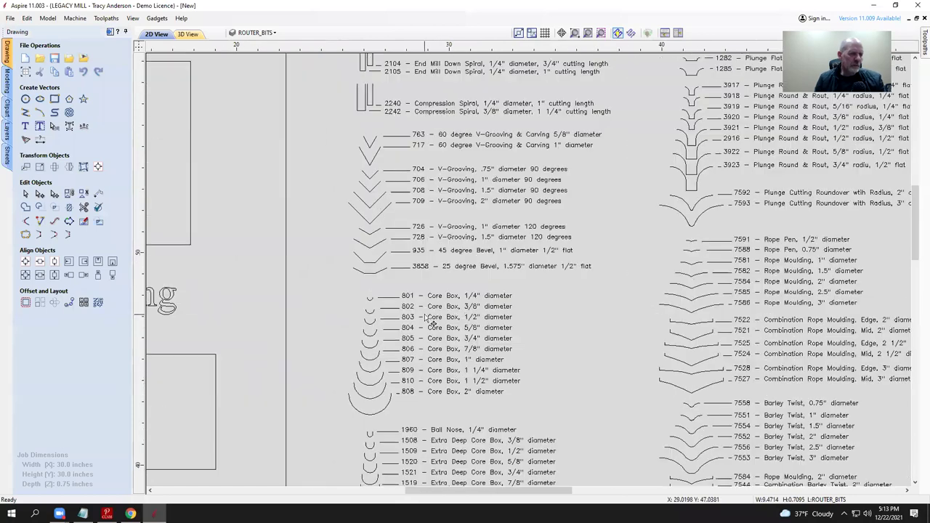
{"action": "scroll", "coordinate": [431, 306], "scroll_direction": "up", "scroll_amount": 3}
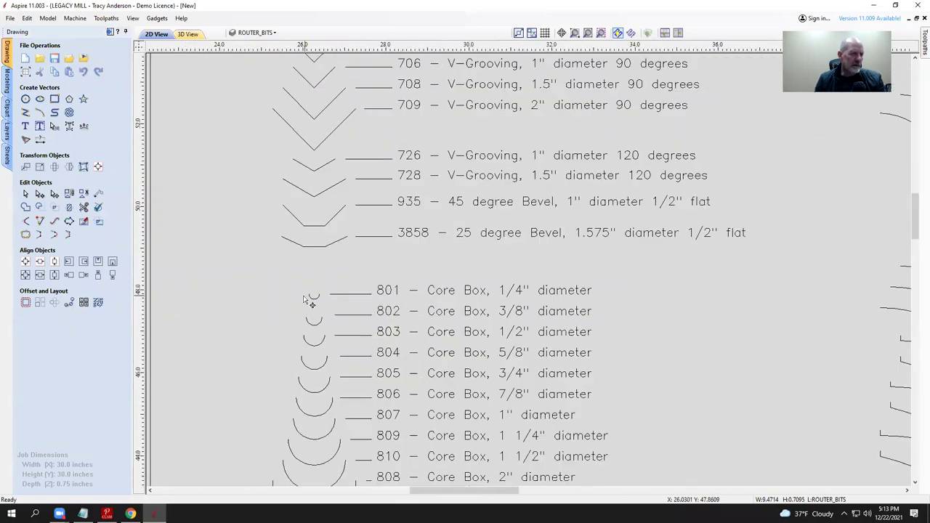
{"action": "left_click_drag", "start_coordinate": [296, 311], "coordinate": [608, 276]}
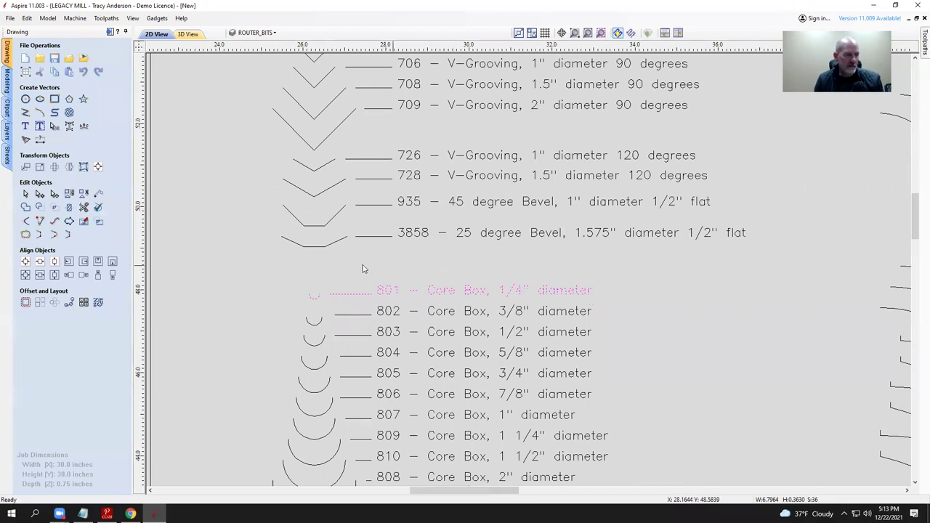
{"action": "left_click", "coordinate": [72, 197]}
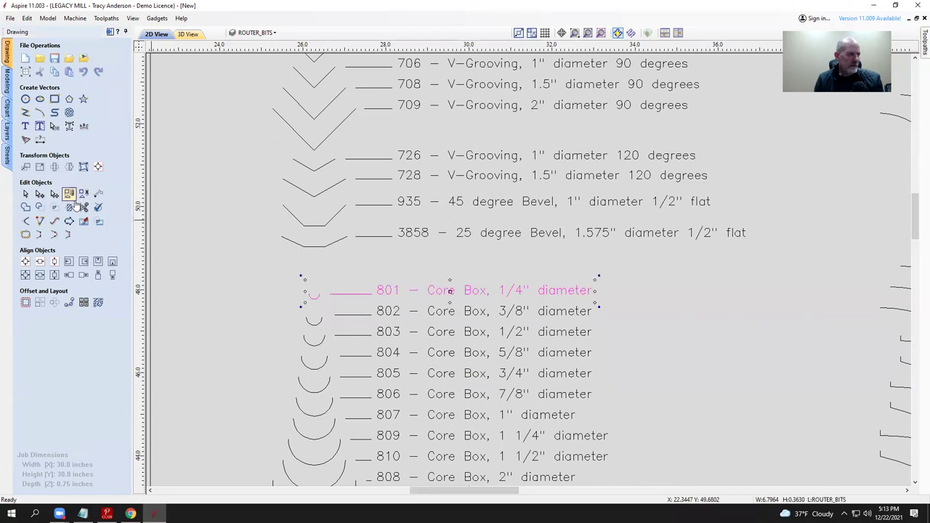
{"action": "key", "text": "Escape"}
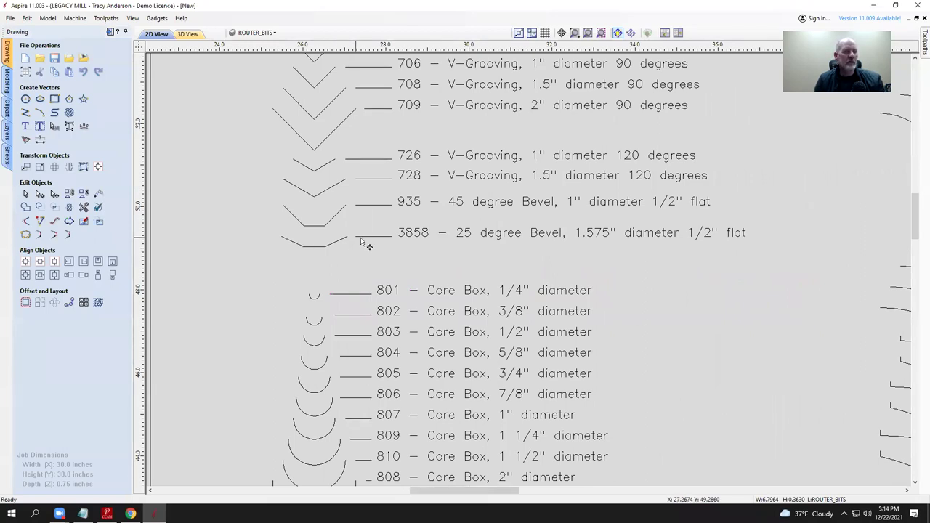
Step: Marquee-select the 1278 Plunge Flat Roundover entry and centre it on the material
{"action": "scroll", "coordinate": [304, 243], "scroll_direction": "down", "scroll_amount": 6}
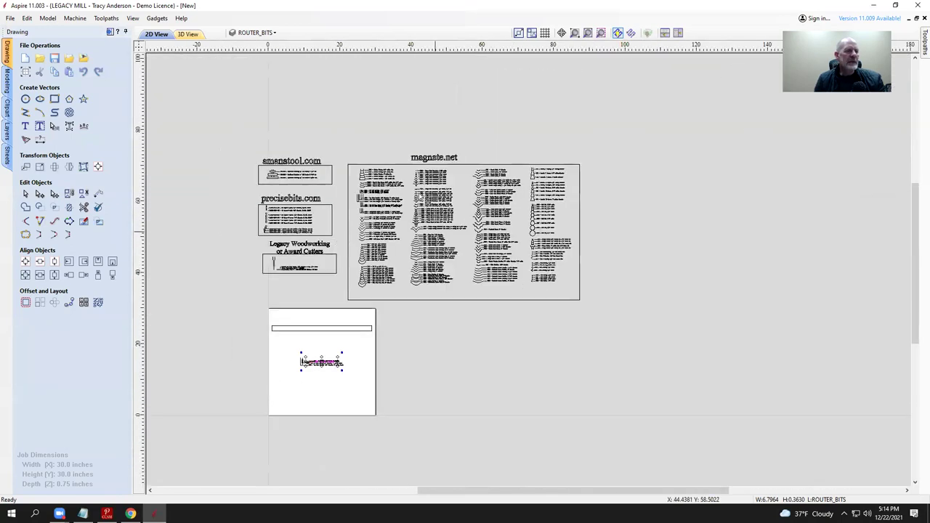
{"action": "scroll", "coordinate": [440, 195], "scroll_direction": "up", "scroll_amount": 4}
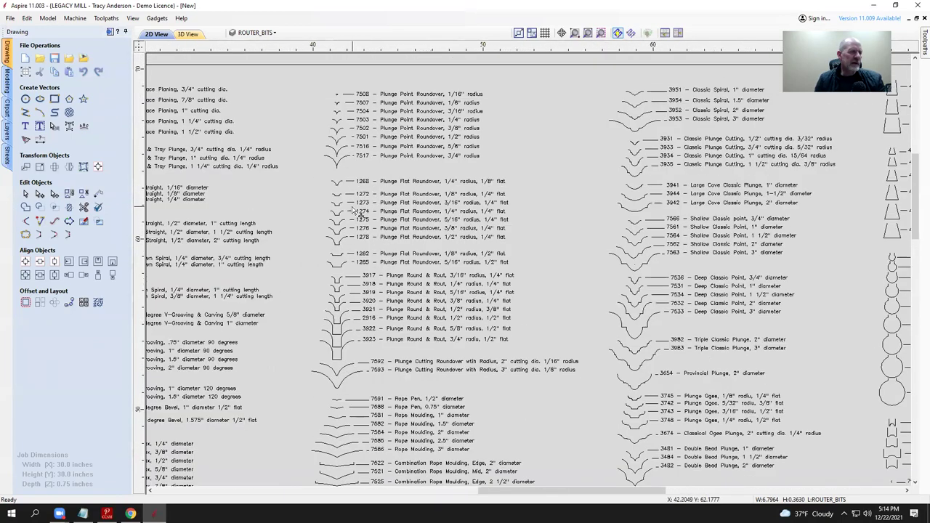
{"action": "scroll", "coordinate": [360, 229], "scroll_direction": "up", "scroll_amount": 1}
{"action": "scroll", "coordinate": [363, 230], "scroll_direction": "up", "scroll_amount": 1}
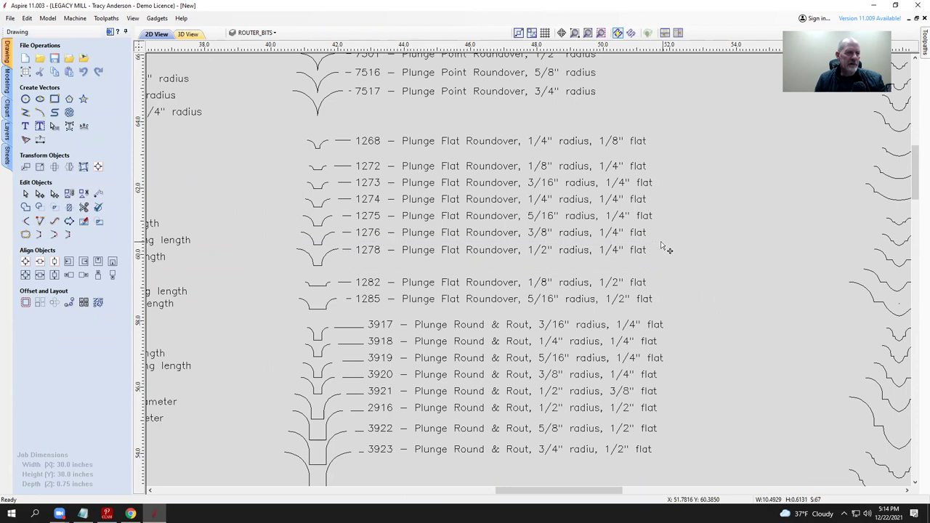
{"action": "left_click_drag", "start_coordinate": [664, 248], "coordinate": [364, 265]}
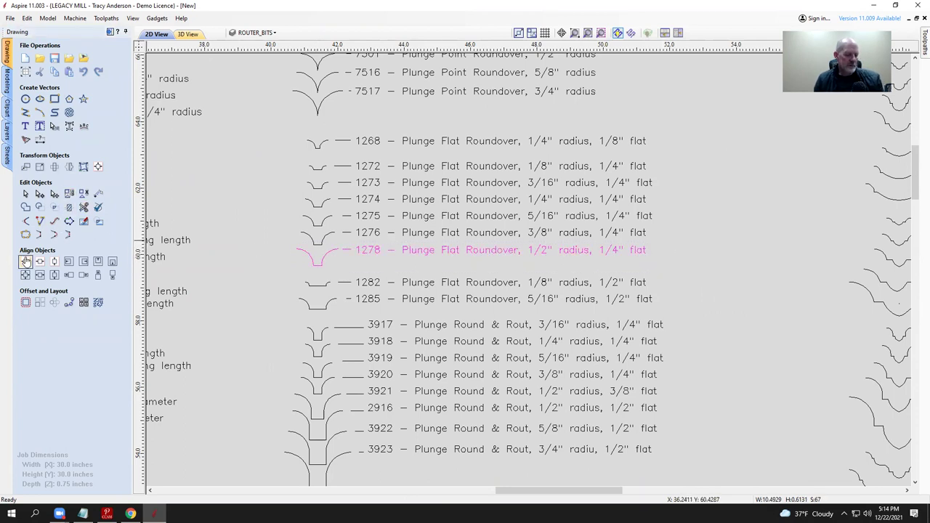
{"action": "left_click", "coordinate": [251, 242]}
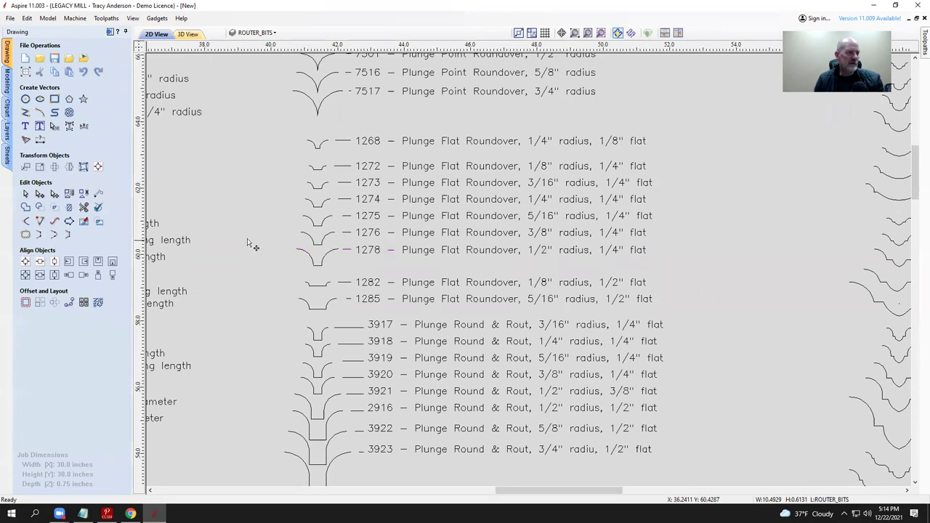
{"action": "scroll", "coordinate": [444, 225], "scroll_direction": "down", "scroll_amount": 2}
{"action": "scroll", "coordinate": [458, 218], "scroll_direction": "down", "scroll_amount": 2}
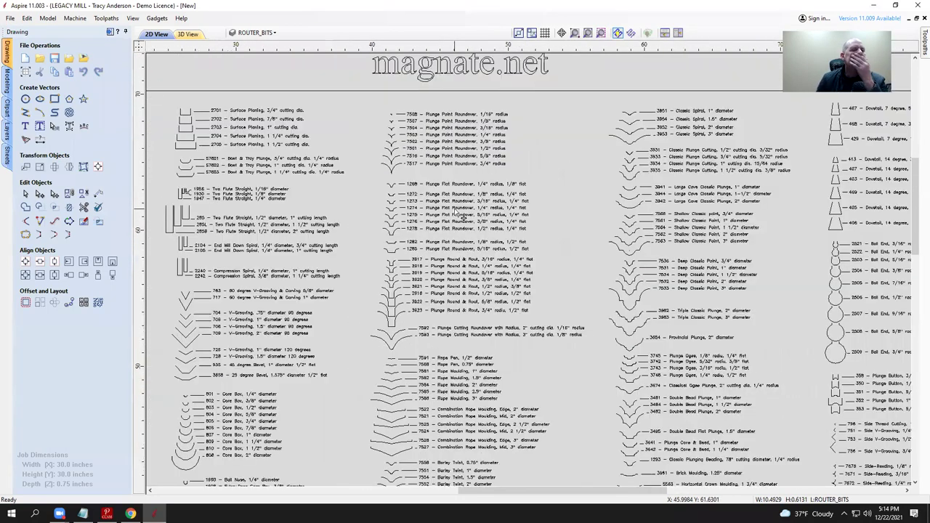
{"action": "scroll", "coordinate": [553, 209], "scroll_direction": "down", "scroll_amount": 3}
{"action": "scroll", "coordinate": [560, 222], "scroll_direction": "down", "scroll_amount": 2}
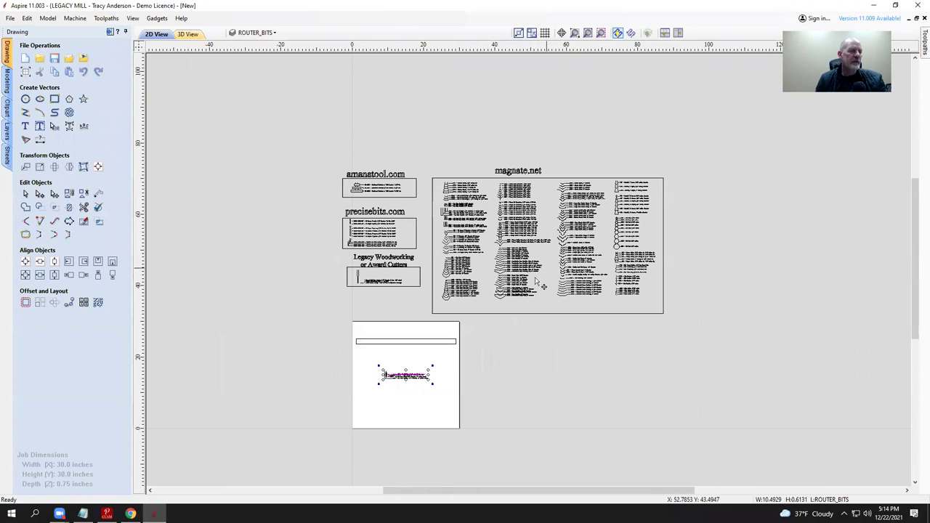
{"action": "scroll", "coordinate": [418, 389], "scroll_direction": "up", "scroll_amount": 3}
{"action": "scroll", "coordinate": [458, 378], "scroll_direction": "down", "scroll_amount": 3}
Step: Move the 1278, 706 and 801 labels off the panel into a left-hand column
{"action": "scroll", "coordinate": [474, 371], "scroll_direction": "up", "scroll_amount": 5}
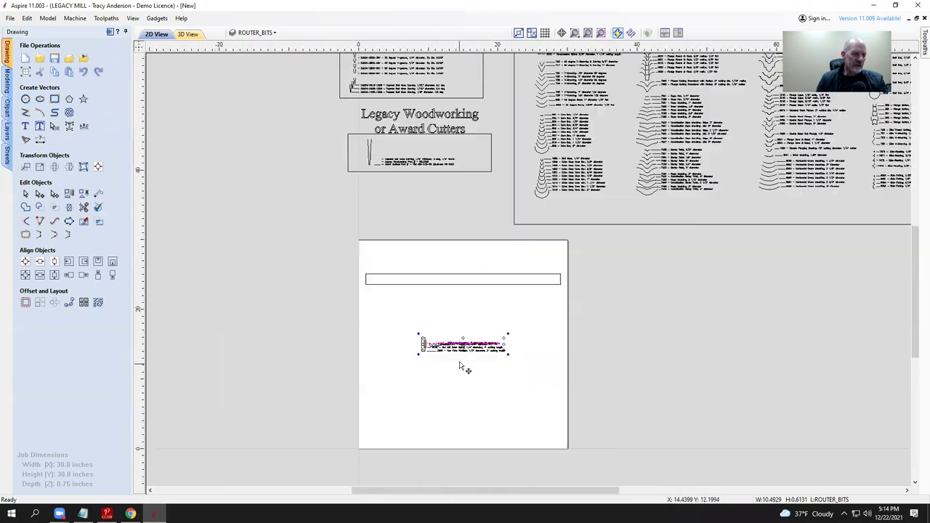
{"action": "left_click_drag", "start_coordinate": [469, 320], "coordinate": [178, 270]}
{"action": "scroll", "coordinate": [438, 349], "scroll_direction": "down", "scroll_amount": 2}
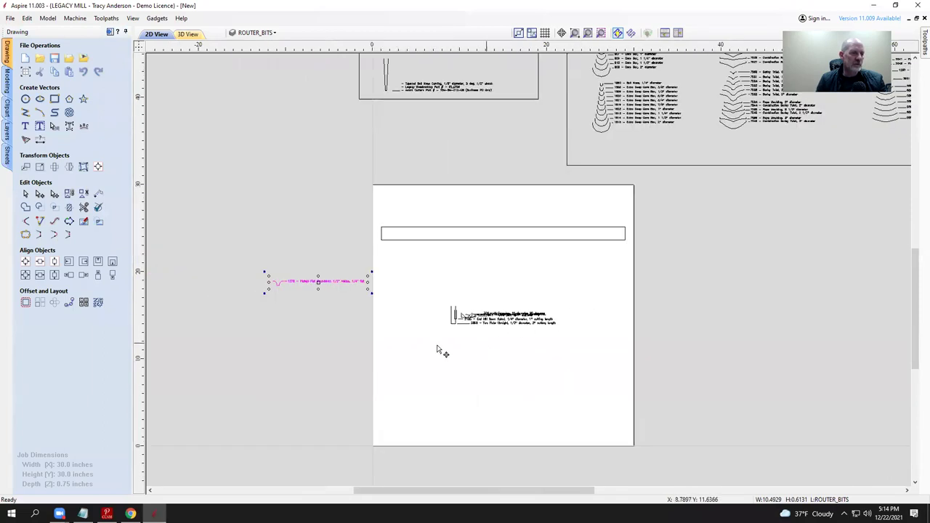
{"action": "scroll", "coordinate": [448, 339], "scroll_direction": "up", "scroll_amount": 1}
{"action": "left_click", "coordinate": [522, 309]}
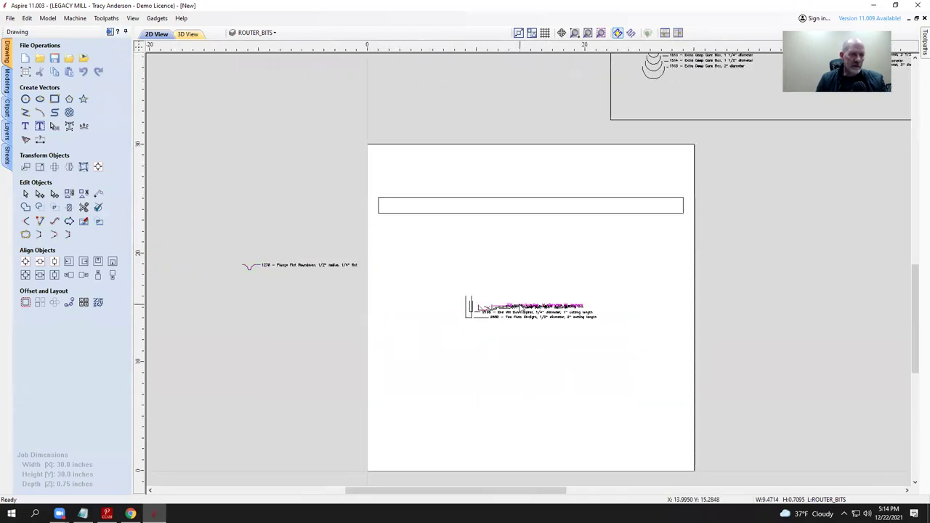
{"action": "left_click_drag", "start_coordinate": [523, 300], "coordinate": [265, 292]}
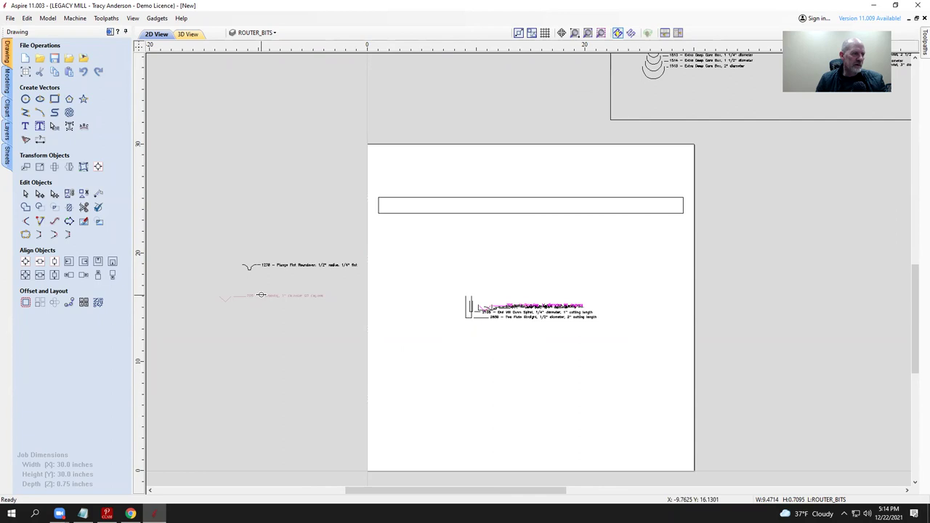
{"action": "left_click", "coordinate": [535, 309]}
{"action": "left_click_drag", "start_coordinate": [535, 309], "coordinate": [368, 332]}
{"action": "left_click", "coordinate": [551, 289]}
{"action": "left_click", "coordinate": [544, 311]}
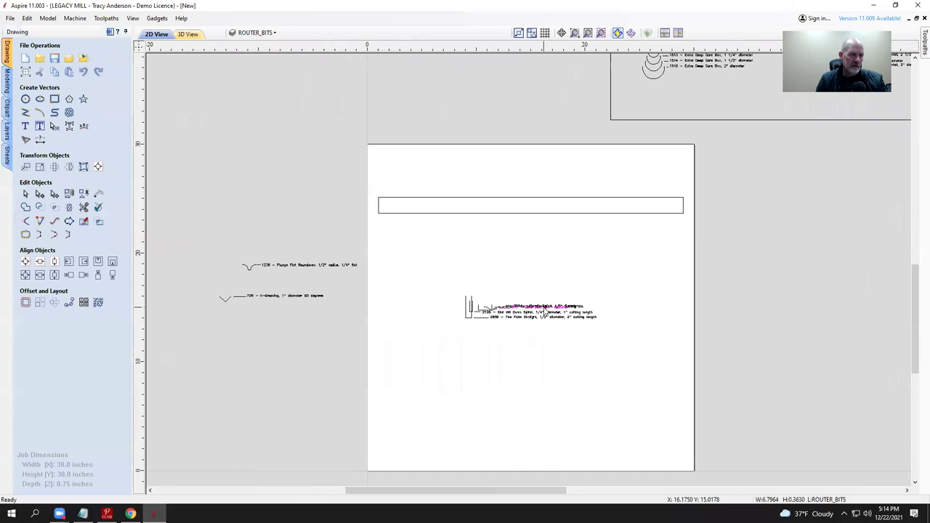
{"action": "left_click_drag", "start_coordinate": [545, 309], "coordinate": [291, 325]}
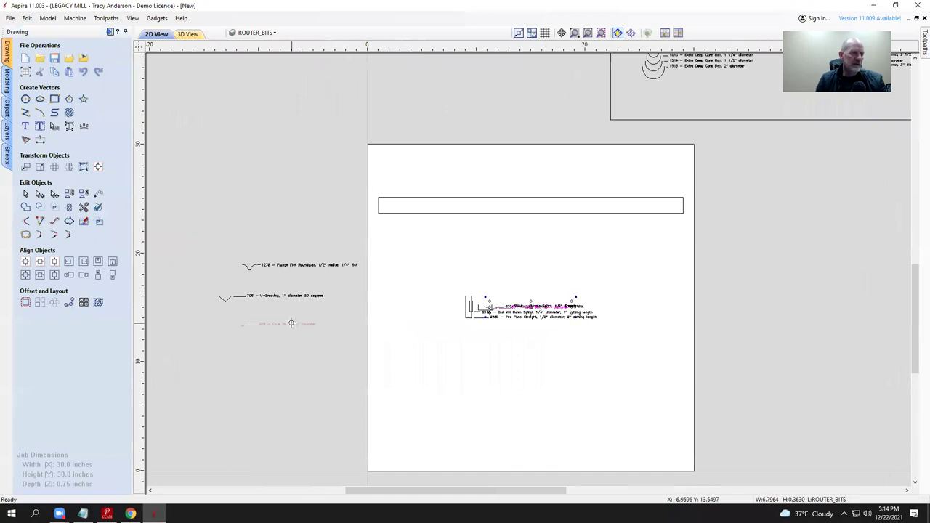
Step: Move the 2704, 3954 and 2105 labels into the left column and delete the 2656 label
{"action": "left_click", "coordinate": [532, 312]}
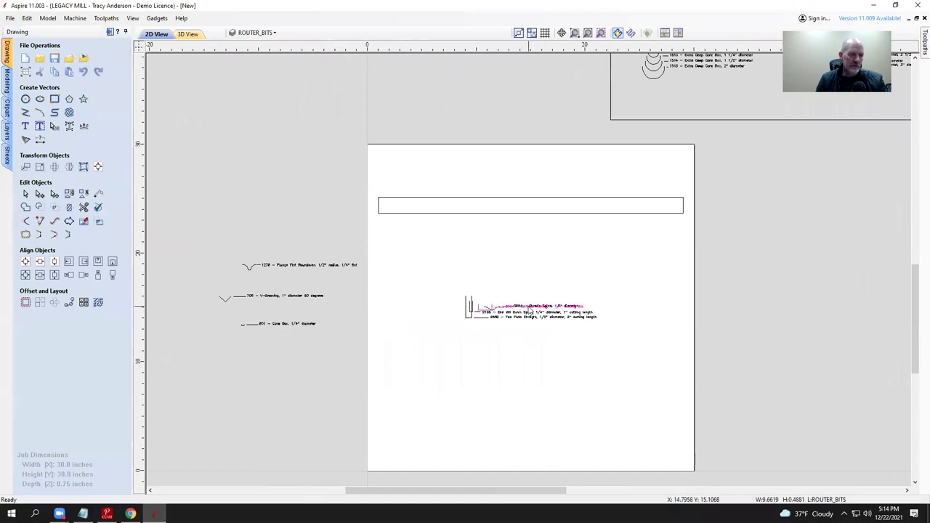
{"action": "left_click_drag", "start_coordinate": [242, 371], "coordinate": [277, 339]}
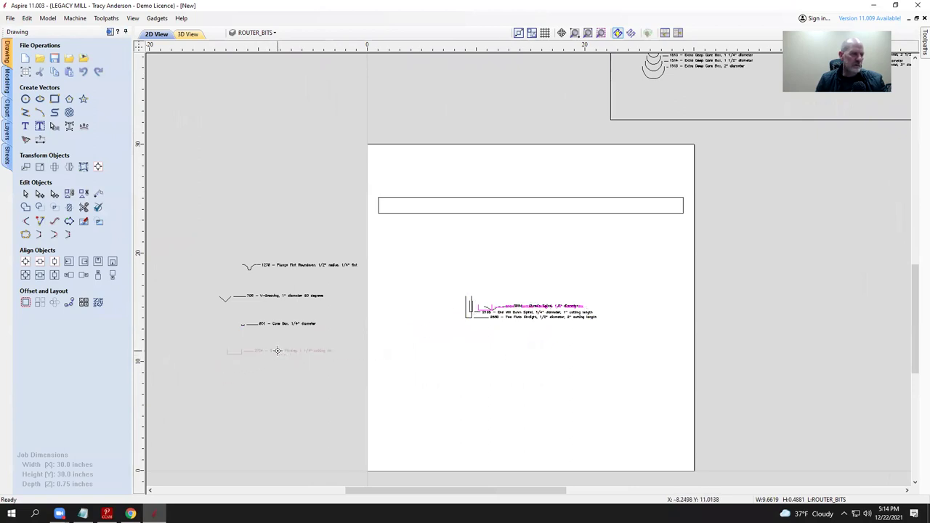
{"action": "left_click", "coordinate": [519, 310]}
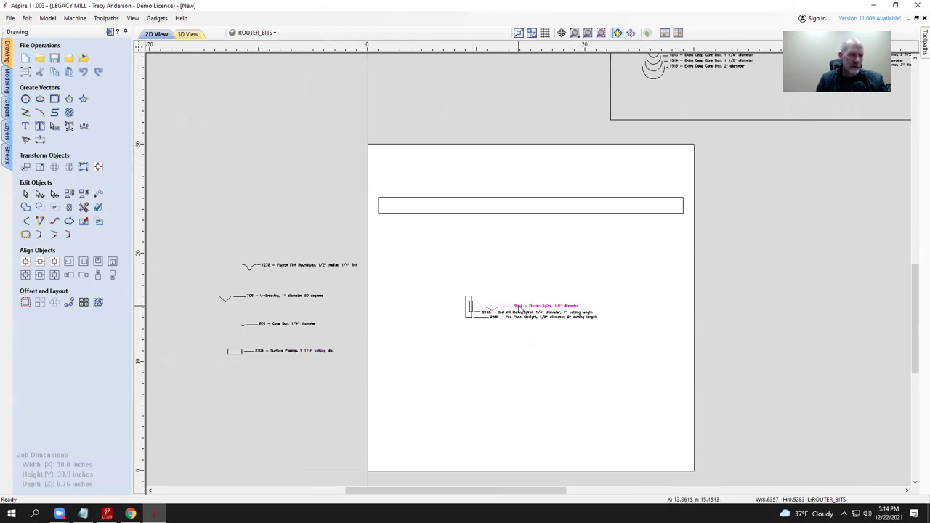
{"action": "mouse_move", "coordinate": [521, 302]}
{"action": "left_mouse_down"}
{"action": "mouse_move", "coordinate": [254, 396]}
{"action": "mouse_move", "coordinate": [262, 368]}
{"action": "left_mouse_up"}
{"action": "left_click", "coordinate": [532, 316]}
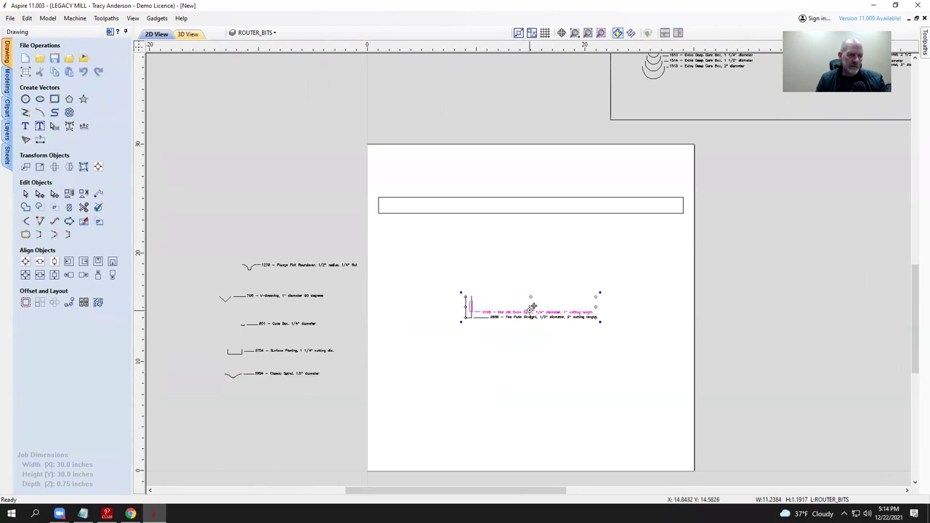
{"action": "left_click_drag", "start_coordinate": [444, 298], "coordinate": [190, 216]}
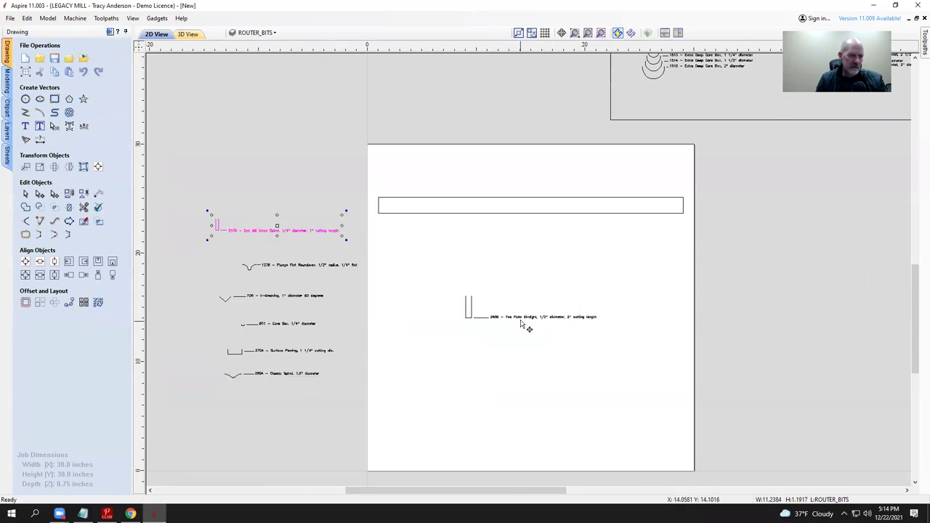
{"action": "left_click", "coordinate": [527, 325]}
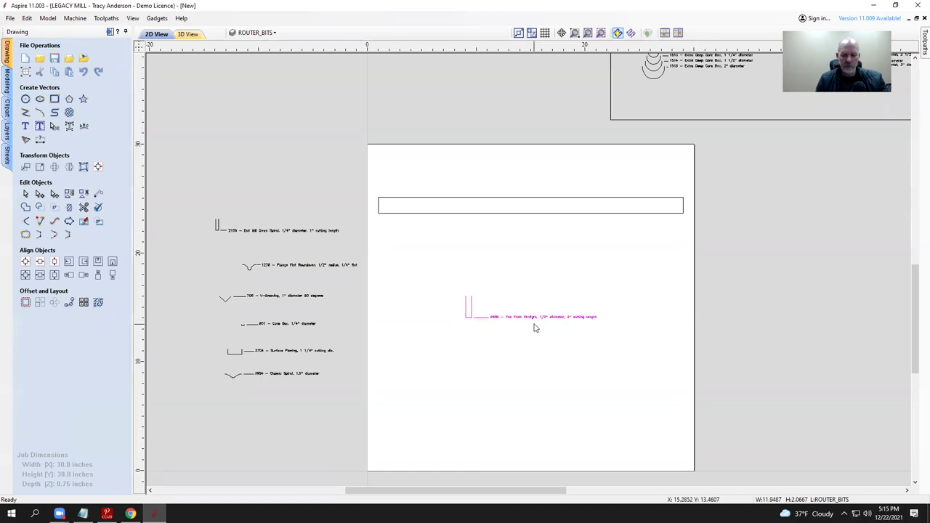
{"action": "key", "text": "Delete"}
{"action": "scroll", "coordinate": [502, 281], "scroll_direction": "down", "scroll_amount": 1}
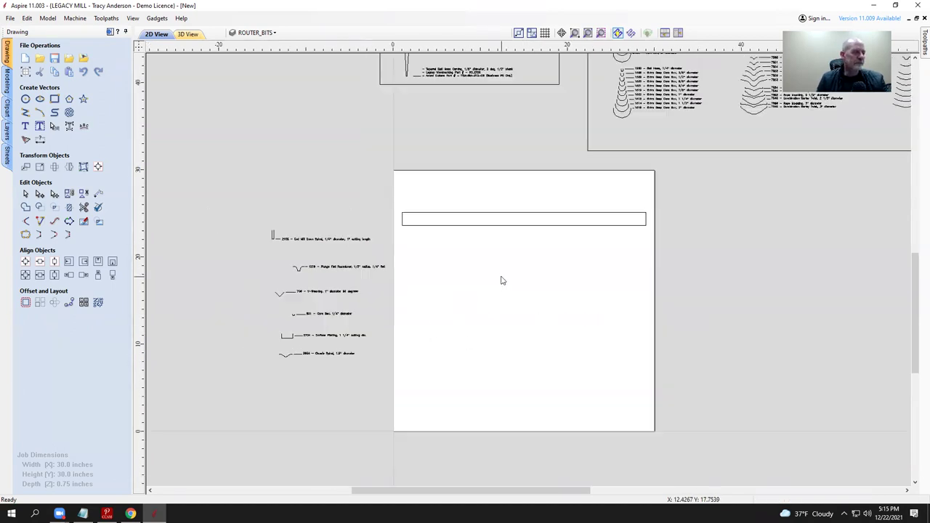
Step: Put the six selected bit labels on a new layer named Tools
{"action": "left_click_drag", "start_coordinate": [243, 380], "coordinate": [398, 212]}
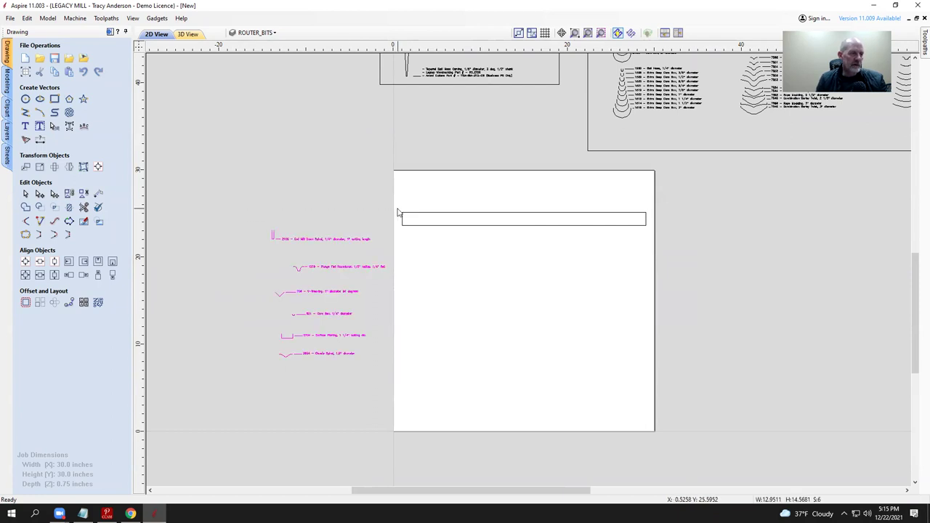
{"action": "right_click", "coordinate": [340, 268]}
{"action": "mouse_move", "coordinate": [390, 262]}
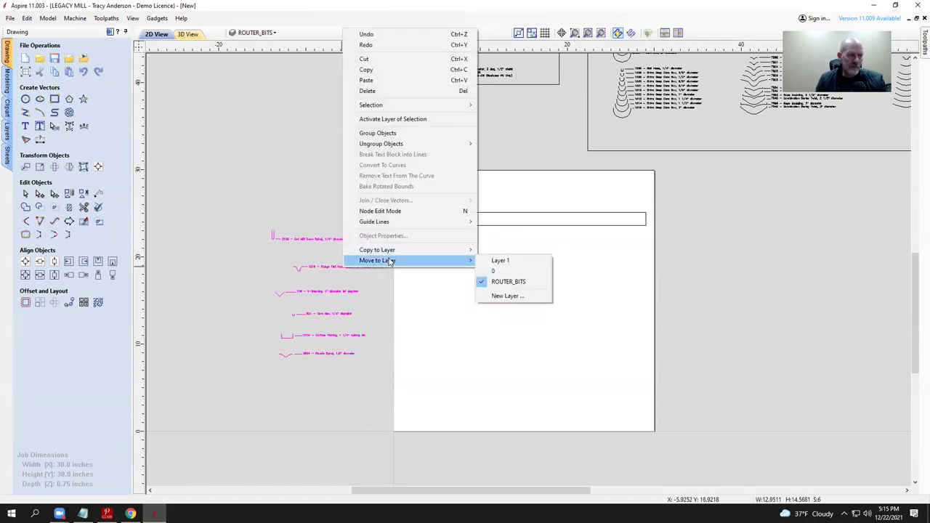
{"action": "left_click", "coordinate": [508, 295]}
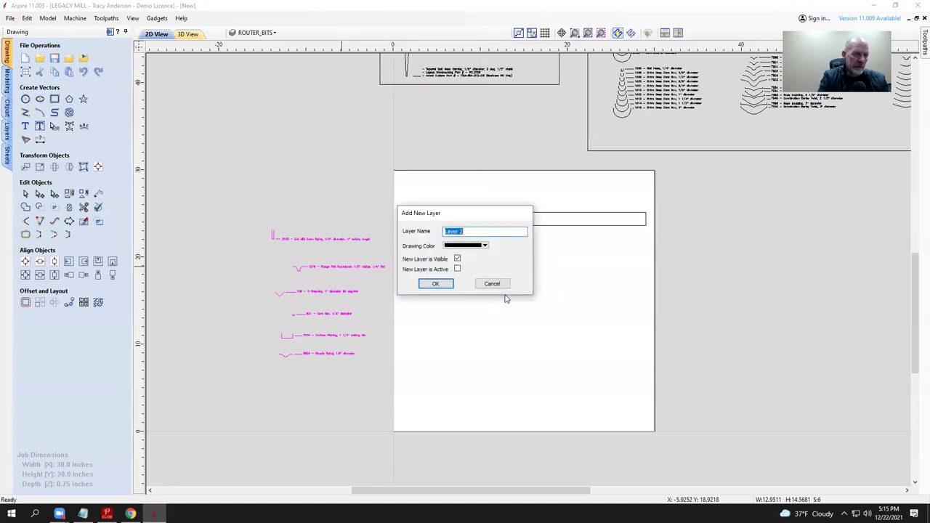
{"action": "type", "text": "Tools"}
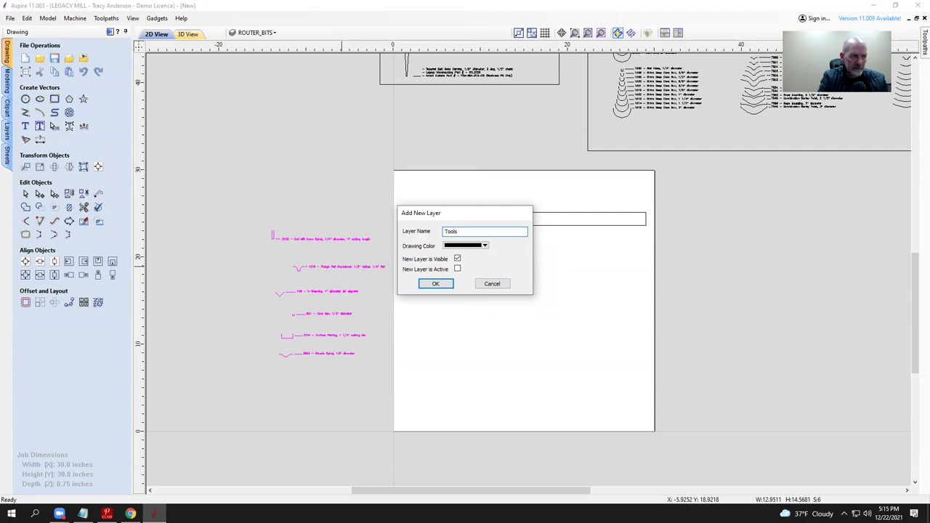
{"action": "key", "text": "Return"}
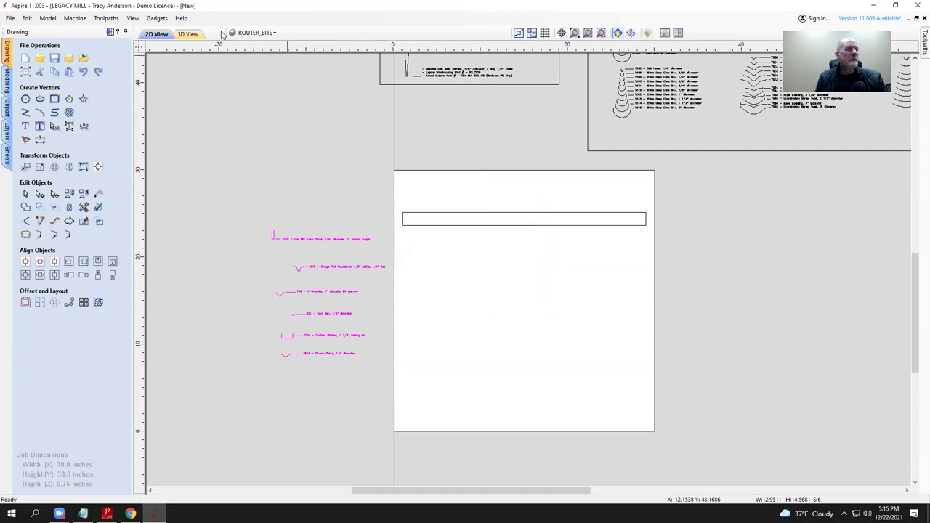
Step: Hide the large drawings above the board and delete layer 0 with its contents
{"action": "left_click", "coordinate": [251, 33]}
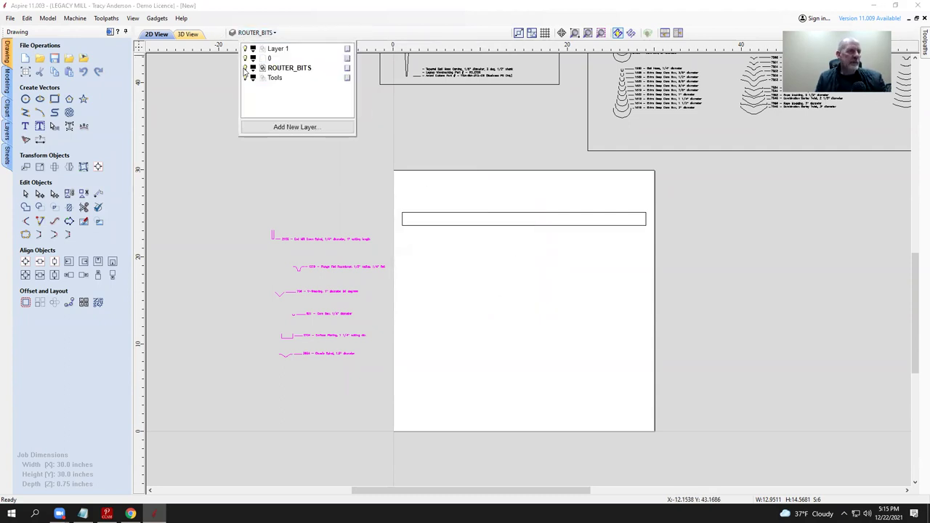
{"action": "left_click", "coordinate": [245, 67]}
{"action": "scroll", "coordinate": [577, 201], "scroll_direction": "down", "scroll_amount": 2}
{"action": "scroll", "coordinate": [575, 269], "scroll_direction": "up", "scroll_amount": 3}
{"action": "scroll", "coordinate": [589, 268], "scroll_direction": "down", "scroll_amount": 2}
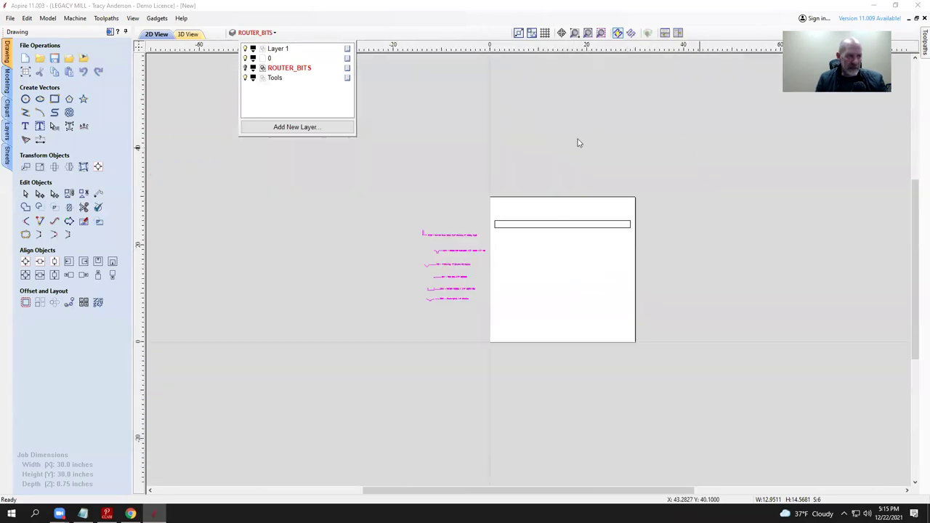
{"action": "left_click", "coordinate": [270, 59]}
{"action": "right_click", "coordinate": [349, 61]}
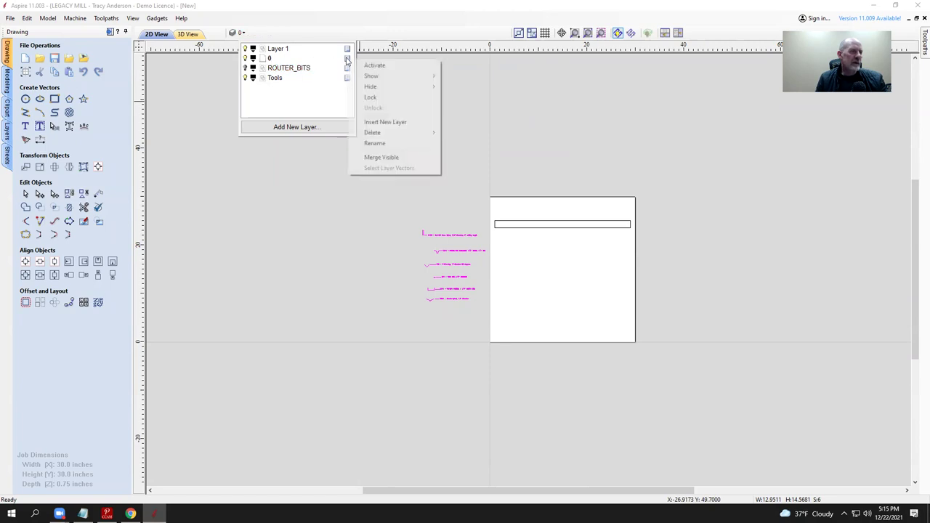
{"action": "mouse_move", "coordinate": [381, 133]}
{"action": "left_click", "coordinate": [466, 133]}
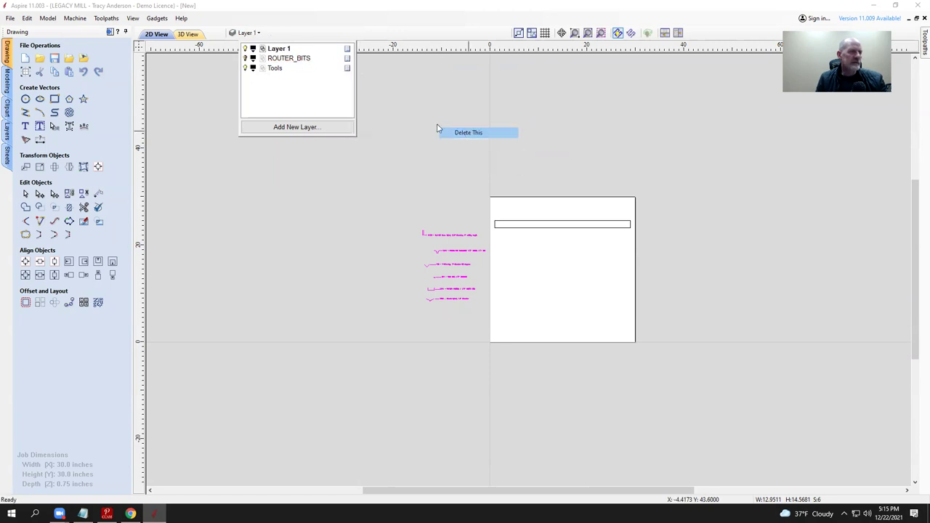
Step: Move the long 28 × 1.5 inch board rectangle onto Layer 1
{"action": "double_click", "coordinate": [278, 50]}
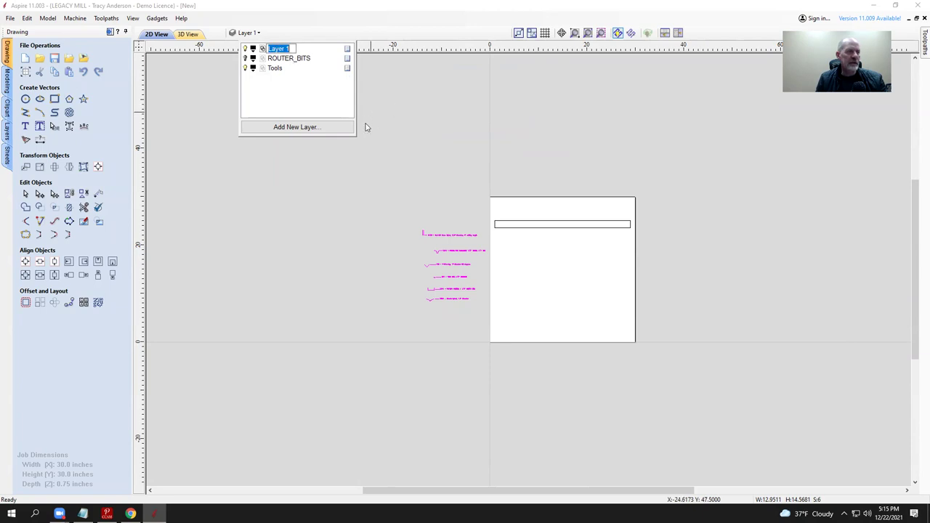
{"action": "left_click", "coordinate": [538, 224]}
{"action": "right_click", "coordinate": [538, 226]}
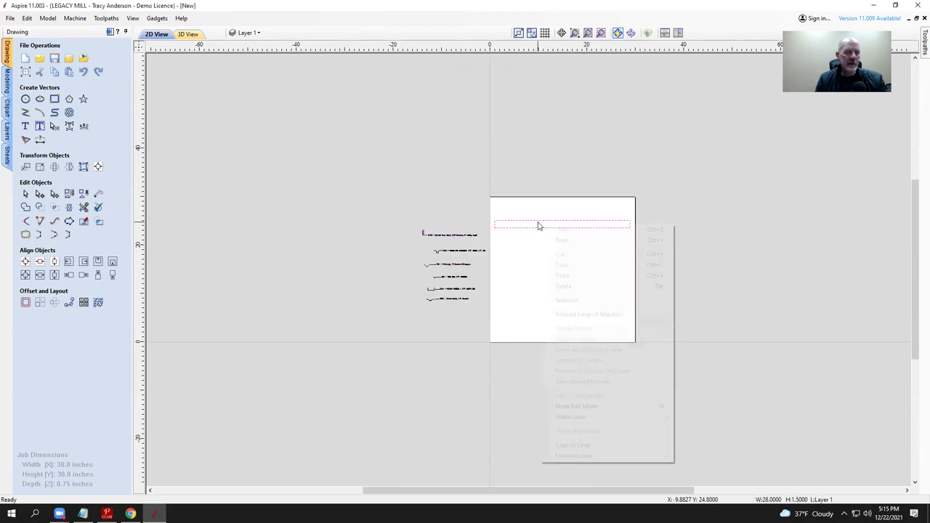
{"action": "mouse_move", "coordinate": [582, 456]}
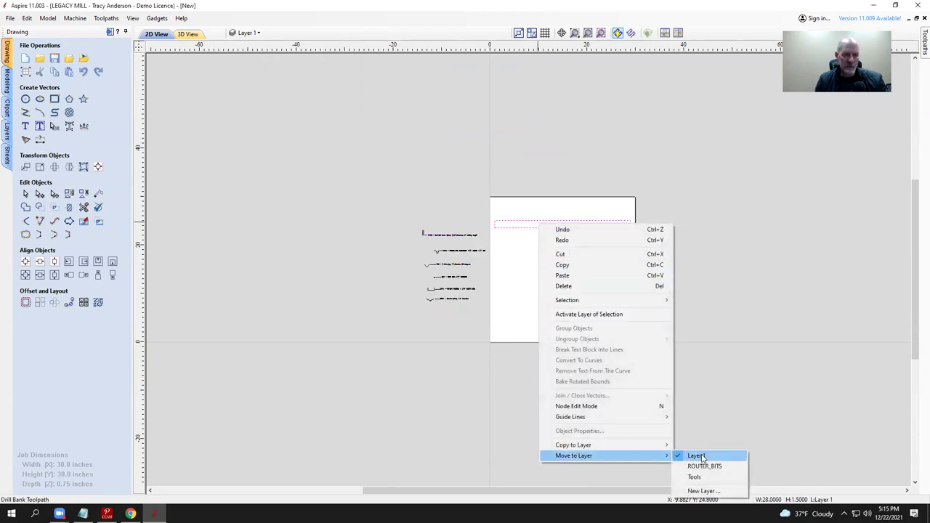
{"action": "left_click", "coordinate": [702, 457]}
{"action": "left_click", "coordinate": [571, 287]}
Step: Draw a rectangle at the long board's left end and set its width to 4.5 inches
{"action": "scroll", "coordinate": [580, 249], "scroll_direction": "up", "scroll_amount": 2}
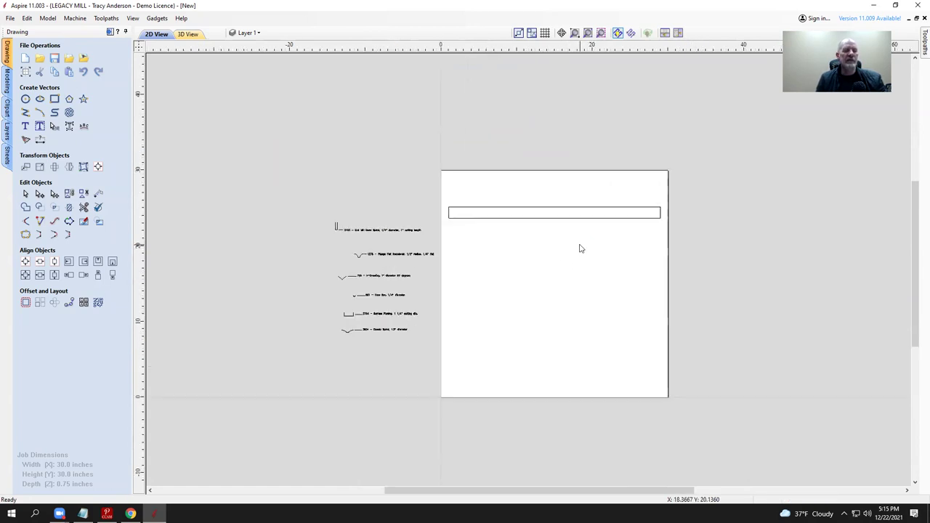
{"action": "scroll", "coordinate": [546, 263], "scroll_direction": "up", "scroll_amount": 2}
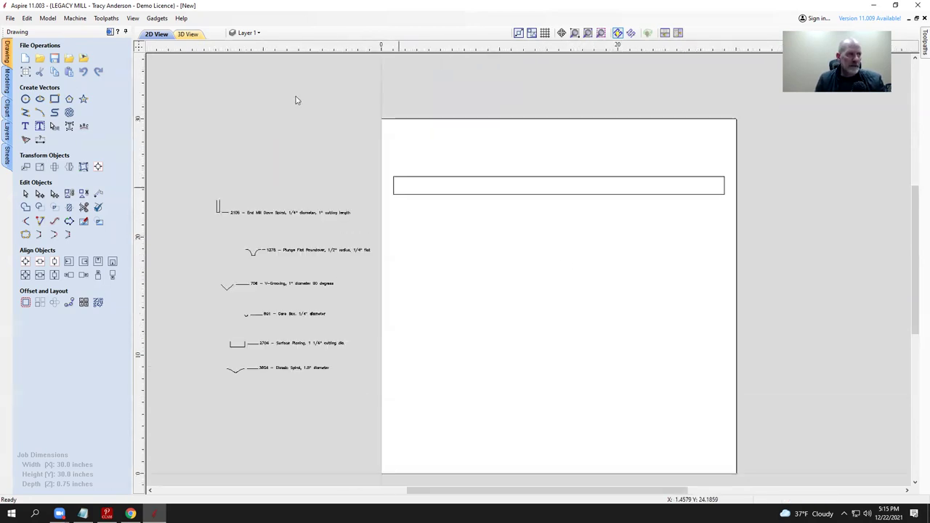
{"action": "scroll", "coordinate": [494, 174], "scroll_direction": "down", "scroll_amount": 2}
{"action": "scroll", "coordinate": [443, 196], "scroll_direction": "up", "scroll_amount": 3}
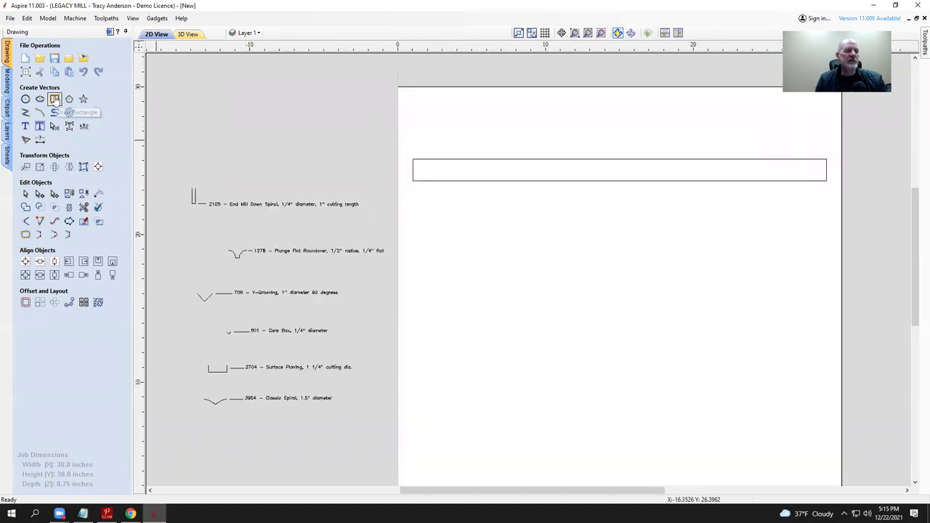
{"action": "left_click", "coordinate": [54, 100]}
{"action": "left_click_drag", "start_coordinate": [415, 182], "coordinate": [476, 159]}
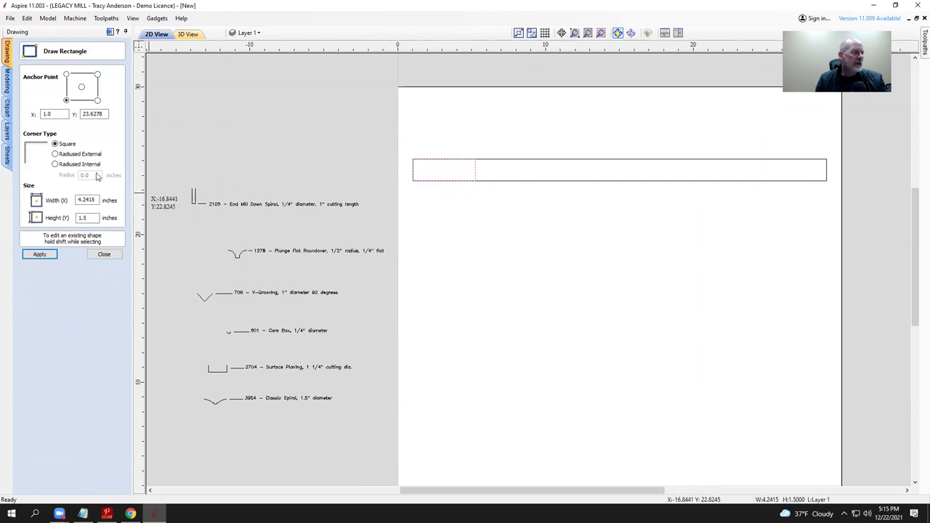
{"action": "double_click", "coordinate": [96, 200]}
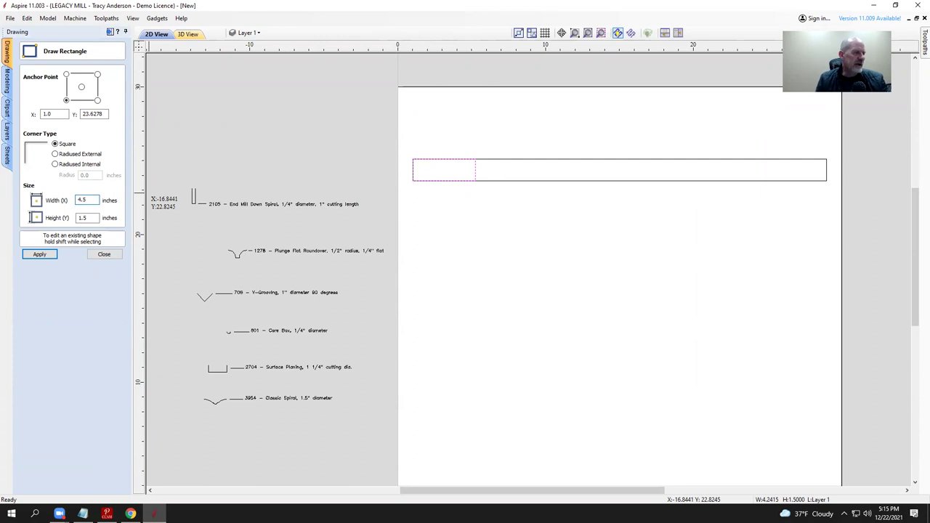
{"action": "type", "text": "4.5"}
{"action": "left_click", "coordinate": [40, 256]}
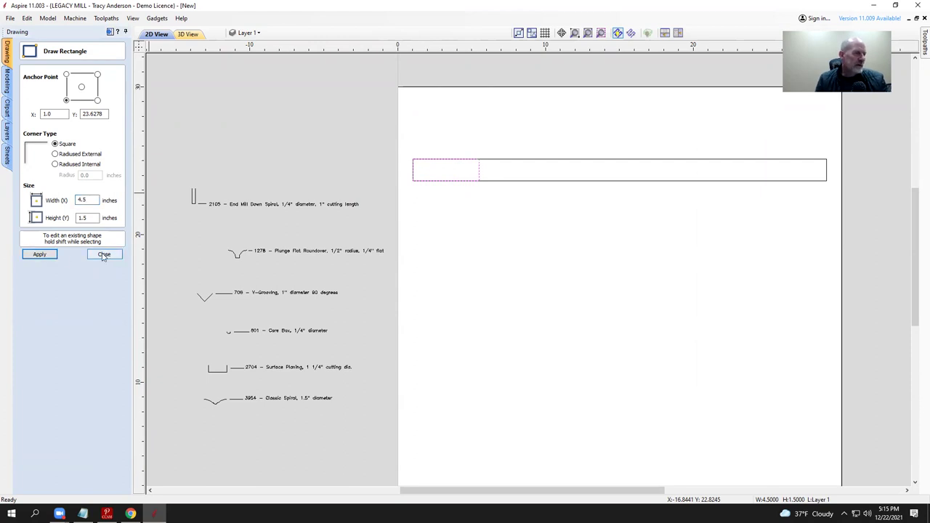
{"action": "left_click", "coordinate": [104, 255]}
{"action": "scroll", "coordinate": [438, 170], "scroll_direction": "up", "scroll_amount": 4}
Step: Select the 3954 Classic Spiral profile curve among the tool-label vectors
{"action": "left_click", "coordinate": [531, 111]}
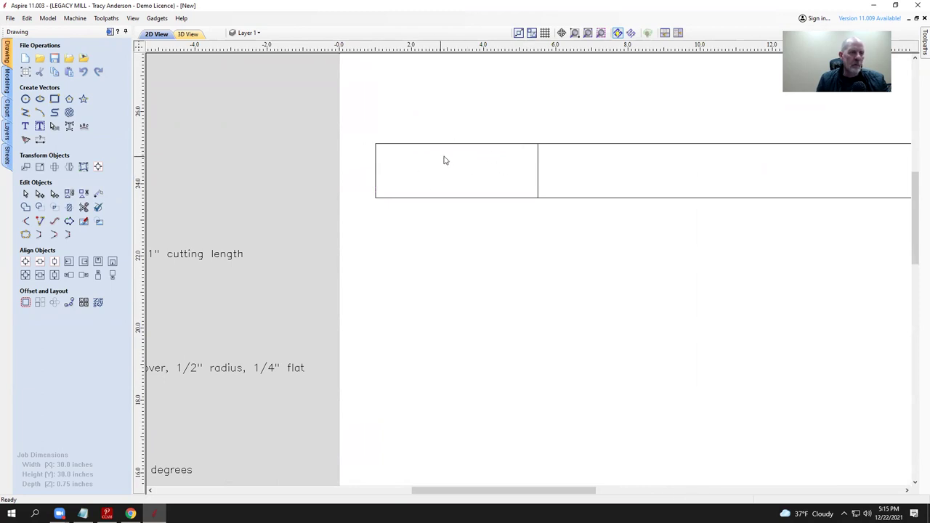
{"action": "scroll", "coordinate": [441, 160], "scroll_direction": "down", "scroll_amount": 3}
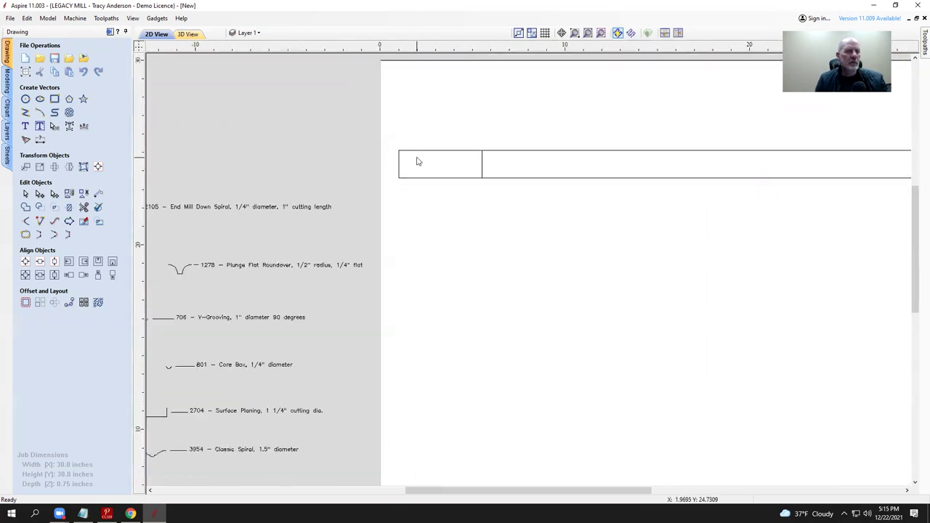
{"action": "scroll", "coordinate": [375, 183], "scroll_direction": "down", "scroll_amount": 2}
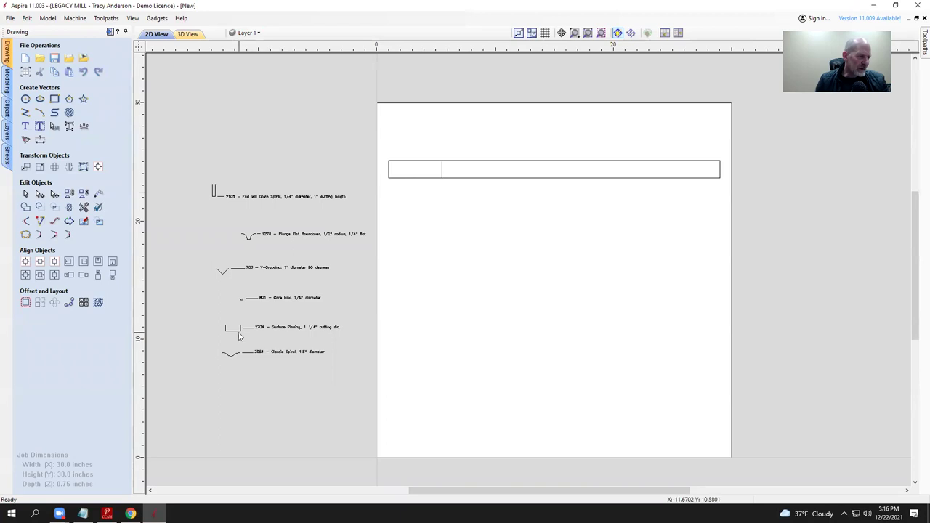
{"action": "left_click", "coordinate": [233, 358]}
{"action": "scroll", "coordinate": [293, 361], "scroll_direction": "down", "scroll_amount": 3}
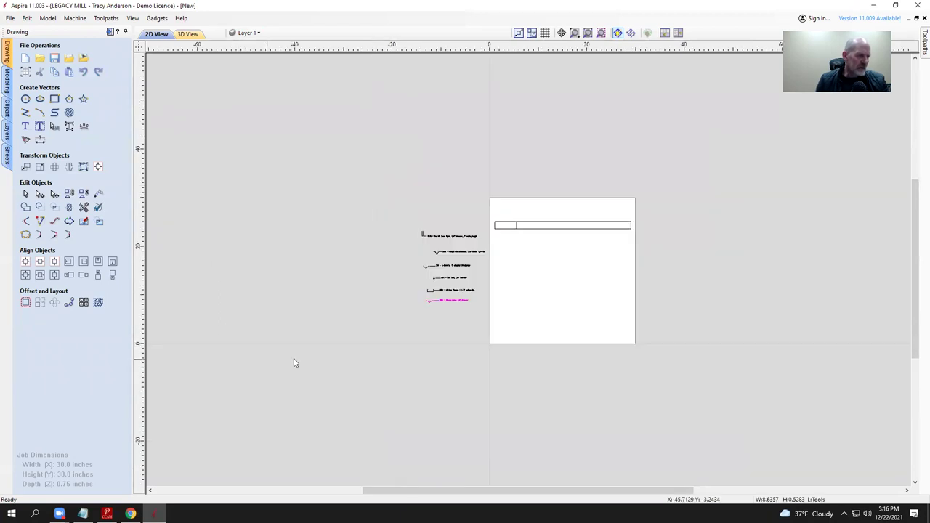
{"action": "scroll", "coordinate": [434, 313], "scroll_direction": "up", "scroll_amount": 5}
{"action": "scroll", "coordinate": [430, 308], "scroll_direction": "up", "scroll_amount": 1}
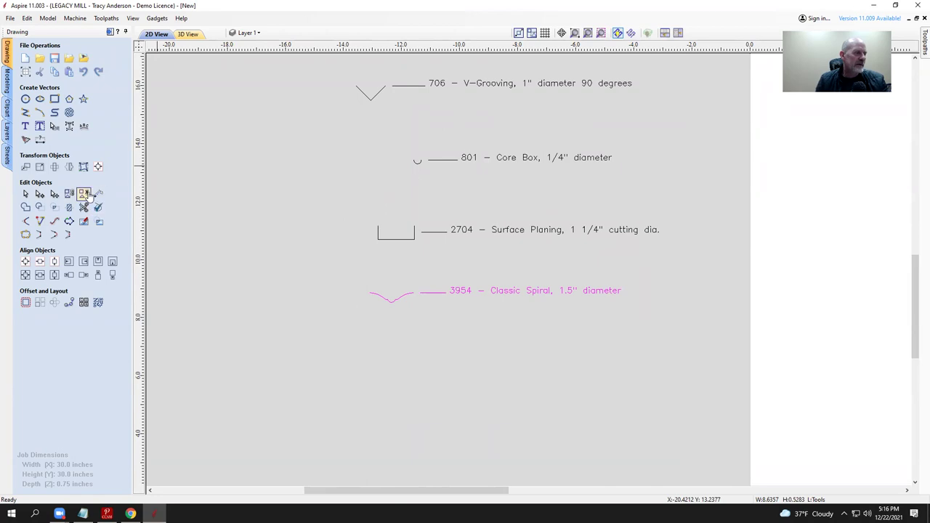
{"action": "scroll", "coordinate": [188, 215], "scroll_direction": "down", "scroll_amount": 5}
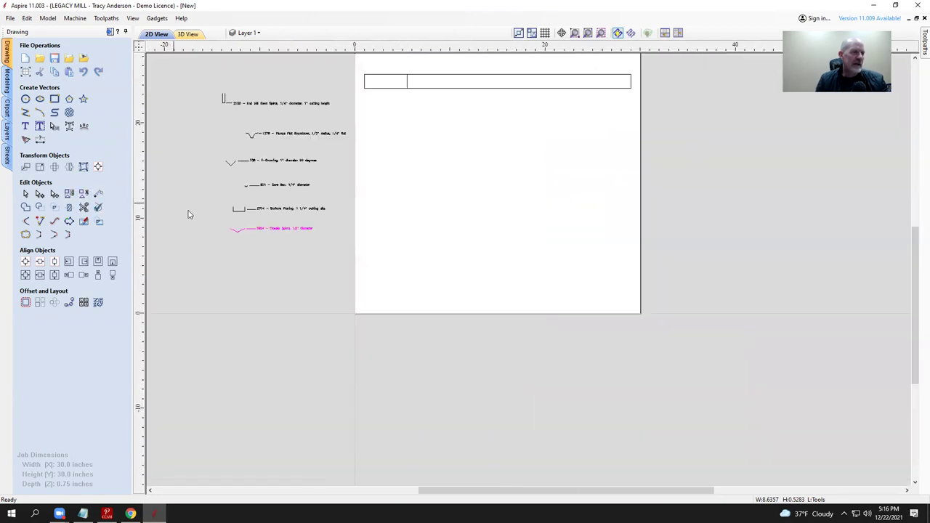
{"action": "left_click", "coordinate": [183, 254]}
{"action": "left_click_drag", "start_coordinate": [355, 76], "coordinate": [355, 77]}
{"action": "left_click", "coordinate": [243, 237]}
{"action": "left_click", "coordinate": [237, 234]}
{"action": "scroll", "coordinate": [240, 237], "scroll_direction": "up", "scroll_amount": 3}
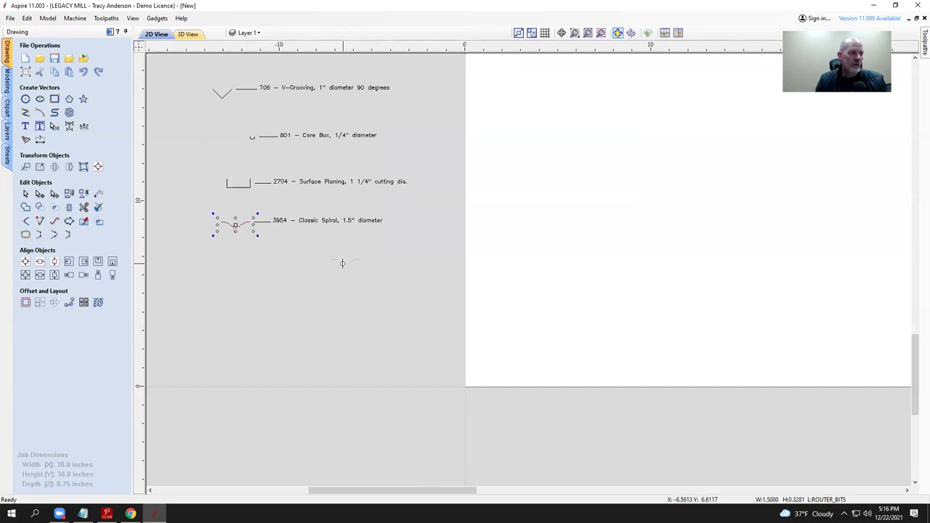
Step: Copy the spiral curve onto the sheet and move it to the long rectangle's top edge
{"action": "left_click_drag", "start_coordinate": [573, 119], "coordinate": [618, 94]}
{"action": "scroll", "coordinate": [437, 216], "scroll_direction": "down", "scroll_amount": 4}
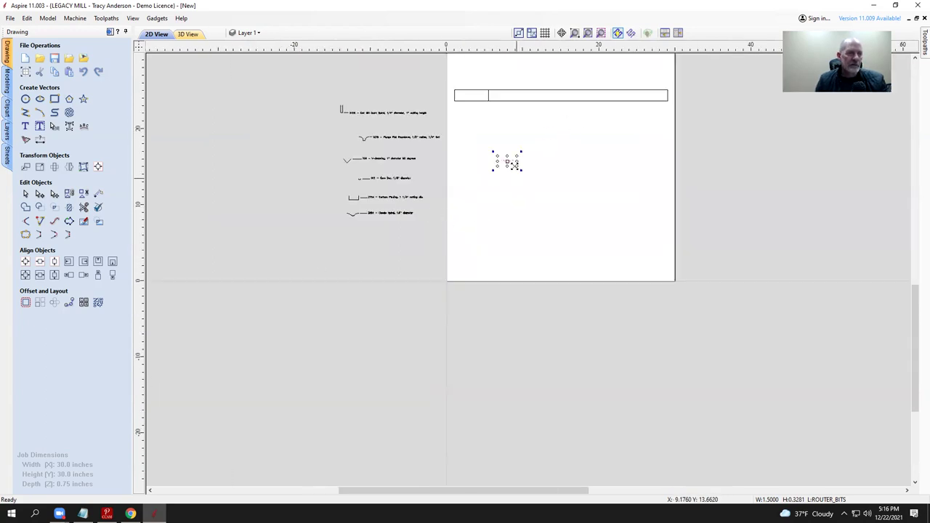
{"action": "left_click_drag", "start_coordinate": [503, 159], "coordinate": [494, 91]}
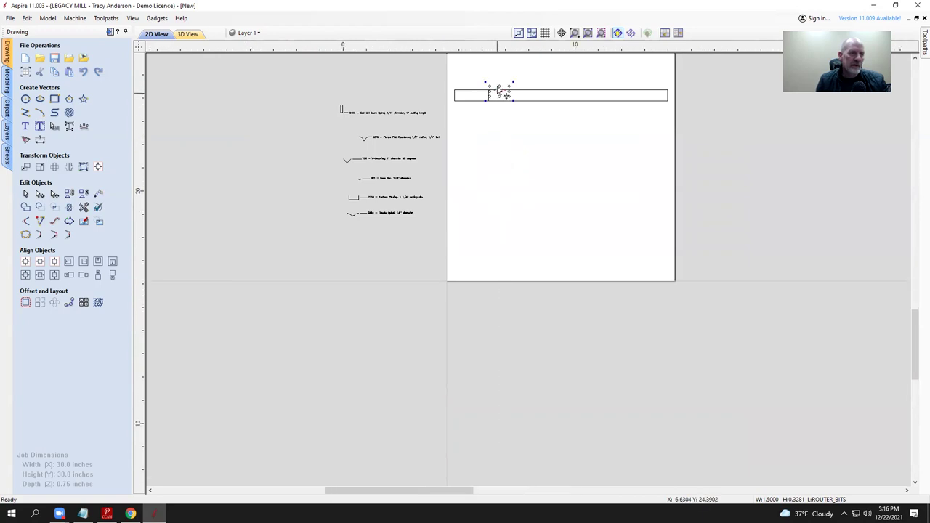
{"action": "scroll", "coordinate": [491, 91], "scroll_direction": "up", "scroll_amount": 5}
{"action": "scroll", "coordinate": [492, 182], "scroll_direction": "up", "scroll_amount": 2}
{"action": "scroll", "coordinate": [498, 150], "scroll_direction": "down", "scroll_amount": 3}
{"action": "scroll", "coordinate": [482, 145], "scroll_direction": "up", "scroll_amount": 5}
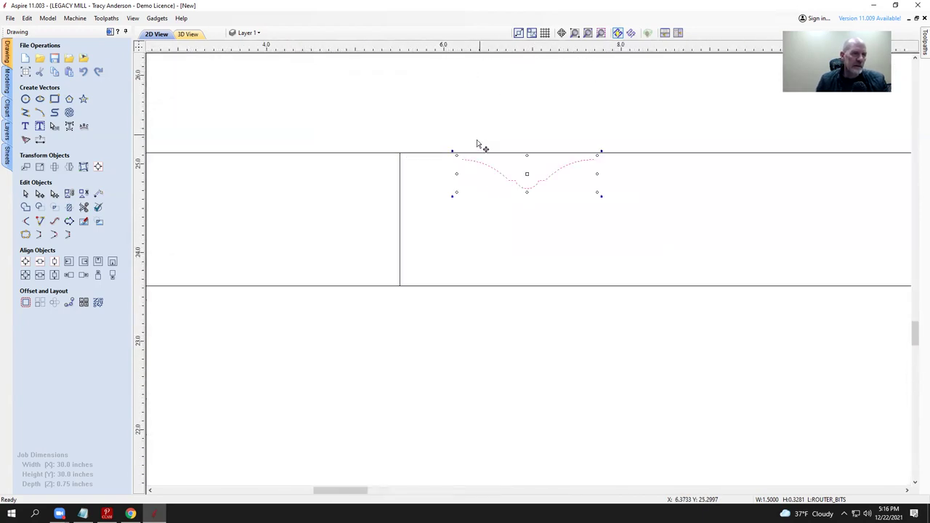
Step: Butt the spiral curve against the square end and drag its mirrored copy onto the bottom edge
{"action": "left_click_drag", "start_coordinate": [452, 168], "coordinate": [359, 159]}
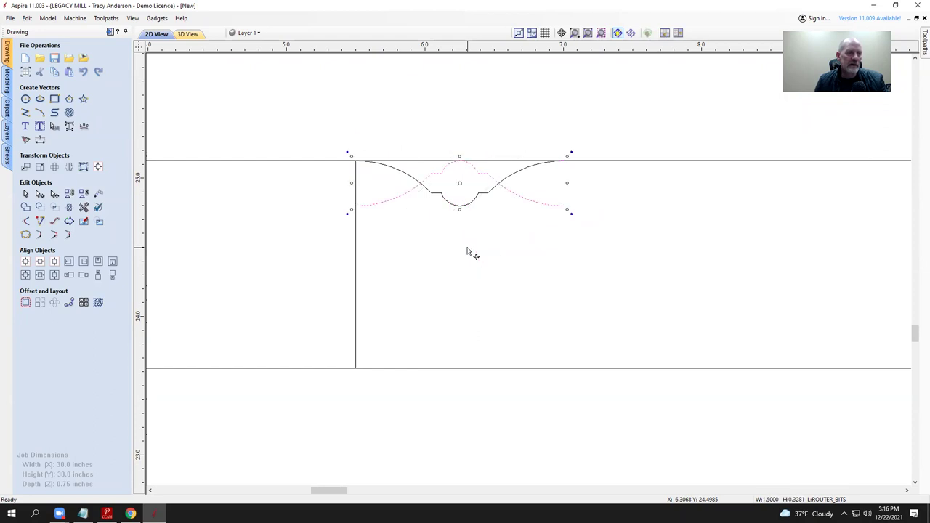
{"action": "left_click_drag", "start_coordinate": [357, 207], "coordinate": [357, 367]}
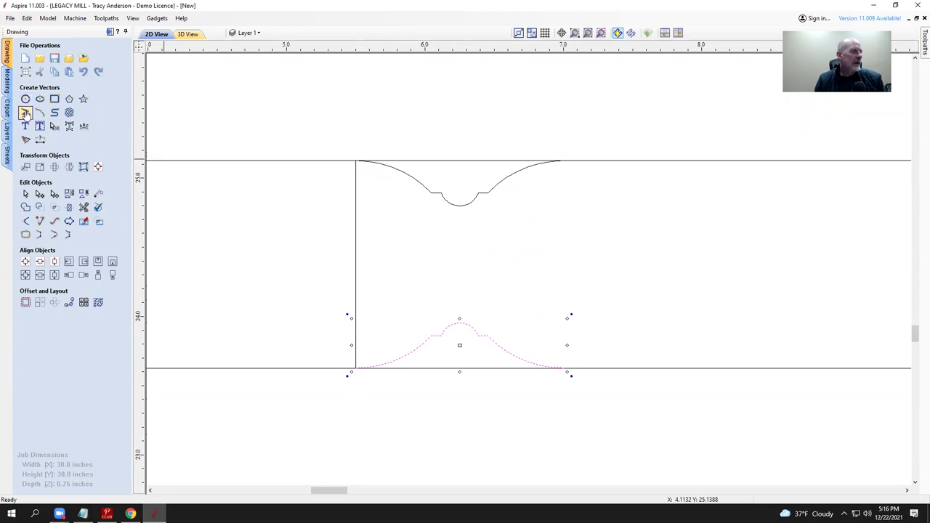
Step: Draw four vertical lines joining the lower and upper spiral curves at their ends and steps
{"action": "left_click", "coordinate": [25, 114]}
{"action": "left_click", "coordinate": [431, 335]}
{"action": "left_click", "coordinate": [431, 192]}
{"action": "key", "text": "space"}
{"action": "left_click", "coordinate": [442, 336]}
{"action": "left_click", "coordinate": [441, 193]}
{"action": "key", "text": "space"}
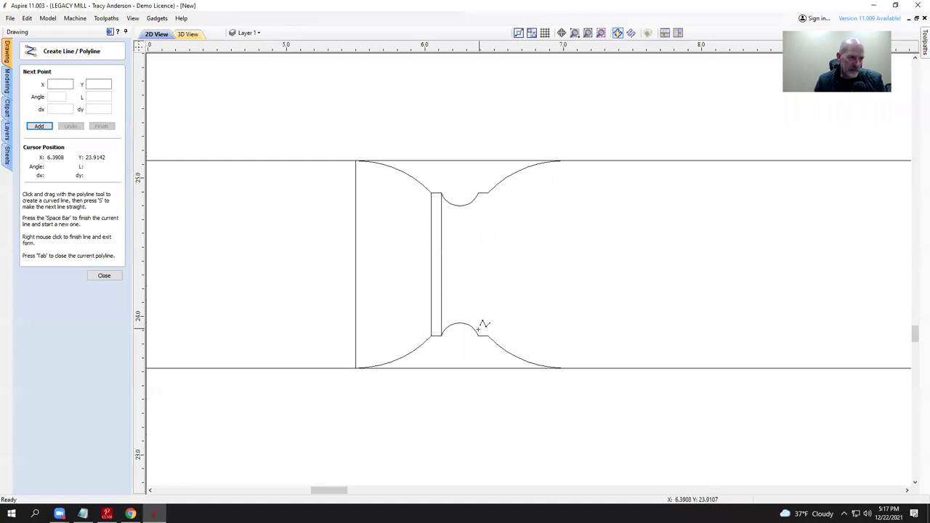
{"action": "left_click", "coordinate": [479, 336]}
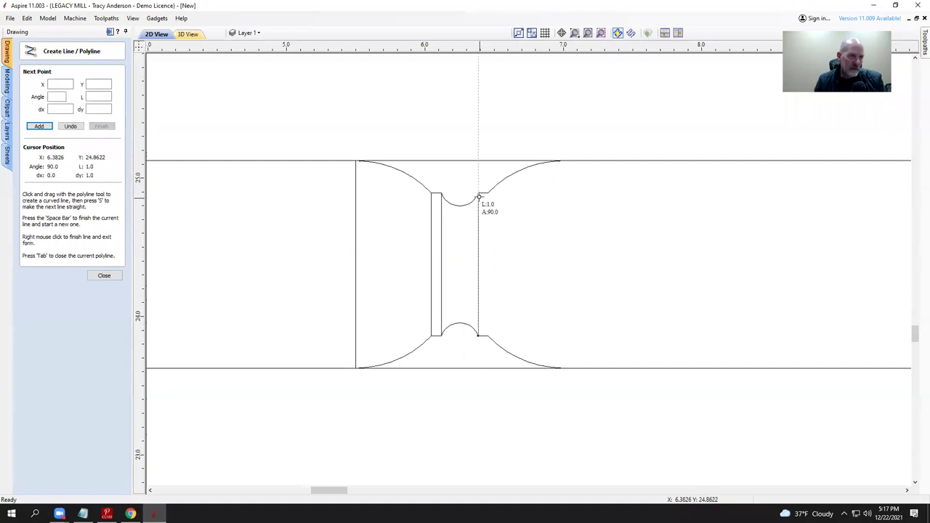
{"action": "left_click", "coordinate": [479, 193]}
{"action": "key", "text": "space"}
{"action": "left_click", "coordinate": [489, 335]}
{"action": "left_click", "coordinate": [489, 192]}
{"action": "key", "text": "space"}
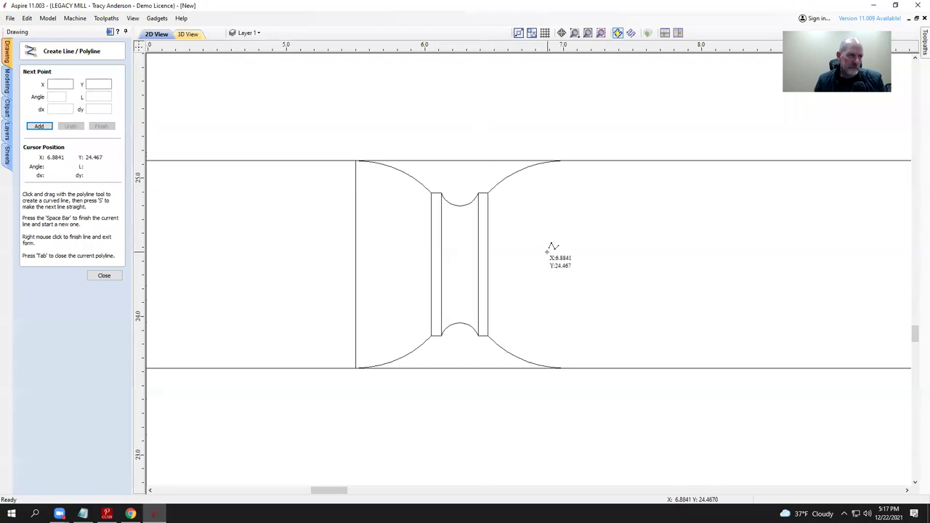
{"action": "left_click", "coordinate": [548, 252]}
{"action": "scroll", "coordinate": [544, 259], "scroll_direction": "down", "scroll_amount": 3}
{"action": "key", "text": "space"}
{"action": "left_click", "coordinate": [423, 340]}
{"action": "left_click", "coordinate": [120, 279]}
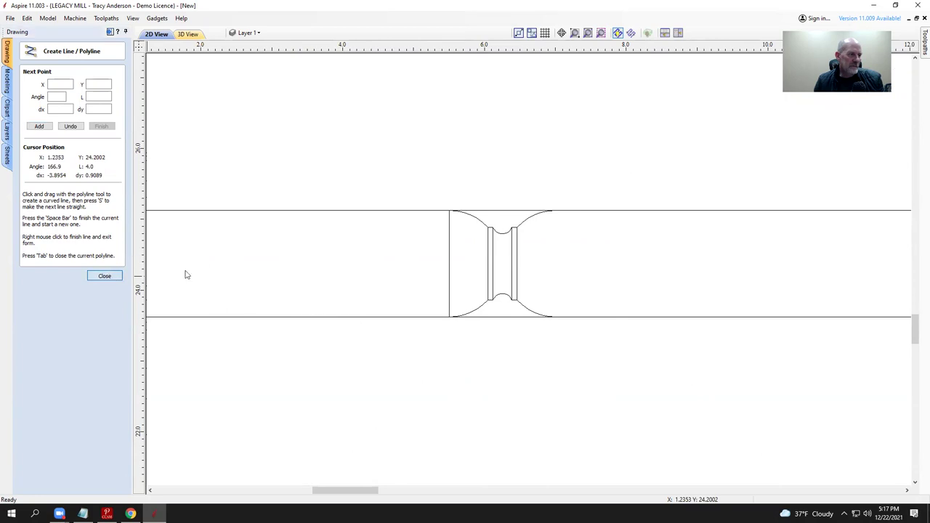
Step: Copy the whole cove-and-fillet profile and set the copy end-to-end with the original
{"action": "mouse_move", "coordinate": [414, 339]}
{"action": "left_mouse_down"}
{"action": "mouse_move", "coordinate": [578, 207]}
{"action": "mouse_move", "coordinate": [594, 179]}
{"action": "left_mouse_up"}
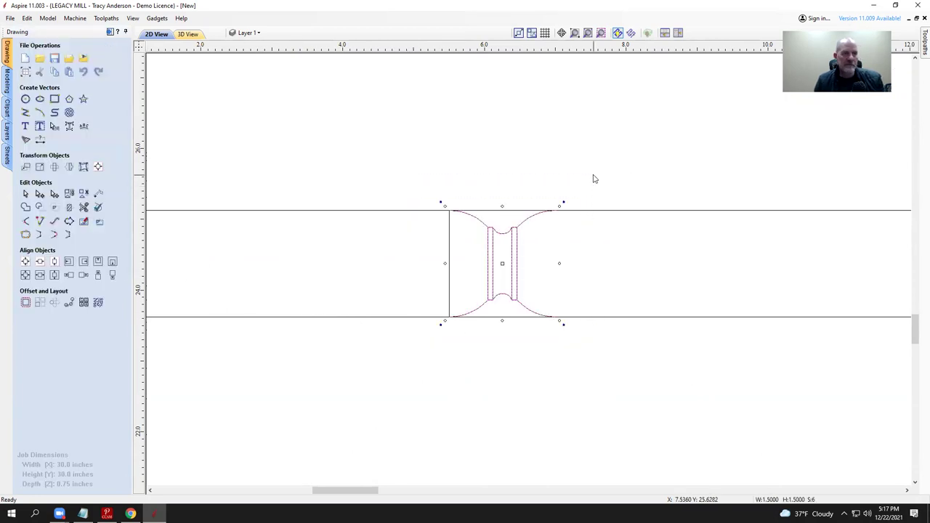
{"action": "left_click_drag", "start_coordinate": [456, 211], "coordinate": [603, 232]}
{"action": "scroll", "coordinate": [599, 218], "scroll_direction": "up", "scroll_amount": 3}
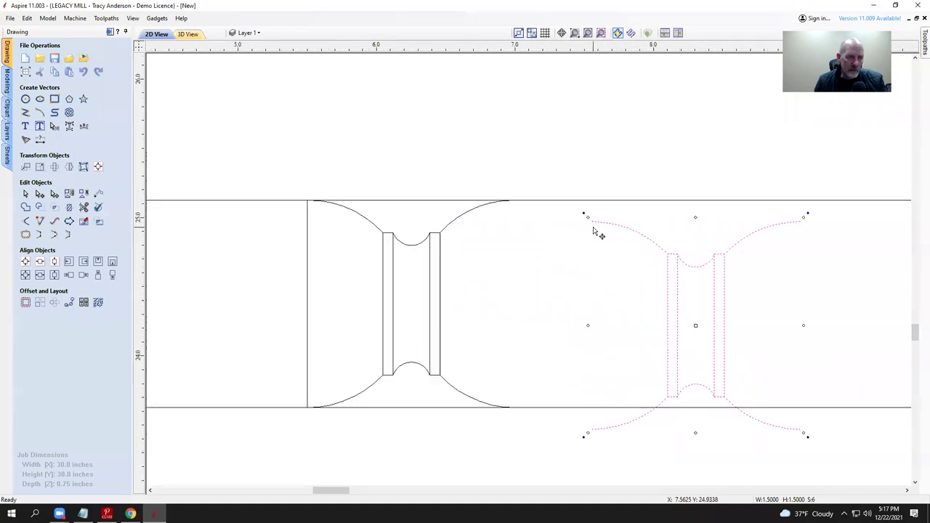
{"action": "left_click_drag", "start_coordinate": [594, 219], "coordinate": [517, 200]}
{"action": "left_click", "coordinate": [583, 135]}
{"action": "scroll", "coordinate": [584, 145], "scroll_direction": "down", "scroll_amount": 4}
Step: Draw a 0.75-inch vertical line at a 90° angle beside the rectangle's right end
{"action": "scroll", "coordinate": [575, 198], "scroll_direction": "down", "scroll_amount": 2}
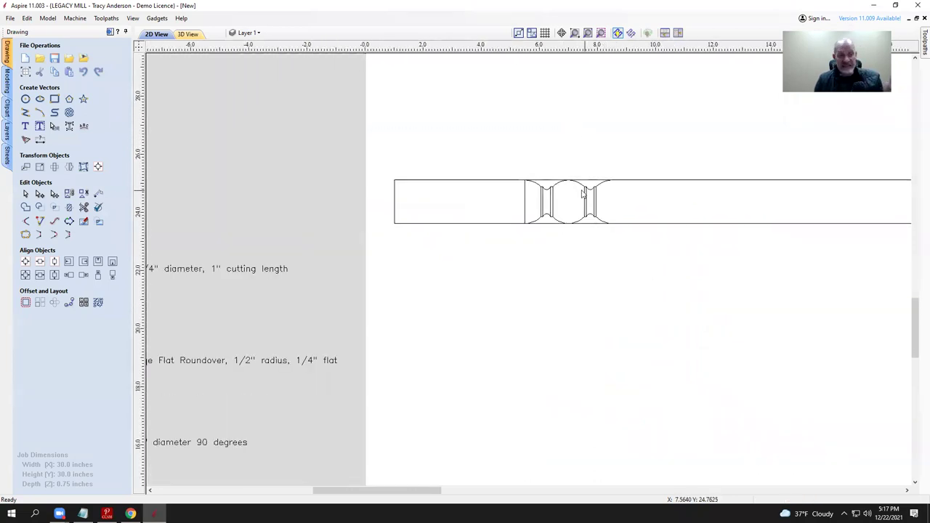
{"action": "scroll", "coordinate": [429, 182], "scroll_direction": "down", "scroll_amount": 2}
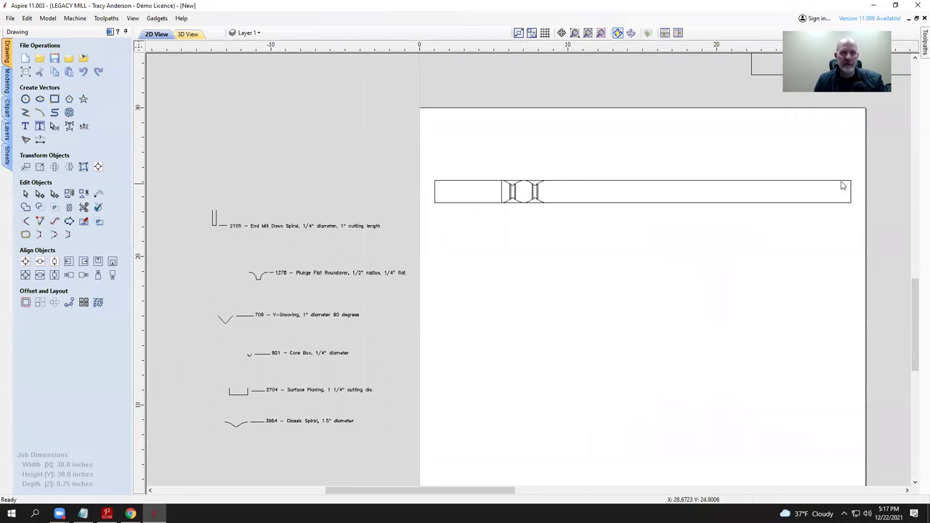
{"action": "scroll", "coordinate": [843, 186], "scroll_direction": "down", "scroll_amount": 3}
{"action": "scroll", "coordinate": [754, 174], "scroll_direction": "up", "scroll_amount": 9}
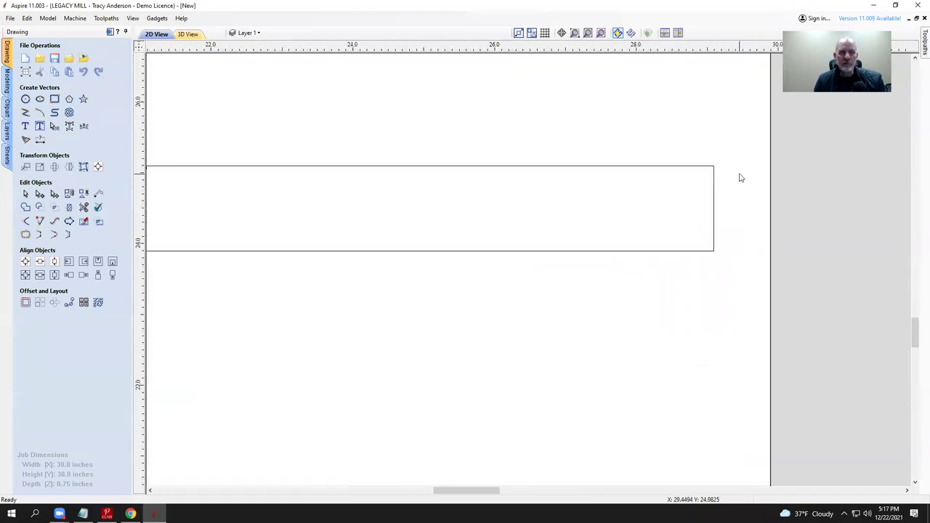
{"action": "scroll", "coordinate": [741, 178], "scroll_direction": "up", "scroll_amount": 1}
{"action": "left_click", "coordinate": [26, 112]}
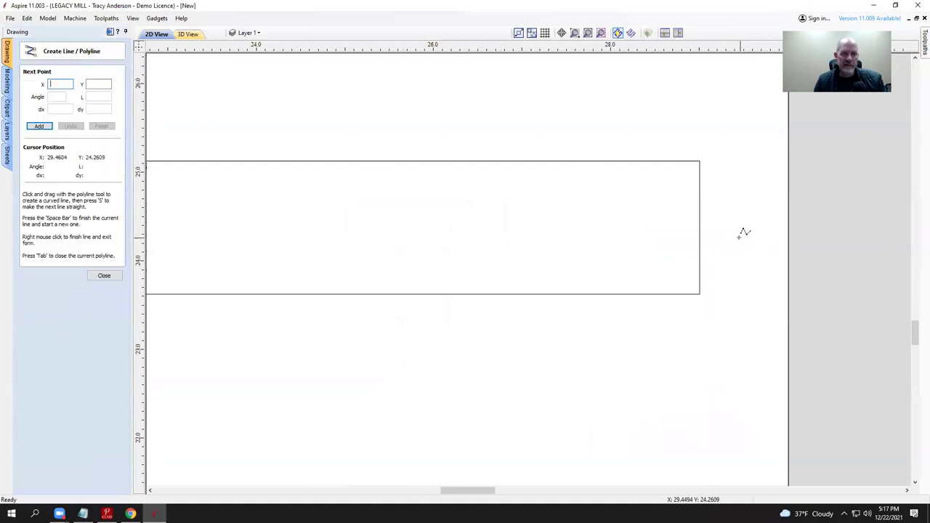
{"action": "left_click", "coordinate": [737, 270]}
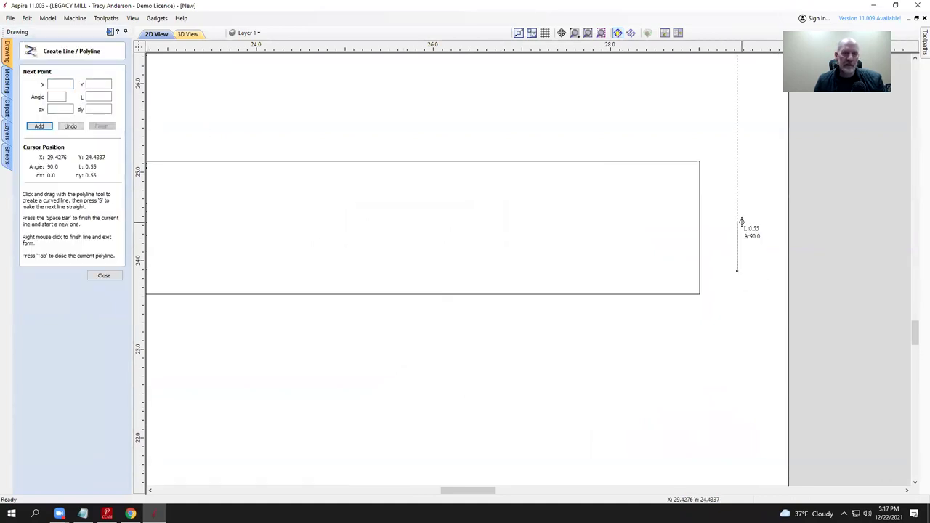
{"action": "left_click", "coordinate": [58, 96]}
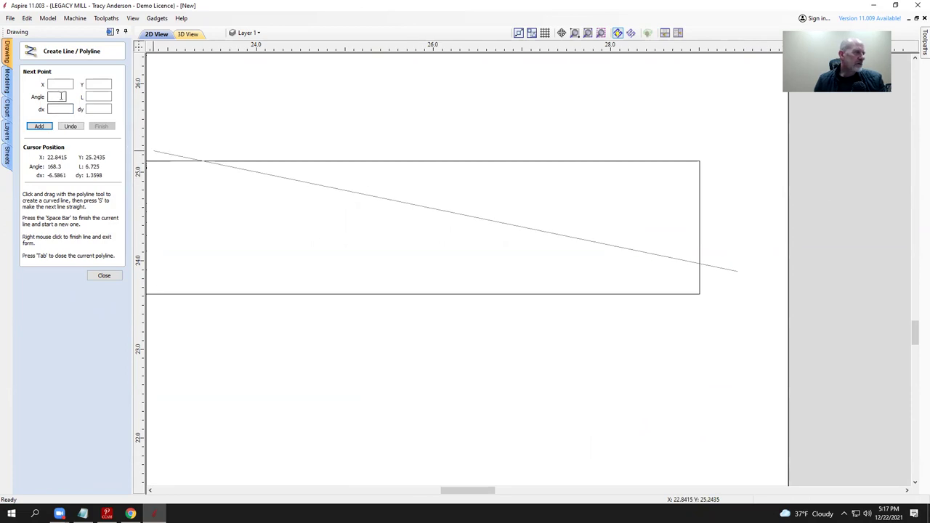
{"action": "type", "text": "90"}
{"action": "key", "text": "Tab"}
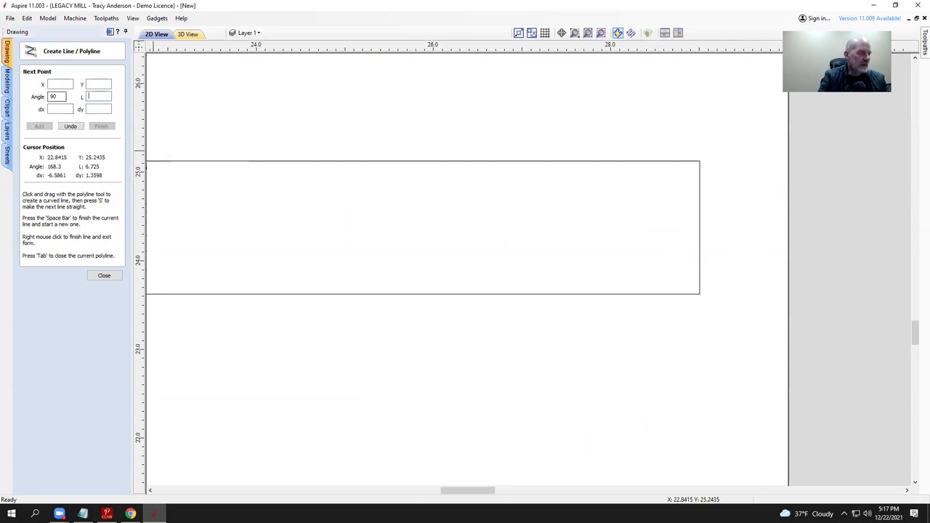
{"action": "type", "text": ".75"}
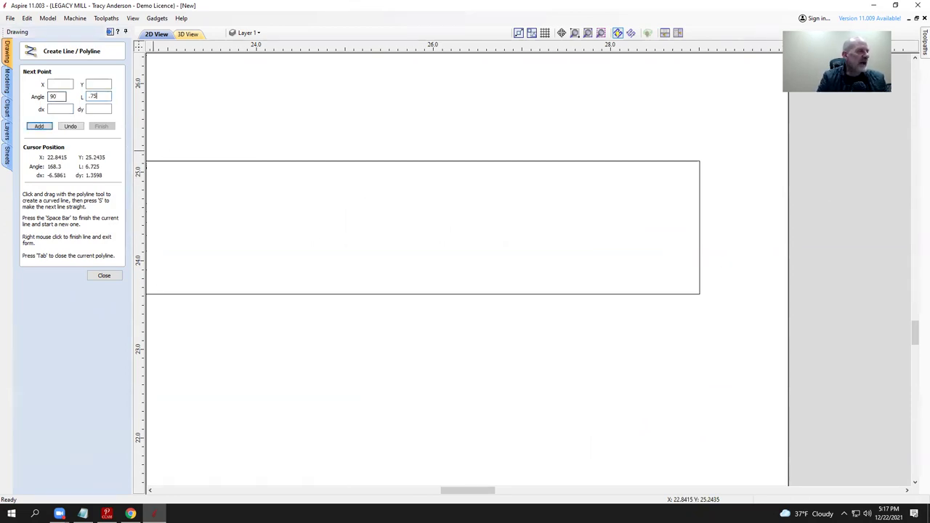
{"action": "left_click", "coordinate": [39, 126]}
{"action": "left_click", "coordinate": [102, 125]}
{"action": "left_click", "coordinate": [104, 275]}
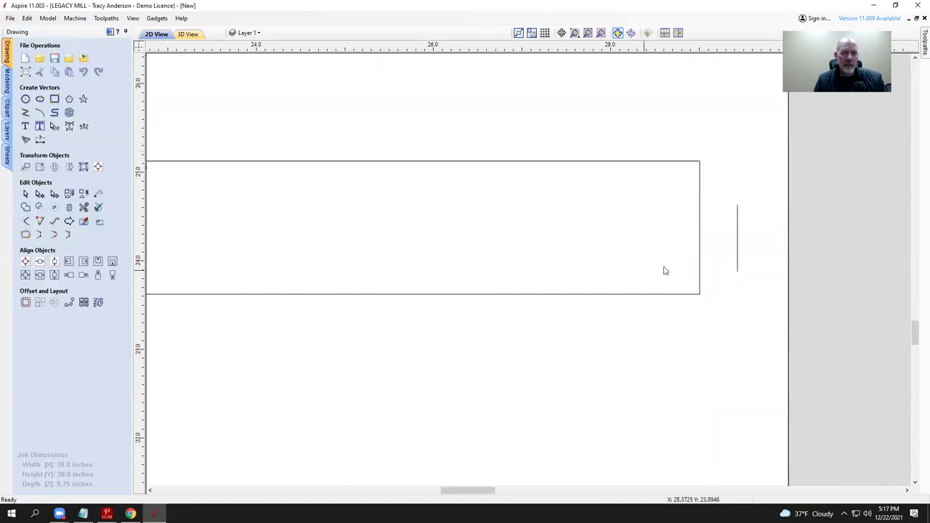
Step: Move the new vertical line onto the long rectangle's right end
{"action": "left_click", "coordinate": [737, 245]}
{"action": "left_click", "coordinate": [737, 239]}
{"action": "left_click_drag", "start_coordinate": [738, 236], "coordinate": [701, 226]}
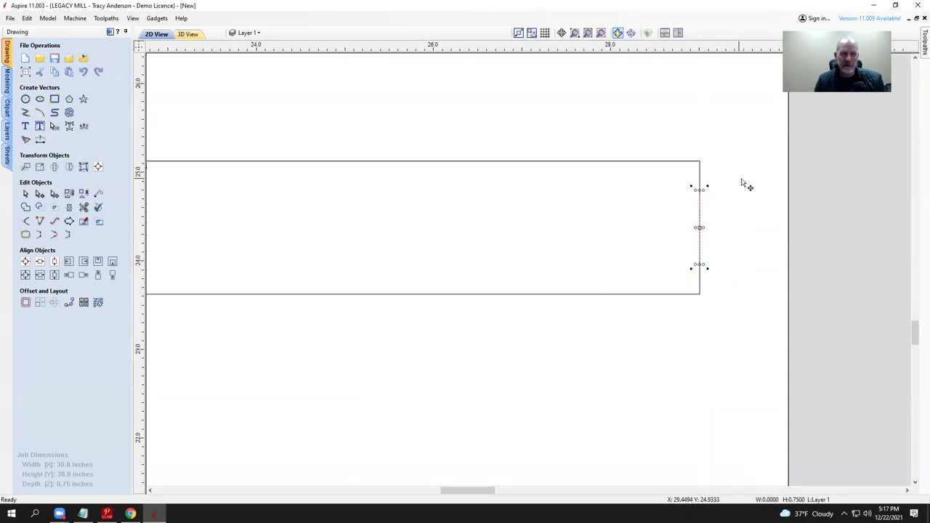
{"action": "scroll", "coordinate": [743, 183], "scroll_direction": "down", "scroll_amount": 2}
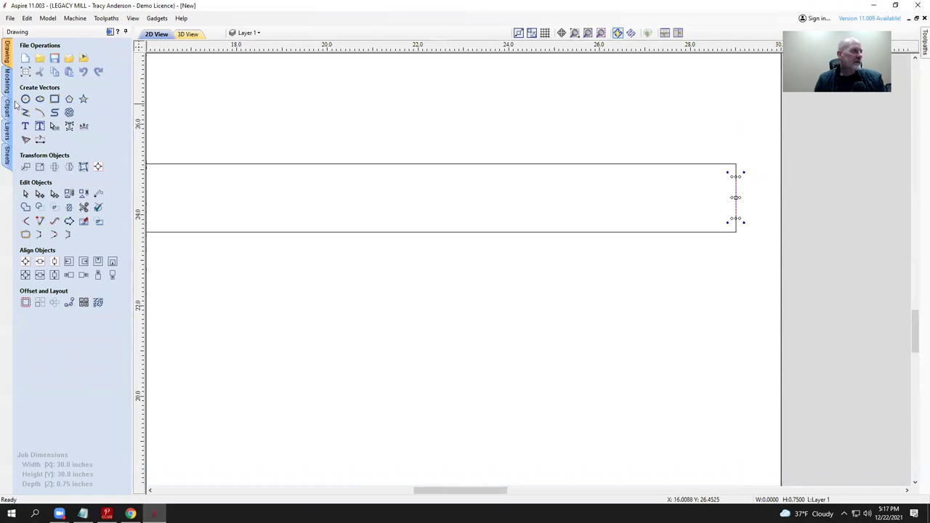
Step: Draw the top taper line from the top curve's end to the shaft's right end
{"action": "left_click", "coordinate": [25, 114]}
{"action": "scroll", "coordinate": [239, 138], "scroll_direction": "down", "scroll_amount": 2}
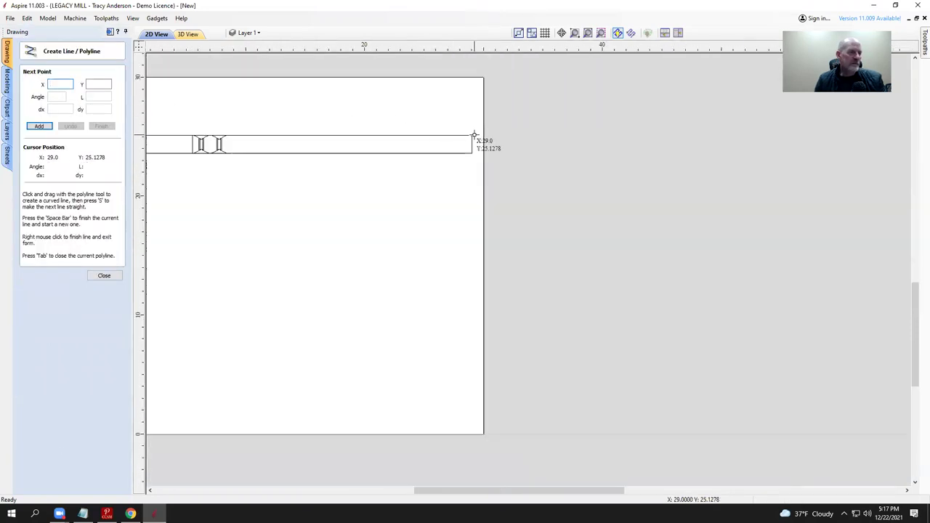
{"action": "scroll", "coordinate": [214, 135], "scroll_direction": "up", "scroll_amount": 4}
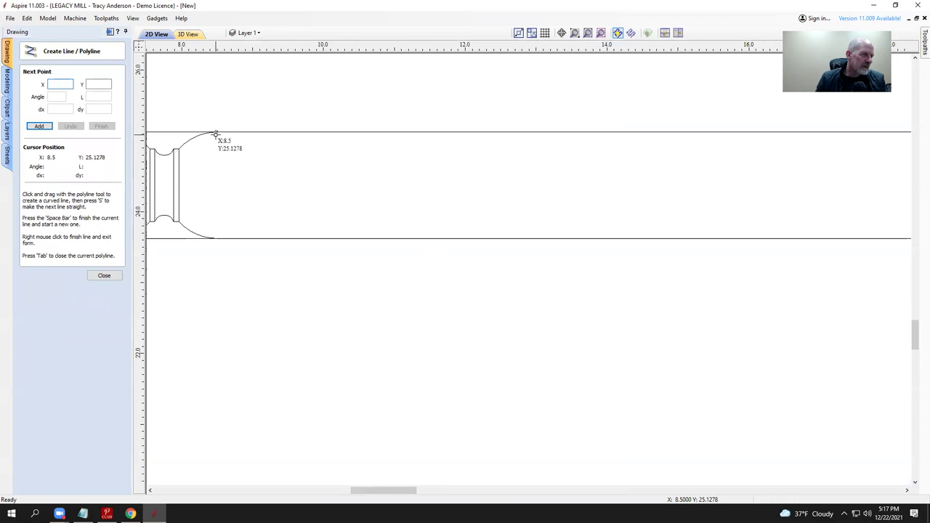
{"action": "left_click", "coordinate": [216, 133]}
{"action": "scroll", "coordinate": [581, 164], "scroll_direction": "down", "scroll_amount": 3}
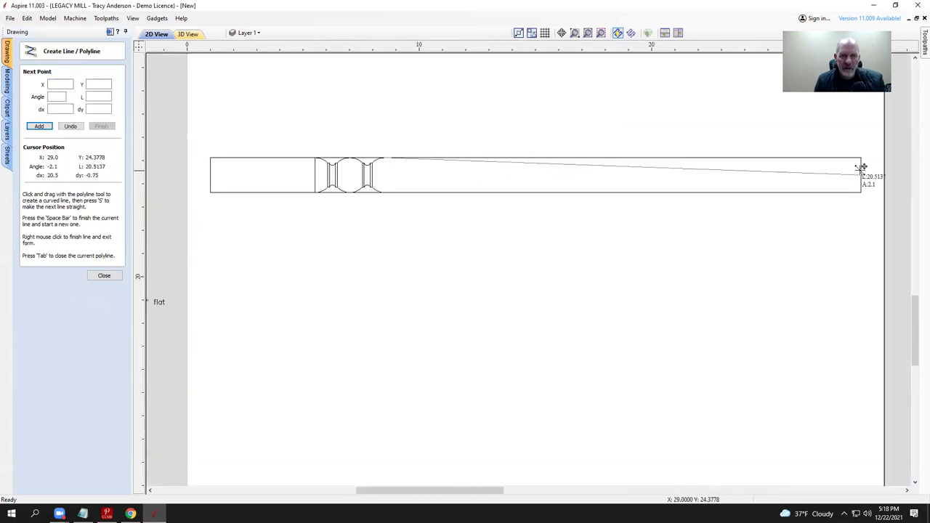
{"action": "scroll", "coordinate": [846, 175], "scroll_direction": "down", "scroll_amount": 2}
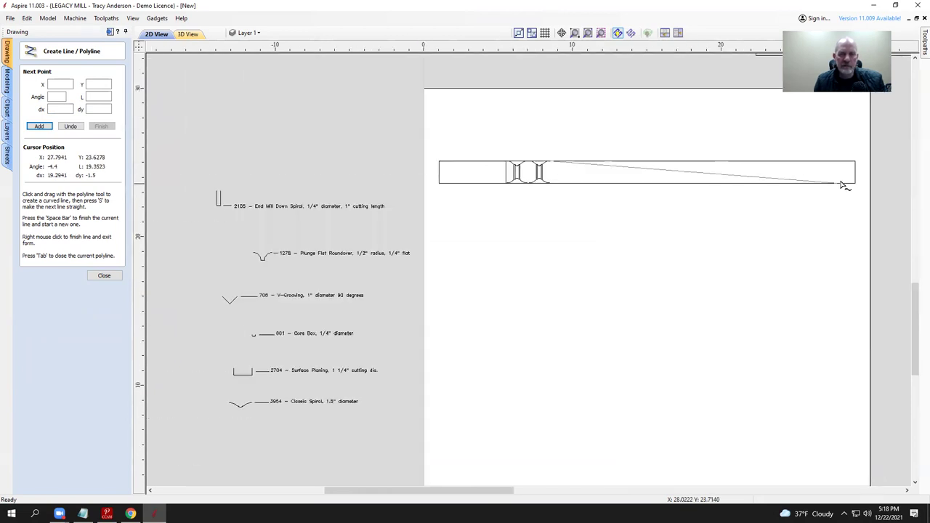
{"action": "scroll", "coordinate": [844, 182], "scroll_direction": "up", "scroll_amount": 5}
{"action": "scroll", "coordinate": [840, 168], "scroll_direction": "up", "scroll_amount": 1}
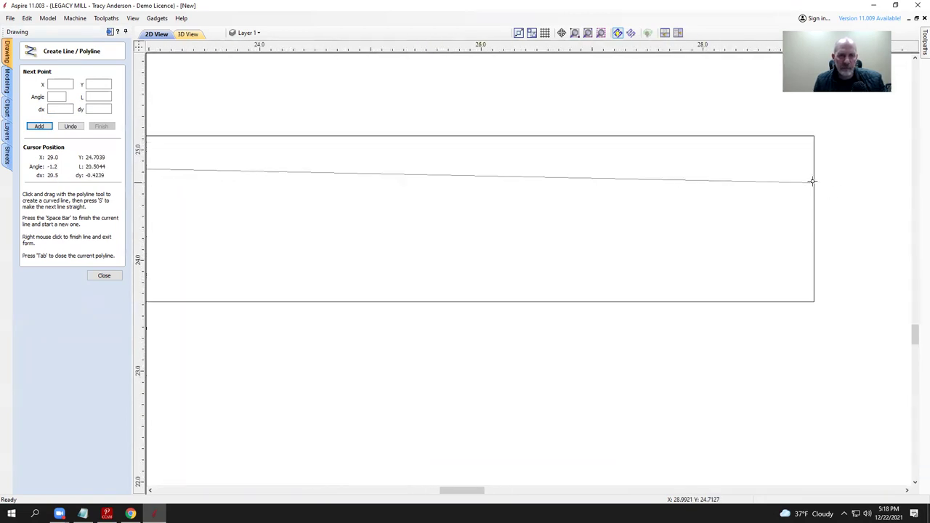
{"action": "left_click", "coordinate": [813, 175]}
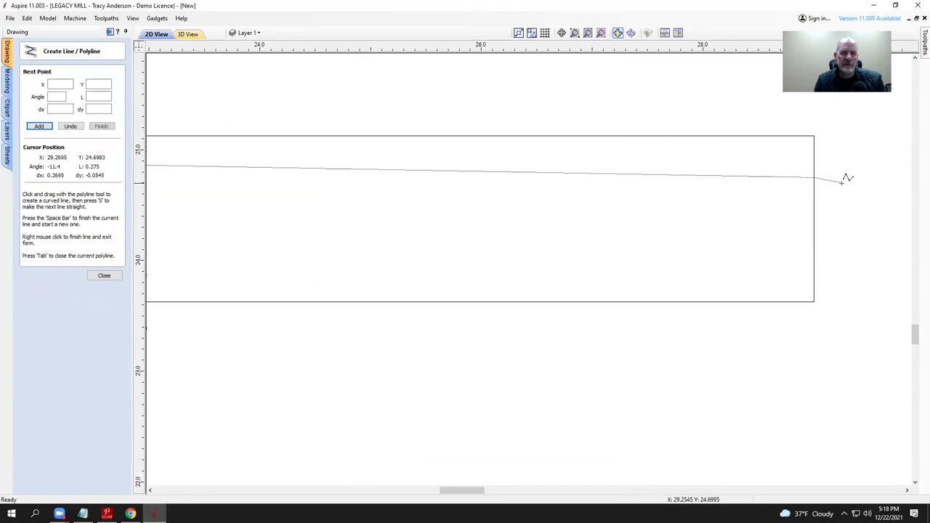
{"action": "scroll", "coordinate": [841, 182], "scroll_direction": "down", "scroll_amount": 3}
{"action": "key", "text": "space"}
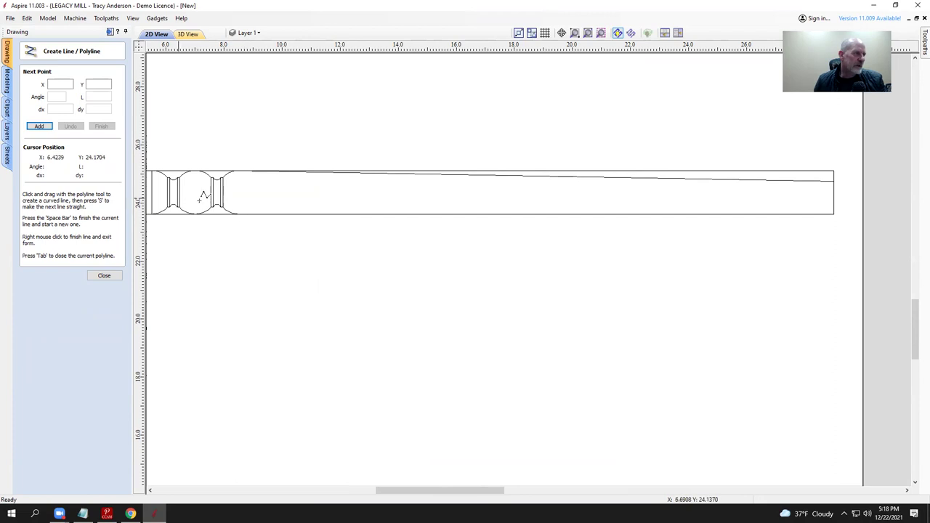
Step: Draw the lower taper line from the bottom curve's end to the shaft's right end
{"action": "scroll", "coordinate": [244, 216], "scroll_direction": "up", "scroll_amount": 2}
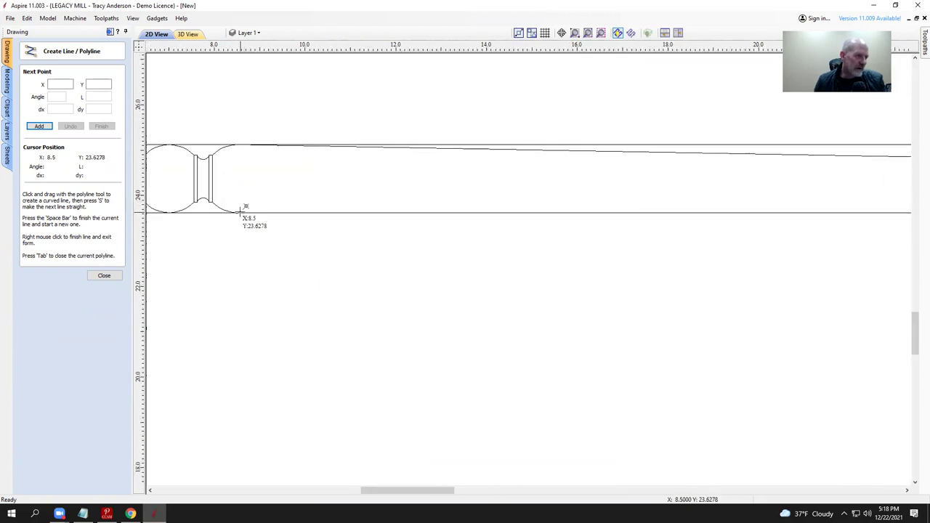
{"action": "left_click", "coordinate": [242, 213]}
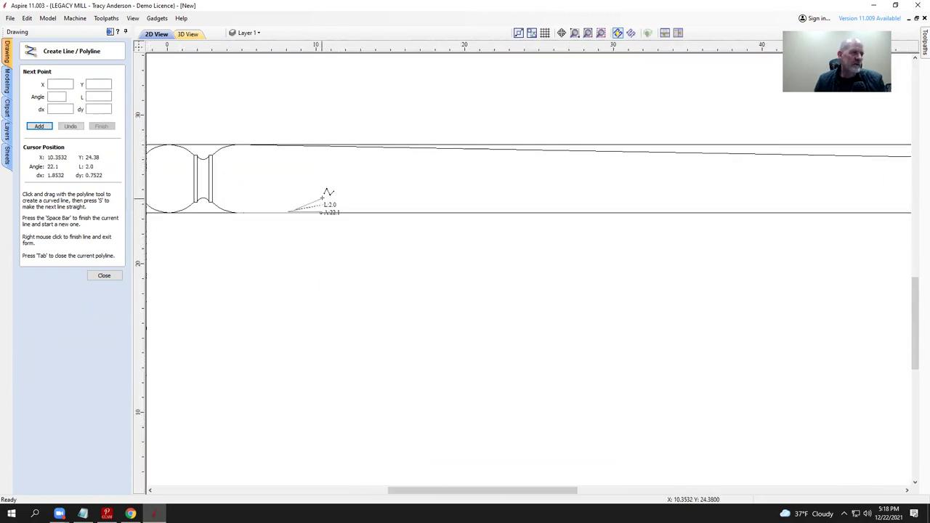
{"action": "scroll", "coordinate": [596, 202], "scroll_direction": "down", "scroll_amount": 4}
{"action": "scroll", "coordinate": [609, 202], "scroll_direction": "up", "scroll_amount": 3}
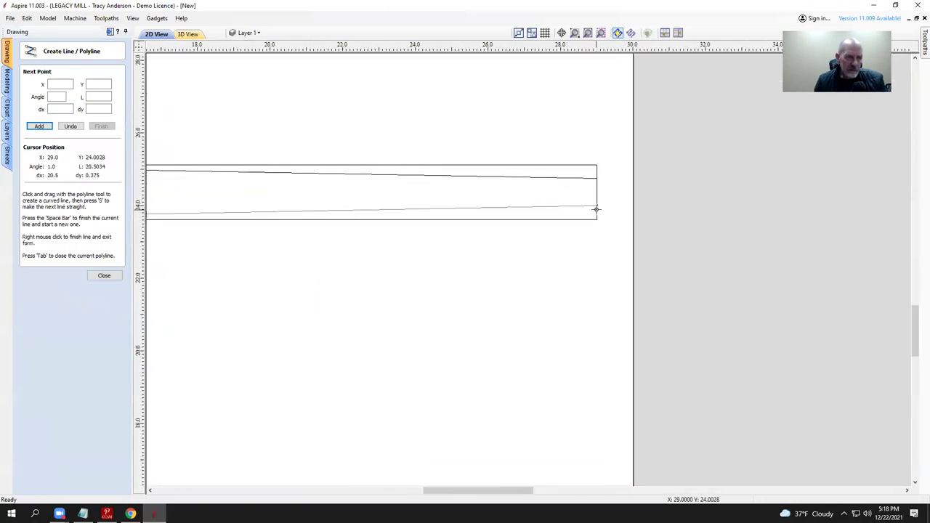
{"action": "left_click", "coordinate": [596, 209]}
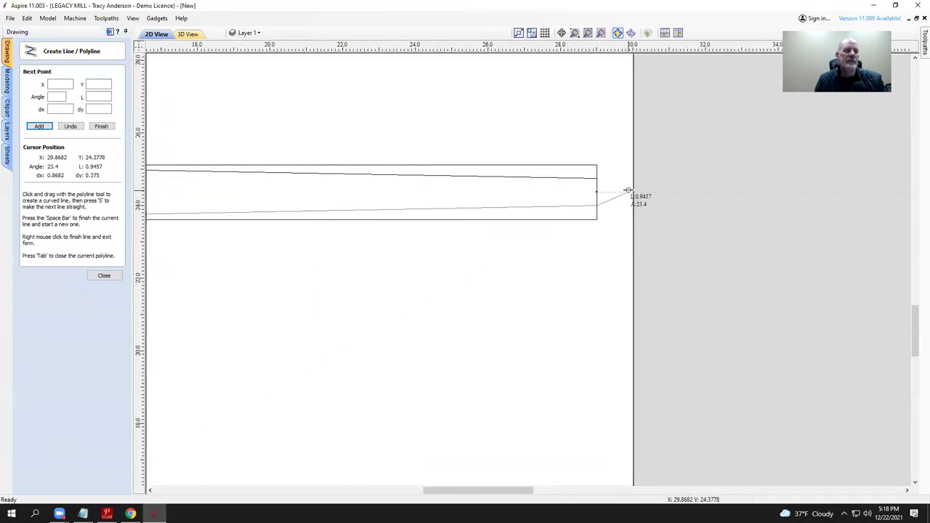
{"action": "right_click", "coordinate": [634, 192]}
{"action": "scroll", "coordinate": [643, 191], "scroll_direction": "down", "scroll_amount": 3}
{"action": "scroll", "coordinate": [643, 191], "scroll_direction": "down", "scroll_amount": 3}
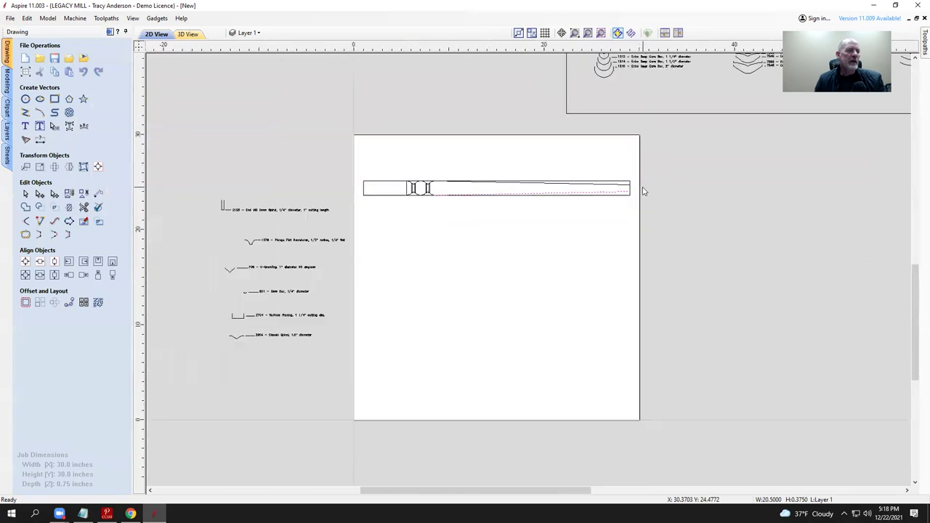
{"action": "scroll", "coordinate": [617, 179], "scroll_direction": "up", "scroll_amount": 3}
{"action": "key", "text": "space"}
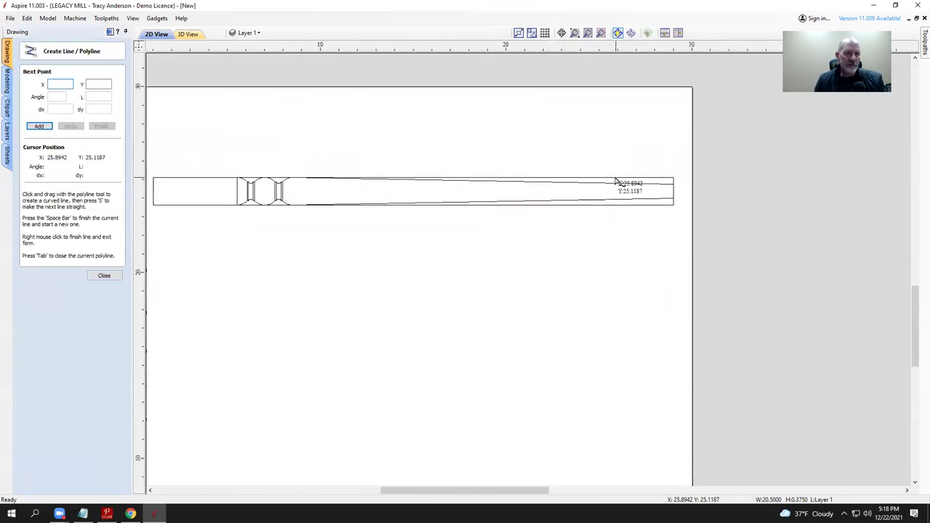
{"action": "right_click", "coordinate": [164, 259]}
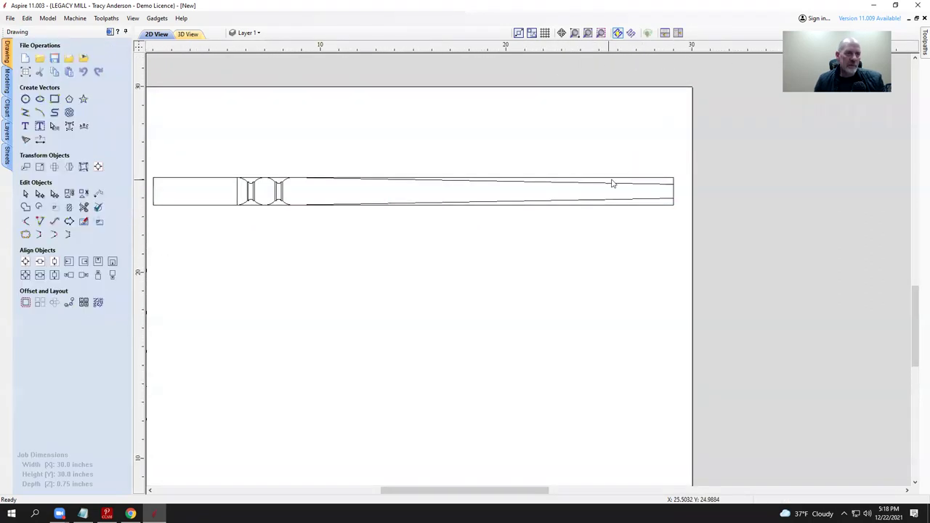
Step: Check the spindle outline selection, then zoom in around its square left end
{"action": "left_click", "coordinate": [618, 183]}
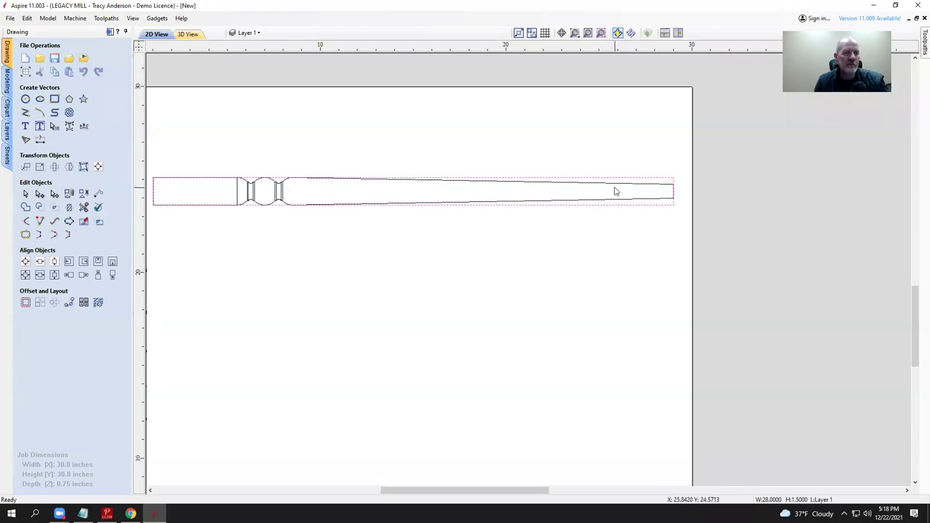
{"action": "left_click", "coordinate": [561, 237]}
{"action": "scroll", "coordinate": [618, 218], "scroll_direction": "down", "scroll_amount": 3}
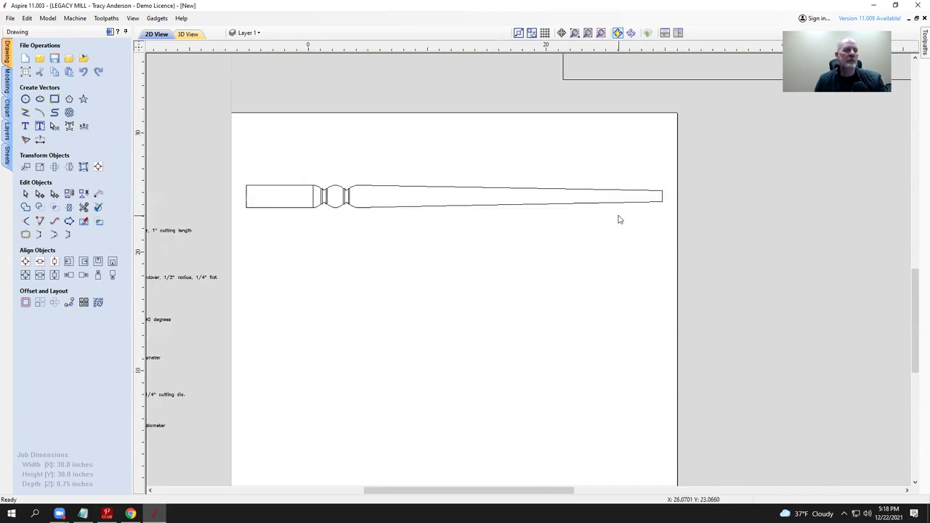
{"action": "scroll", "coordinate": [403, 214], "scroll_direction": "up", "scroll_amount": 4}
{"action": "scroll", "coordinate": [405, 208], "scroll_direction": "up", "scroll_amount": 2}
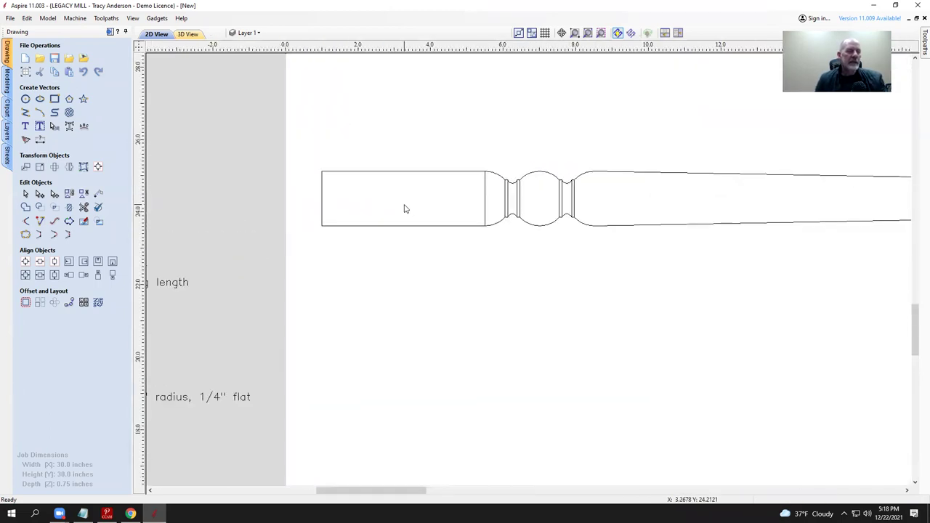
{"action": "scroll", "coordinate": [497, 194], "scroll_direction": "down", "scroll_amount": 1}
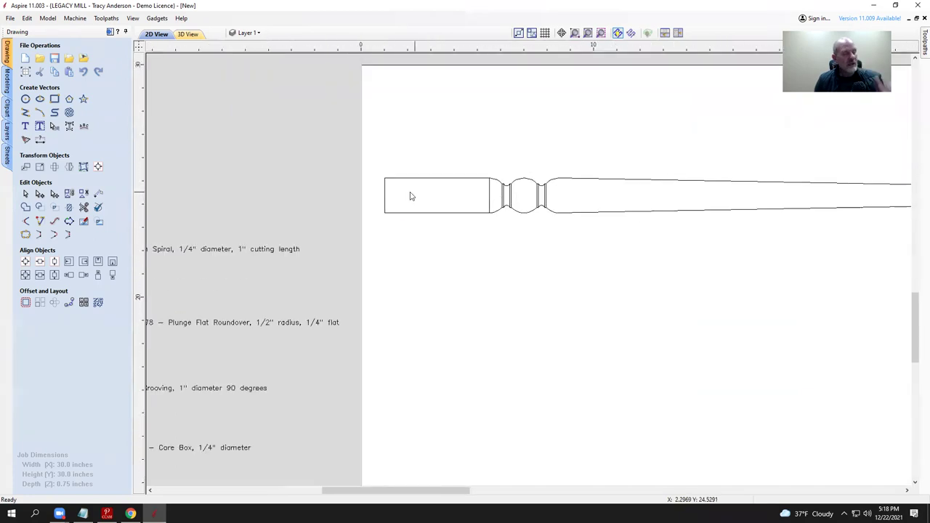
Step: Draw a 2 × 0.3 inch rectangle from the square end's lower-left corner
{"action": "left_click", "coordinate": [54, 99]}
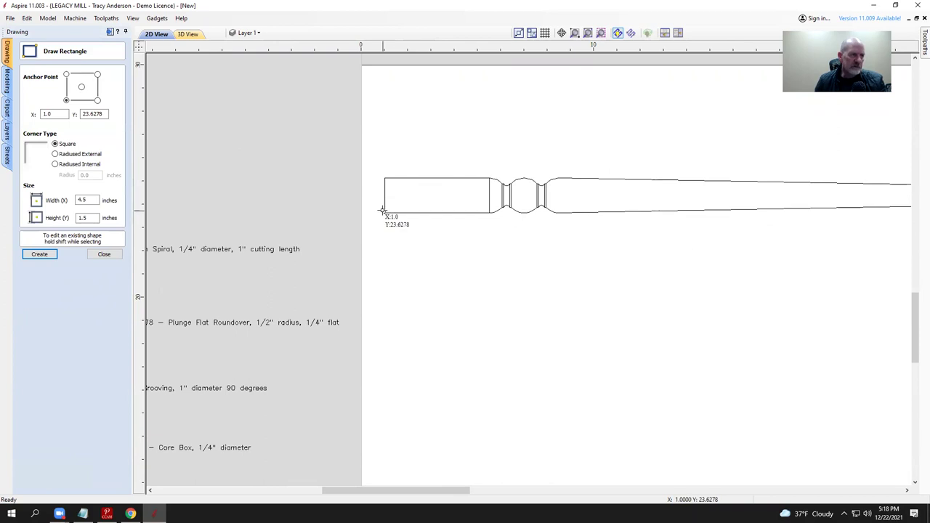
{"action": "left_click_drag", "start_coordinate": [382, 211], "coordinate": [467, 198]}
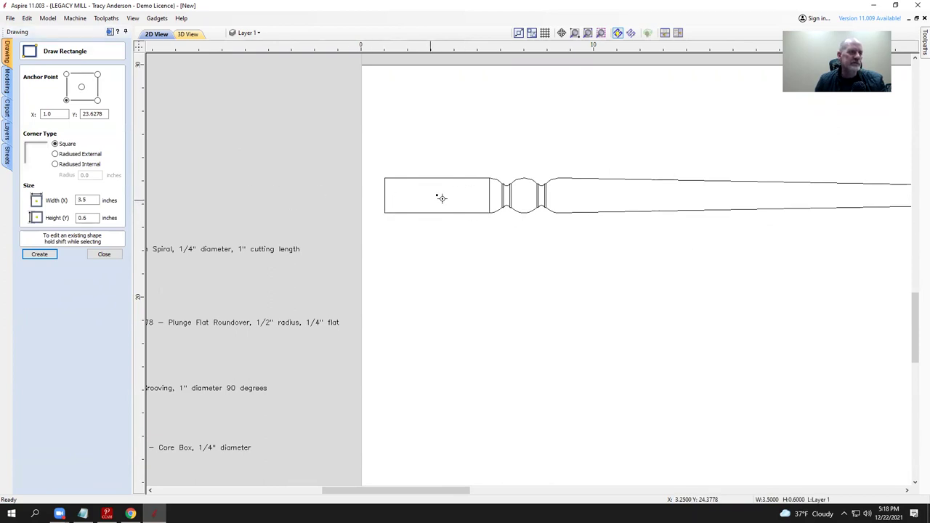
{"action": "double_click", "coordinate": [86, 200]}
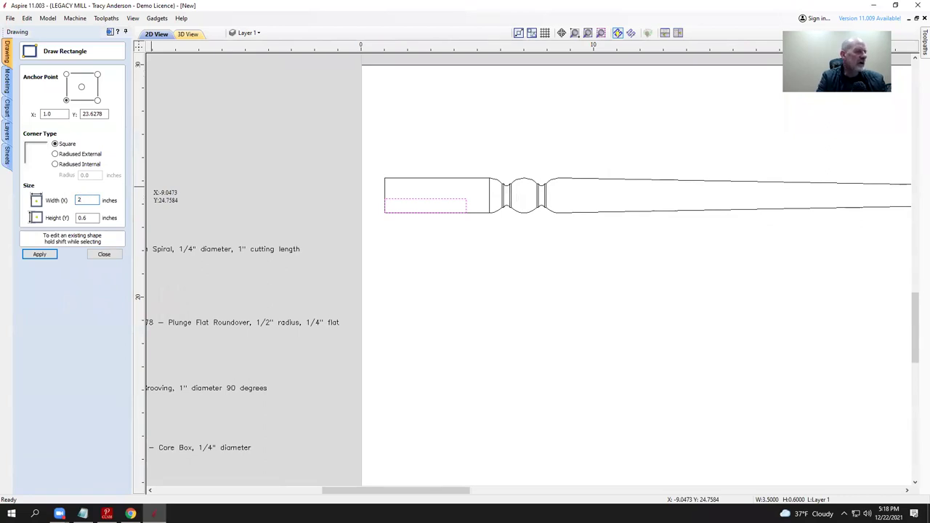
{"action": "type", "text": ".3"}
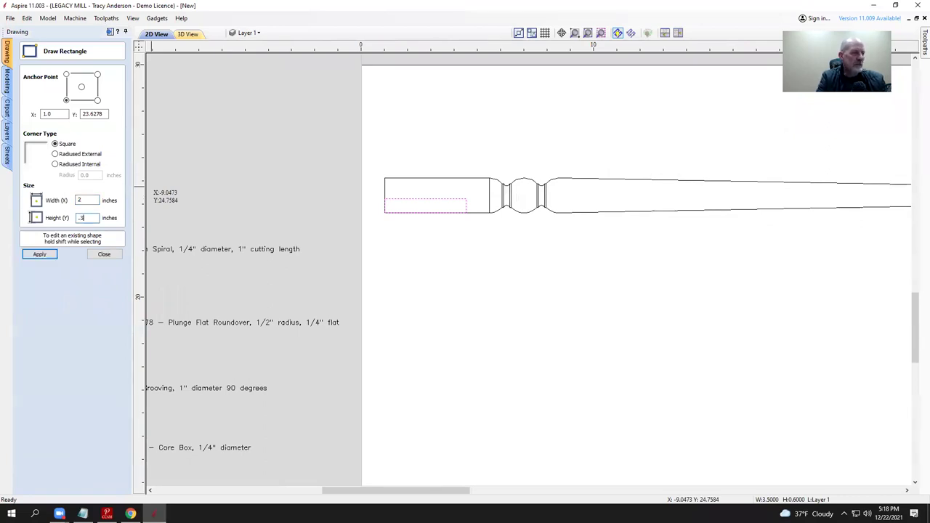
{"action": "left_click", "coordinate": [42, 256]}
{"action": "left_click", "coordinate": [106, 255]}
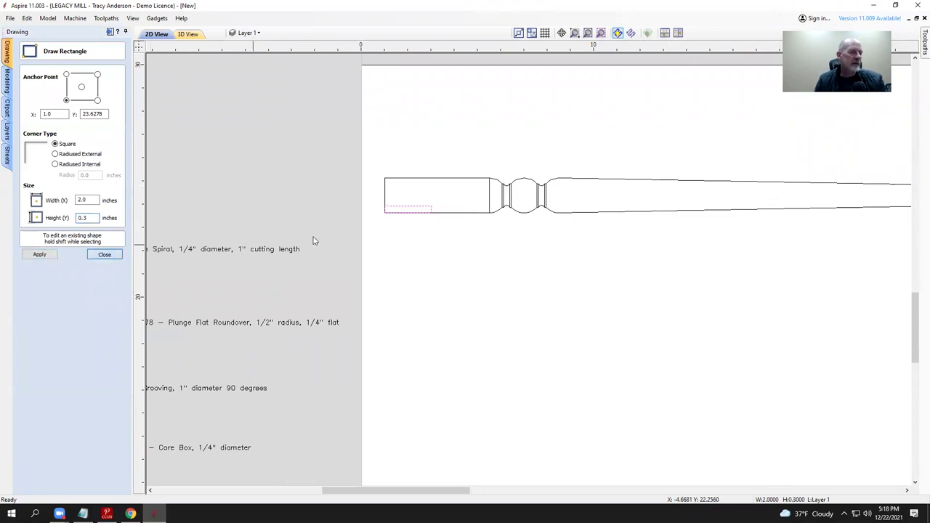
{"action": "scroll", "coordinate": [409, 216], "scroll_direction": "up", "scroll_amount": 2}
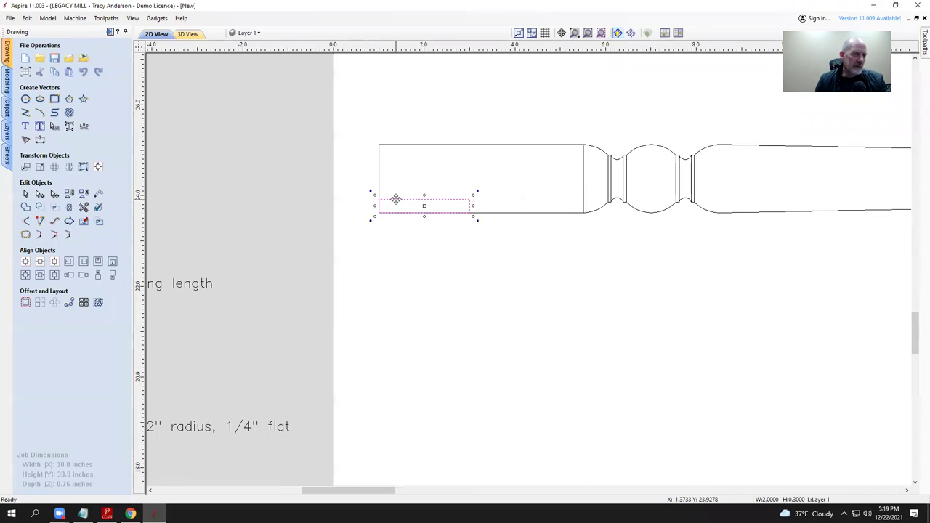
Step: Move the small rectangle up to the square end's middle and shift it 0.5 inch right
{"action": "left_click_drag", "start_coordinate": [377, 205], "coordinate": [379, 176]}
{"action": "left_click", "coordinate": [339, 202]}
{"action": "left_click", "coordinate": [407, 186]}
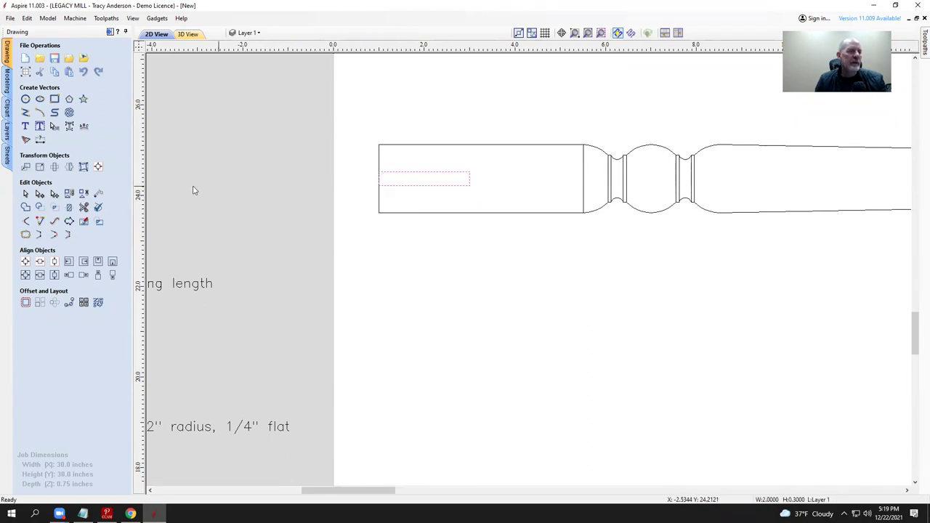
{"action": "left_click", "coordinate": [25, 168]}
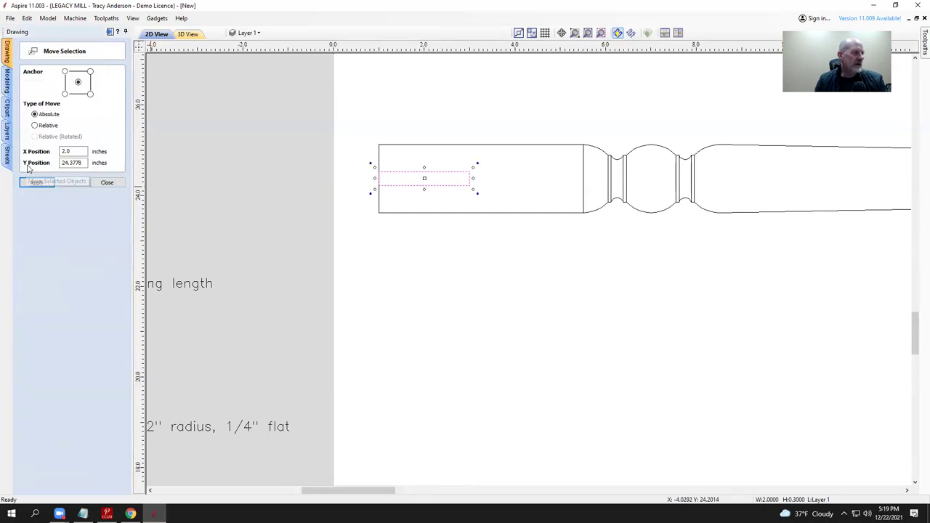
{"action": "left_click", "coordinate": [36, 126]}
{"action": "left_click_drag", "start_coordinate": [77, 150], "coordinate": [49, 151]}
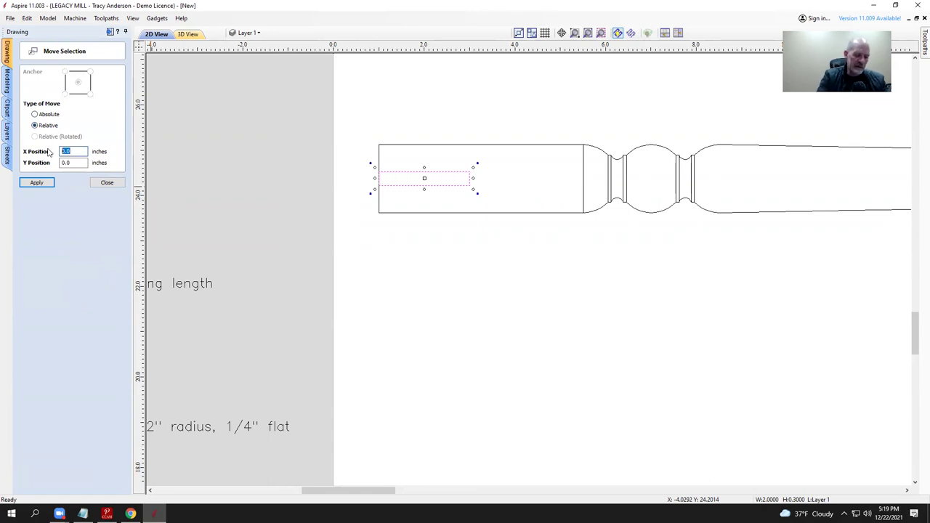
{"action": "key", "text": "Return"}
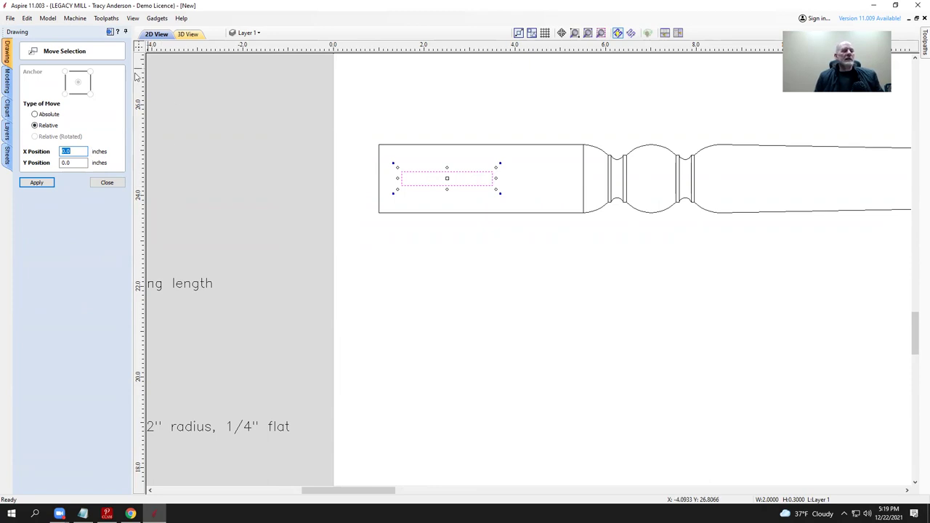
{"action": "left_click", "coordinate": [107, 182]}
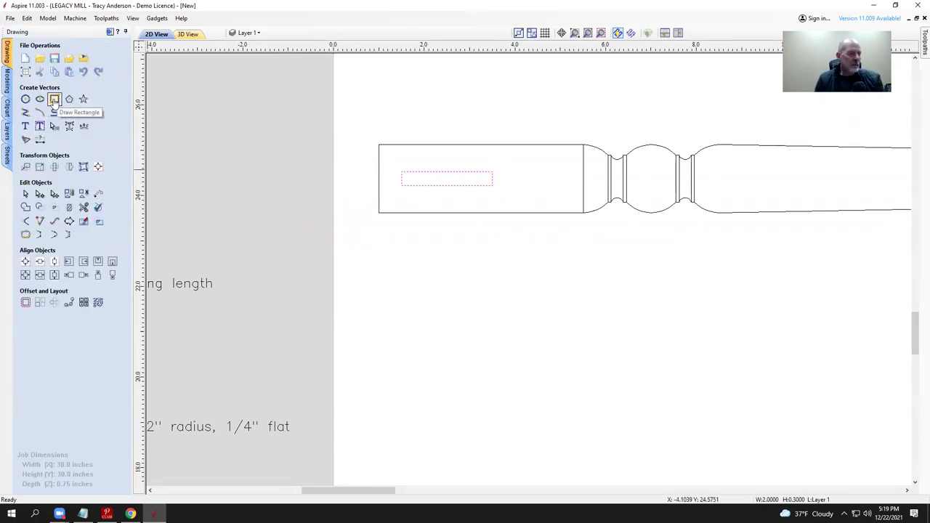
Step: Draw a 3 × 0.75 inch rectangle enclosing the 2 × 0.3 rectangle at the square end's left edge
{"action": "left_click", "coordinate": [54, 100]}
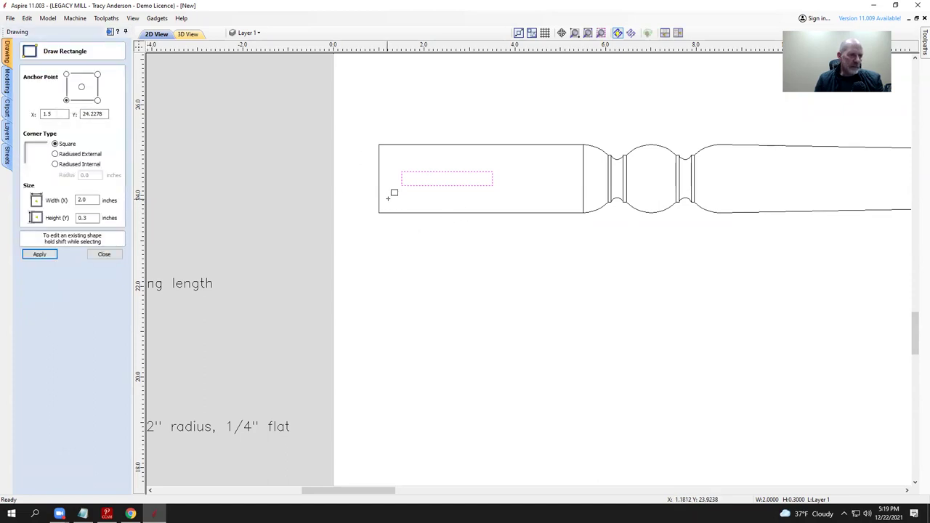
{"action": "left_click_drag", "start_coordinate": [379, 199], "coordinate": [554, 157]}
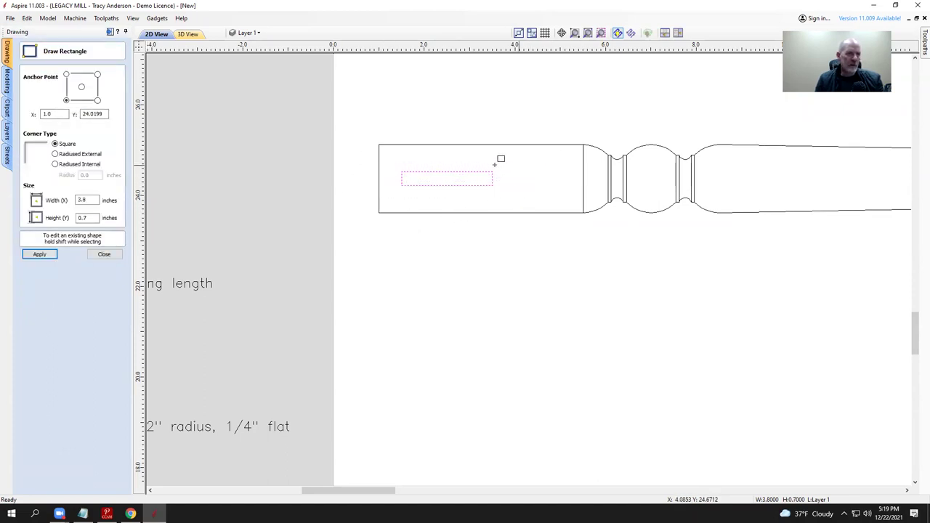
{"action": "double_click", "coordinate": [82, 200]}
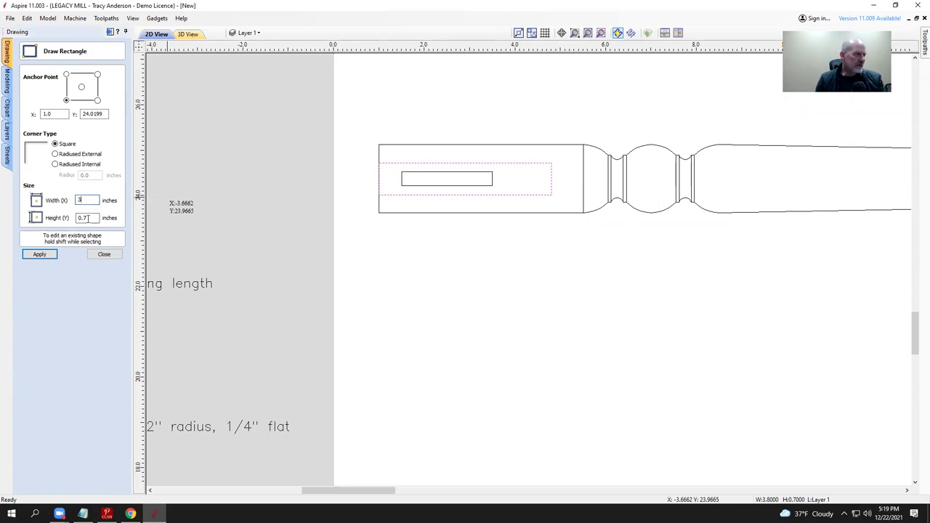
{"action": "type", "text": ".75"}
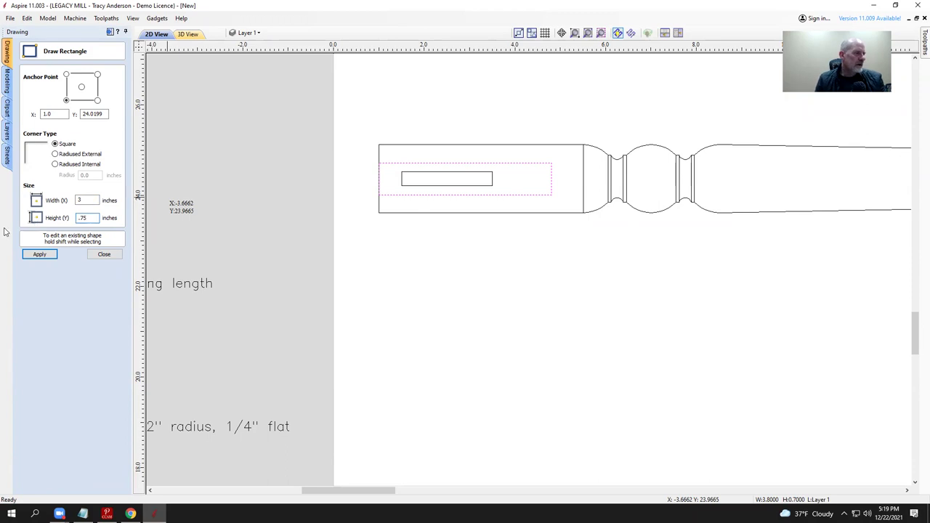
{"action": "left_click", "coordinate": [39, 254]}
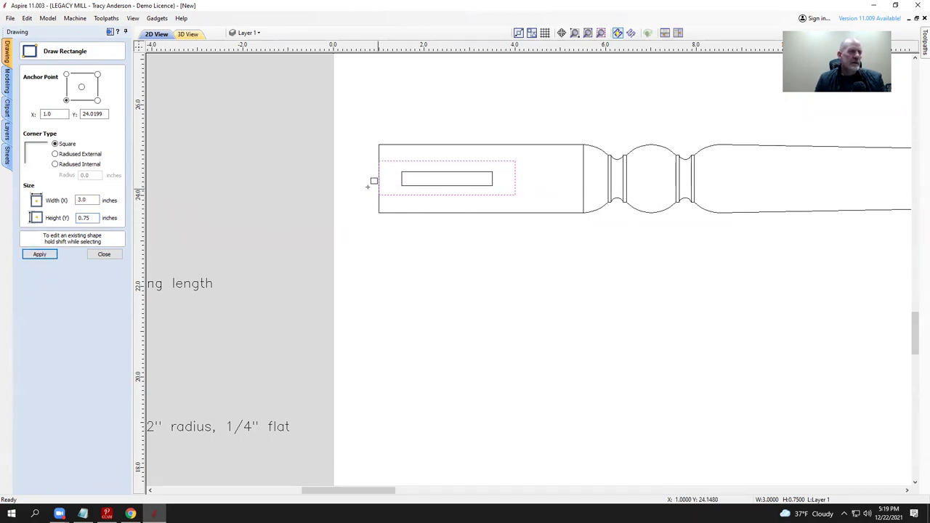
{"action": "left_click", "coordinate": [104, 254]}
Step: Select both the 3 × 0.75 and 2 × 0.3 nested rectangles together
{"action": "left_click", "coordinate": [420, 193]}
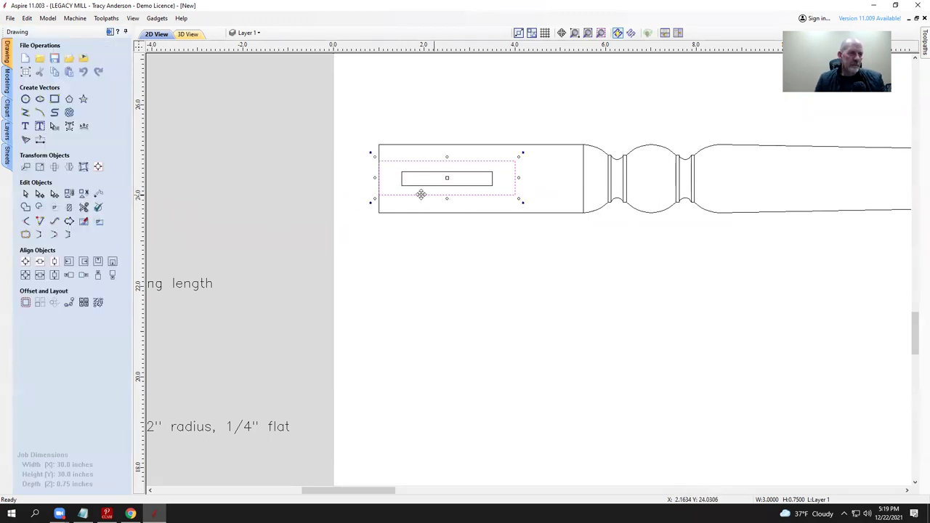
{"action": "mouse_move", "coordinate": [379, 175]}
{"action": "left_mouse_down"}
{"action": "mouse_move", "coordinate": [444, 121]}
{"action": "mouse_move", "coordinate": [416, 157]}
{"action": "mouse_move", "coordinate": [379, 178]}
{"action": "left_mouse_up"}
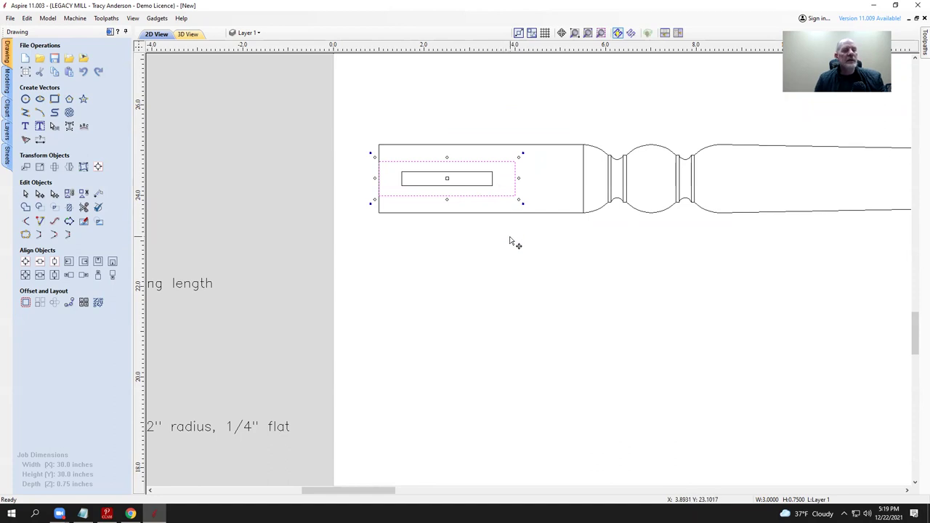
{"action": "scroll", "coordinate": [522, 233], "scroll_direction": "up", "scroll_amount": 2}
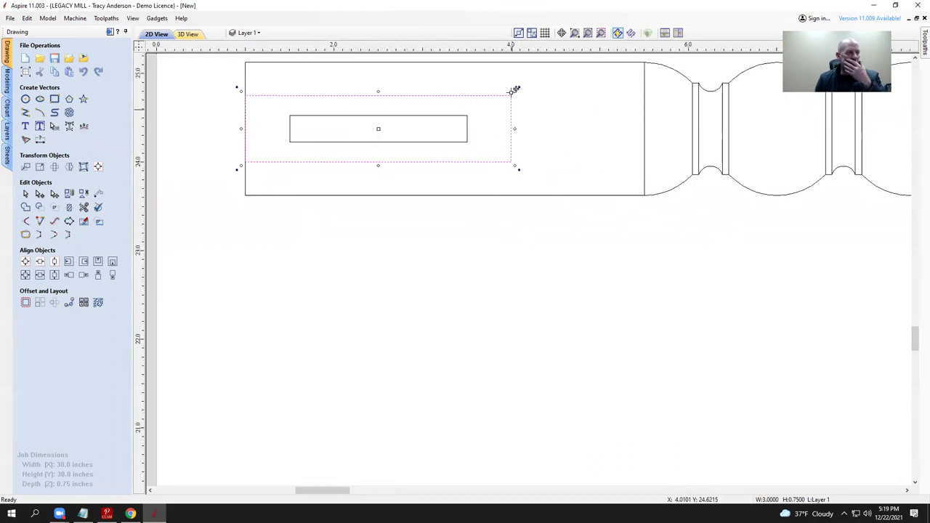
{"action": "left_click", "coordinate": [517, 227]}
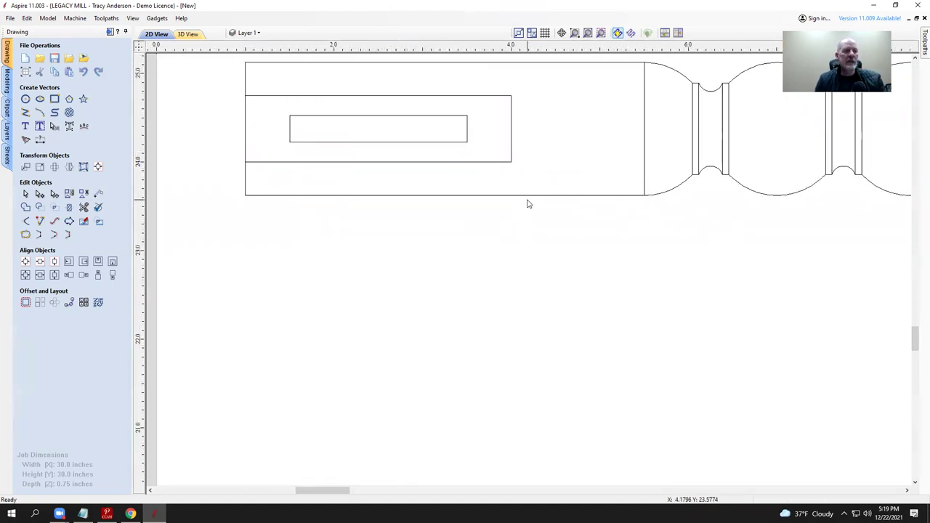
{"action": "scroll", "coordinate": [525, 197], "scroll_direction": "down", "scroll_amount": 2}
{"action": "scroll", "coordinate": [502, 182], "scroll_direction": "down", "scroll_amount": 1}
{"action": "scroll", "coordinate": [467, 172], "scroll_direction": "up", "scroll_amount": 1}
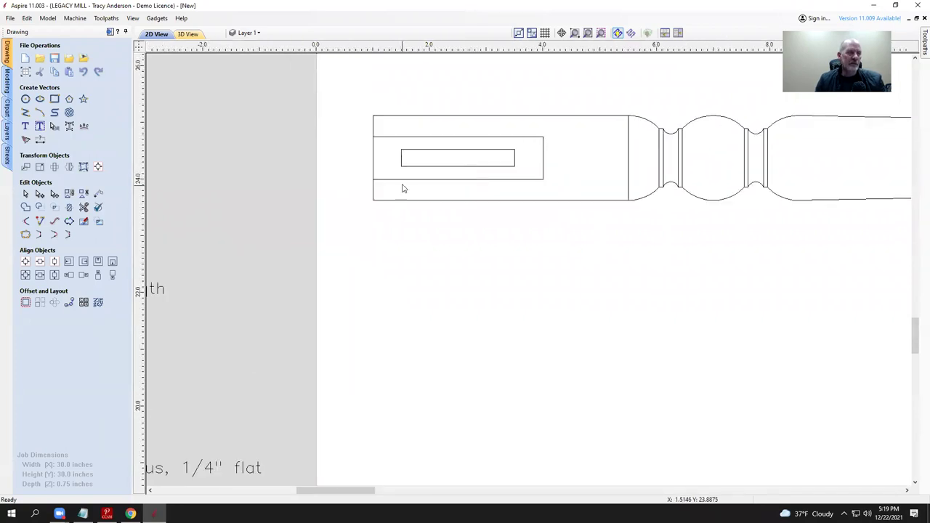
{"action": "left_click_drag", "start_coordinate": [353, 198], "coordinate": [569, 126]}
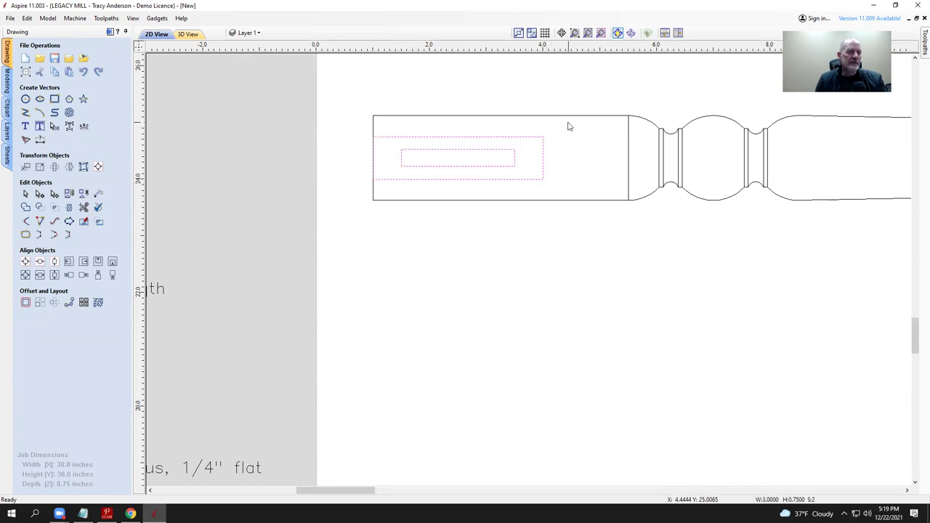
Step: Move the selected rectangles by a relative Y offset of -0.125 inch
{"action": "left_click", "coordinate": [26, 167]}
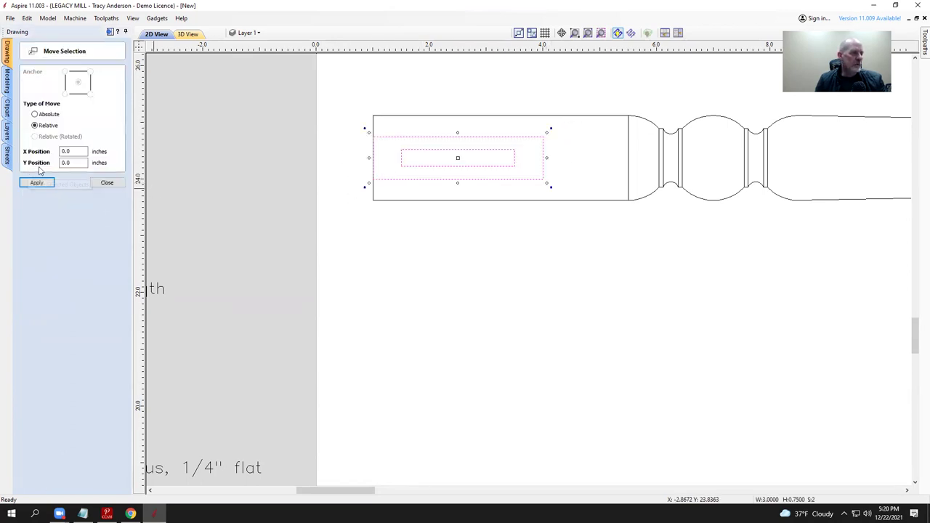
{"action": "double_click", "coordinate": [75, 163]}
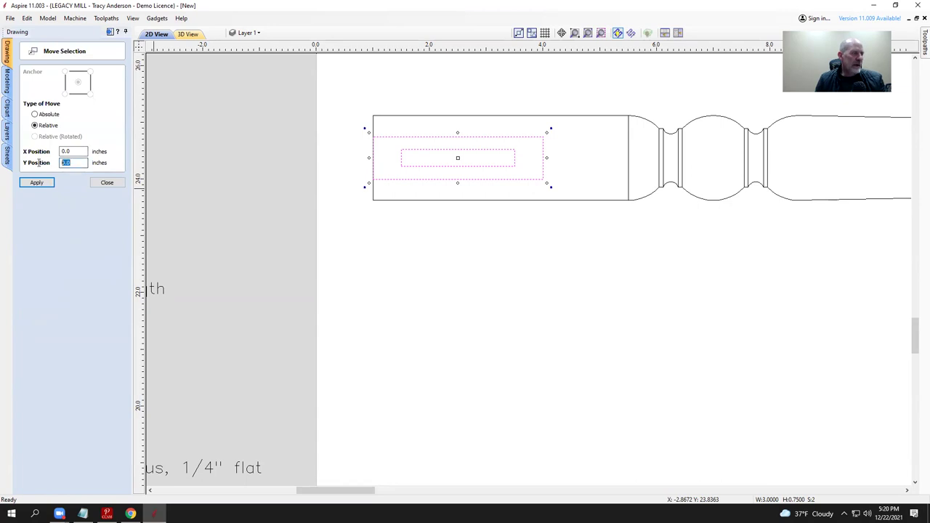
{"action": "type", "text": "-.125"}
{"action": "key", "text": "Return"}
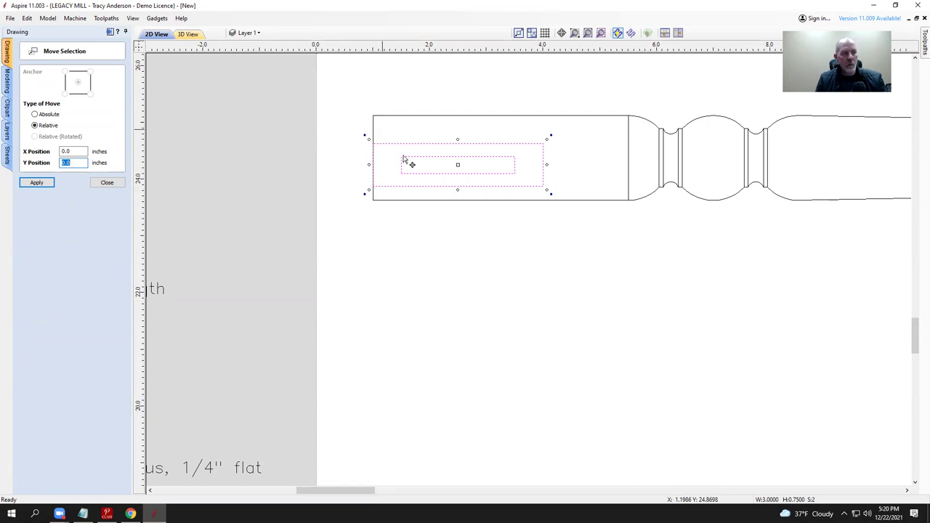
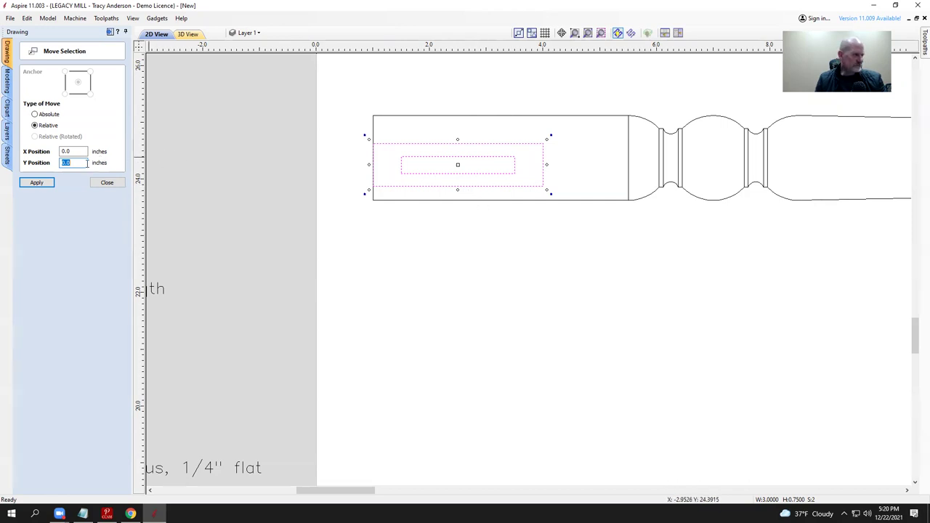
Step: Nudge the mortise rectangles with relative Y moves of -0.25, 0.25 and -0.125, then select the inner slot
{"action": "key", "text": "Up"}
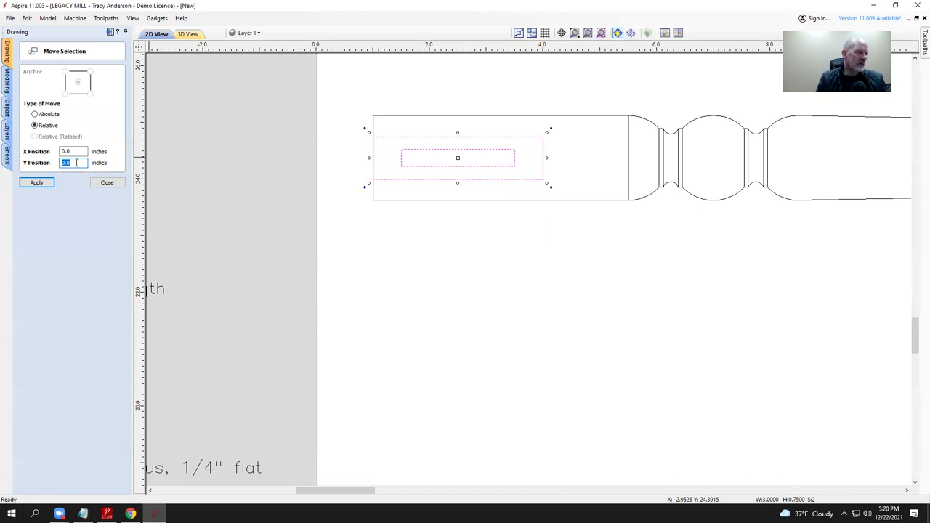
{"action": "type", "text": "5"}
{"action": "key", "text": "Return"}
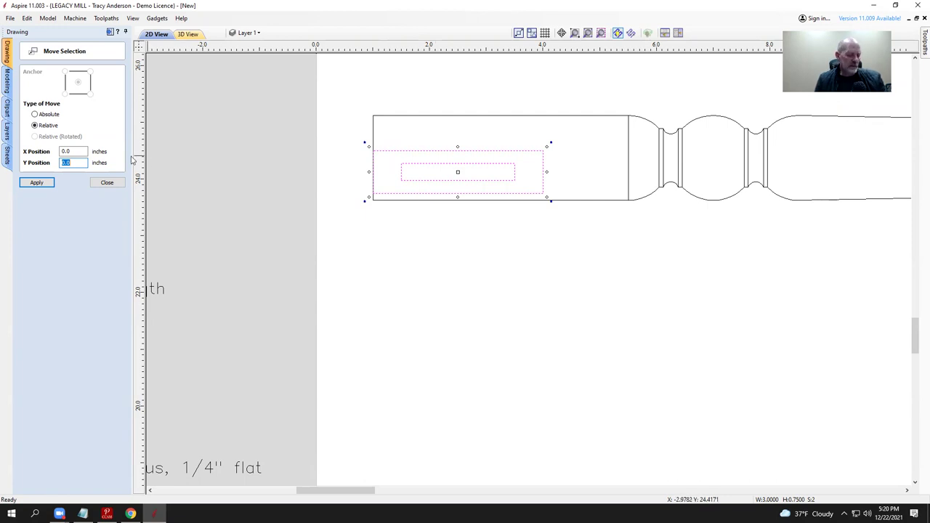
{"action": "key", "text": "Up"}
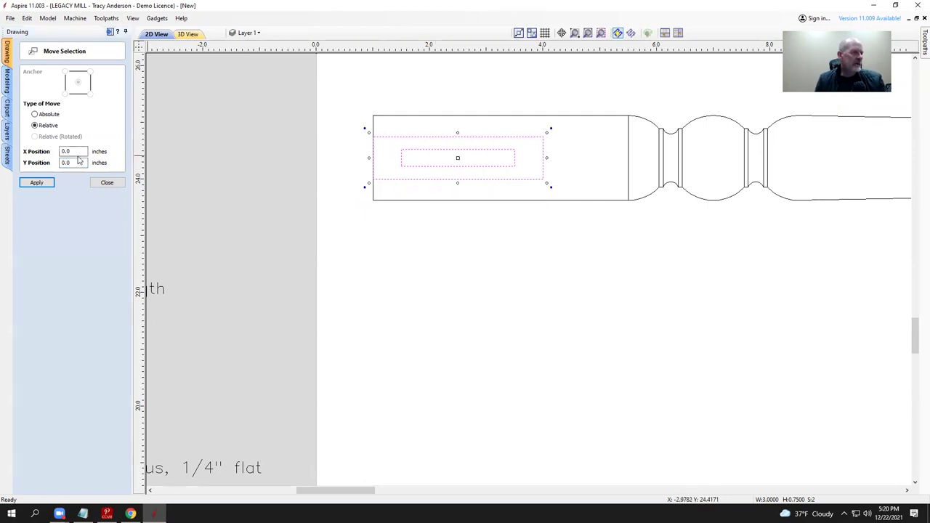
{"action": "left_click_drag", "start_coordinate": [80, 160], "coordinate": [30, 158]}
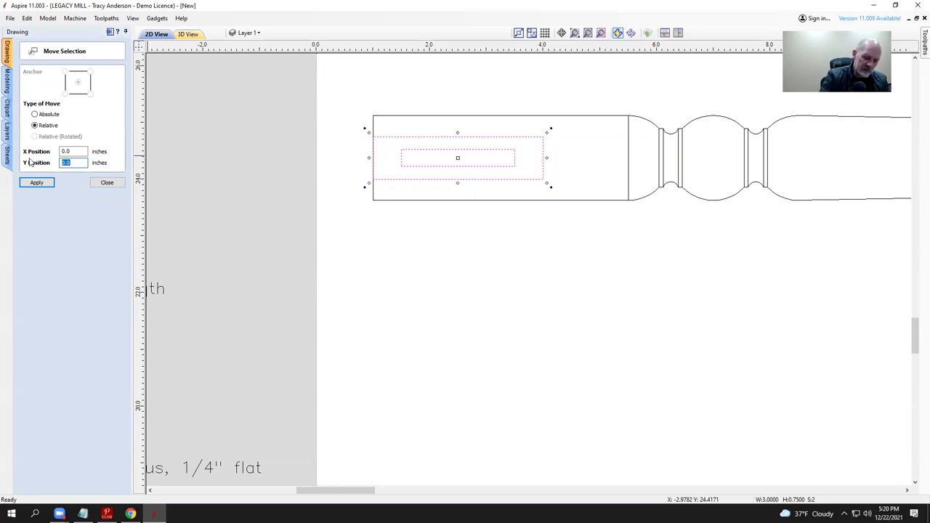
{"action": "type", "text": "-.125"}
{"action": "key", "text": "Return"}
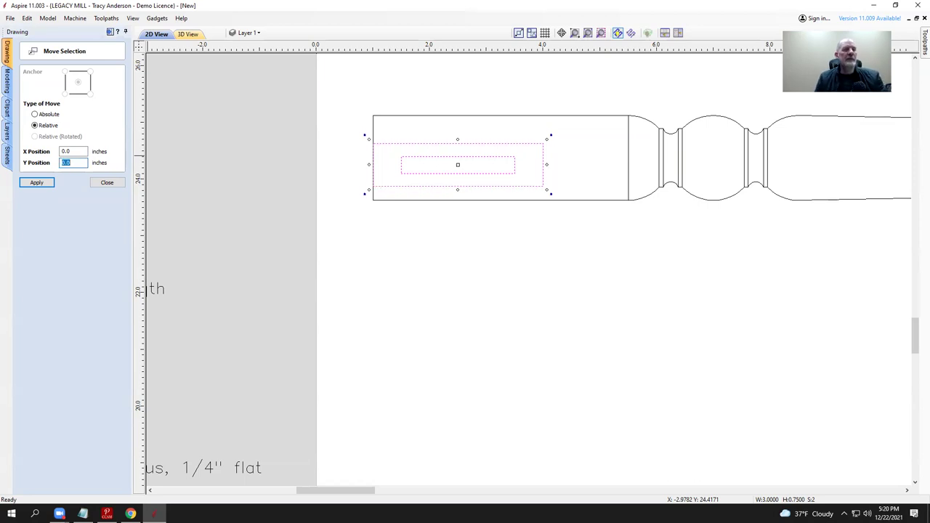
{"action": "left_click", "coordinate": [107, 182]}
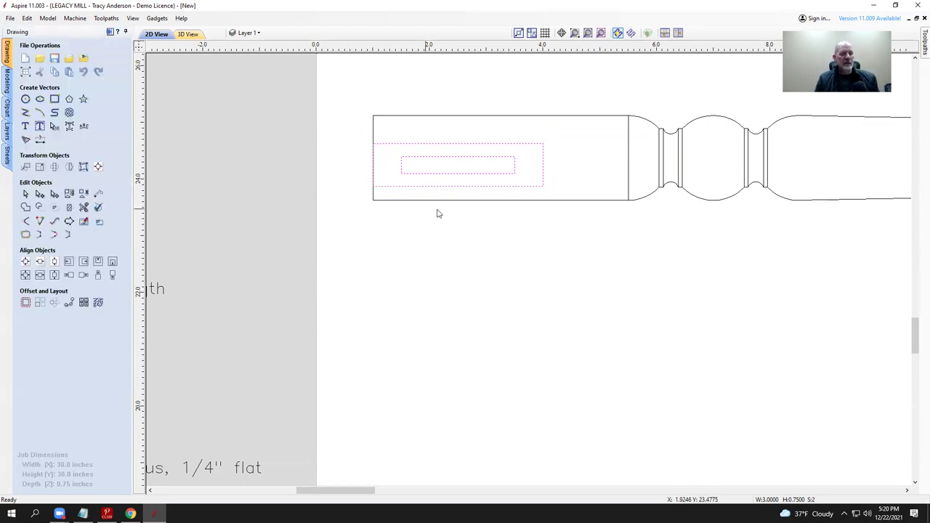
{"action": "left_click", "coordinate": [449, 131]}
{"action": "left_click", "coordinate": [451, 161]}
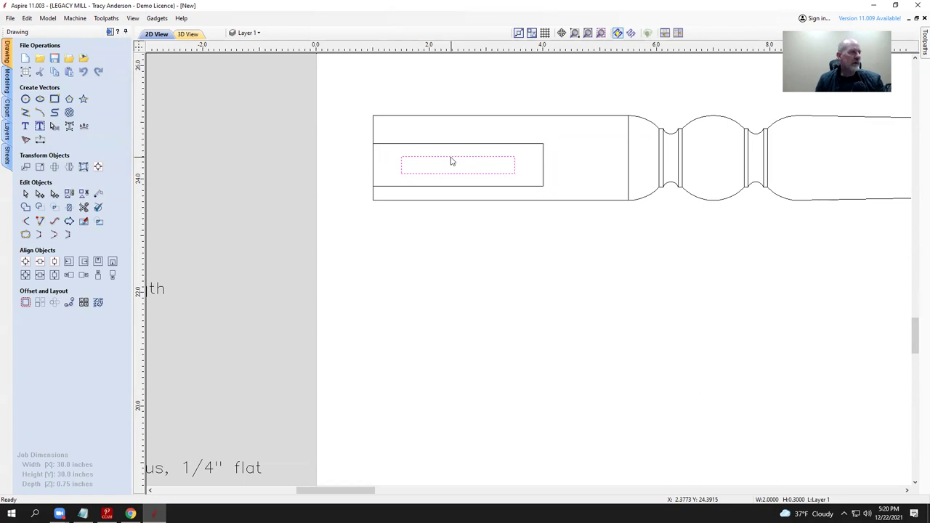
Step: Fillet the corners of the inner 2.0 × 0.3 inch slot with a 0.125-inch radius
{"action": "left_click", "coordinate": [27, 223]}
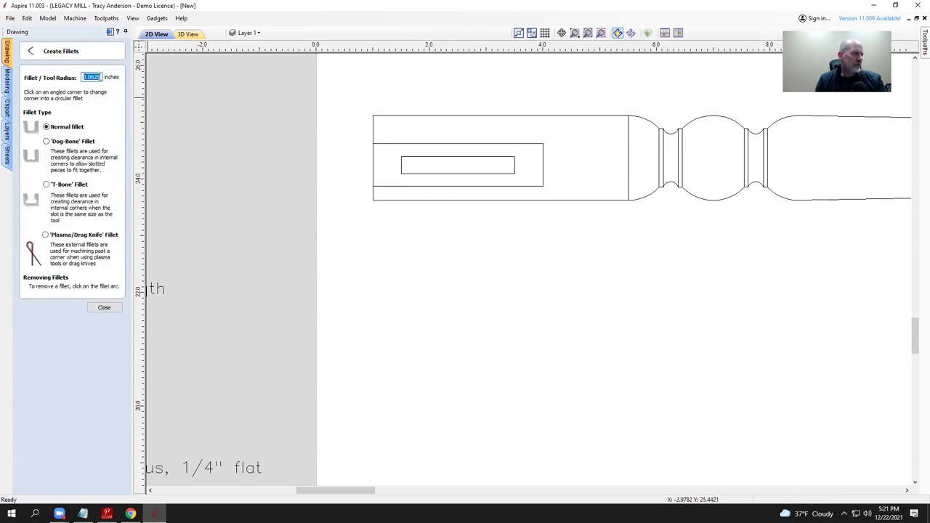
{"action": "type", "text": ".125"}
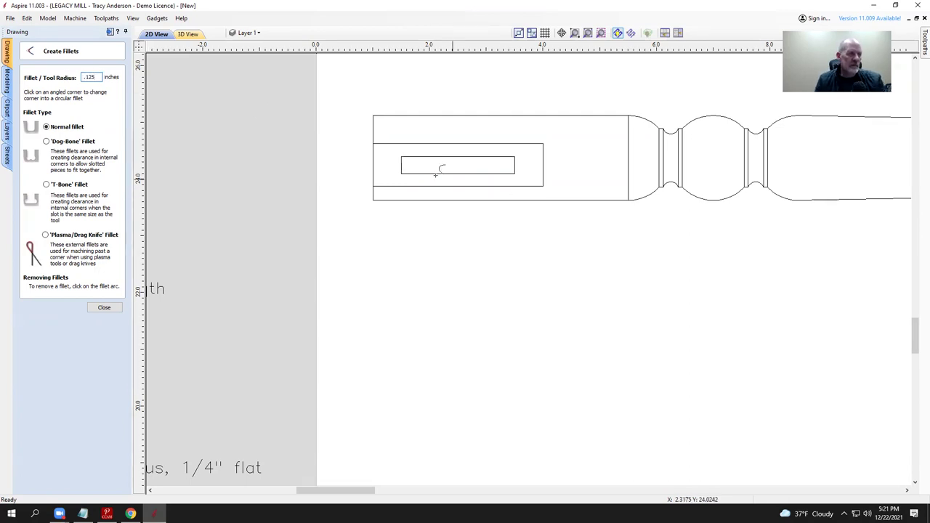
{"action": "left_click", "coordinate": [405, 158]}
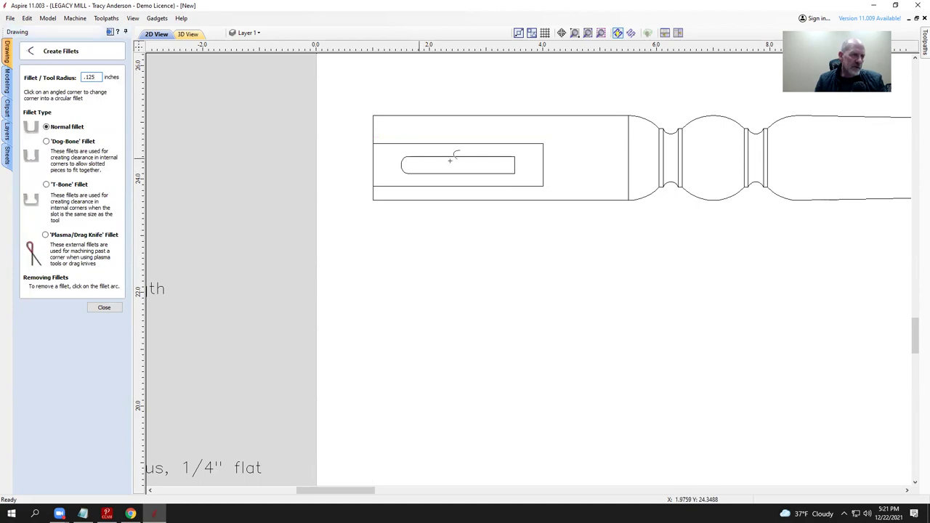
{"action": "left_click", "coordinate": [514, 158]}
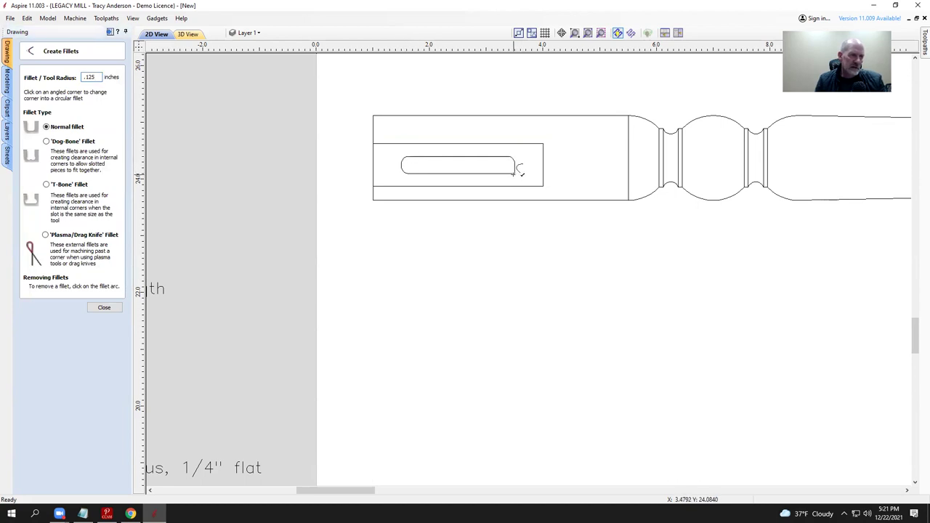
{"action": "left_click", "coordinate": [107, 308]}
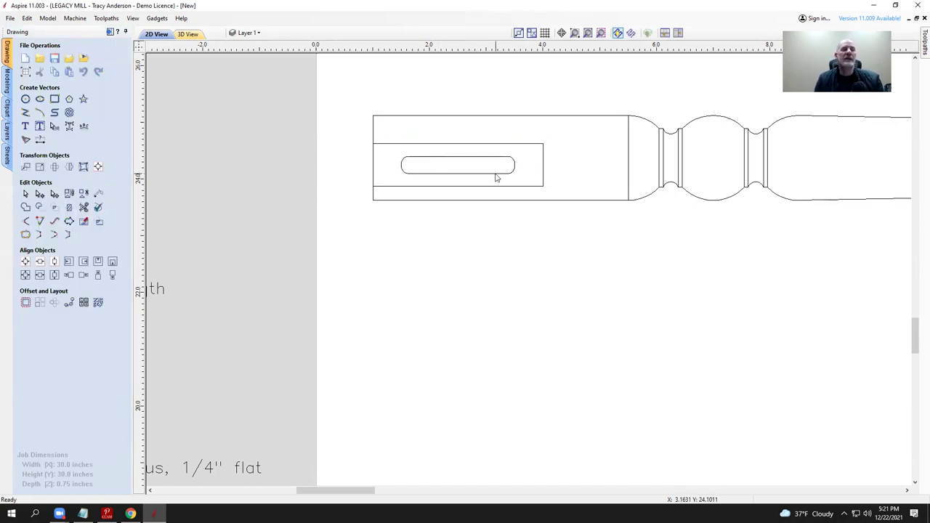
{"action": "scroll", "coordinate": [477, 175], "scroll_direction": "down", "scroll_amount": 3}
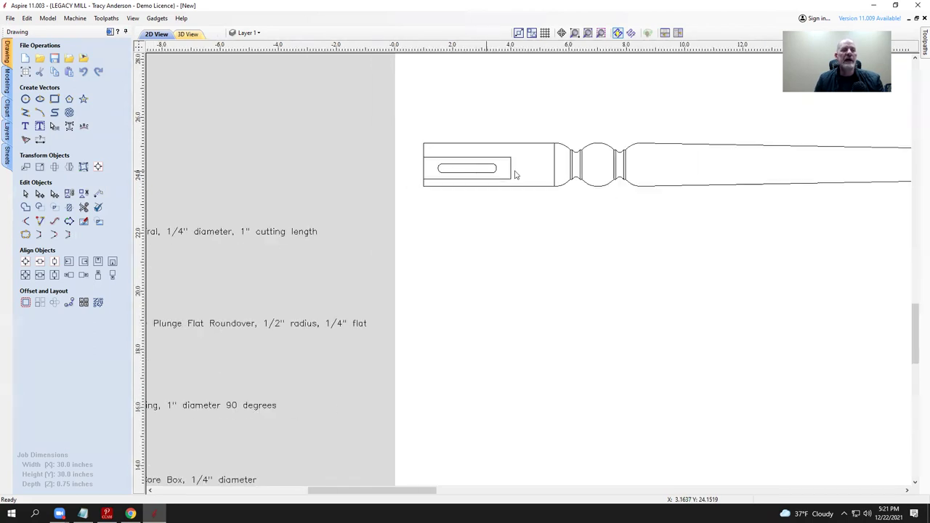
{"action": "scroll", "coordinate": [513, 170], "scroll_direction": "down", "scroll_amount": 3}
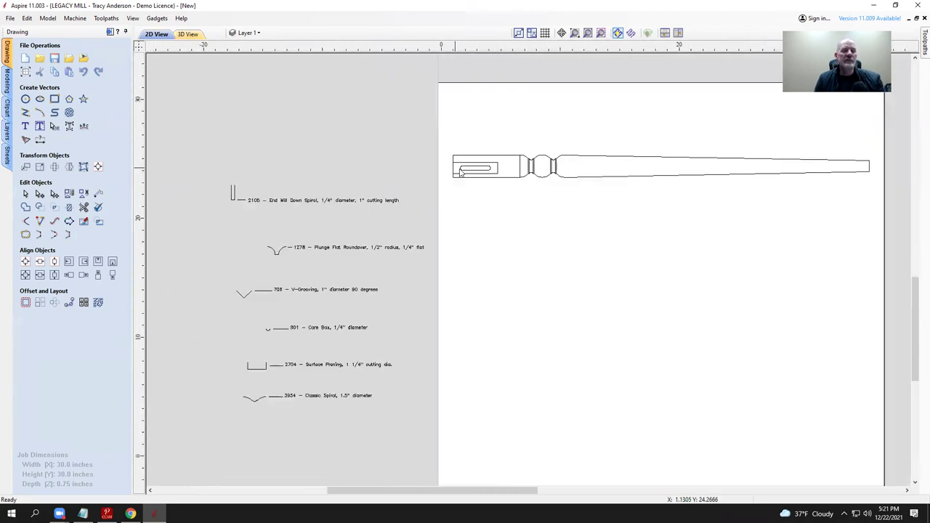
{"action": "scroll", "coordinate": [547, 180], "scroll_direction": "up", "scroll_amount": 3}
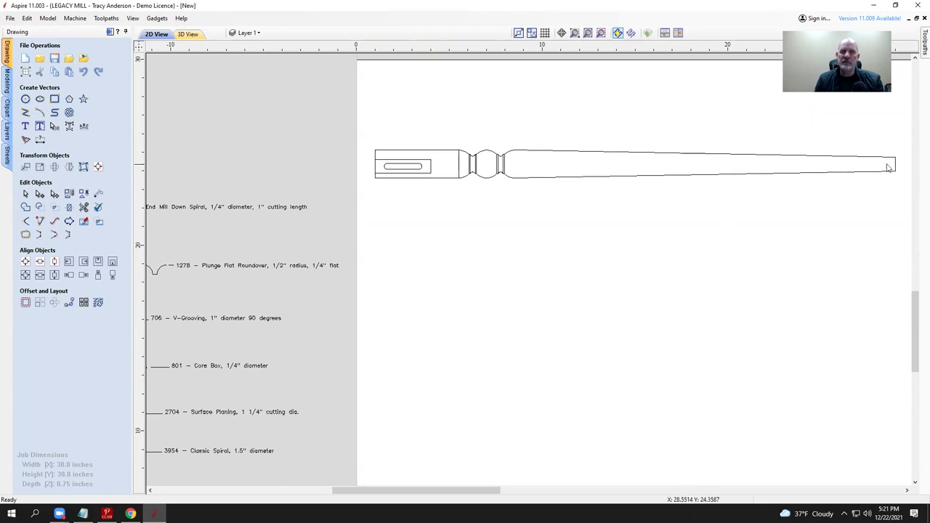
{"action": "scroll", "coordinate": [547, 172], "scroll_direction": "down", "scroll_amount": 3}
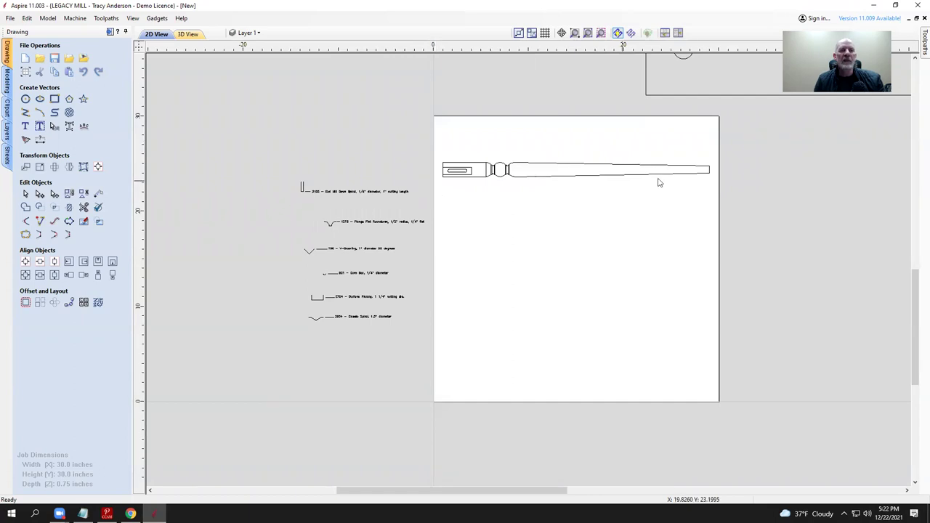
{"action": "scroll", "coordinate": [713, 170], "scroll_direction": "up", "scroll_amount": 6}
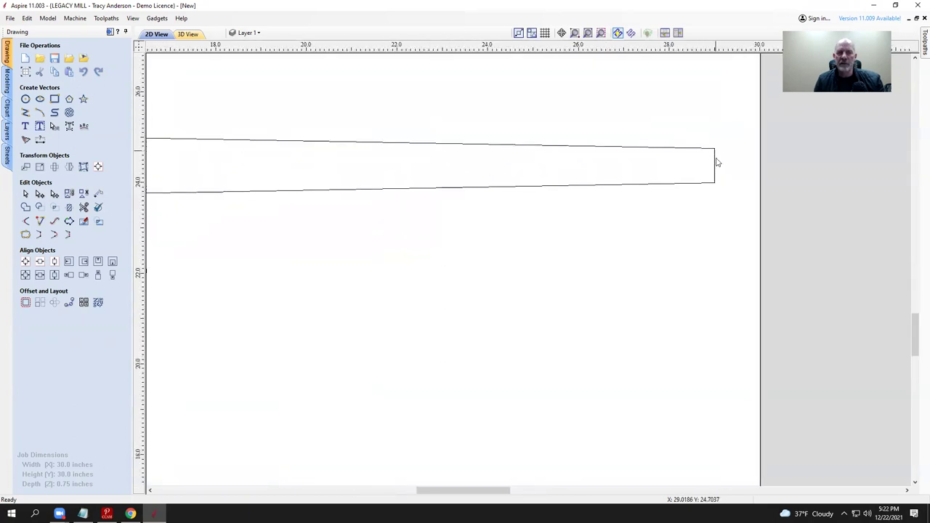
{"action": "scroll", "coordinate": [716, 162], "scroll_direction": "down", "scroll_amount": 6}
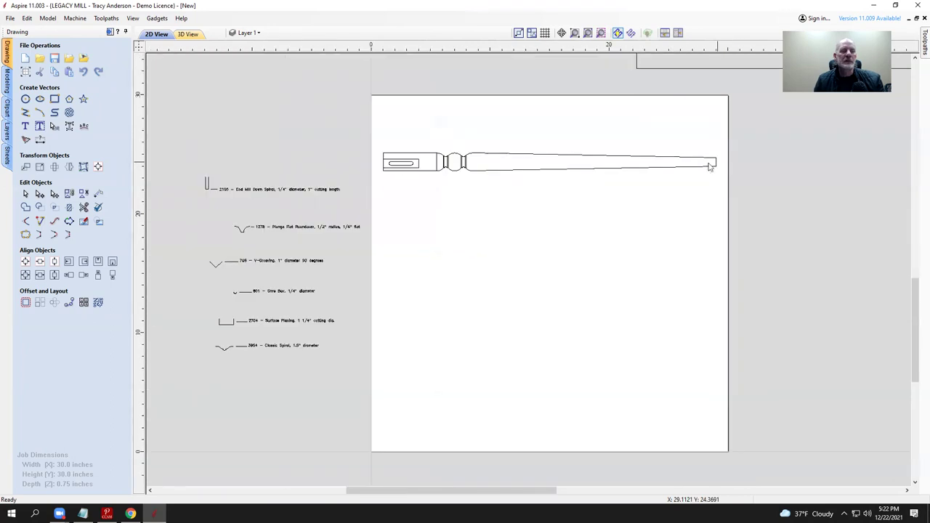
{"action": "scroll", "coordinate": [429, 164], "scroll_direction": "up", "scroll_amount": 2}
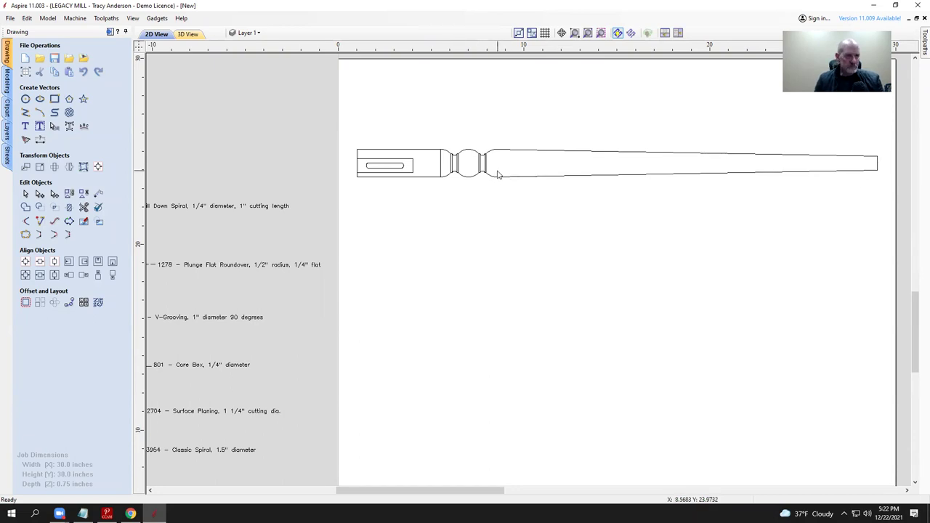
{"action": "scroll", "coordinate": [498, 175], "scroll_direction": "down", "scroll_amount": 2}
{"action": "left_click_drag", "start_coordinate": [411, 187], "coordinate": [681, 156]}
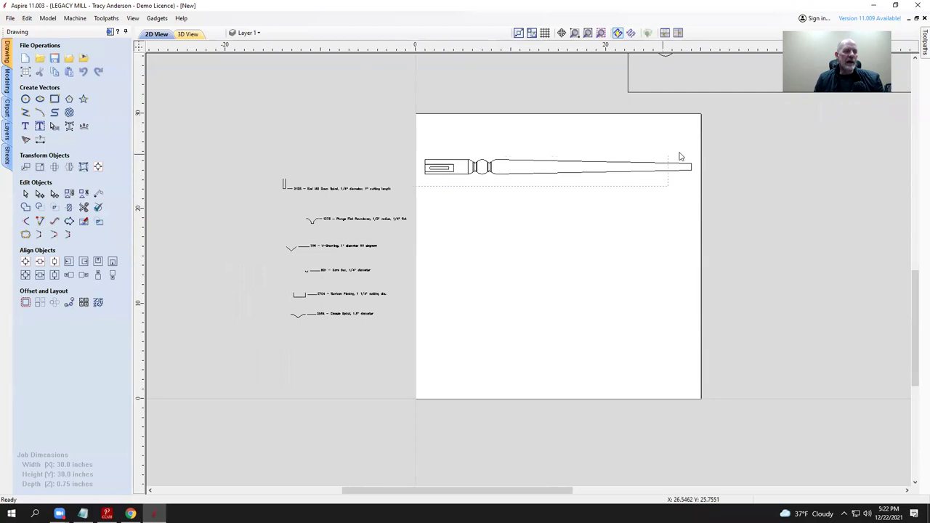
{"action": "left_click_drag", "start_coordinate": [740, 141], "coordinate": [740, 142]}
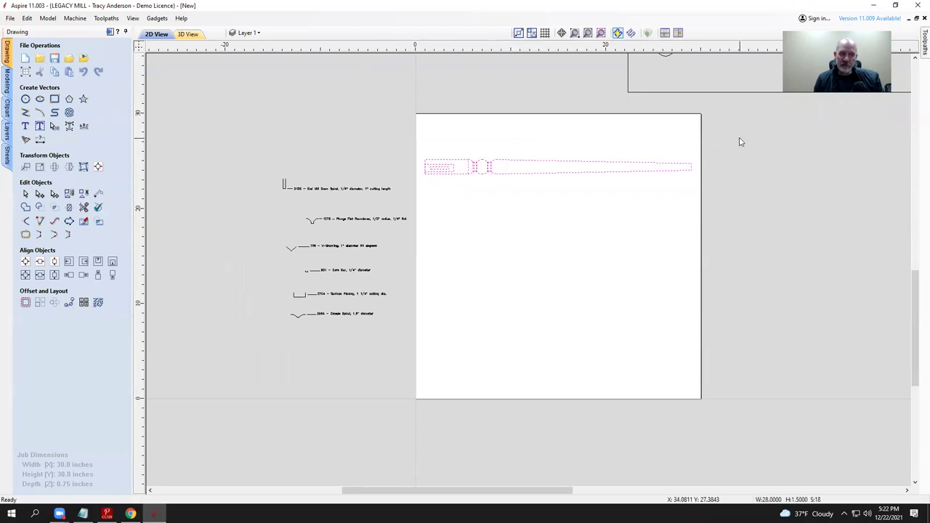
{"action": "left_click", "coordinate": [691, 162]}
{"action": "left_click_drag", "start_coordinate": [524, 163], "coordinate": [249, 137]}
{"action": "scroll", "coordinate": [423, 264], "scroll_direction": "down", "scroll_amount": 2}
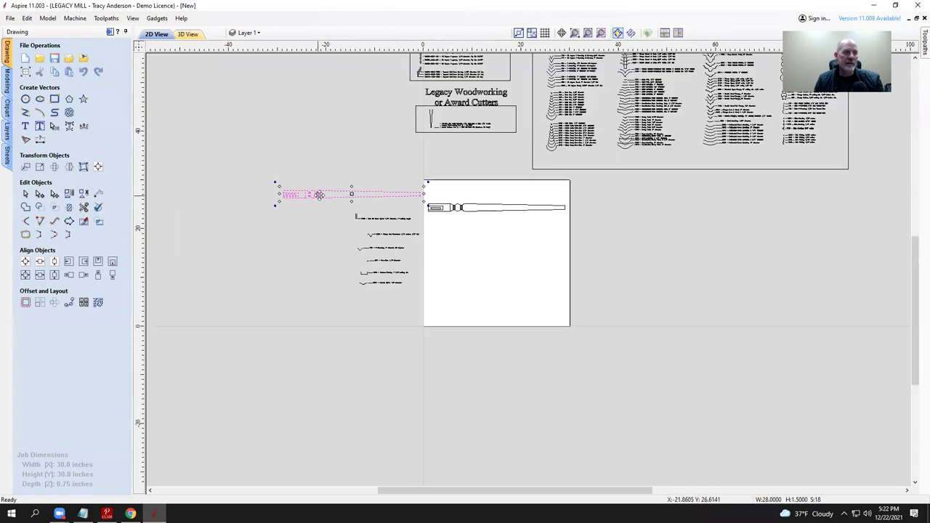
{"action": "left_click", "coordinate": [480, 237]}
{"action": "scroll", "coordinate": [434, 223], "scroll_direction": "up", "scroll_amount": 1}
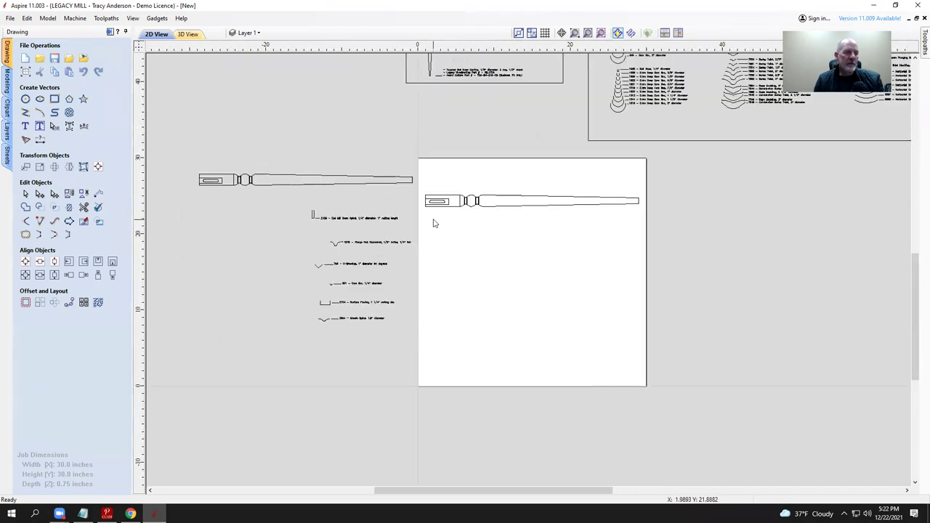
{"action": "left_click_drag", "start_coordinate": [415, 219], "coordinate": [679, 181]}
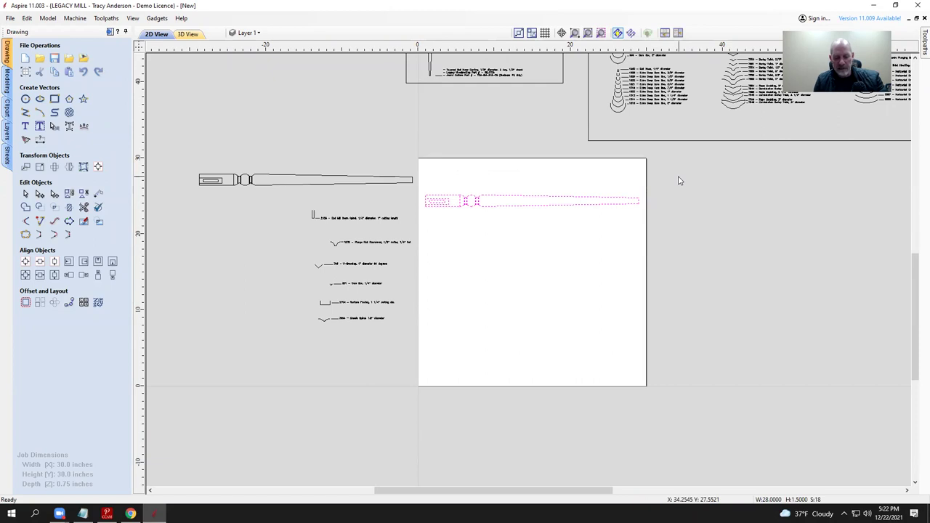
{"action": "scroll", "coordinate": [680, 181], "scroll_direction": "up", "scroll_amount": 1}
{"action": "key", "text": "ctrl+r"}
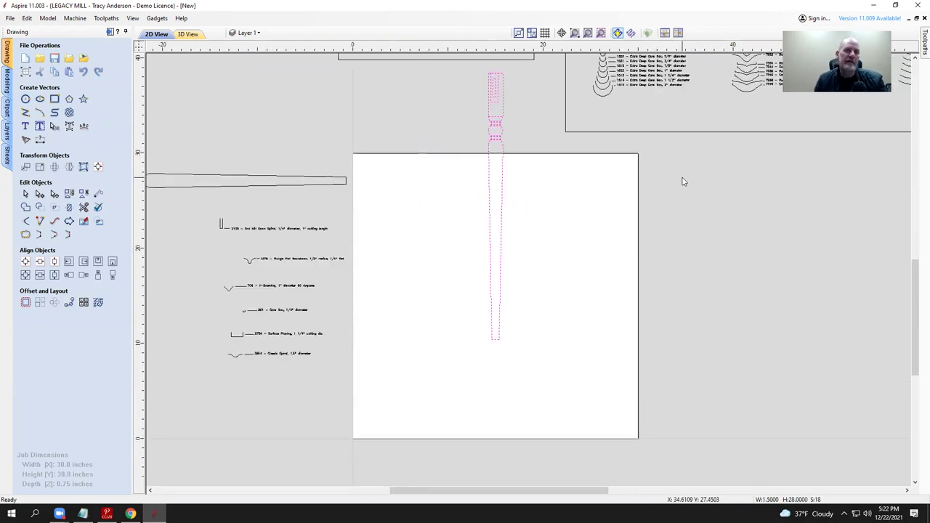
{"action": "key", "text": "ctrl+r"}
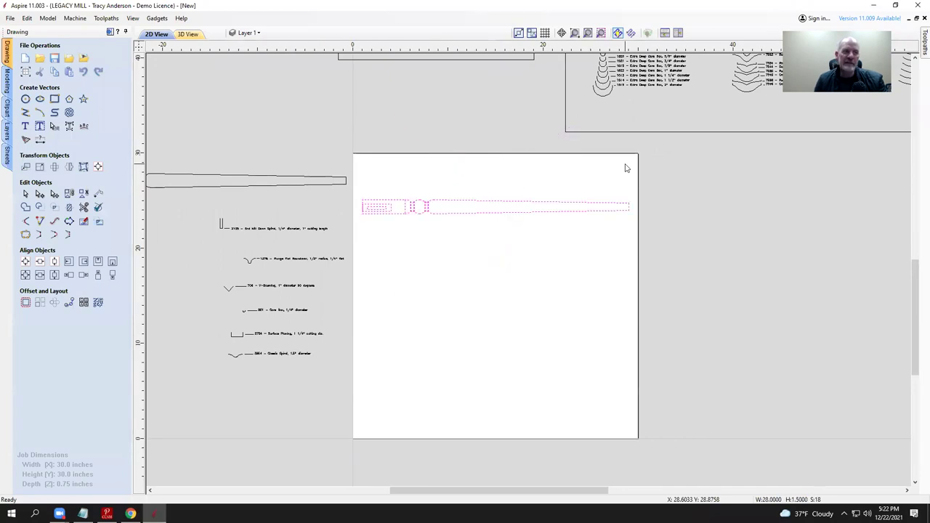
{"action": "key", "text": "ctrl+z"}
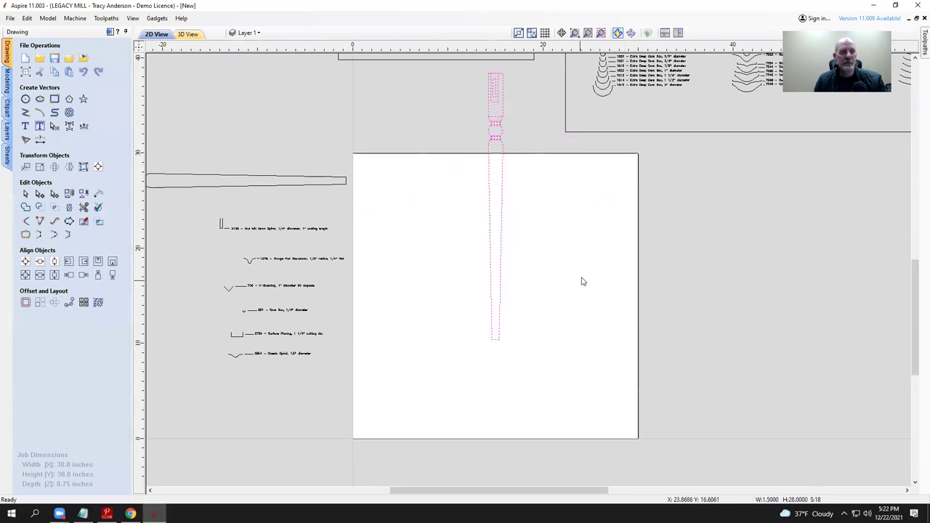
{"action": "left_click", "coordinate": [55, 263]}
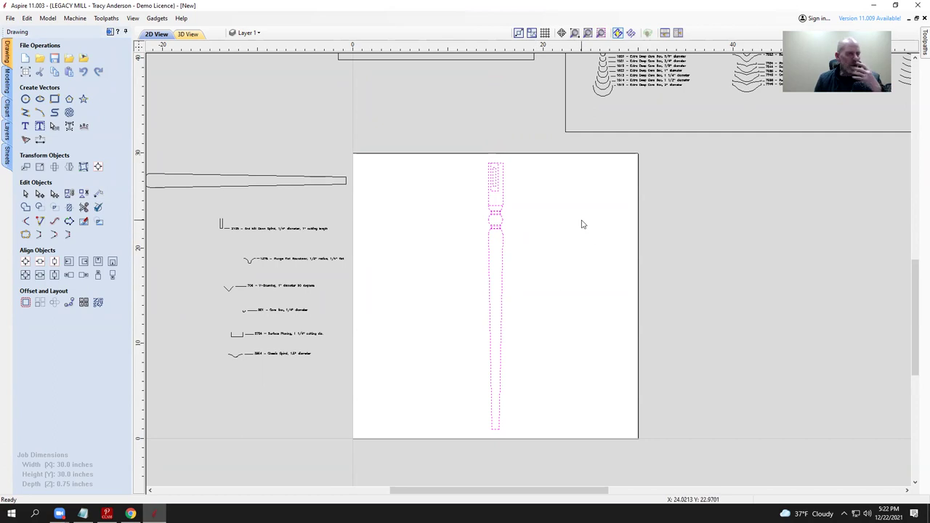
{"action": "left_click", "coordinate": [461, 224]}
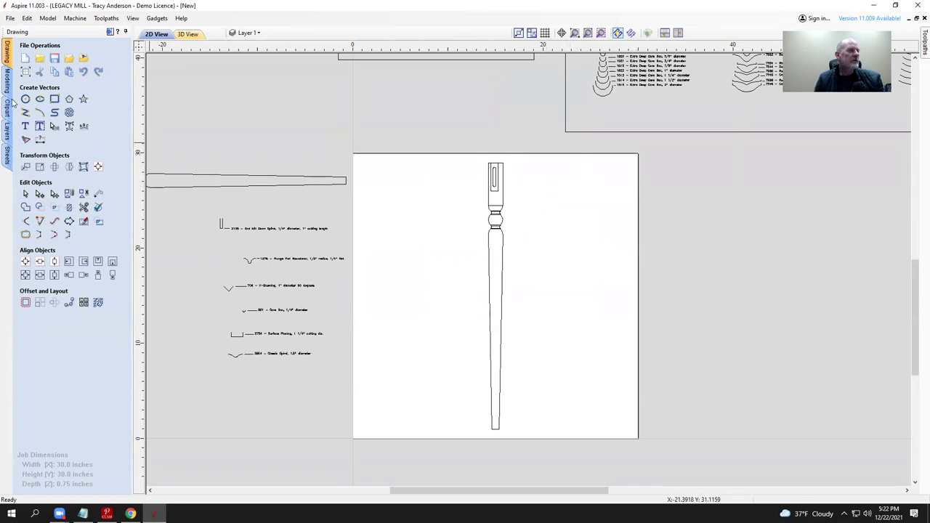
Step: Draw a 12 × 0.75 inch rectangle starting at the top of the turned leg
{"action": "left_click", "coordinate": [55, 100]}
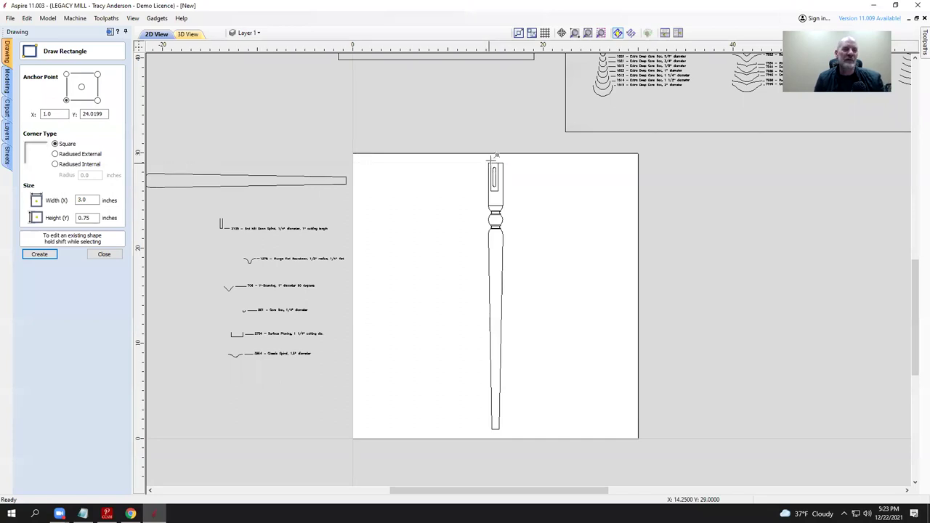
{"action": "left_click", "coordinate": [487, 162]}
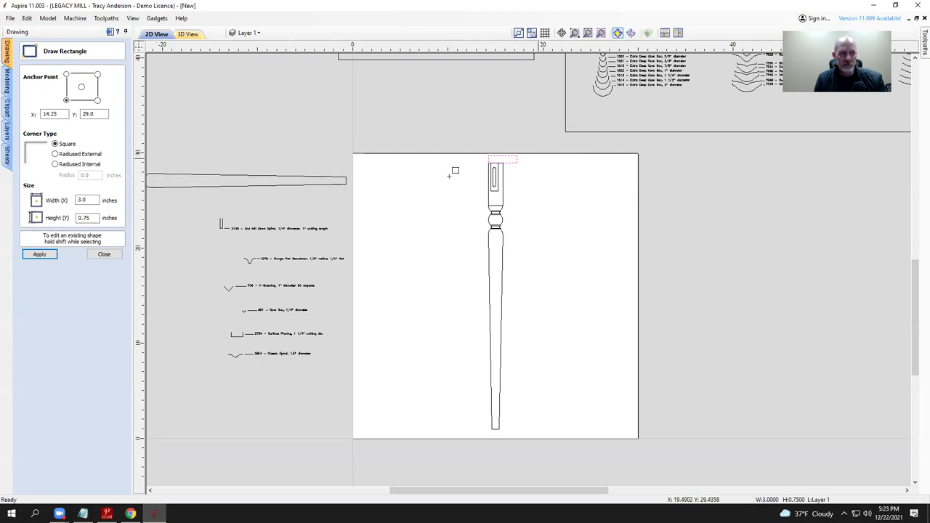
{"action": "double_click", "coordinate": [82, 200]}
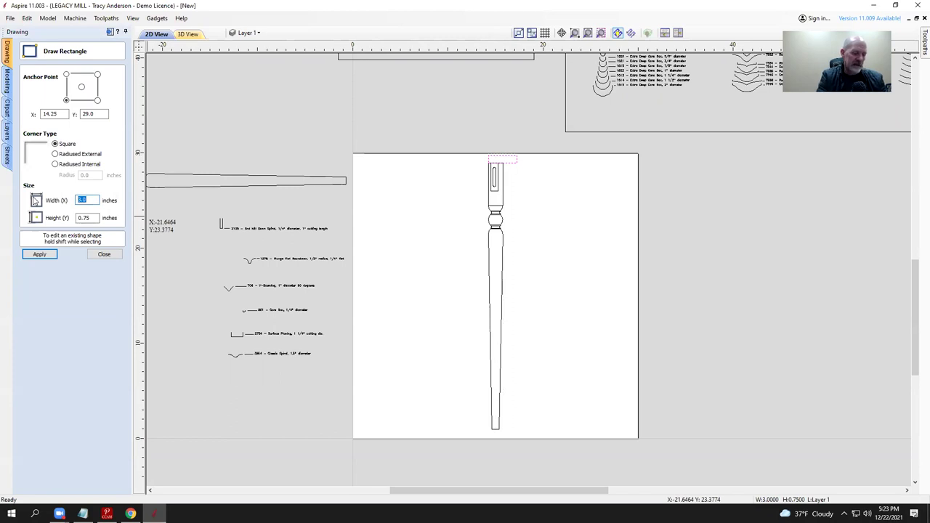
{"action": "type", "text": "12"}
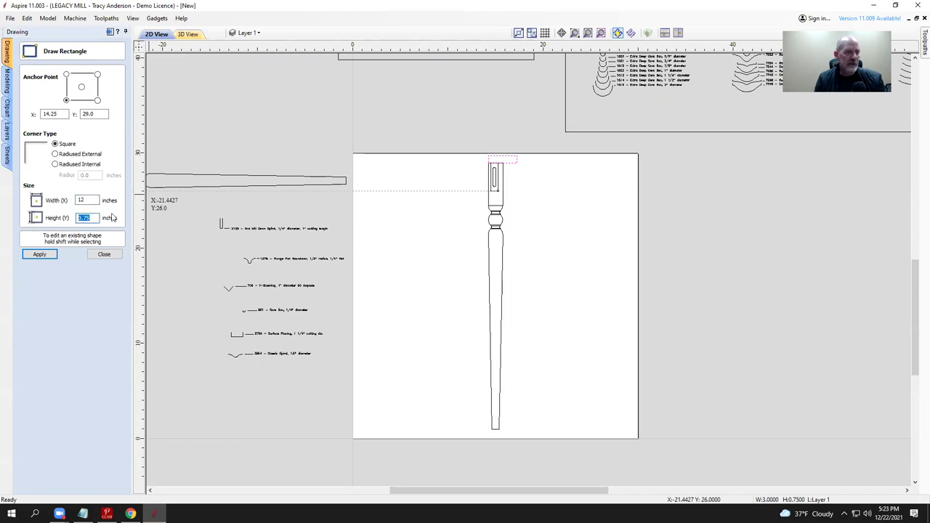
{"action": "left_click", "coordinate": [40, 254]}
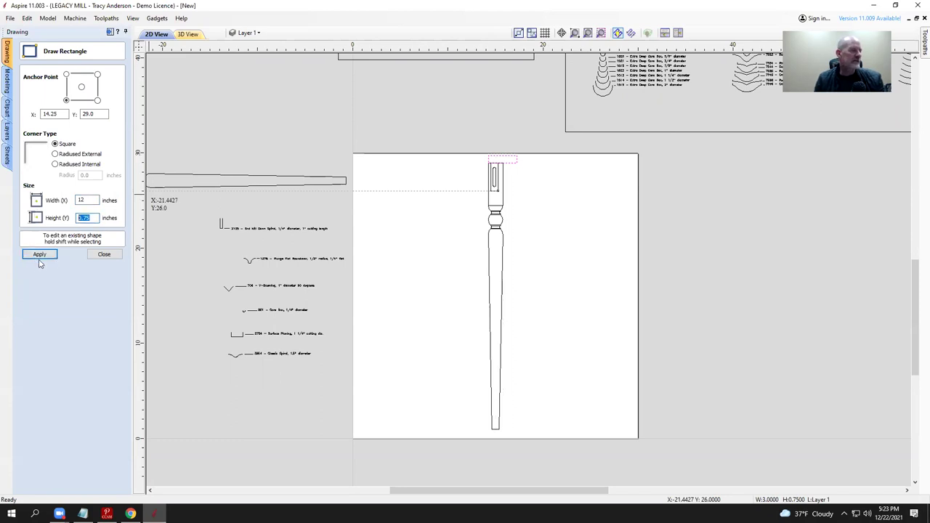
{"action": "left_click", "coordinate": [104, 255]}
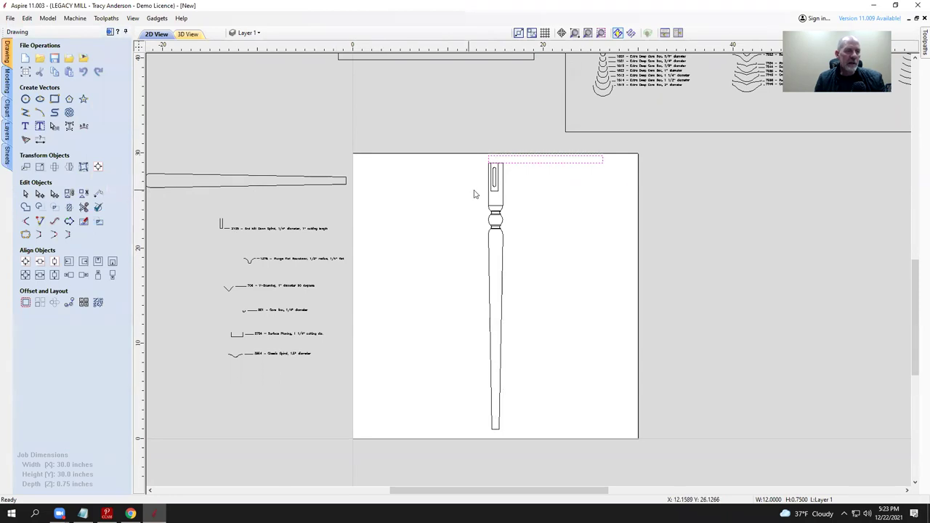
Step: Shift the 12-inch rail rectangle 0.75 inch left with a relative X move of -0.75
{"action": "scroll", "coordinate": [499, 172], "scroll_direction": "up", "scroll_amount": 2}
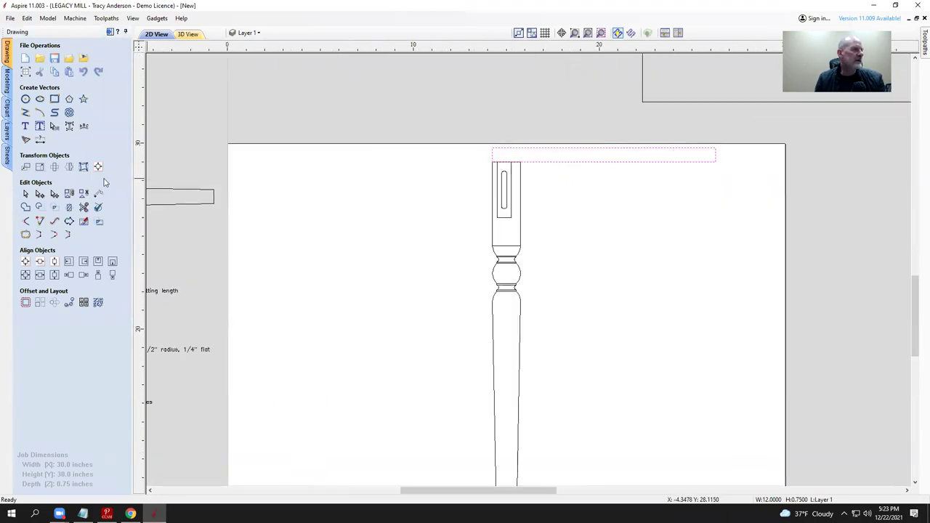
{"action": "left_click", "coordinate": [26, 168]}
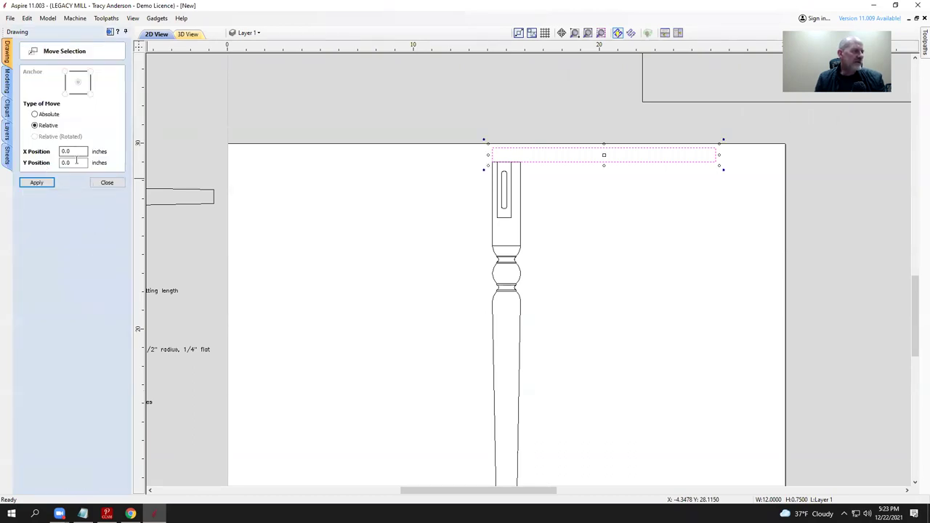
{"action": "double_click", "coordinate": [69, 151]}
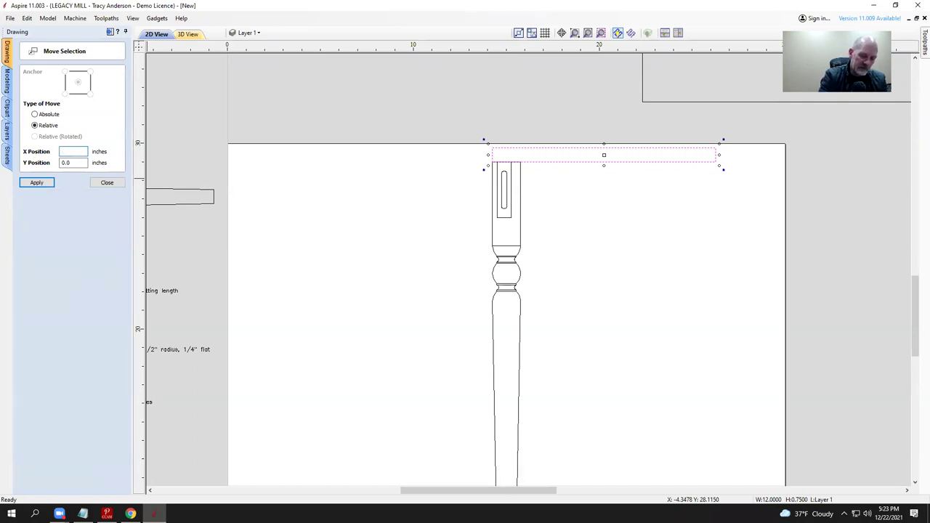
{"action": "type", "text": "-.75"}
{"action": "key", "text": "Return"}
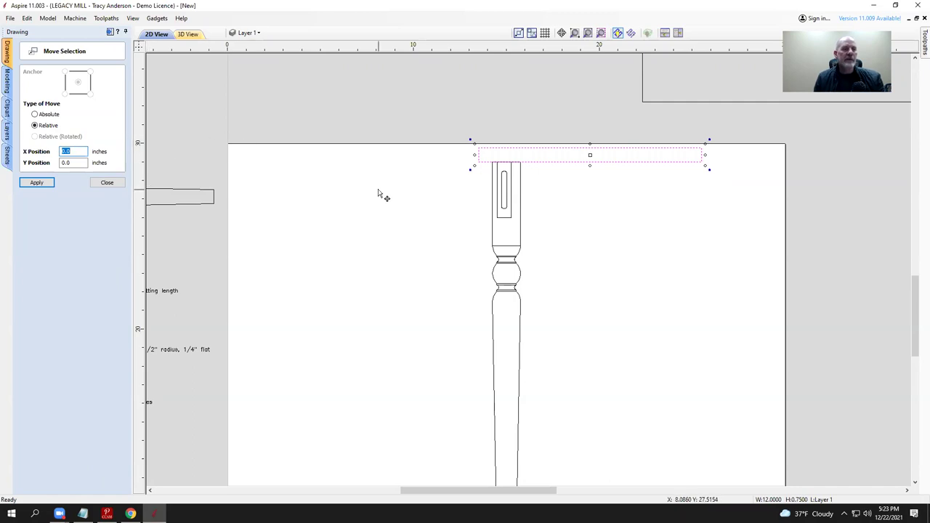
{"action": "scroll", "coordinate": [386, 193], "scroll_direction": "down", "scroll_amount": 2}
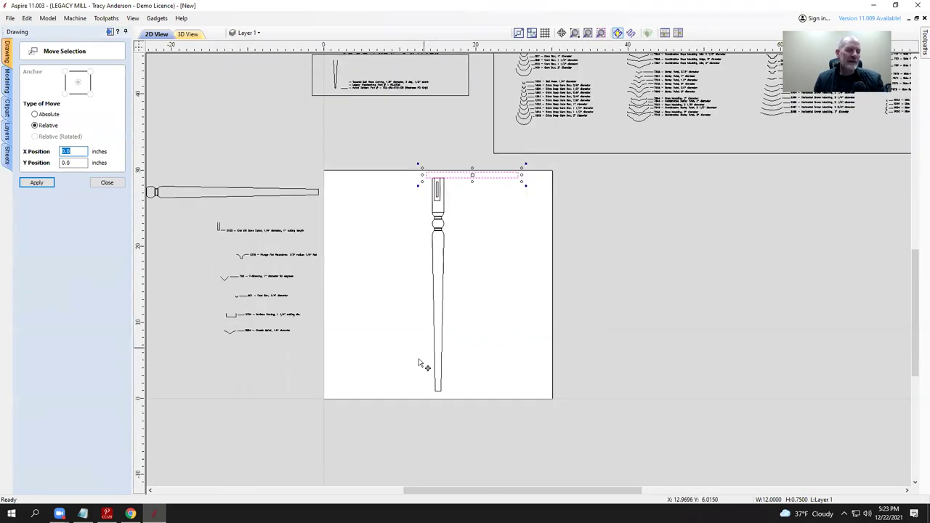
{"action": "left_click", "coordinate": [109, 182]}
Step: Select the small slot outline at the top of the turned leg
{"action": "left_click_drag", "start_coordinate": [412, 401], "coordinate": [457, 178]}
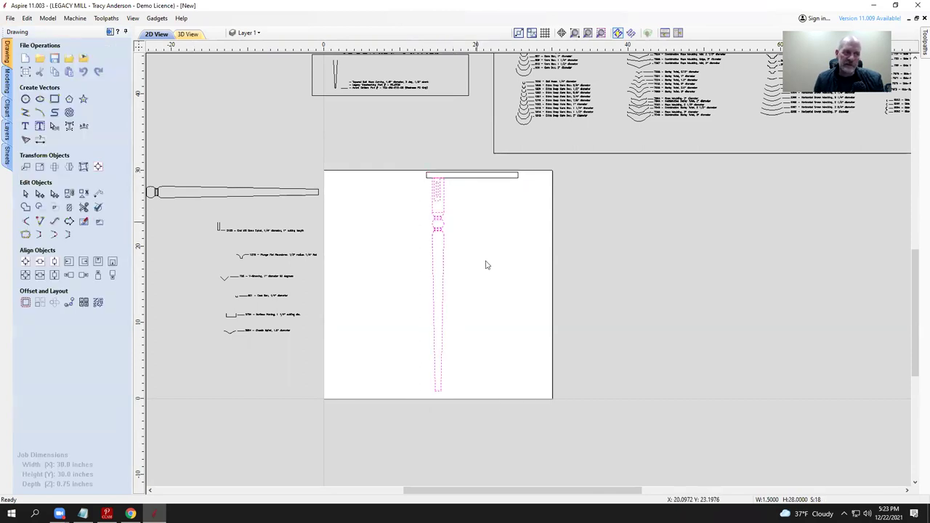
{"action": "scroll", "coordinate": [445, 284], "scroll_direction": "up", "scroll_amount": 3}
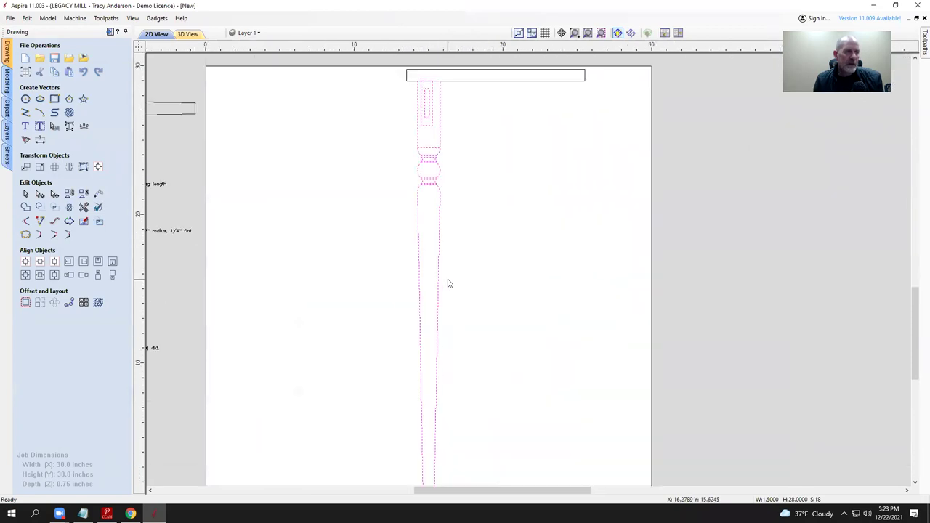
{"action": "scroll", "coordinate": [460, 200], "scroll_direction": "down", "scroll_amount": 3}
{"action": "left_click", "coordinate": [432, 191]}
{"action": "scroll", "coordinate": [448, 189], "scroll_direction": "up", "scroll_amount": 2}
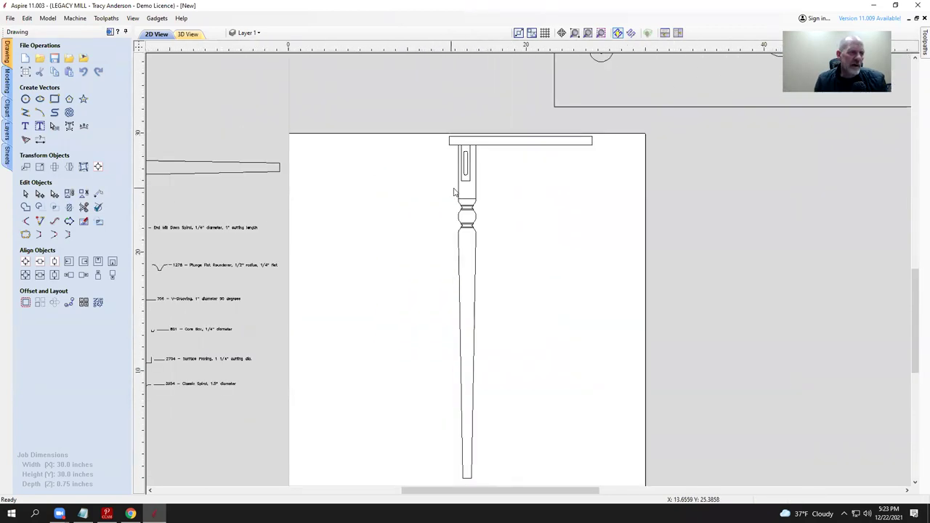
{"action": "left_click_drag", "start_coordinate": [444, 188], "coordinate": [488, 150]}
Step: Delete the slot outline from the top of the leg
{"action": "key", "text": "Delete"}
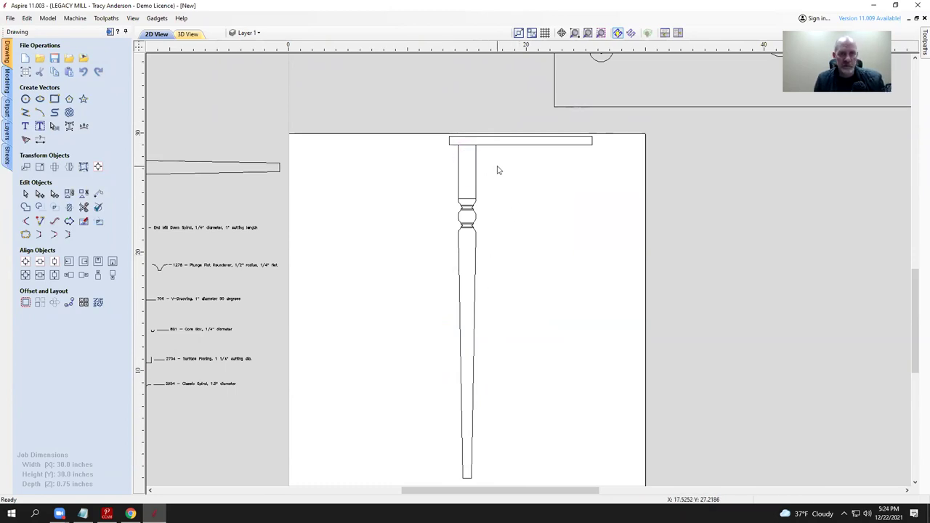
{"action": "scroll", "coordinate": [507, 292], "scroll_direction": "down", "scroll_amount": 2}
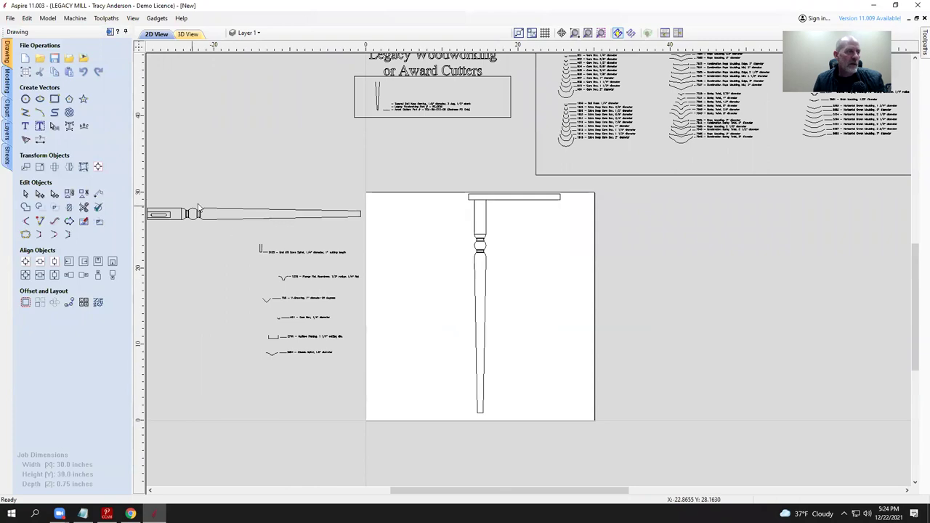
{"action": "scroll", "coordinate": [198, 208], "scroll_direction": "down", "scroll_amount": 2}
{"action": "scroll", "coordinate": [191, 210], "scroll_direction": "up", "scroll_amount": 5}
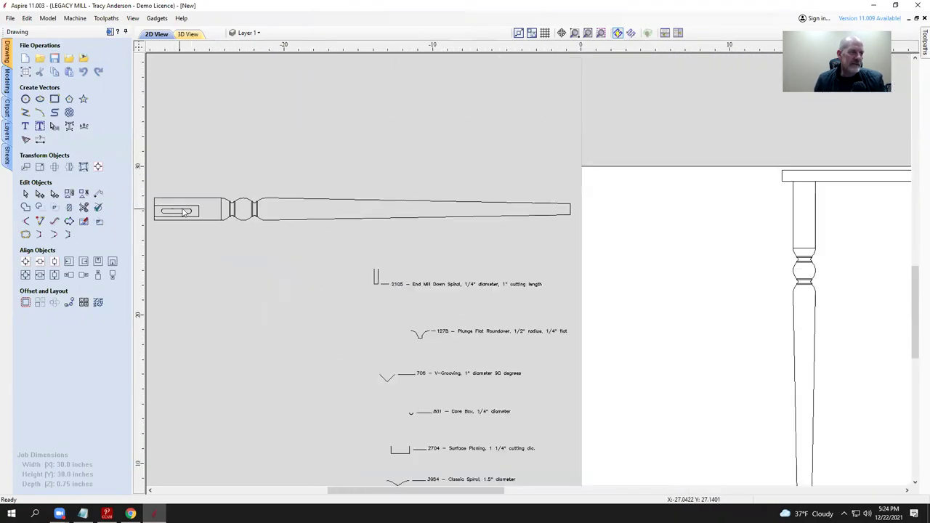
{"action": "scroll", "coordinate": [190, 211], "scroll_direction": "down", "scroll_amount": 2}
{"action": "scroll", "coordinate": [193, 209], "scroll_direction": "up", "scroll_amount": 5}
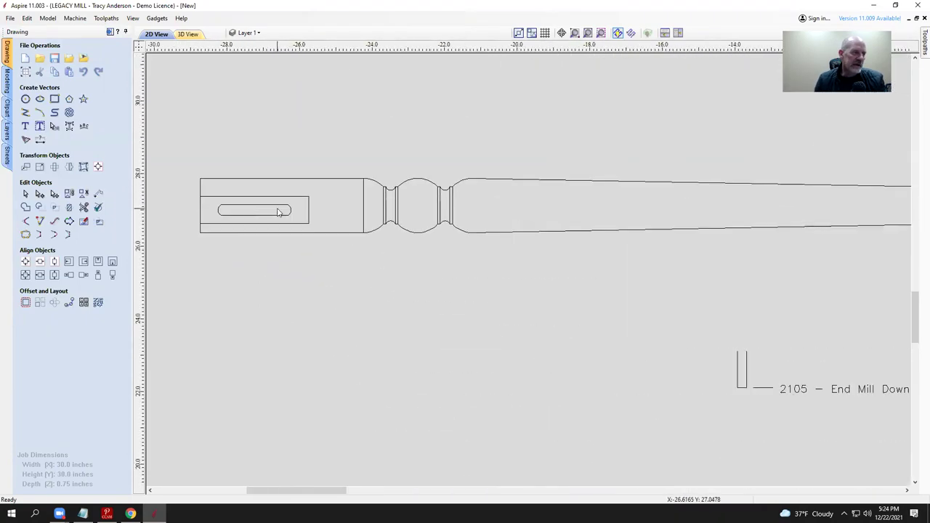
{"action": "scroll", "coordinate": [440, 239], "scroll_direction": "down", "scroll_amount": 6}
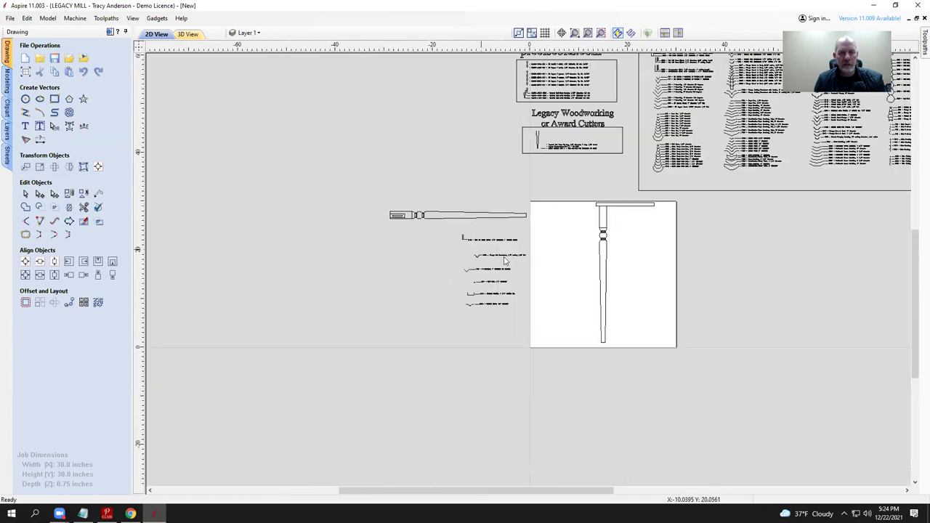
{"action": "scroll", "coordinate": [638, 235], "scroll_direction": "up", "scroll_amount": 2}
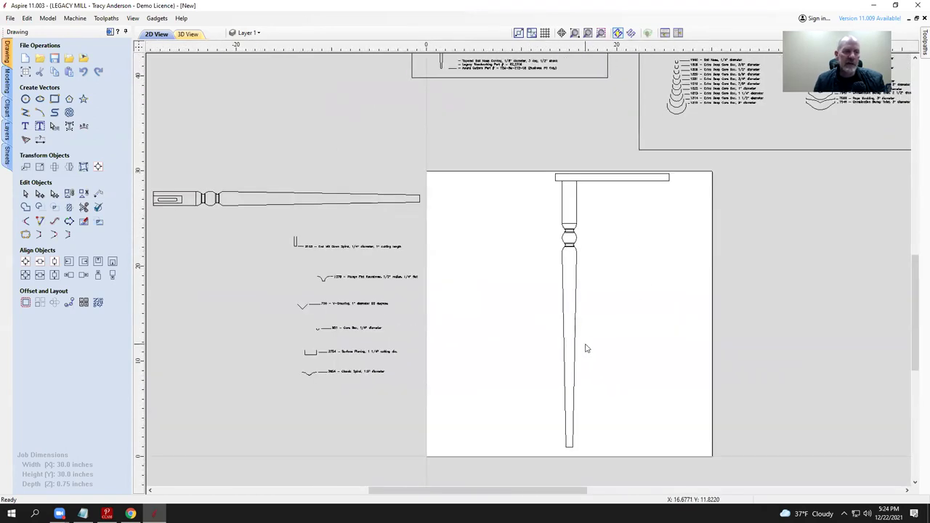
Step: Copy the turned leg to the rail's right end and shift it 0.75 inch left
{"action": "left_click_drag", "start_coordinate": [541, 463], "coordinate": [607, 183]}
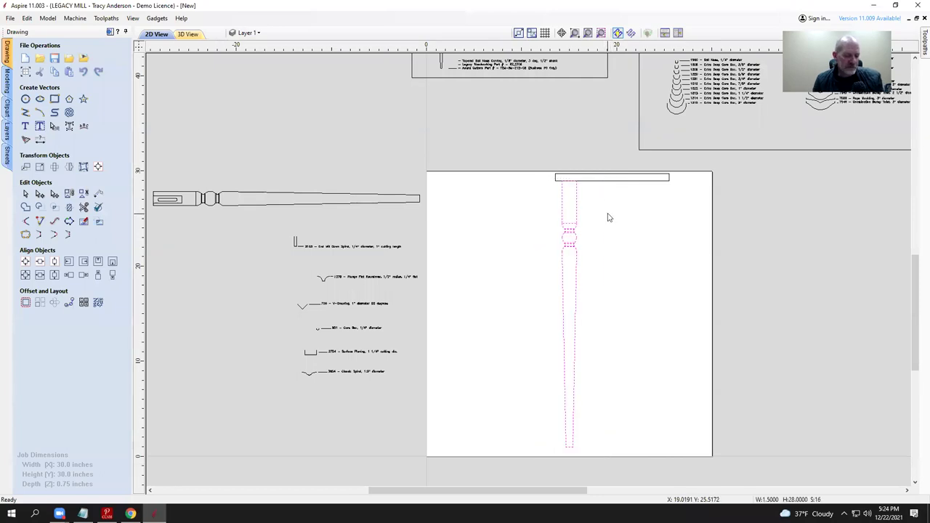
{"action": "left_click_drag", "start_coordinate": [576, 178], "coordinate": [666, 179]}
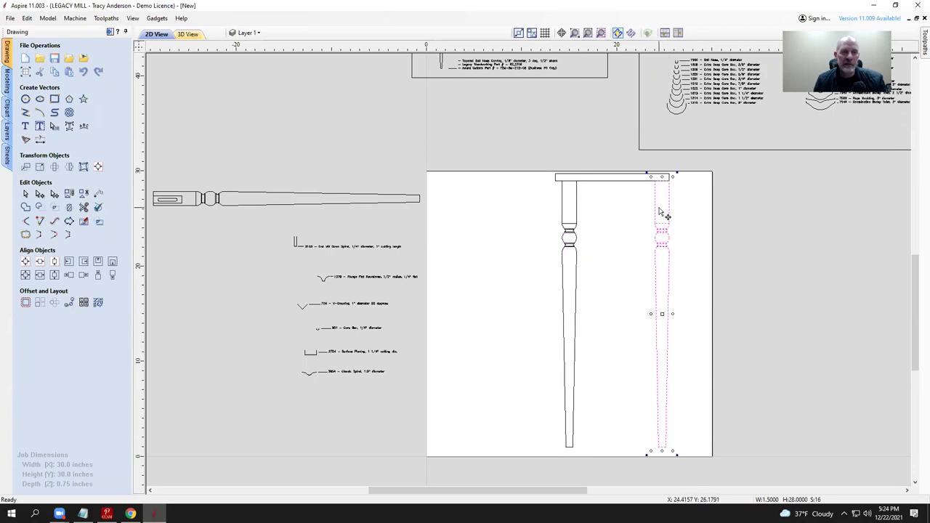
{"action": "scroll", "coordinate": [668, 193], "scroll_direction": "up", "scroll_amount": 4}
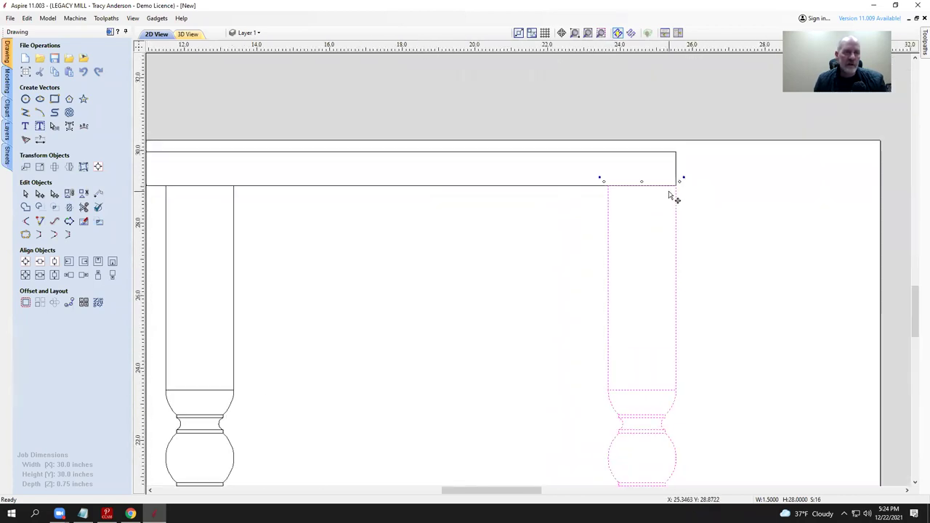
{"action": "scroll", "coordinate": [669, 195], "scroll_direction": "down", "scroll_amount": 1}
{"action": "left_click", "coordinate": [24, 166]}
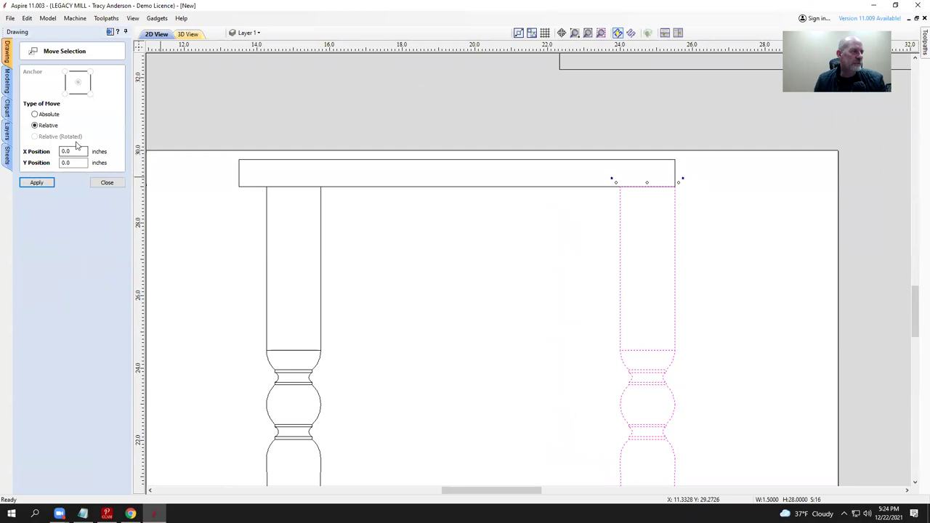
{"action": "left_click_drag", "start_coordinate": [77, 152], "coordinate": [50, 151]}
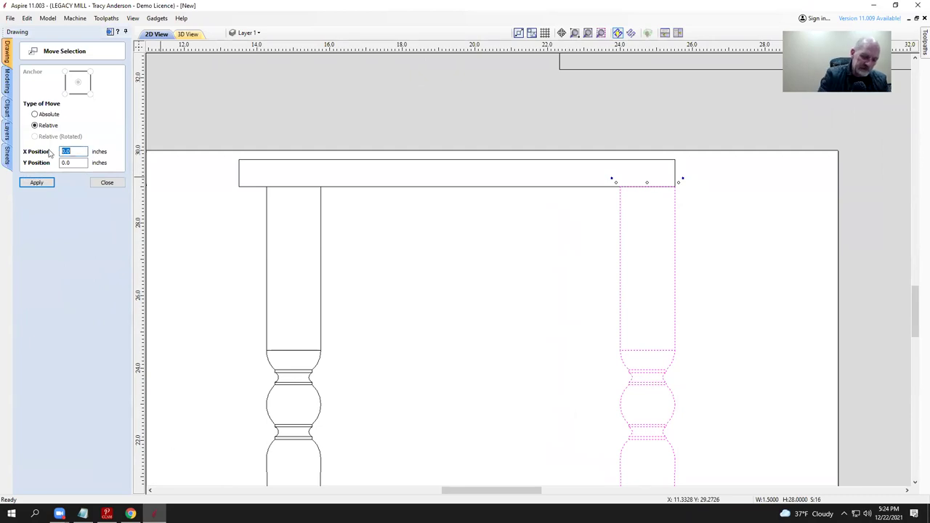
{"action": "type", "text": "-.75"}
{"action": "key", "text": "Return"}
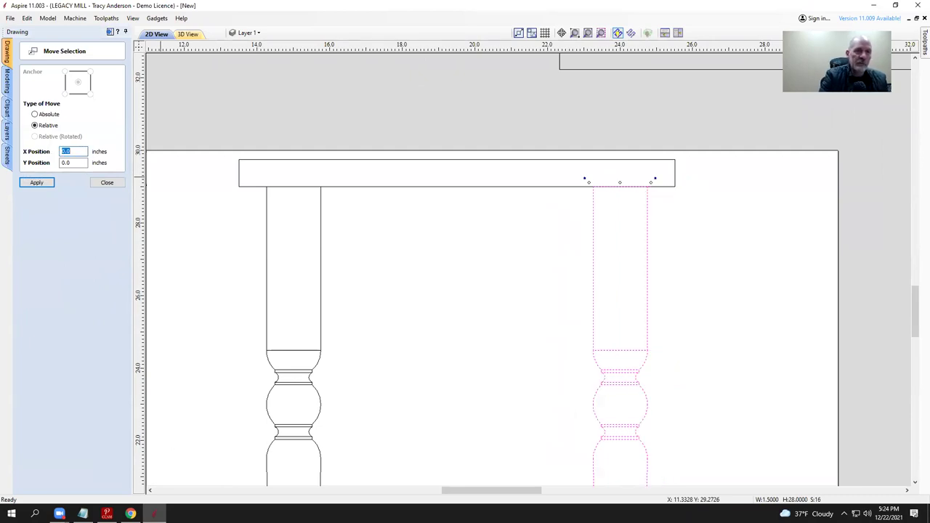
Step: Check each leg and zoom out to view the whole table elevation
{"action": "scroll", "coordinate": [411, 226], "scroll_direction": "down", "scroll_amount": 2}
{"action": "key", "text": "r"}
{"action": "scroll", "coordinate": [538, 218], "scroll_direction": "down", "scroll_amount": 2}
{"action": "left_click", "coordinate": [104, 254]}
{"action": "scroll", "coordinate": [473, 264], "scroll_direction": "down", "scroll_amount": 2}
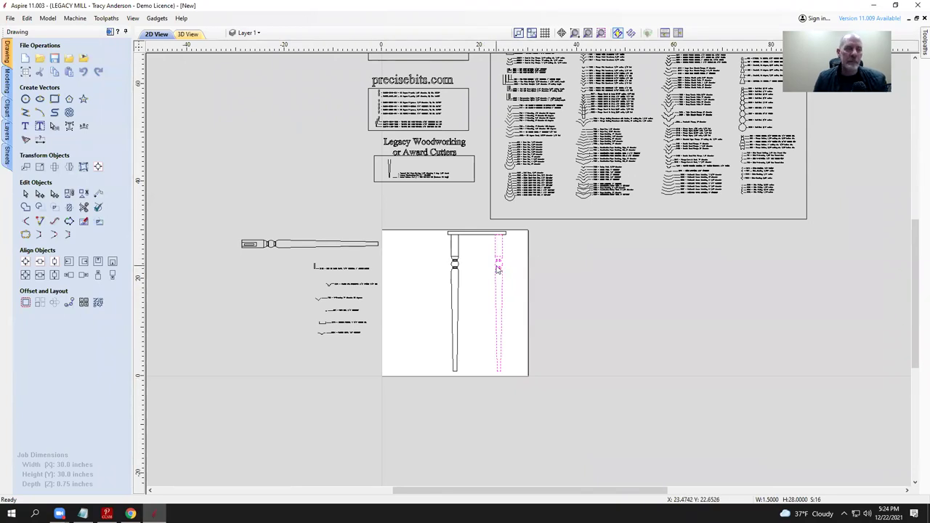
{"action": "scroll", "coordinate": [456, 268], "scroll_direction": "up", "scroll_amount": 3}
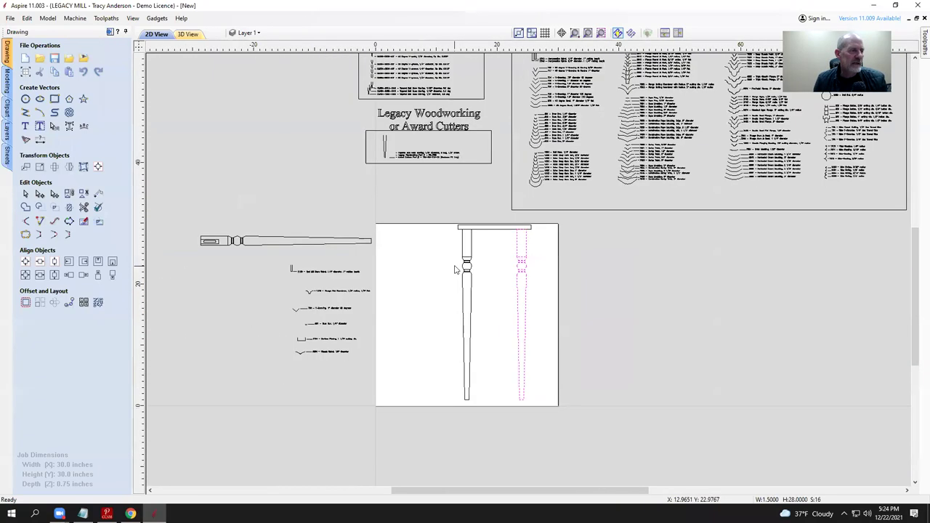
{"action": "scroll", "coordinate": [457, 262], "scroll_direction": "up", "scroll_amount": 3}
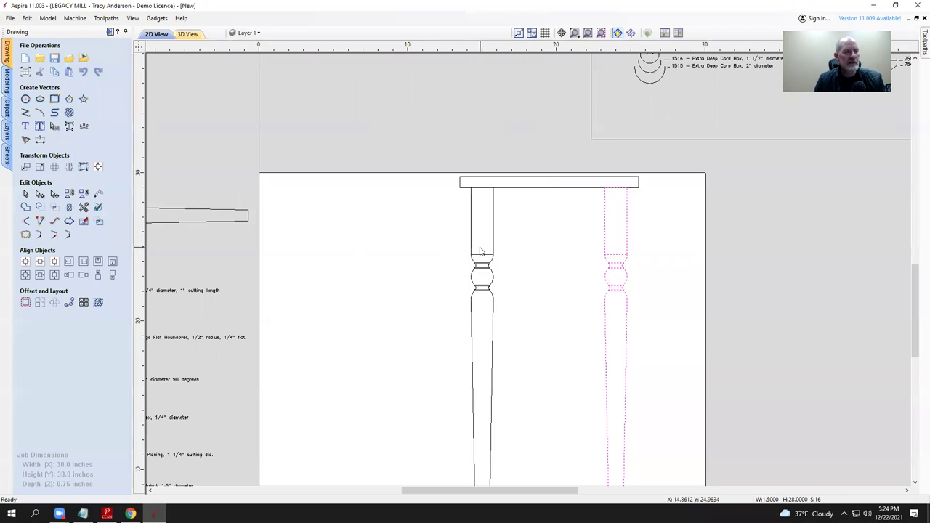
{"action": "left_click", "coordinate": [472, 230]}
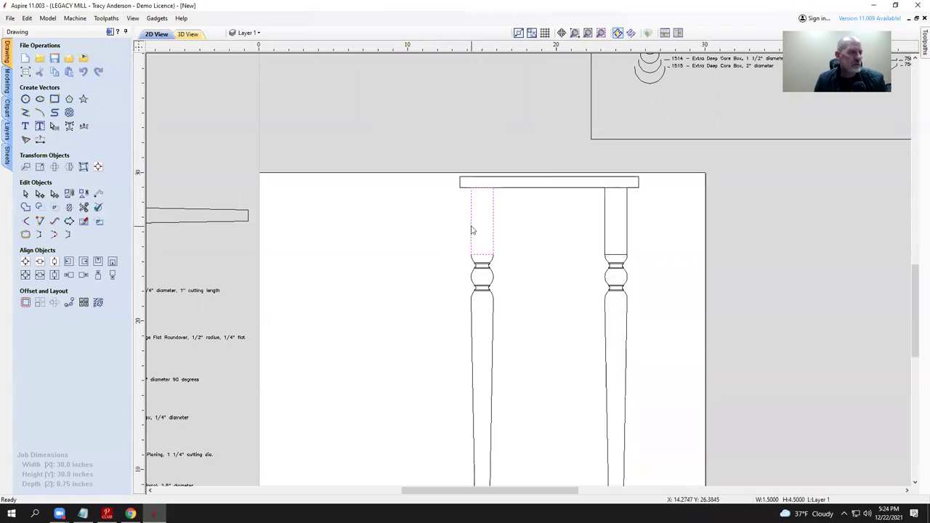
{"action": "left_click", "coordinate": [534, 218]}
{"action": "scroll", "coordinate": [535, 221], "scroll_direction": "down", "scroll_amount": 3}
{"action": "scroll", "coordinate": [536, 220], "scroll_direction": "down", "scroll_amount": 1}
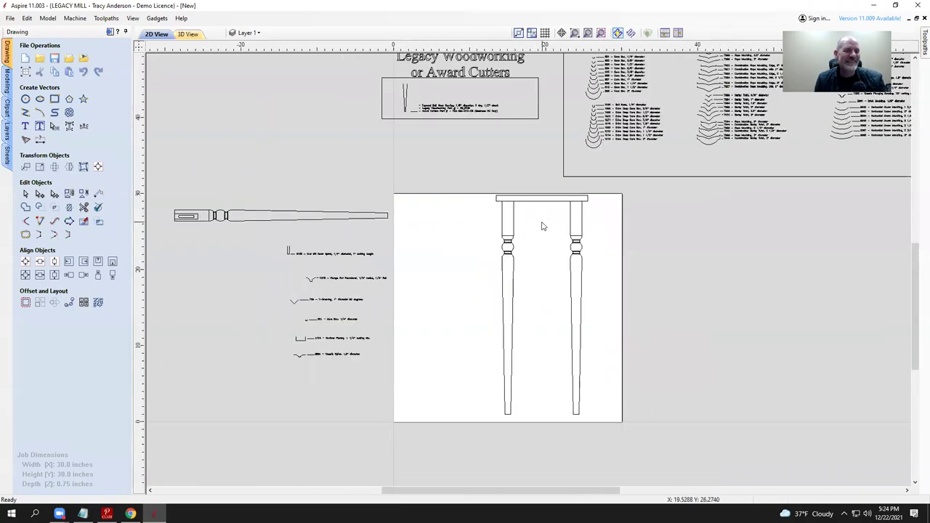
Step: Draw the apron rectangle between the legs, sized 7.5 × 4 inches
{"action": "left_click", "coordinate": [58, 103]}
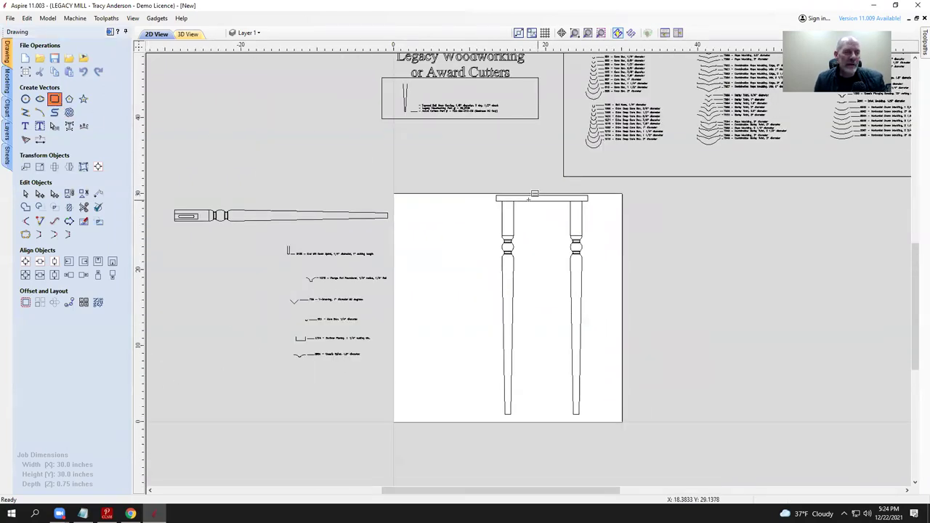
{"action": "left_click_drag", "start_coordinate": [515, 203], "coordinate": [572, 228]}
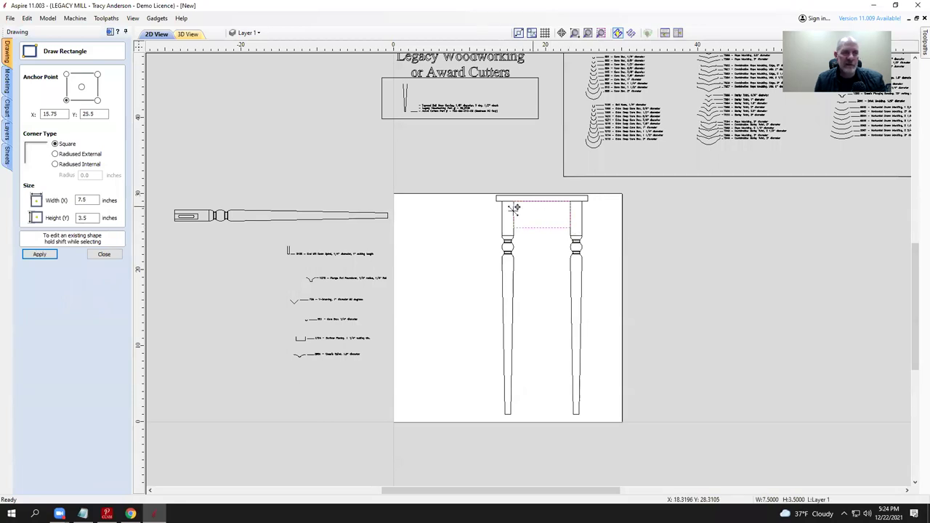
{"action": "double_click", "coordinate": [91, 199]}
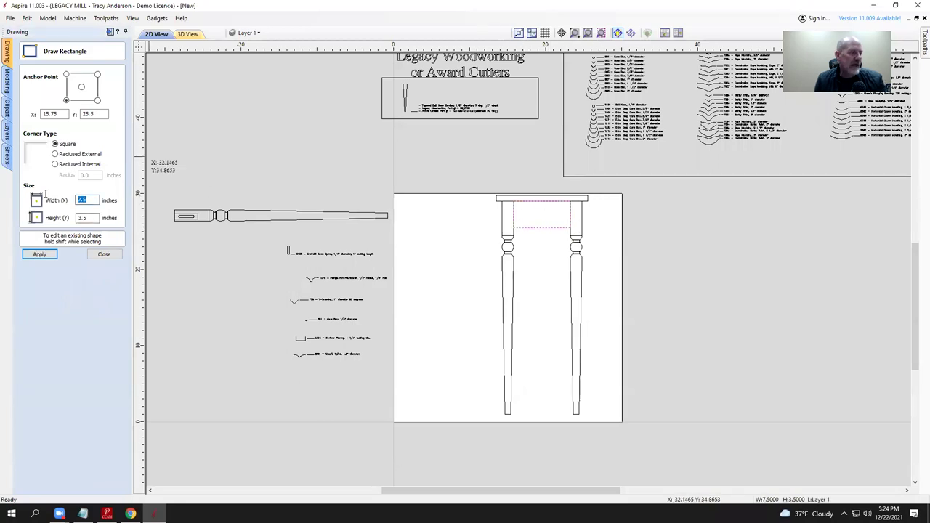
{"action": "double_click", "coordinate": [92, 217]}
{"action": "type", "text": "3"}
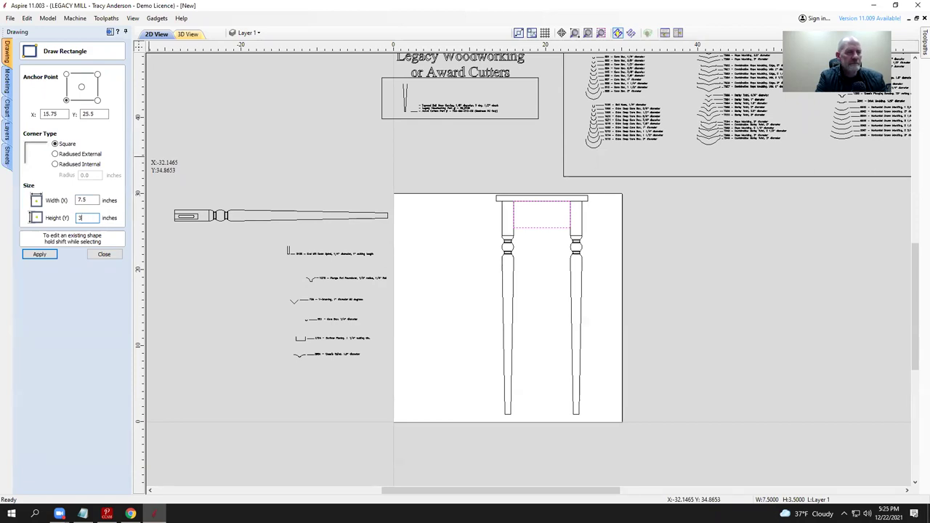
{"action": "key", "text": "Return"}
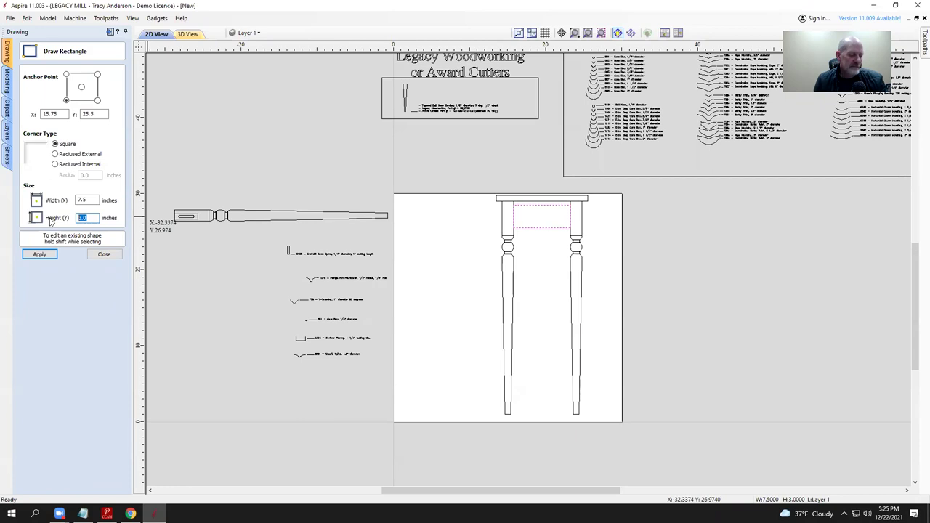
{"action": "left_click", "coordinate": [40, 254]}
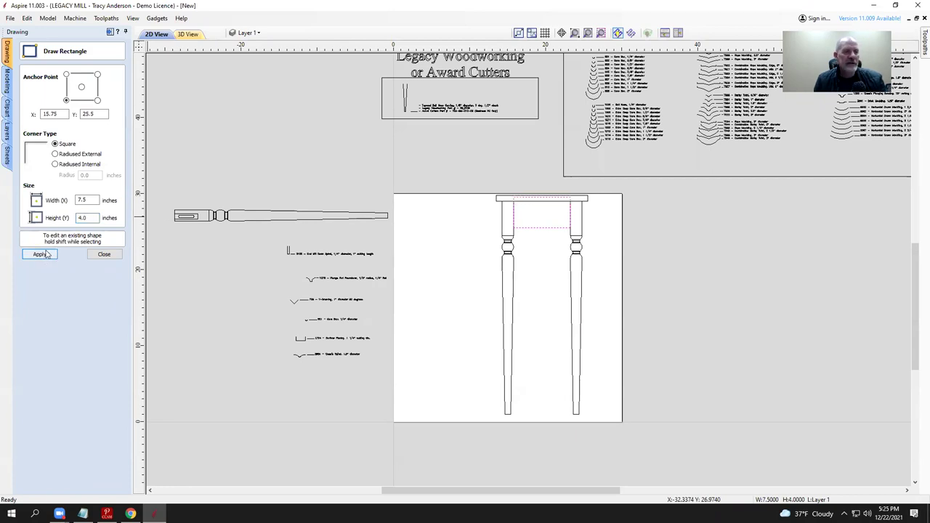
{"action": "scroll", "coordinate": [519, 234], "scroll_direction": "up", "scroll_amount": 2}
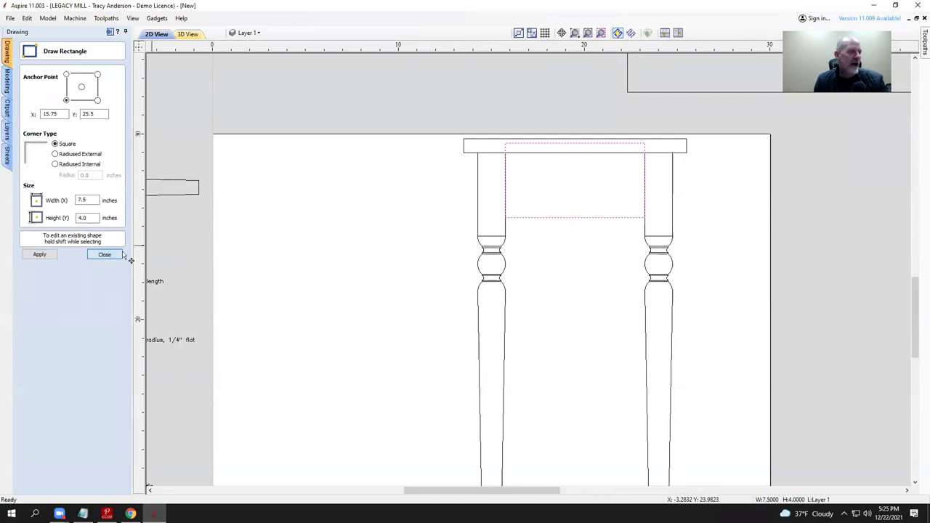
{"action": "left_click", "coordinate": [104, 254]}
Step: Drag the apron down beneath the table top and review its size values
{"action": "mouse_move", "coordinate": [507, 143]}
{"action": "left_mouse_down"}
{"action": "mouse_move", "coordinate": [509, 200]}
{"action": "mouse_move", "coordinate": [506, 153]}
{"action": "left_mouse_up"}
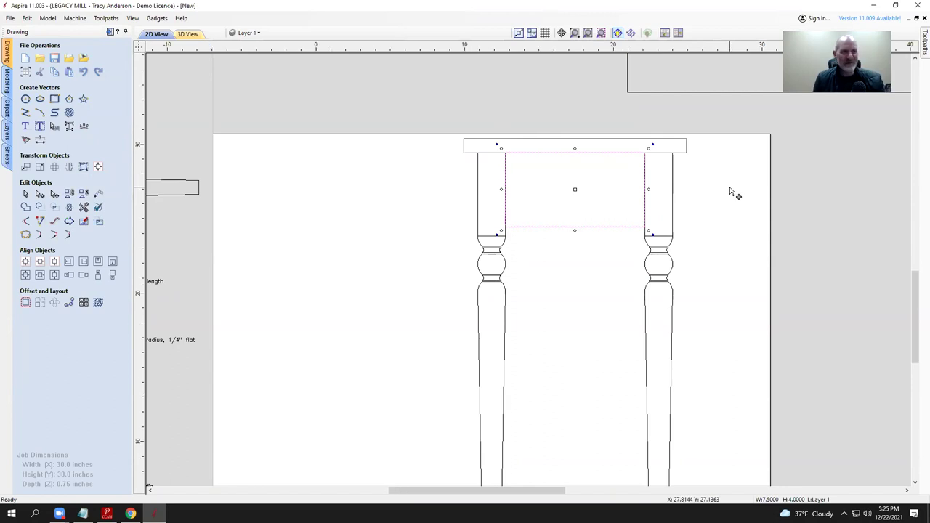
{"action": "scroll", "coordinate": [731, 193], "scroll_direction": "down", "scroll_amount": 2}
{"action": "scroll", "coordinate": [631, 198], "scroll_direction": "down", "scroll_amount": 2}
{"action": "scroll", "coordinate": [644, 195], "scroll_direction": "up", "scroll_amount": 3}
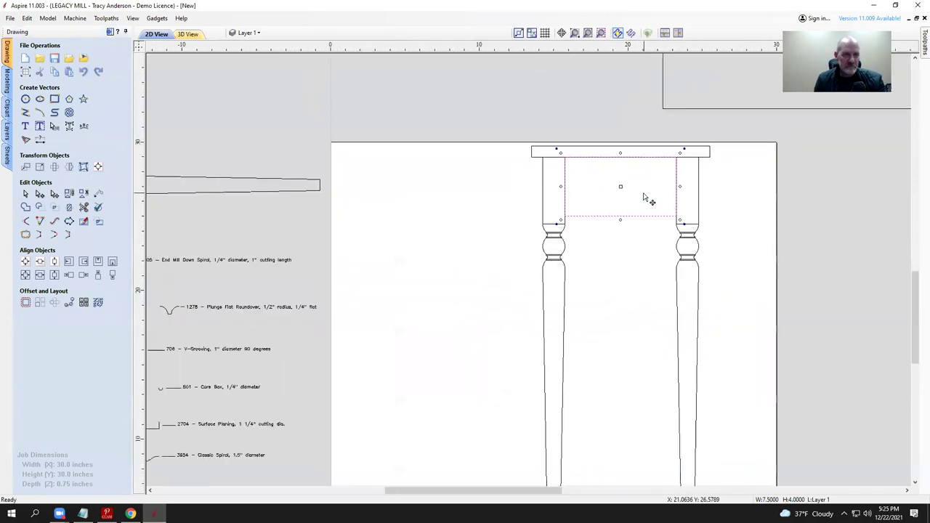
{"action": "double_click", "coordinate": [614, 207]}
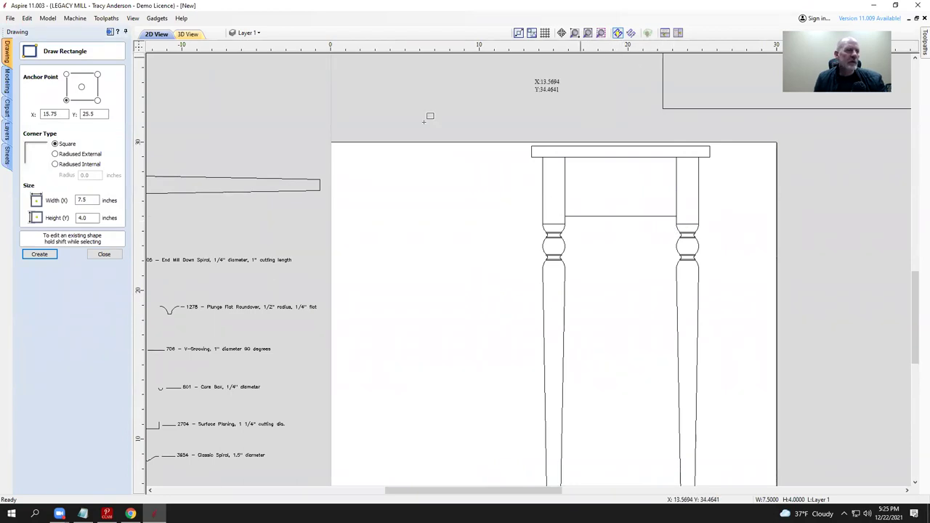
{"action": "left_click", "coordinate": [105, 255]}
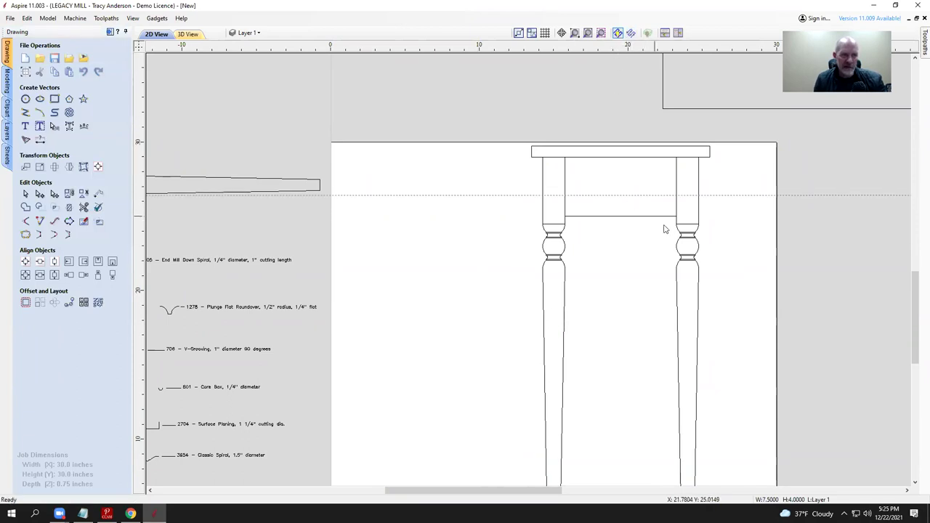
Step: Remove the horizontal guide and draw a vertical line at the leg-apron corner
{"action": "left_click_drag", "start_coordinate": [608, 192], "coordinate": [610, 50]}
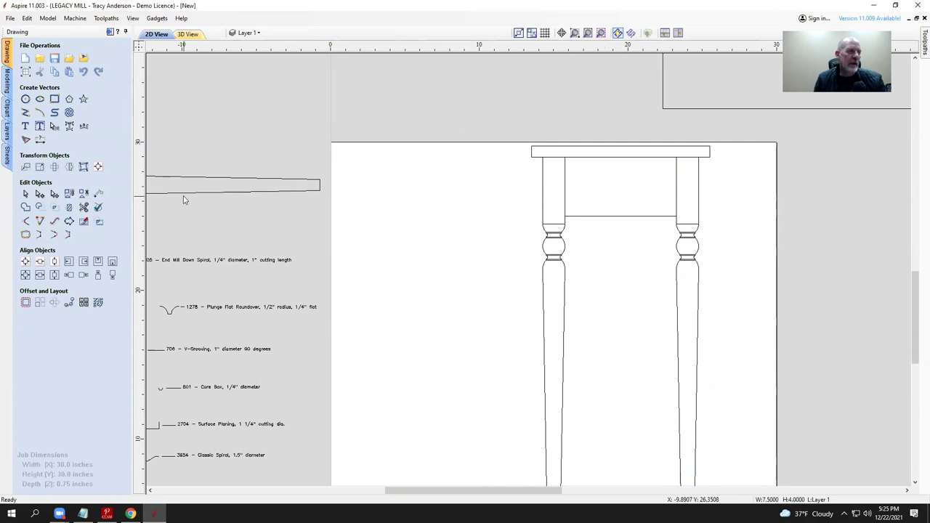
{"action": "left_click", "coordinate": [26, 113]}
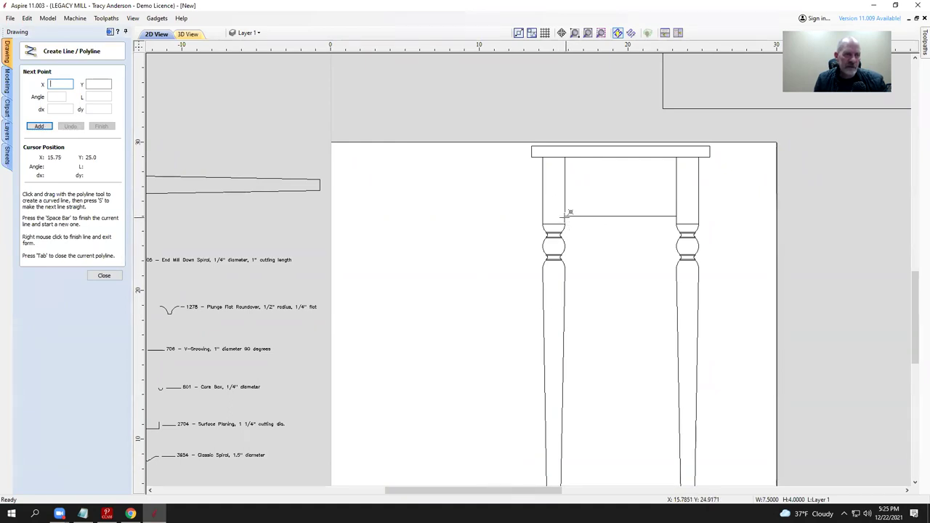
{"action": "left_click", "coordinate": [566, 216]}
{"action": "left_click", "coordinate": [565, 157]}
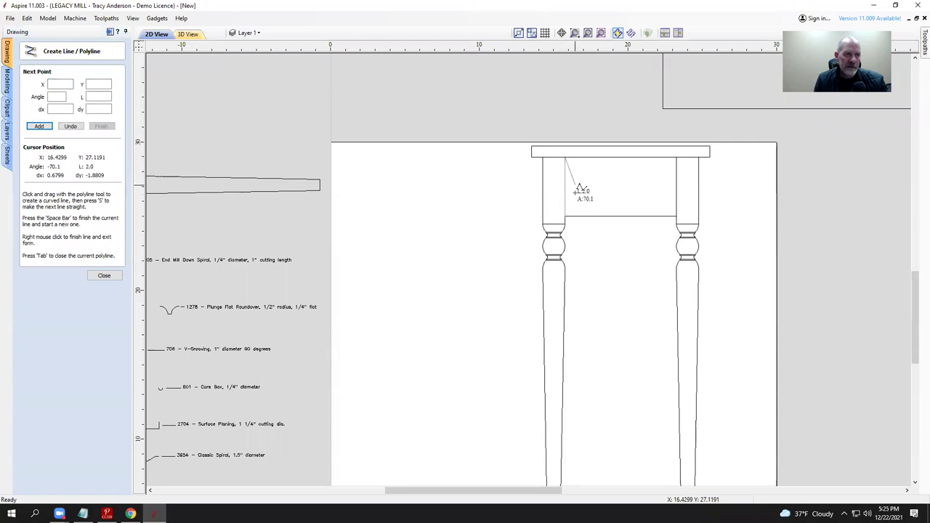
{"action": "right_click", "coordinate": [276, 224]}
Step: Position the vertical line 0.75 inch inside the right leg's edge
{"action": "left_click", "coordinate": [27, 167]}
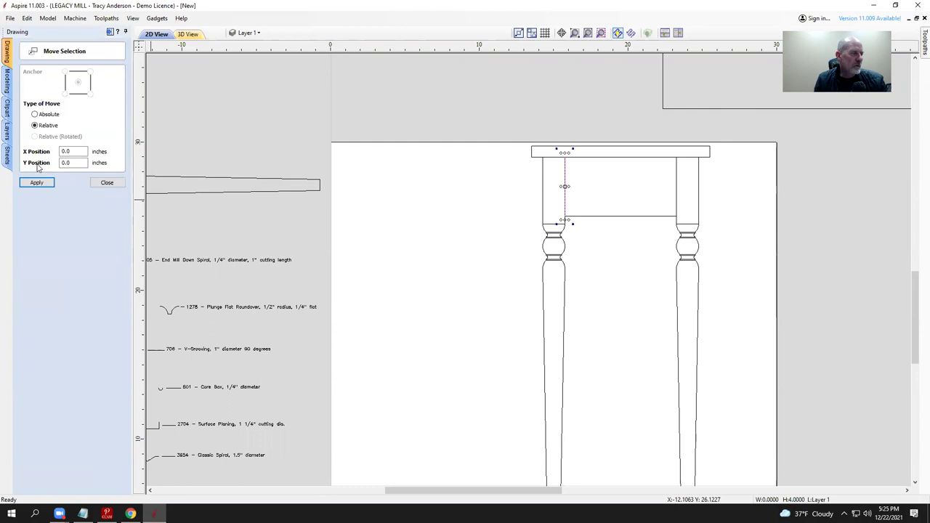
{"action": "left_click_drag", "start_coordinate": [80, 152], "coordinate": [32, 152]}
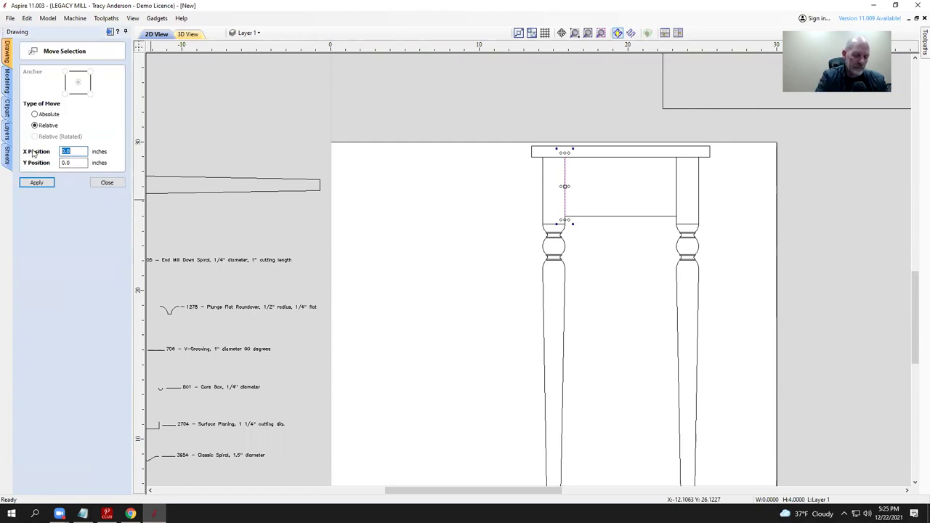
{"action": "key", "text": "Return"}
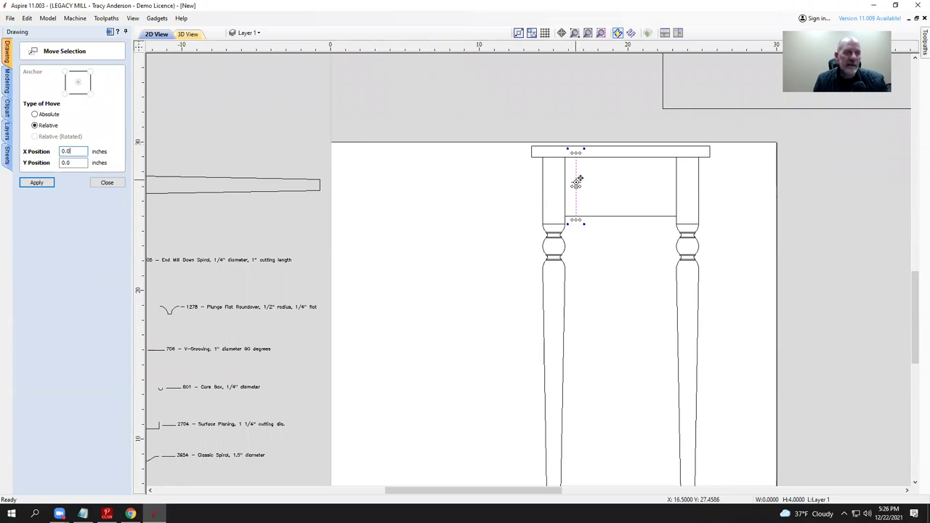
{"action": "left_click_drag", "start_coordinate": [675, 164], "coordinate": [676, 166]}
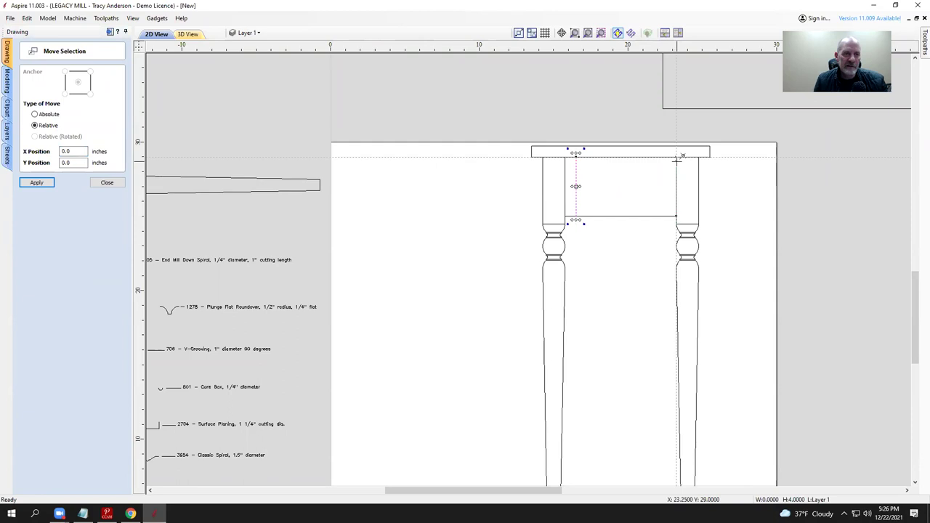
{"action": "left_click", "coordinate": [78, 151]}
{"action": "type", "text": "-.75"}
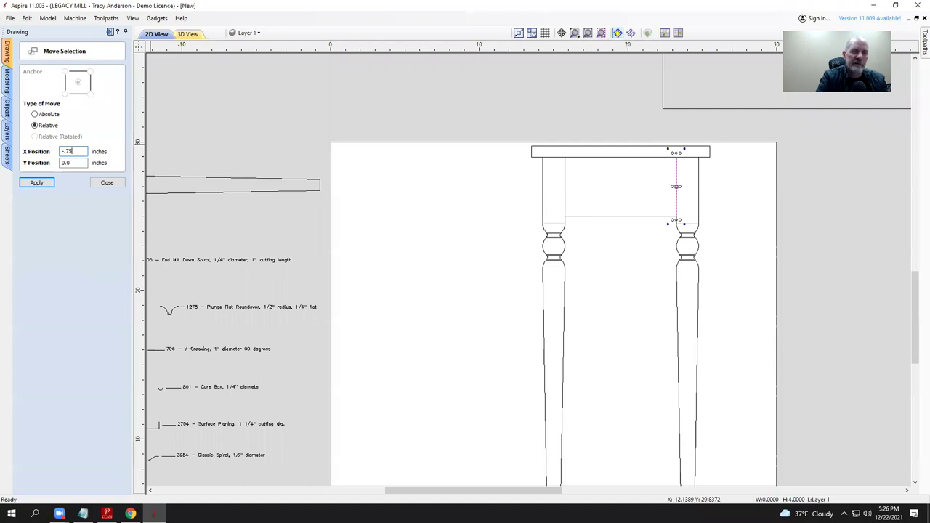
{"action": "key", "text": "Return"}
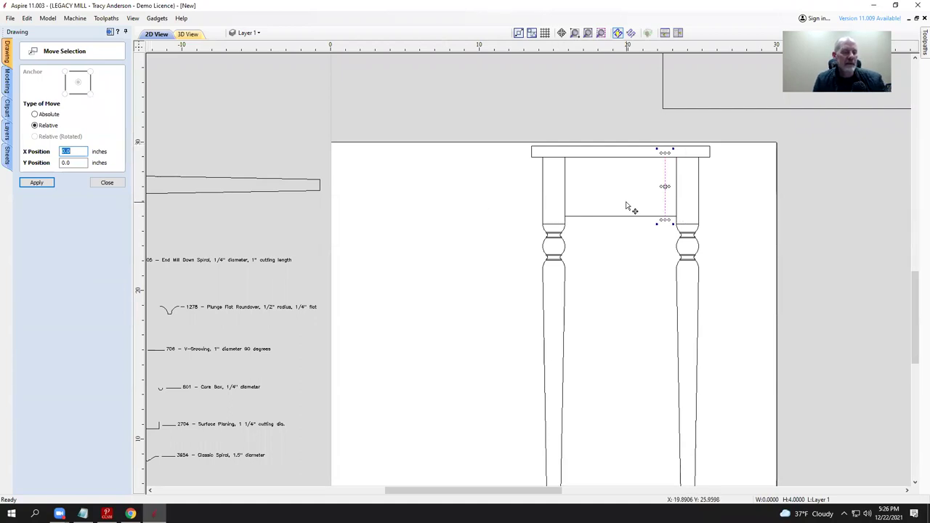
{"action": "left_click", "coordinate": [107, 183]}
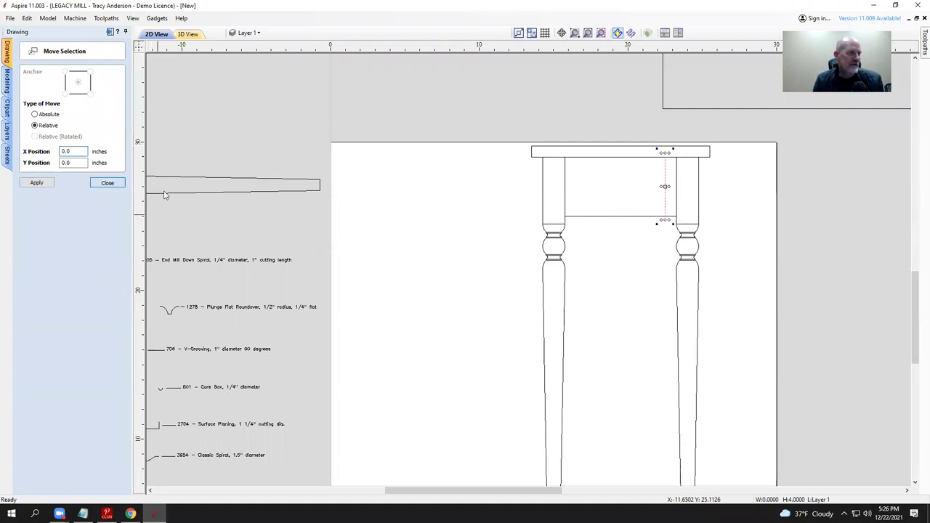
Step: Move the vertical line back to the left leg and shift it 0.75 inch right
{"action": "left_click", "coordinate": [664, 208]}
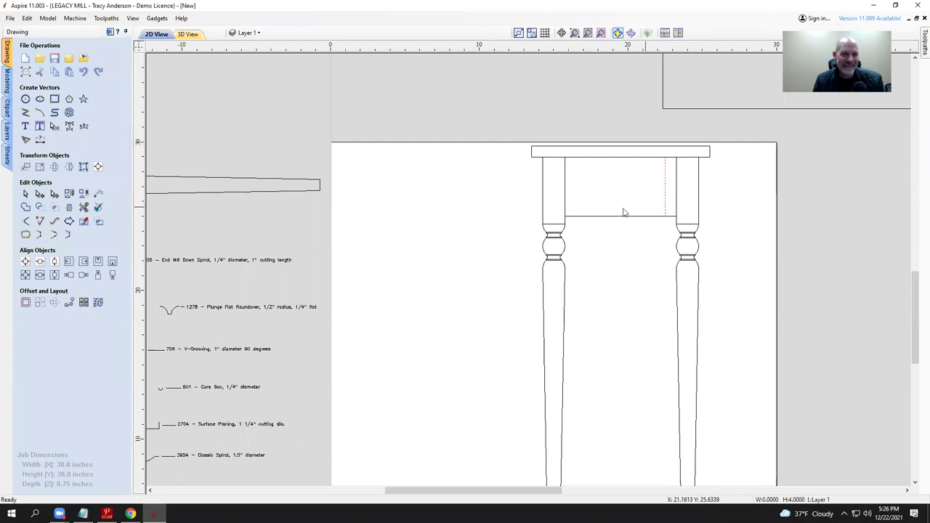
{"action": "left_click", "coordinate": [566, 192]}
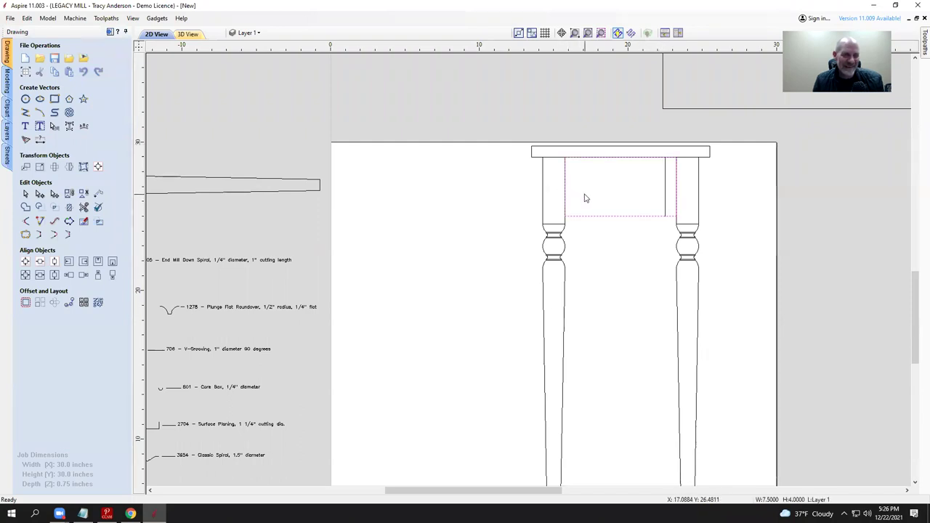
{"action": "left_click", "coordinate": [666, 195]}
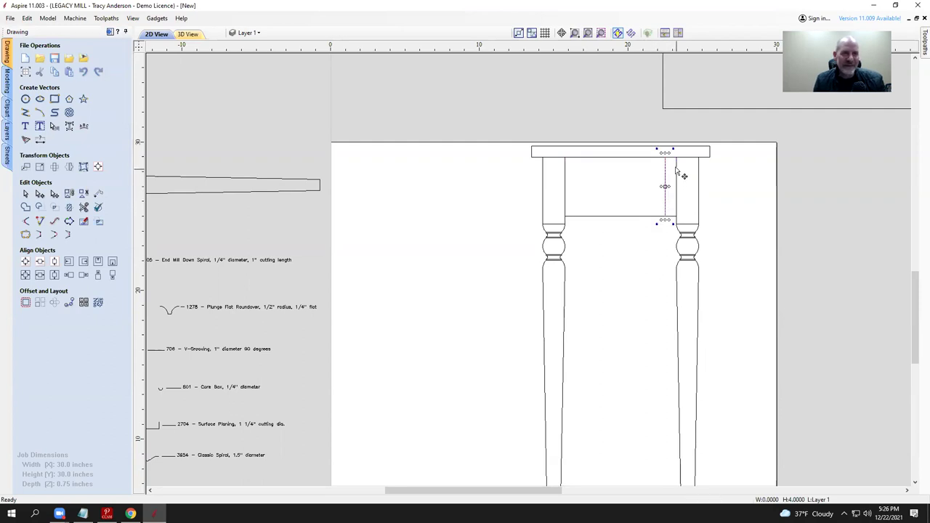
{"action": "left_click_drag", "start_coordinate": [665, 160], "coordinate": [565, 161]}
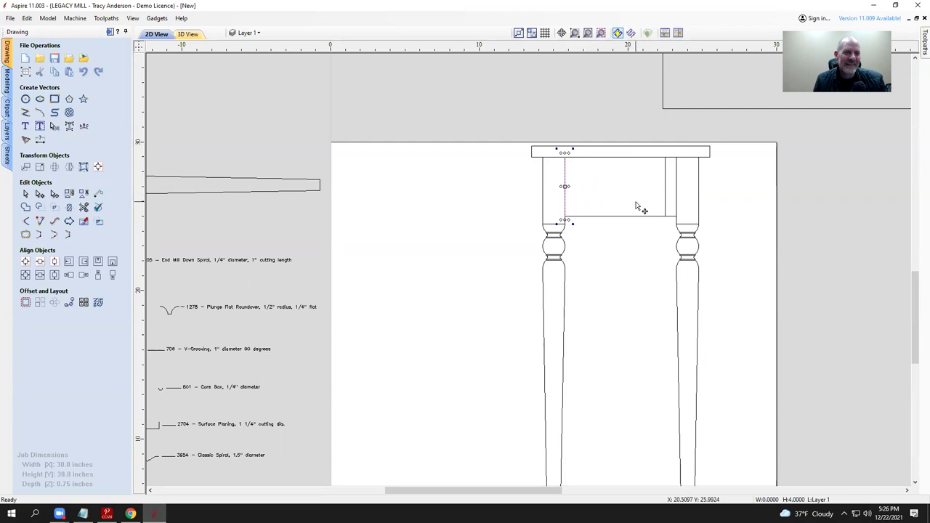
{"action": "left_click", "coordinate": [26, 166]}
{"action": "double_click", "coordinate": [82, 152]}
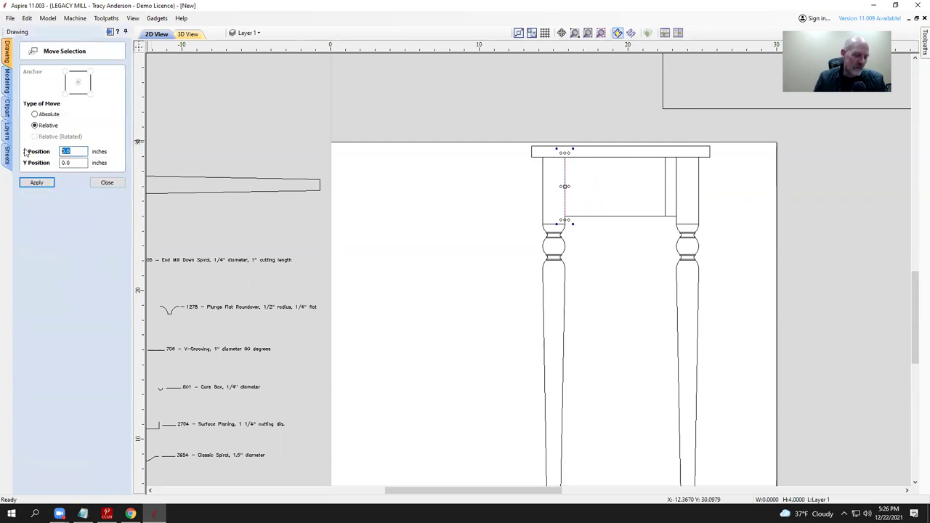
{"action": "type", "text": "0.75"}
{"action": "key", "text": "Return"}
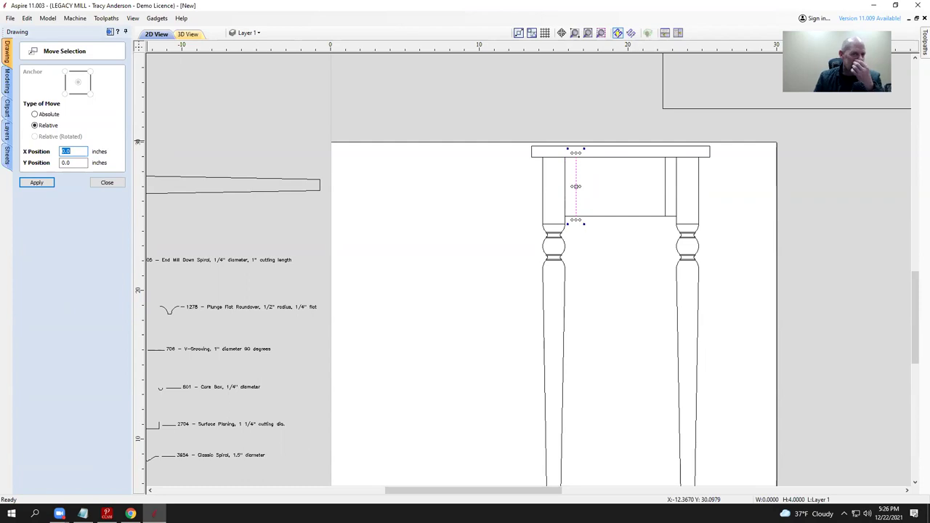
{"action": "left_click", "coordinate": [106, 183]}
Step: Draw the horizontal line from the apron's bottom corner to the right leg and raise it 1.5 inches
{"action": "left_click", "coordinate": [25, 113]}
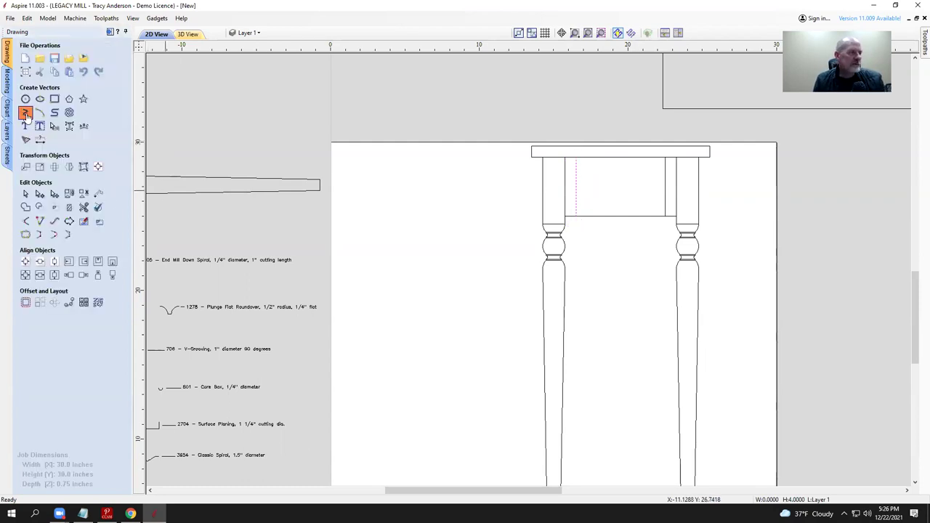
{"action": "left_click", "coordinate": [577, 216]}
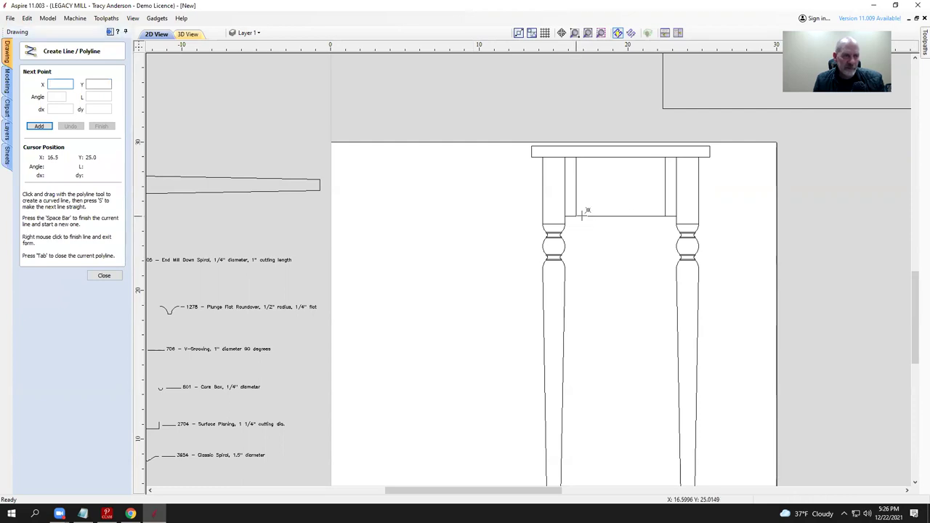
{"action": "left_click", "coordinate": [667, 215]}
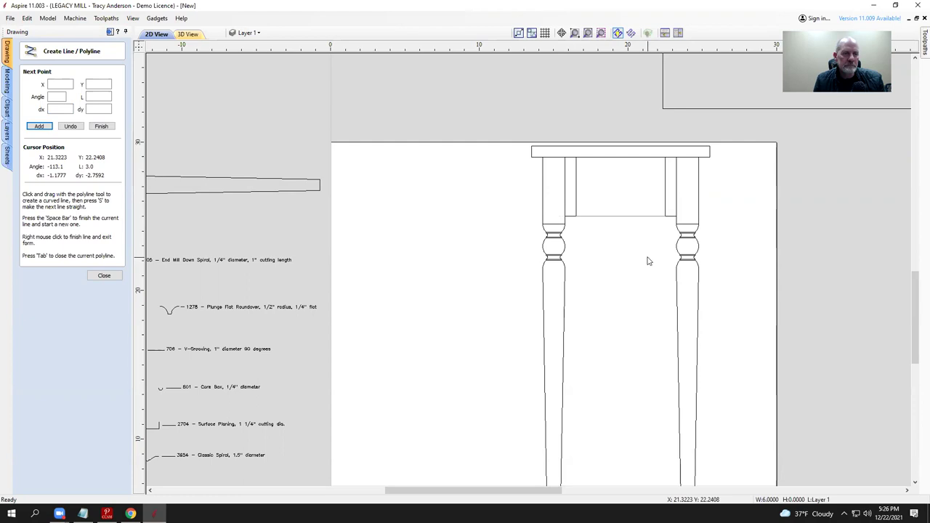
{"action": "right_click", "coordinate": [648, 260]}
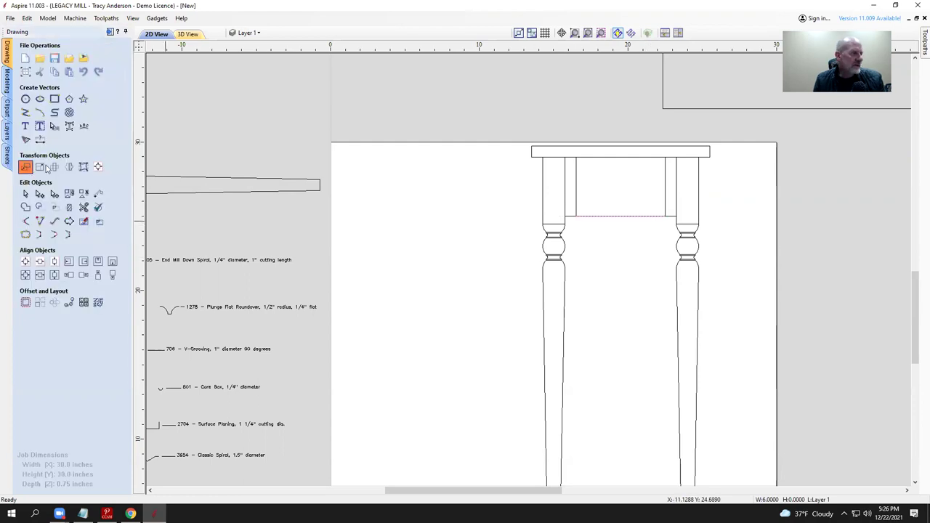
{"action": "left_click", "coordinate": [25, 167]}
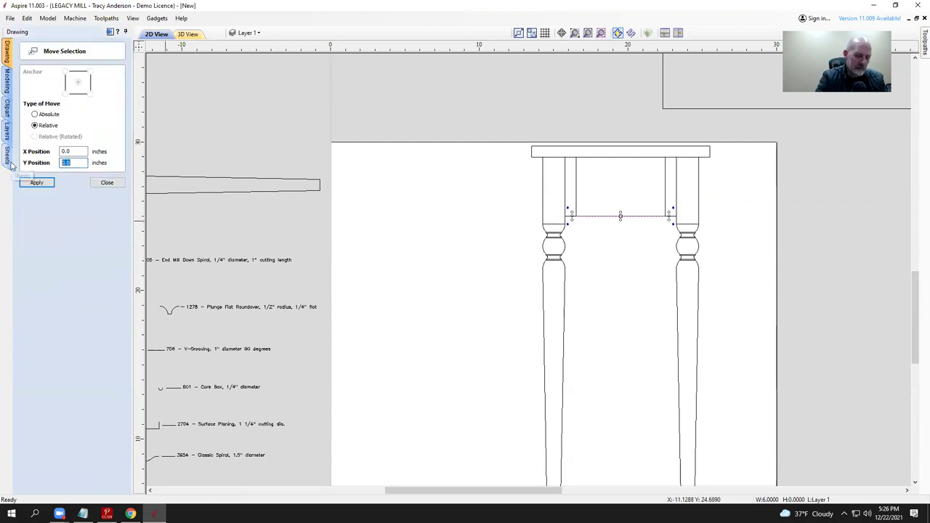
{"action": "type", "text": "1"}
{"action": "key", "text": "Return"}
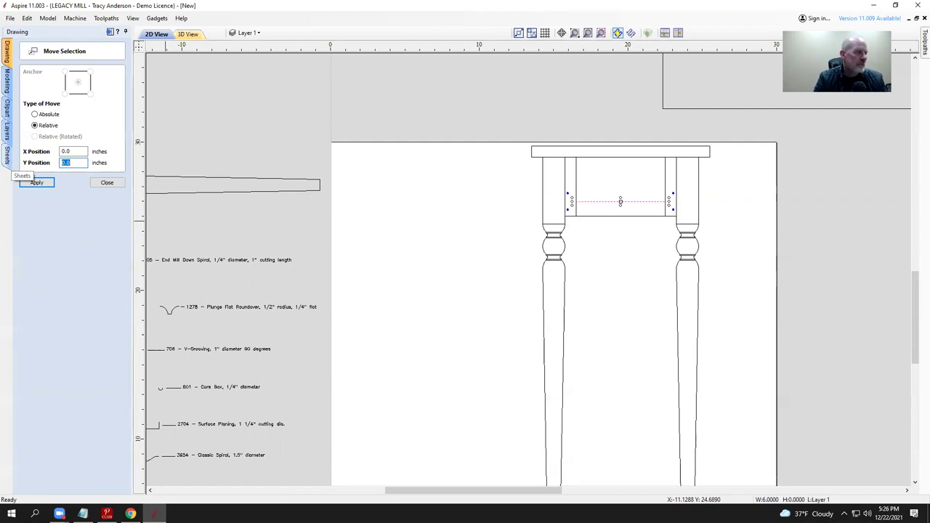
{"action": "key", "text": "ctrl+z"}
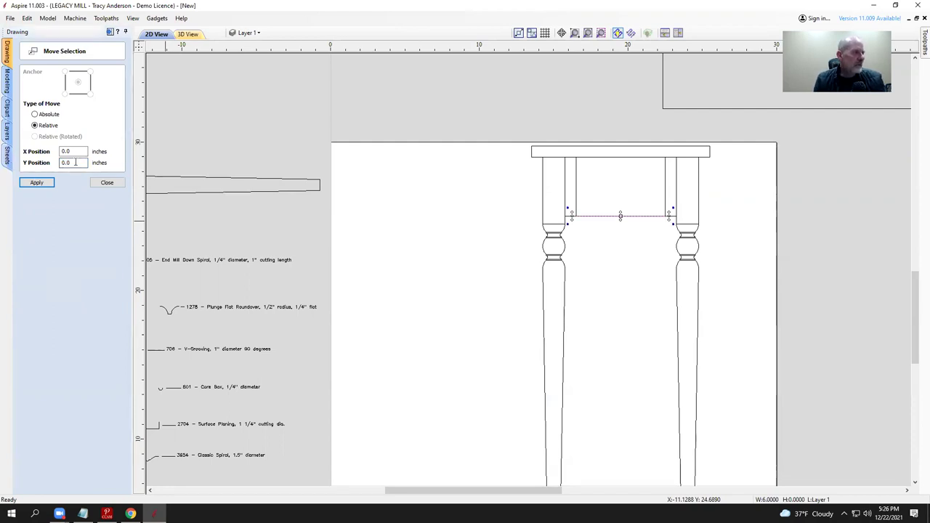
{"action": "type", "text": "1.5"}
{"action": "key", "text": "Return"}
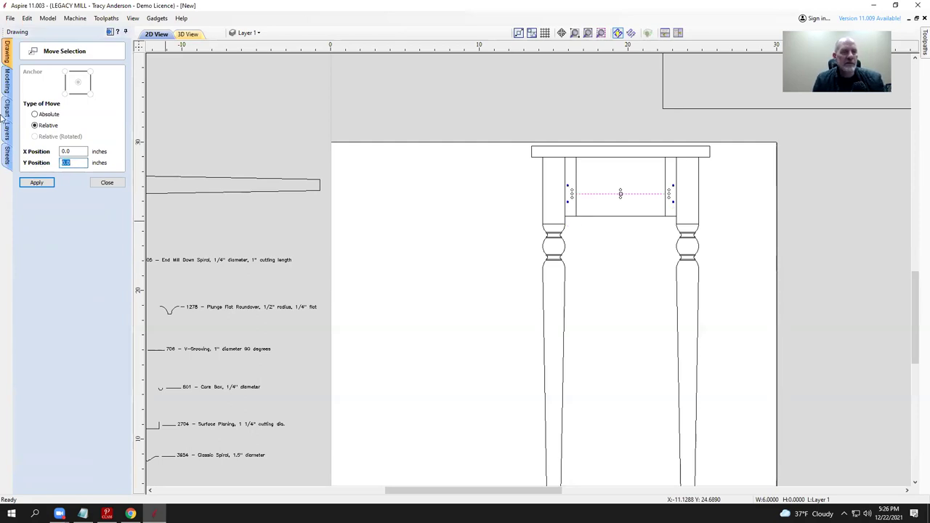
{"action": "left_click", "coordinate": [107, 182]}
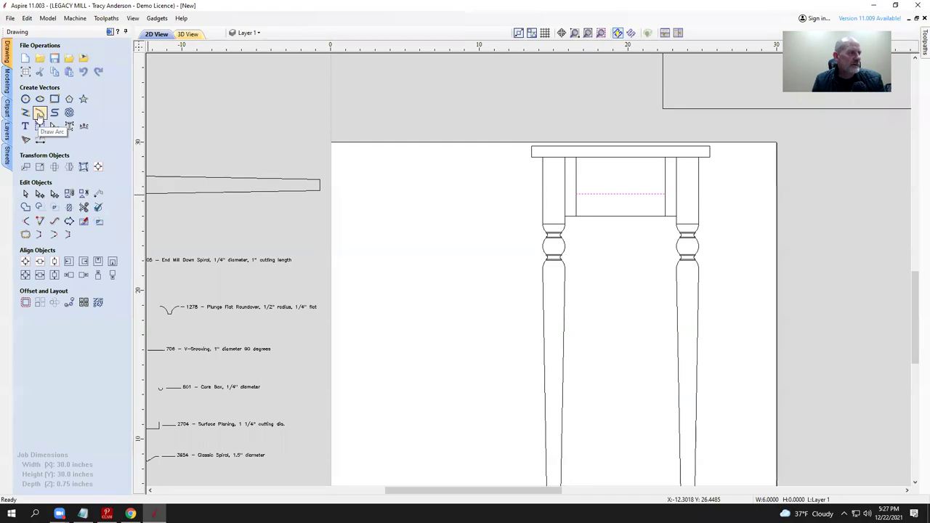
Step: Draw a 3-point arc across the apron's bottom corners, peaking at the line's centre
{"action": "left_click", "coordinate": [40, 115]}
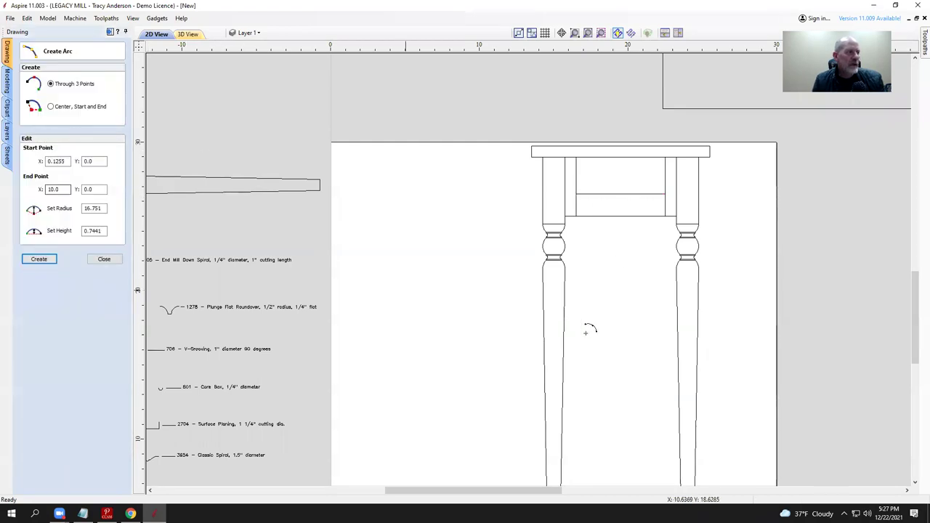
{"action": "left_click", "coordinate": [581, 212]}
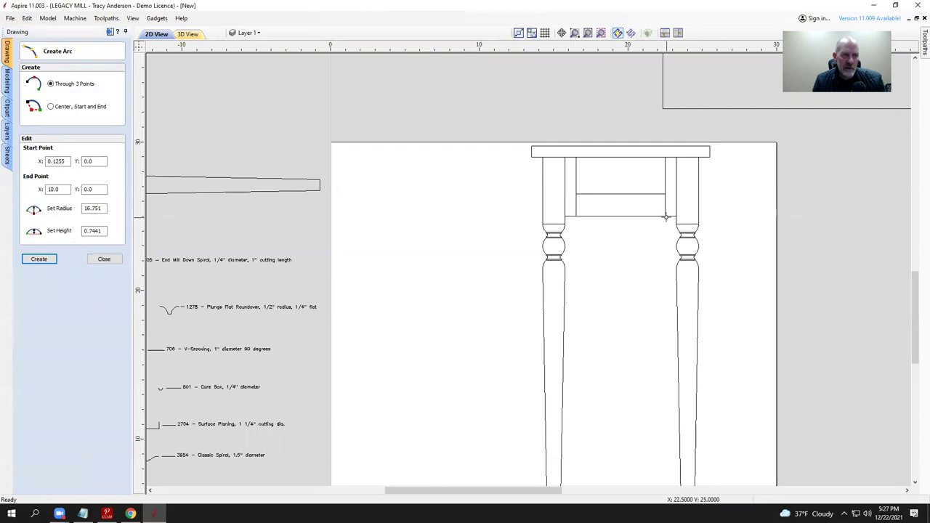
{"action": "left_click", "coordinate": [665, 216]}
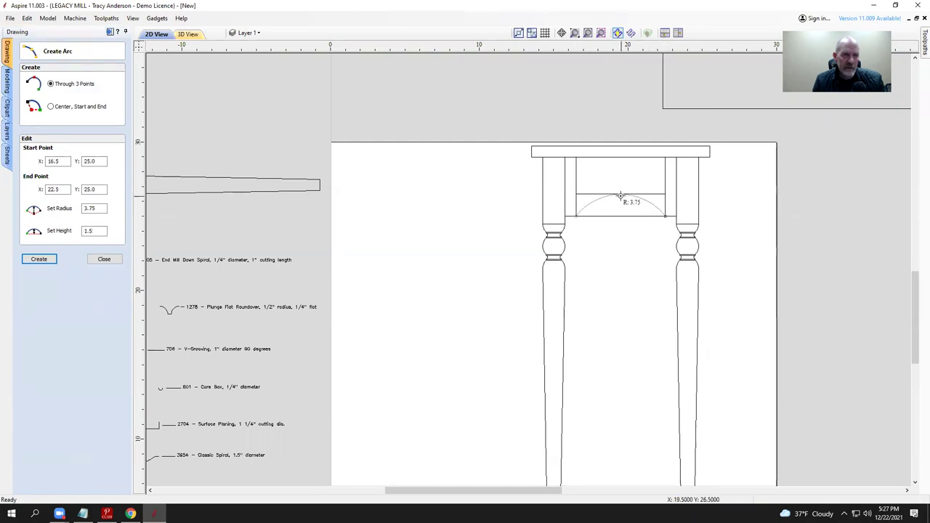
{"action": "left_click", "coordinate": [621, 195]}
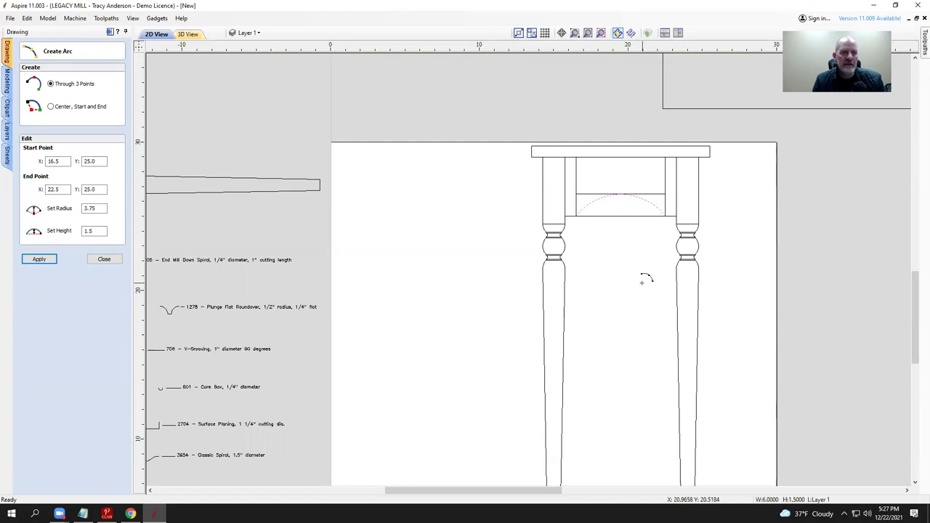
{"action": "left_click", "coordinate": [104, 259]}
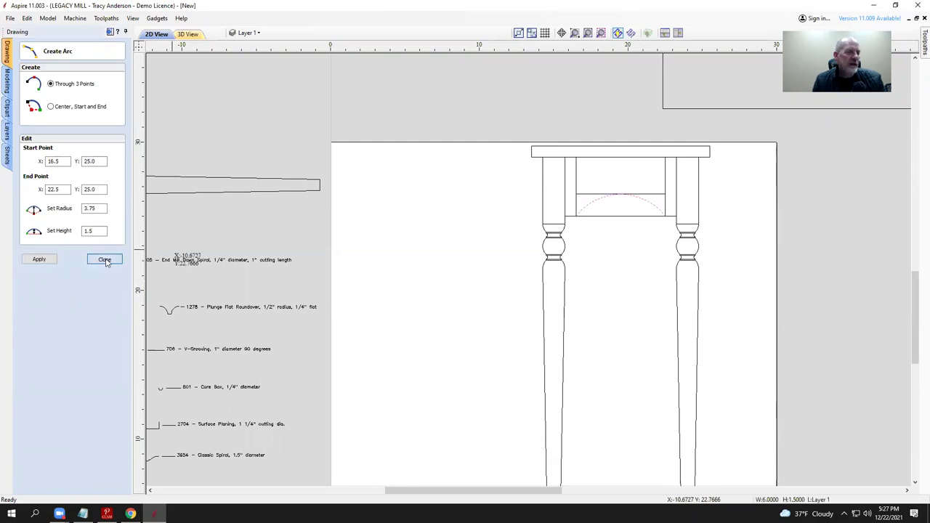
Step: Delete the helper lines and trim away the straight edge under the arc
{"action": "left_click", "coordinate": [570, 200]}
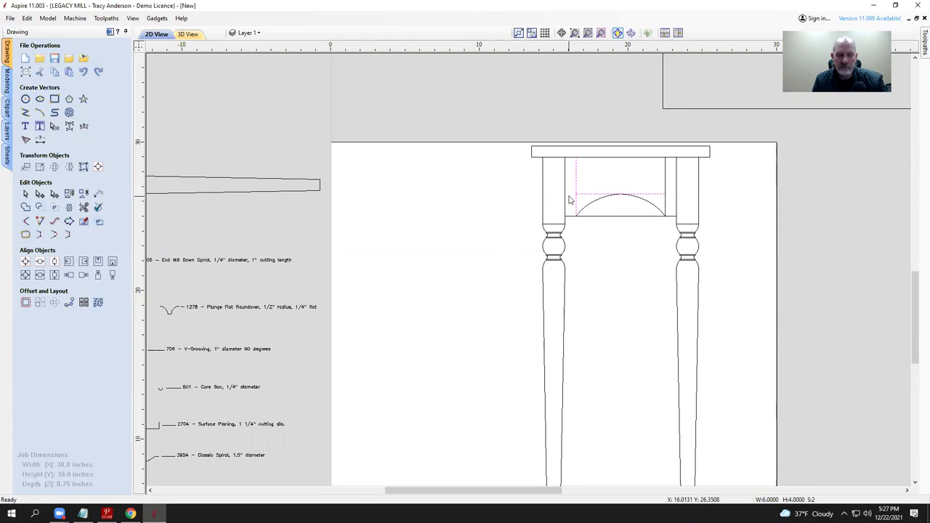
{"action": "key", "text": "Delete"}
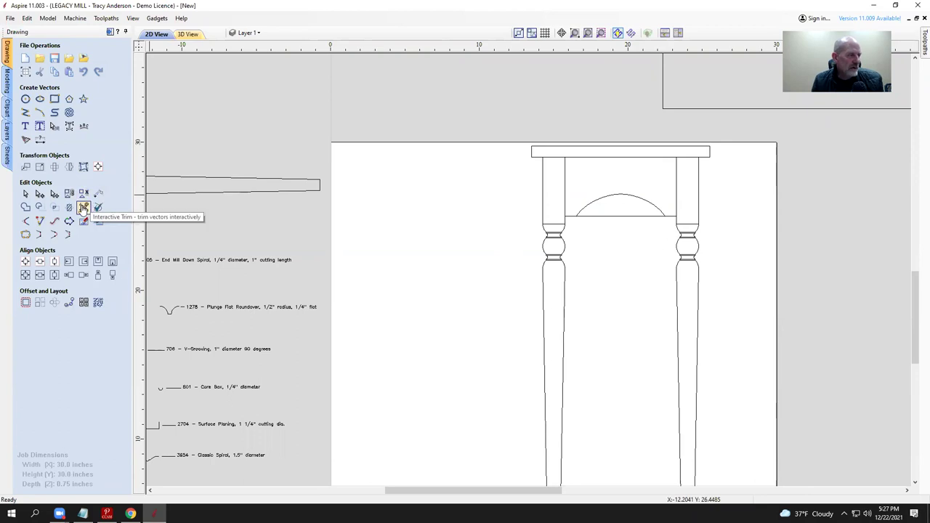
{"action": "left_click", "coordinate": [82, 208]}
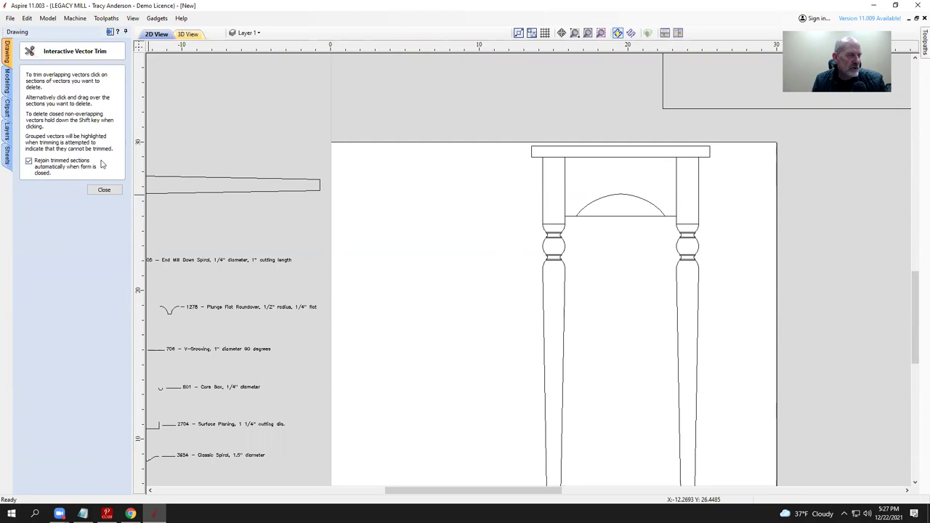
{"action": "left_click", "coordinate": [621, 217]}
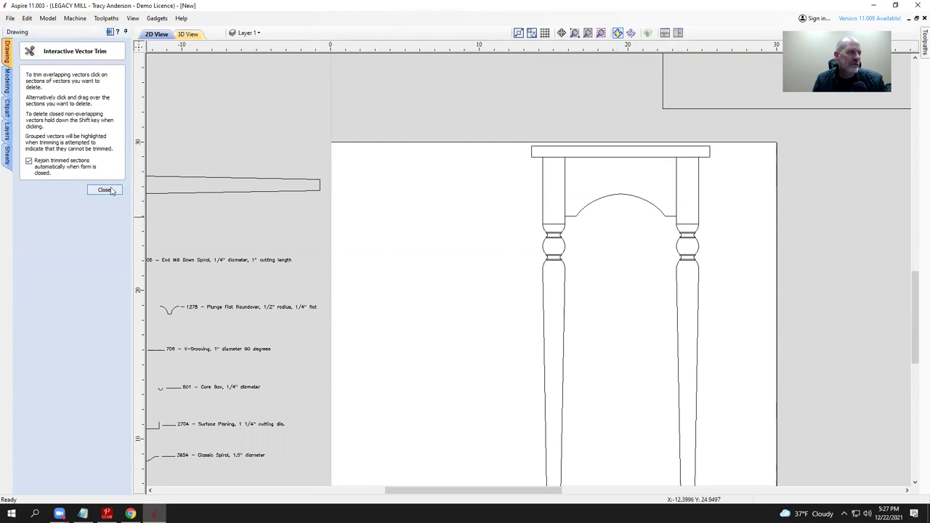
{"action": "left_click", "coordinate": [105, 190]}
{"action": "left_click", "coordinate": [610, 200]}
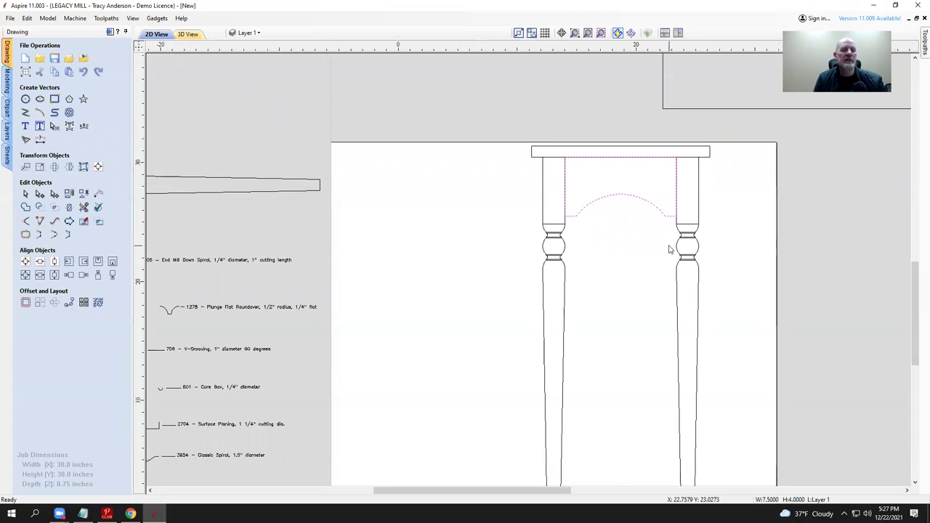
Step: Move the 1278 roundover bit profile so it sits exactly on the top left corner
{"action": "scroll", "coordinate": [686, 249], "scroll_direction": "down", "scroll_amount": 1}
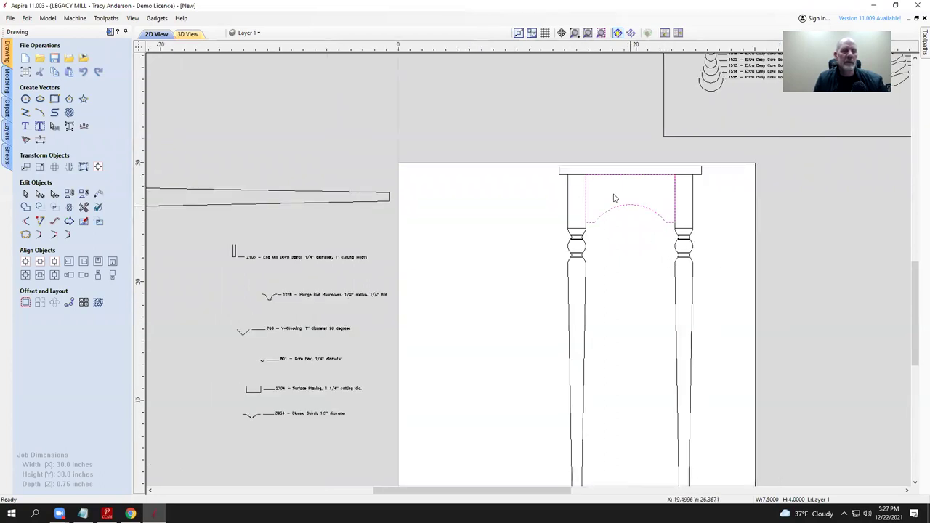
{"action": "scroll", "coordinate": [590, 192], "scroll_direction": "down", "scroll_amount": 1}
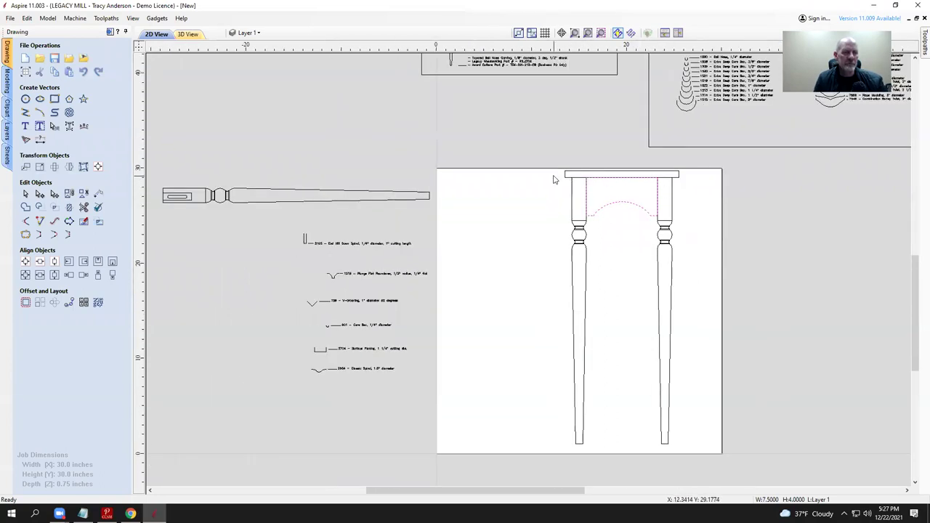
{"action": "scroll", "coordinate": [553, 179], "scroll_direction": "up", "scroll_amount": 2}
{"action": "scroll", "coordinate": [559, 252], "scroll_direction": "down", "scroll_amount": 2}
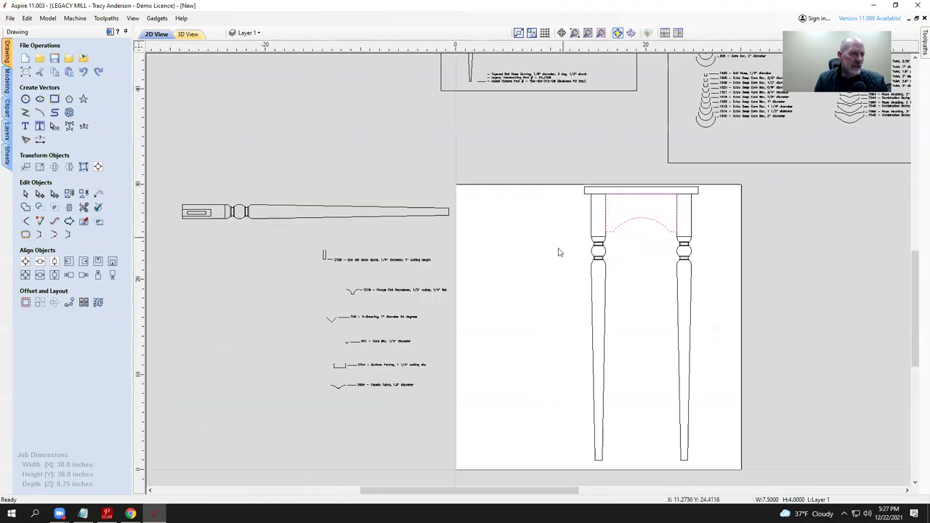
{"action": "left_click", "coordinate": [352, 295]}
{"action": "scroll", "coordinate": [353, 298], "scroll_direction": "up", "scroll_amount": 2}
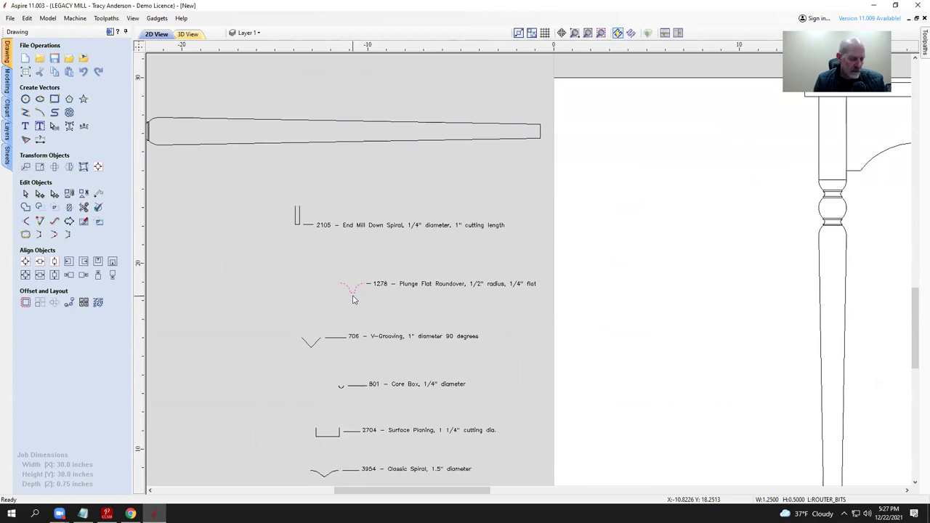
{"action": "left_click", "coordinate": [353, 294]}
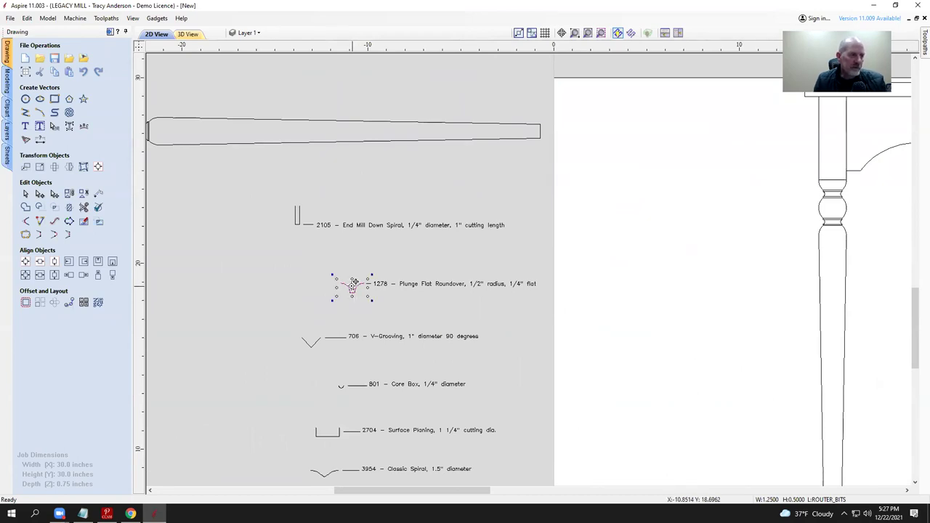
{"action": "left_click_drag", "start_coordinate": [353, 287], "coordinate": [792, 120]}
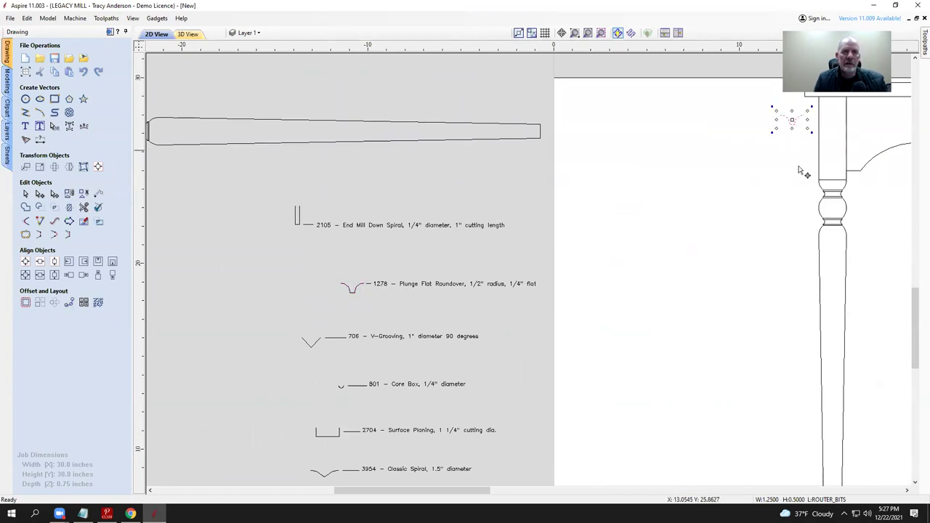
{"action": "scroll", "coordinate": [722, 200], "scroll_direction": "down", "scroll_amount": 2}
{"action": "scroll", "coordinate": [722, 200], "scroll_direction": "down", "scroll_amount": 2}
{"action": "scroll", "coordinate": [754, 175], "scroll_direction": "up", "scroll_amount": 3}
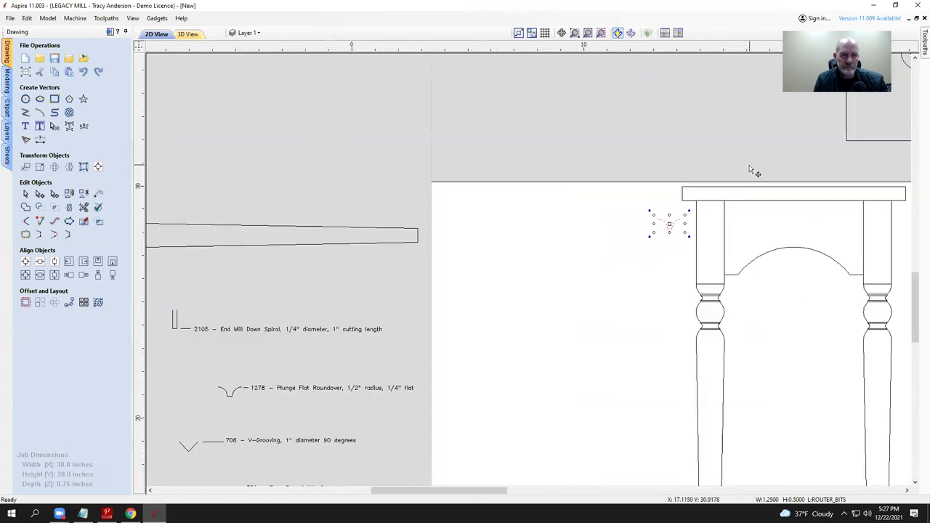
{"action": "scroll", "coordinate": [646, 281], "scroll_direction": "up", "scroll_amount": 2}
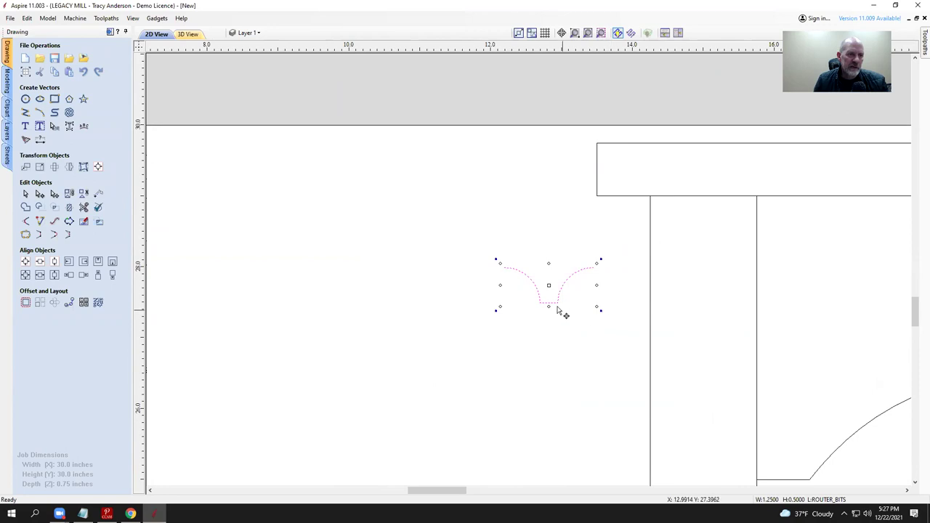
{"action": "left_click_drag", "start_coordinate": [549, 302], "coordinate": [597, 143]}
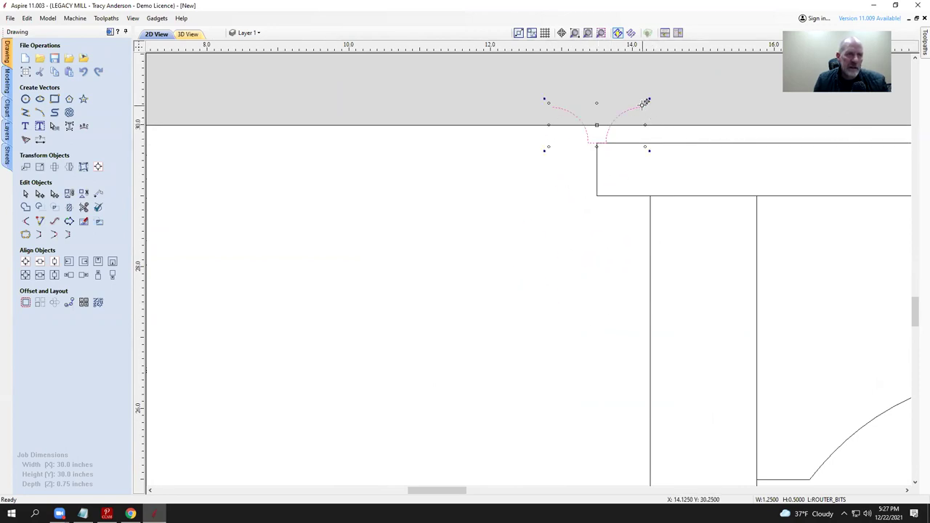
{"action": "left_click_drag", "start_coordinate": [645, 102], "coordinate": [641, 143]}
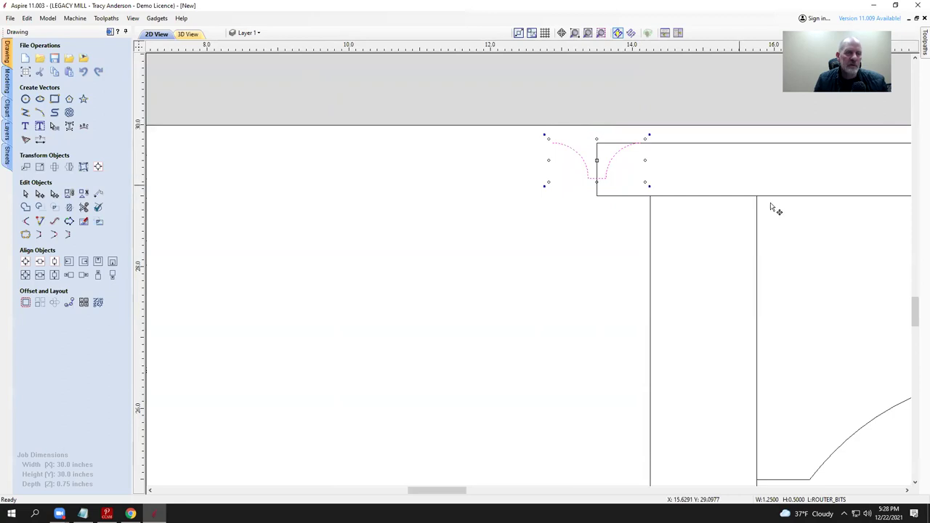
{"action": "left_click", "coordinate": [556, 252]}
Step: Copy the roundover curve from the tabletop's left corner to its right end and align it
{"action": "scroll", "coordinate": [490, 237], "scroll_direction": "down", "scroll_amount": 5}
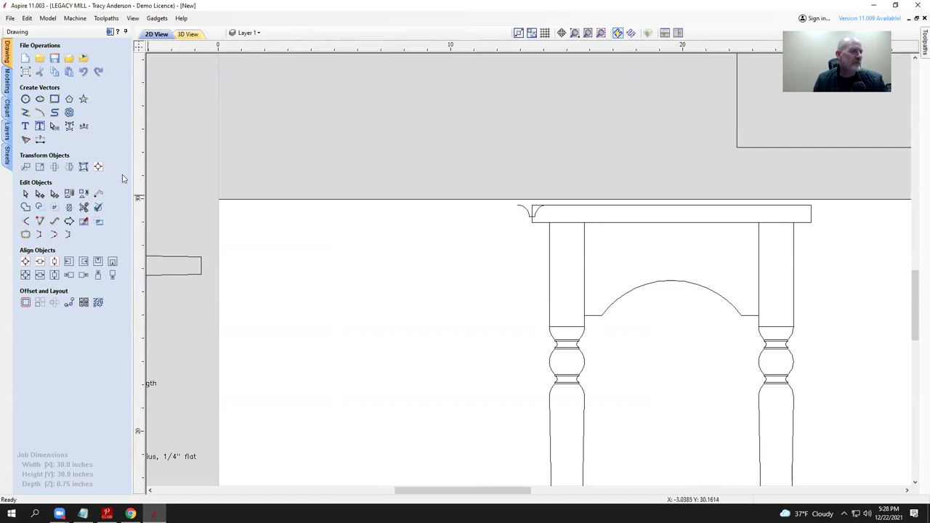
{"action": "left_click", "coordinate": [528, 212]}
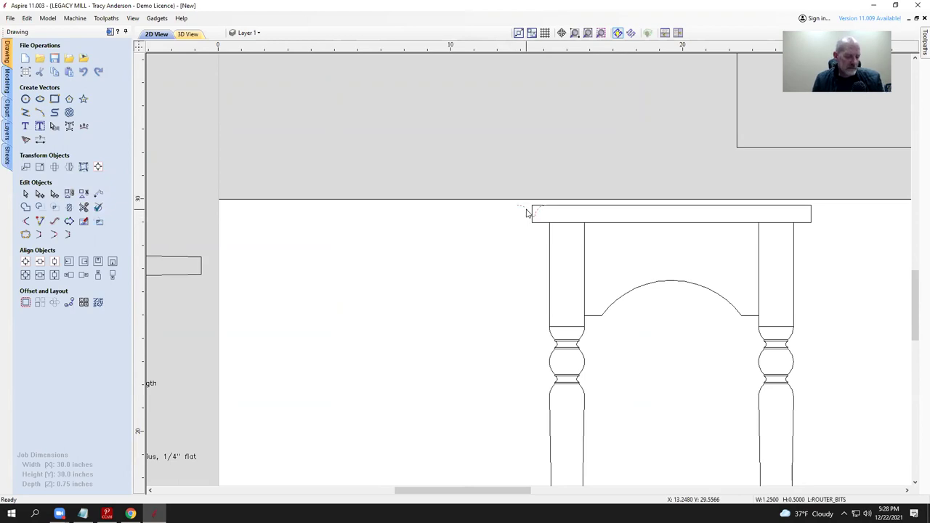
{"action": "left_click", "coordinate": [529, 212]}
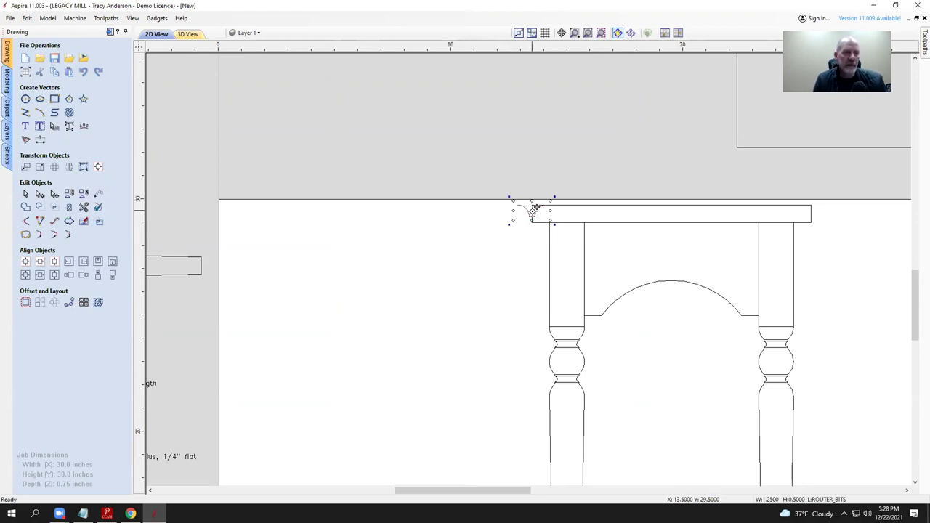
{"action": "left_click_drag", "start_coordinate": [535, 210], "coordinate": [819, 220]}
{"action": "scroll", "coordinate": [821, 224], "scroll_direction": "up", "scroll_amount": 5}
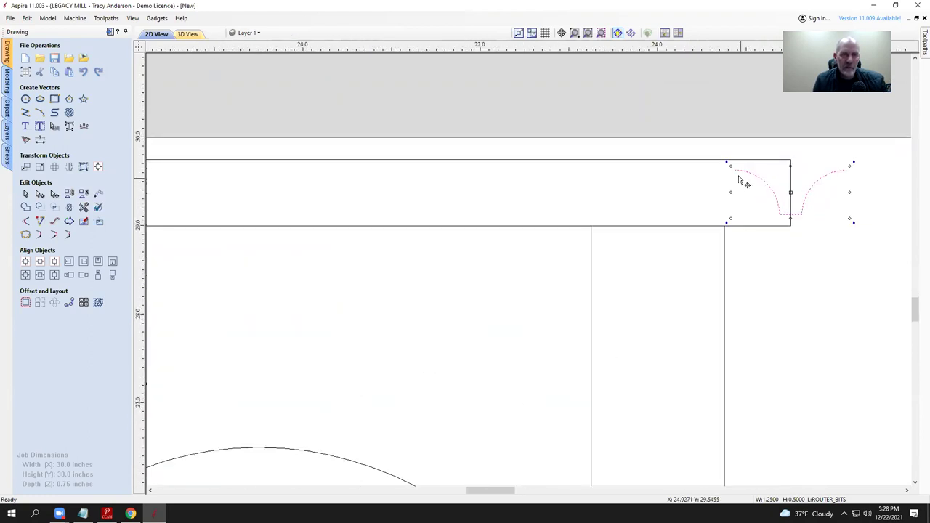
{"action": "left_click_drag", "start_coordinate": [736, 167], "coordinate": [735, 157]}
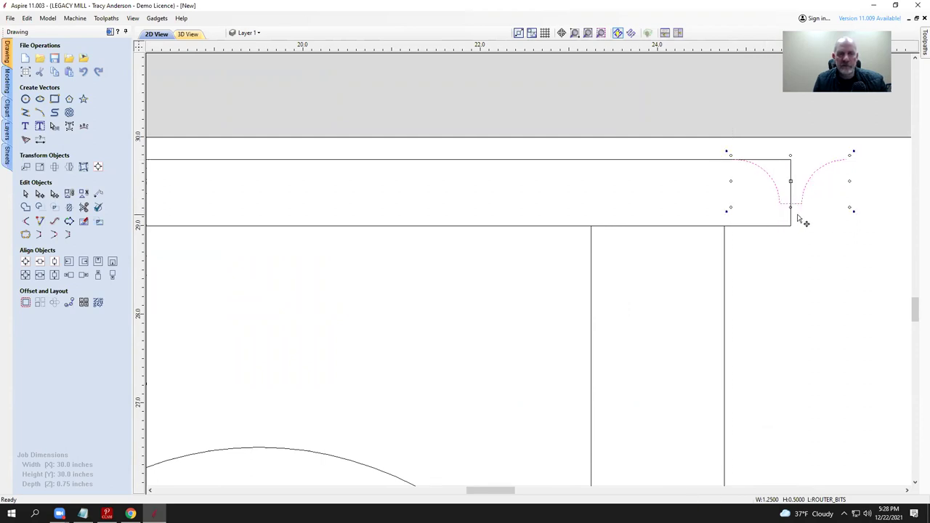
{"action": "scroll", "coordinate": [800, 221], "scroll_direction": "down", "scroll_amount": 2}
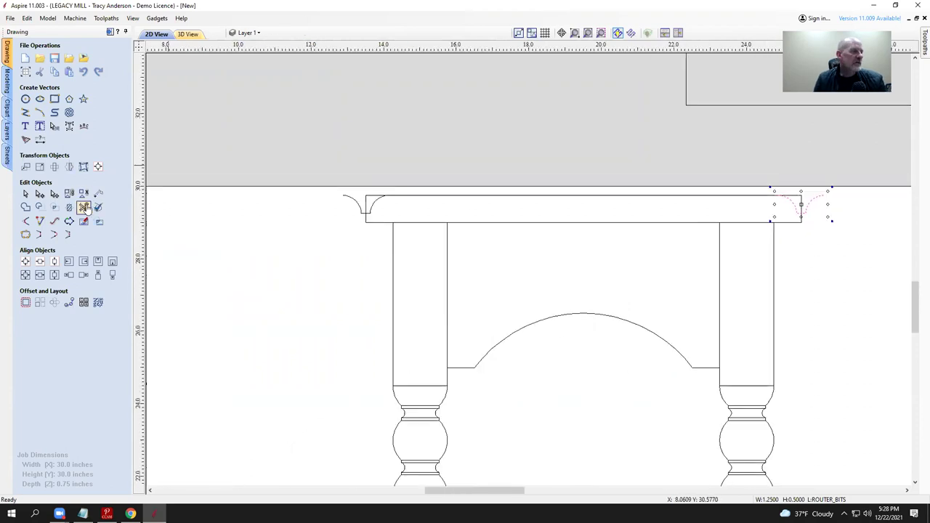
Step: Trim off the square corners and leftover arcs at the left and right tabletop ends
{"action": "left_click", "coordinate": [85, 209]}
{"action": "scroll", "coordinate": [363, 205], "scroll_direction": "up", "scroll_amount": 2}
{"action": "left_click", "coordinate": [377, 202]}
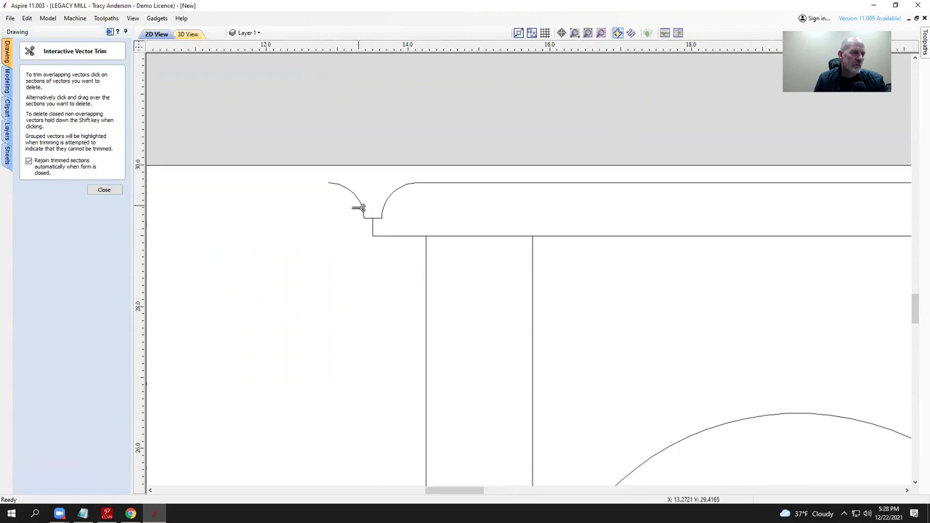
{"action": "left_click", "coordinate": [357, 201]}
{"action": "scroll", "coordinate": [357, 213], "scroll_direction": "down", "scroll_amount": 2}
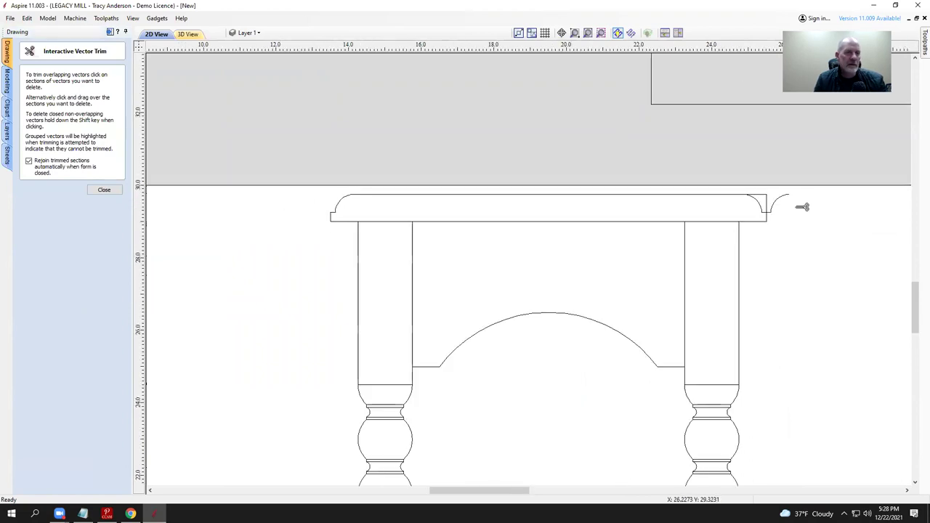
{"action": "scroll", "coordinate": [782, 200], "scroll_direction": "up", "scroll_amount": 1}
{"action": "left_click", "coordinate": [760, 197]}
{"action": "left_click", "coordinate": [754, 198]}
{"action": "left_click", "coordinate": [104, 190]}
{"action": "scroll", "coordinate": [569, 218], "scroll_direction": "down", "scroll_amount": 2}
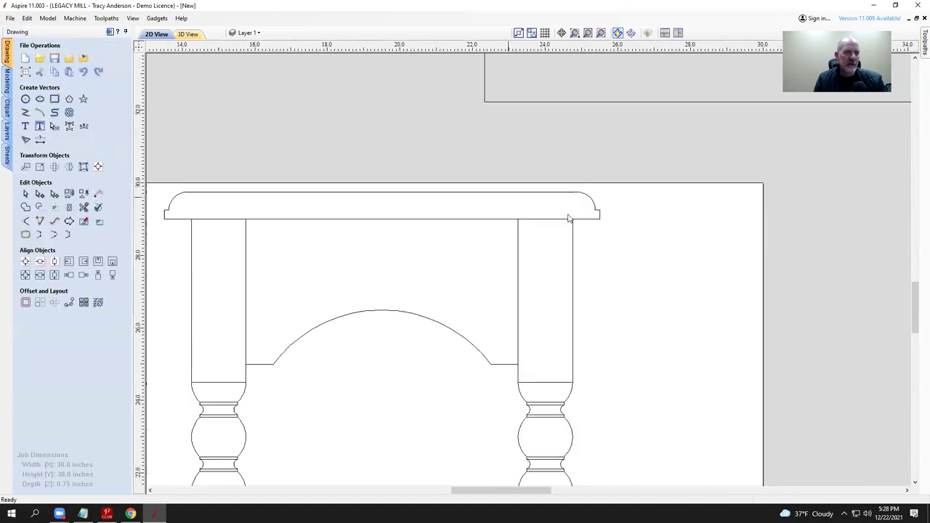
{"action": "scroll", "coordinate": [625, 226], "scroll_direction": "down", "scroll_amount": 2}
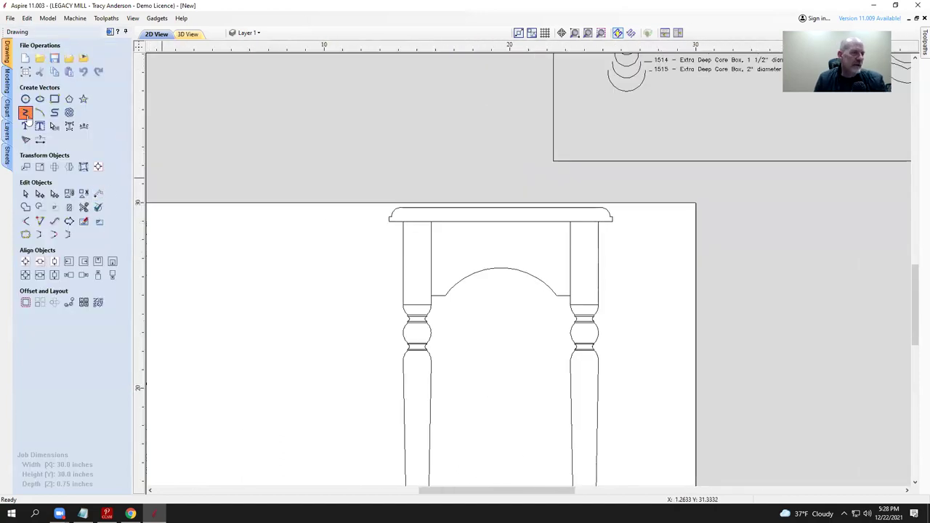
{"action": "left_click", "coordinate": [26, 114]}
{"action": "scroll", "coordinate": [394, 216], "scroll_direction": "up", "scroll_amount": 2}
Step: Draw a straight line across the tabletop from its left end to its right end
{"action": "left_click", "coordinate": [394, 216]}
{"action": "left_click", "coordinate": [820, 214]}
{"action": "scroll", "coordinate": [865, 306], "scroll_direction": "down", "scroll_amount": 2}
{"action": "key", "text": "space"}
{"action": "scroll", "coordinate": [610, 298], "scroll_direction": "down", "scroll_amount": 2}
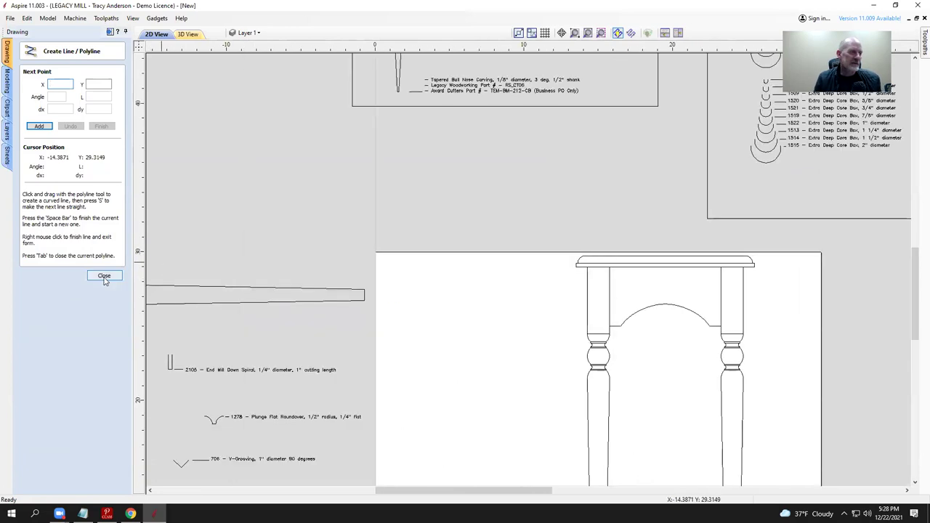
{"action": "left_click", "coordinate": [104, 276]}
Step: Centre the whole 12 × 28.75 inch table drawing on the 30 × 30 inch material
{"action": "scroll", "coordinate": [569, 267], "scroll_direction": "down", "scroll_amount": 2}
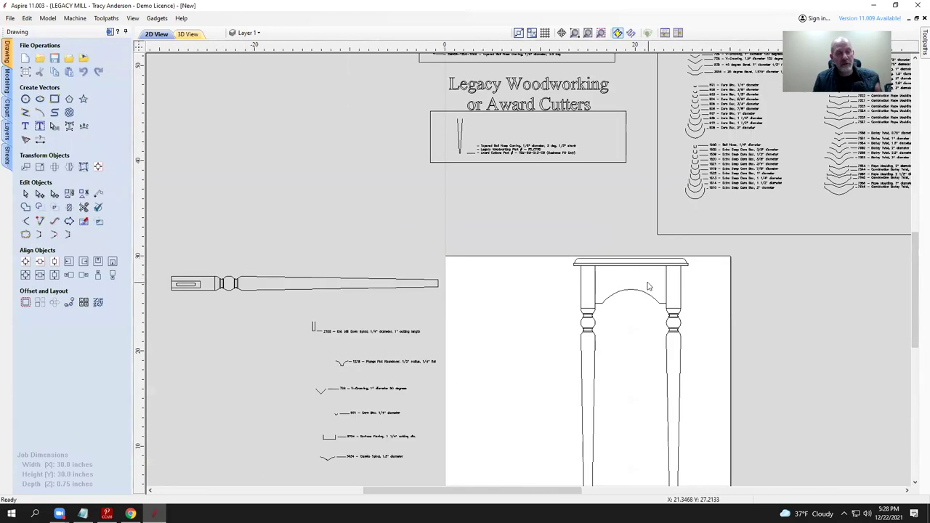
{"action": "scroll", "coordinate": [658, 284], "scroll_direction": "down", "scroll_amount": 2}
{"action": "scroll", "coordinate": [673, 309], "scroll_direction": "up", "scroll_amount": 3}
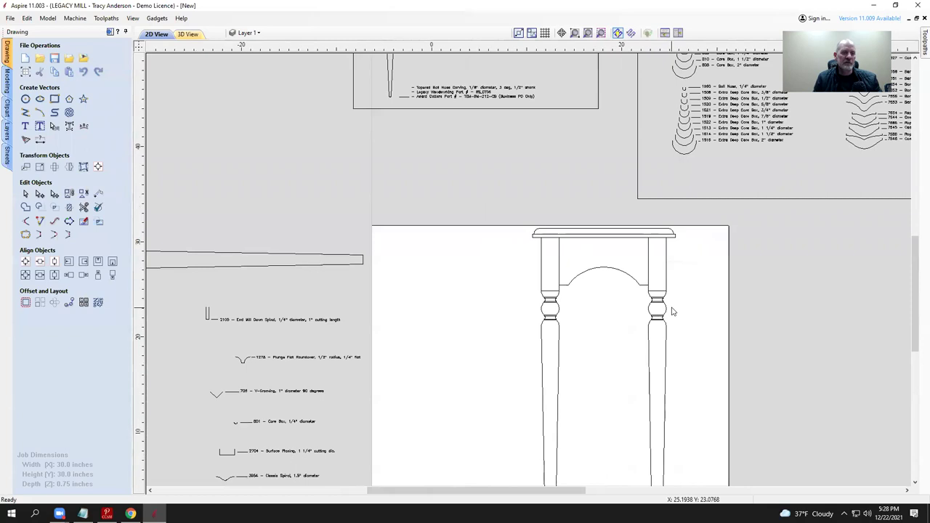
{"action": "scroll", "coordinate": [674, 312], "scroll_direction": "down", "scroll_amount": 3}
{"action": "left_click_drag", "start_coordinate": [587, 467], "coordinate": [715, 264]}
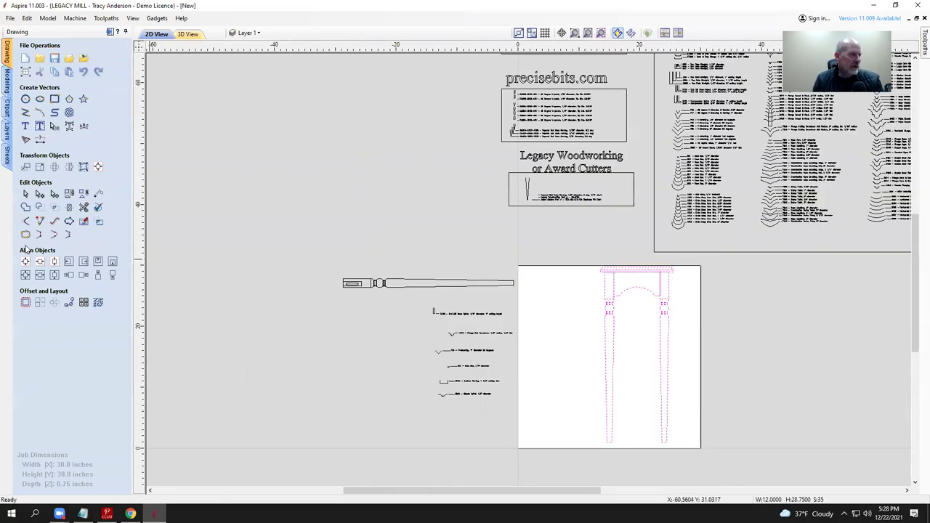
{"action": "left_click", "coordinate": [25, 263]}
{"action": "left_click", "coordinate": [689, 311]}
{"action": "scroll", "coordinate": [642, 318], "scroll_direction": "up", "scroll_amount": 2}
{"action": "scroll", "coordinate": [642, 318], "scroll_direction": "up", "scroll_amount": 2}
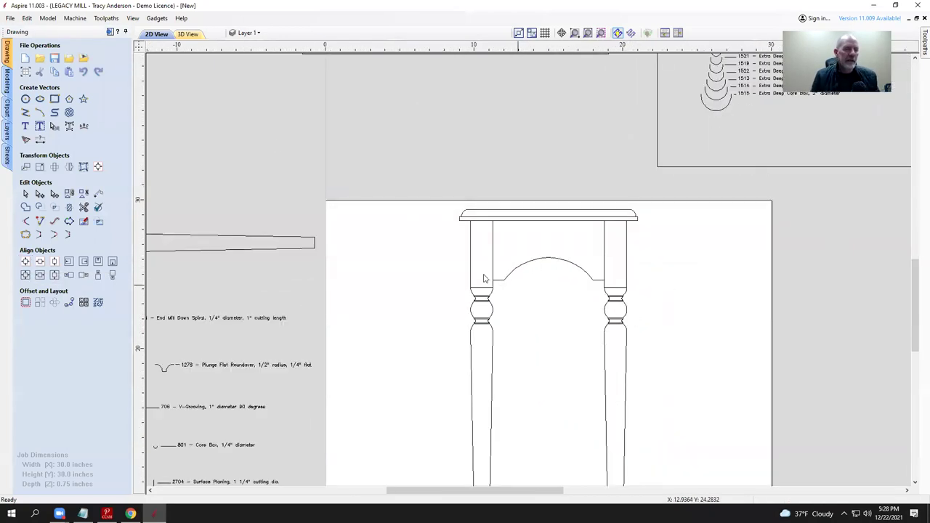
Step: Draw a rectangle on the left leg's top section and set its width to 0.6 inches
{"action": "left_click", "coordinate": [54, 99]}
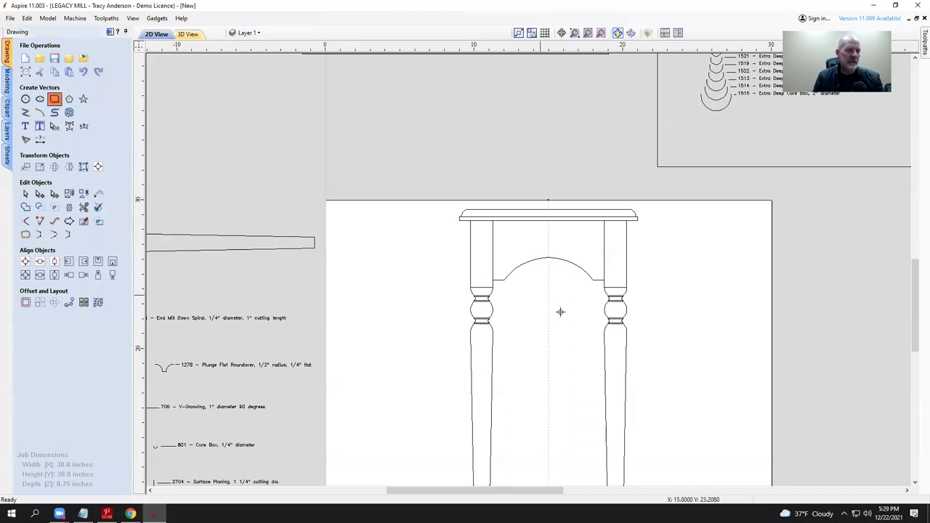
{"action": "left_click_drag", "start_coordinate": [481, 234], "coordinate": [491, 265]}
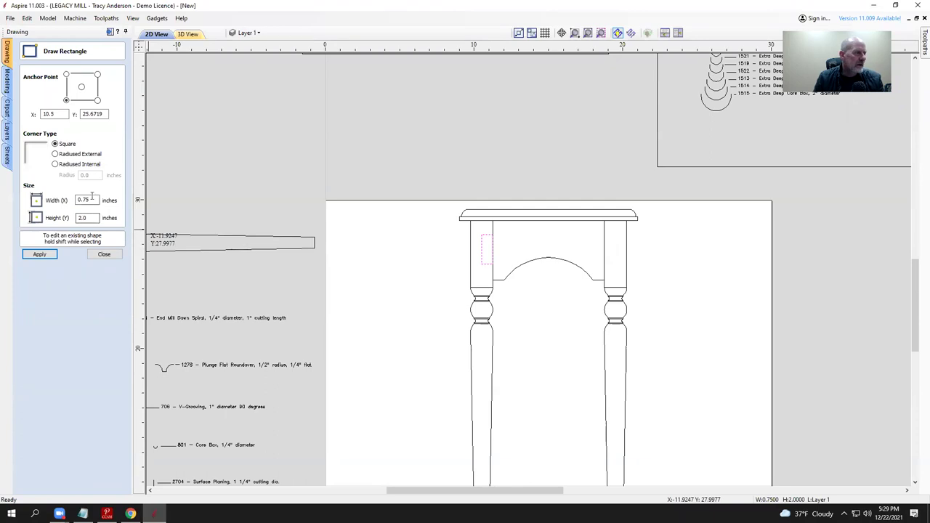
{"action": "left_click_drag", "start_coordinate": [96, 200], "coordinate": [64, 201]}
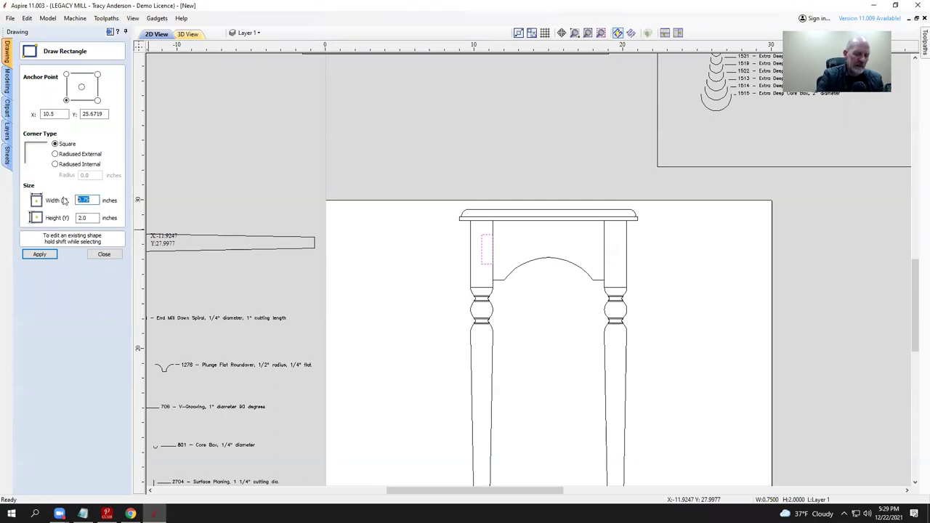
{"action": "type", "text": "."}
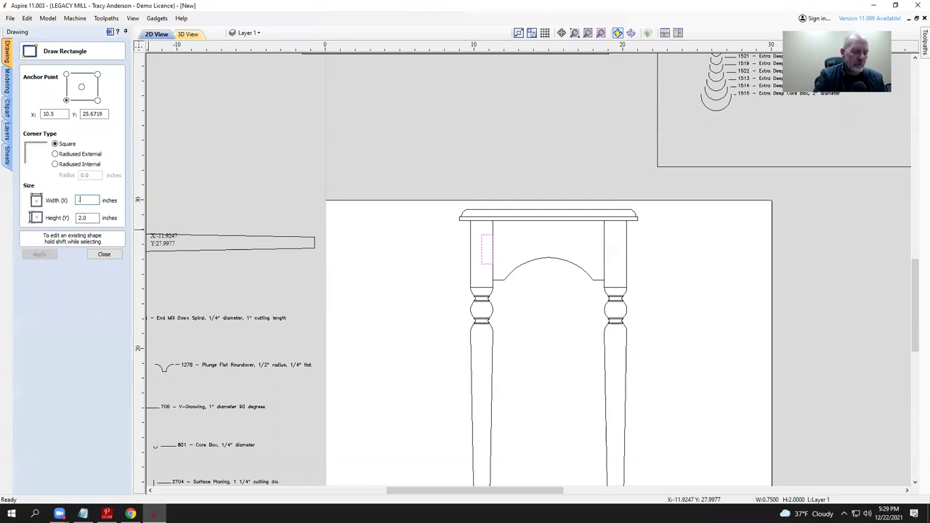
{"action": "type", "text": "6"}
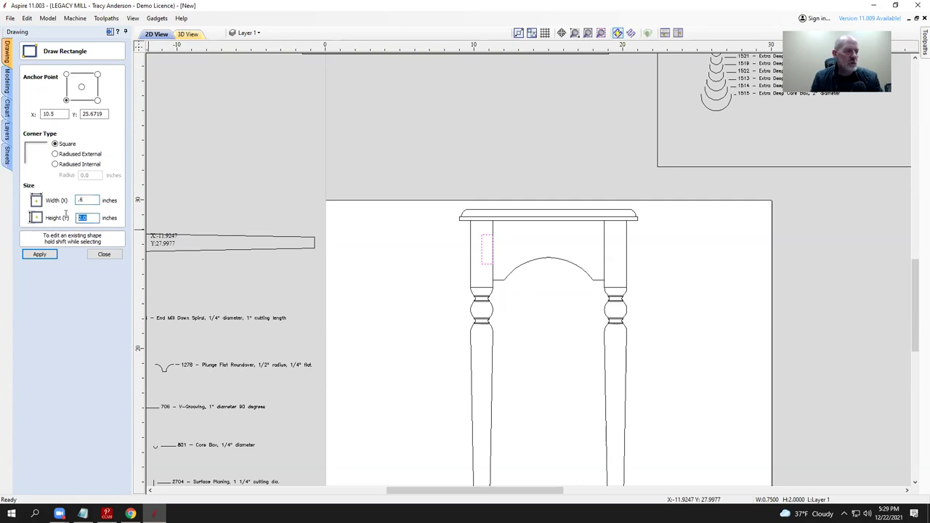
{"action": "left_click", "coordinate": [39, 254]}
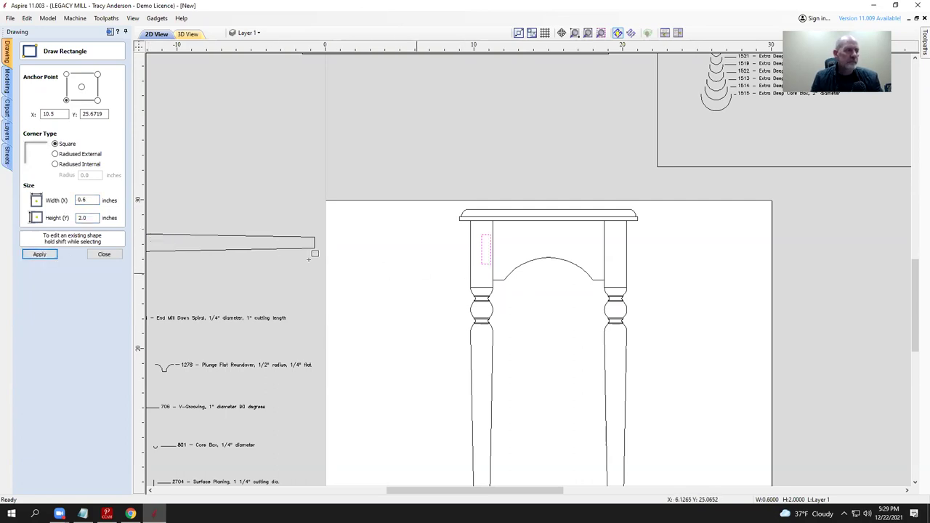
{"action": "left_click", "coordinate": [104, 253]}
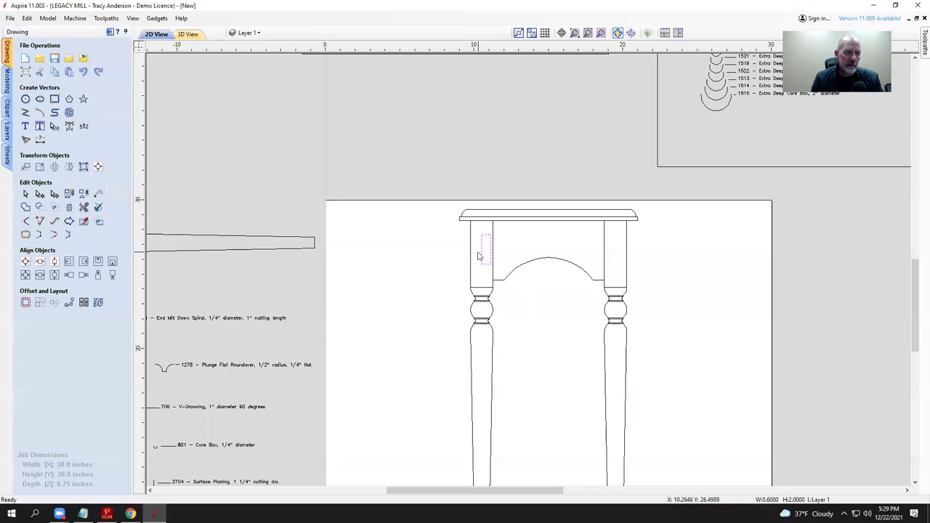
{"action": "left_click", "coordinate": [483, 249]}
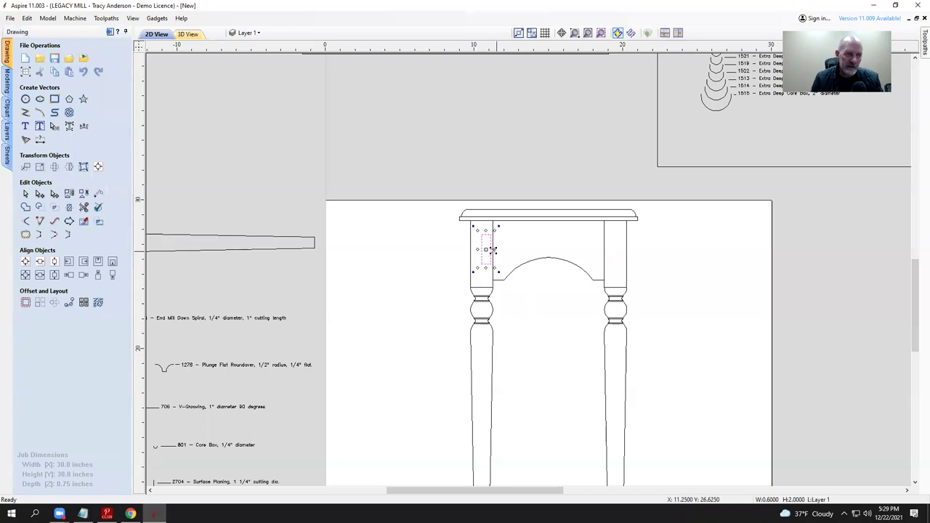
Step: Snug the 0.6 × 2.0 rectangle against the left leg's inner edge and copy it onto the right leg
{"action": "scroll", "coordinate": [489, 251], "scroll_direction": "up", "scroll_amount": 4}
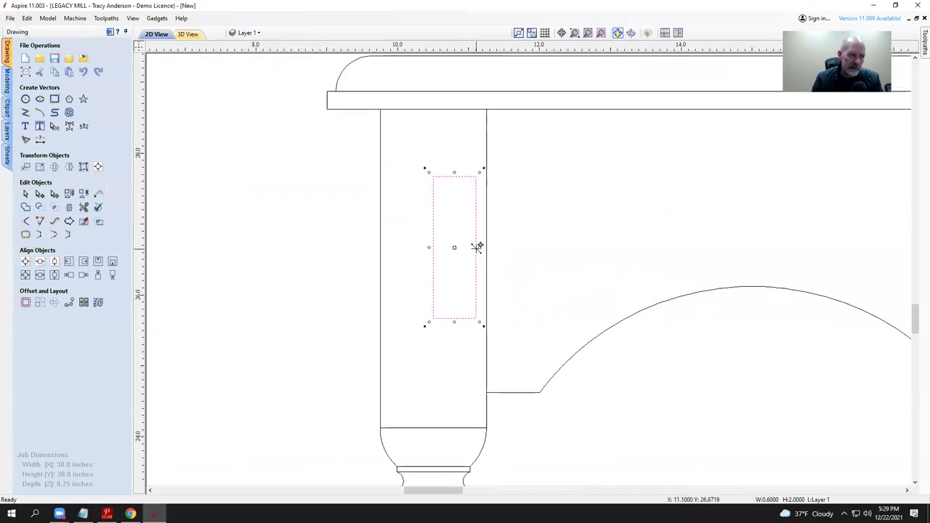
{"action": "mouse_move", "coordinate": [476, 247]}
{"action": "left_mouse_down"}
{"action": "mouse_move", "coordinate": [298, 241]}
{"action": "mouse_move", "coordinate": [298, 230]}
{"action": "mouse_move", "coordinate": [485, 245]}
{"action": "mouse_move", "coordinate": [488, 231]}
{"action": "mouse_move", "coordinate": [488, 248]}
{"action": "left_mouse_up"}
{"action": "left_click", "coordinate": [544, 243]}
{"action": "scroll", "coordinate": [544, 243], "scroll_direction": "down", "scroll_amount": 2}
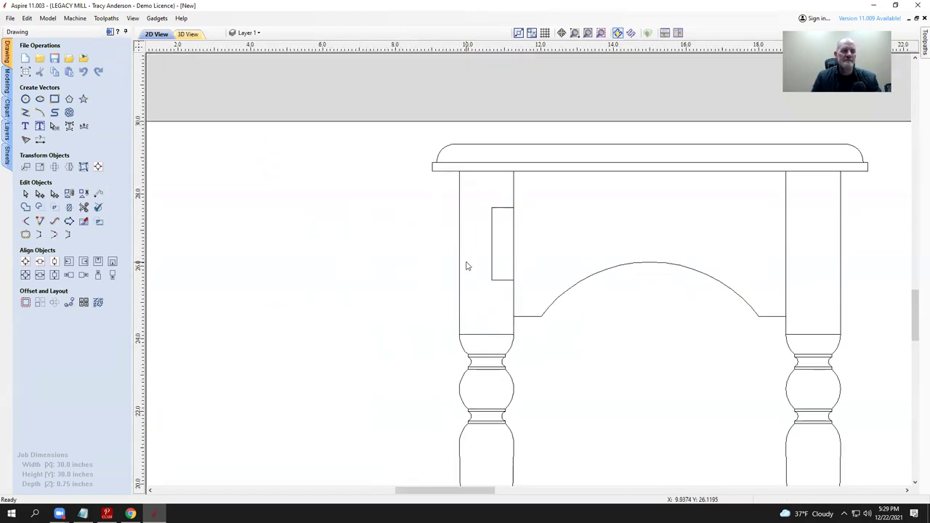
{"action": "left_click", "coordinate": [492, 272]}
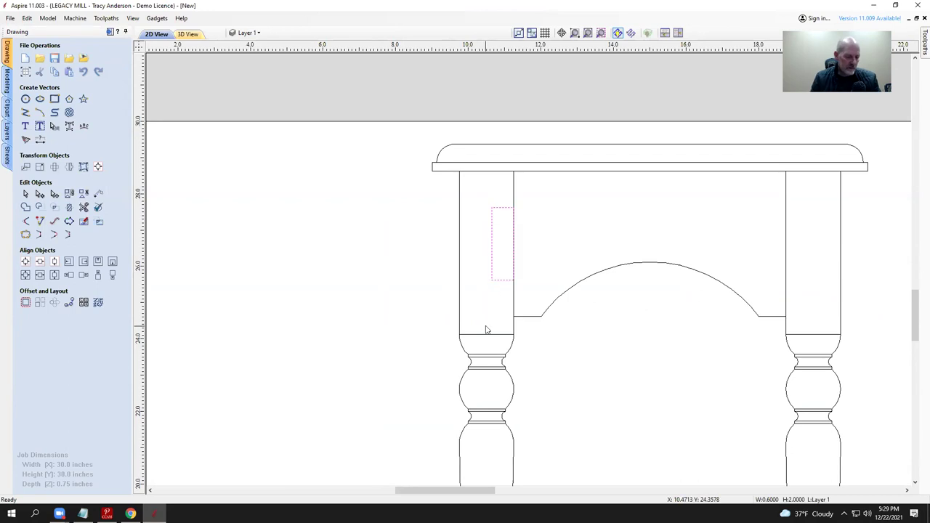
{"action": "left_click_drag", "start_coordinate": [569, 252], "coordinate": [786, 244]}
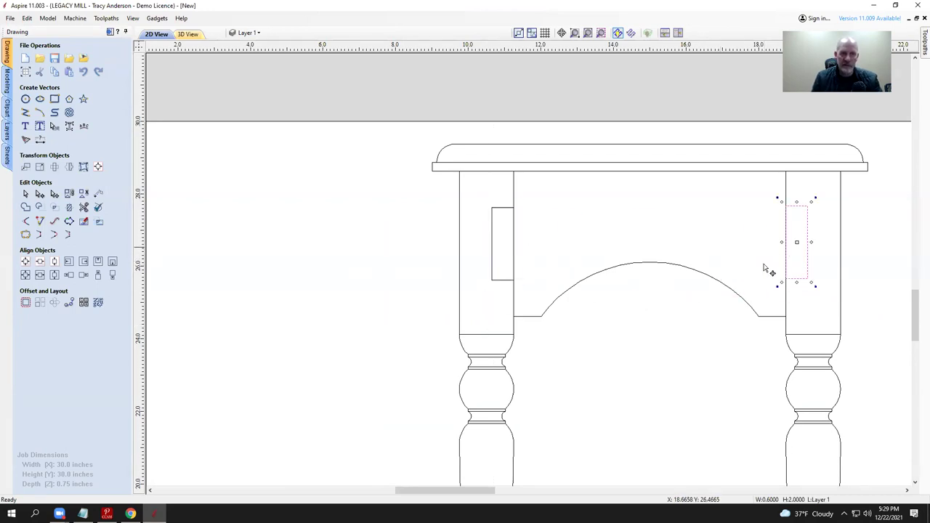
{"action": "left_click", "coordinate": [624, 355]}
Step: Select both the left and right leg tenon rectangles together
{"action": "scroll", "coordinate": [602, 330], "scroll_direction": "down", "scroll_amount": 3}
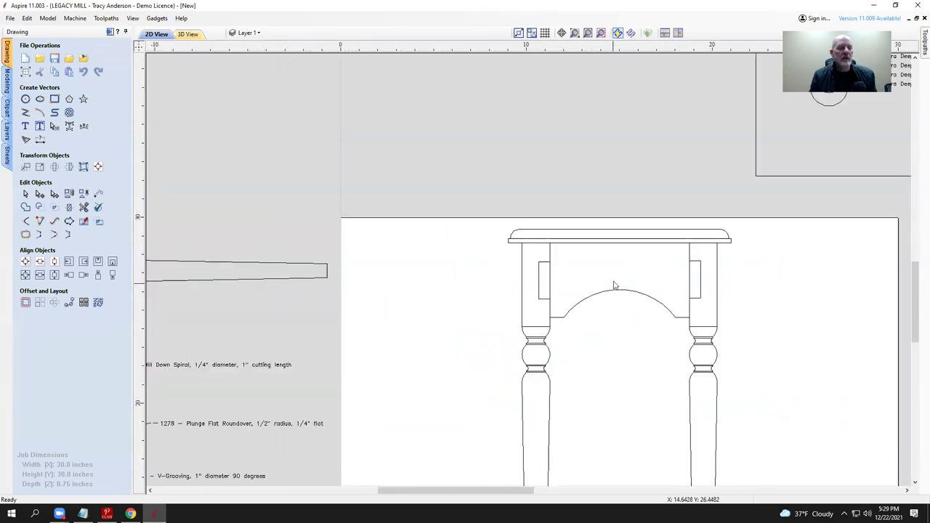
{"action": "scroll", "coordinate": [614, 286], "scroll_direction": "up", "scroll_amount": 2}
{"action": "left_click", "coordinate": [500, 307]}
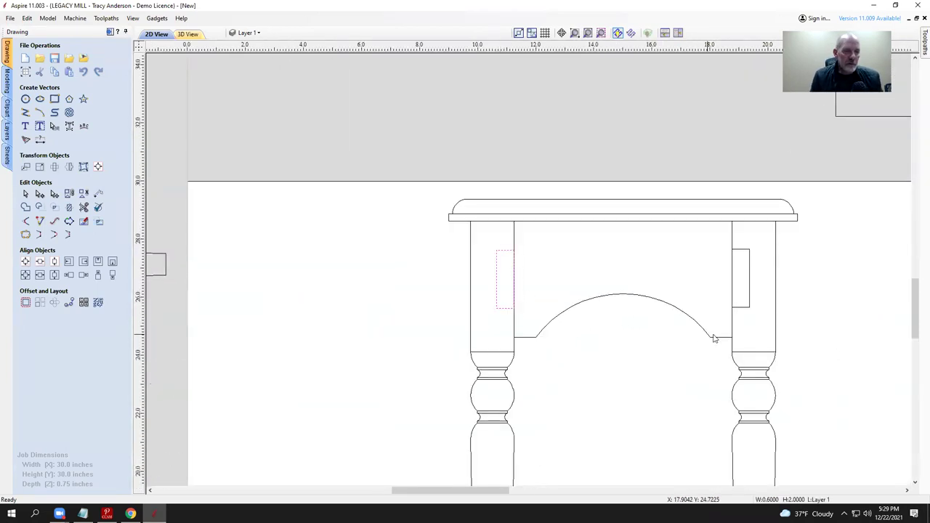
{"action": "left_click", "coordinate": [749, 308], "text": "shift"}
Step: Send the two tenon rectangles to a new 'Tenons' layer, then switch that layer's visibility off
{"action": "right_click", "coordinate": [750, 307]}
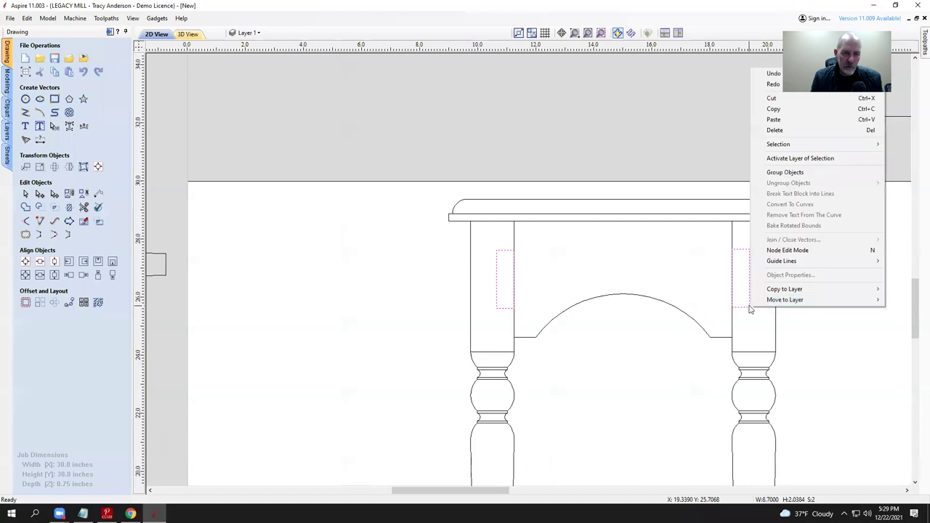
{"action": "mouse_move", "coordinate": [783, 302]}
{"action": "left_click", "coordinate": [711, 335]}
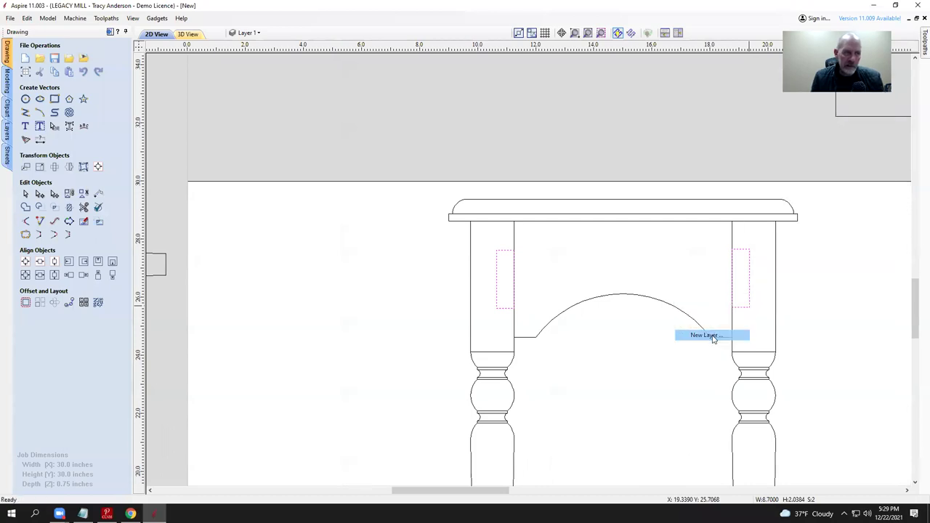
{"action": "type", "text": "Tenon"}
{"action": "key", "text": "Return"}
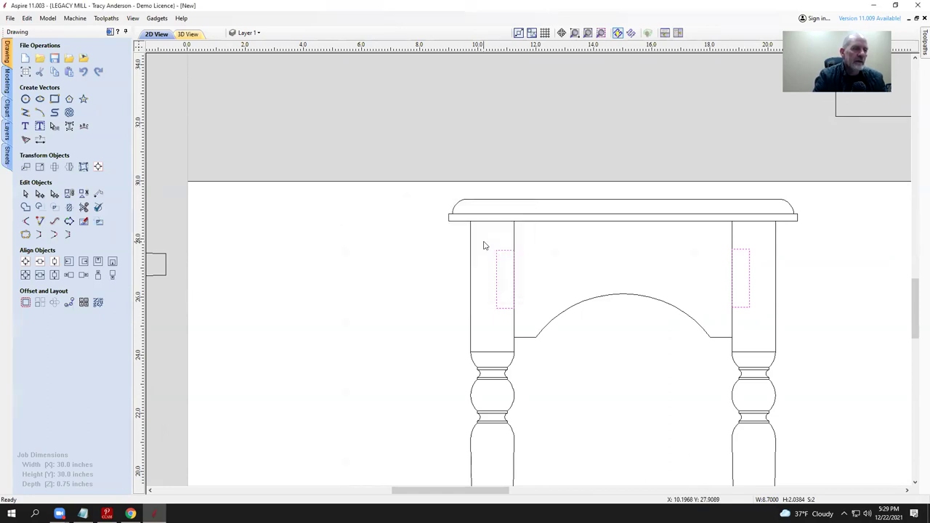
{"action": "left_click", "coordinate": [242, 33]}
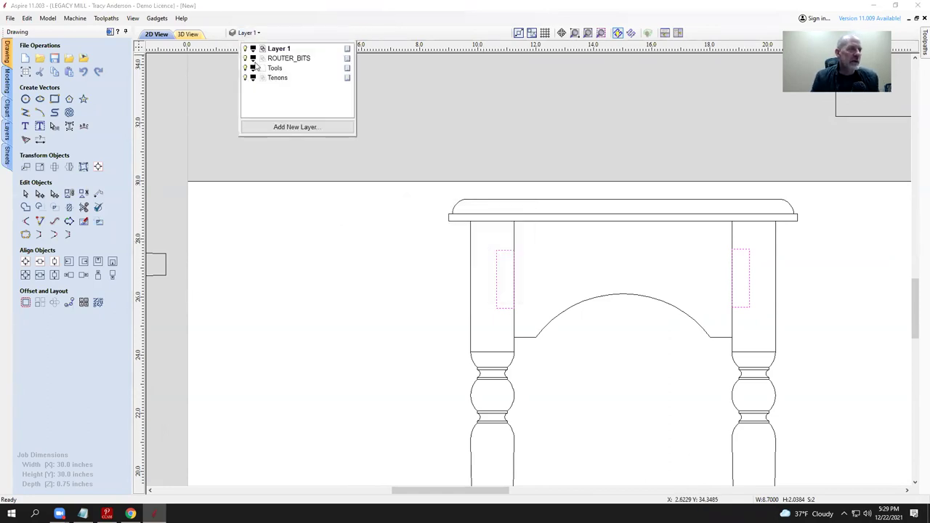
{"action": "left_click", "coordinate": [245, 78]}
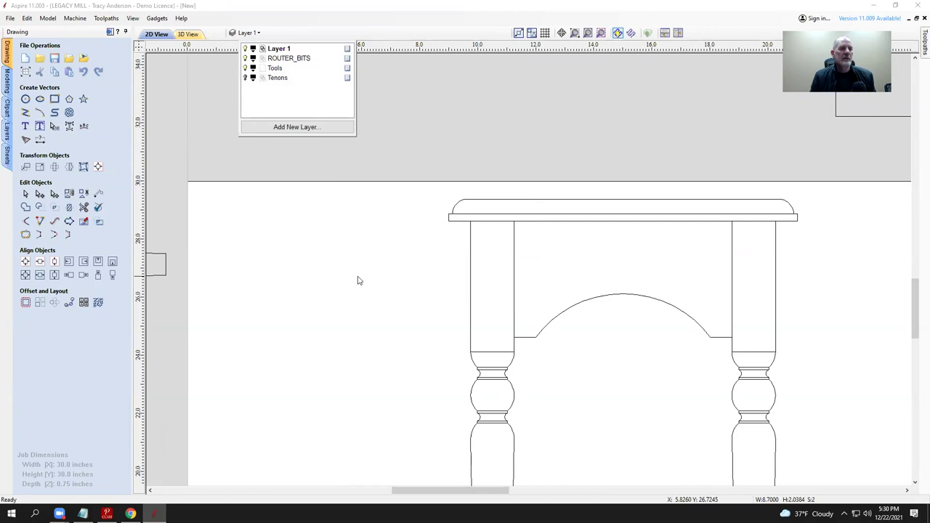
{"action": "scroll", "coordinate": [438, 194], "scroll_direction": "down", "scroll_amount": 5}
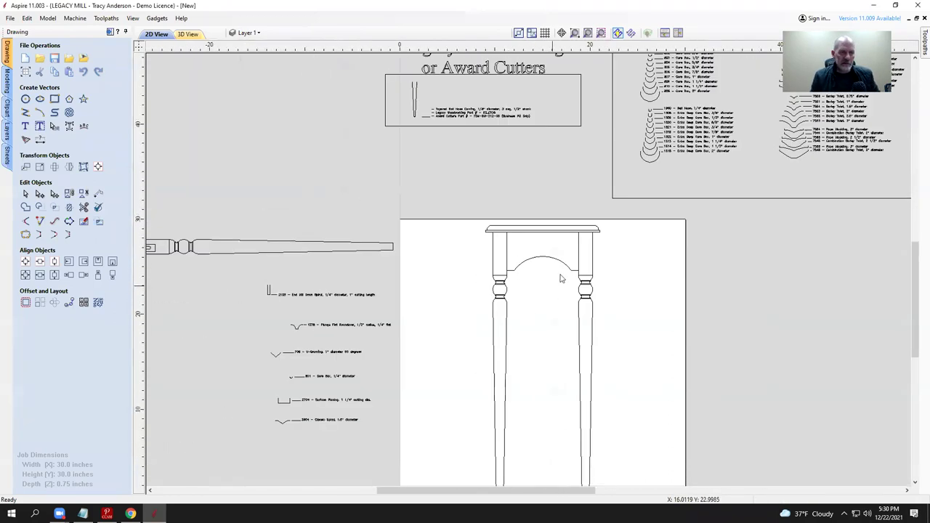
{"action": "scroll", "coordinate": [604, 157], "scroll_direction": "down", "scroll_amount": 3}
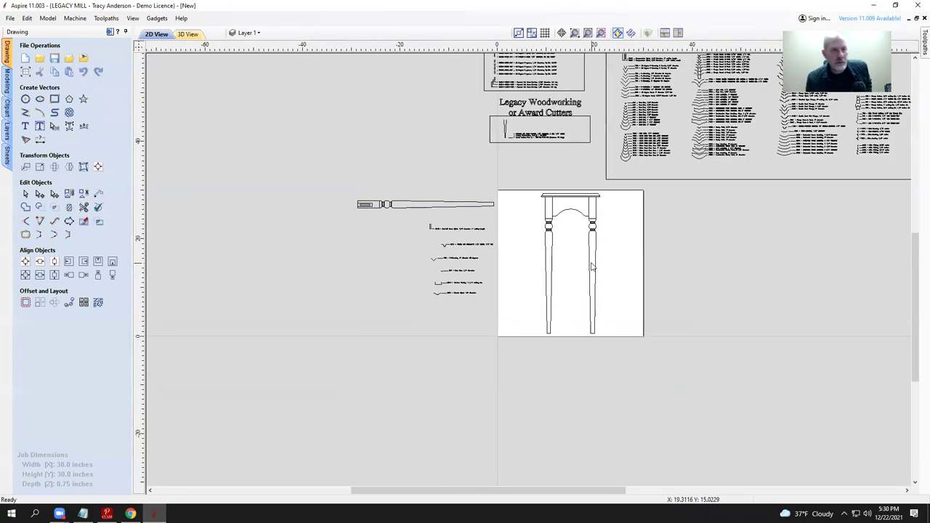
{"action": "scroll", "coordinate": [566, 285], "scroll_direction": "up", "scroll_amount": 3}
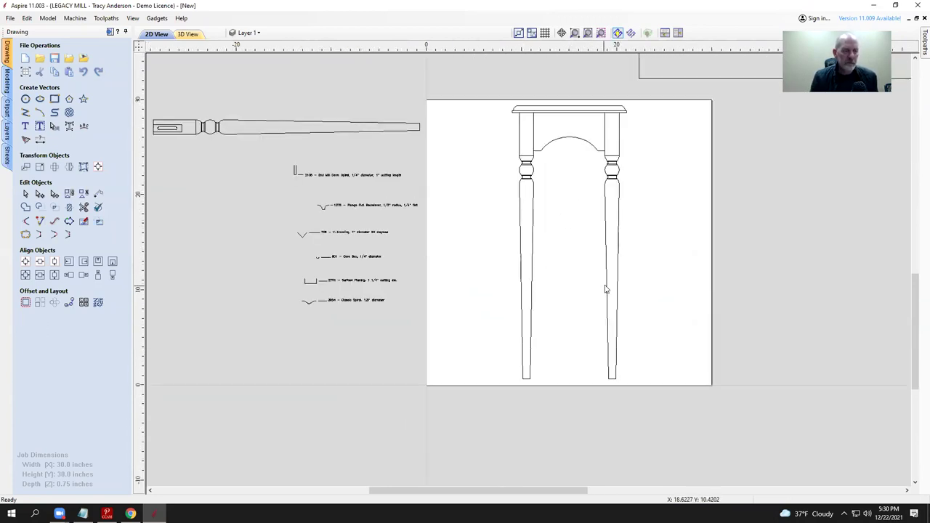
{"action": "scroll", "coordinate": [606, 289], "scroll_direction": "down", "scroll_amount": 1}
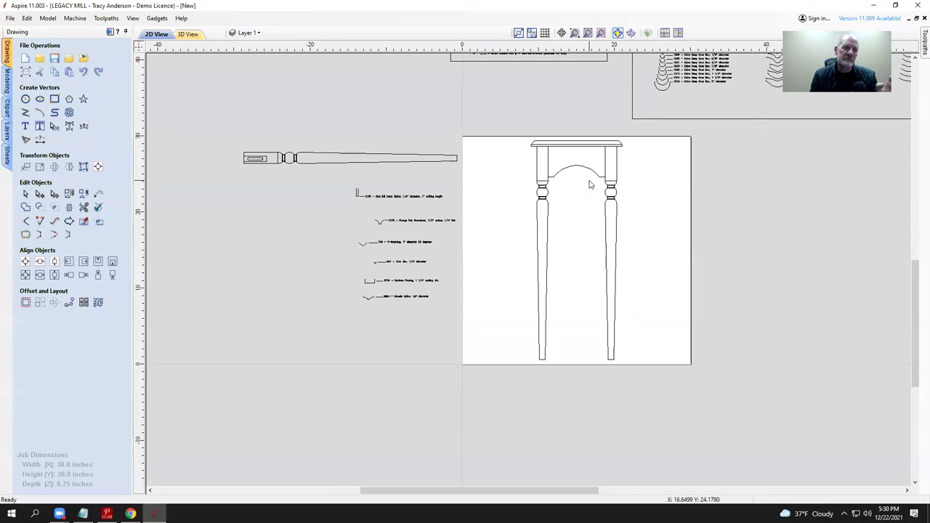
{"action": "scroll", "coordinate": [527, 178], "scroll_direction": "up", "scroll_amount": 3}
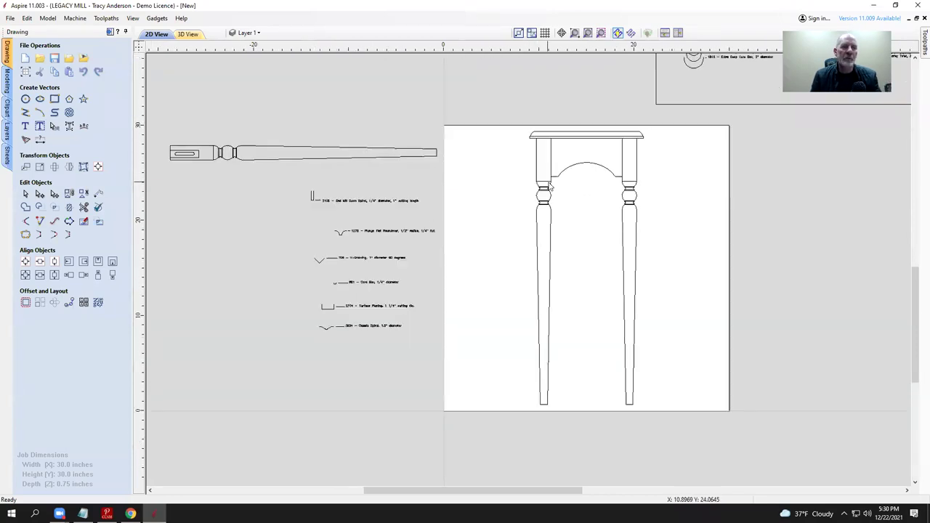
{"action": "scroll", "coordinate": [558, 184], "scroll_direction": "down", "scroll_amount": 6}
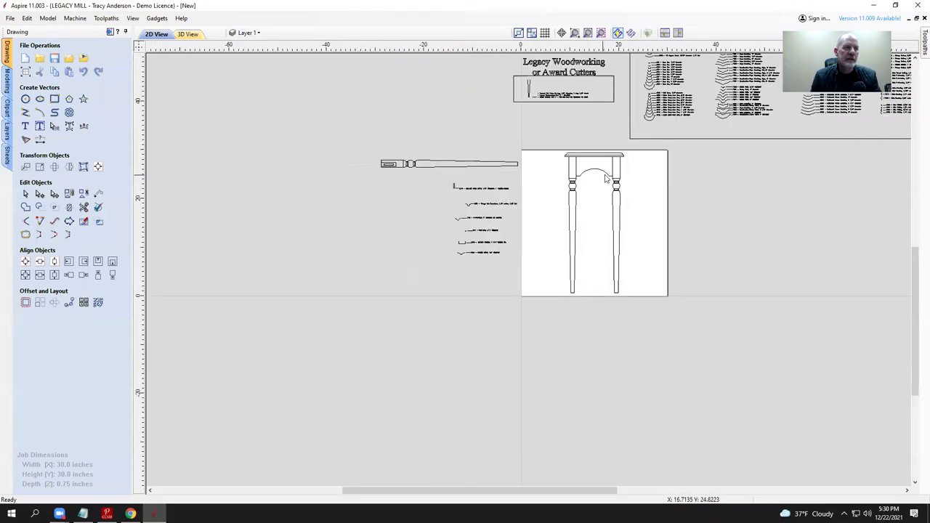
{"action": "scroll", "coordinate": [451, 207], "scroll_direction": "up", "scroll_amount": 6}
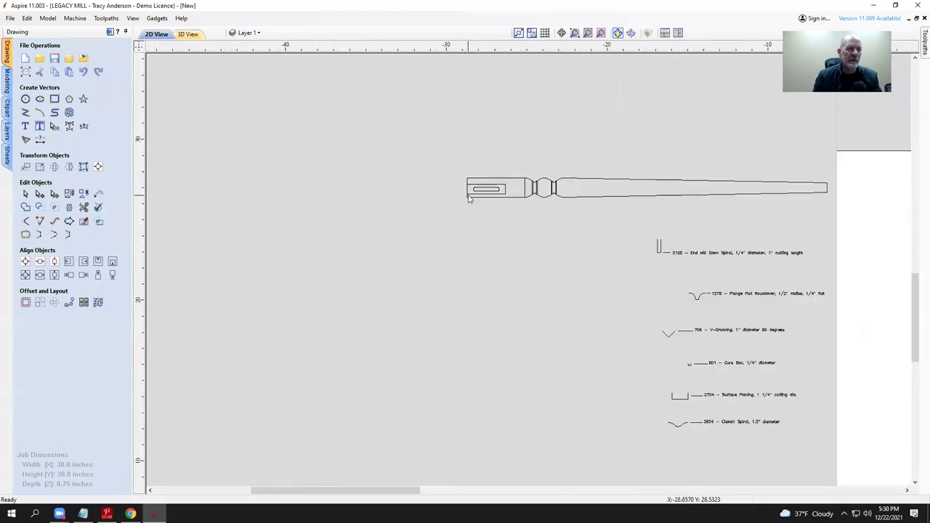
Step: Draw a 1.5 × 1.5 inch square at the spindle's left end, nudge it left and rotate it 45°
{"action": "left_click", "coordinate": [55, 99]}
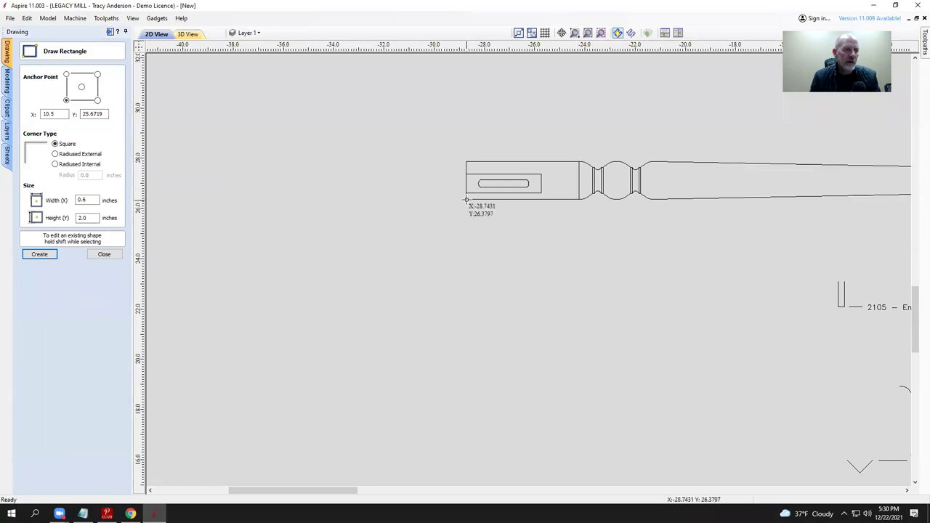
{"action": "left_click_drag", "start_coordinate": [465, 201], "coordinate": [429, 159]}
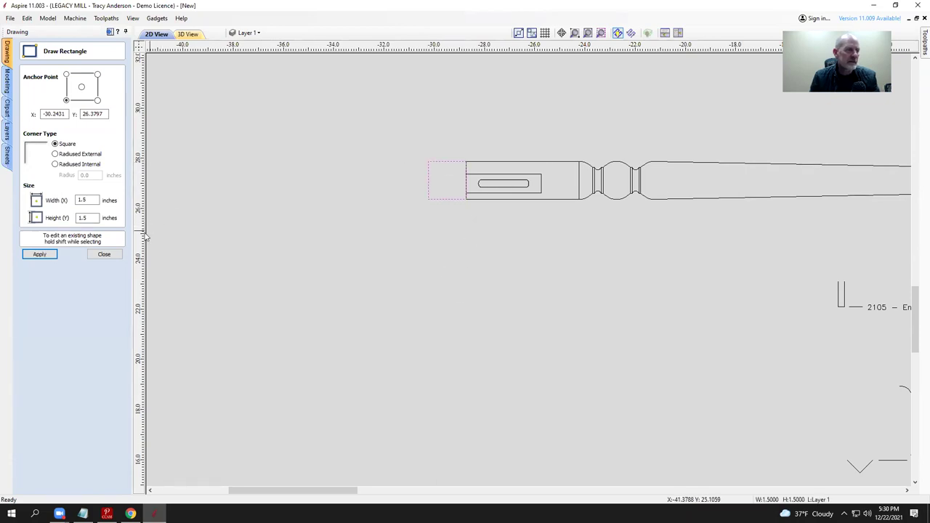
{"action": "left_click", "coordinate": [112, 256]}
{"action": "key", "text": "Left"}
{"action": "key", "text": "Left"}
{"action": "key", "text": "Left"}
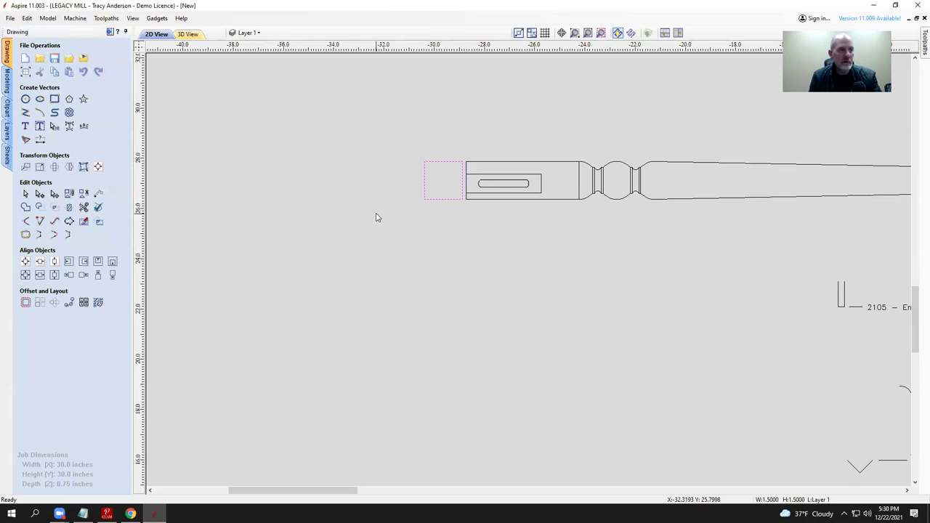
{"action": "key", "text": "Left"}
{"action": "key", "text": "Left"}
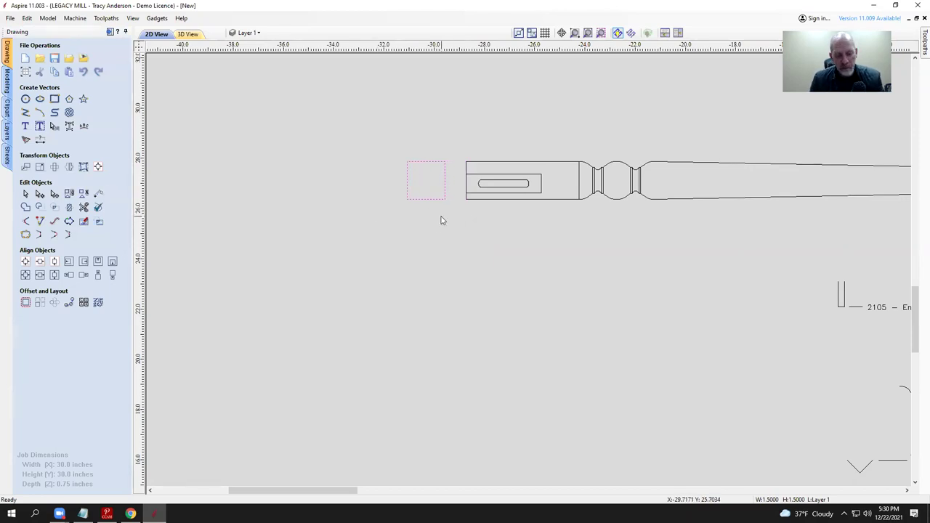
{"action": "key", "text": "greater"}
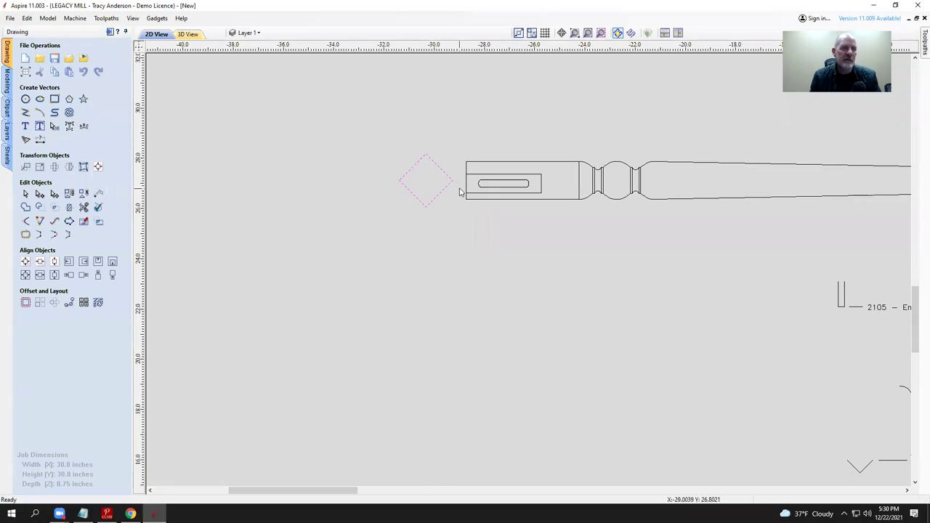
{"action": "left_click", "coordinate": [26, 113]}
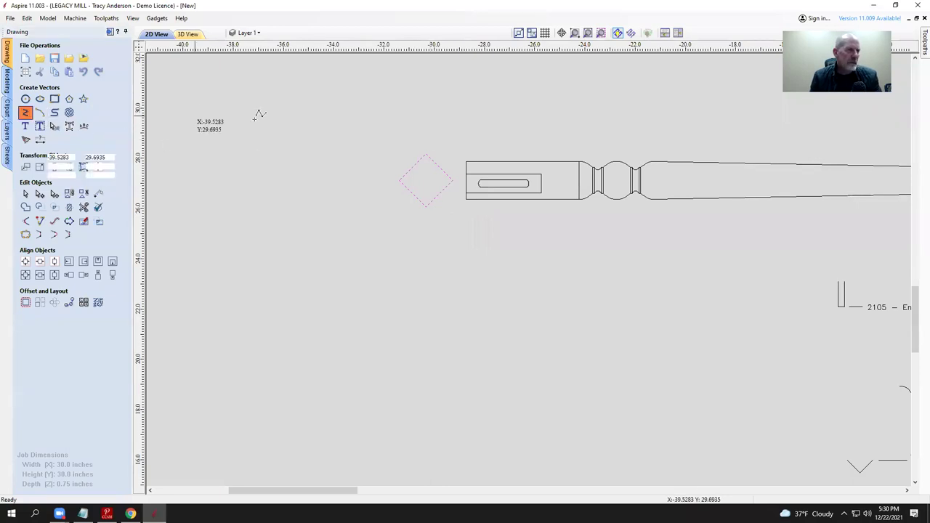
Step: Draw two horizontal lines rightward along the spindle from the diamond's top and bottom corners
{"action": "left_click", "coordinate": [426, 154]}
{"action": "left_click", "coordinate": [596, 154]}
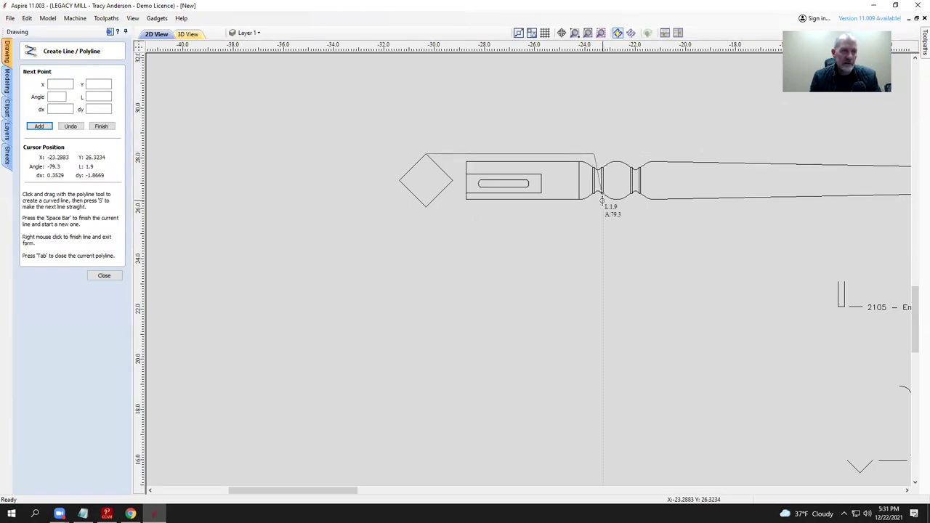
{"action": "key", "text": "space"}
{"action": "left_click", "coordinate": [426, 207]}
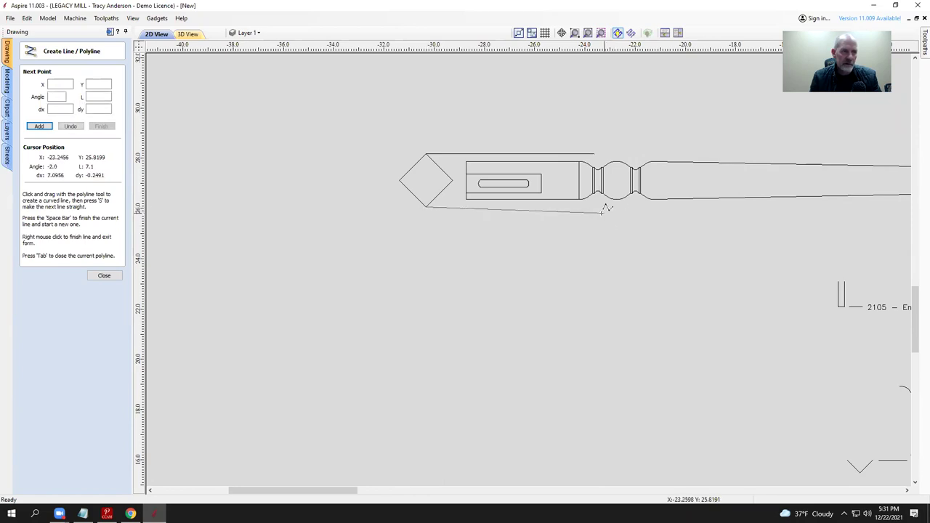
{"action": "left_click", "coordinate": [594, 208]}
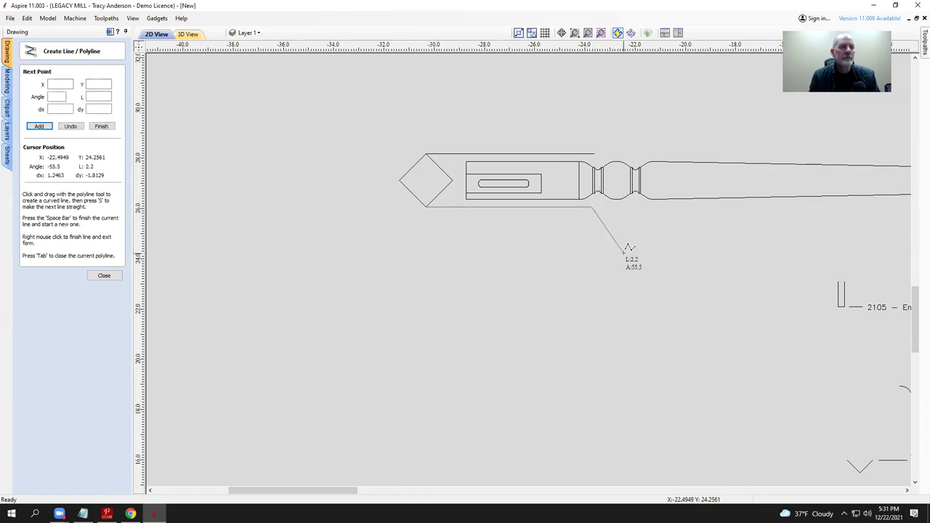
{"action": "key", "text": "space"}
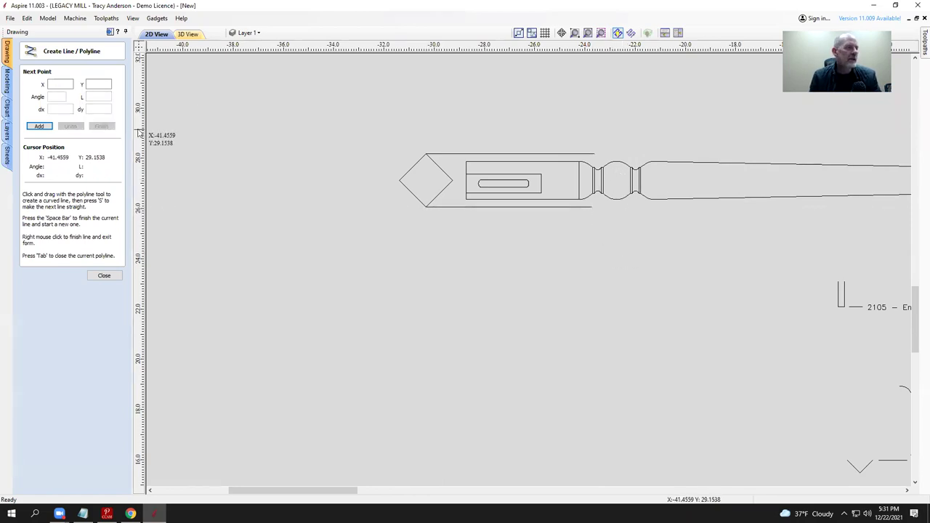
{"action": "left_click", "coordinate": [109, 277]}
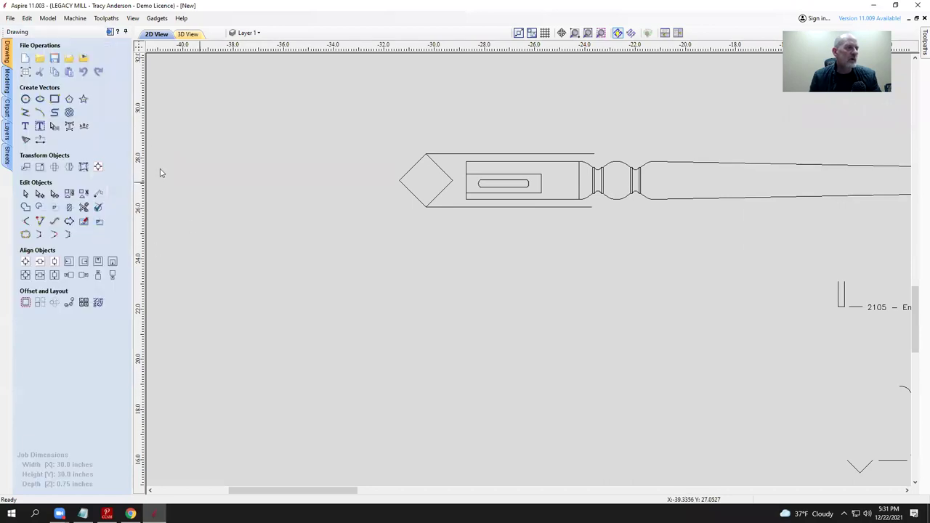
Step: Draw a small square turned into a diamond and move it onto the spindle's top shoulder
{"action": "left_click", "coordinate": [55, 99]}
{"action": "left_click_drag", "start_coordinate": [531, 94], "coordinate": [550, 115]}
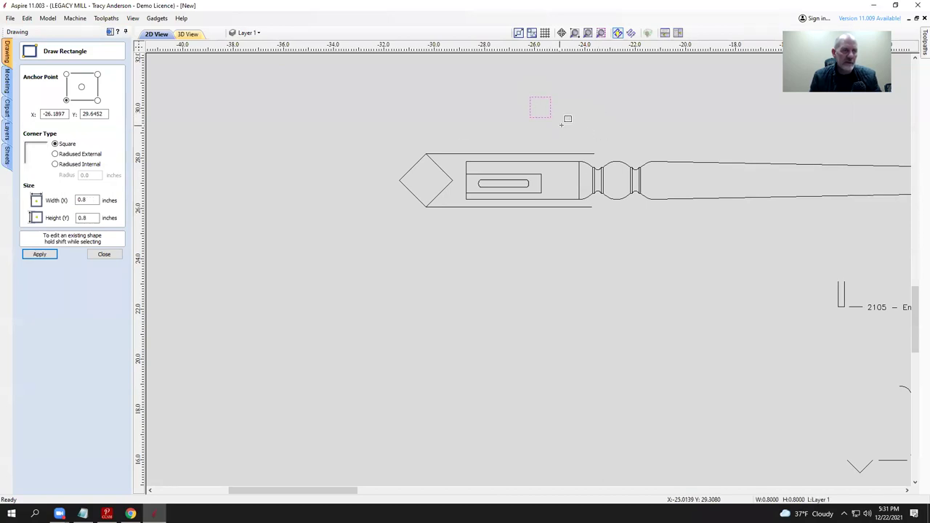
{"action": "left_click", "coordinate": [104, 254]}
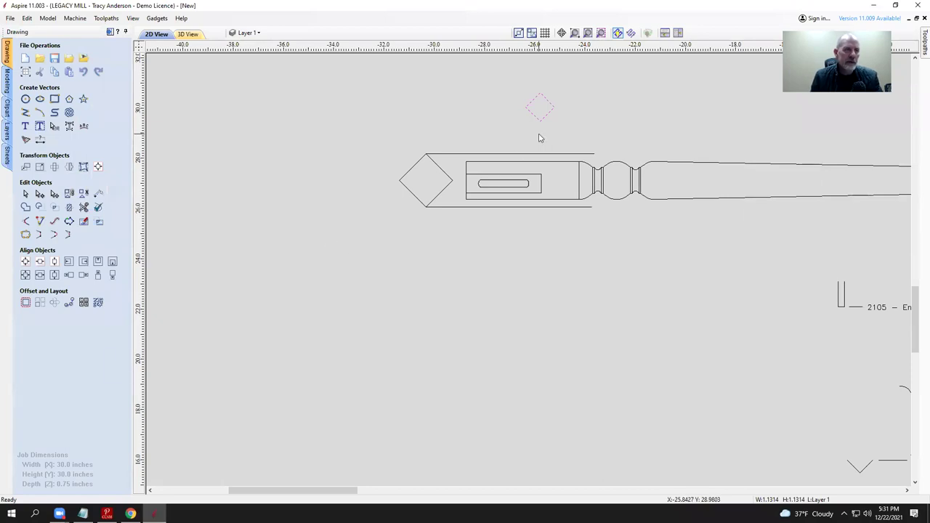
{"action": "left_click_drag", "start_coordinate": [543, 119], "coordinate": [586, 155]}
{"action": "scroll", "coordinate": [665, 135], "scroll_direction": "up", "scroll_amount": 2}
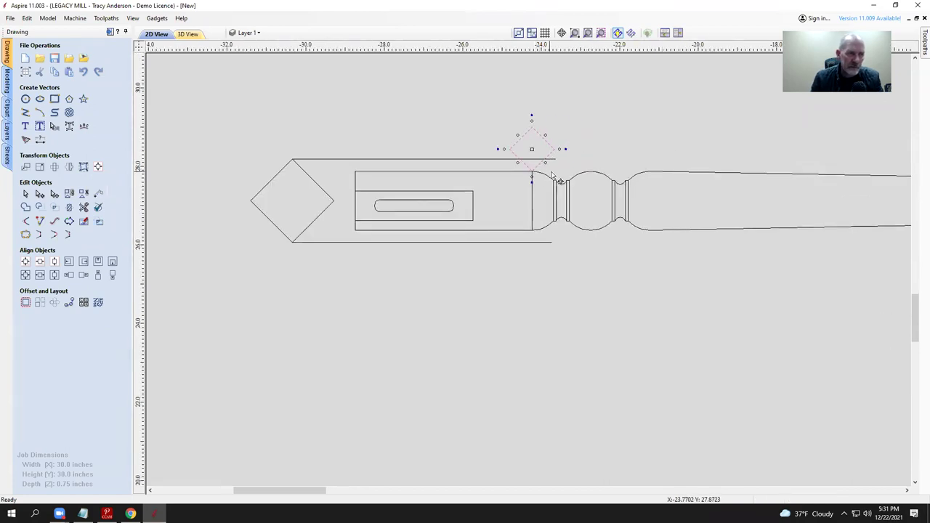
{"action": "scroll", "coordinate": [532, 172], "scroll_direction": "up", "scroll_amount": 3}
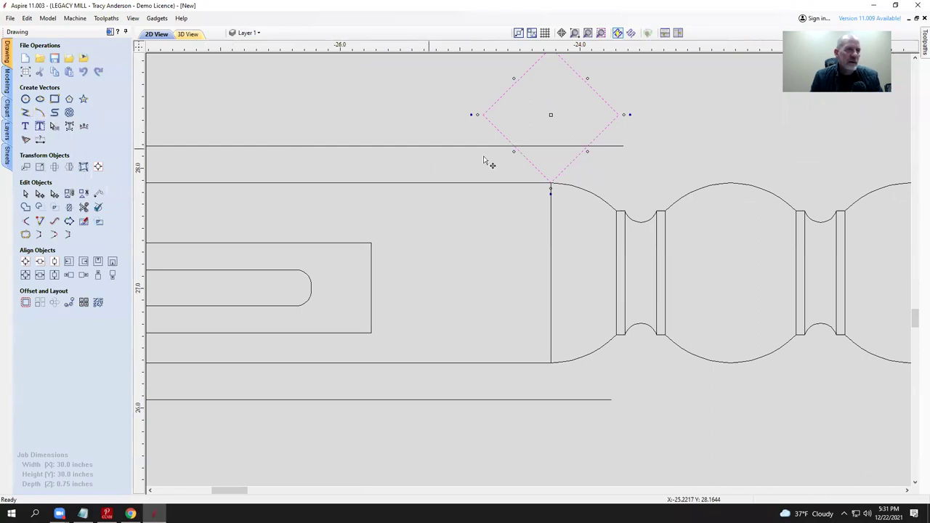
{"action": "left_click", "coordinate": [558, 132]}
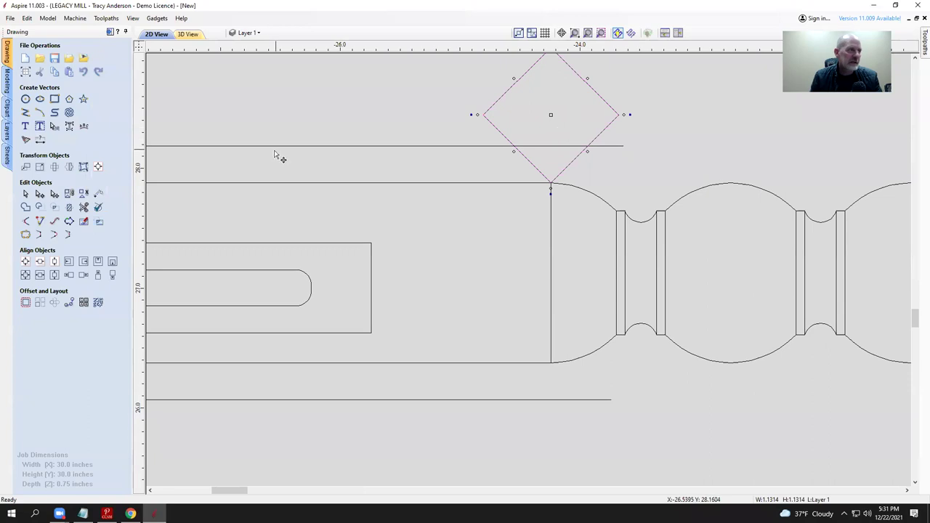
Step: Draw a vertical guide line from the diamond's intersection down past the bottom of the leg blank
{"action": "left_click", "coordinate": [25, 112]}
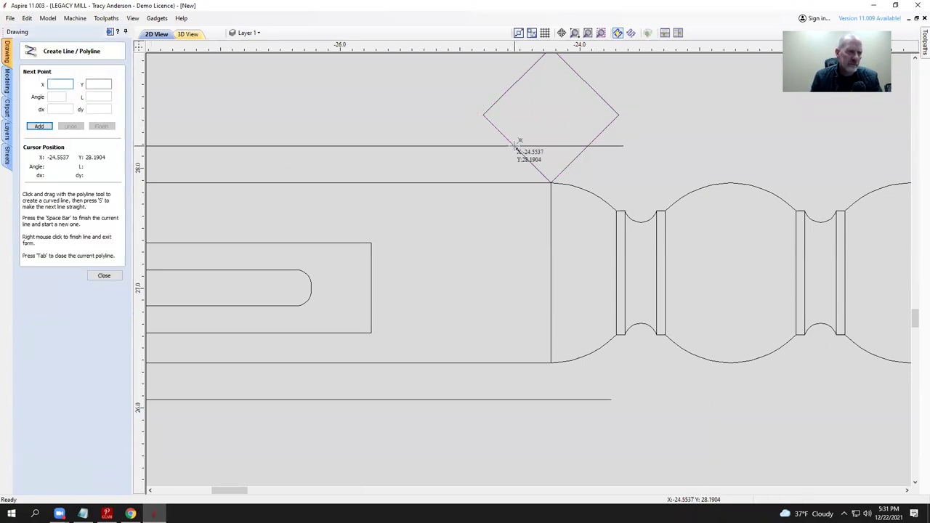
{"action": "scroll", "coordinate": [516, 156], "scroll_direction": "up", "scroll_amount": 5}
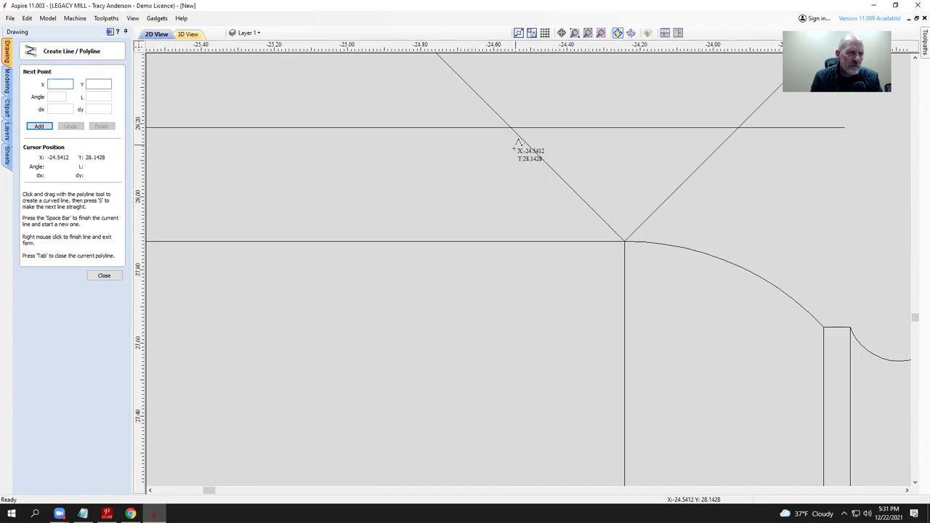
{"action": "left_click", "coordinate": [503, 96]}
{"action": "scroll", "coordinate": [519, 249], "scroll_direction": "down", "scroll_amount": 4}
{"action": "scroll", "coordinate": [509, 418], "scroll_direction": "down", "scroll_amount": 3}
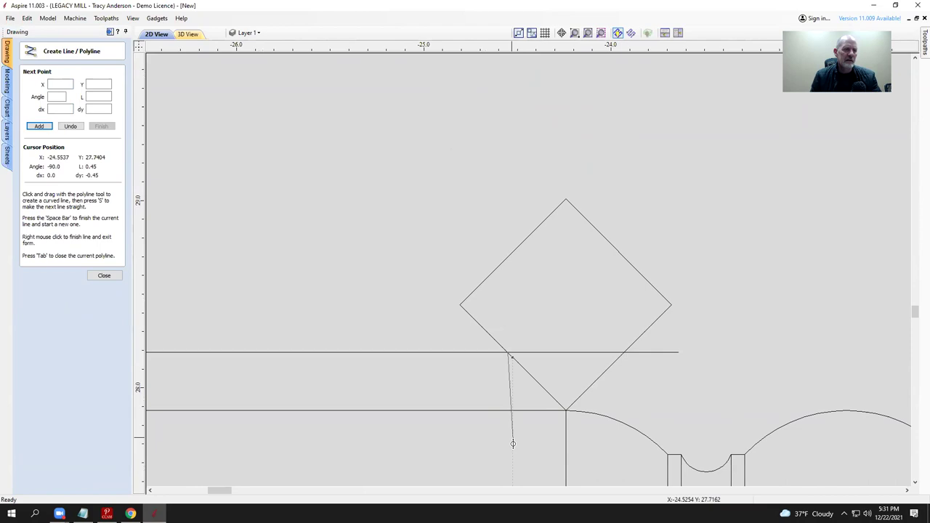
{"action": "scroll", "coordinate": [512, 291], "scroll_direction": "down", "scroll_amount": 3}
{"action": "scroll", "coordinate": [515, 467], "scroll_direction": "down", "scroll_amount": 2}
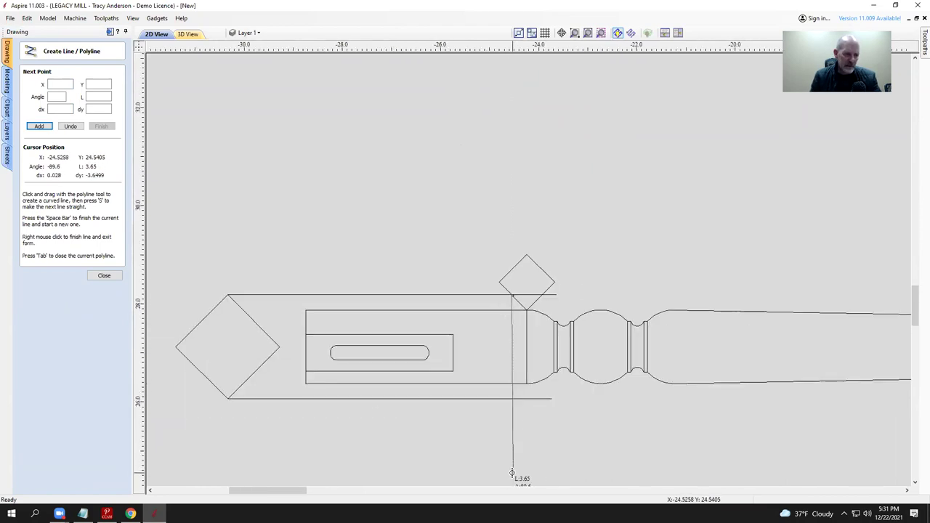
{"action": "left_click", "coordinate": [513, 469]}
{"action": "right_click", "coordinate": [549, 439]}
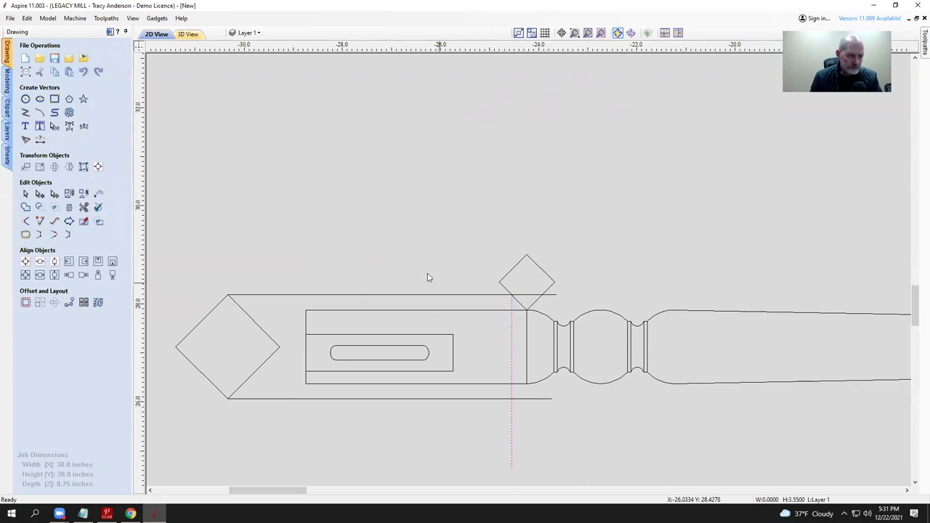
{"action": "left_click", "coordinate": [40, 114]}
{"action": "scroll", "coordinate": [515, 327], "scroll_direction": "up", "scroll_amount": 3}
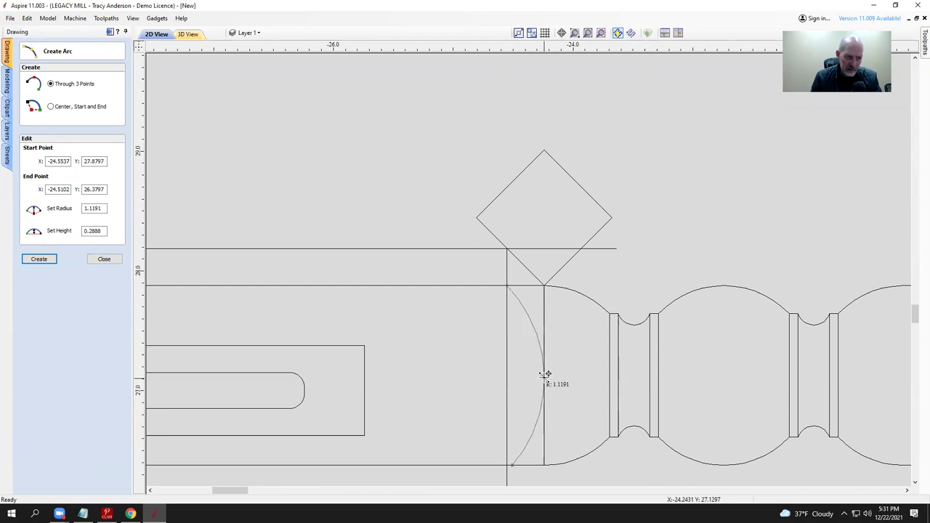
Step: Place the shoulder arc across the leg blank's square end
{"action": "left_click", "coordinate": [545, 374]}
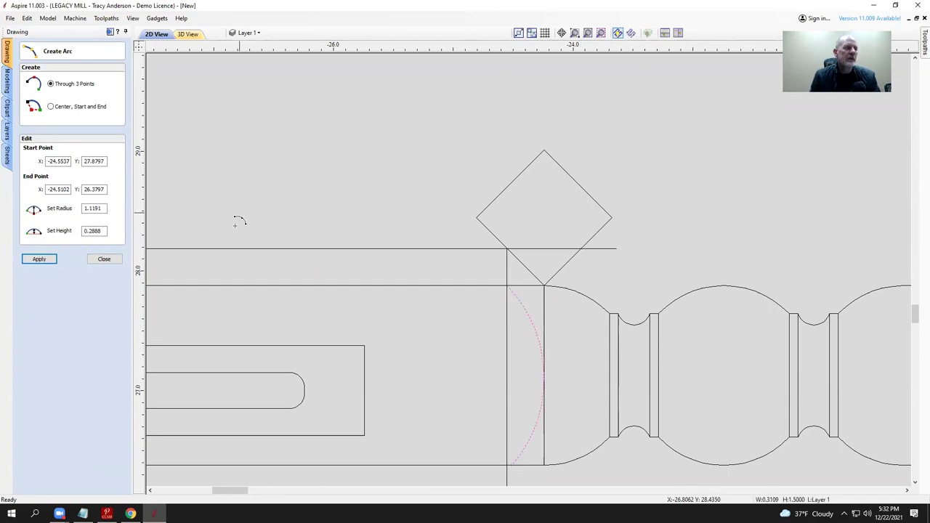
{"action": "left_click", "coordinate": [104, 259]}
{"action": "scroll", "coordinate": [422, 291], "scroll_direction": "down", "scroll_amount": 3}
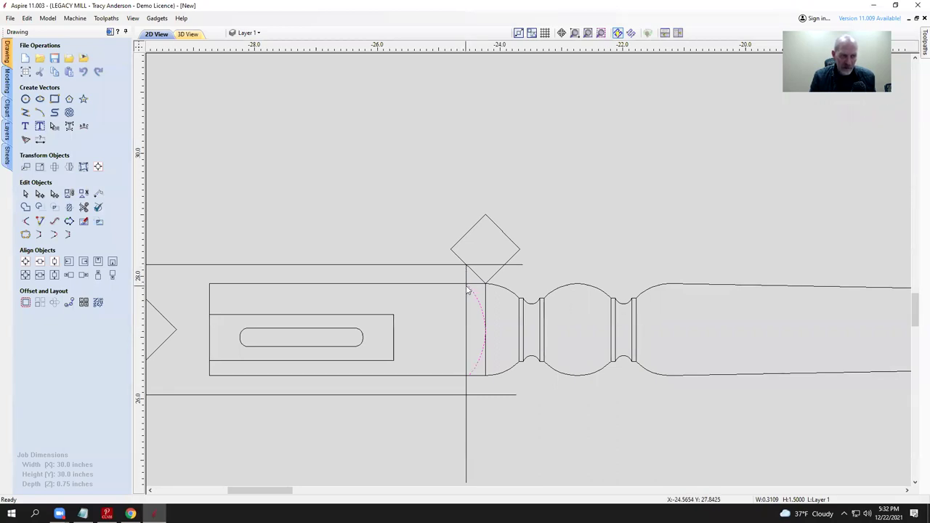
Step: Delete the small diamond and both construction guide lines
{"action": "left_click_drag", "start_coordinate": [551, 217], "coordinate": [451, 277]}
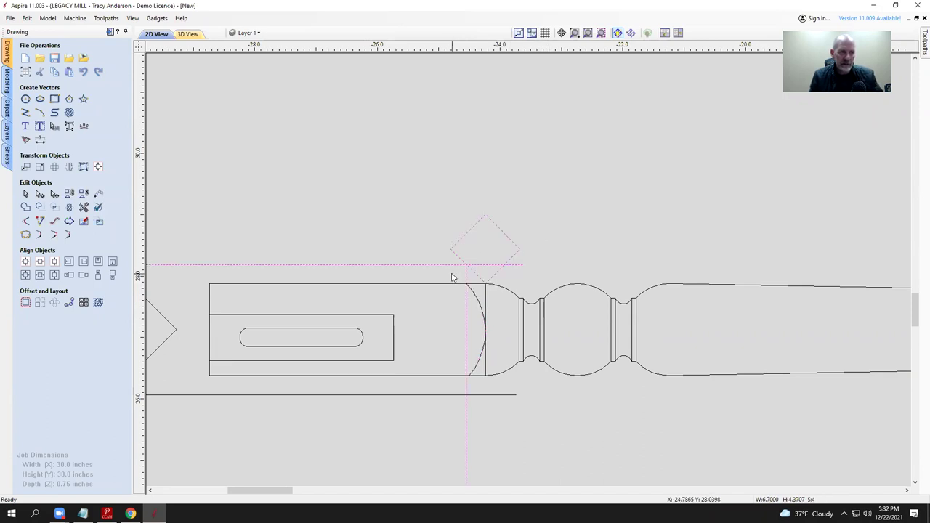
{"action": "key", "text": "Delete"}
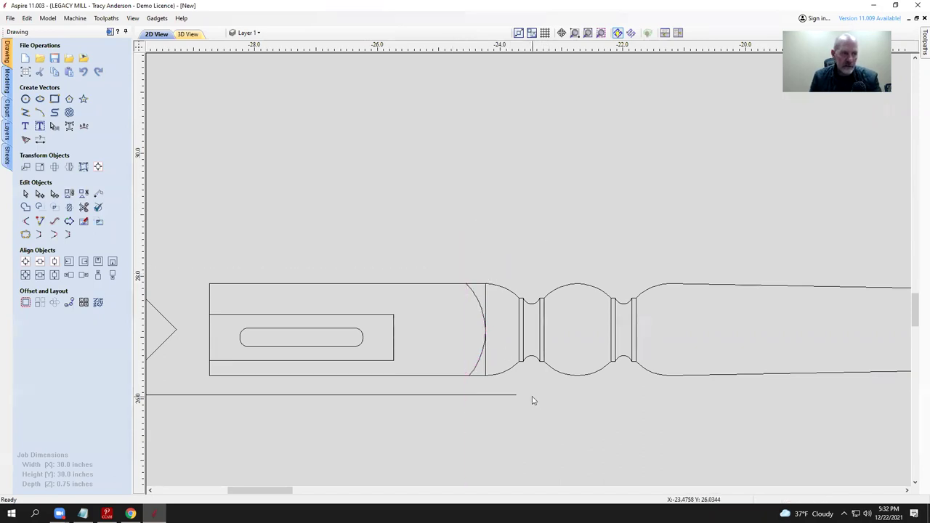
{"action": "scroll", "coordinate": [459, 423], "scroll_direction": "down", "scroll_amount": 2}
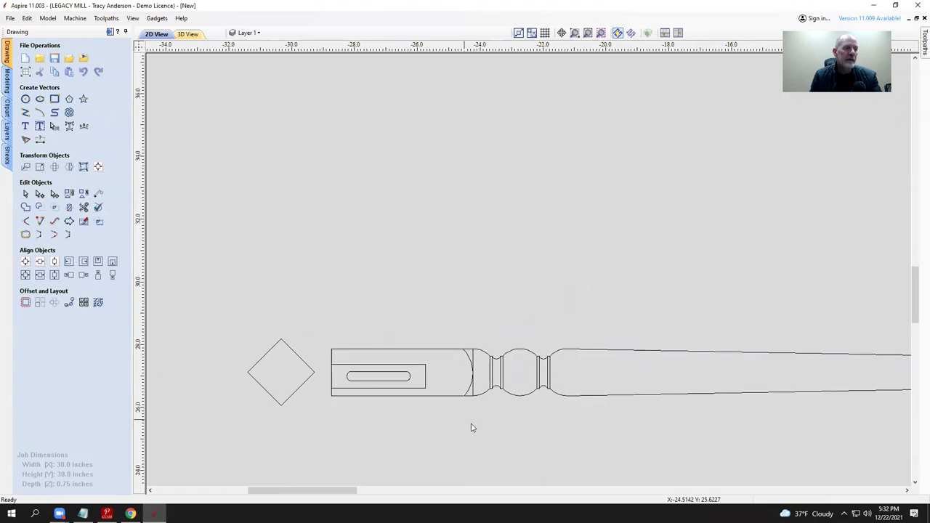
{"action": "scroll", "coordinate": [473, 375], "scroll_direction": "up", "scroll_amount": 2}
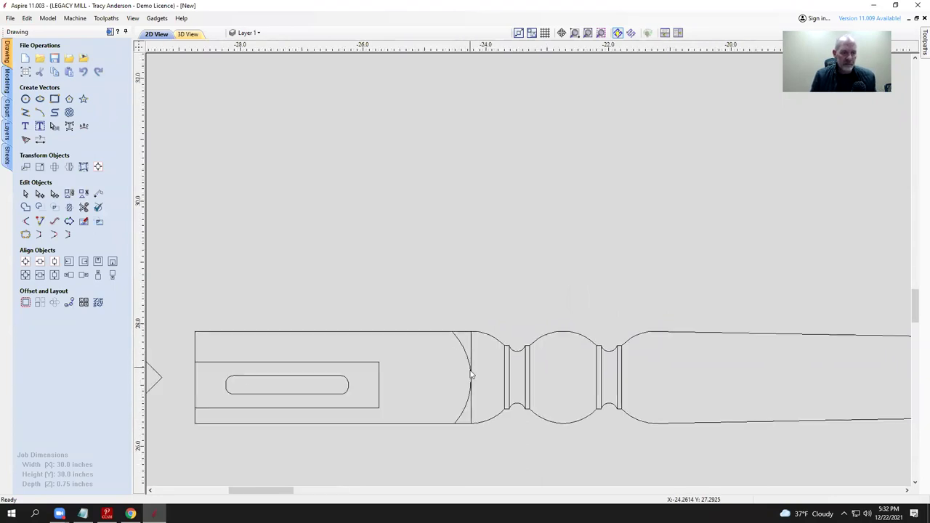
{"action": "scroll", "coordinate": [456, 398], "scroll_direction": "down", "scroll_amount": 4}
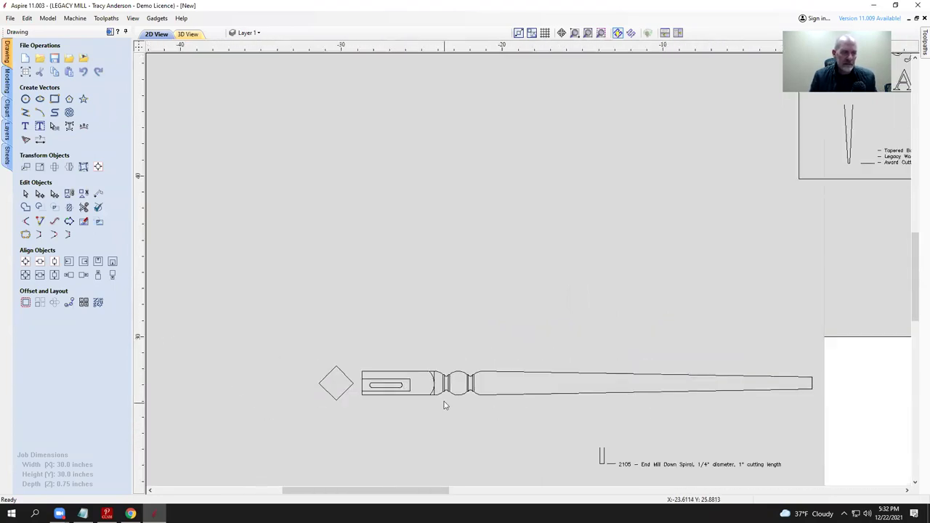
Step: Rotate the shoulder arc 90° from vertical to horizontal
{"action": "left_click", "coordinate": [431, 396]}
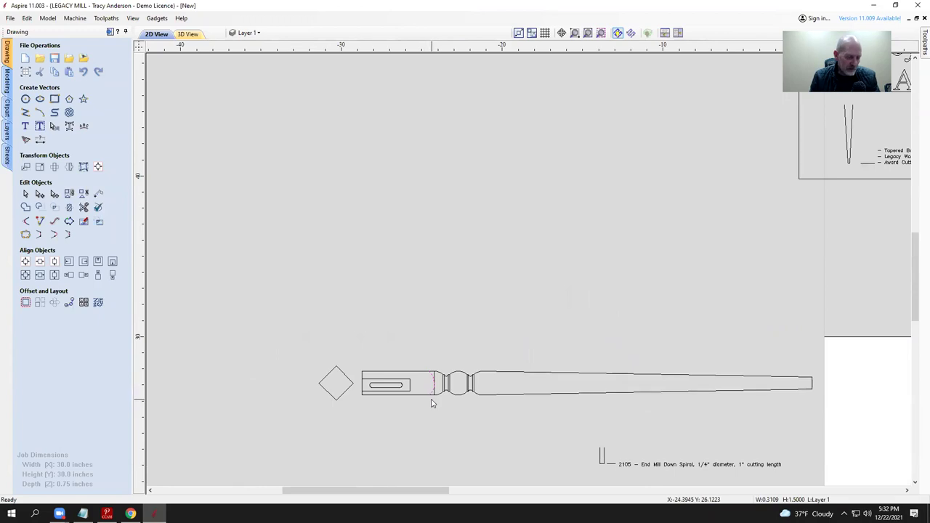
{"action": "left_click", "coordinate": [434, 397]}
{"action": "left_click_drag", "start_coordinate": [434, 383], "coordinate": [856, 383]}
{"action": "scroll", "coordinate": [457, 326], "scroll_direction": "down", "scroll_amount": 3}
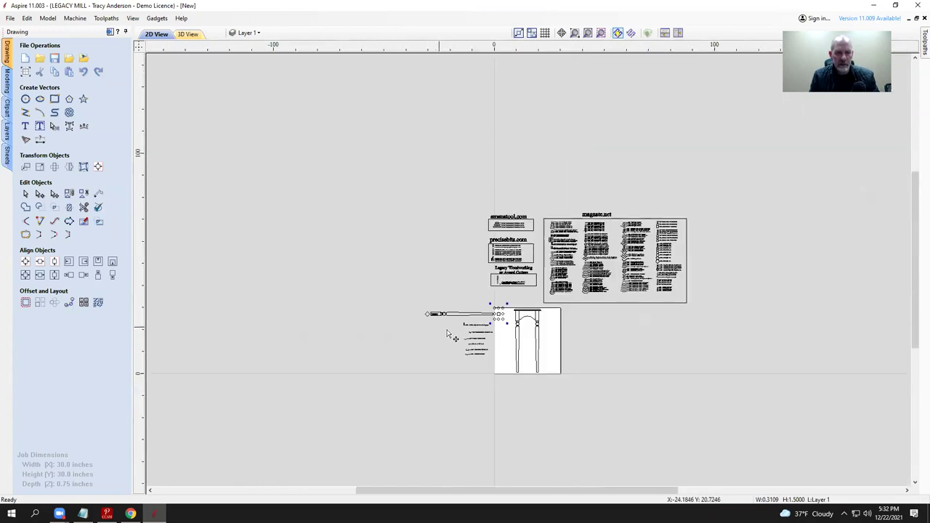
{"action": "scroll", "coordinate": [444, 323], "scroll_direction": "up", "scroll_amount": 5}
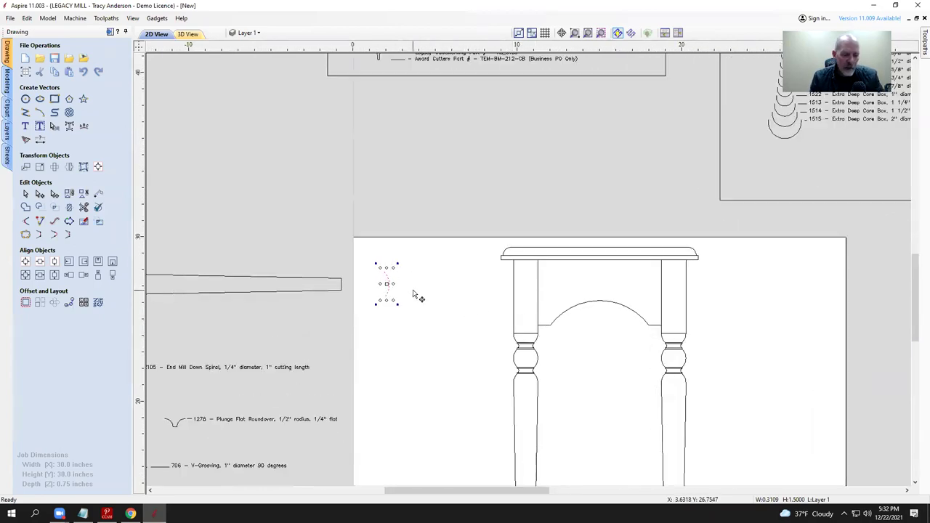
{"action": "left_click_drag", "start_coordinate": [415, 293], "coordinate": [418, 294]}
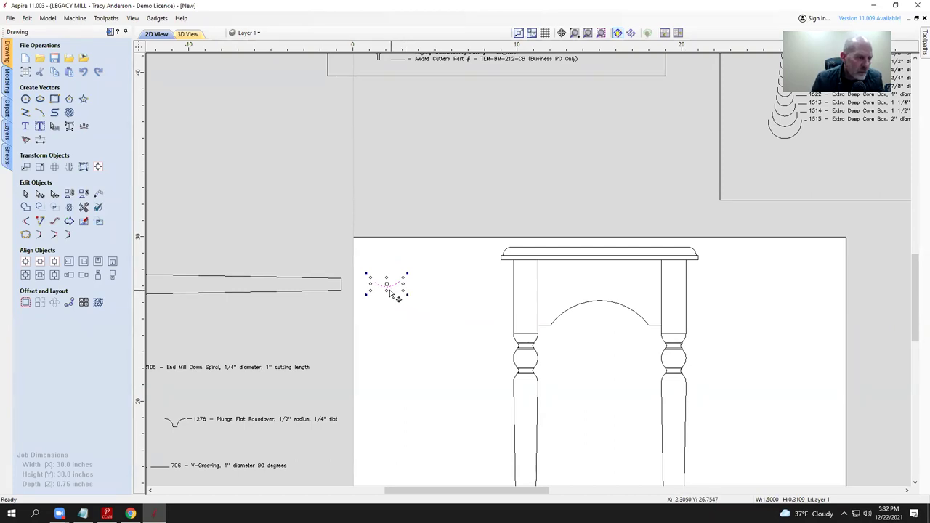
{"action": "scroll", "coordinate": [389, 292], "scroll_direction": "up", "scroll_amount": 4}
Step: Place the horizontal arc at the shoulder of the left table leg, then the right leg
{"action": "left_click_drag", "start_coordinate": [402, 280], "coordinate": [810, 417]}
{"action": "scroll", "coordinate": [552, 353], "scroll_direction": "down", "scroll_amount": 5}
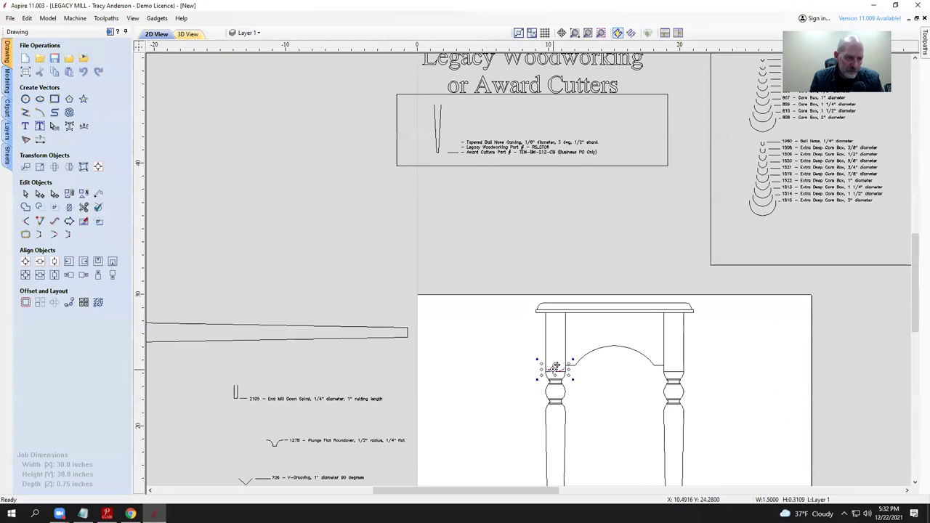
{"action": "left_click_drag", "start_coordinate": [555, 367], "coordinate": [608, 373]}
{"action": "scroll", "coordinate": [709, 371], "scroll_direction": "up", "scroll_amount": 3}
{"action": "scroll", "coordinate": [732, 389], "scroll_direction": "down", "scroll_amount": 4}
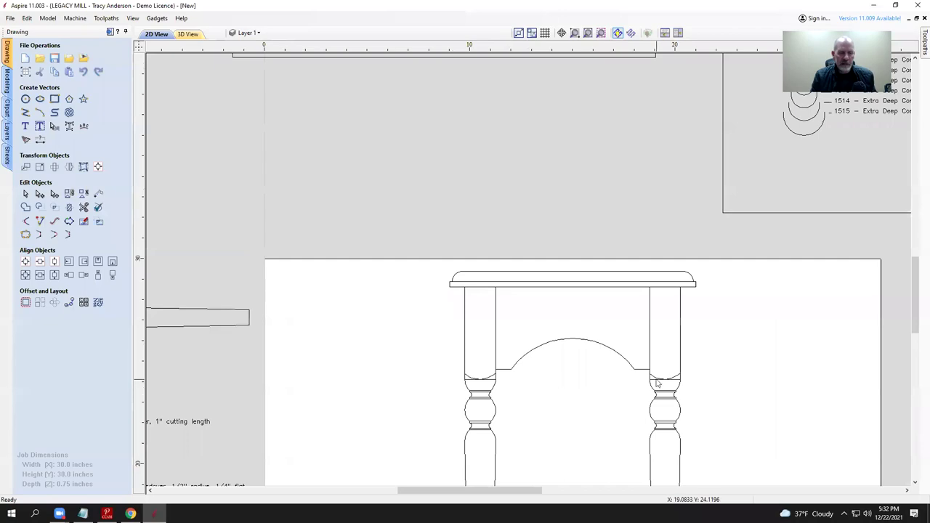
{"action": "scroll", "coordinate": [676, 380], "scroll_direction": "down", "scroll_amount": 3}
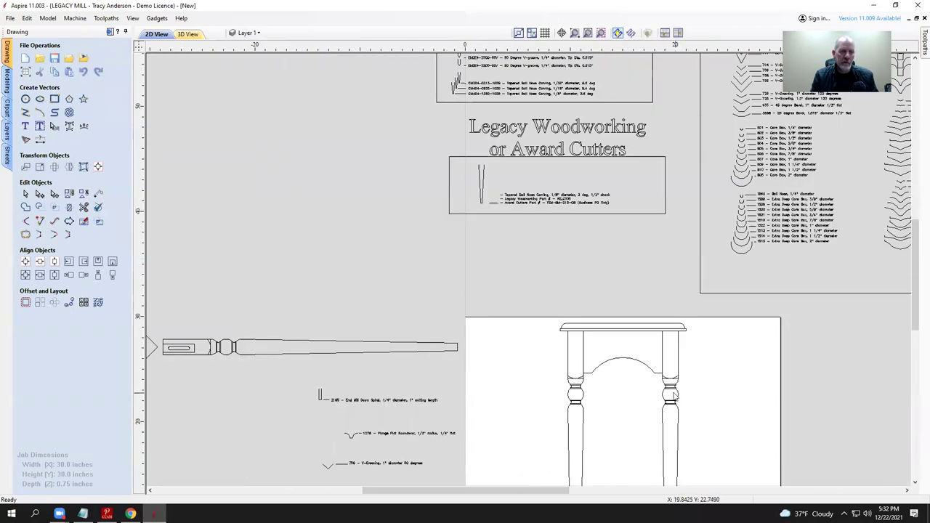
{"action": "scroll", "coordinate": [647, 396], "scroll_direction": "up", "scroll_amount": 3}
{"action": "scroll", "coordinate": [650, 390], "scroll_direction": "down", "scroll_amount": 1}
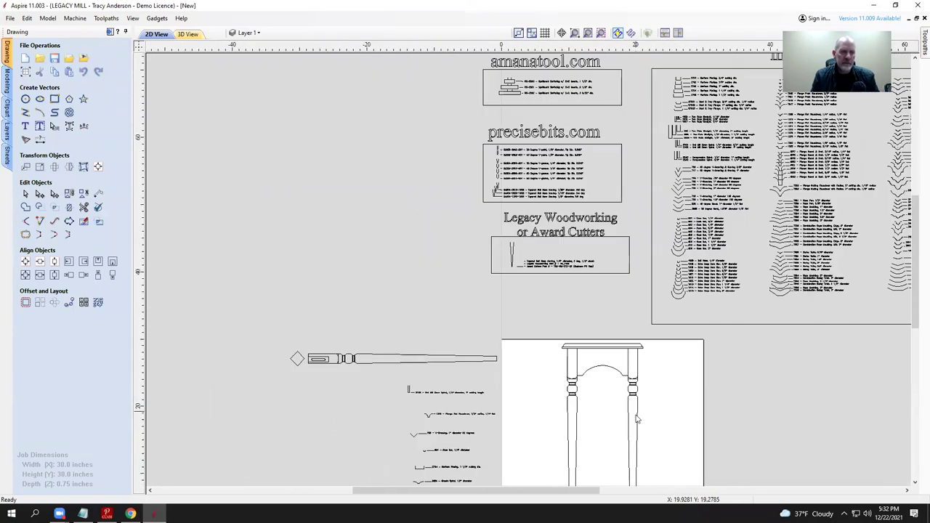
{"action": "scroll", "coordinate": [624, 386], "scroll_direction": "down", "scroll_amount": 2}
{"action": "scroll", "coordinate": [584, 417], "scroll_direction": "up", "scroll_amount": 3}
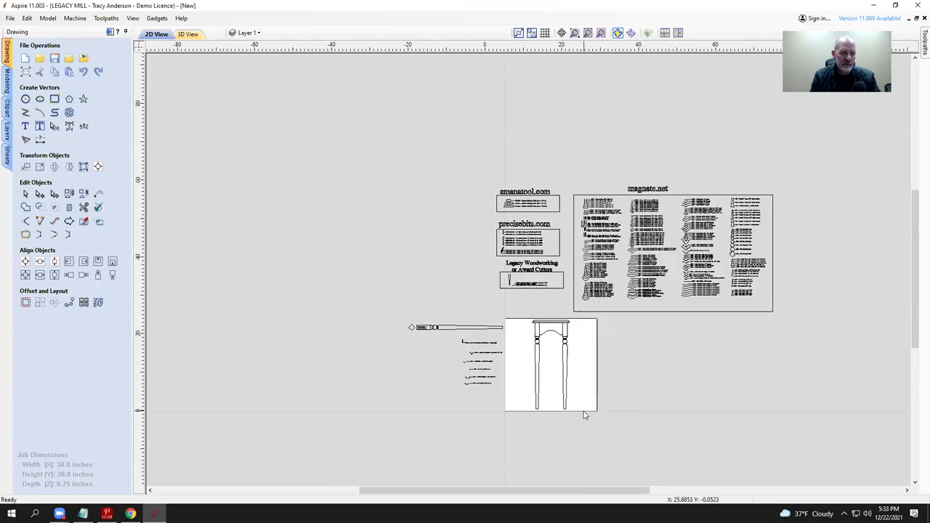
{"action": "scroll", "coordinate": [542, 426], "scroll_direction": "down", "scroll_amount": 1}
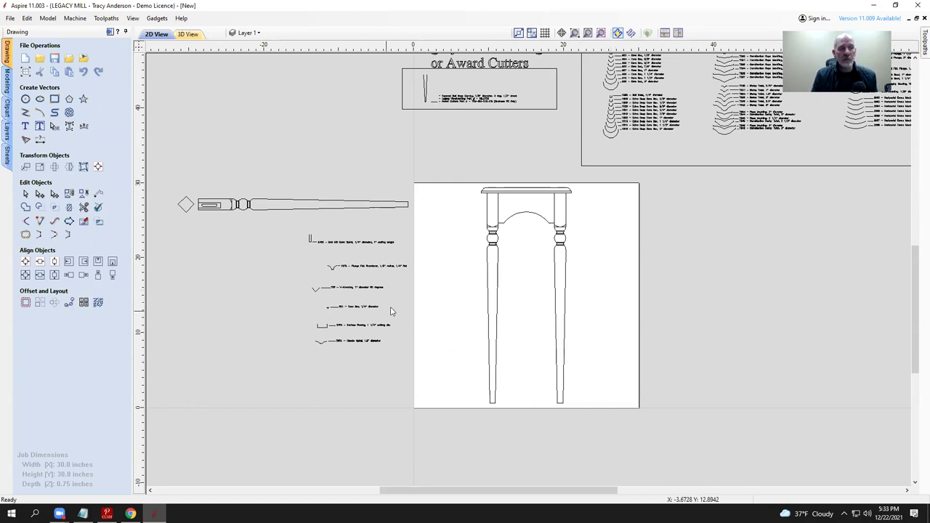
Step: Move the Classic Spiral profile and label up under Surface Planing
{"action": "scroll", "coordinate": [370, 318], "scroll_direction": "down", "scroll_amount": 2}
{"action": "scroll", "coordinate": [369, 317], "scroll_direction": "up", "scroll_amount": 1}
{"action": "scroll", "coordinate": [371, 316], "scroll_direction": "up", "scroll_amount": 2}
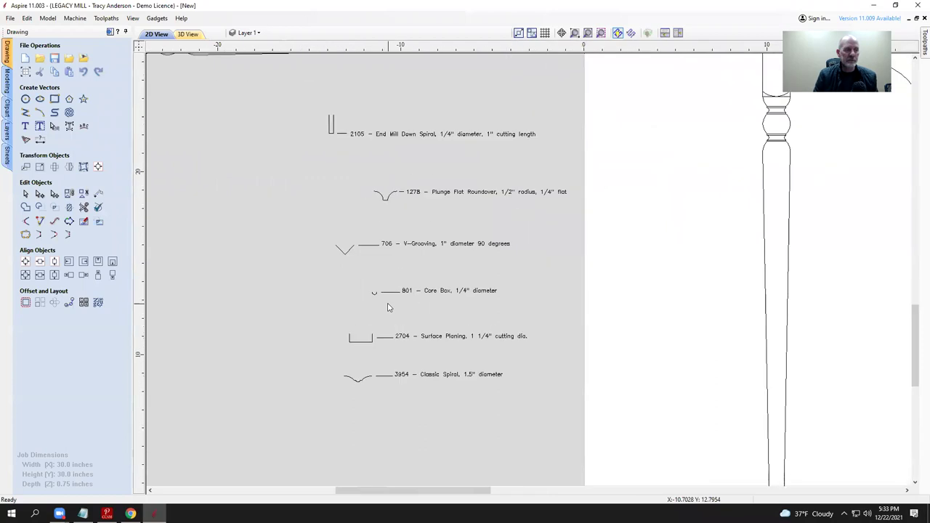
{"action": "scroll", "coordinate": [389, 307], "scroll_direction": "up", "scroll_amount": 1}
{"action": "scroll", "coordinate": [389, 308], "scroll_direction": "down", "scroll_amount": 1}
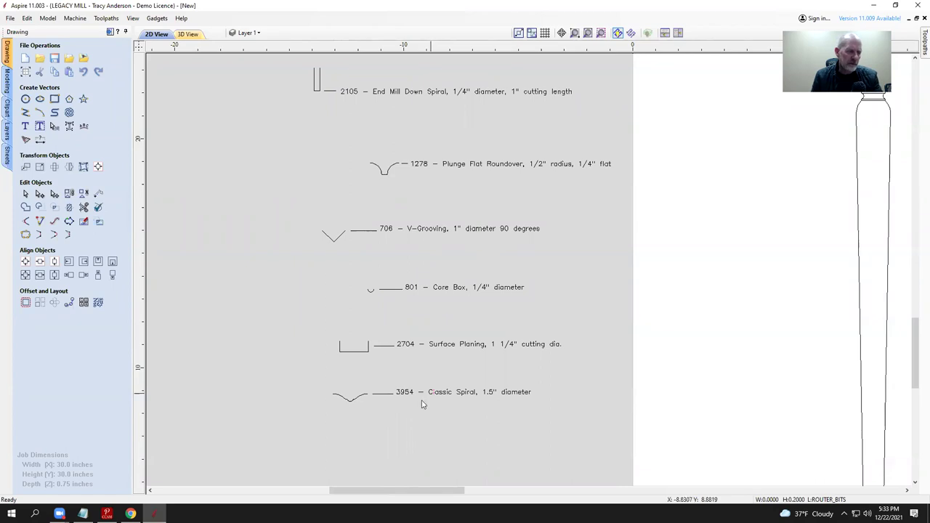
{"action": "left_click_drag", "start_coordinate": [327, 419], "coordinate": [599, 373]}
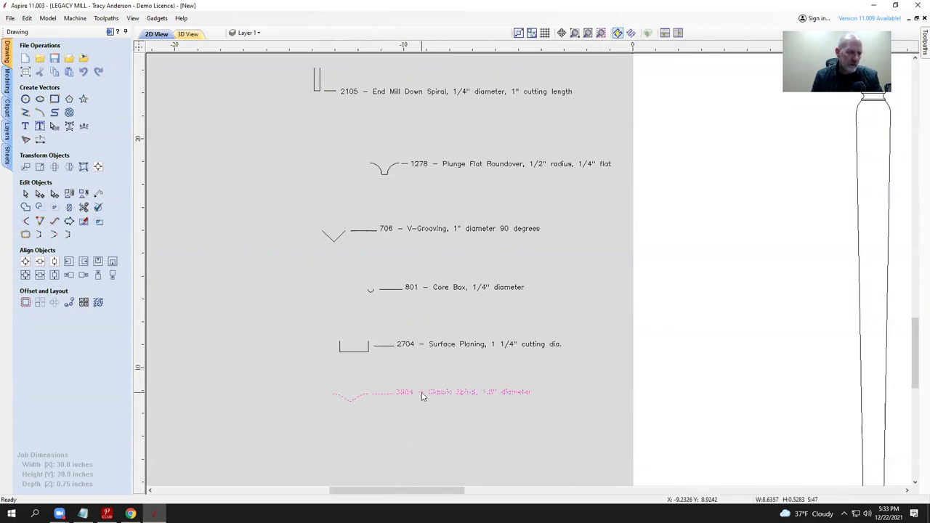
{"action": "left_click_drag", "start_coordinate": [424, 391], "coordinate": [425, 365]}
{"action": "left_click", "coordinate": [366, 312]}
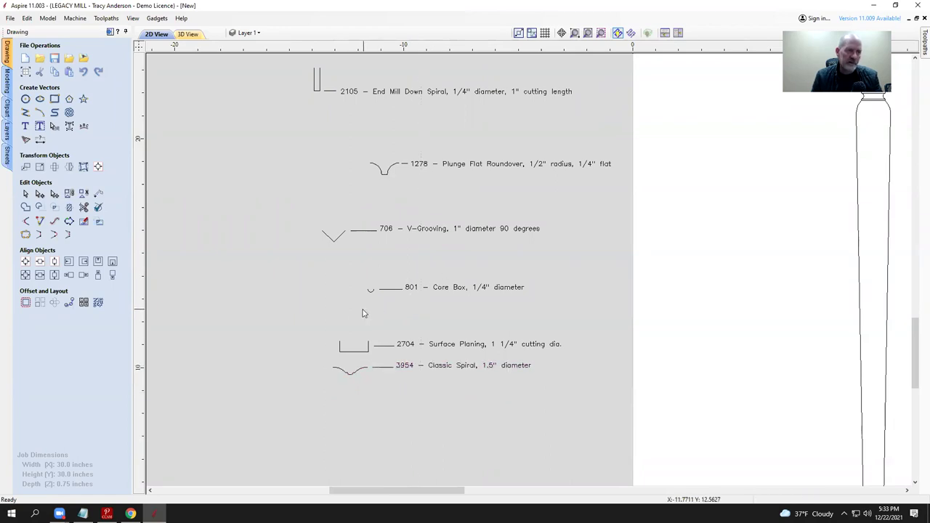
Step: Move the Core Box entry down, then the V-Grooving entry down near it
{"action": "left_click_drag", "start_coordinate": [555, 271], "coordinate": [555, 272]}
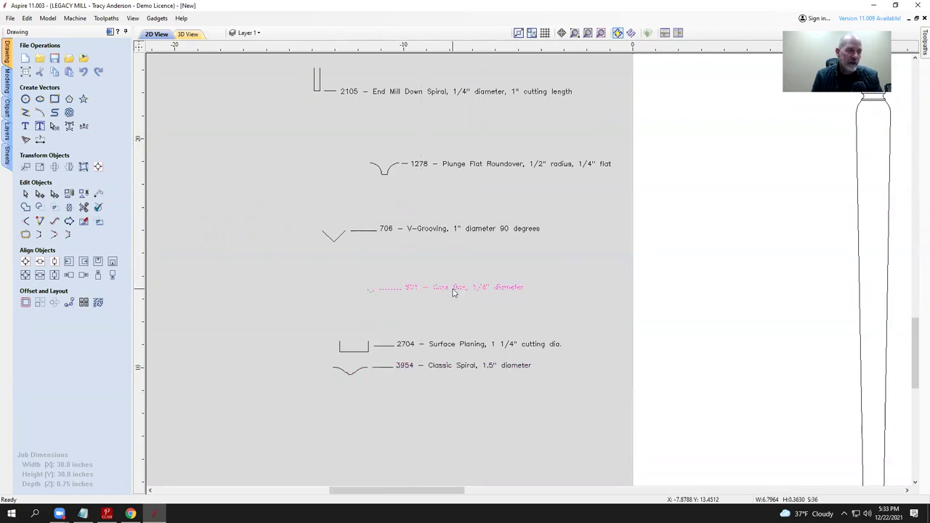
{"action": "left_click_drag", "start_coordinate": [442, 285], "coordinate": [439, 319]}
{"action": "left_click", "coordinate": [542, 285]}
{"action": "left_click_drag", "start_coordinate": [544, 213], "coordinate": [378, 236]}
{"action": "left_click_drag", "start_coordinate": [432, 228], "coordinate": [432, 294]}
{"action": "left_click", "coordinate": [349, 187]}
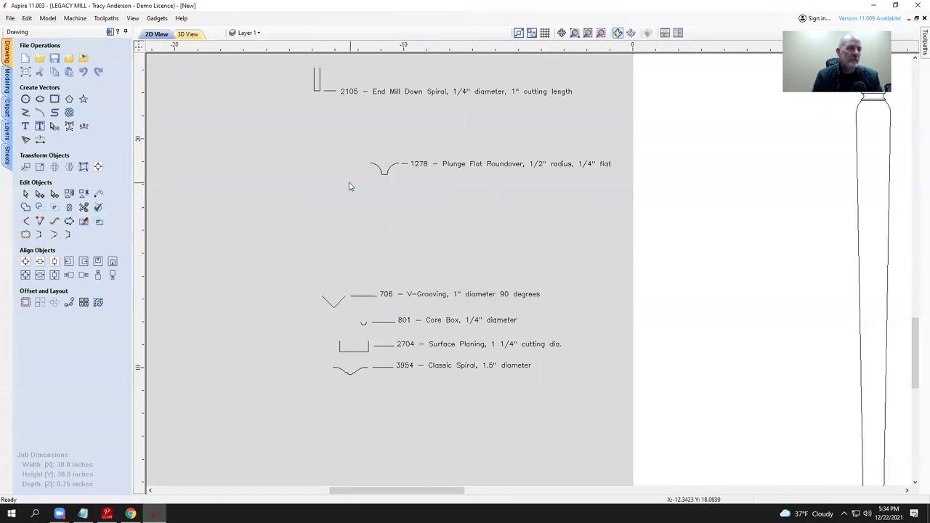
Step: Stack the 1278 Plunge Flat Roundover and 2105 End Mill Down Spiral profiles above 706 V-Grooving
{"action": "scroll", "coordinate": [348, 187], "scroll_direction": "down", "scroll_amount": 2}
{"action": "left_click_drag", "start_coordinate": [347, 188], "coordinate": [556, 164]}
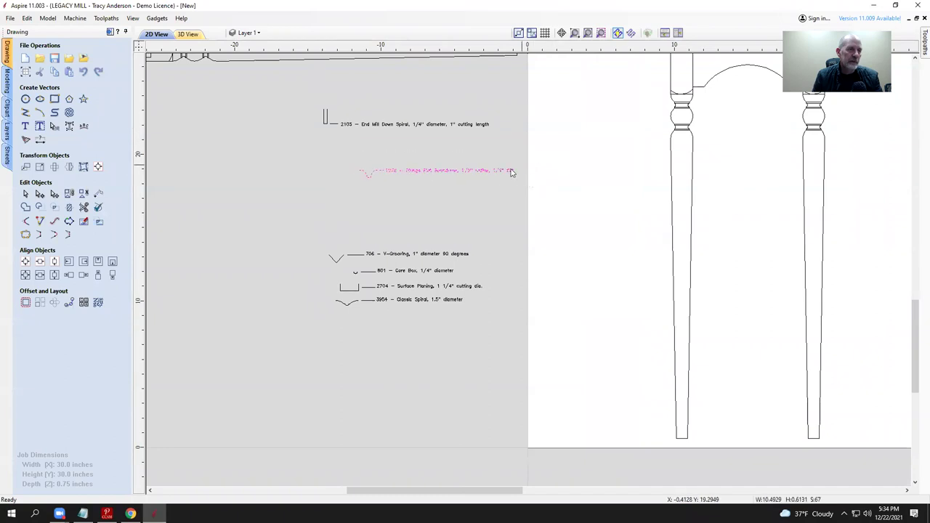
{"action": "left_click_drag", "start_coordinate": [435, 176], "coordinate": [405, 240]}
{"action": "left_click", "coordinate": [318, 154]}
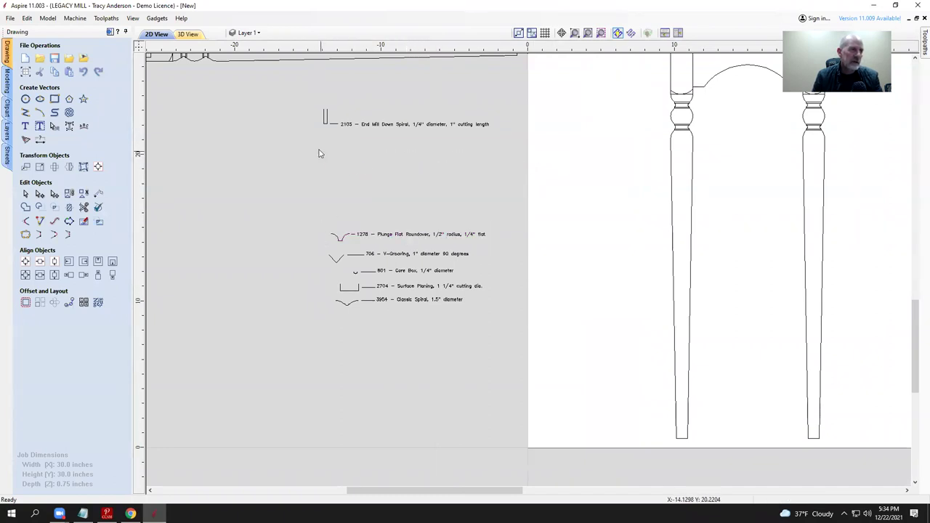
{"action": "left_click_drag", "start_coordinate": [518, 86], "coordinate": [412, 211]}
{"action": "left_click", "coordinate": [408, 127]}
{"action": "left_click", "coordinate": [523, 260]}
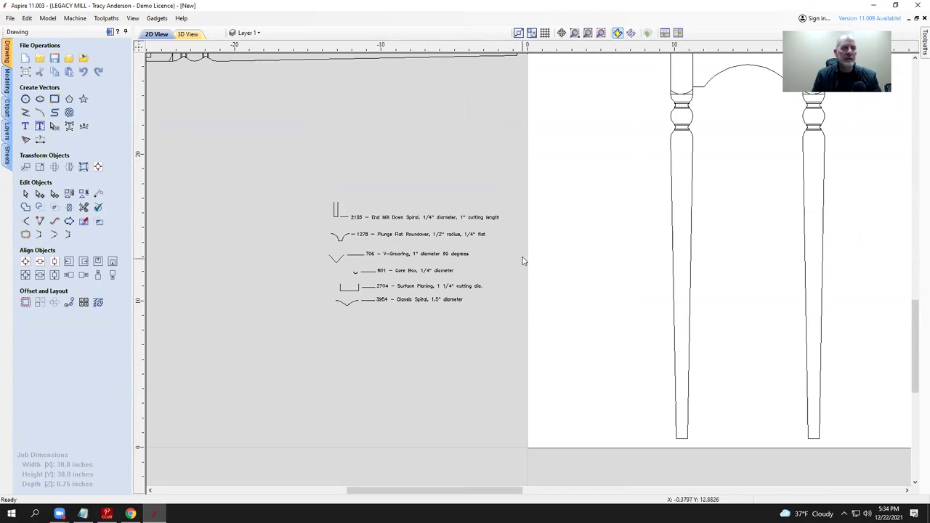
{"action": "scroll", "coordinate": [523, 260], "scroll_direction": "down", "scroll_amount": 3}
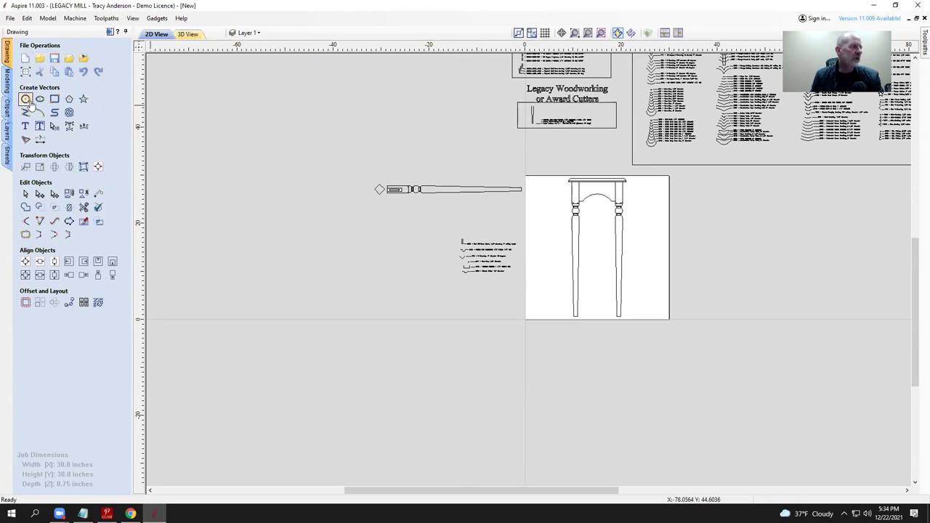
Step: Draw a 12 x 12 square to the right of the table
{"action": "left_click", "coordinate": [55, 99]}
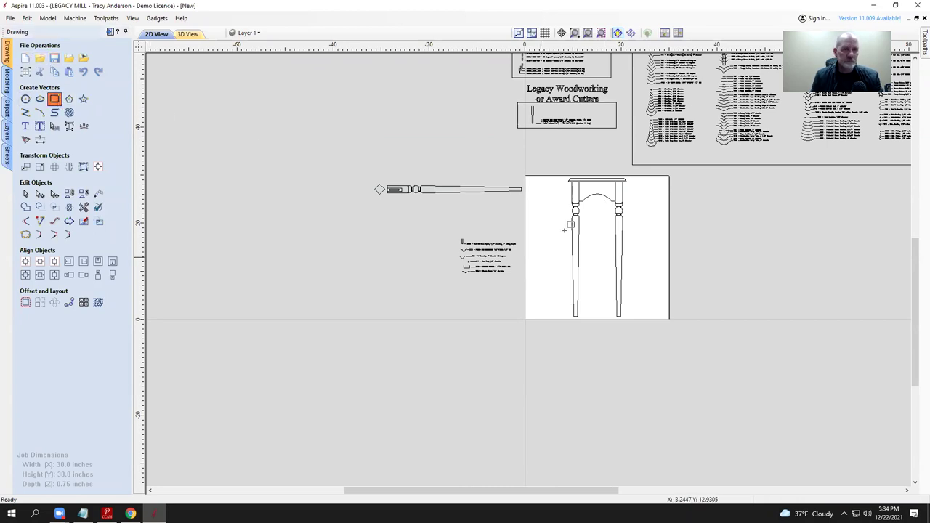
{"action": "left_click", "coordinate": [707, 244]}
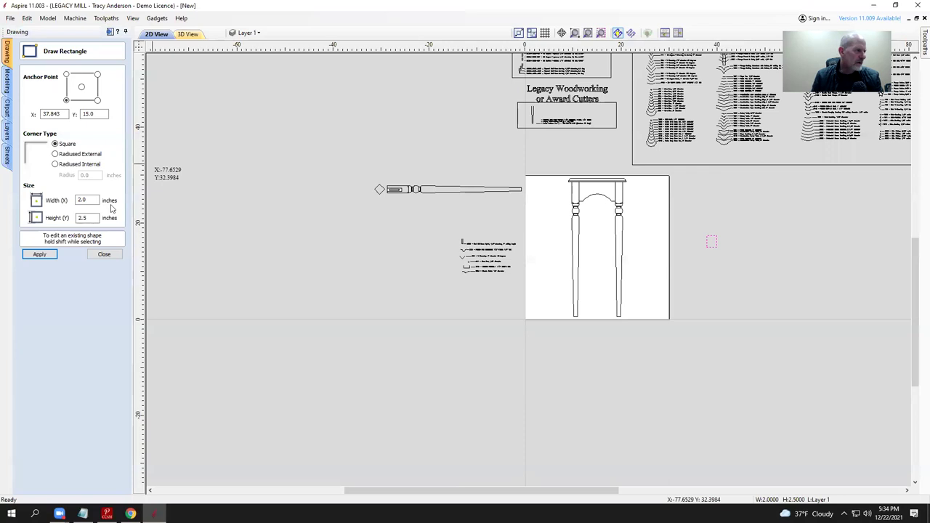
{"action": "left_click_drag", "start_coordinate": [95, 200], "coordinate": [45, 198]}
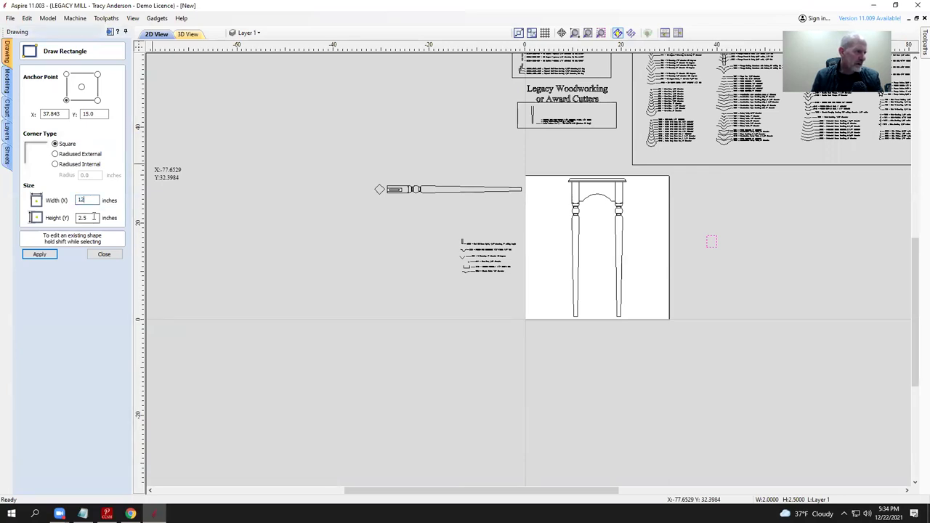
{"action": "left_click", "coordinate": [42, 255]}
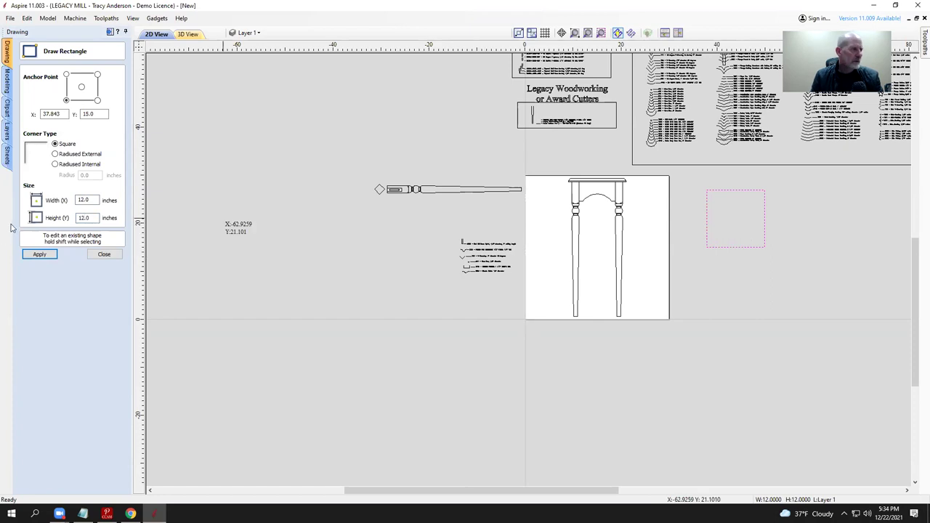
{"action": "left_click", "coordinate": [104, 255]}
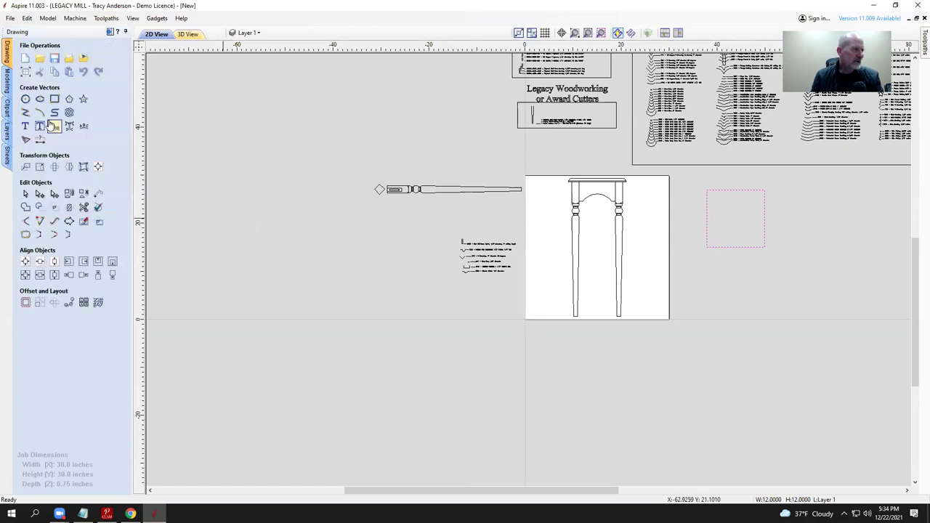
Step: Draw a 28 x 1.625 strip below the square
{"action": "left_click", "coordinate": [55, 98]}
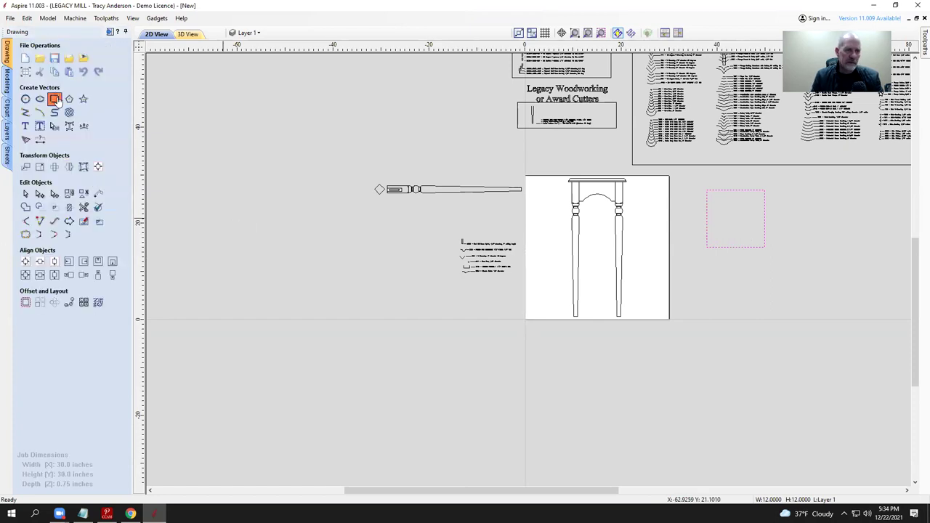
{"action": "left_click", "coordinate": [687, 292]}
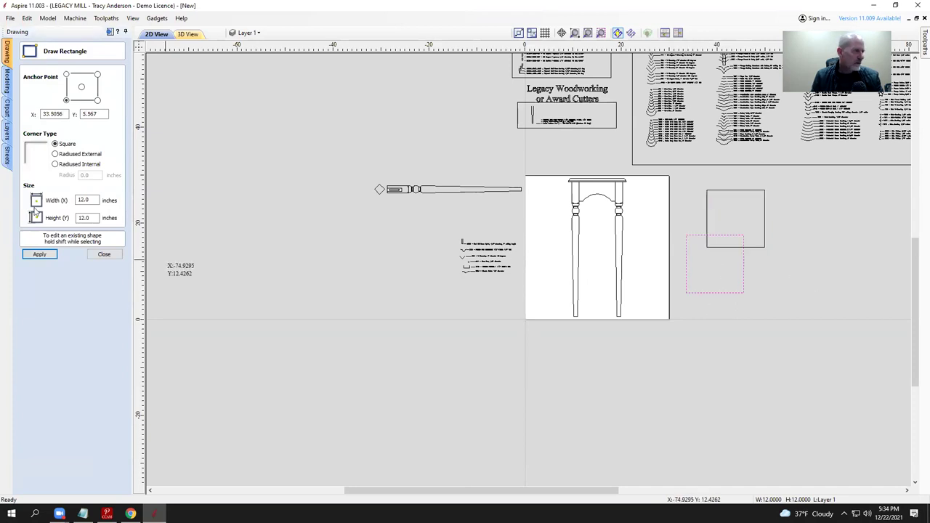
{"action": "double_click", "coordinate": [92, 200]}
{"action": "type", "text": "28"}
{"action": "double_click", "coordinate": [91, 218]}
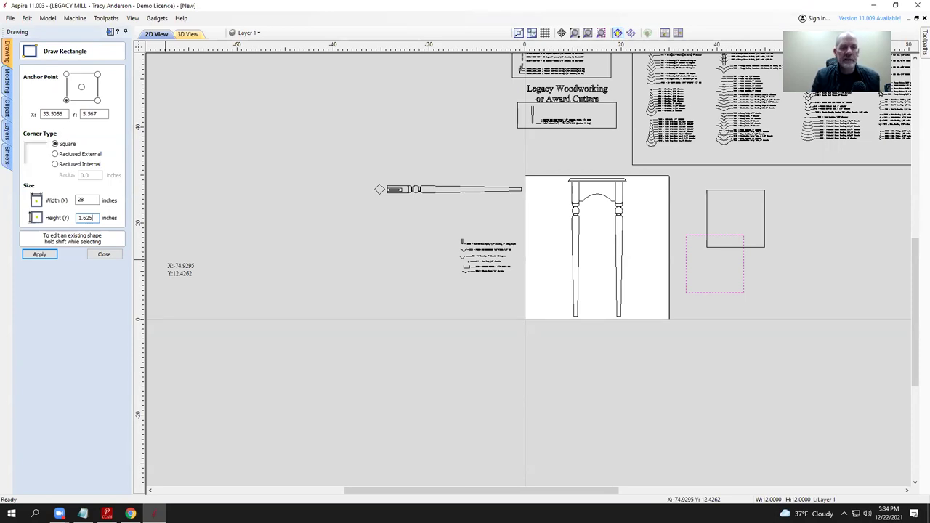
{"action": "left_click", "coordinate": [39, 254]}
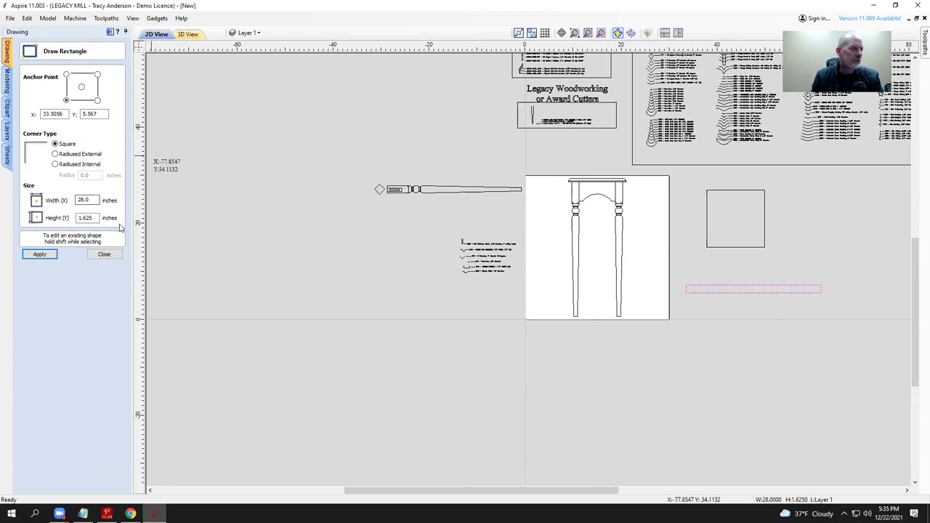
{"action": "key", "text": "Escape"}
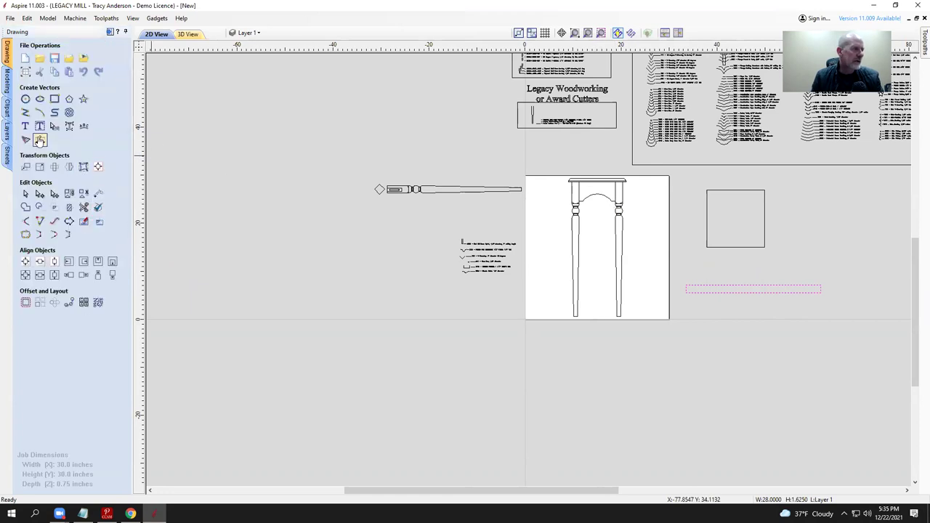
Step: Draw a 7.5 x 4.0 rectangle to the right of the square
{"action": "key", "text": "space"}
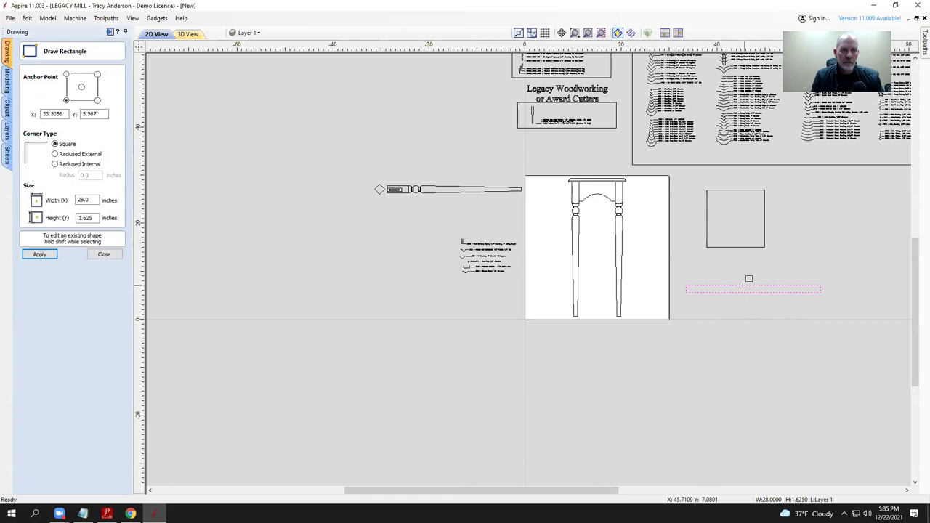
{"action": "left_click_drag", "start_coordinate": [829, 217], "coordinate": [839, 214]}
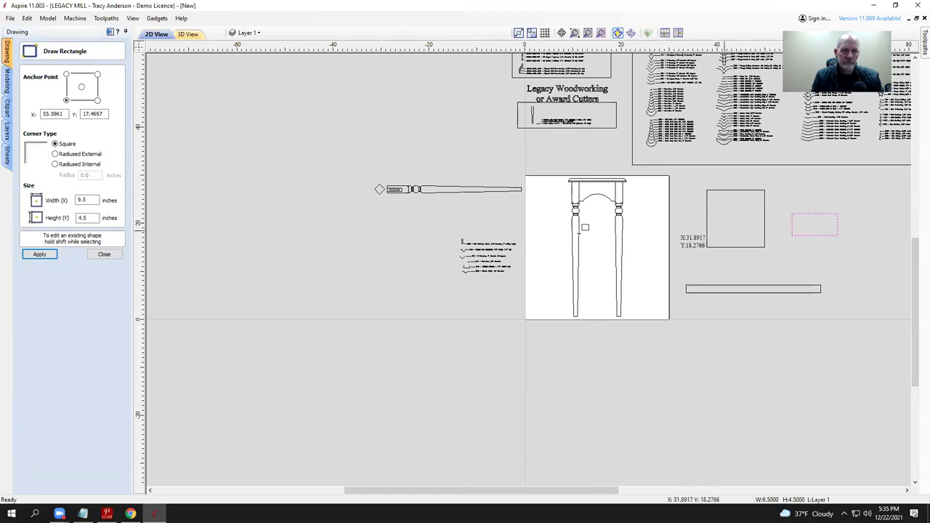
{"action": "left_click_drag", "start_coordinate": [96, 200], "coordinate": [60, 197]}
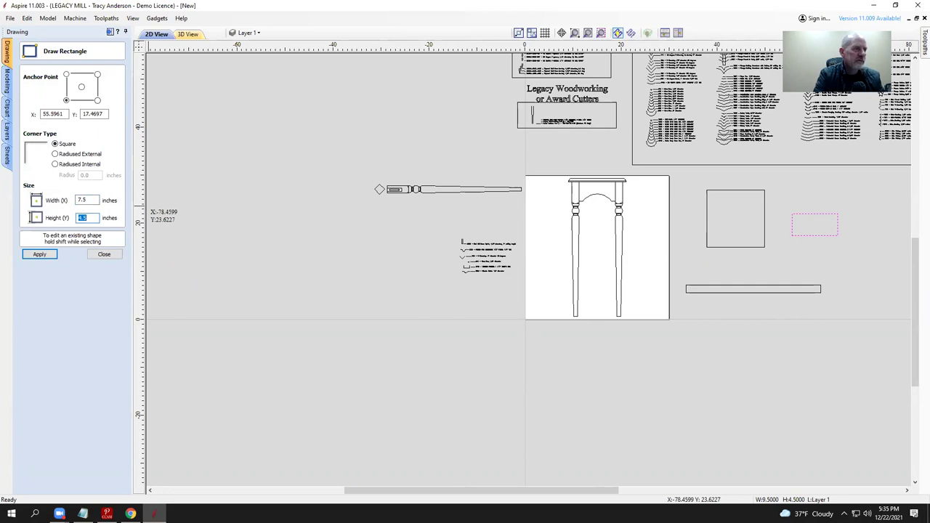
{"action": "left_click", "coordinate": [39, 254]}
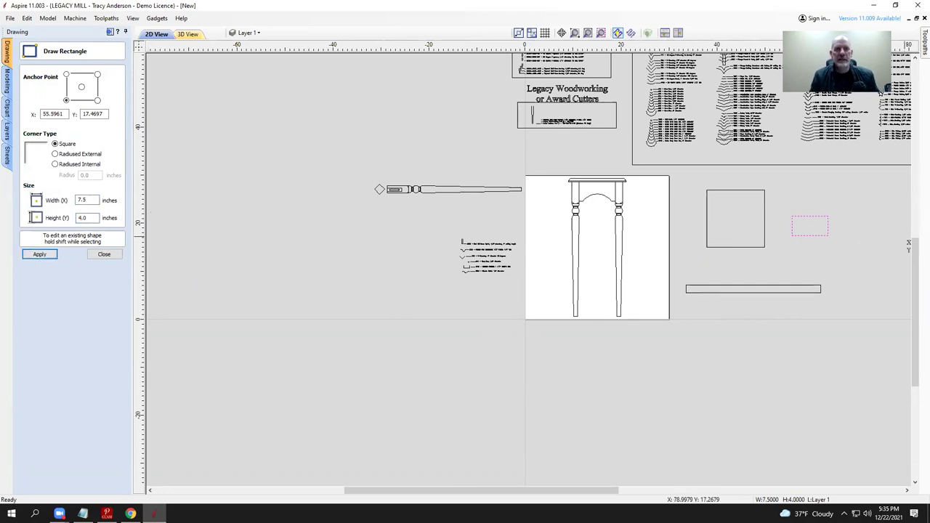
{"action": "scroll", "coordinate": [612, 207], "scroll_direction": "up", "scroll_amount": 3}
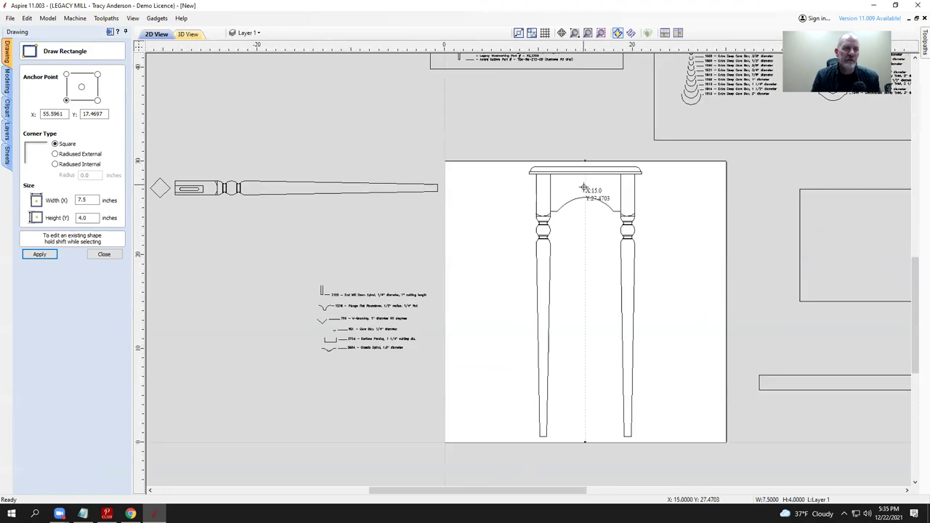
{"action": "scroll", "coordinate": [612, 210], "scroll_direction": "down", "scroll_amount": 3}
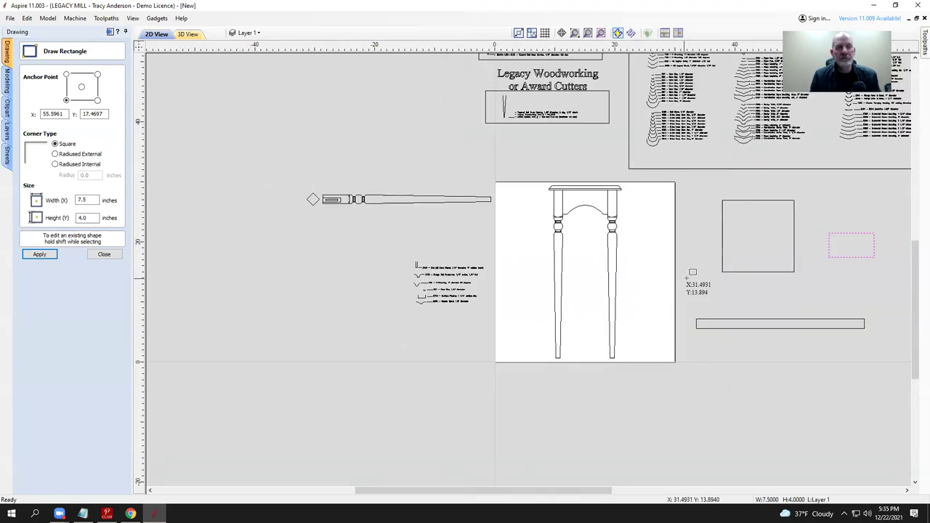
{"action": "left_click", "coordinate": [104, 255]}
Step: Add width dimensions to the 12 x 12 square, 28-inch strip and 7.5-inch rectangle
{"action": "left_click", "coordinate": [40, 140]}
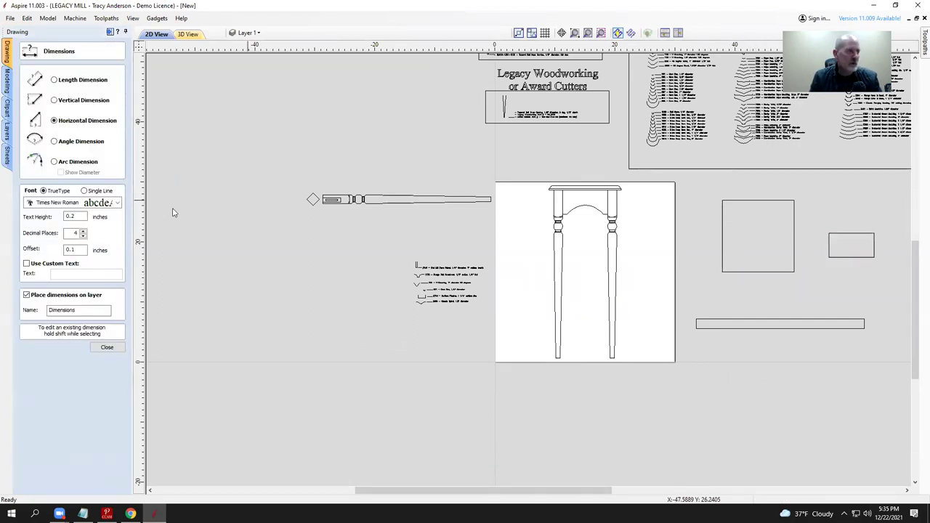
{"action": "left_click", "coordinate": [723, 200]}
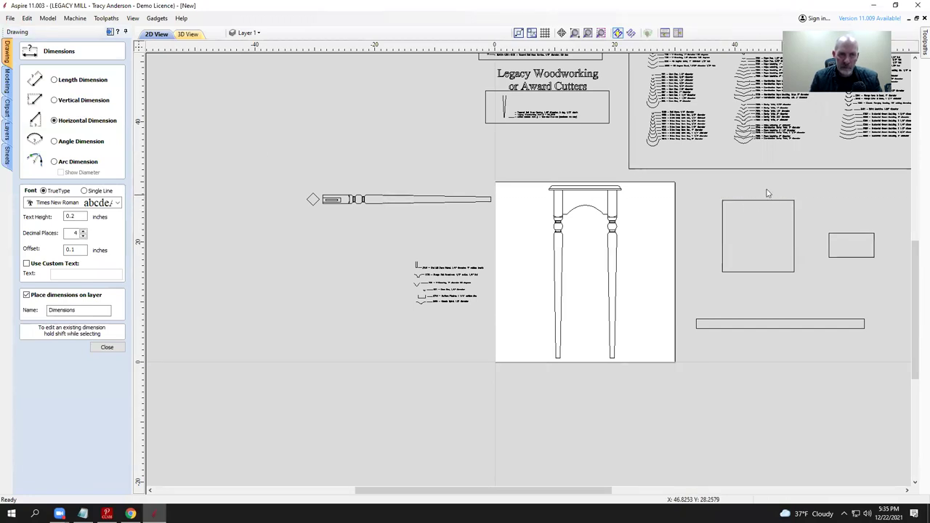
{"action": "scroll", "coordinate": [768, 197], "scroll_direction": "up", "scroll_amount": 4}
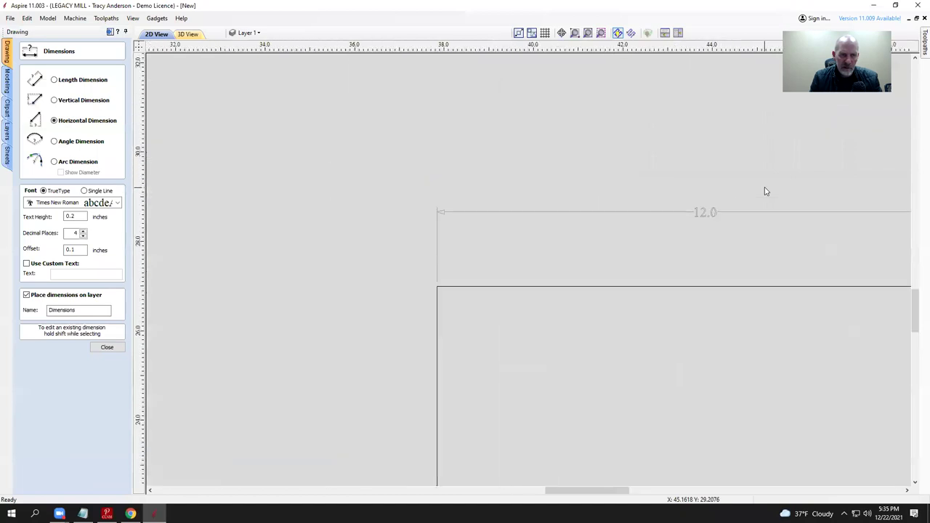
{"action": "scroll", "coordinate": [668, 219], "scroll_direction": "down", "scroll_amount": 6}
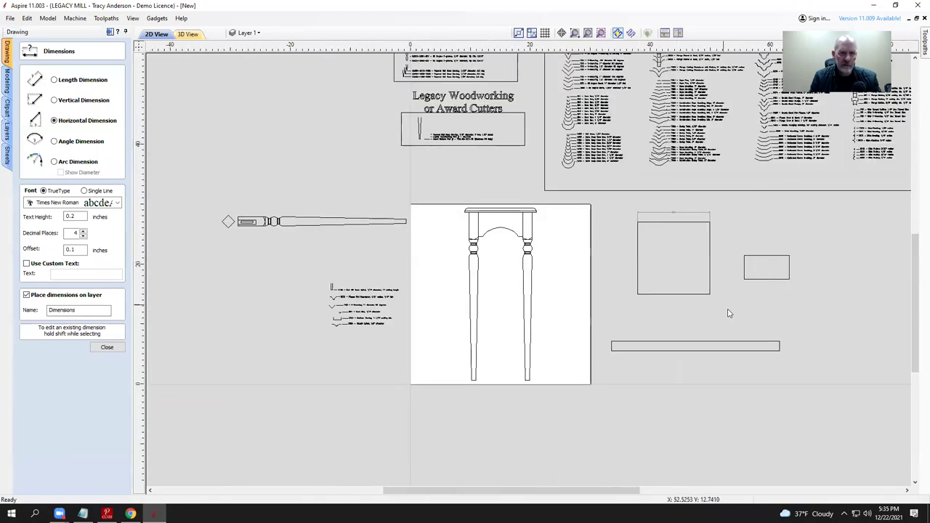
{"action": "left_click", "coordinate": [611, 340]}
{"action": "left_click", "coordinate": [780, 341]}
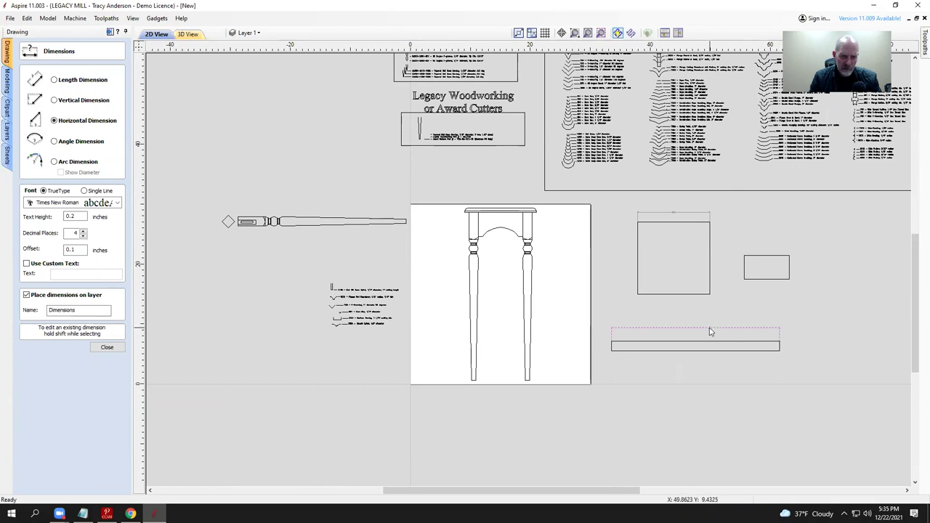
{"action": "scroll", "coordinate": [712, 338], "scroll_direction": "up", "scroll_amount": 5}
{"action": "scroll", "coordinate": [702, 322], "scroll_direction": "down", "scroll_amount": 4}
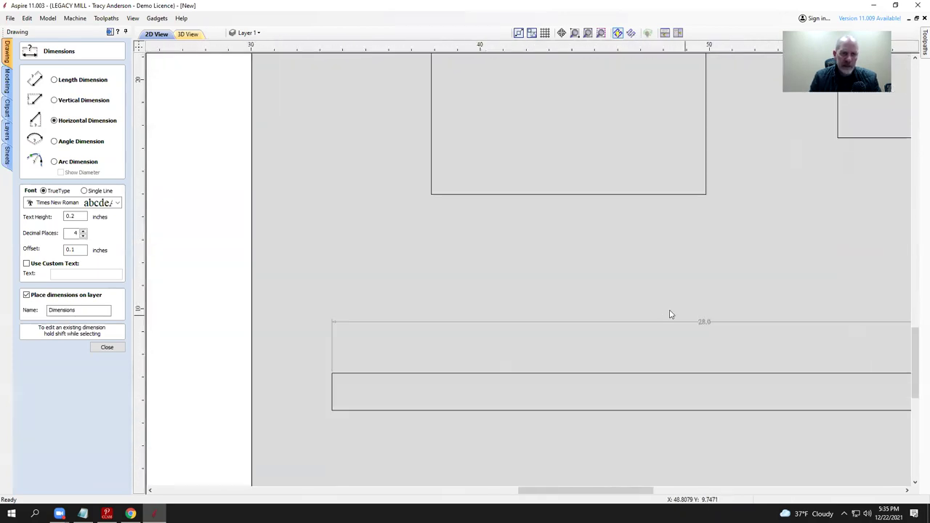
{"action": "scroll", "coordinate": [655, 299], "scroll_direction": "down", "scroll_amount": 1}
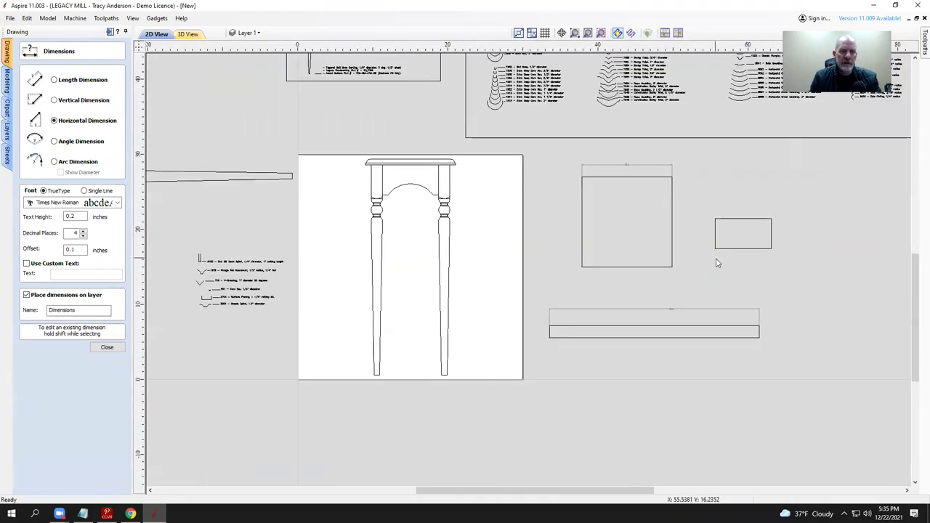
{"action": "left_click", "coordinate": [745, 213]}
{"action": "scroll", "coordinate": [750, 225], "scroll_direction": "up", "scroll_amount": 4}
{"action": "scroll", "coordinate": [749, 225], "scroll_direction": "down", "scroll_amount": 2}
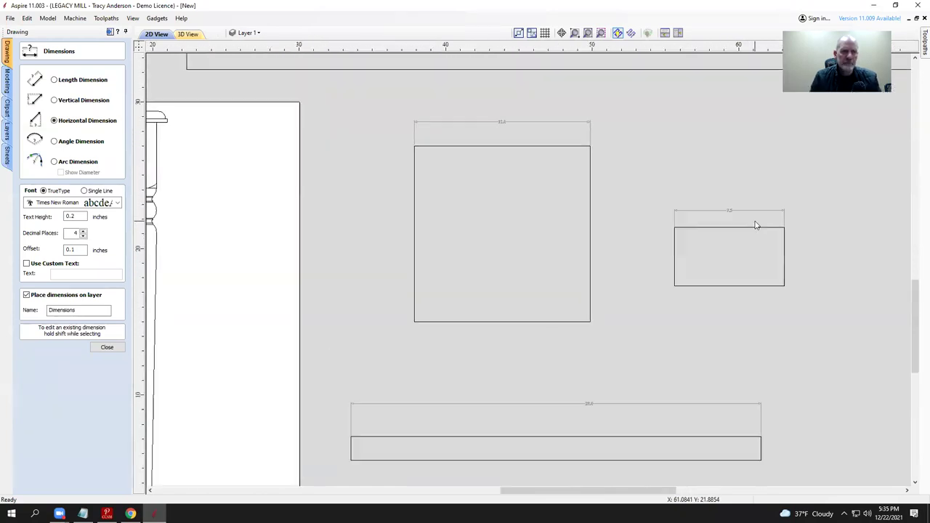
Step: Add vertical height dimensions to the square, the 4-inch rectangle and the 1.625-inch strip
{"action": "left_click", "coordinate": [55, 101]}
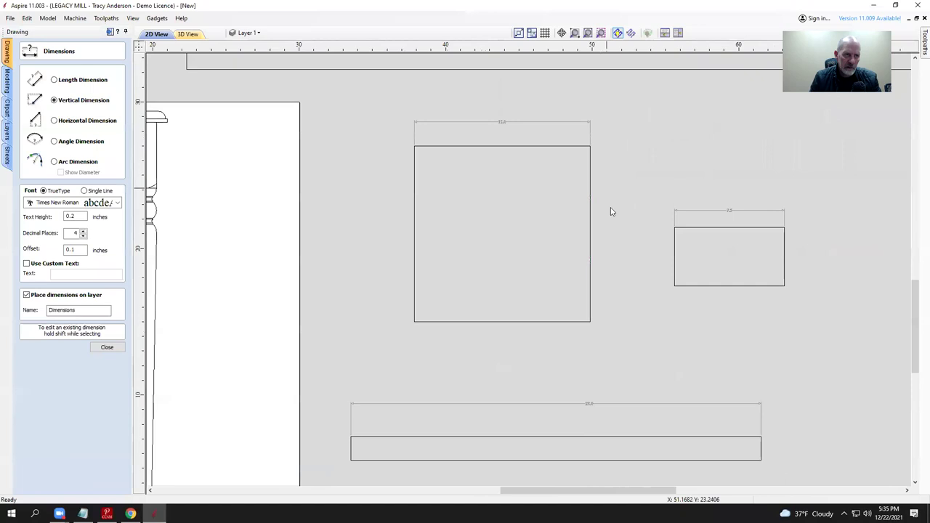
{"action": "left_click", "coordinate": [614, 242]}
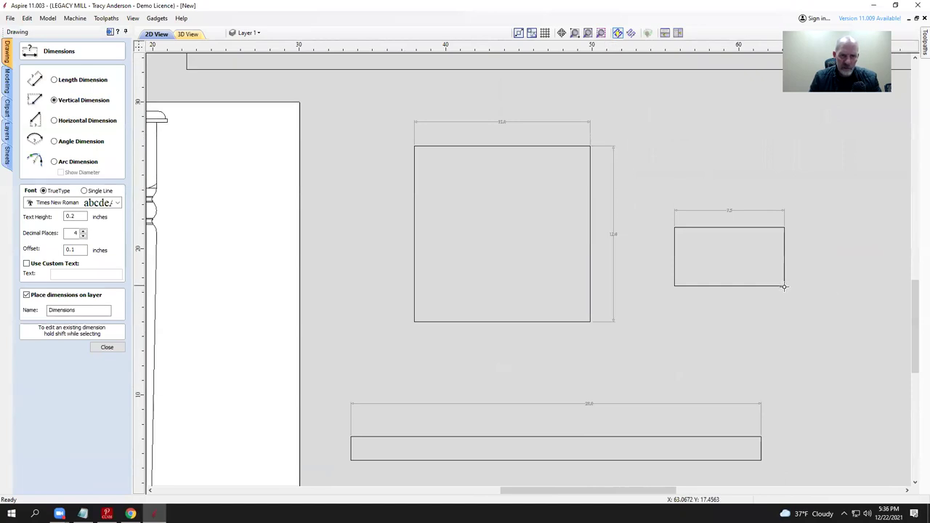
{"action": "left_click", "coordinate": [785, 227]}
{"action": "left_click", "coordinate": [785, 286]}
{"action": "left_click", "coordinate": [803, 260]}
{"action": "scroll", "coordinate": [812, 282], "scroll_direction": "down", "scroll_amount": 2}
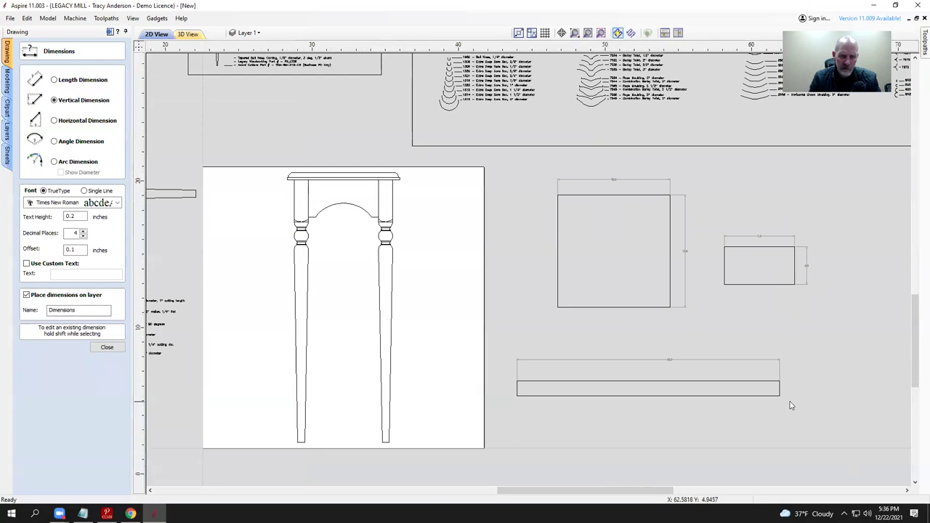
{"action": "scroll", "coordinate": [789, 405], "scroll_direction": "up", "scroll_amount": 3}
{"action": "left_click", "coordinate": [765, 387]}
{"action": "left_click", "coordinate": [765, 350]}
{"action": "left_click", "coordinate": [793, 369]}
{"action": "scroll", "coordinate": [821, 334], "scroll_direction": "down", "scroll_amount": 2}
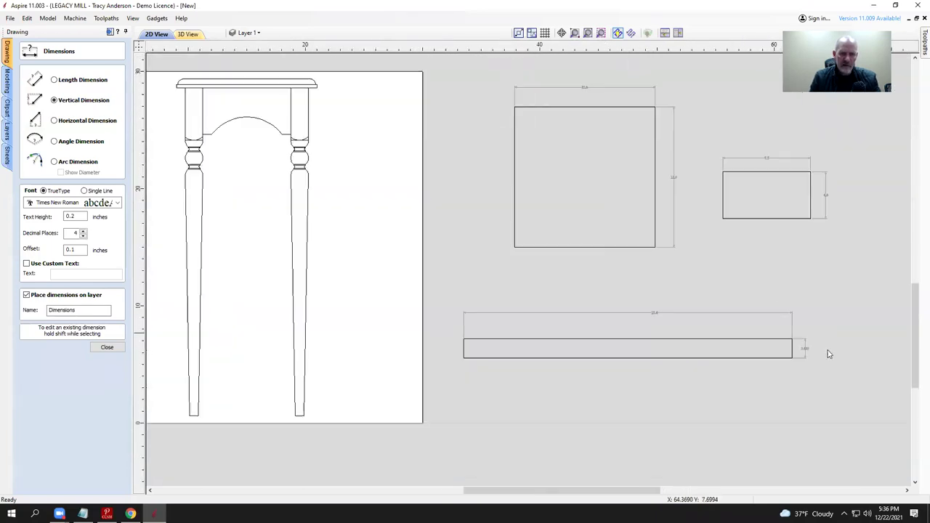
{"action": "scroll", "coordinate": [713, 277], "scroll_direction": "down", "scroll_amount": 1}
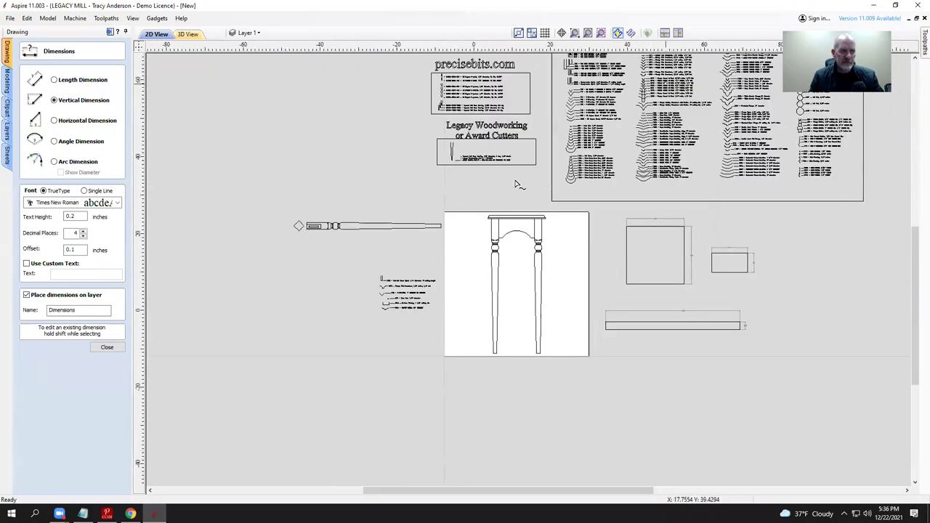
{"action": "scroll", "coordinate": [544, 254], "scroll_direction": "down", "scroll_amount": 2}
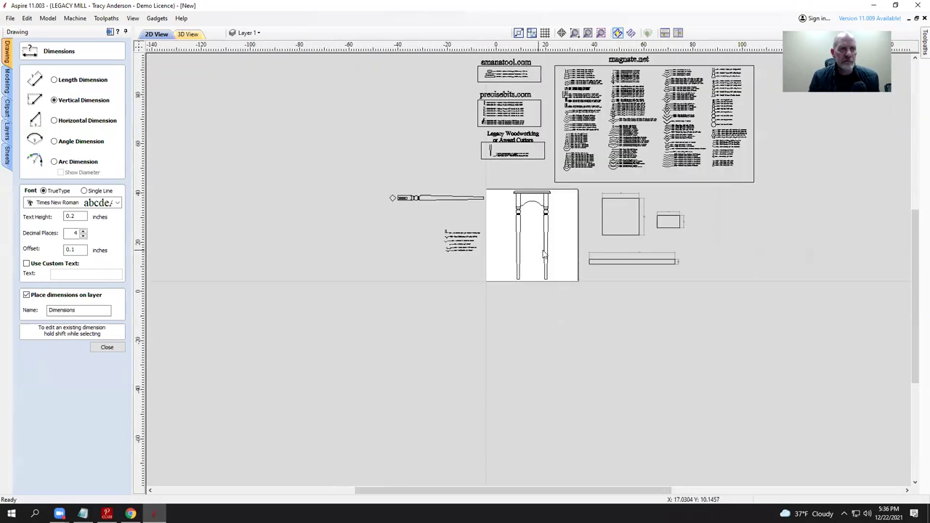
Step: Toggle the ROUTER_BITS layer's visibility on and off, leaving it shown
{"action": "left_click", "coordinate": [277, 33]}
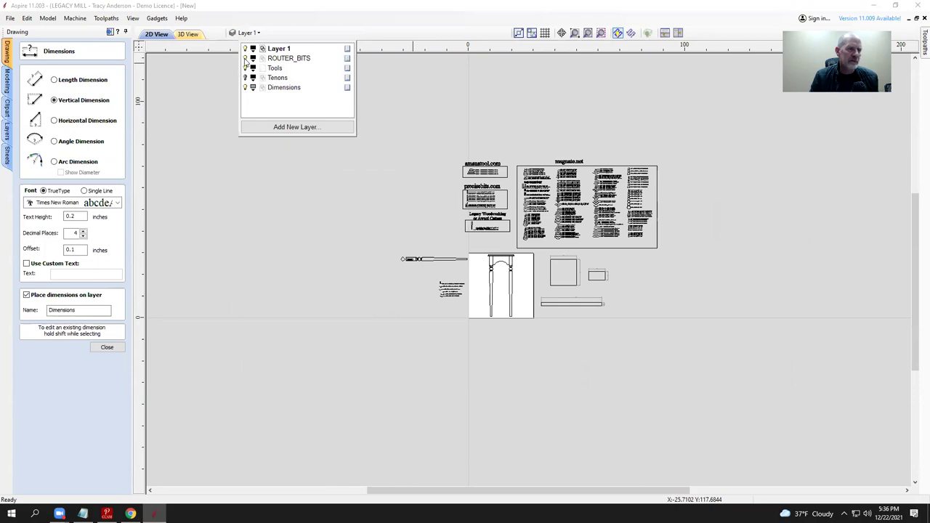
{"action": "left_click", "coordinate": [245, 60]}
{"action": "left_click", "coordinate": [246, 59]}
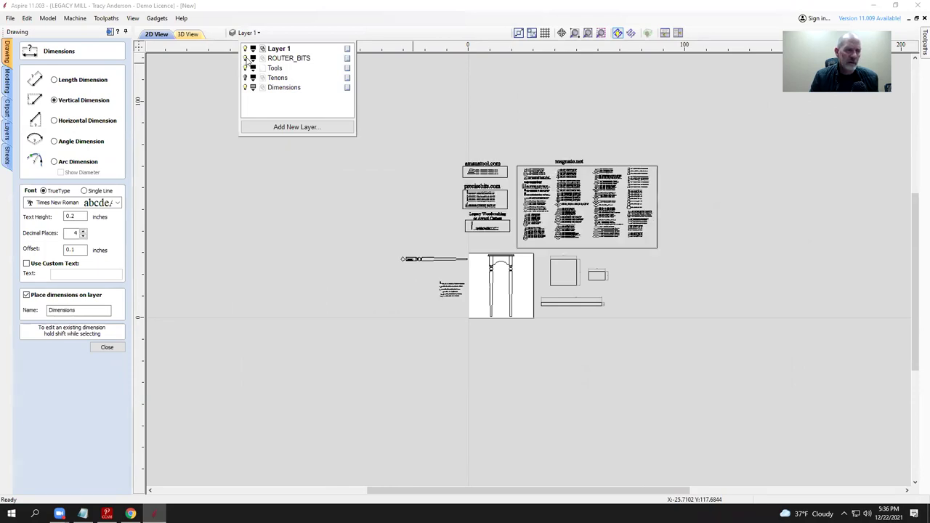
{"action": "left_click", "coordinate": [246, 59]}
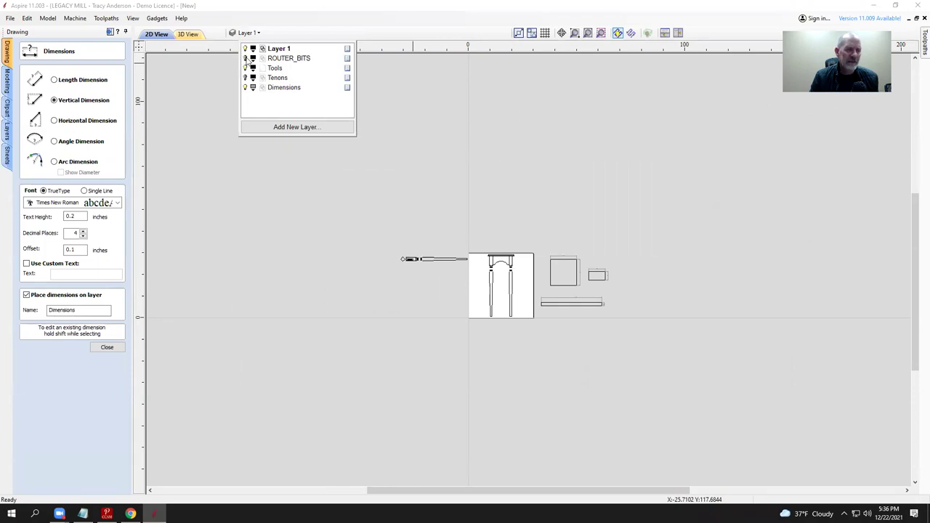
{"action": "left_click", "coordinate": [246, 59]}
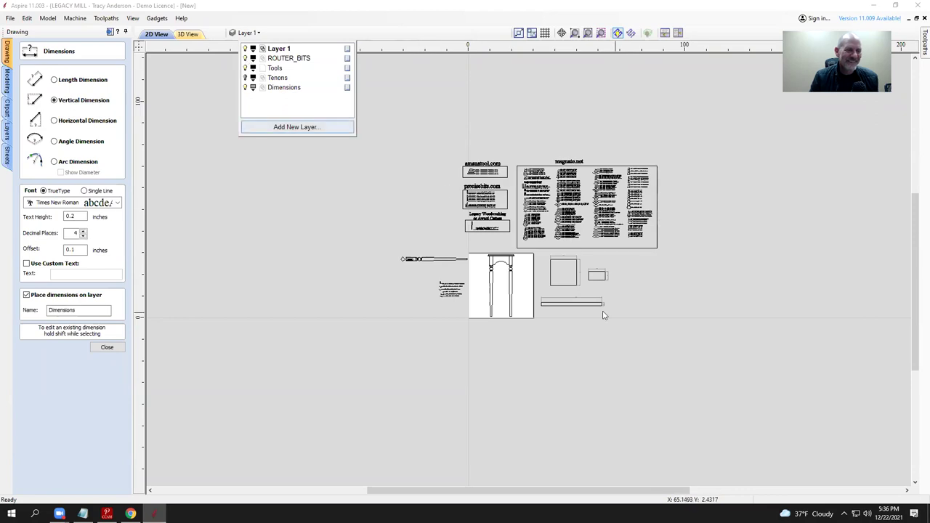
{"action": "scroll", "coordinate": [495, 272], "scroll_direction": "up", "scroll_amount": 4}
{"action": "scroll", "coordinate": [475, 230], "scroll_direction": "down", "scroll_amount": 1}
{"action": "scroll", "coordinate": [475, 230], "scroll_direction": "down", "scroll_amount": 2}
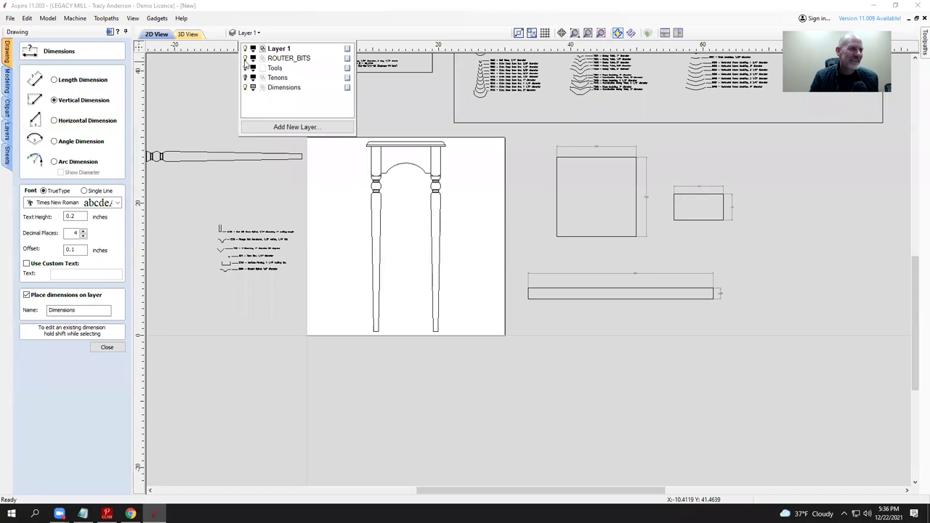
{"action": "left_click", "coordinate": [246, 60]}
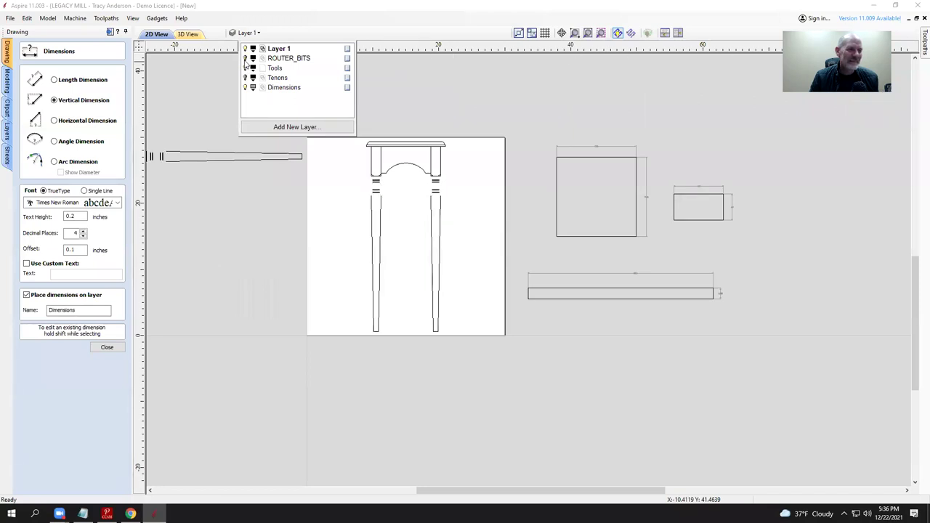
{"action": "left_click", "coordinate": [245, 60]}
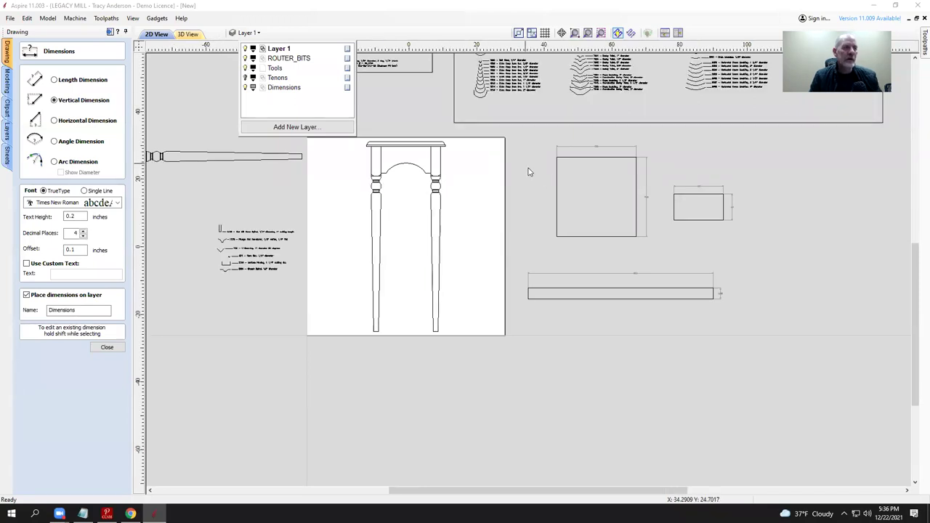
{"action": "scroll", "coordinate": [432, 317], "scroll_direction": "down", "scroll_amount": 4}
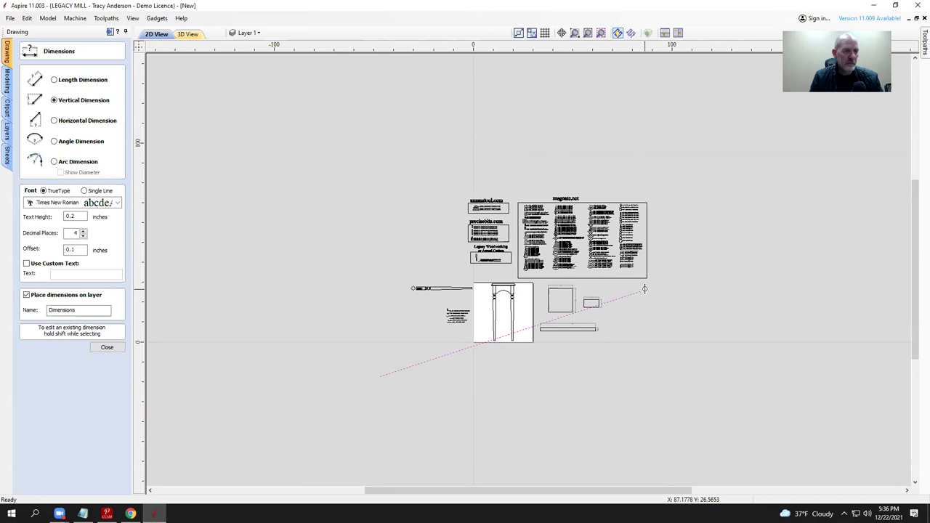
Step: Move the table drawing, part blanks, leg and notes onto Layer 1
{"action": "left_click", "coordinate": [107, 347]}
{"action": "left_click_drag", "start_coordinate": [413, 364], "coordinate": [653, 285]}
{"action": "scroll", "coordinate": [526, 318], "scroll_direction": "up", "scroll_amount": 2}
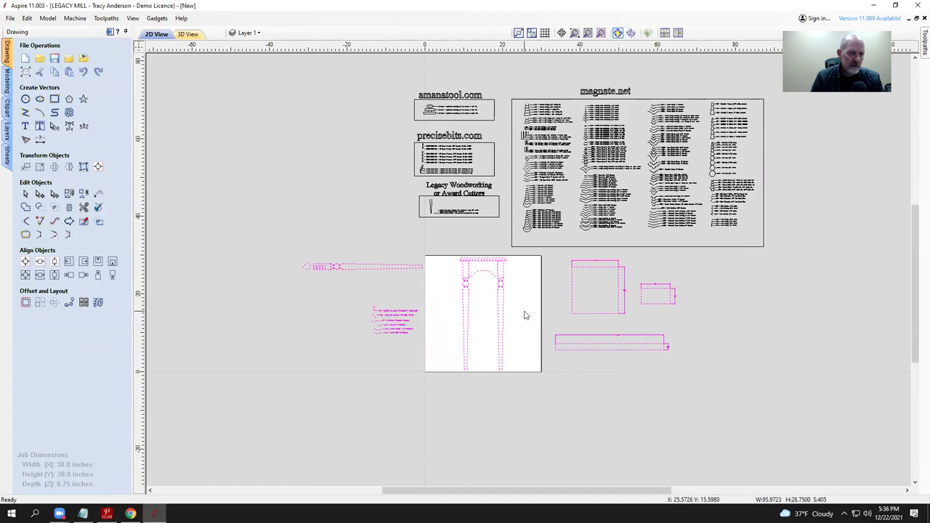
{"action": "right_click", "coordinate": [500, 283]}
{"action": "mouse_move", "coordinate": [545, 273]}
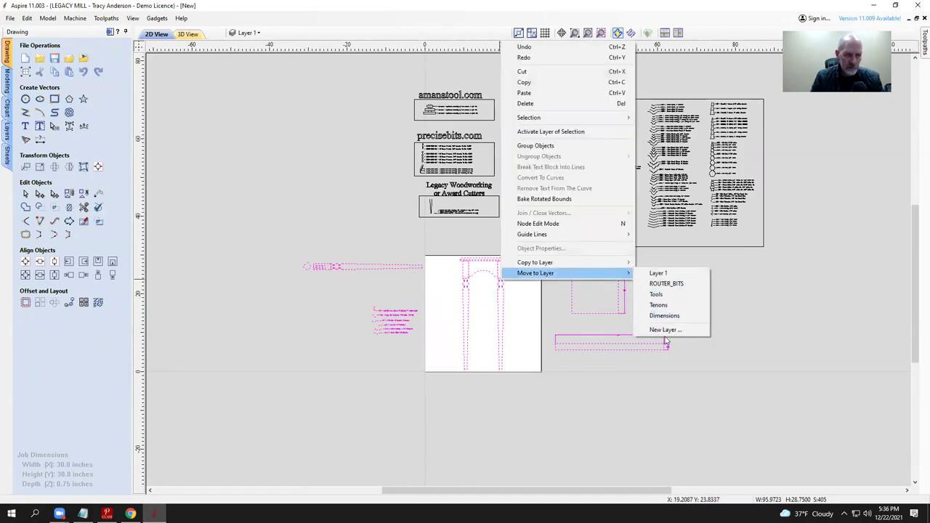
{"action": "left_click", "coordinate": [660, 274]}
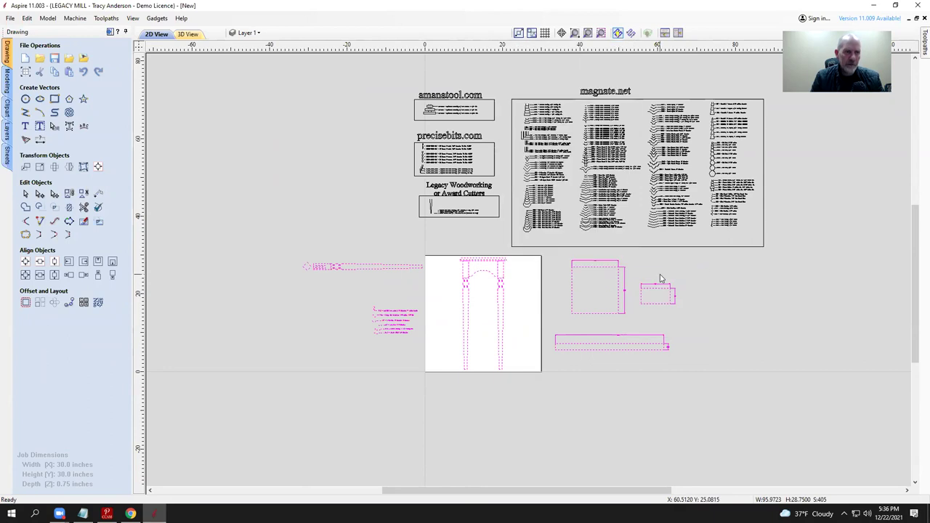
Step: Hide the ROUTER_BITS reference charts layer
{"action": "left_click", "coordinate": [246, 34]}
{"action": "left_click", "coordinate": [245, 58]}
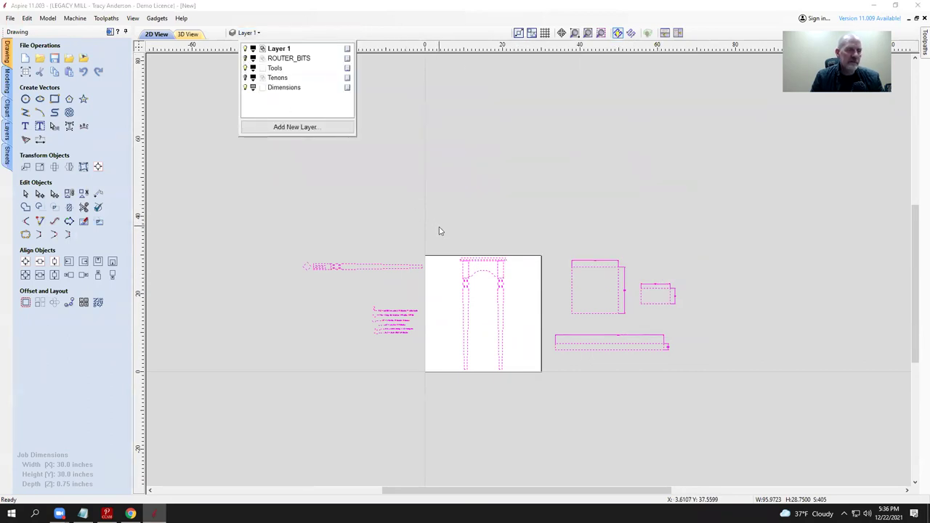
{"action": "left_click", "coordinate": [525, 245]}
{"action": "scroll", "coordinate": [536, 288], "scroll_direction": "up", "scroll_amount": 2}
Step: Move the turned leg spindle below the 28 x 1.625 strip
{"action": "scroll", "coordinate": [551, 294], "scroll_direction": "down", "scroll_amount": 1}
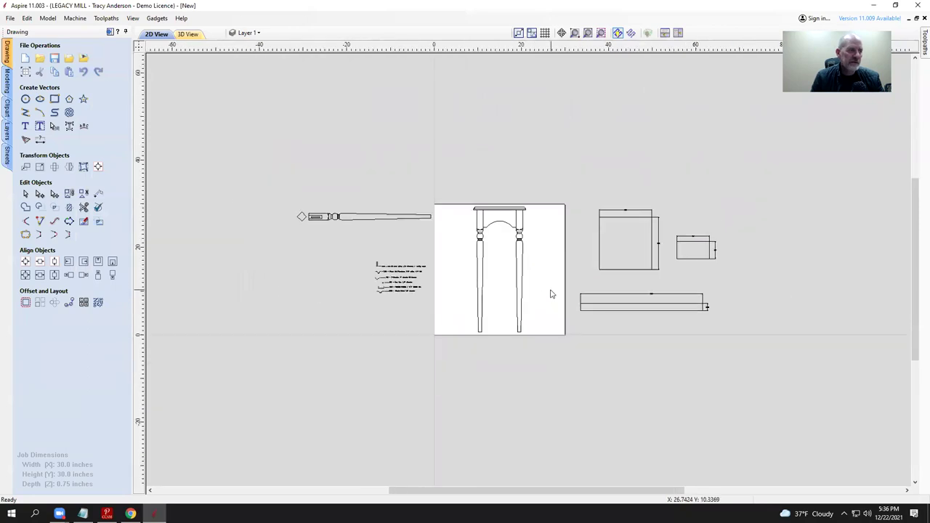
{"action": "left_click_drag", "start_coordinate": [285, 239], "coordinate": [448, 178]}
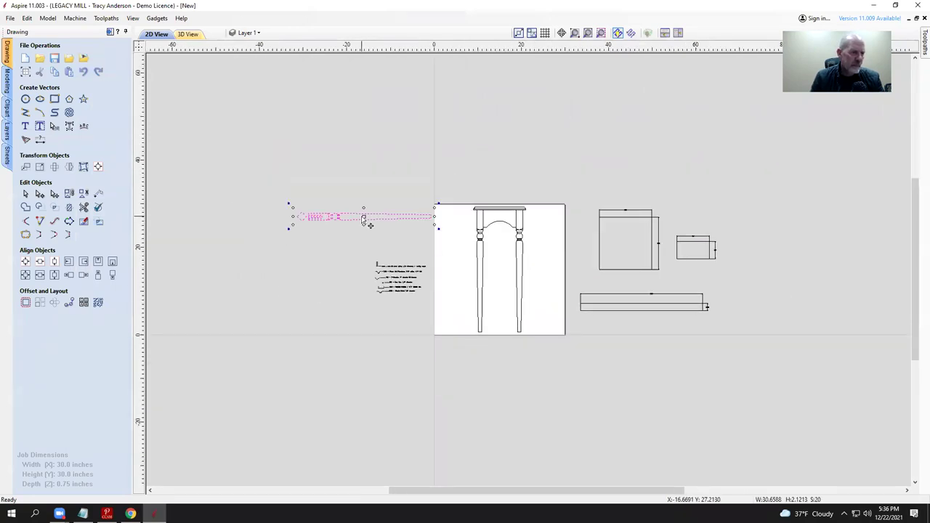
{"action": "left_click_drag", "start_coordinate": [364, 216], "coordinate": [644, 326]}
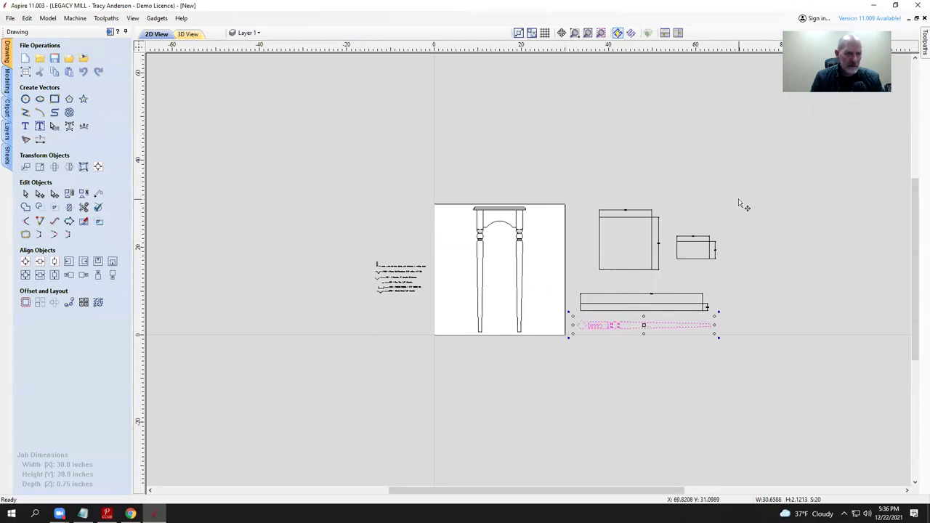
Step: Move the tool notes block onto the sheet right of the table
{"action": "left_click", "coordinate": [434, 266]}
{"action": "left_click_drag", "start_coordinate": [401, 277], "coordinate": [564, 269]}
{"action": "left_click", "coordinate": [465, 351]}
{"action": "key", "text": "space"}
{"action": "left_click", "coordinate": [451, 351]}
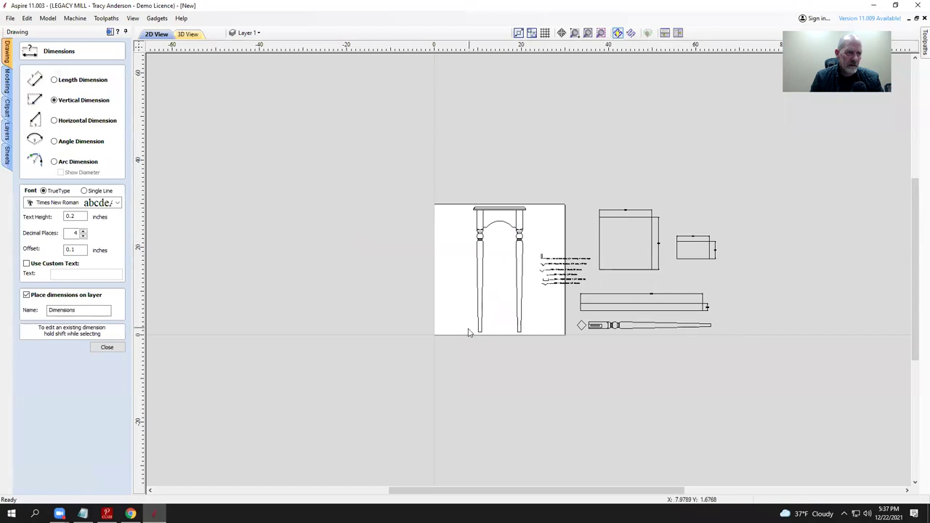
{"action": "left_click", "coordinate": [108, 349]}
Step: Shift the table elevation left, then the notes group left beside the right leg
{"action": "left_click_drag", "start_coordinate": [450, 347], "coordinate": [530, 192]}
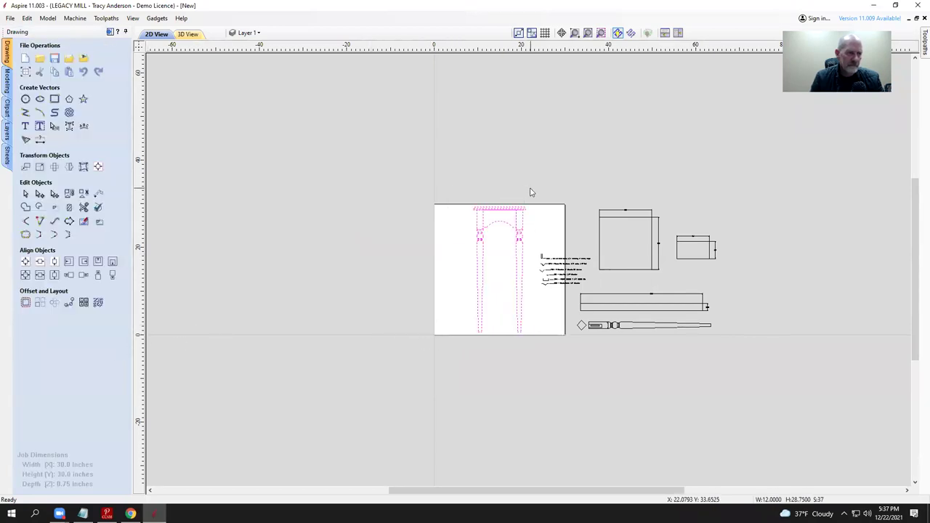
{"action": "left_click", "coordinate": [503, 219]}
{"action": "left_click_drag", "start_coordinate": [500, 269], "coordinate": [471, 270]}
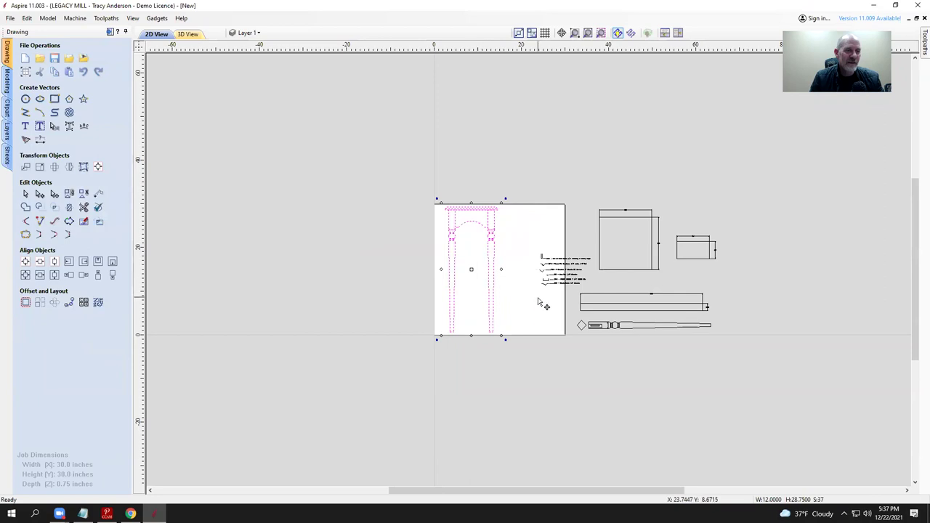
{"action": "left_click", "coordinate": [589, 261]}
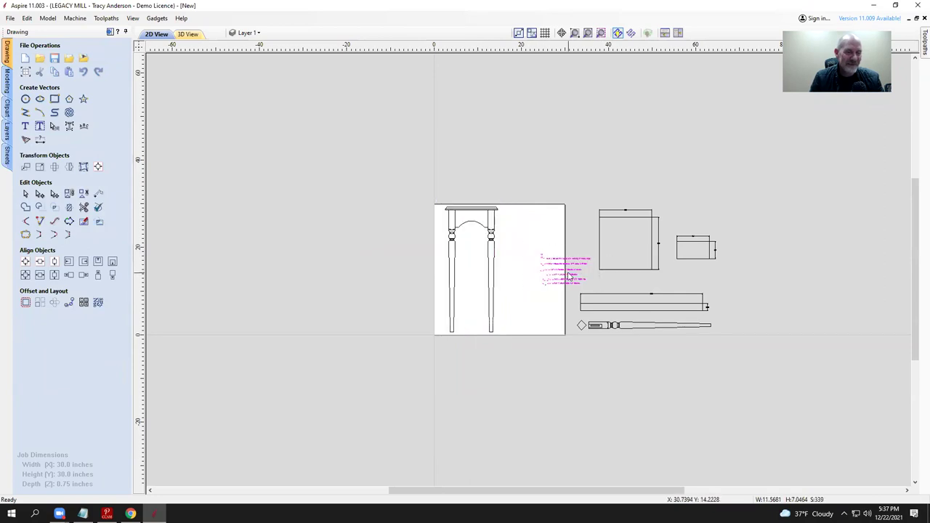
{"action": "left_click_drag", "start_coordinate": [567, 270], "coordinate": [540, 269]}
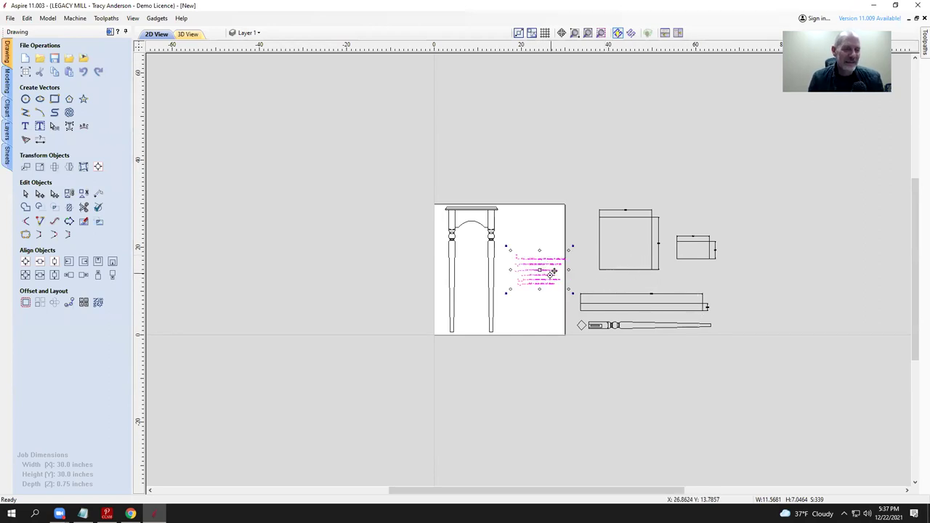
{"action": "left_click_drag", "start_coordinate": [540, 268], "coordinate": [534, 267]}
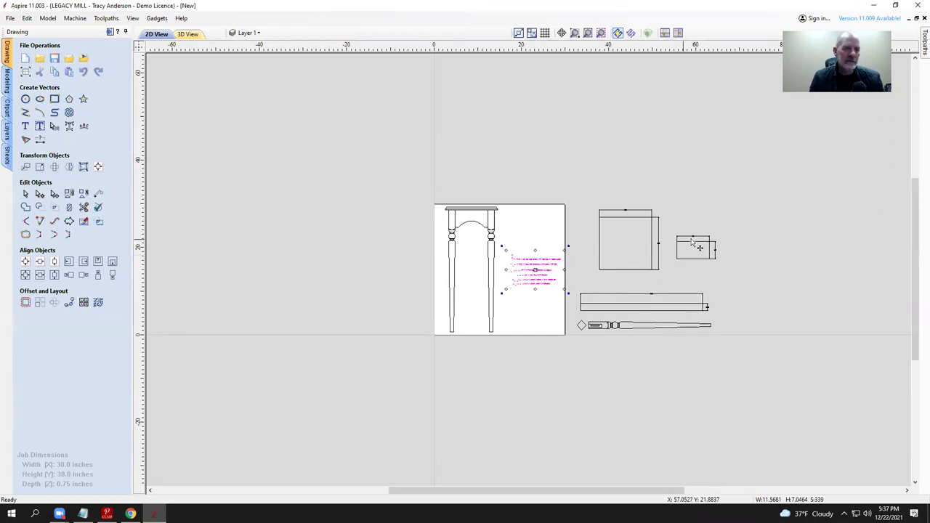
{"action": "scroll", "coordinate": [697, 247], "scroll_direction": "up", "scroll_amount": 2}
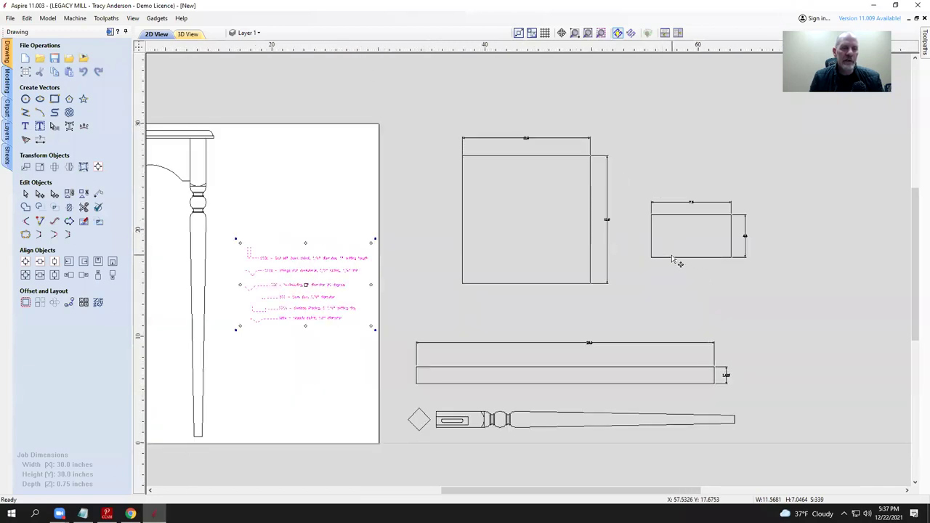
{"action": "left_click", "coordinate": [687, 265]}
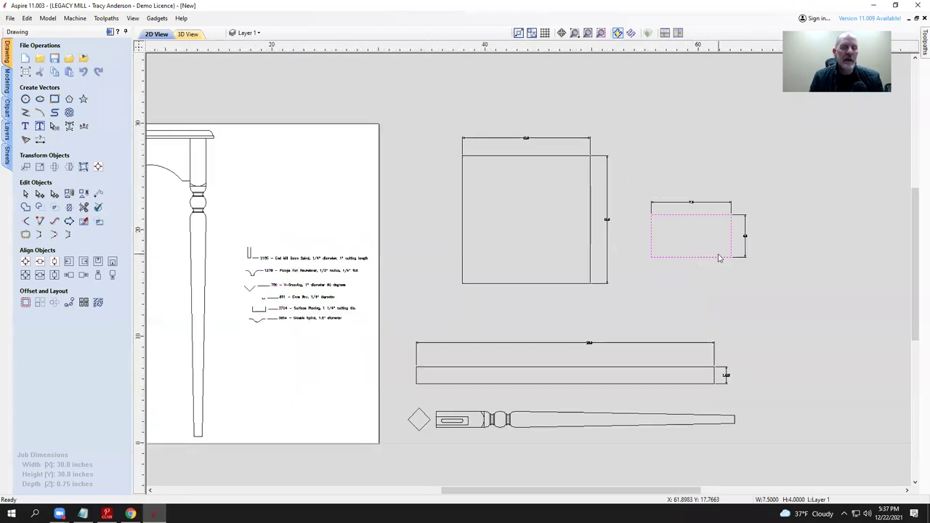
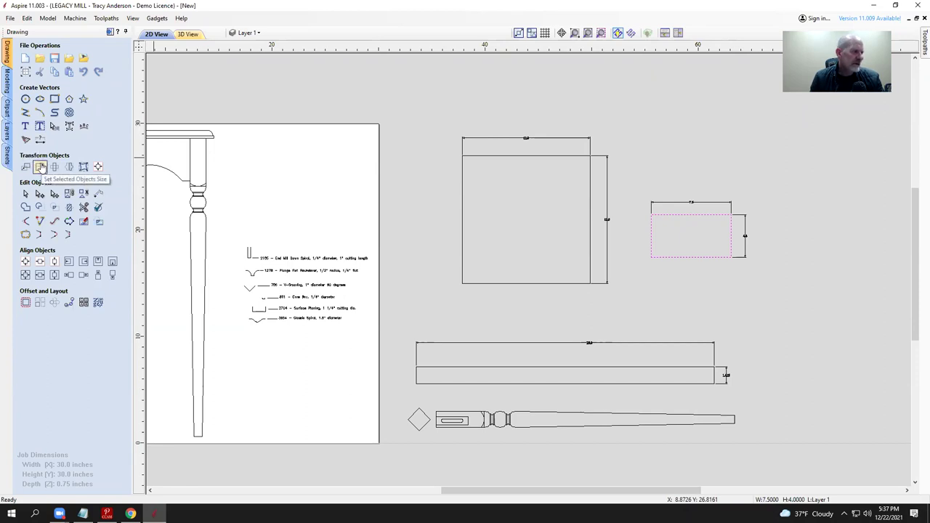
Step: Resize the small rectangle to 8.7 inches wide (7.5+1.2) and 4 inches high
{"action": "left_click", "coordinate": [40, 167]}
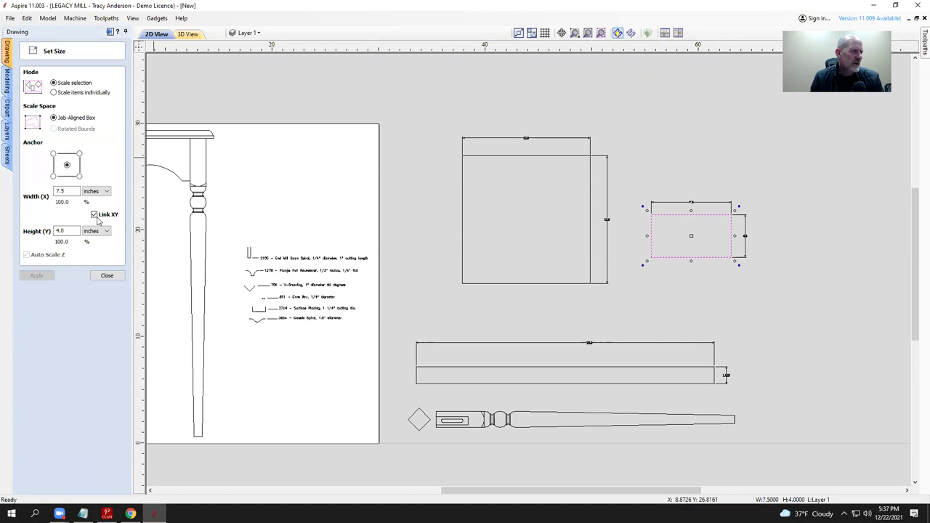
{"action": "left_click_drag", "start_coordinate": [72, 191], "coordinate": [37, 185]}
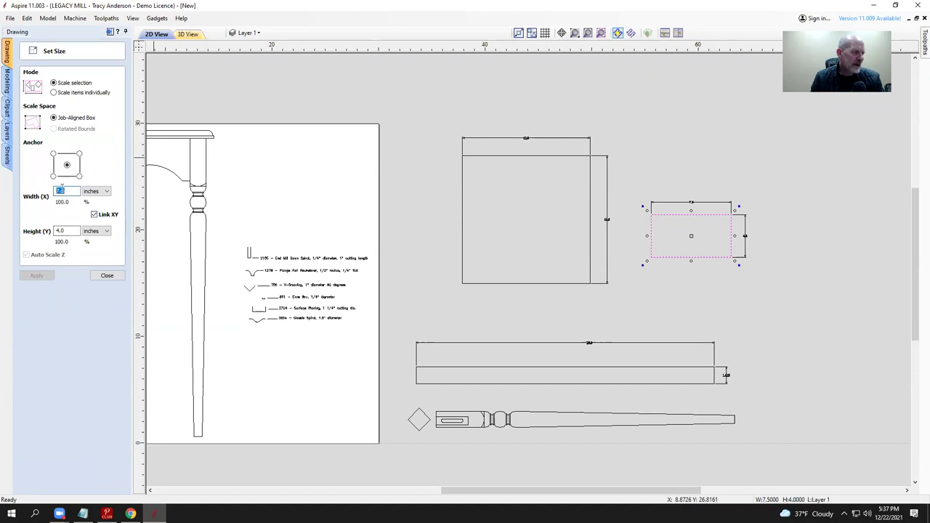
{"action": "left_click", "coordinate": [71, 187]}
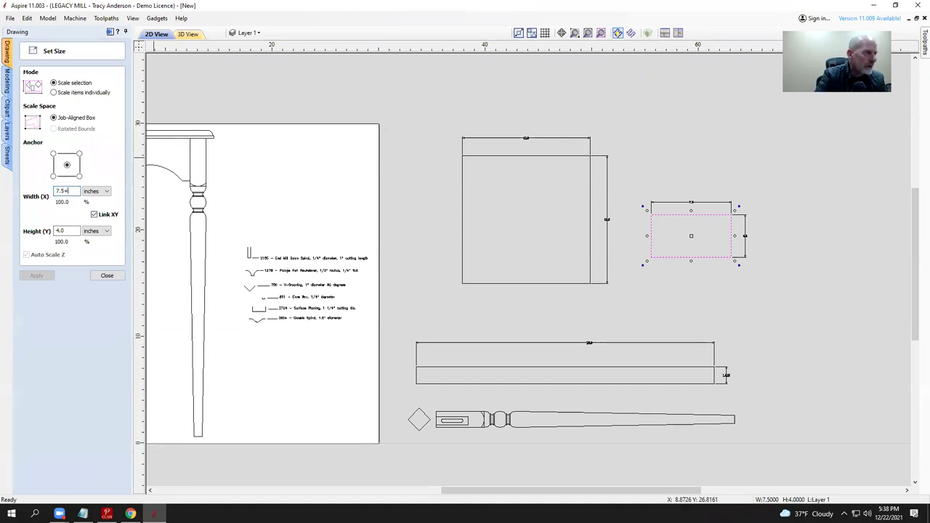
{"action": "type", "text": "+1."}
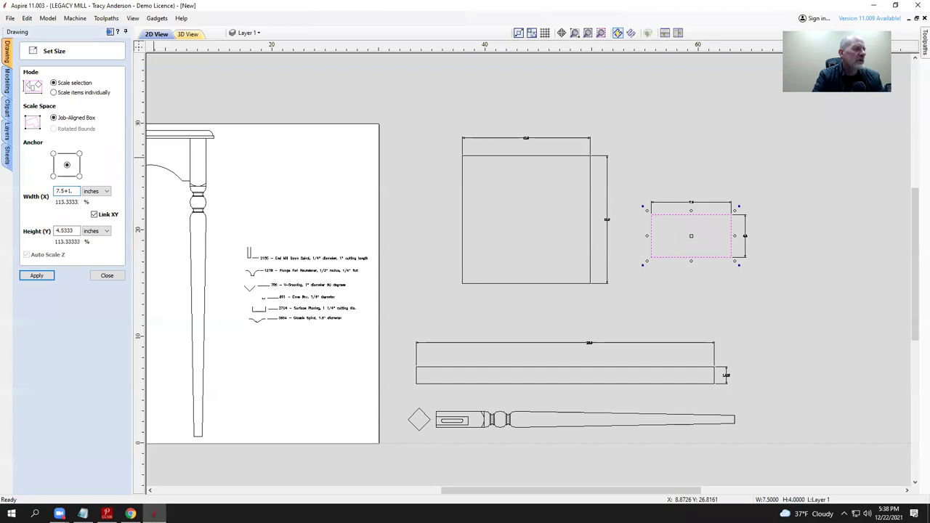
{"action": "type", "text": "2"}
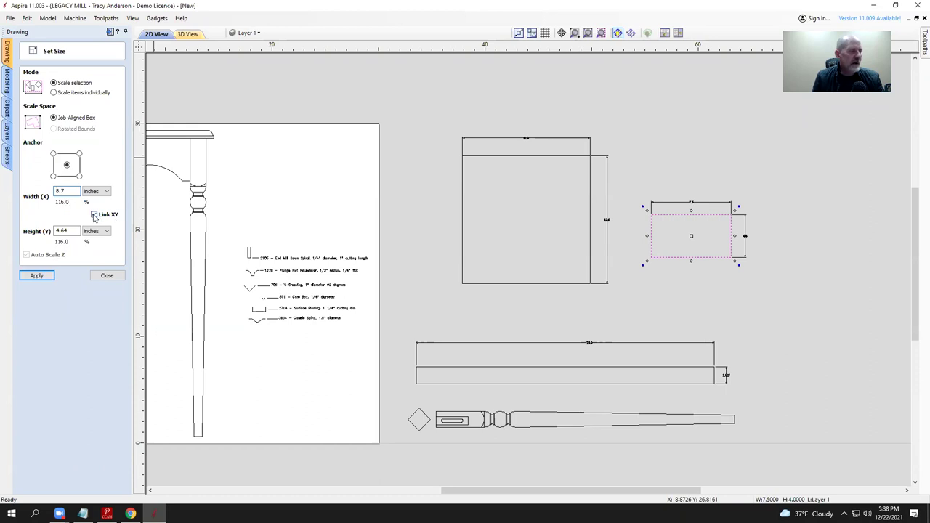
{"action": "left_click", "coordinate": [78, 230]}
{"action": "type", "text": "4"}
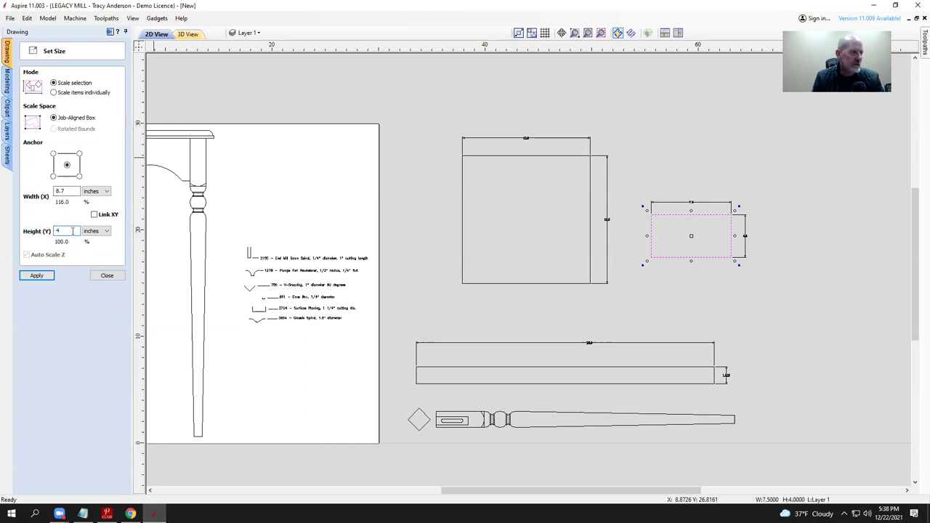
{"action": "left_click", "coordinate": [38, 275]}
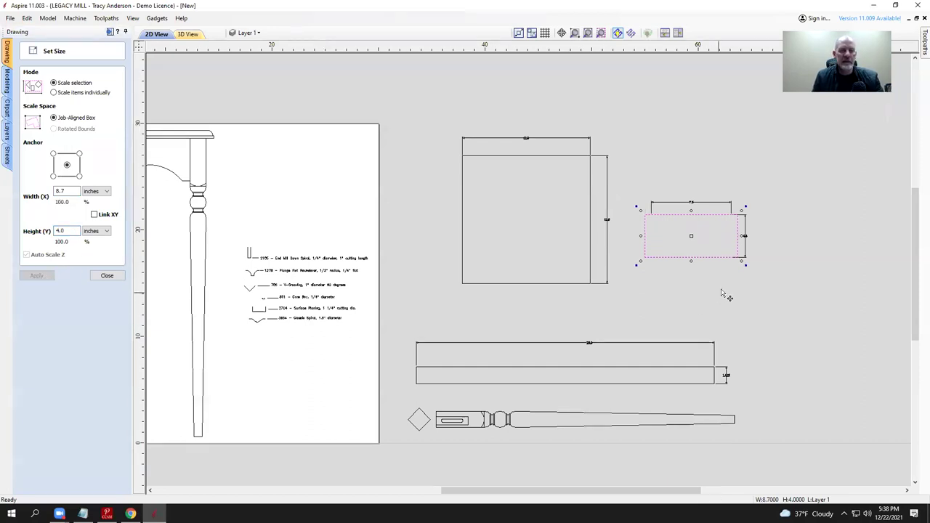
{"action": "scroll", "coordinate": [763, 256], "scroll_direction": "up", "scroll_amount": 3}
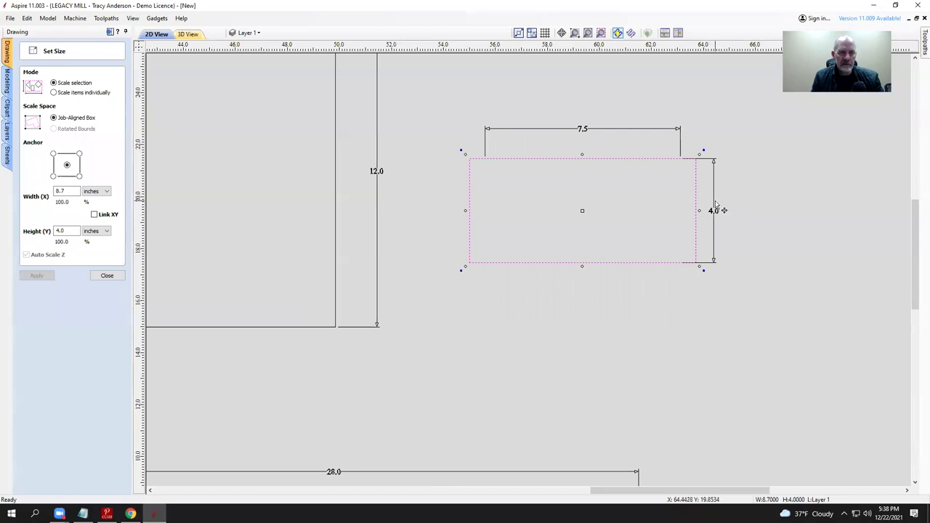
Step: Drag the rectangle's 4.0 height dimension further out to the right
{"action": "left_click", "coordinate": [107, 276]}
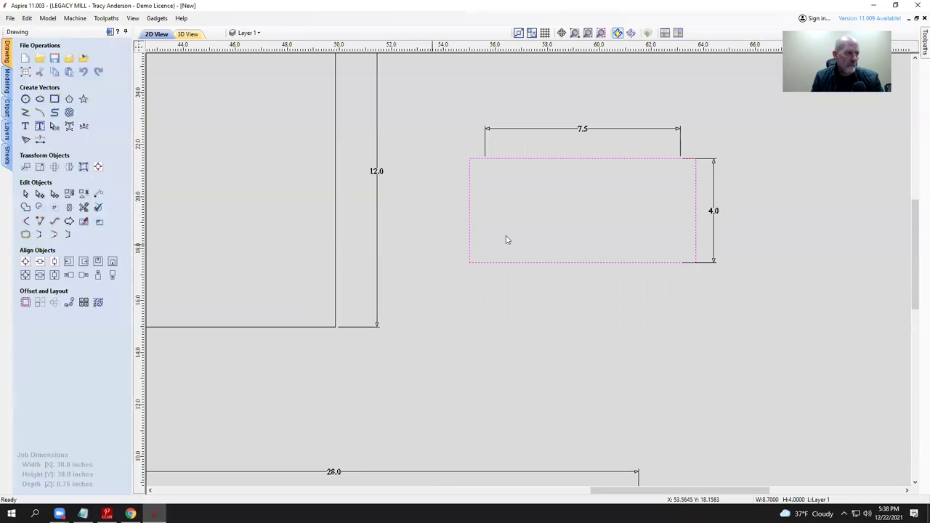
{"action": "left_click", "coordinate": [714, 215]}
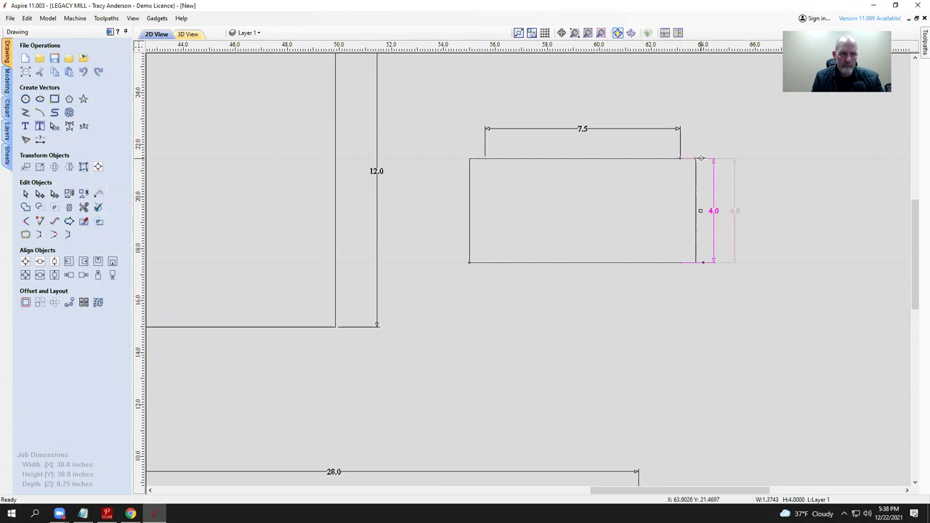
{"action": "left_click_drag", "start_coordinate": [732, 164], "coordinate": [748, 166]}
{"action": "left_click", "coordinate": [788, 167]}
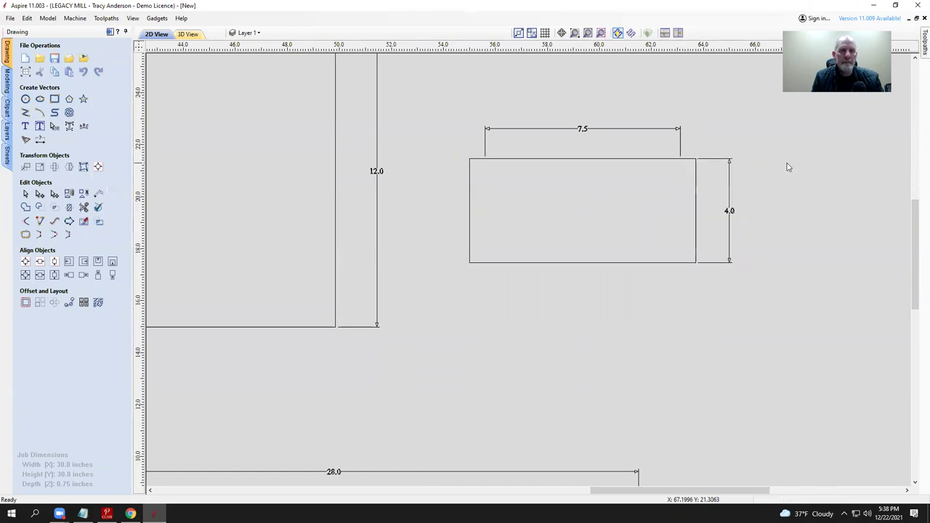
{"action": "scroll", "coordinate": [788, 167], "scroll_direction": "down", "scroll_amount": 5}
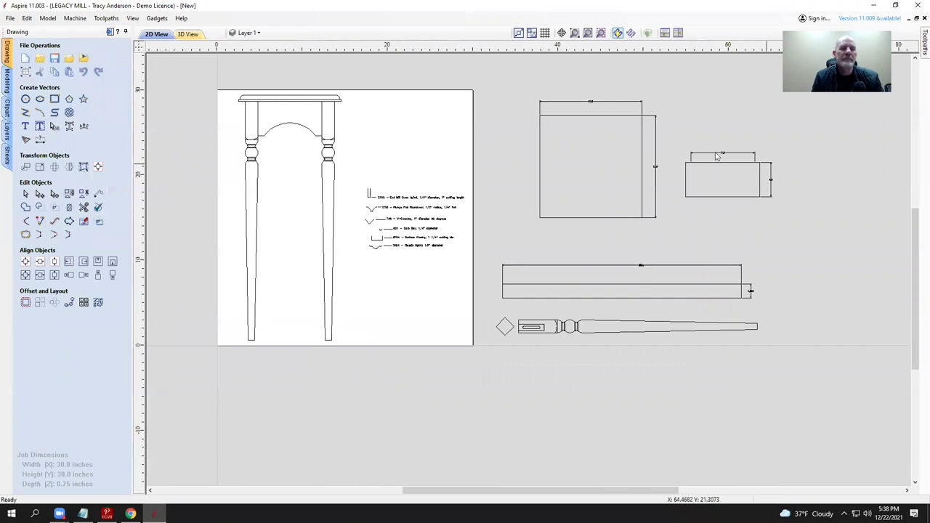
{"action": "scroll", "coordinate": [734, 160], "scroll_direction": "up", "scroll_amount": 3}
Step: Delete the outdated width dimension and dimension the rectangle's top edge corner to corner
{"action": "left_click", "coordinate": [713, 152]}
{"action": "key", "text": "Delete"}
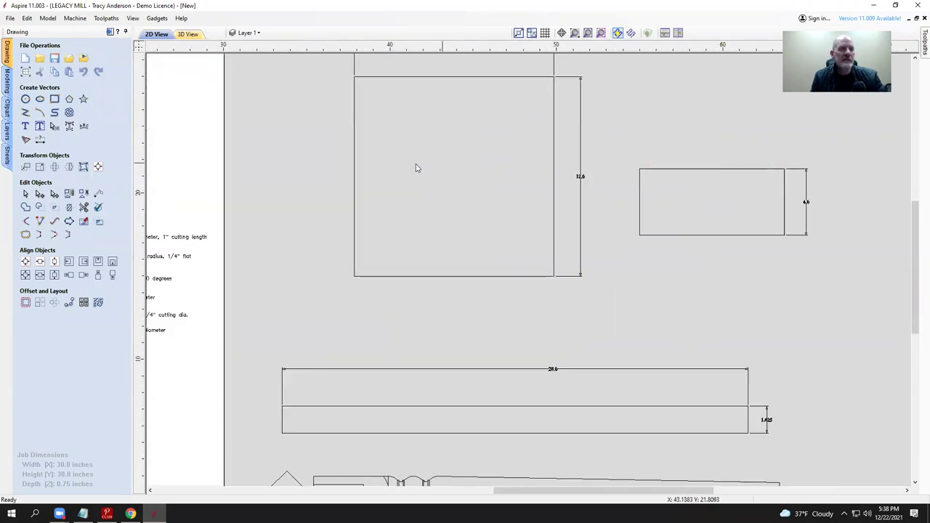
{"action": "left_click", "coordinate": [40, 138]}
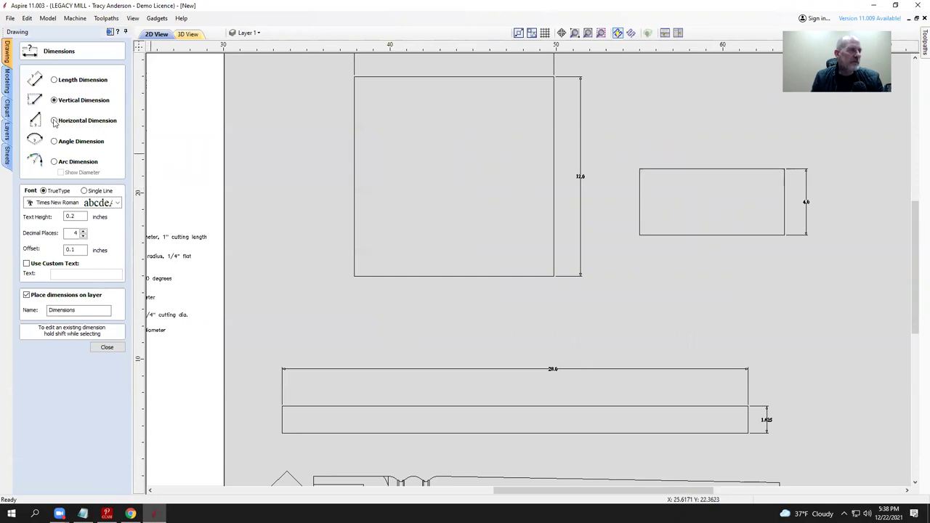
{"action": "left_click", "coordinate": [638, 168]}
{"action": "left_click", "coordinate": [785, 169]}
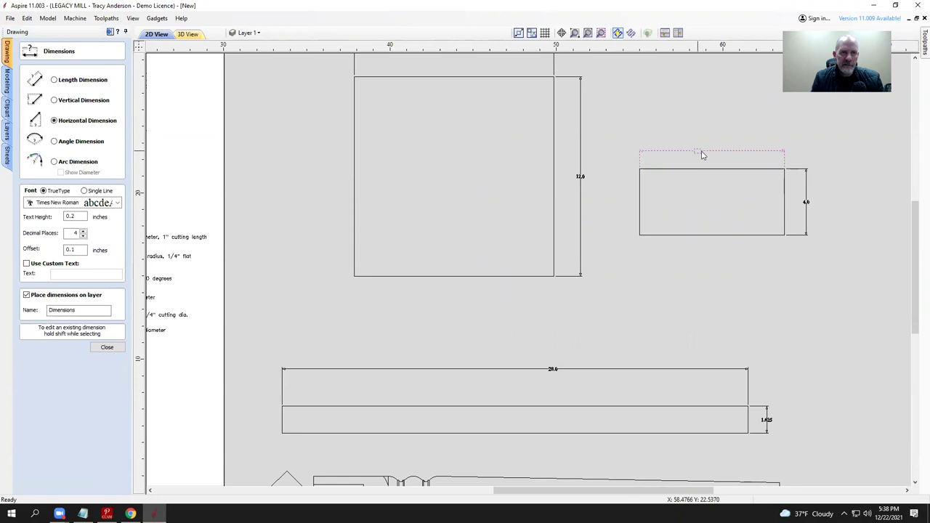
{"action": "scroll", "coordinate": [756, 182], "scroll_direction": "down", "scroll_amount": 3}
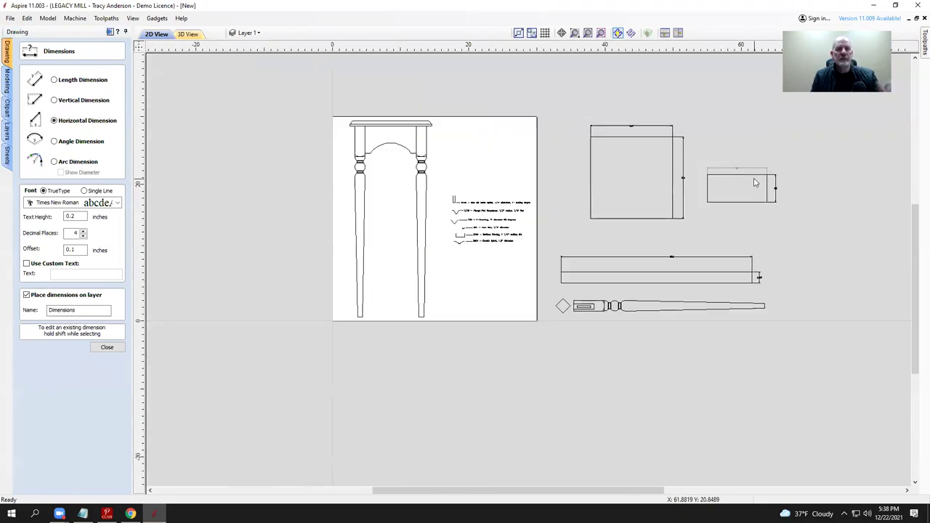
{"action": "scroll", "coordinate": [756, 182], "scroll_direction": "down", "scroll_amount": 1}
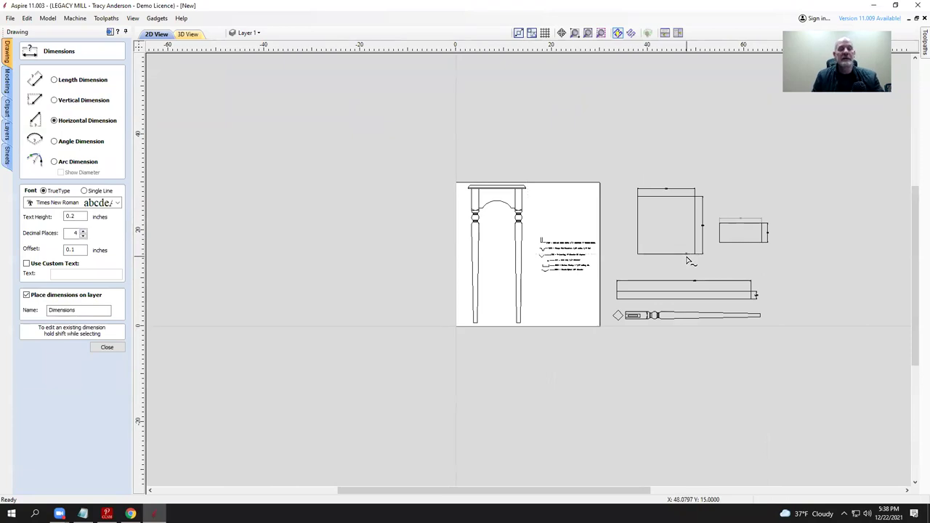
{"action": "scroll", "coordinate": [727, 243], "scroll_direction": "down", "scroll_amount": 1}
{"action": "scroll", "coordinate": [550, 271], "scroll_direction": "up", "scroll_amount": 2}
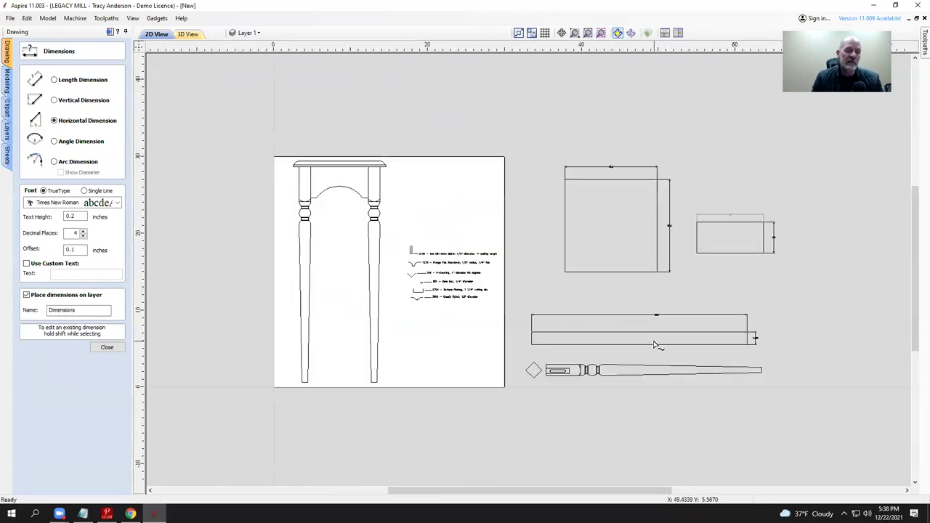
{"action": "scroll", "coordinate": [669, 346], "scroll_direction": "up", "scroll_amount": 2}
Step: Switch to vertical dimensioning, pick the long 28 by 1.625 rectangle, and finish dimensioning
{"action": "key", "text": "v"}
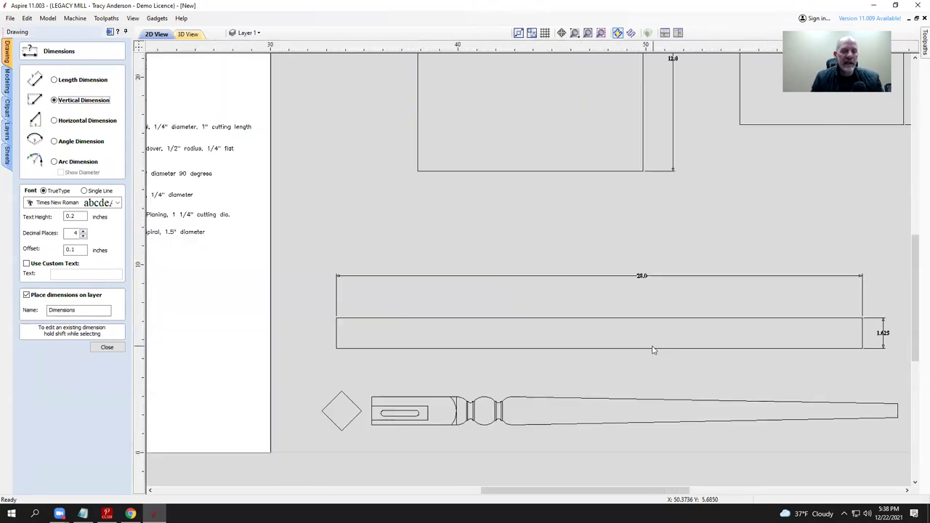
{"action": "left_click", "coordinate": [645, 351]}
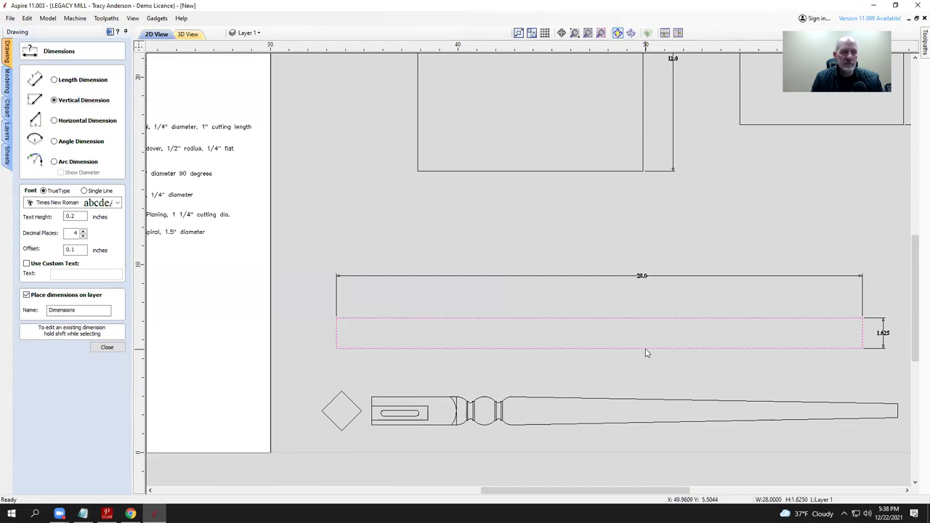
{"action": "left_click", "coordinate": [107, 348]}
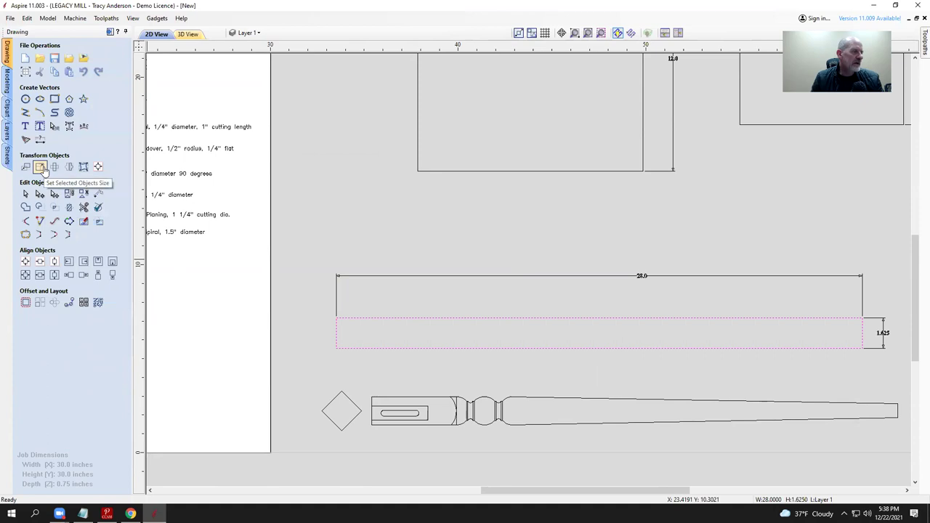
Step: Set the long rail rectangle's width to 29 inches
{"action": "left_click", "coordinate": [41, 168]}
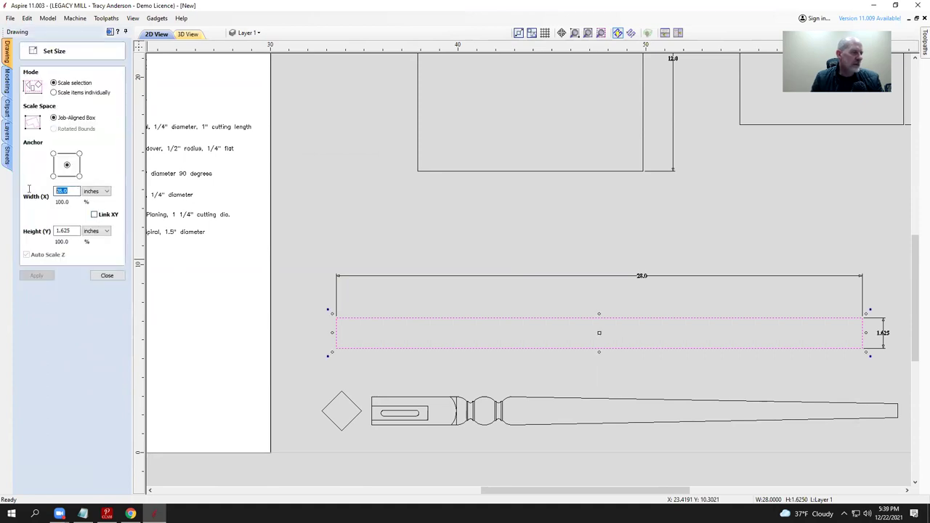
{"action": "type", "text": "2"}
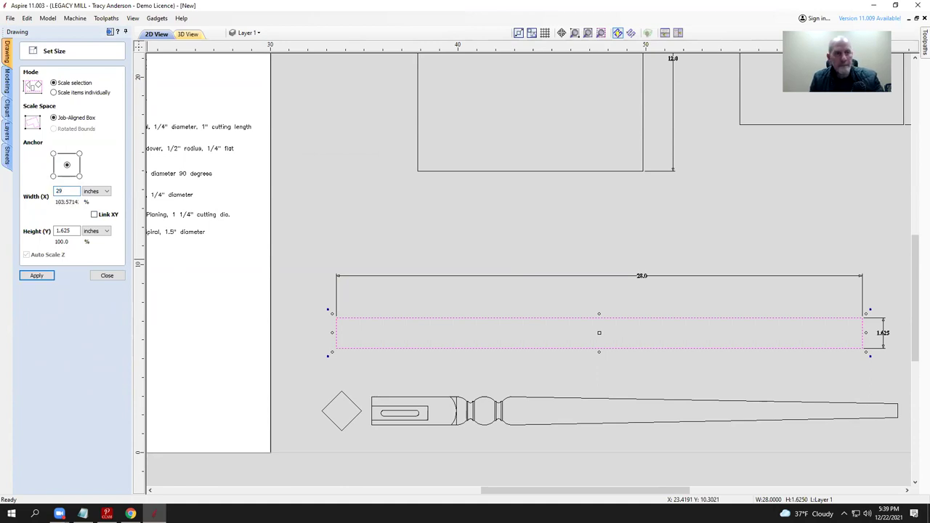
{"action": "type", "text": "9"}
{"action": "key", "text": "Return"}
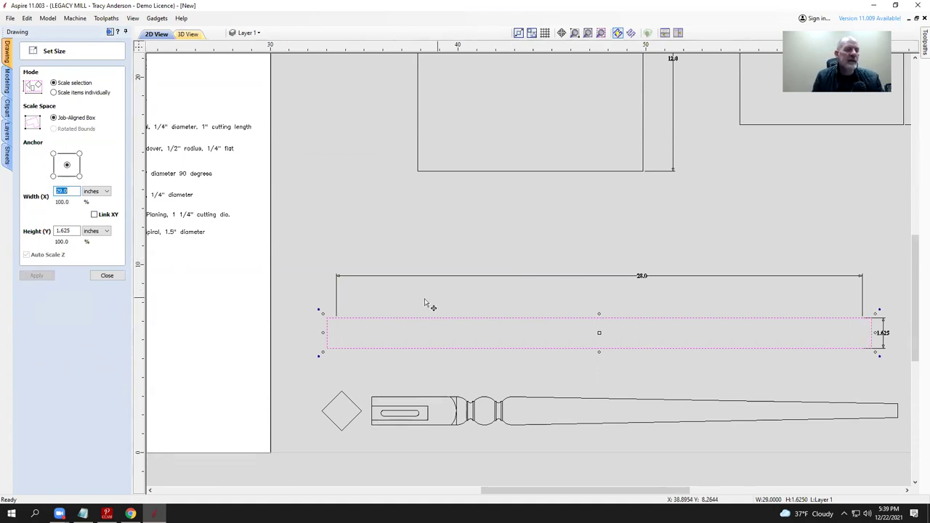
Step: Replace the outdated 28.0 dimension with a horizontal dimension above the rail
{"action": "left_click", "coordinate": [589, 275]}
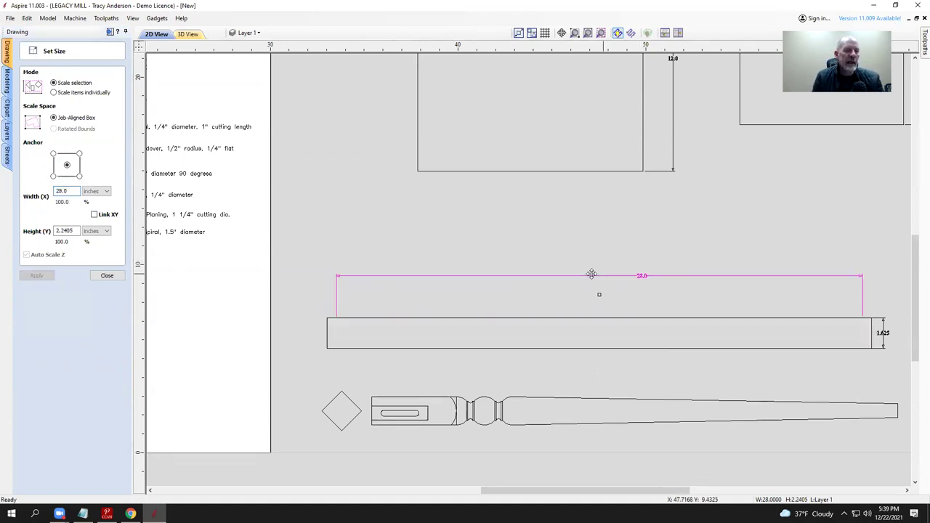
{"action": "left_click", "coordinate": [106, 275]}
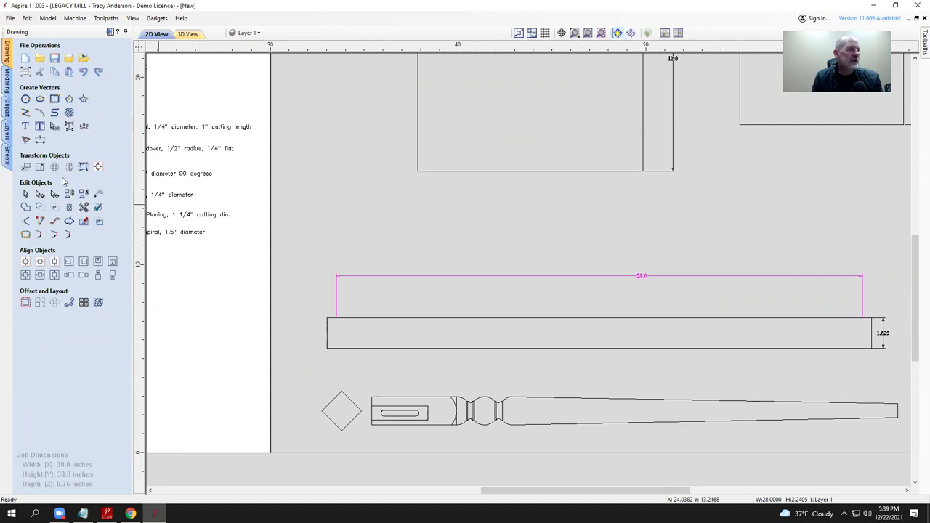
{"action": "key", "text": "Delete"}
{"action": "left_click", "coordinate": [40, 139]}
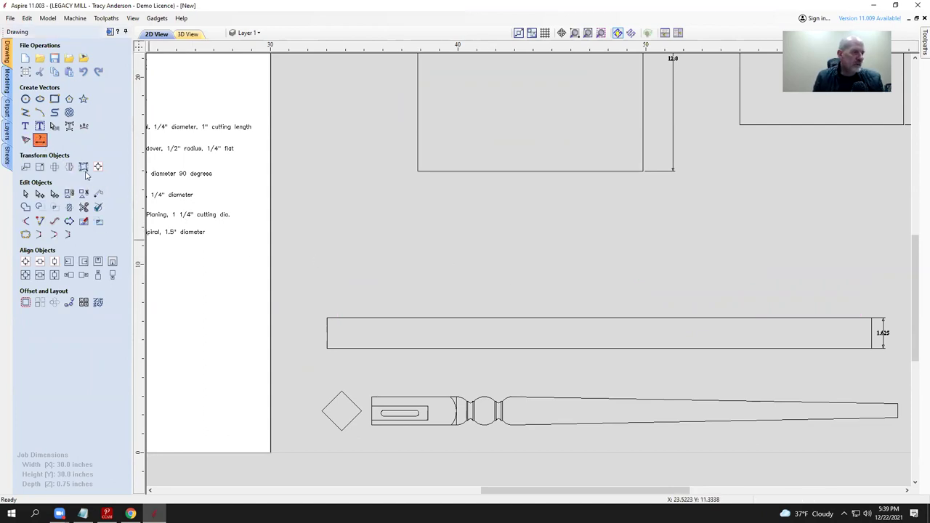
{"action": "left_click", "coordinate": [62, 122]}
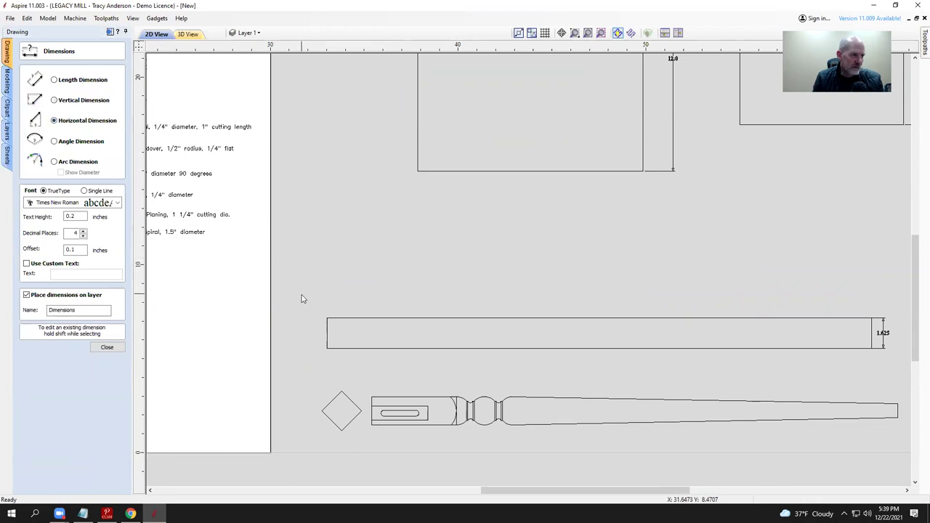
{"action": "left_click", "coordinate": [328, 317]}
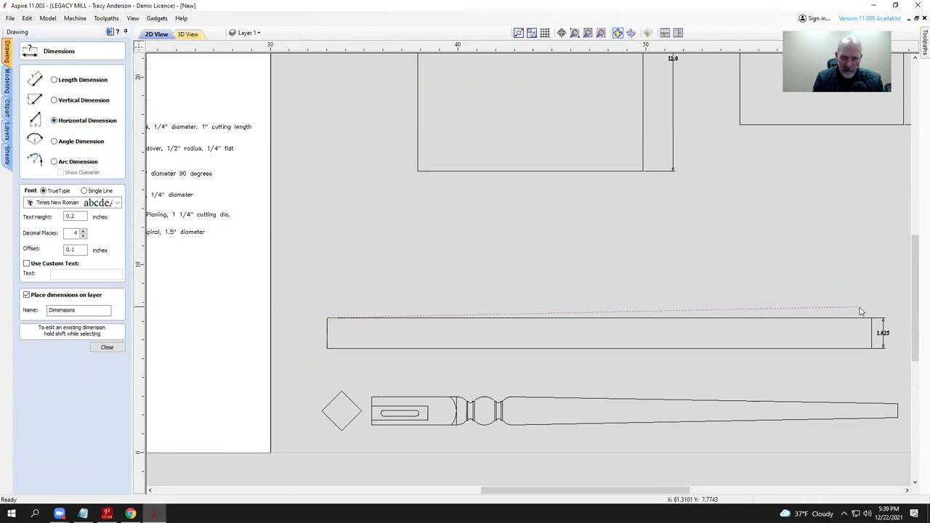
{"action": "left_click", "coordinate": [871, 318]}
{"action": "left_click", "coordinate": [639, 299]}
{"action": "scroll", "coordinate": [563, 245], "scroll_direction": "down", "scroll_amount": 2}
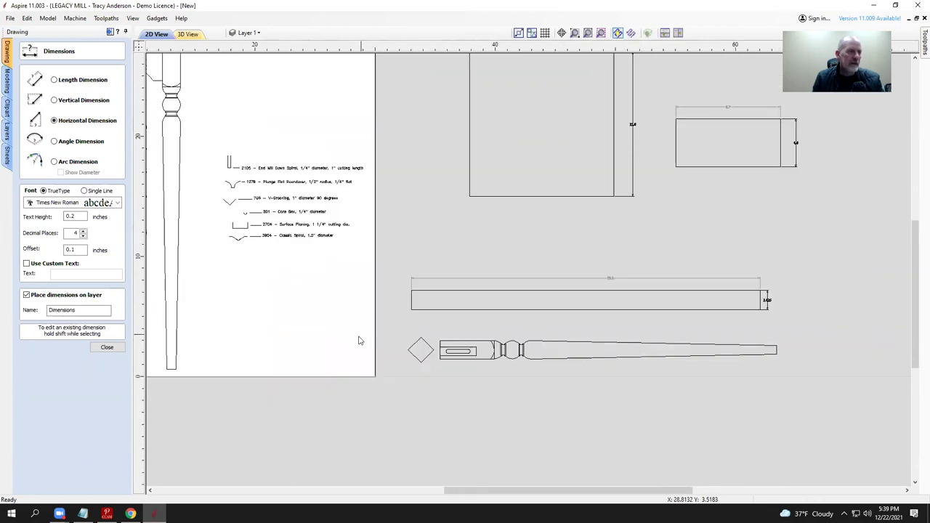
{"action": "left_click", "coordinate": [102, 347]}
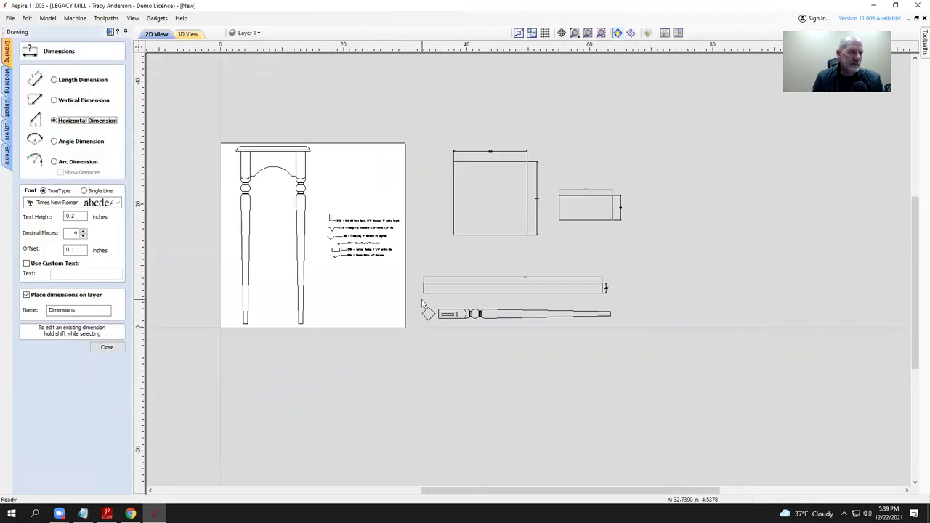
{"action": "scroll", "coordinate": [356, 312], "scroll_direction": "up", "scroll_amount": 2}
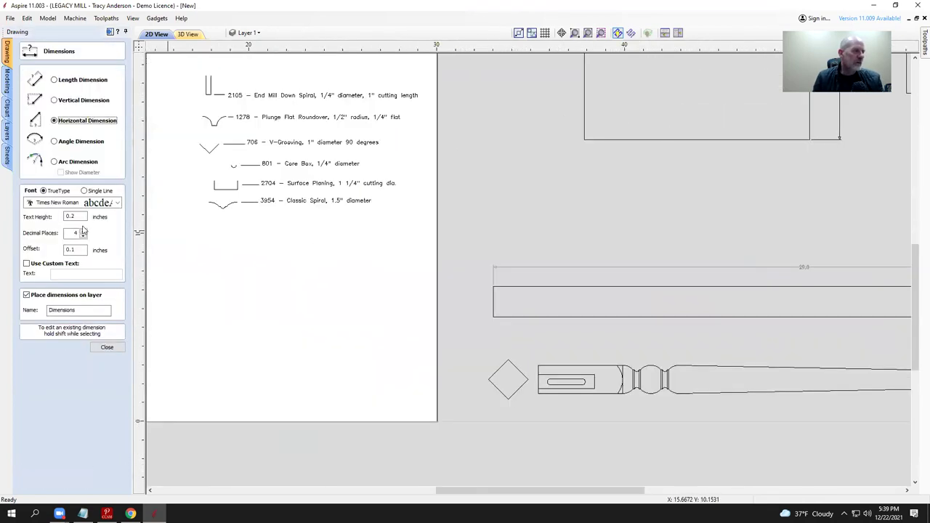
{"action": "left_click", "coordinate": [101, 347]}
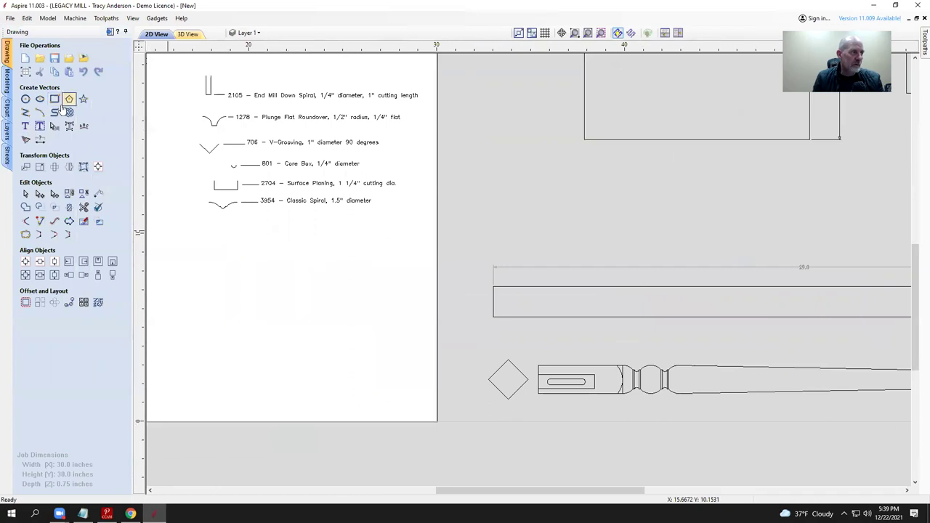
Step: Draw a 2.5 by 3.5 inch rectangle at the rail's left end
{"action": "left_click", "coordinate": [68, 98]}
{"action": "left_click_drag", "start_coordinate": [458, 336], "coordinate": [504, 269]}
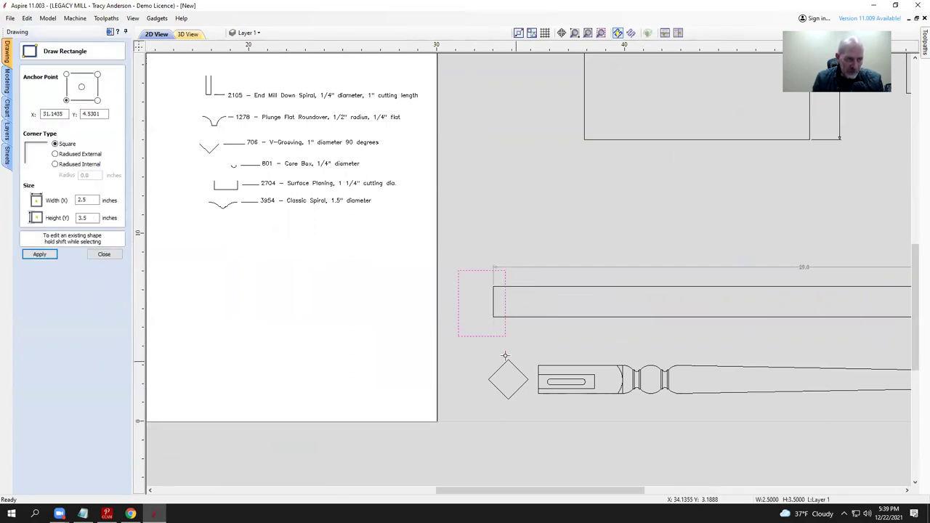
{"action": "scroll", "coordinate": [498, 316], "scroll_direction": "up", "scroll_amount": 4}
{"action": "left_click", "coordinate": [448, 166]}
{"action": "scroll", "coordinate": [443, 169], "scroll_direction": "down", "scroll_amount": 3}
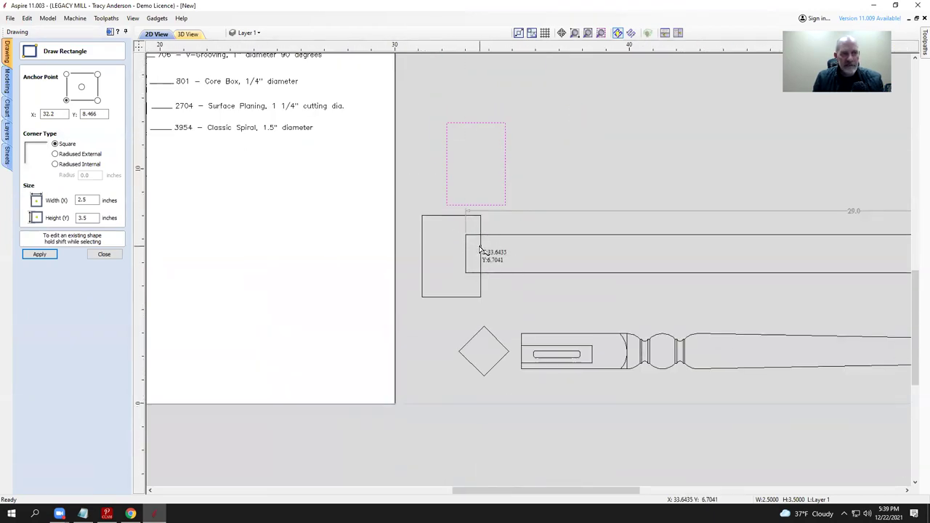
{"action": "scroll", "coordinate": [476, 246], "scroll_direction": "up", "scroll_amount": 3}
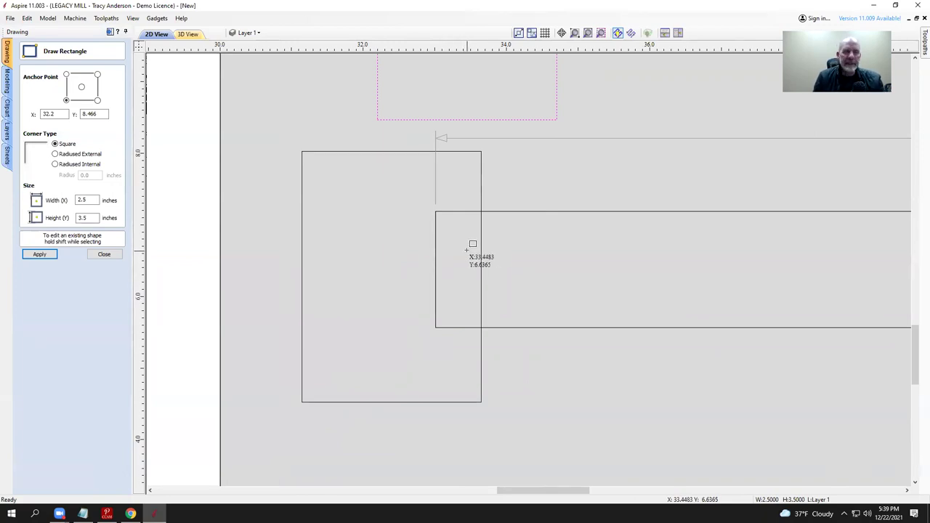
{"action": "left_click", "coordinate": [105, 254]}
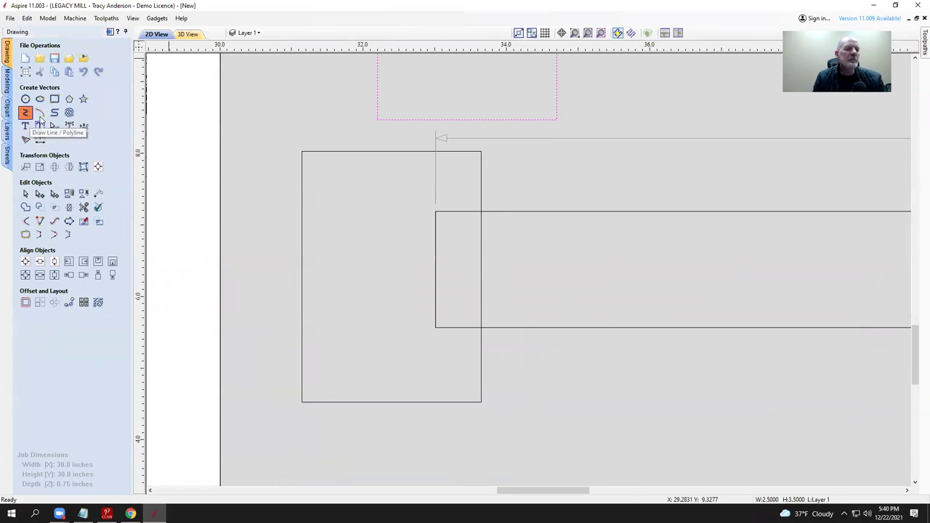
Step: Draw two 4.25-inch vertical lines rising from the rail's top edge
{"action": "left_click", "coordinate": [25, 114]}
{"action": "scroll", "coordinate": [459, 182], "scroll_direction": "down", "scroll_amount": 3}
{"action": "scroll", "coordinate": [457, 247], "scroll_direction": "down", "scroll_amount": 2}
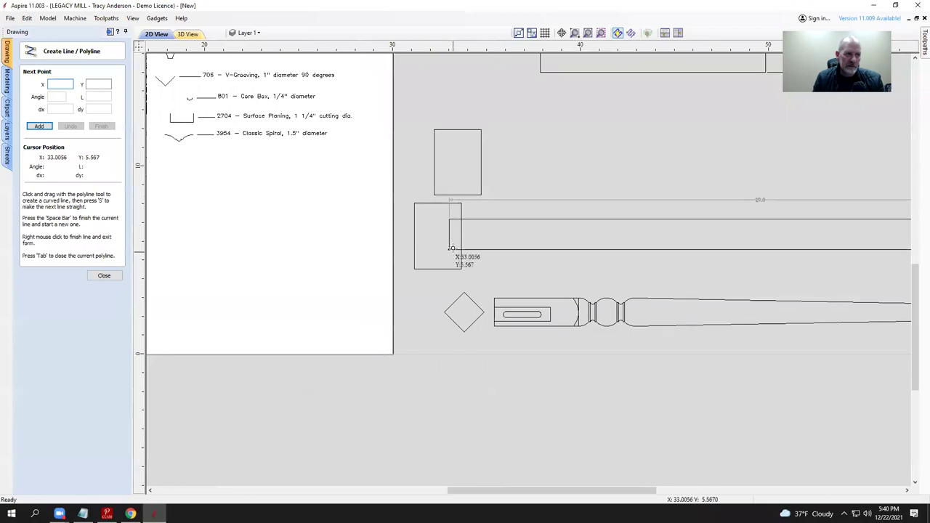
{"action": "left_click", "coordinate": [450, 219]}
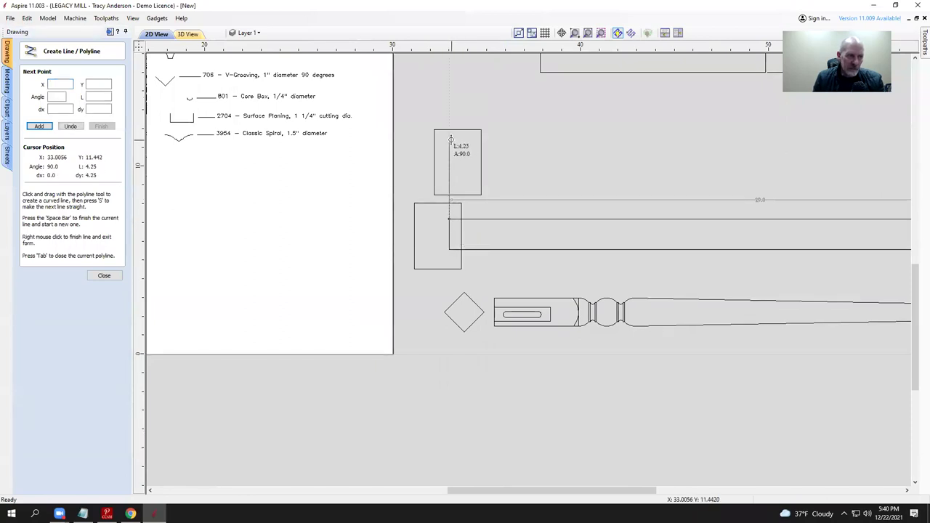
{"action": "left_click", "coordinate": [451, 140]}
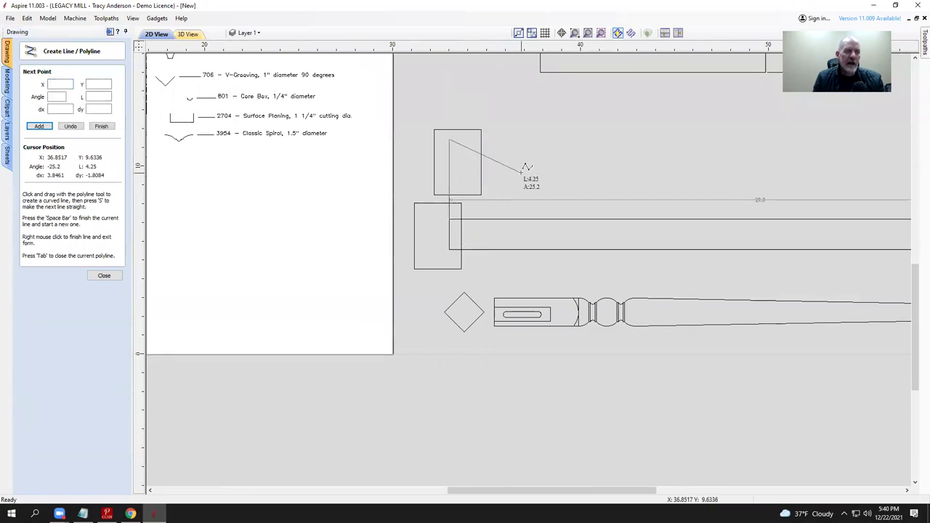
{"action": "right_click", "coordinate": [522, 177]}
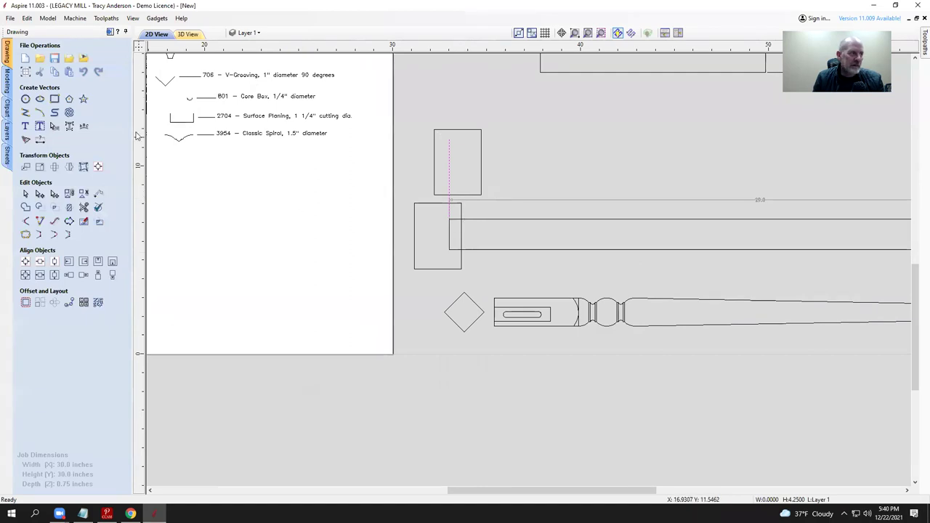
{"action": "left_click", "coordinate": [28, 115]}
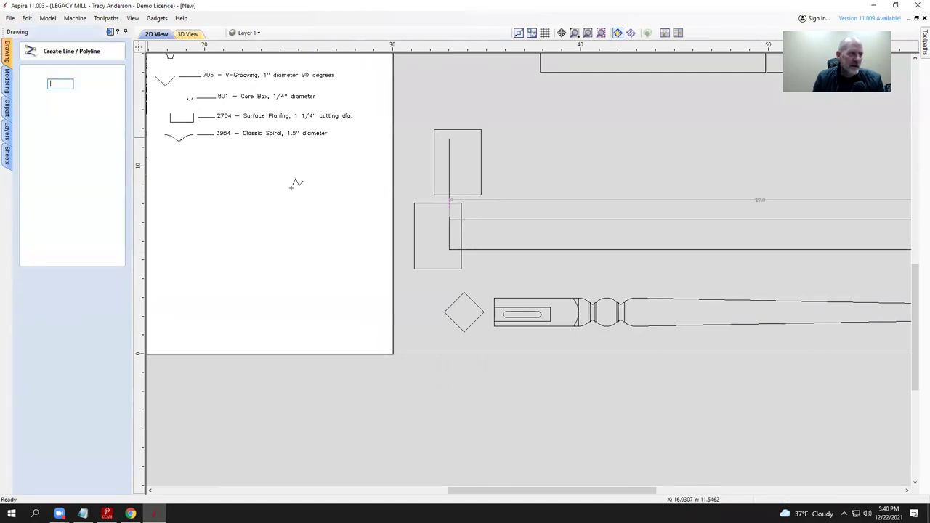
{"action": "left_click", "coordinate": [460, 216]}
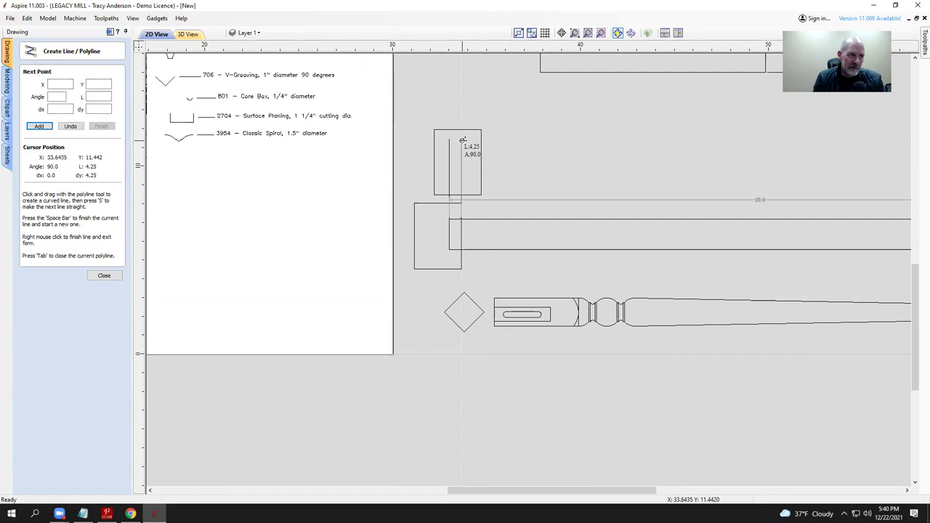
{"action": "left_click", "coordinate": [462, 139]}
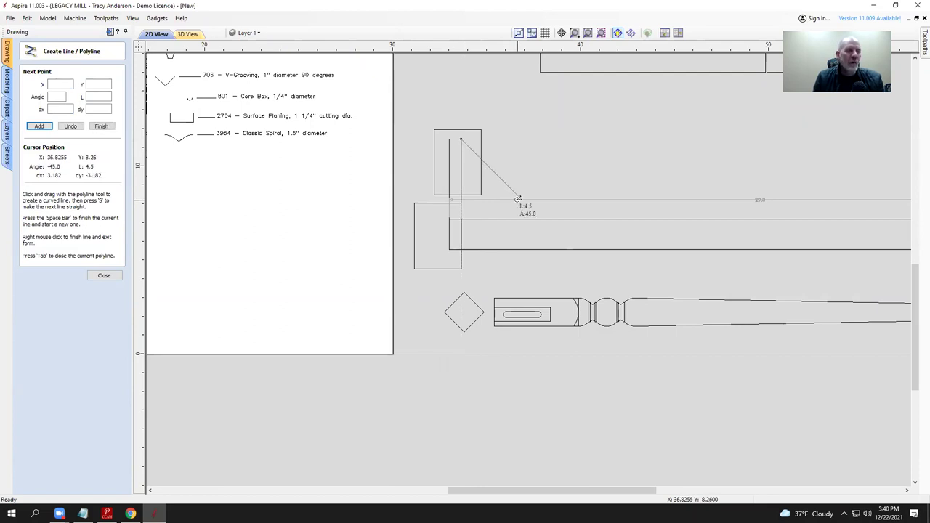
{"action": "right_click", "coordinate": [518, 199]}
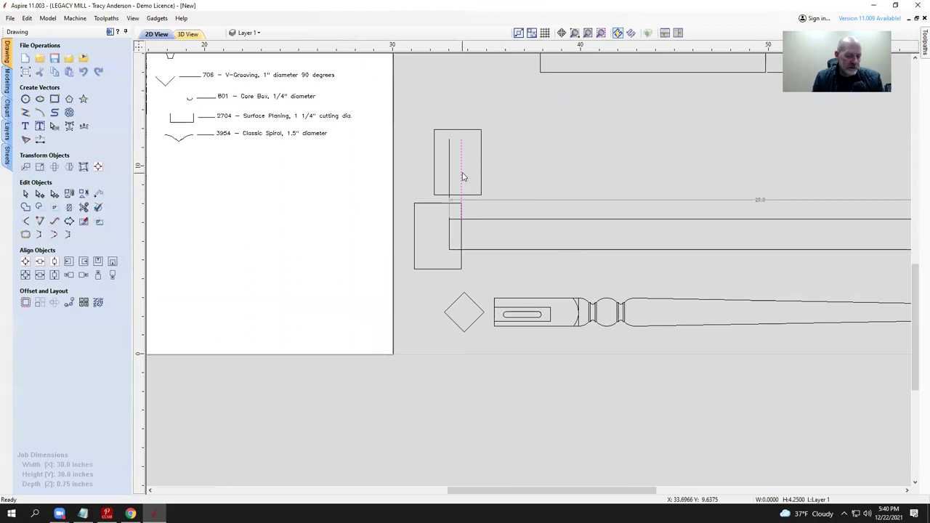
Step: Move each of the two vertical lines 1 inch to the right
{"action": "left_click", "coordinate": [24, 167]}
{"action": "double_click", "coordinate": [82, 153]}
{"action": "type", "text": "1"}
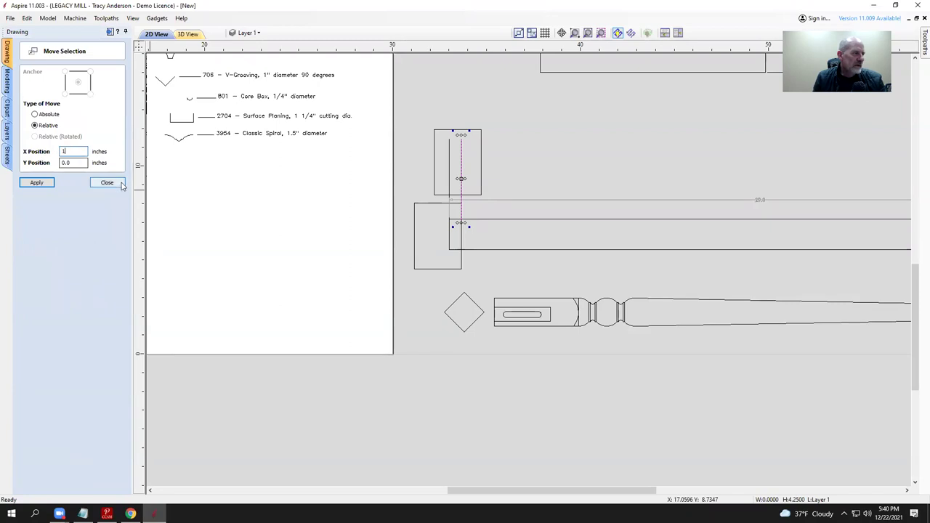
{"action": "left_click", "coordinate": [37, 184]}
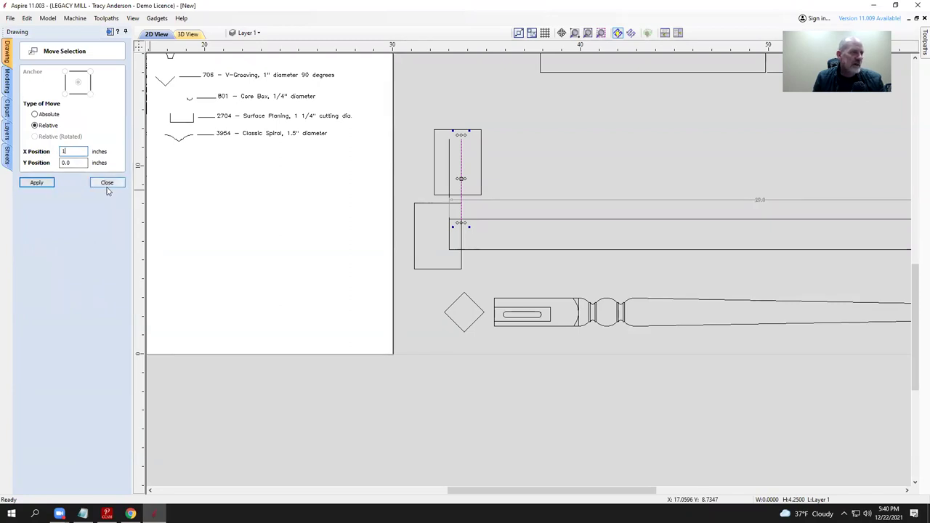
{"action": "left_click", "coordinate": [108, 182]}
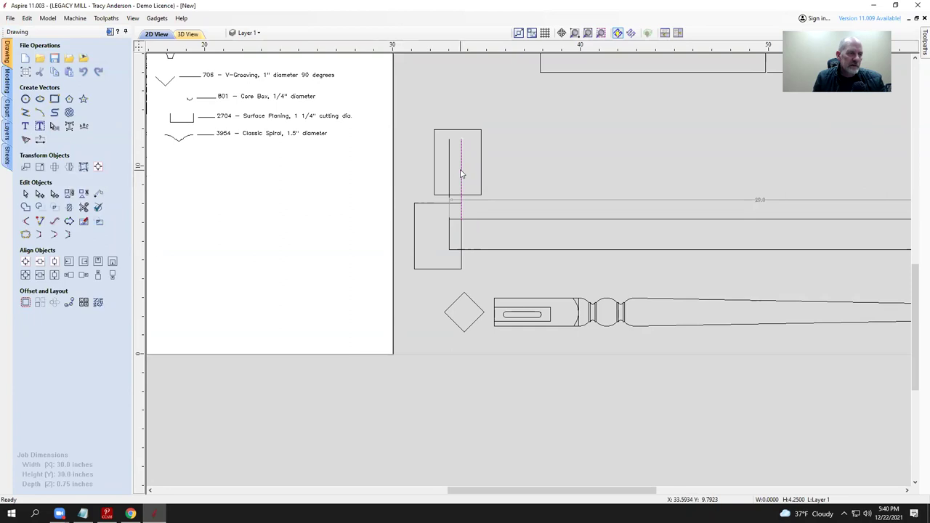
{"action": "left_click_drag", "start_coordinate": [460, 173], "coordinate": [449, 179]}
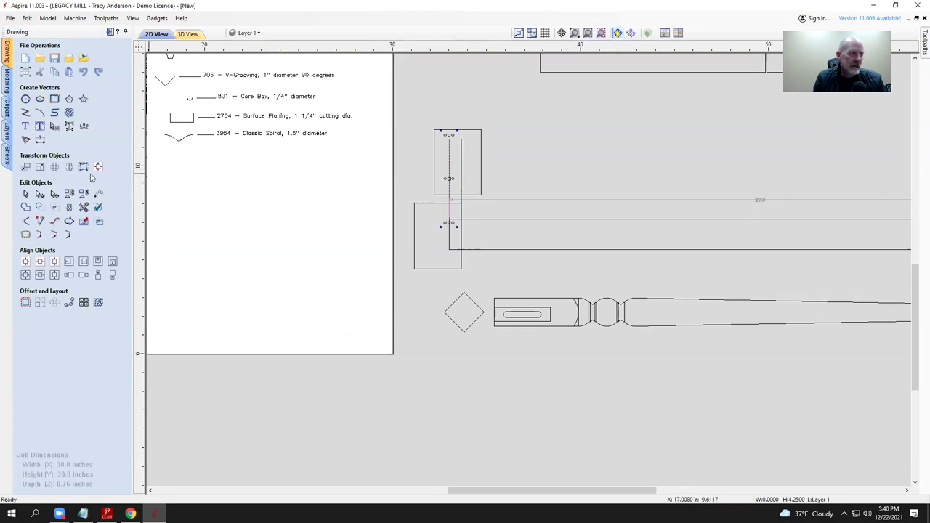
{"action": "left_click", "coordinate": [26, 168]}
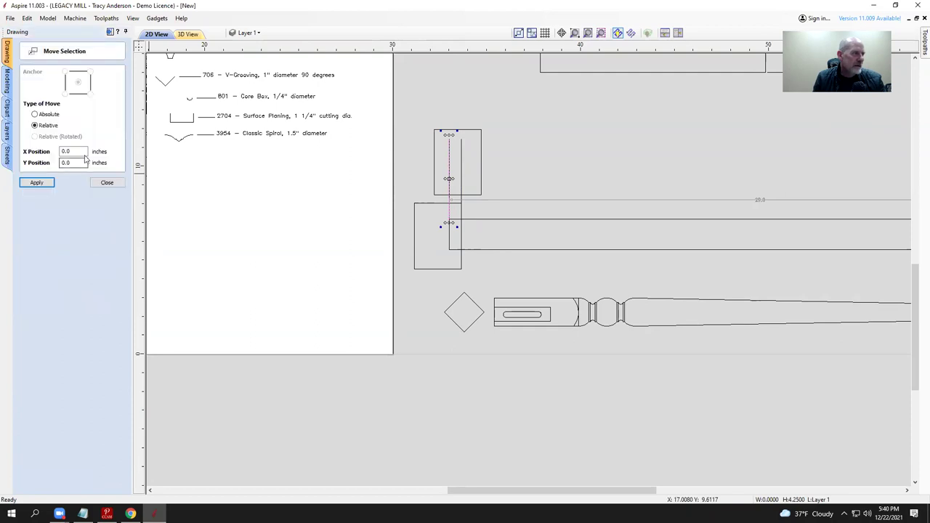
{"action": "type", "text": "1"}
{"action": "left_click", "coordinate": [38, 184]}
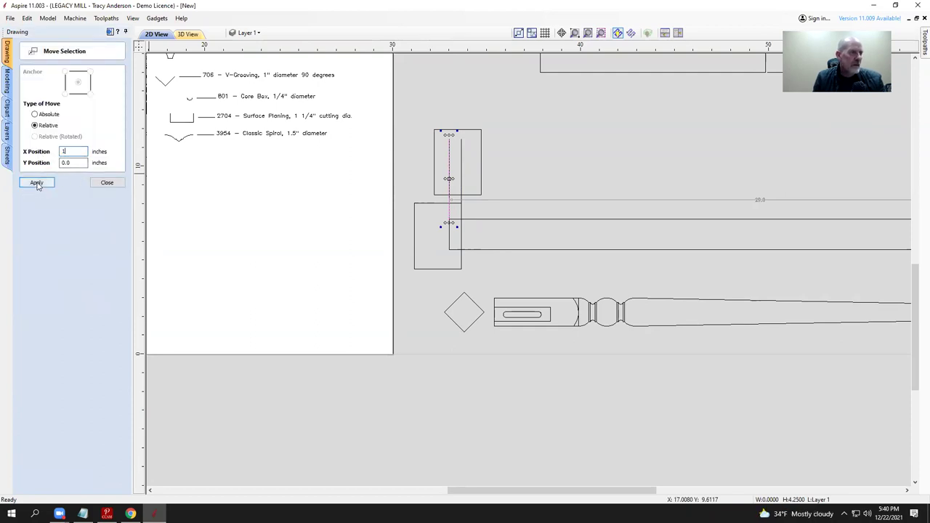
{"action": "left_click", "coordinate": [107, 183]}
{"action": "scroll", "coordinate": [473, 202], "scroll_direction": "up", "scroll_amount": 2}
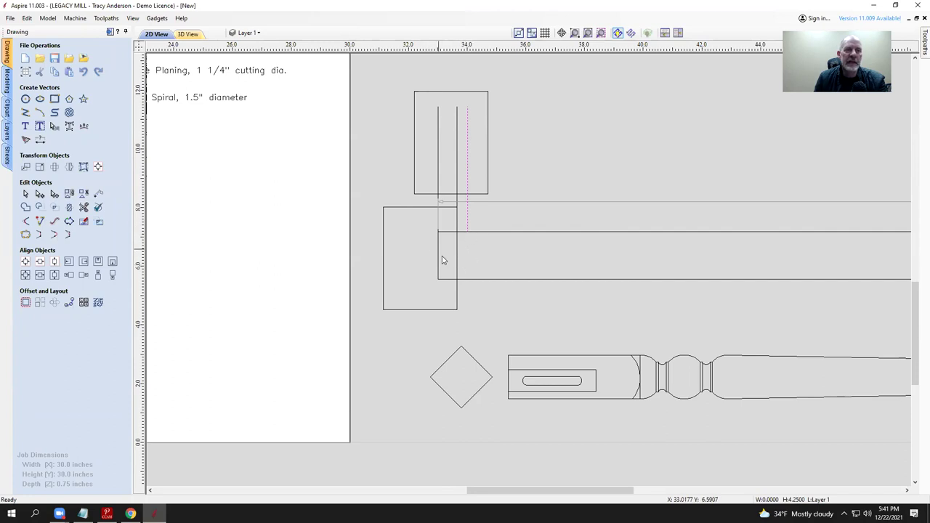
{"action": "scroll", "coordinate": [445, 258], "scroll_direction": "down", "scroll_amount": 5}
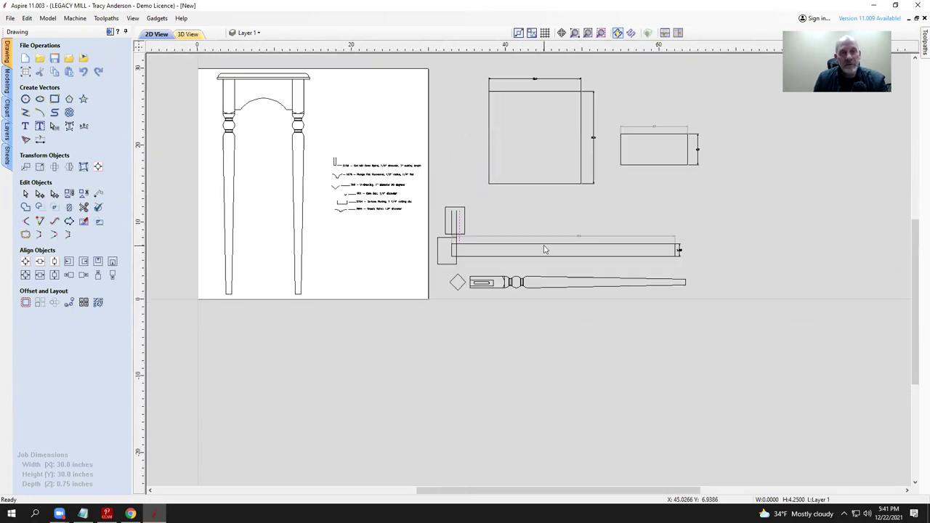
{"action": "scroll", "coordinate": [533, 257], "scroll_direction": "up", "scroll_amount": 4}
{"action": "scroll", "coordinate": [542, 256], "scroll_direction": "down", "scroll_amount": 2}
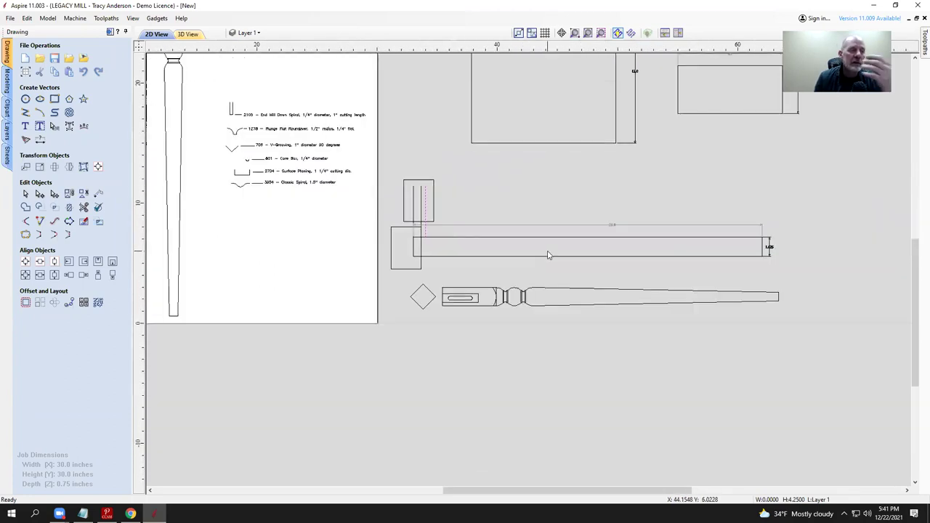
{"action": "scroll", "coordinate": [458, 249], "scroll_direction": "up", "scroll_amount": 1}
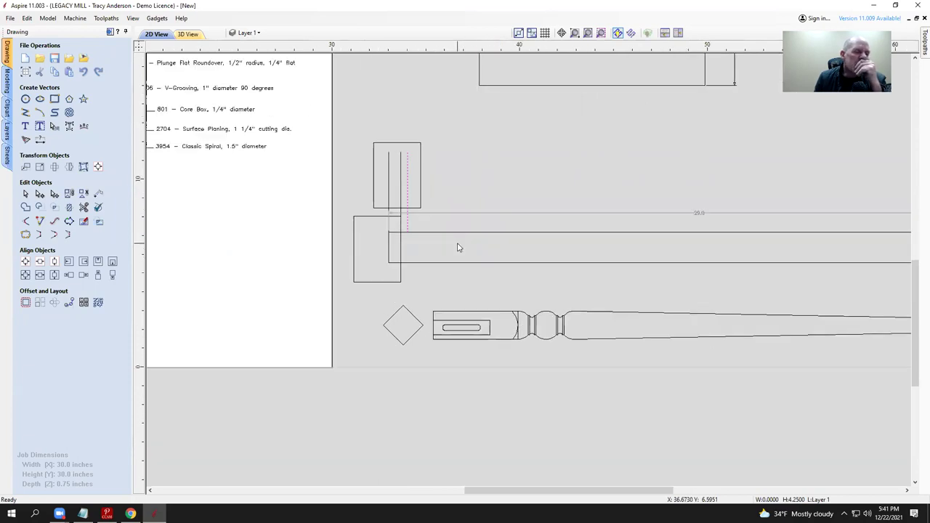
{"action": "scroll", "coordinate": [389, 214], "scroll_direction": "up", "scroll_amount": 2}
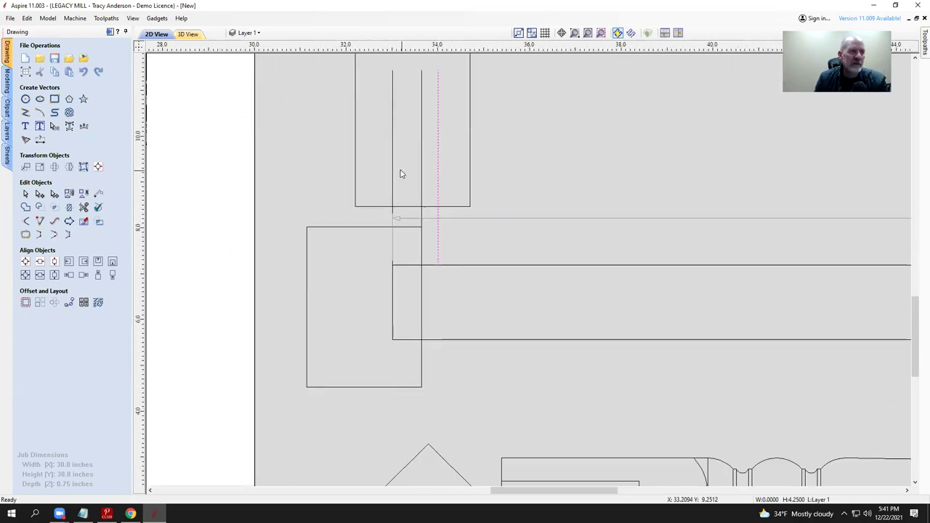
Step: Select the leftmost vertical line above the rail, then clear the selection
{"action": "left_click", "coordinate": [392, 175]}
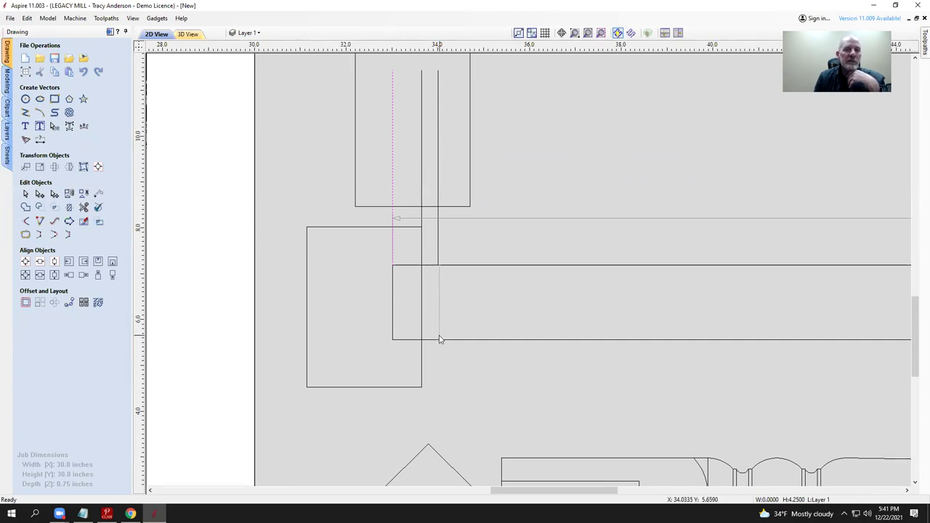
{"action": "left_click", "coordinate": [464, 306]}
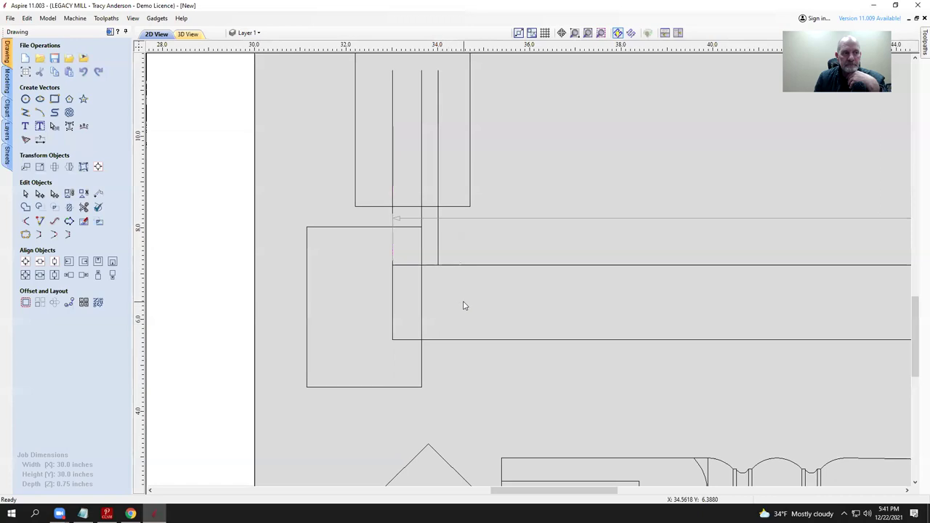
{"action": "scroll", "coordinate": [532, 248], "scroll_direction": "down", "scroll_amount": 2}
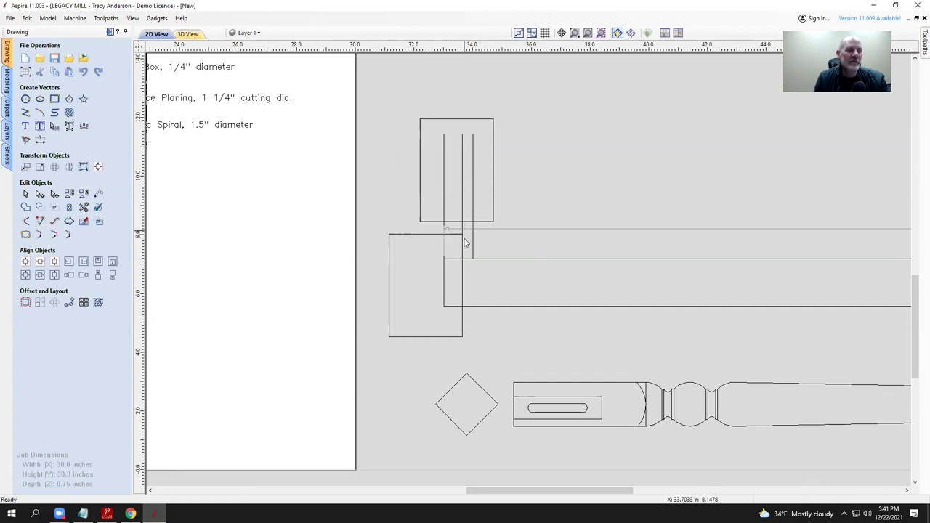
Step: Move the middle vertical line 1 inch to the right
{"action": "left_click", "coordinate": [463, 209]}
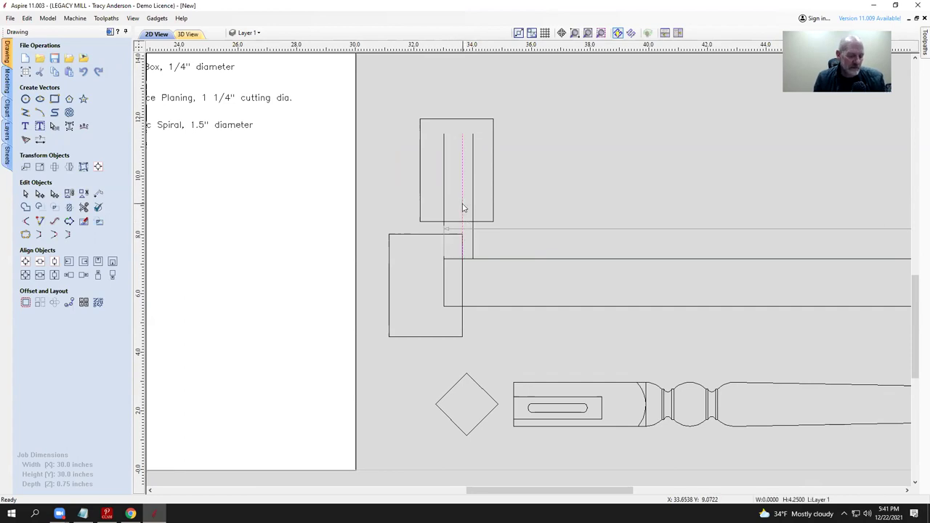
{"action": "left_click", "coordinate": [31, 168]}
{"action": "double_click", "coordinate": [73, 151]}
{"action": "type", "text": "1"}
{"action": "left_click", "coordinate": [36, 182]}
{"action": "left_click", "coordinate": [107, 182]}
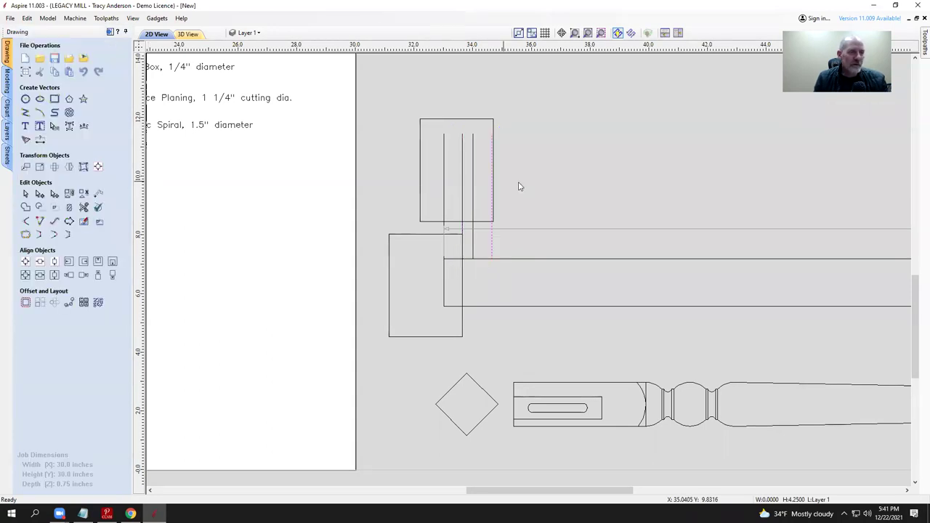
Step: Delete the small rectangle above the rail
{"action": "scroll", "coordinate": [517, 182], "scroll_direction": "up", "scroll_amount": 2}
{"action": "left_click", "coordinate": [417, 72]}
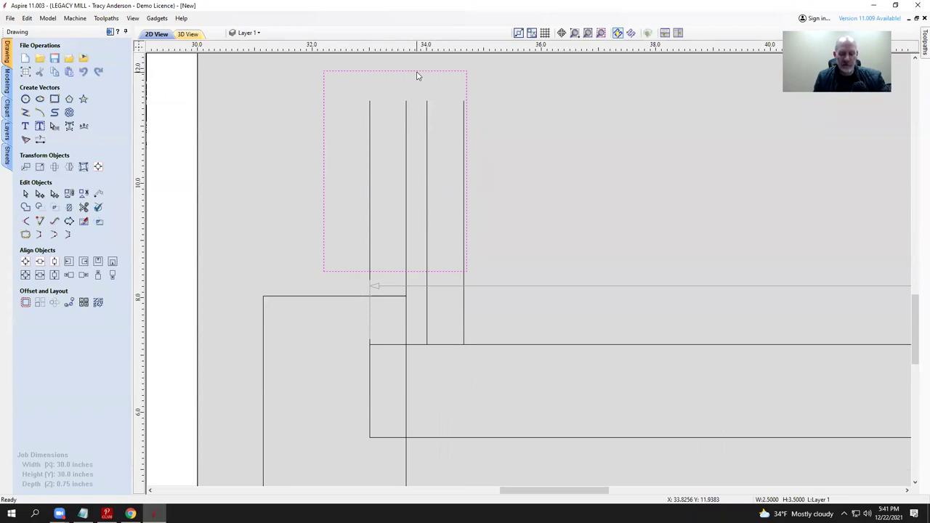
{"action": "key", "text": "Delete"}
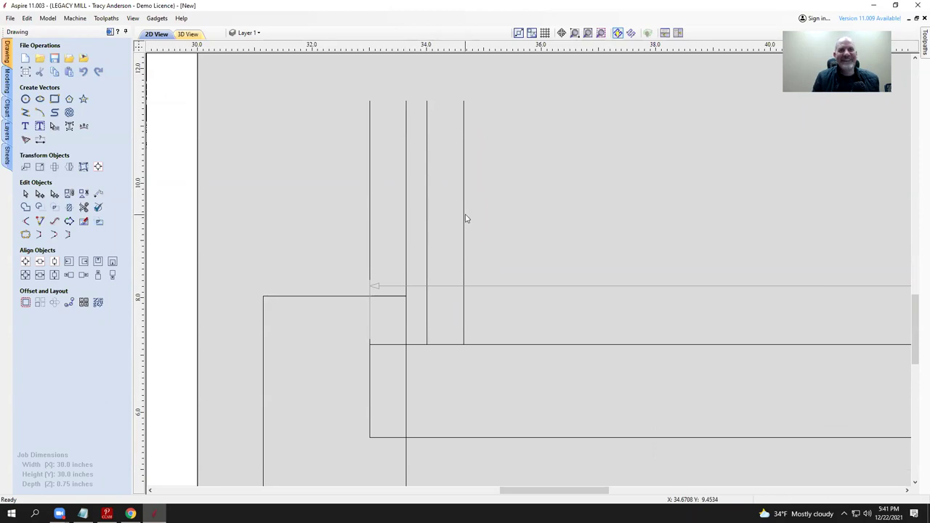
{"action": "scroll", "coordinate": [468, 219], "scroll_direction": "down", "scroll_amount": 2}
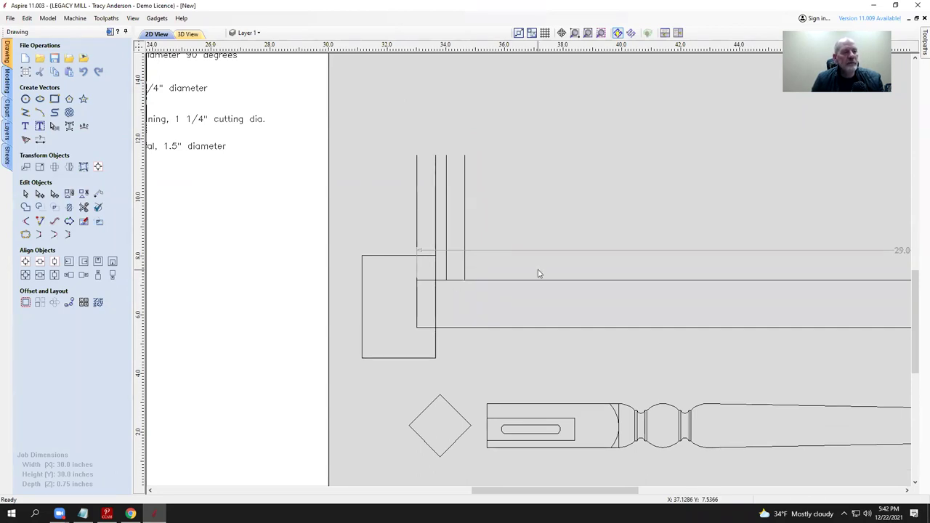
{"action": "scroll", "coordinate": [666, 291], "scroll_direction": "down", "scroll_amount": 5}
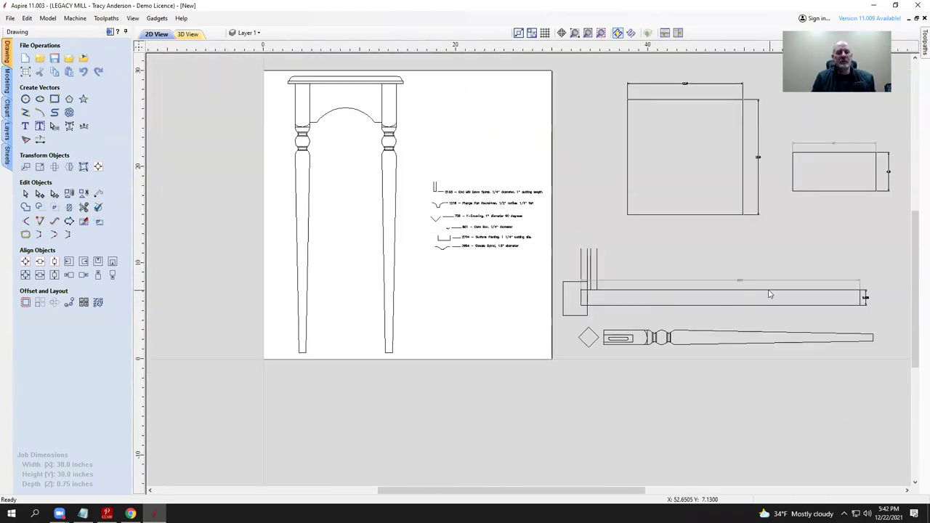
{"action": "scroll", "coordinate": [753, 298], "scroll_direction": "up", "scroll_amount": 5}
{"action": "scroll", "coordinate": [756, 304], "scroll_direction": "down", "scroll_amount": 3}
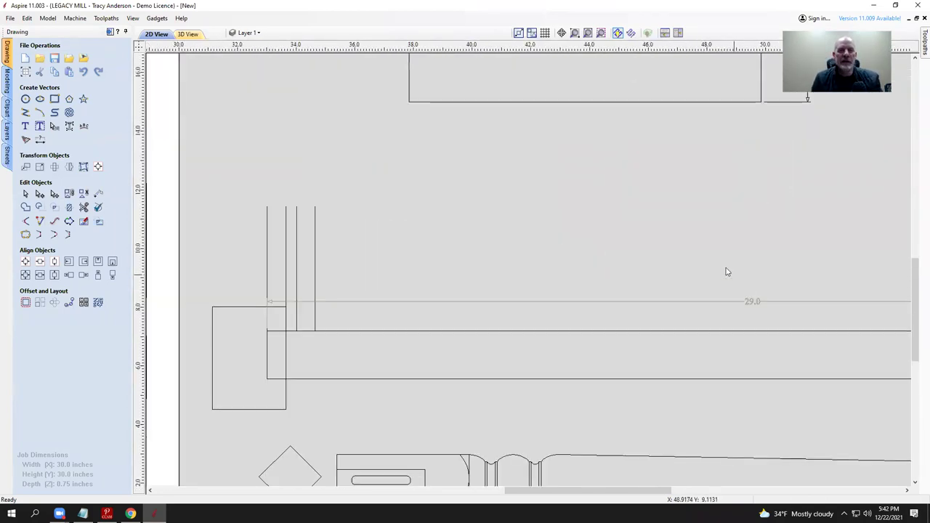
{"action": "scroll", "coordinate": [513, 313], "scroll_direction": "down", "scroll_amount": 3}
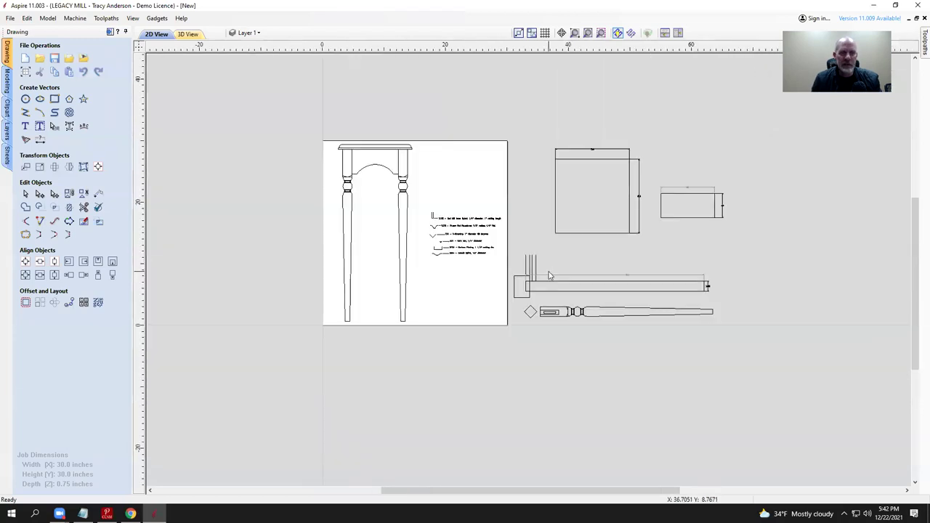
{"action": "scroll", "coordinate": [564, 284], "scroll_direction": "up", "scroll_amount": 3}
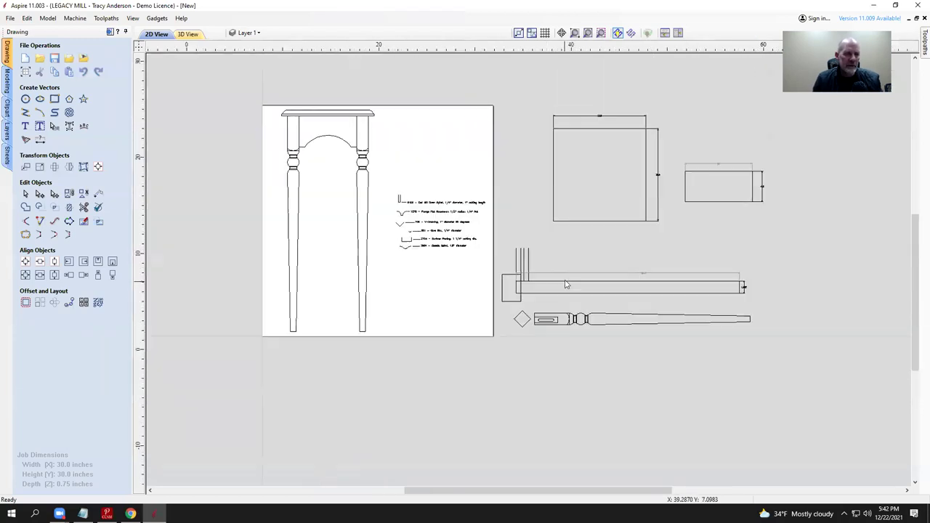
{"action": "scroll", "coordinate": [736, 273], "scroll_direction": "down", "scroll_amount": 2}
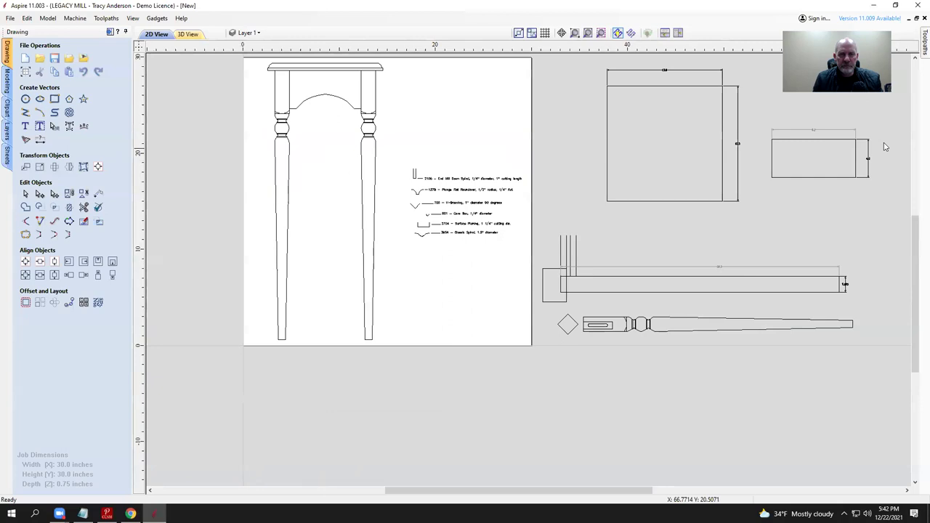
{"action": "scroll", "coordinate": [884, 146], "scroll_direction": "up", "scroll_amount": 4}
{"action": "scroll", "coordinate": [796, 134], "scroll_direction": "down", "scroll_amount": 2}
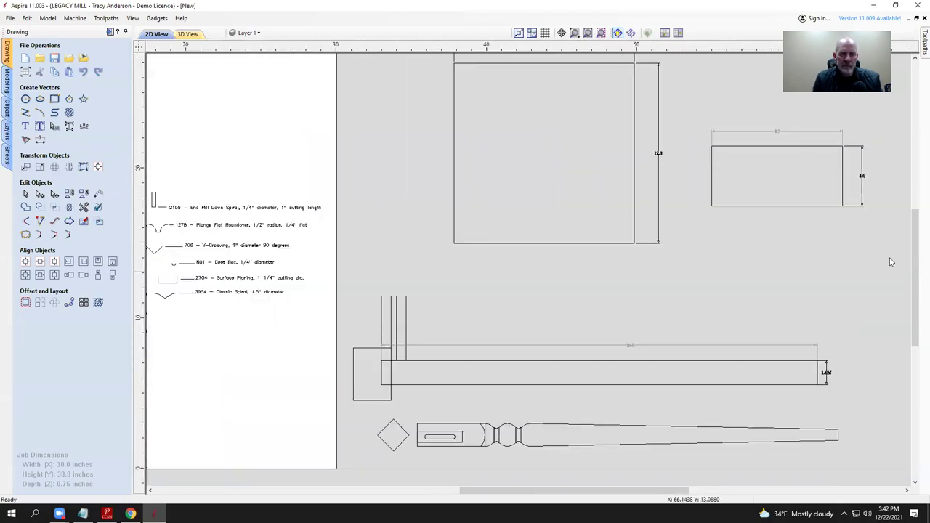
{"action": "scroll", "coordinate": [852, 375], "scroll_direction": "up", "scroll_amount": 3}
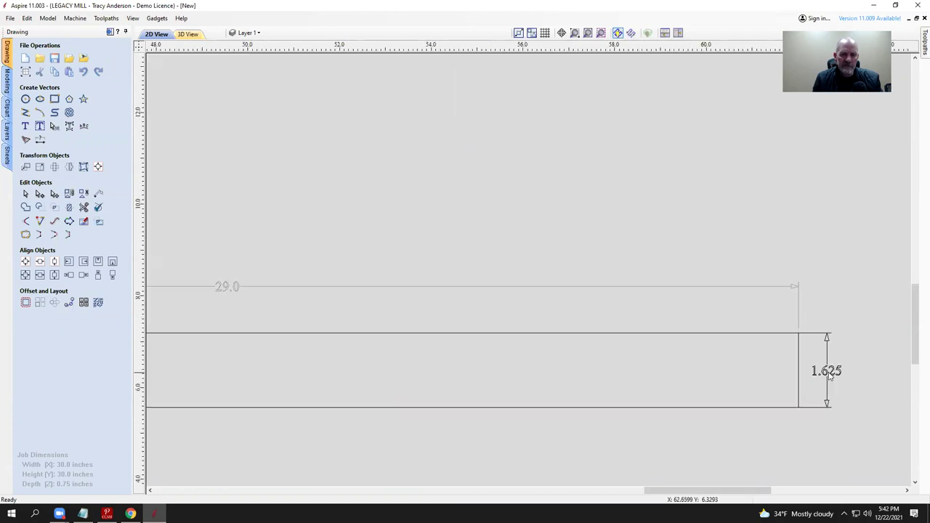
{"action": "scroll", "coordinate": [803, 376], "scroll_direction": "down", "scroll_amount": 1}
{"action": "scroll", "coordinate": [445, 324], "scroll_direction": "down", "scroll_amount": 5}
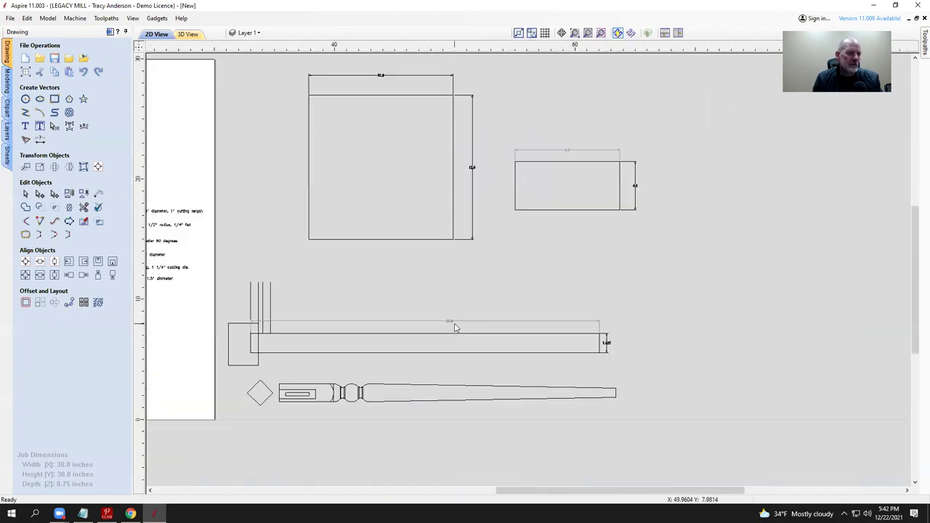
{"action": "scroll", "coordinate": [579, 322], "scroll_direction": "down", "scroll_amount": 1}
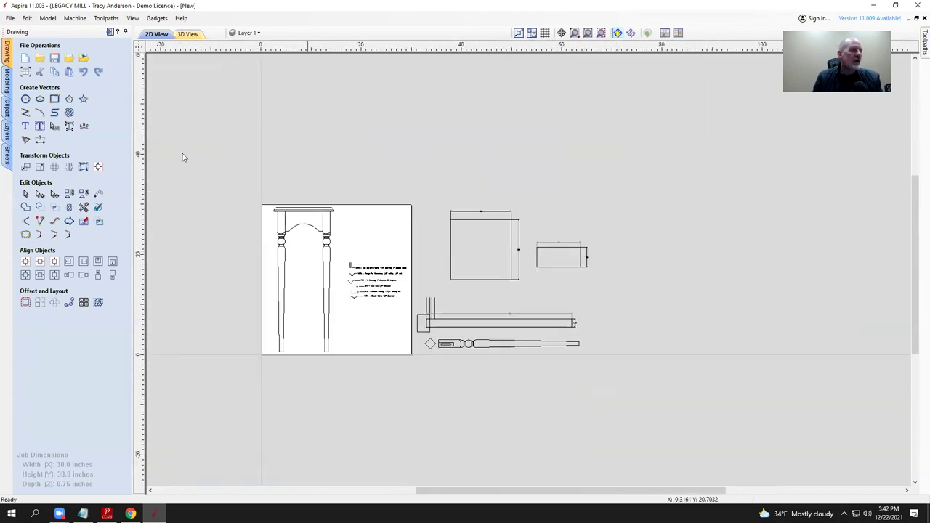
Step: Start Save As and browse to Google Drive > Shared drives > Projects > Display Table
{"action": "left_click", "coordinate": [10, 19]}
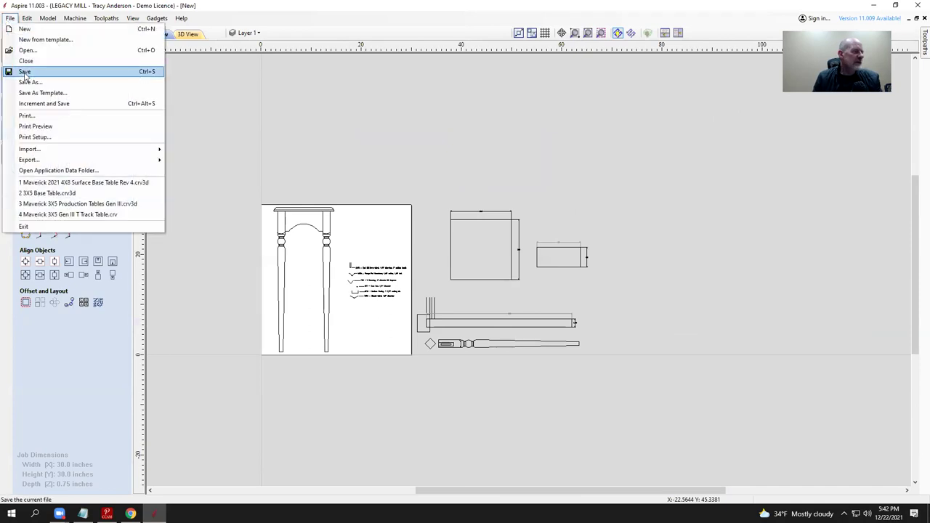
{"action": "left_click", "coordinate": [26, 72]}
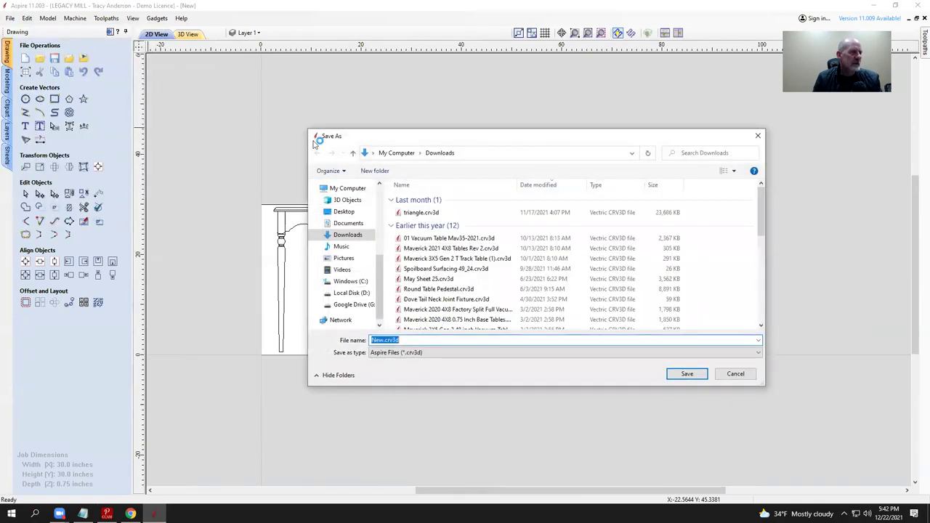
{"action": "left_click", "coordinate": [364, 305]}
{"action": "double_click", "coordinate": [422, 240]}
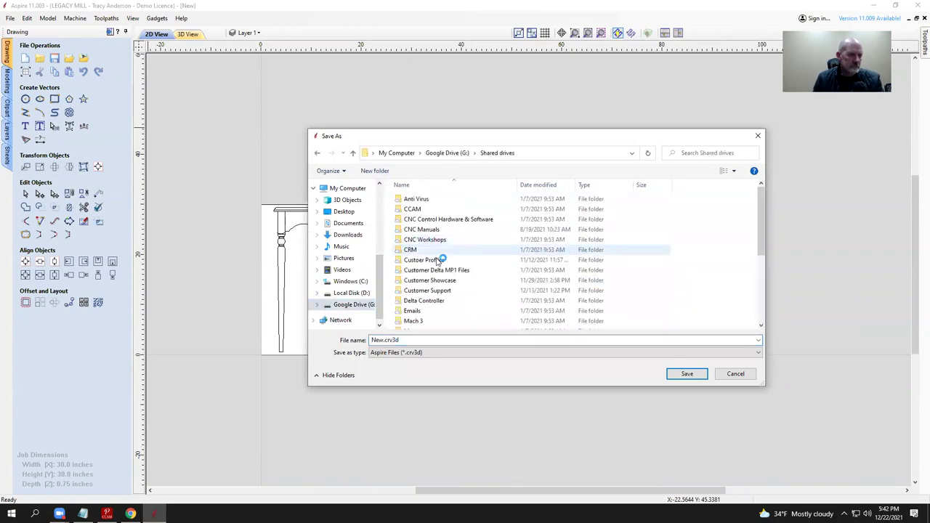
{"action": "scroll", "coordinate": [431, 276], "scroll_direction": "down", "scroll_amount": 5}
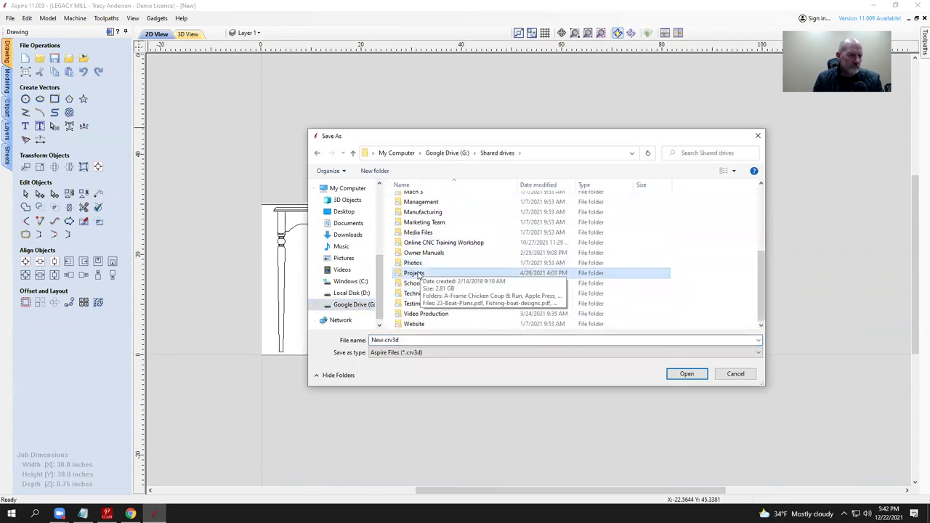
{"action": "double_click", "coordinate": [418, 273]}
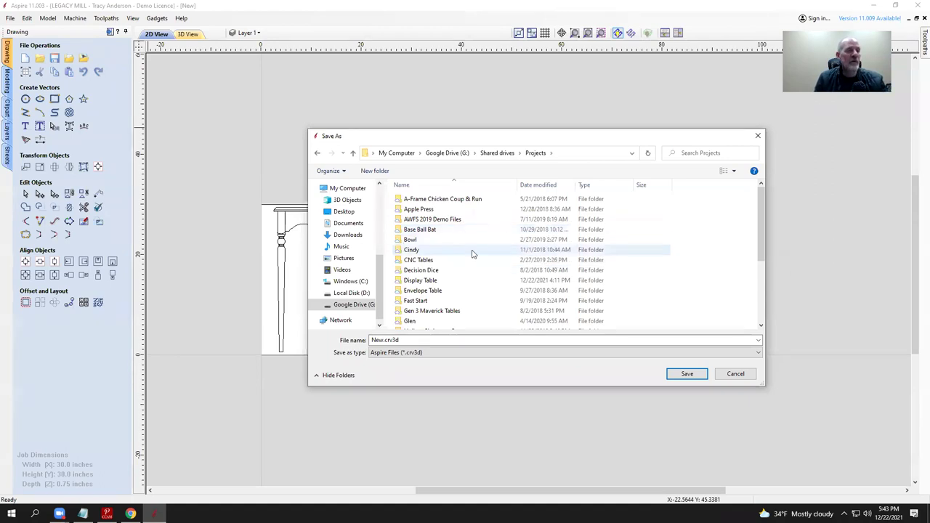
{"action": "double_click", "coordinate": [431, 280]}
Step: Save the file as VCarve Files (*.crv) named 'Display Table'
{"action": "left_click", "coordinate": [412, 340]}
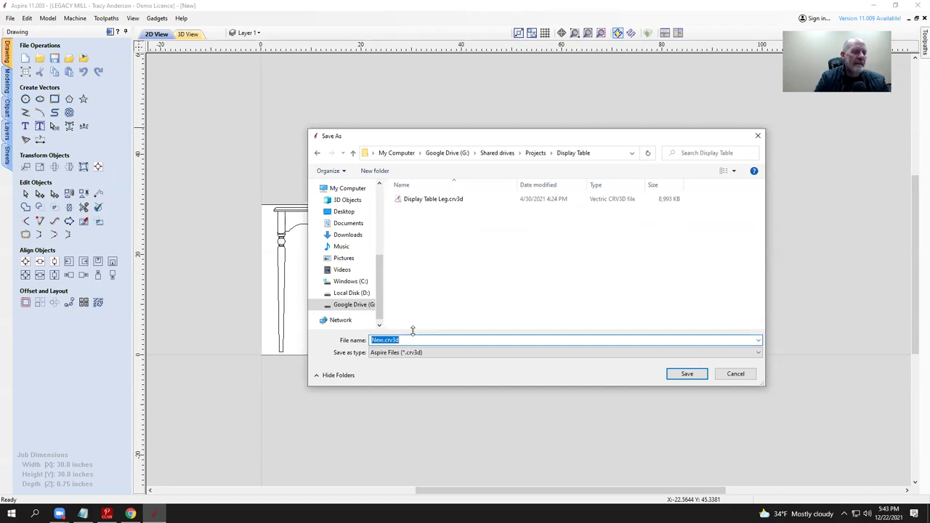
{"action": "left_click", "coordinate": [509, 352]}
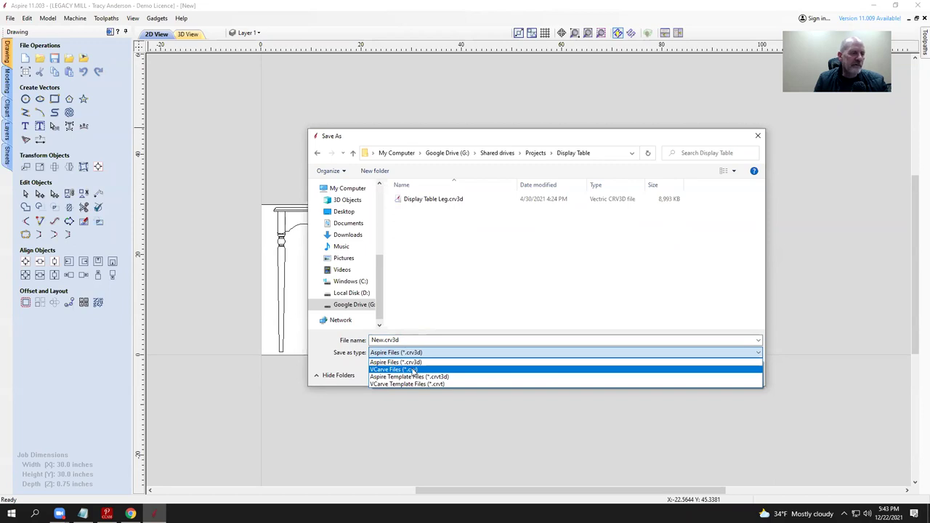
{"action": "left_click", "coordinate": [414, 370]}
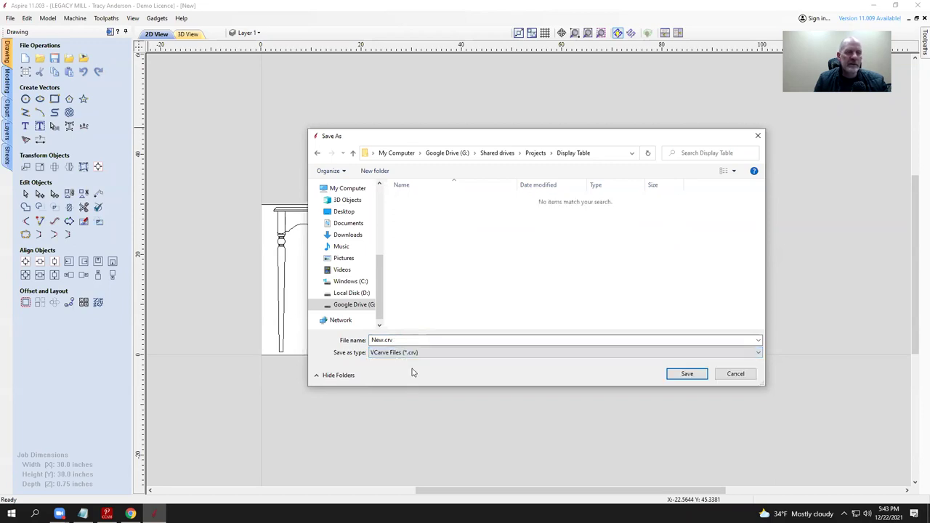
{"action": "left_click", "coordinate": [404, 339]}
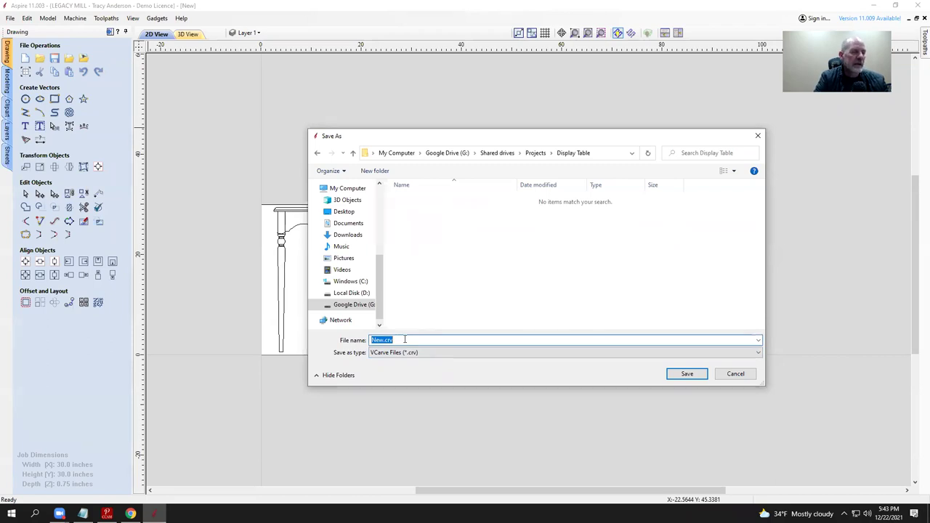
{"action": "type", "text": "Display Table"}
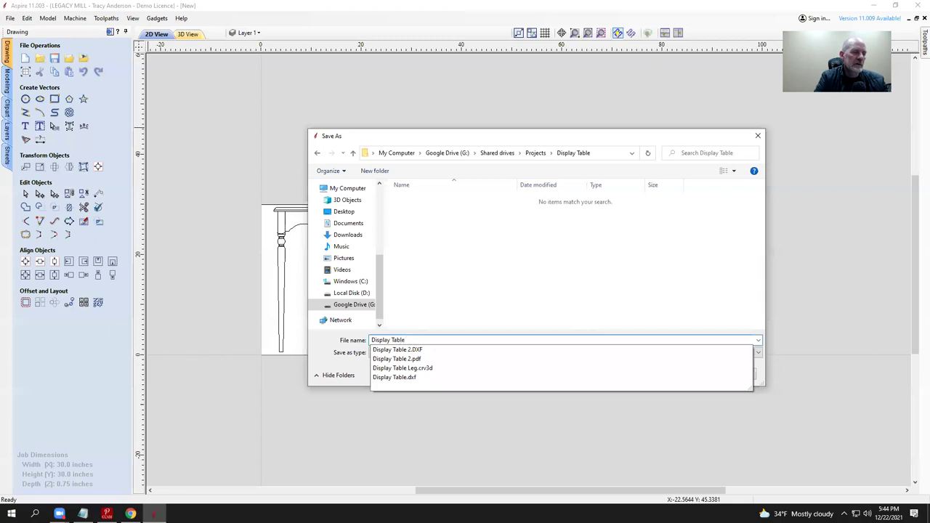
{"action": "key", "text": "Return"}
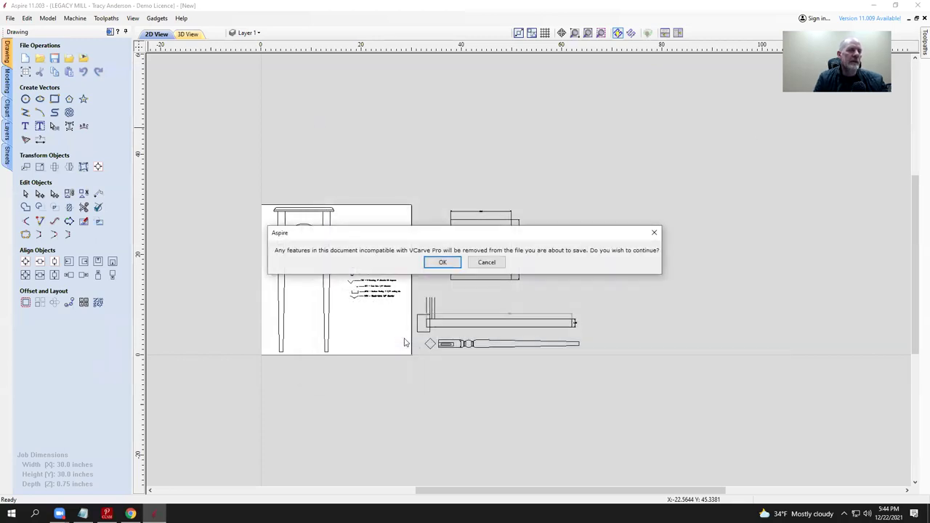
Step: Accept the incompatible-features warning so 'Display Table' saves, then zoom in
{"action": "left_click", "coordinate": [445, 263]}
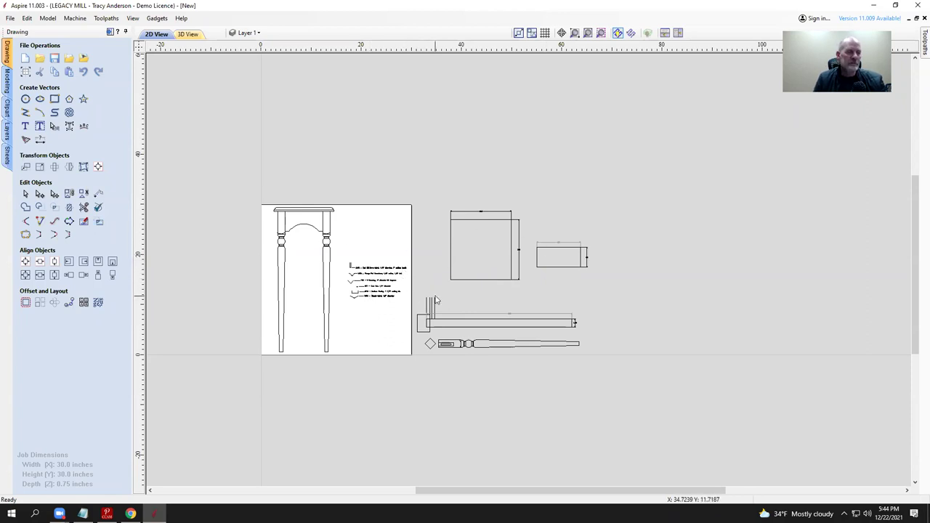
{"action": "scroll", "coordinate": [451, 301], "scroll_direction": "up", "scroll_amount": 3}
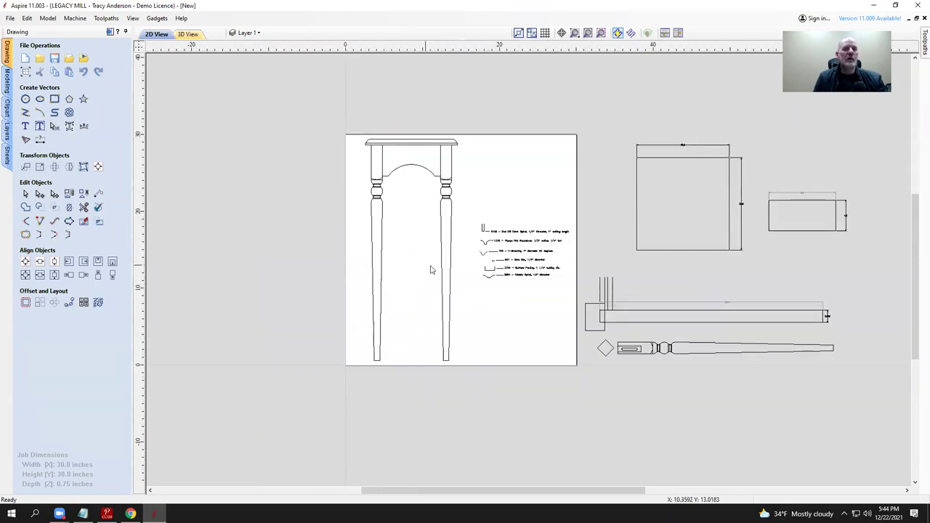
Step: Switch to the Legacy webinars page and open Training > Class Review
{"action": "key", "text": "alt+Tab"}
{"action": "scroll", "coordinate": [507, 199], "scroll_direction": "down", "scroll_amount": 2}
{"action": "scroll", "coordinate": [507, 199], "scroll_direction": "up", "scroll_amount": 2}
{"action": "mouse_move", "coordinate": [541, 94]}
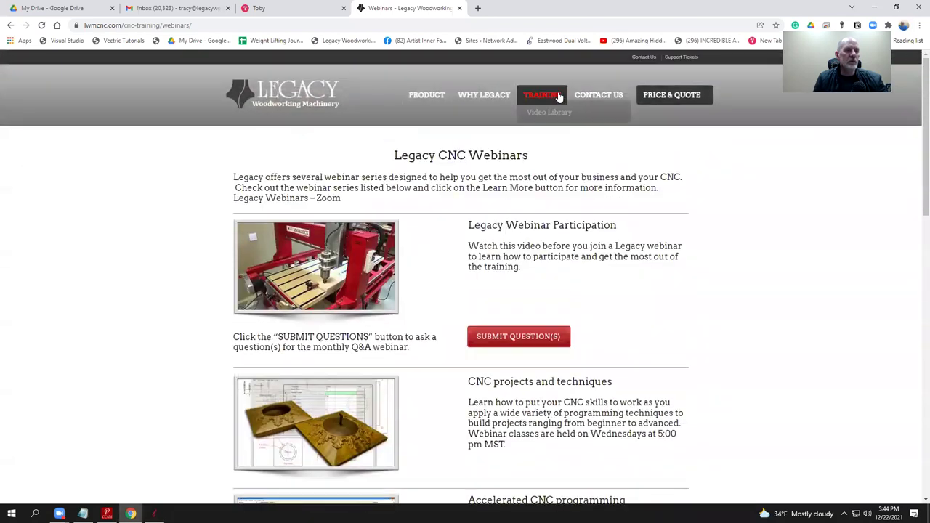
{"action": "left_click", "coordinate": [552, 163]}
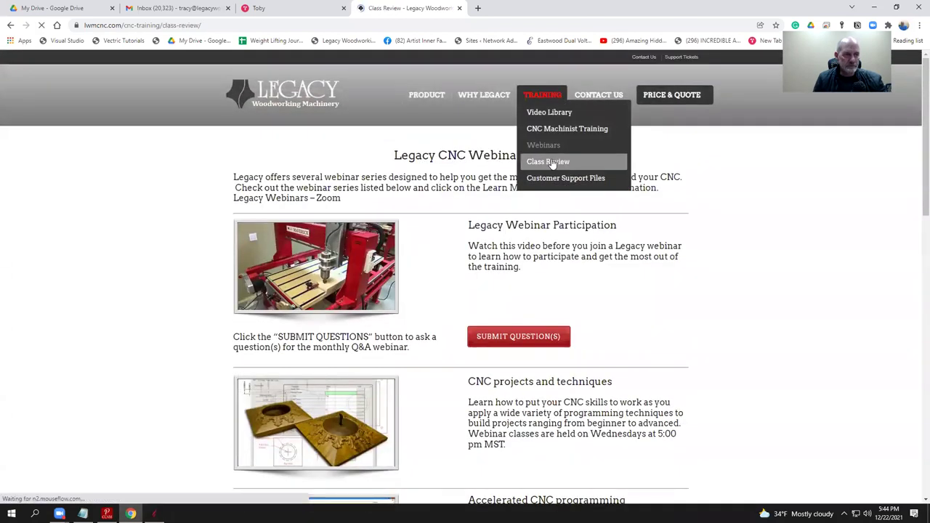
Step: Scroll down to the CCAM Pro Beta class entries, back to the top, then open the Start menu
{"action": "scroll", "coordinate": [578, 291], "scroll_direction": "down", "scroll_amount": 2}
{"action": "scroll", "coordinate": [578, 291], "scroll_direction": "down", "scroll_amount": 10}
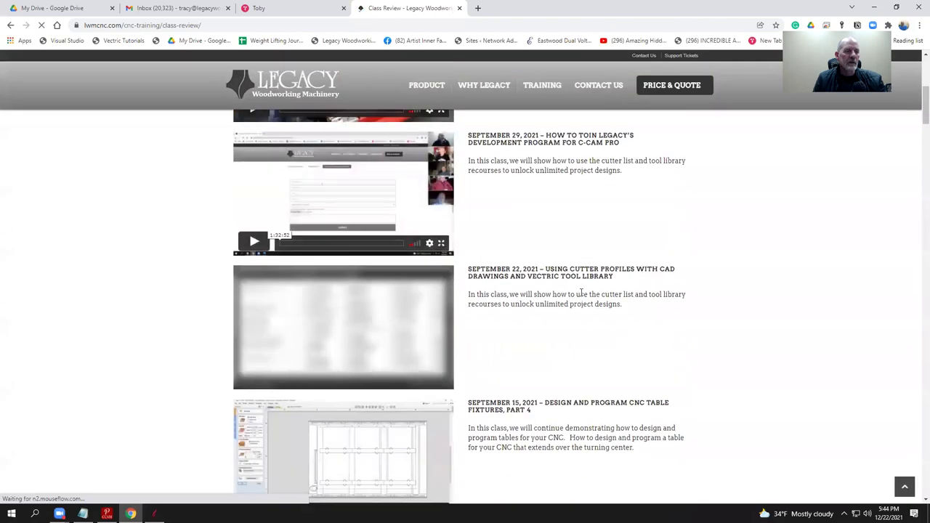
{"action": "scroll", "coordinate": [581, 296], "scroll_direction": "down", "scroll_amount": 12}
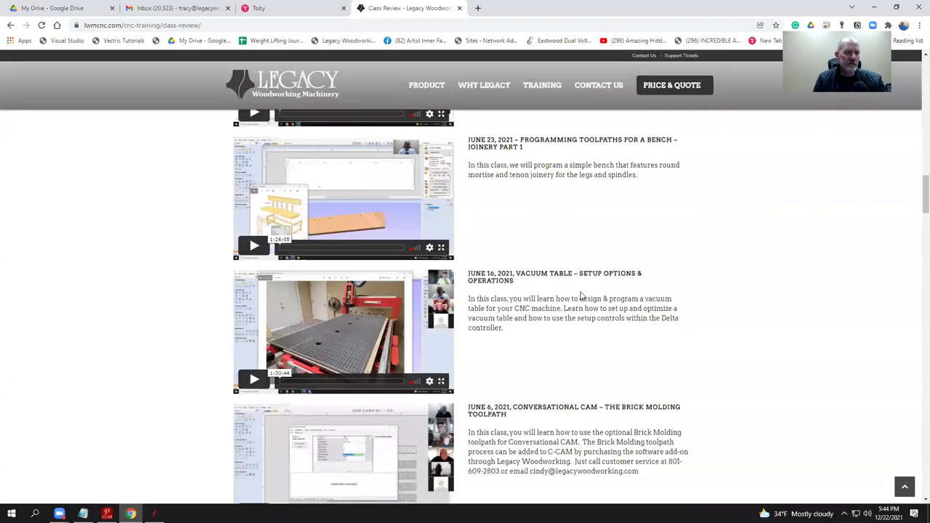
{"action": "scroll", "coordinate": [581, 296], "scroll_direction": "down", "scroll_amount": 10}
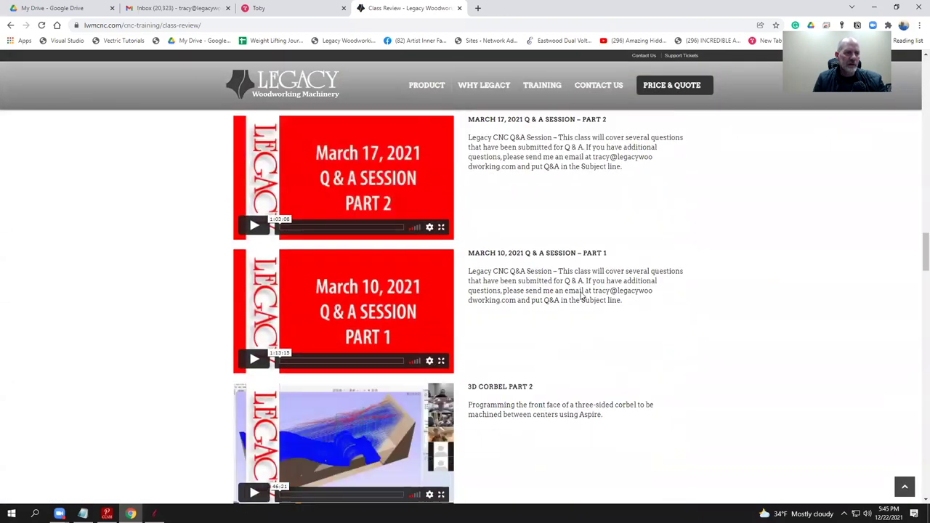
{"action": "scroll", "coordinate": [581, 296], "scroll_direction": "down", "scroll_amount": 7}
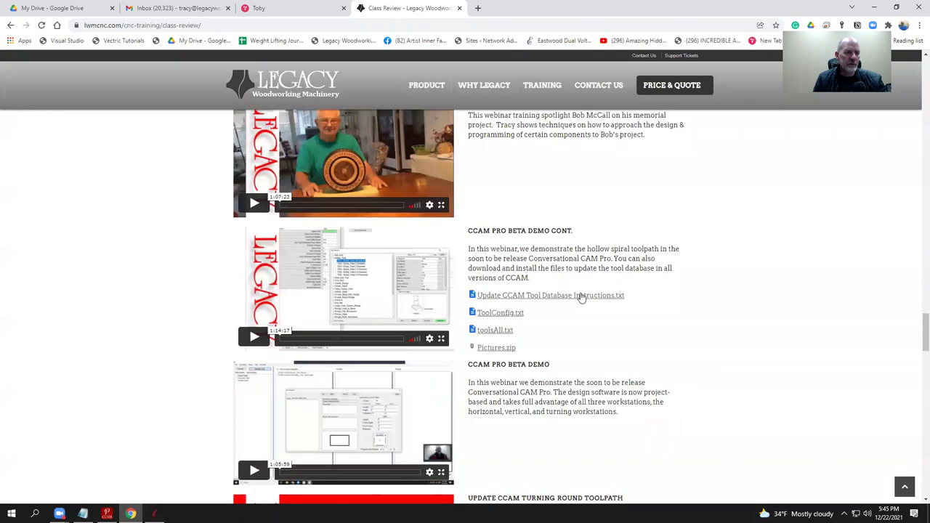
{"action": "scroll", "coordinate": [580, 295], "scroll_direction": "up", "scroll_amount": 4}
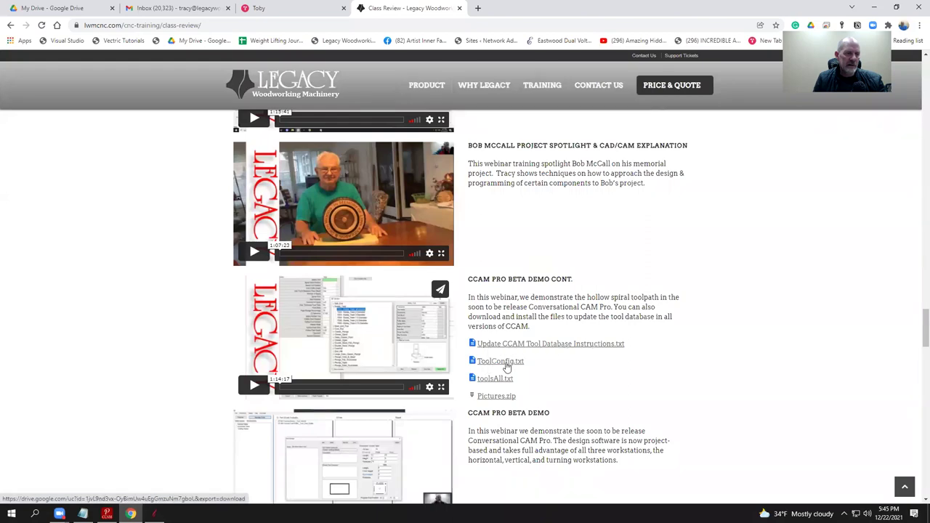
{"action": "scroll", "coordinate": [507, 359], "scroll_direction": "up", "scroll_amount": 5}
{"action": "scroll", "coordinate": [507, 359], "scroll_direction": "up", "scroll_amount": 20}
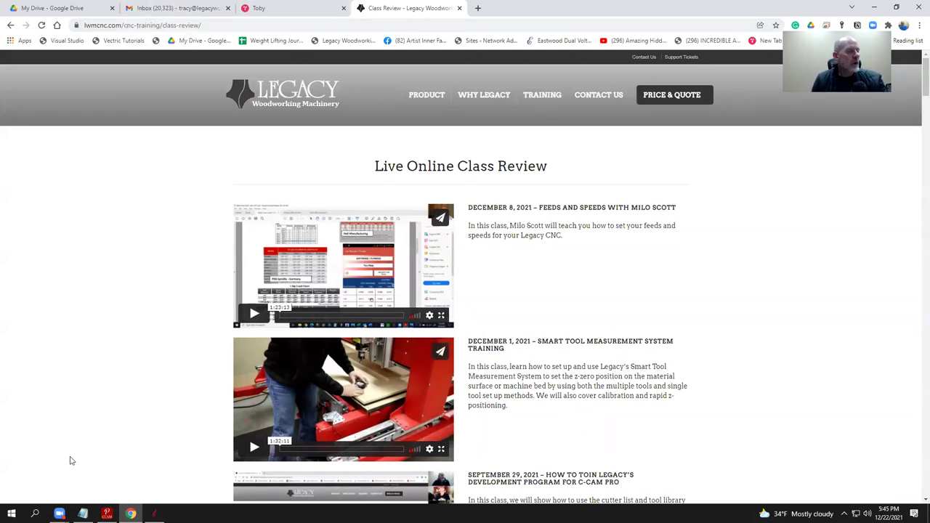
{"action": "left_click", "coordinate": [11, 513]}
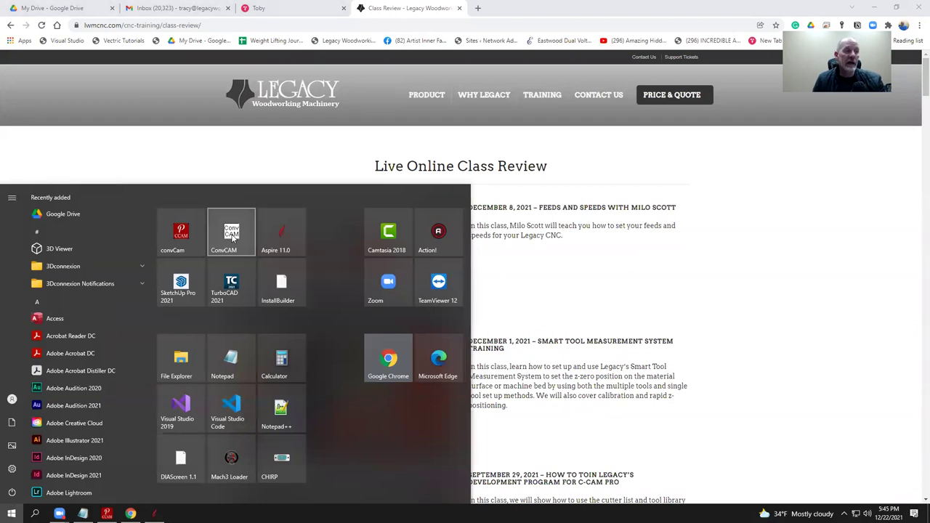
Step: Launch CCAM Pro from the Start menu, then return to the Aspire table drawing
{"action": "left_click", "coordinate": [180, 232]}
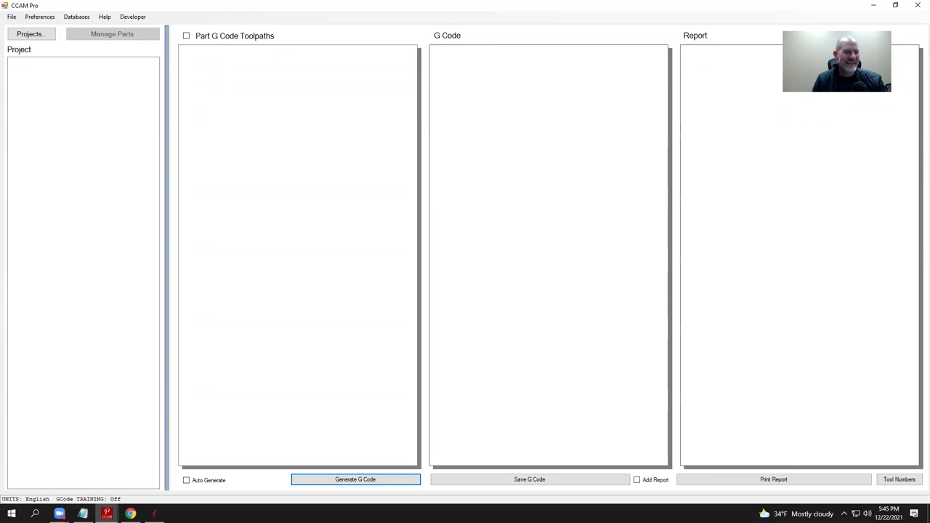
{"action": "left_click", "coordinate": [154, 514]}
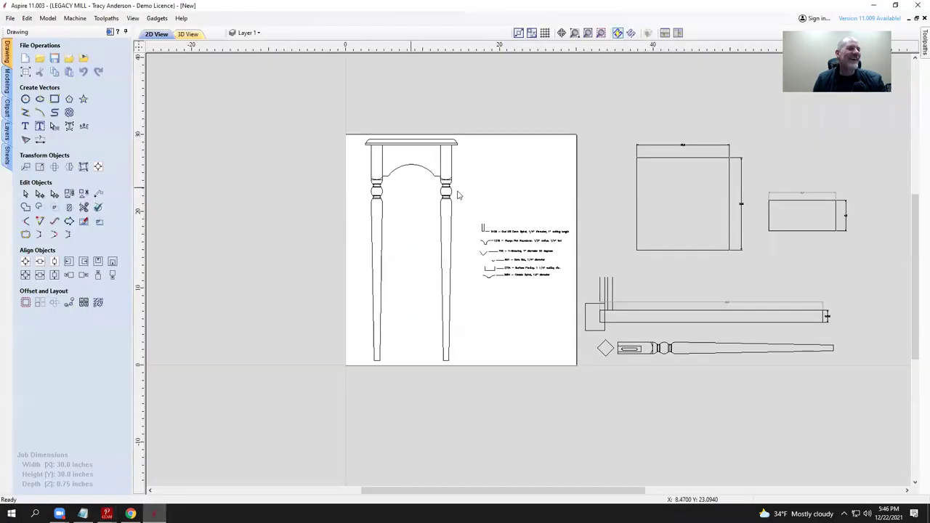
Step: Change the leg slot's surrounding rectangle width from 3.0 to 4.0 inches
{"action": "scroll", "coordinate": [627, 322], "scroll_direction": "up", "scroll_amount": 6}
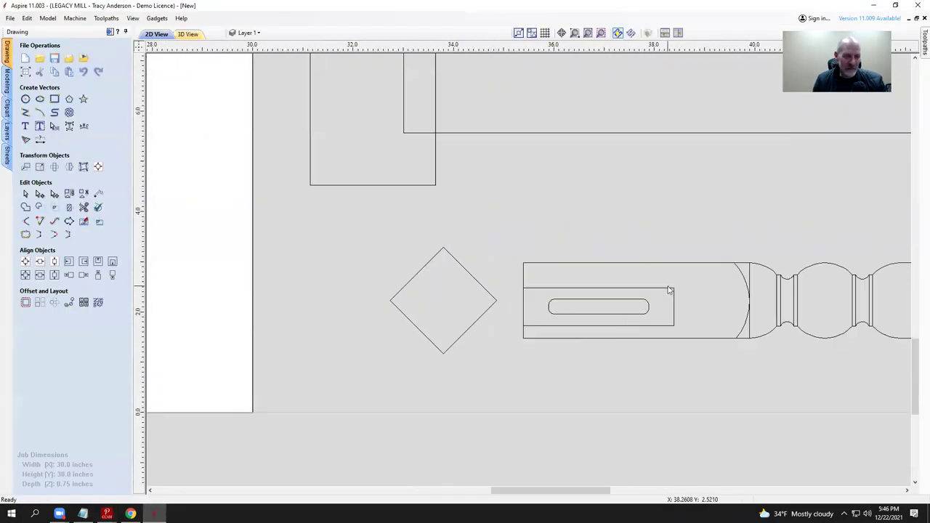
{"action": "left_click", "coordinate": [670, 289]}
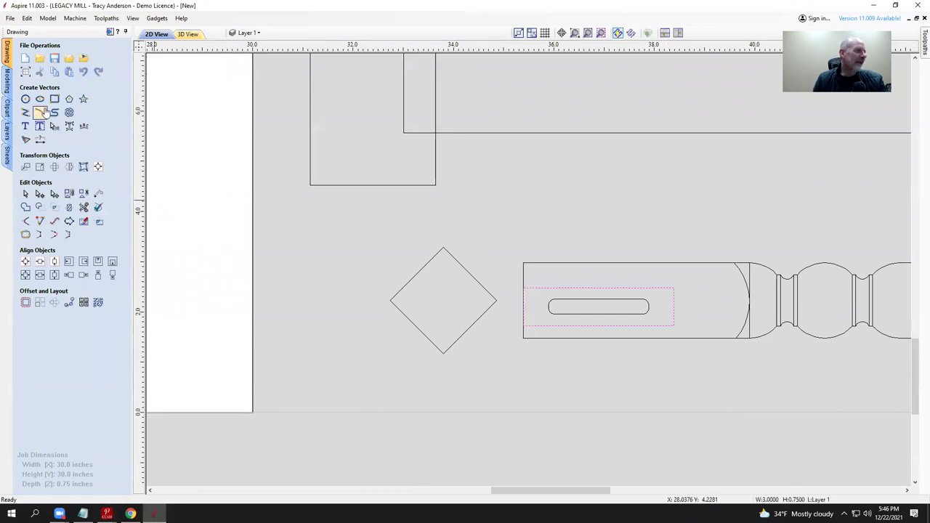
{"action": "left_click", "coordinate": [55, 100]}
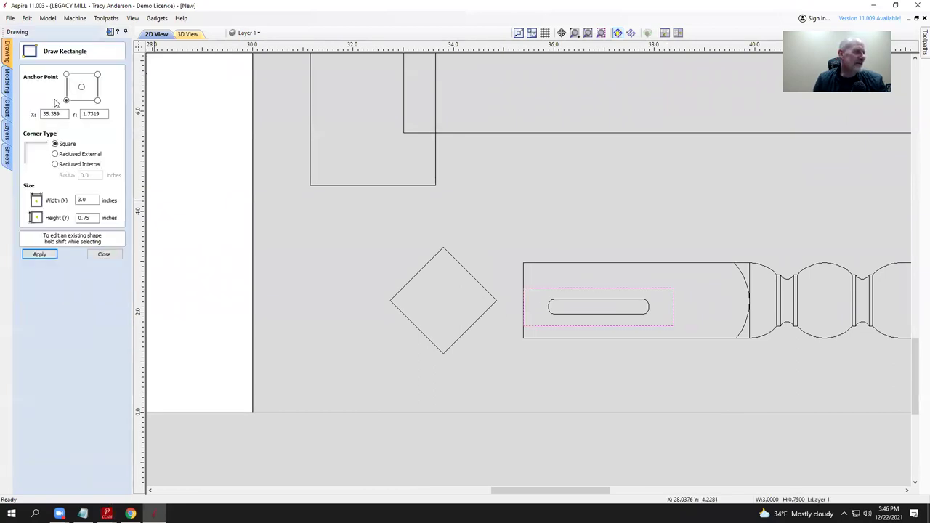
{"action": "left_click_drag", "start_coordinate": [95, 201], "coordinate": [65, 200]}
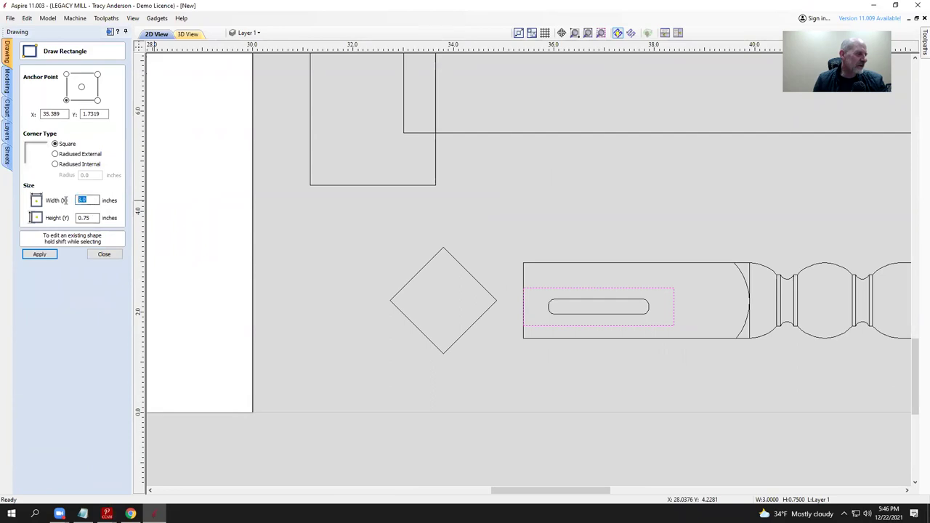
{"action": "type", "text": "4"}
{"action": "left_click", "coordinate": [40, 254]}
{"action": "left_click", "coordinate": [105, 254]}
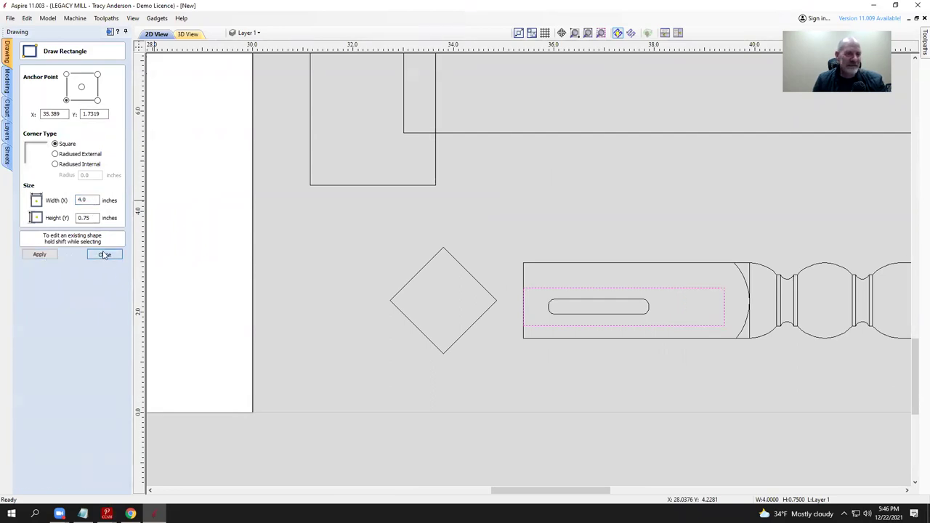
Step: Make the Tenons layer visible above the arch-and-apron shape
{"action": "scroll", "coordinate": [671, 309], "scroll_direction": "up", "scroll_amount": 3}
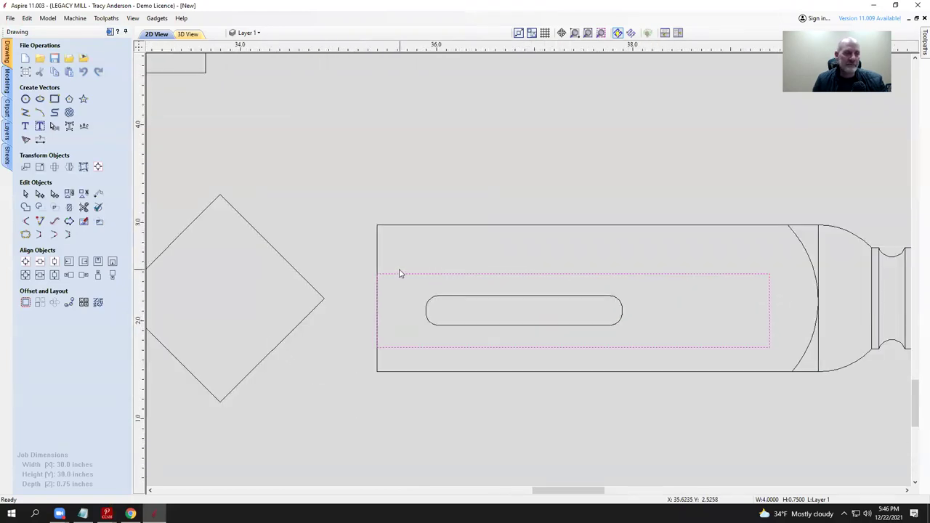
{"action": "scroll", "coordinate": [399, 274], "scroll_direction": "down", "scroll_amount": 3}
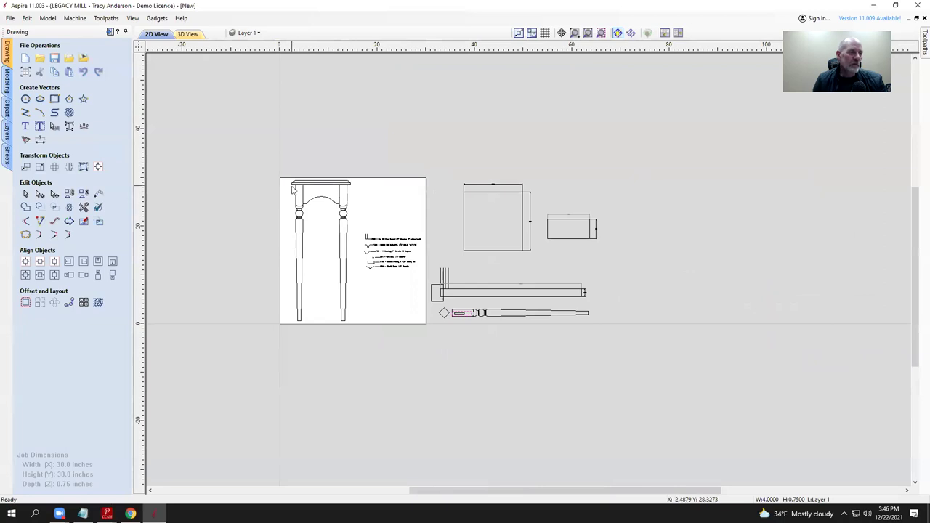
{"action": "scroll", "coordinate": [292, 189], "scroll_direction": "up", "scroll_amount": 3}
{"action": "left_click", "coordinate": [320, 215]}
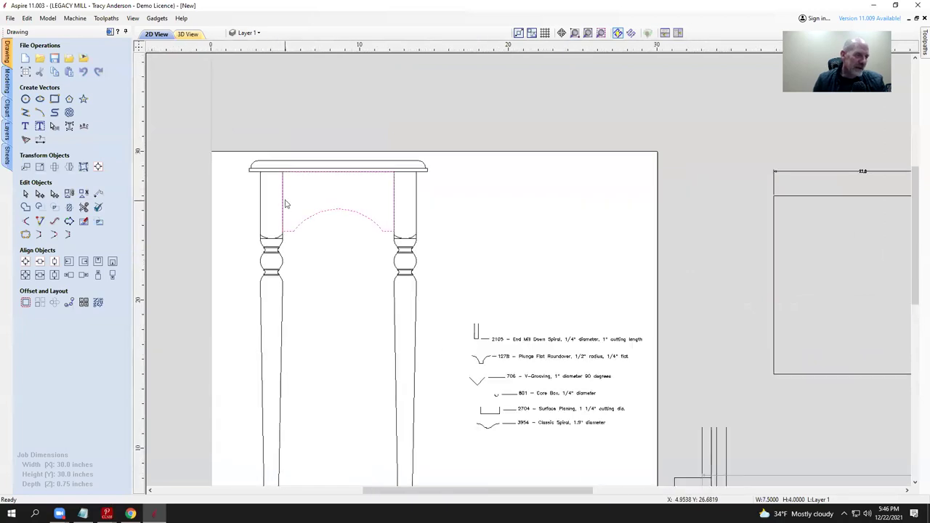
{"action": "left_click", "coordinate": [247, 32]}
{"action": "left_click", "coordinate": [246, 77]}
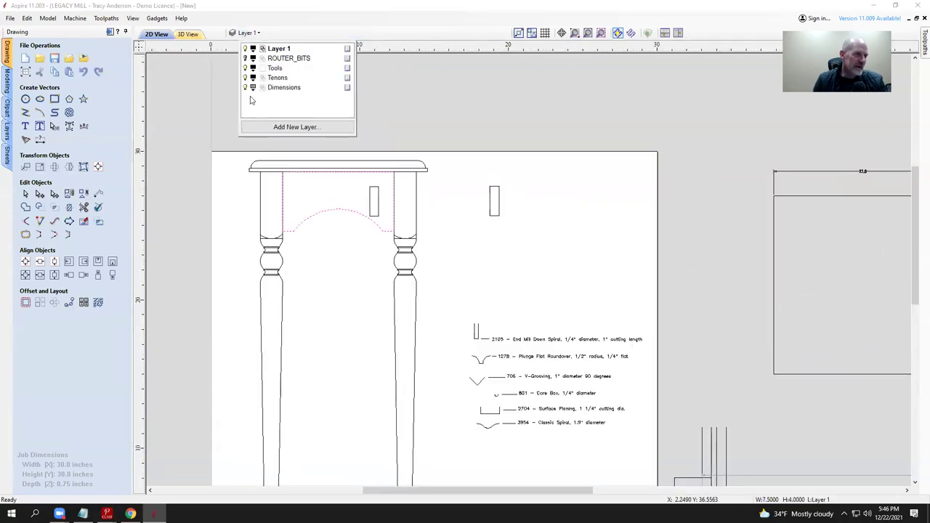
Step: Move both tenon rectangles together onto the legs' apron ends
{"action": "left_click", "coordinate": [373, 208]}
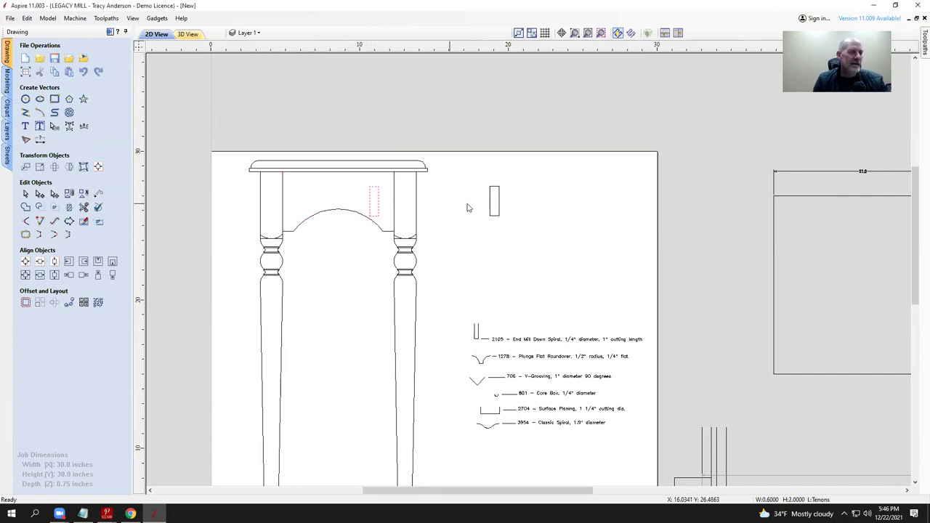
{"action": "left_click", "coordinate": [491, 207], "text": "shift"}
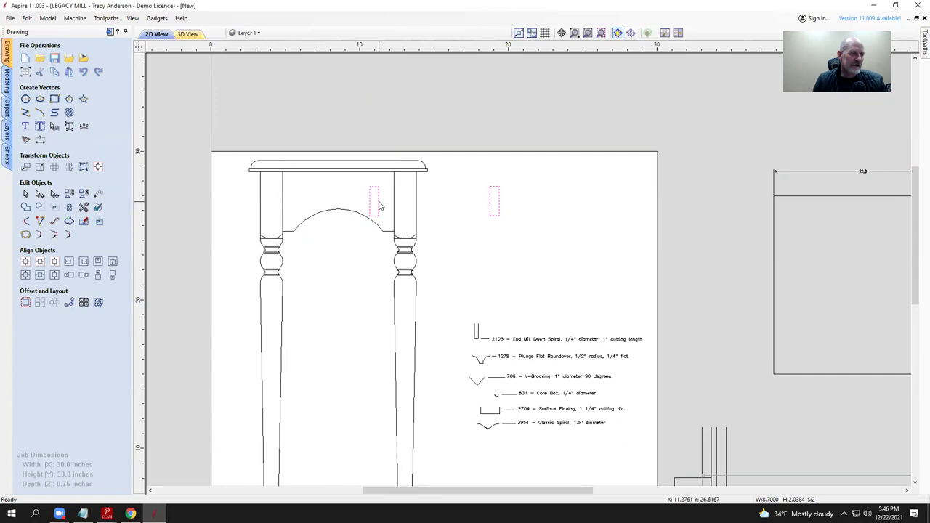
{"action": "left_click_drag", "start_coordinate": [379, 198], "coordinate": [282, 198]}
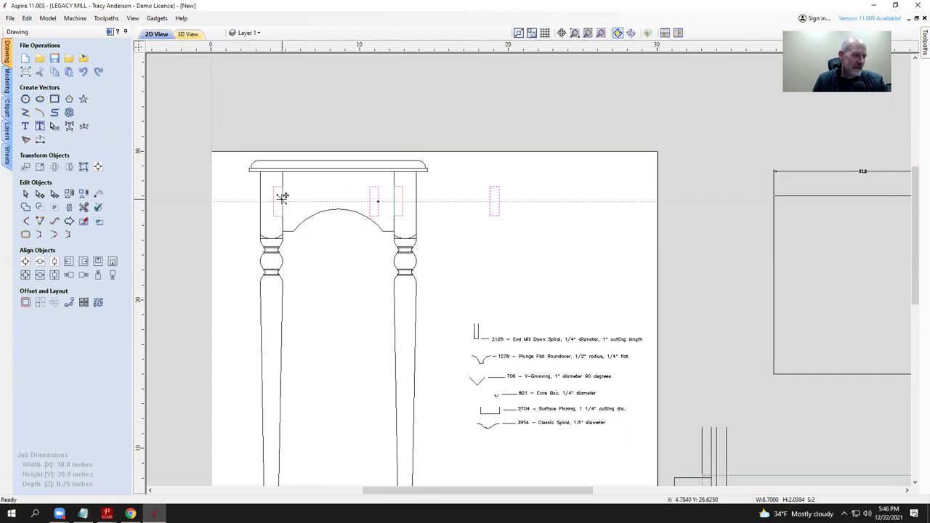
{"action": "left_click", "coordinate": [511, 204]}
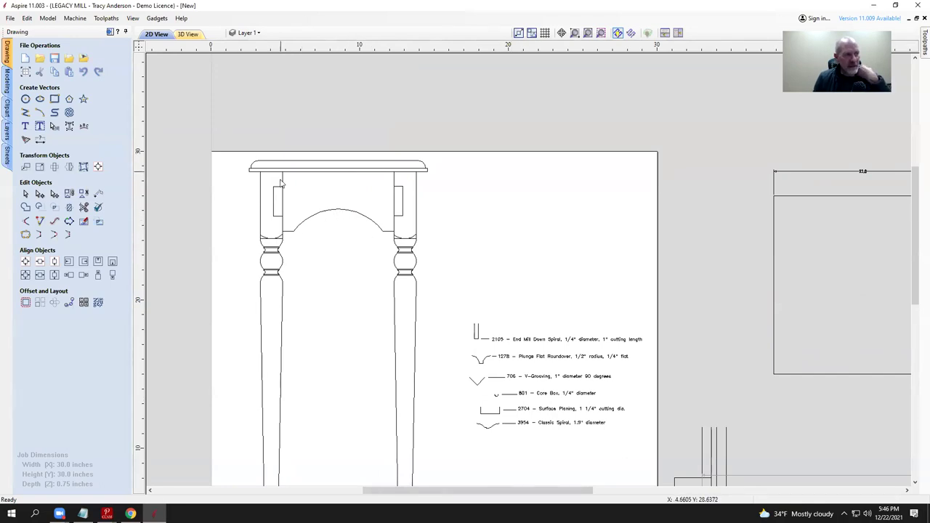
{"action": "scroll", "coordinate": [405, 239], "scroll_direction": "down", "scroll_amount": 2}
{"action": "scroll", "coordinate": [547, 375], "scroll_direction": "up", "scroll_amount": 6}
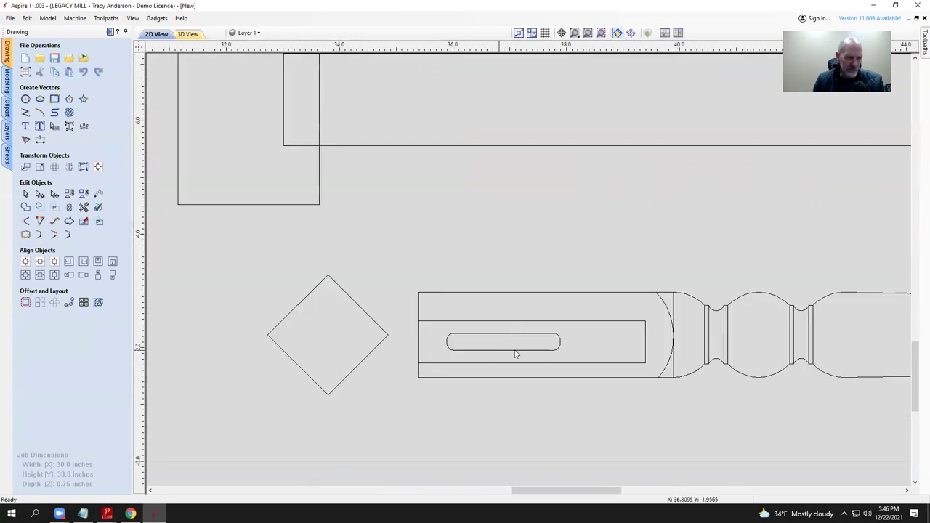
{"action": "scroll", "coordinate": [450, 290], "scroll_direction": "down", "scroll_amount": 3}
{"action": "scroll", "coordinate": [449, 289], "scroll_direction": "down", "scroll_amount": 3}
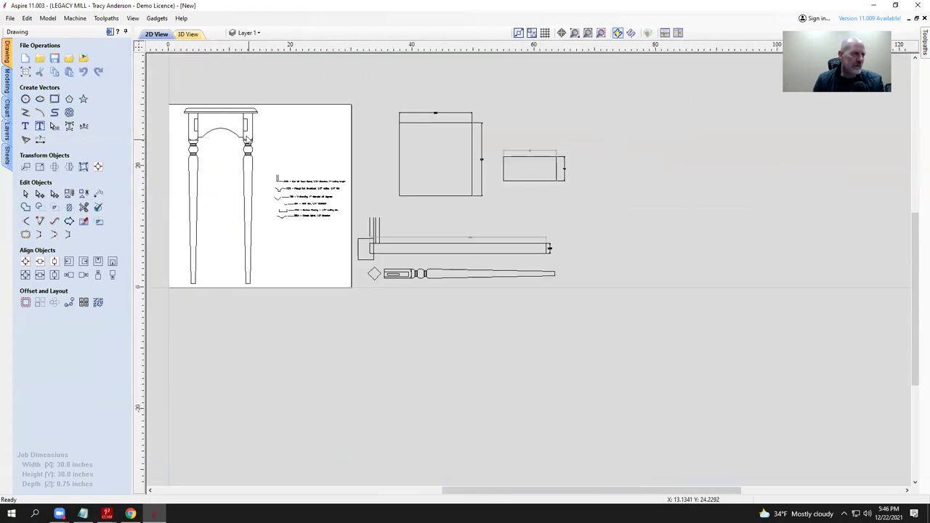
Step: Select the 4-inch slot rectangle, then the inner rounded slot instead
{"action": "scroll", "coordinate": [251, 131], "scroll_direction": "up", "scroll_amount": 4}
{"action": "scroll", "coordinate": [285, 159], "scroll_direction": "down", "scroll_amount": 3}
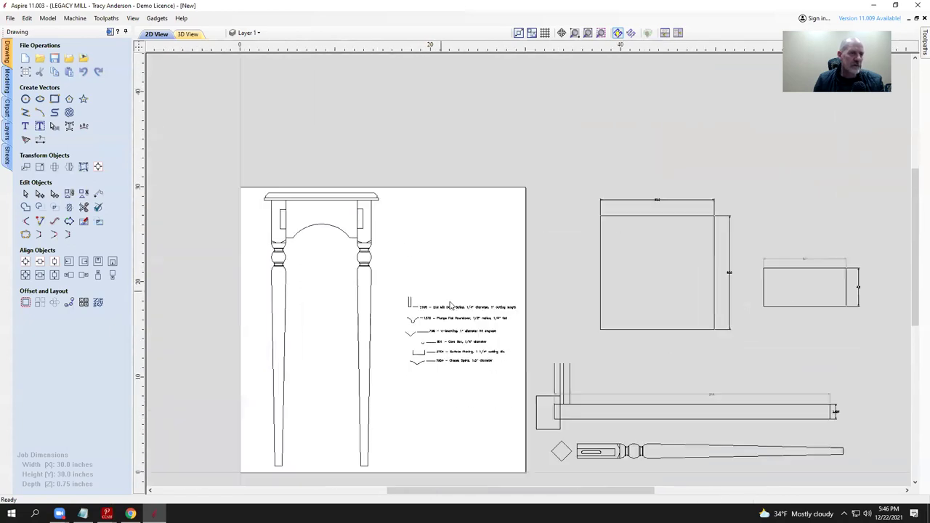
{"action": "scroll", "coordinate": [545, 400], "scroll_direction": "up", "scroll_amount": 4}
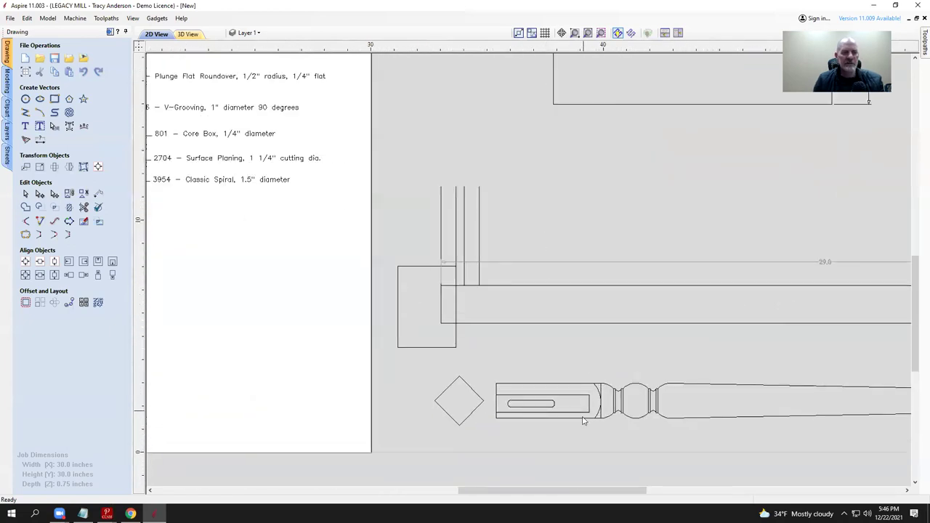
{"action": "left_click", "coordinate": [584, 399]}
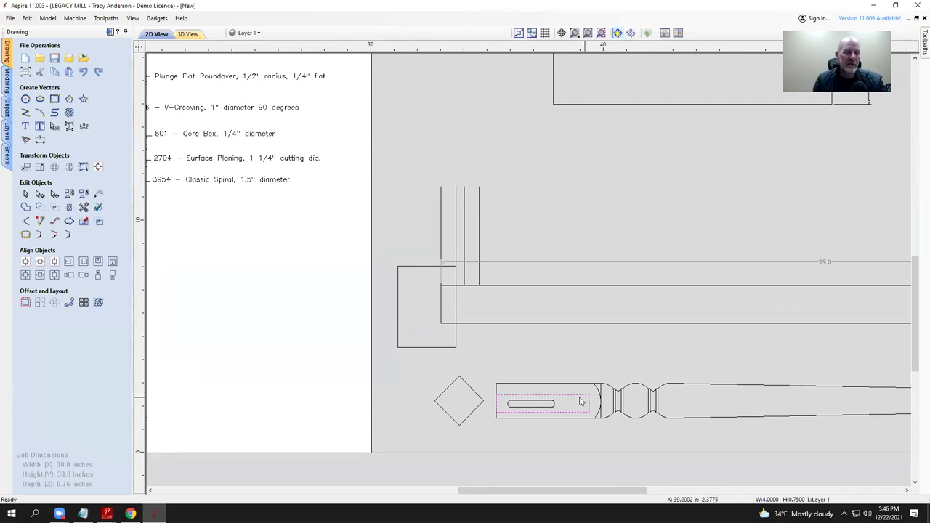
{"action": "scroll", "coordinate": [566, 403], "scroll_direction": "up", "scroll_amount": 2}
{"action": "left_click", "coordinate": [548, 407]}
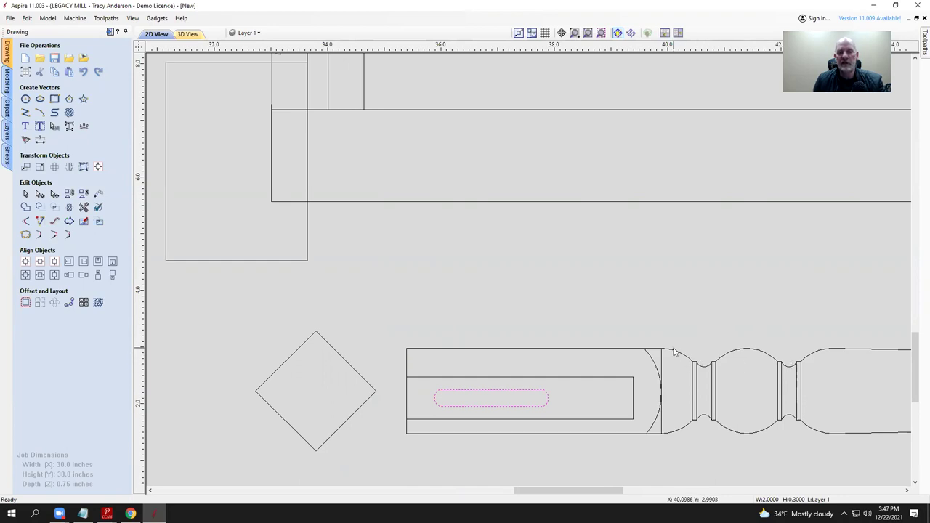
Step: Zoom around the drawing to review the top, rail and leg part layouts
{"action": "scroll", "coordinate": [794, 366], "scroll_direction": "down", "scroll_amount": 4}
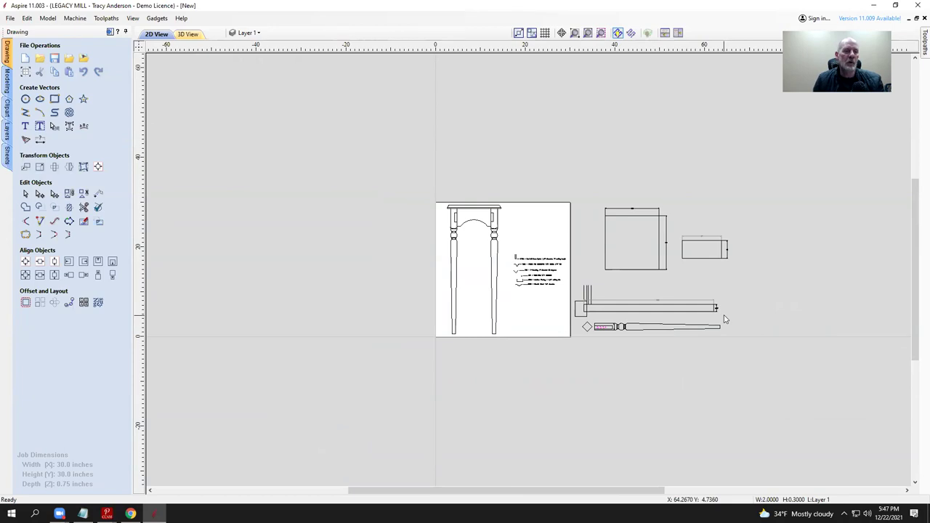
{"action": "scroll", "coordinate": [725, 317], "scroll_direction": "down", "scroll_amount": 1}
{"action": "scroll", "coordinate": [718, 298], "scroll_direction": "up", "scroll_amount": 4}
{"action": "scroll", "coordinate": [767, 227], "scroll_direction": "down", "scroll_amount": 5}
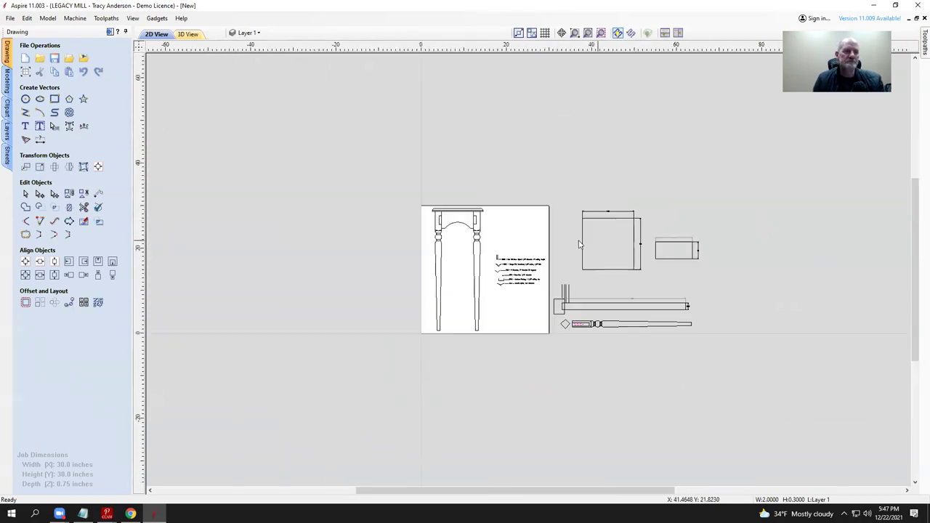
{"action": "scroll", "coordinate": [556, 250], "scroll_direction": "up", "scroll_amount": 6}
{"action": "scroll", "coordinate": [556, 267], "scroll_direction": "down", "scroll_amount": 1}
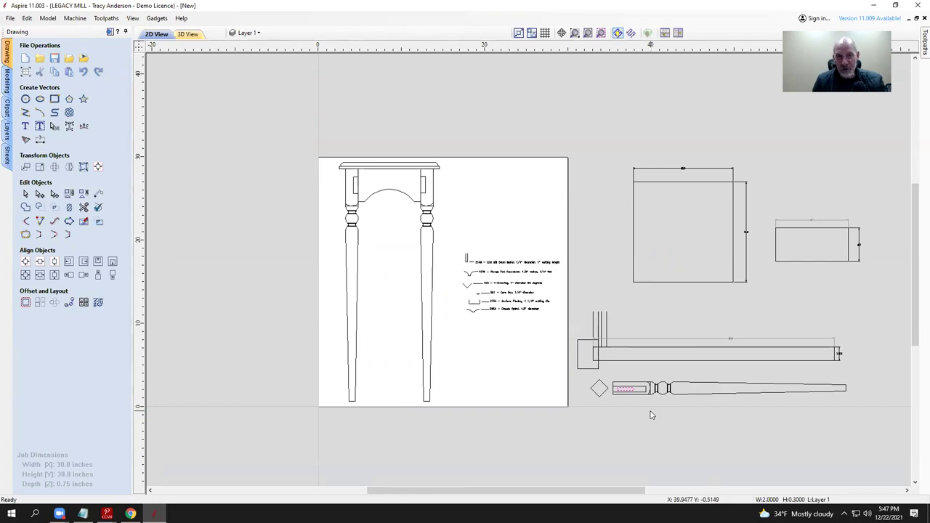
{"action": "scroll", "coordinate": [352, 193], "scroll_direction": "up", "scroll_amount": 4}
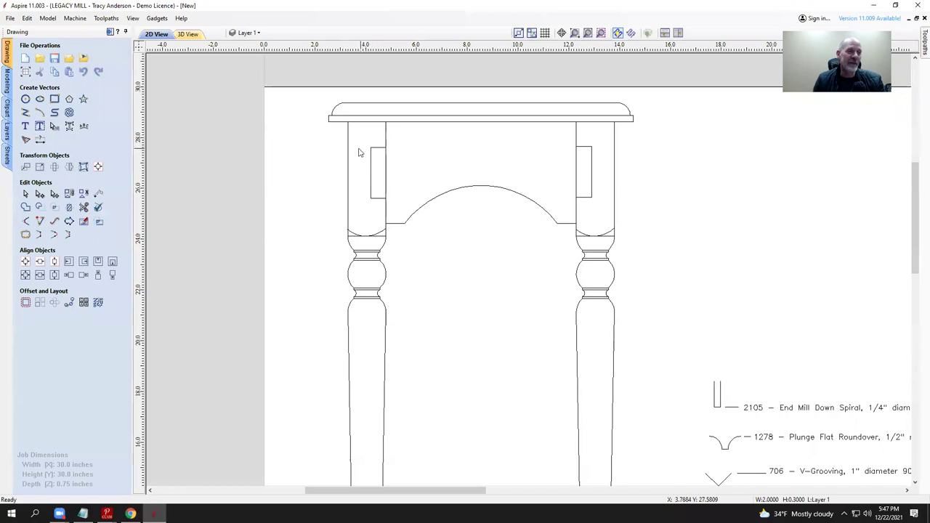
{"action": "scroll", "coordinate": [434, 205], "scroll_direction": "down", "scroll_amount": 2}
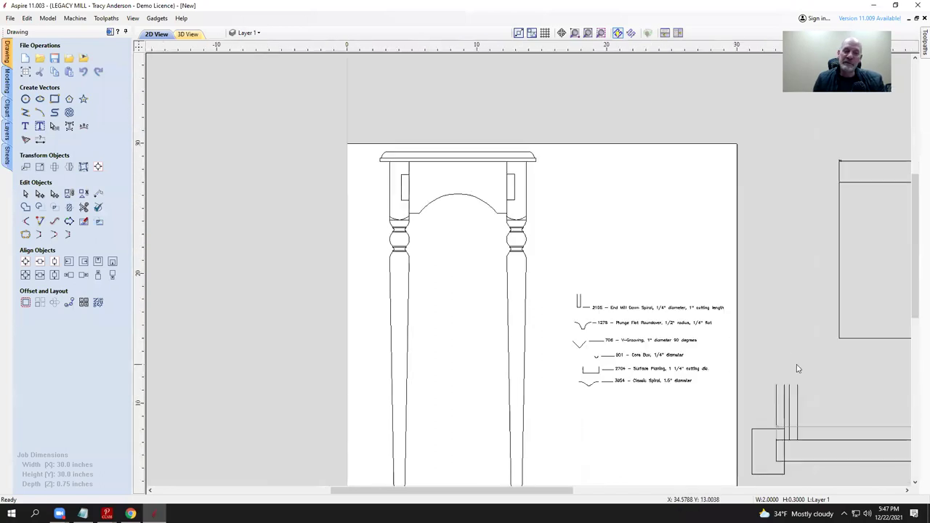
{"action": "scroll", "coordinate": [520, 275], "scroll_direction": "down", "scroll_amount": 3}
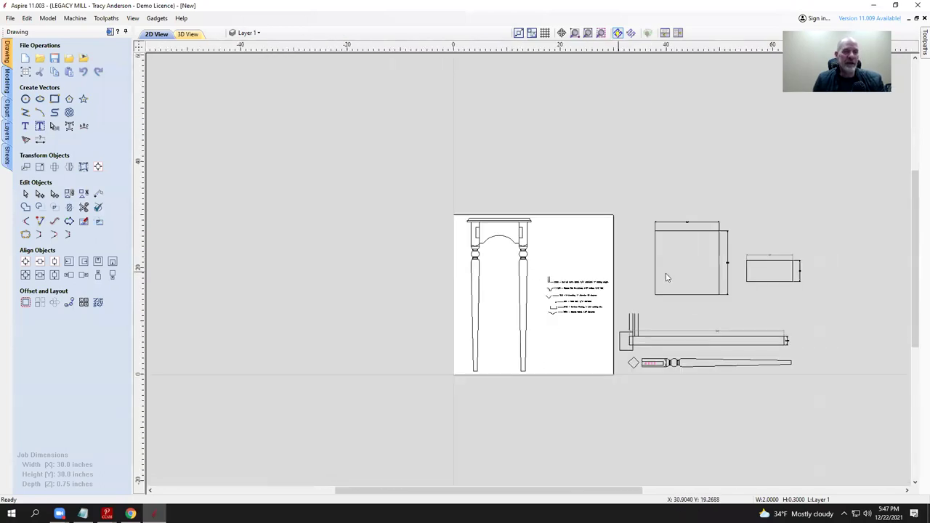
Step: Draw a small square and a 7 x 1 inch rectangle beside it in the table-top layout
{"action": "left_click", "coordinate": [55, 99]}
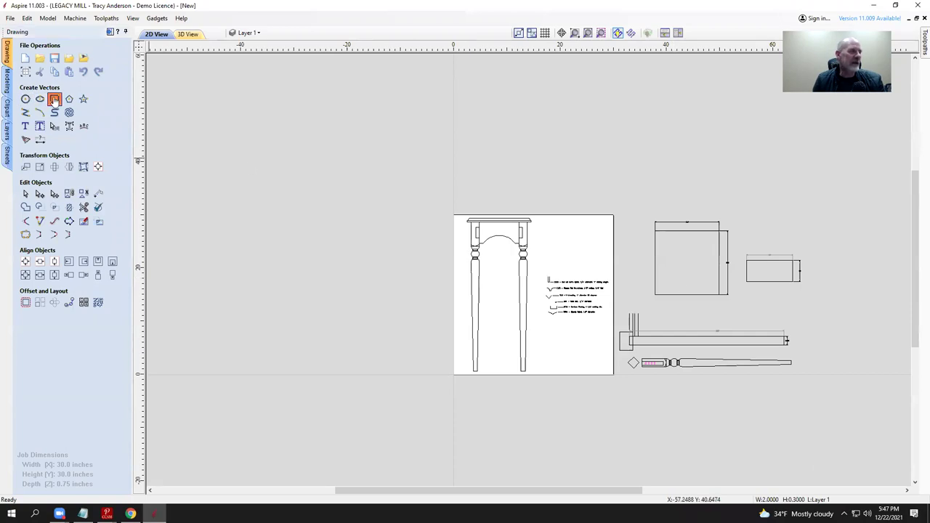
{"action": "left_click_drag", "start_coordinate": [660, 287], "coordinate": [669, 279]}
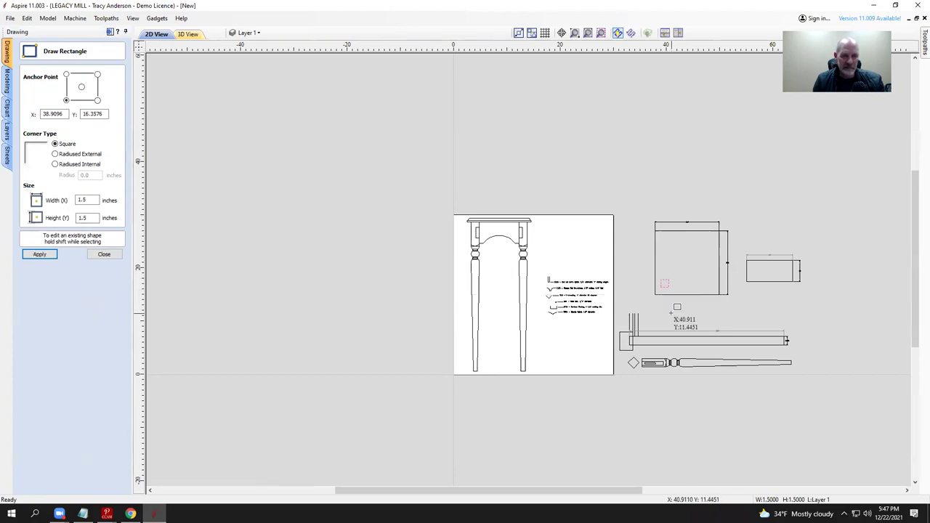
{"action": "scroll", "coordinate": [670, 312], "scroll_direction": "up", "scroll_amount": 4}
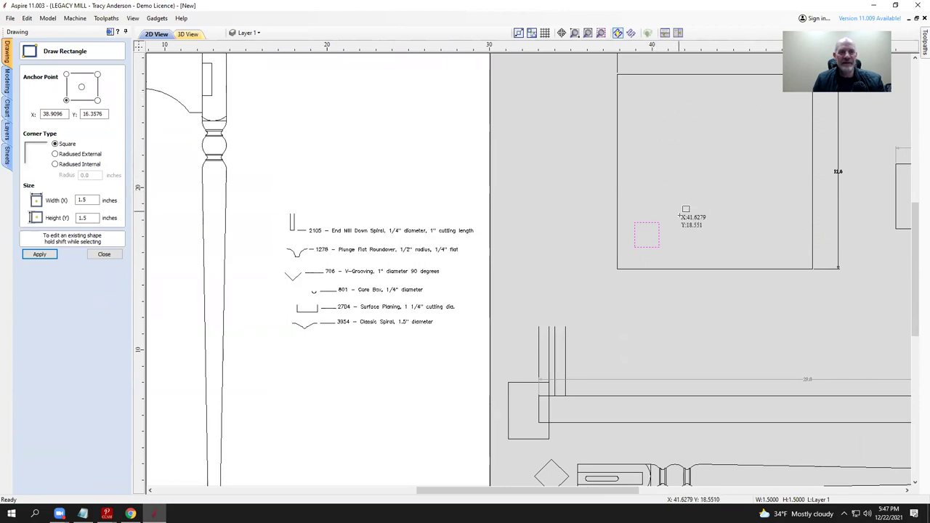
{"action": "left_click_drag", "start_coordinate": [659, 230], "coordinate": [773, 246]}
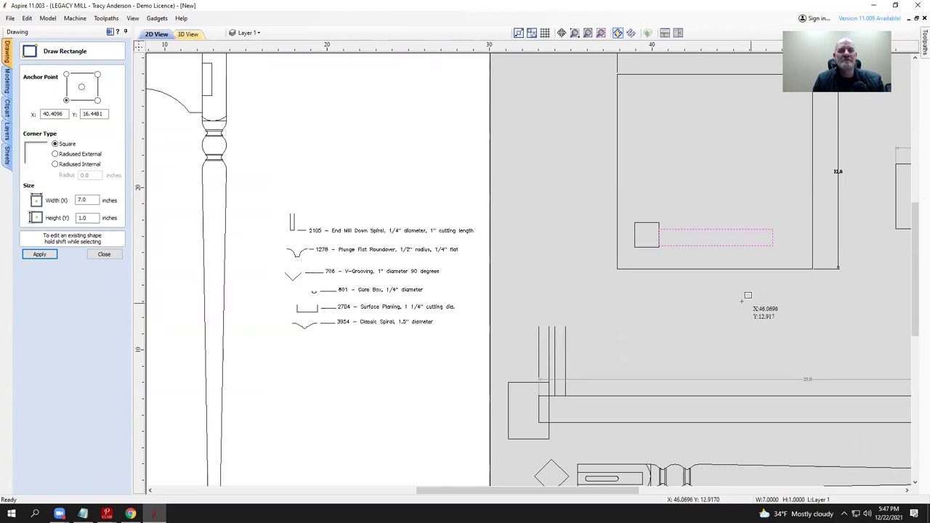
{"action": "scroll", "coordinate": [658, 410], "scroll_direction": "down", "scroll_amount": 5}
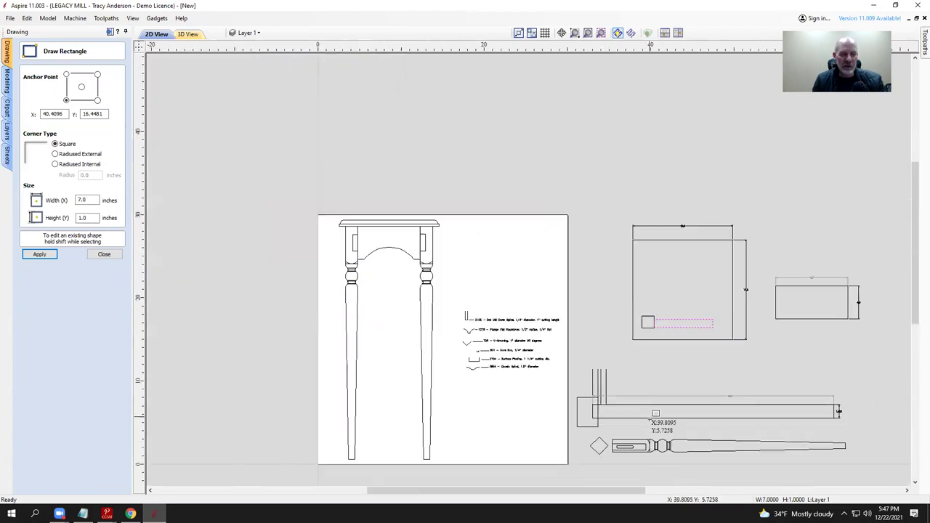
{"action": "scroll", "coordinate": [646, 448], "scroll_direction": "up", "scroll_amount": 5}
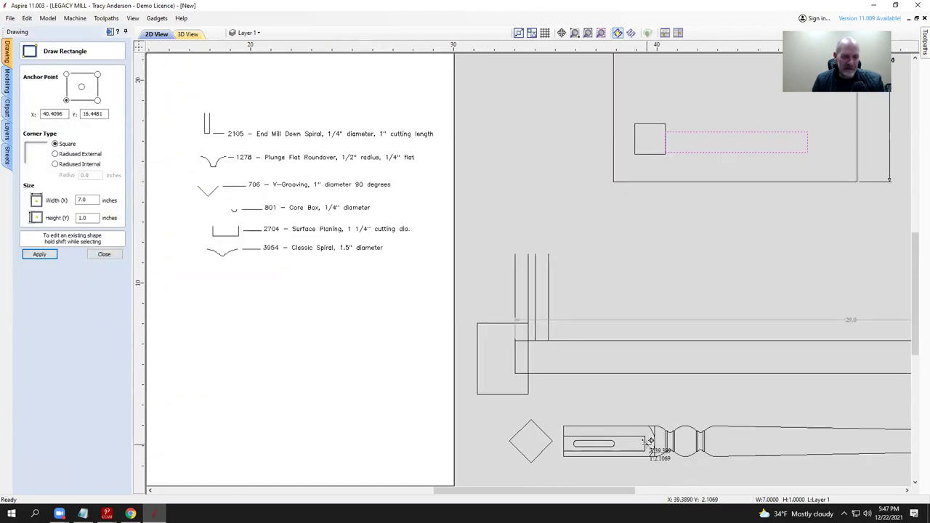
{"action": "left_click", "coordinate": [104, 253]}
Step: Nudge the 7 x 1 rectangle slightly right, away from the square
{"action": "left_click", "coordinate": [645, 441]}
{"action": "key", "text": "Escape"}
{"action": "left_click", "coordinate": [693, 154]}
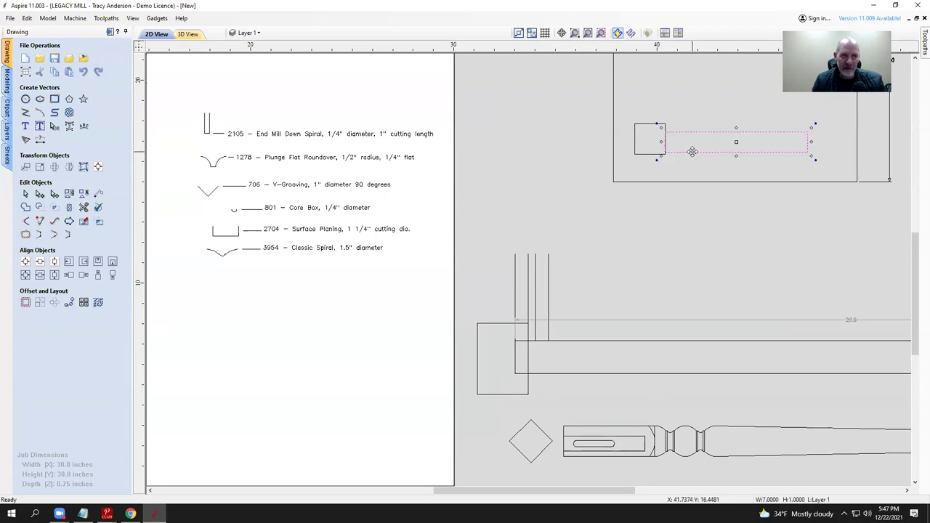
{"action": "left_click_drag", "start_coordinate": [737, 141], "coordinate": [749, 141]}
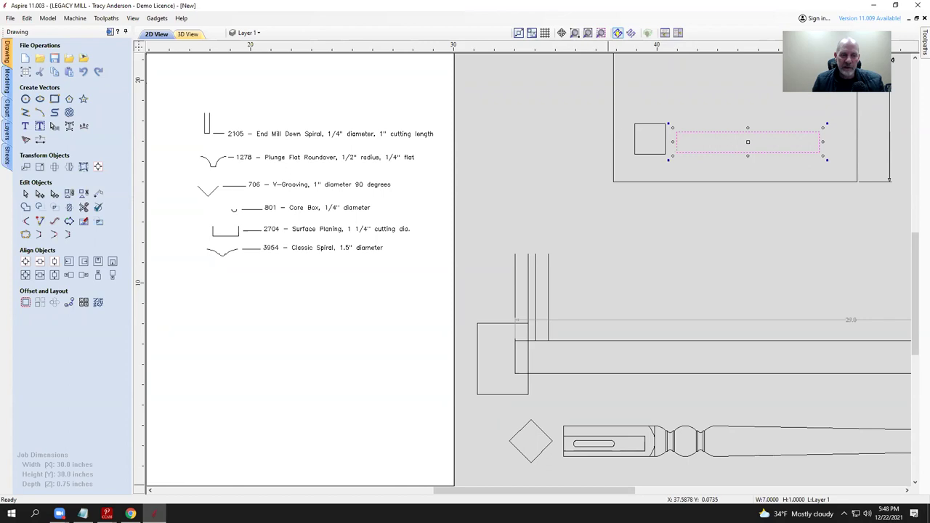
{"action": "scroll", "coordinate": [608, 449], "scroll_direction": "up", "scroll_amount": 2}
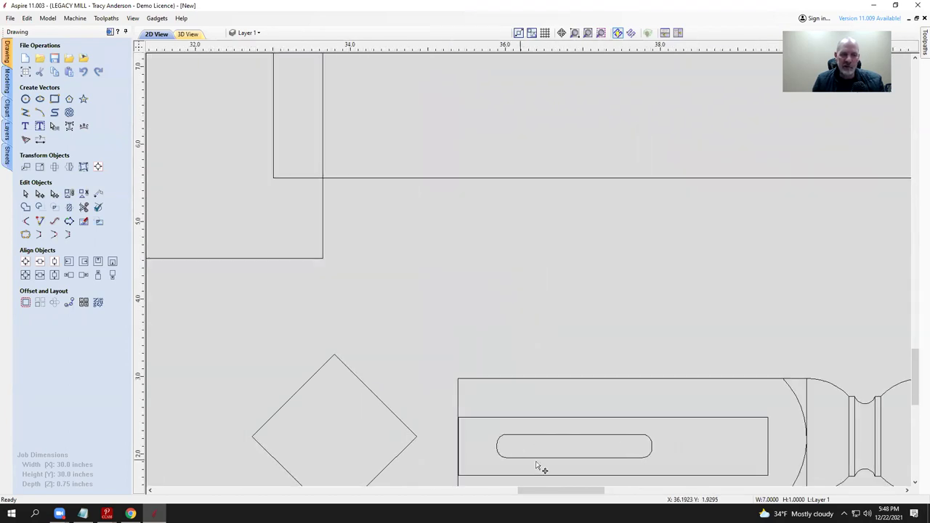
{"action": "scroll", "coordinate": [653, 457], "scroll_direction": "down", "scroll_amount": 5}
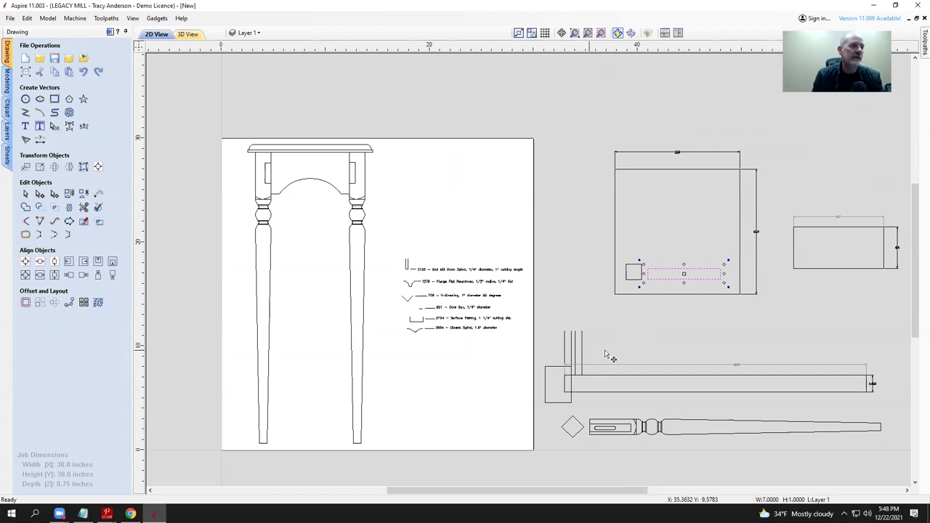
Step: Save the drawing over the existing Display Table Leg.crv3d file
{"action": "left_click", "coordinate": [10, 18]}
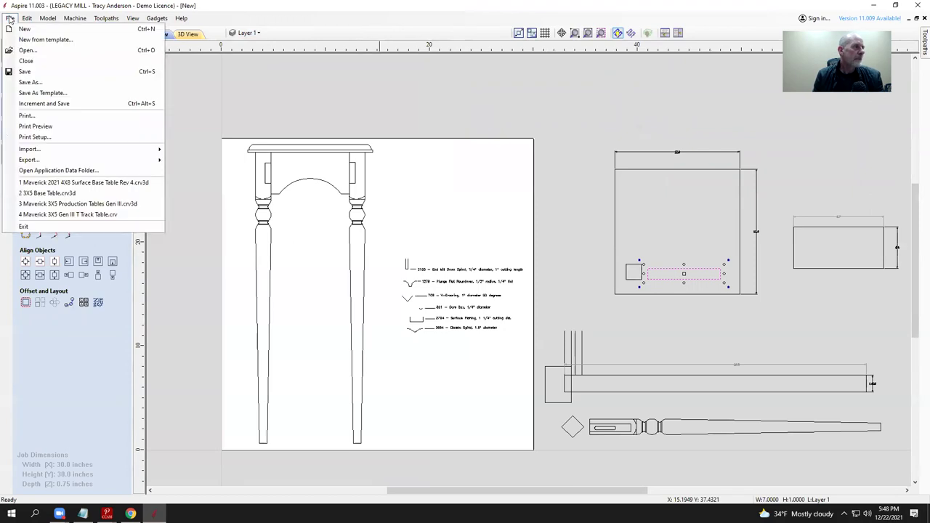
{"action": "left_click", "coordinate": [23, 72]}
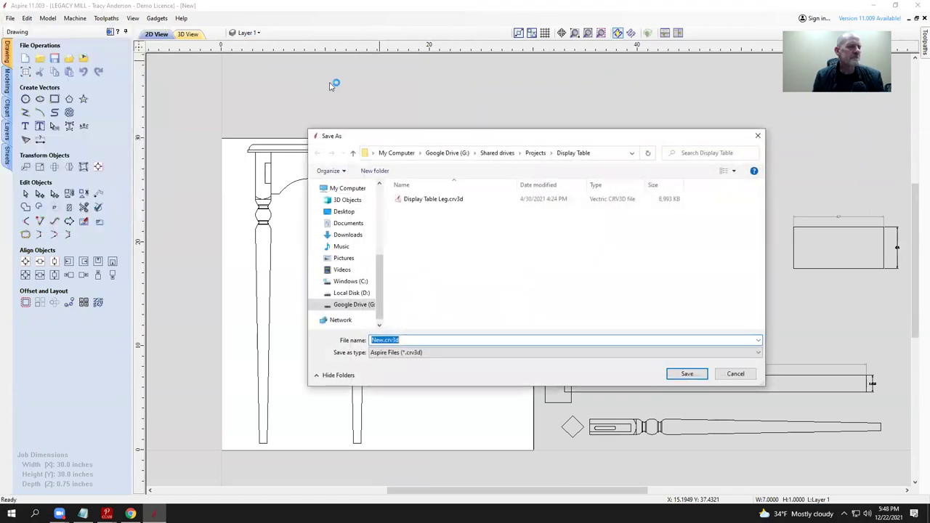
{"action": "left_click", "coordinate": [433, 202]}
{"action": "left_click", "coordinate": [695, 374]}
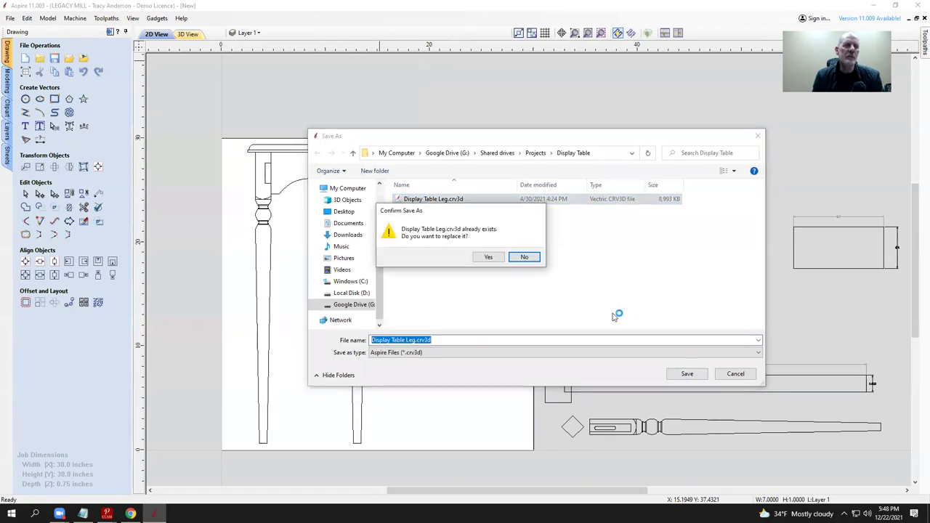
{"action": "left_click", "coordinate": [489, 258]}
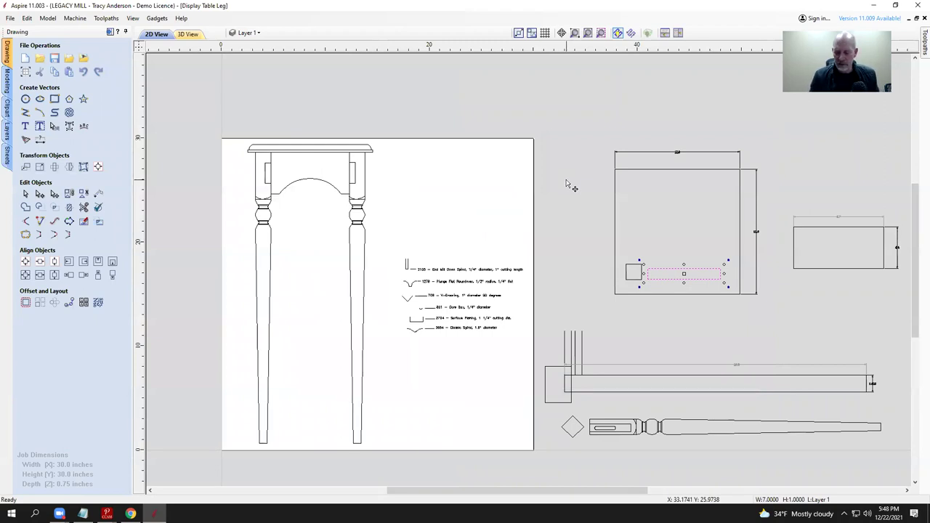
Step: Save another copy as a VCarve .crv file, accepting dropped incompatible features
{"action": "left_click", "coordinate": [11, 18]}
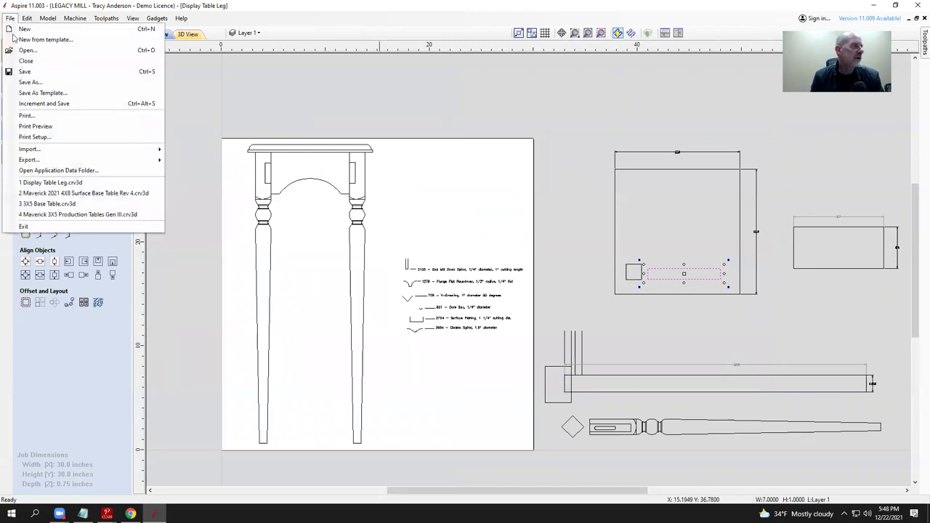
{"action": "left_click", "coordinate": [30, 82]}
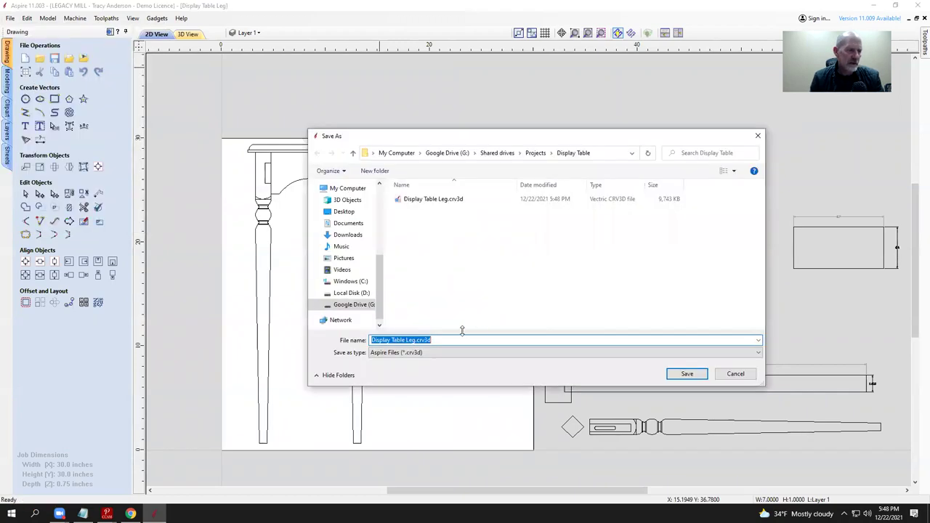
{"action": "left_click", "coordinate": [442, 352]}
{"action": "left_click", "coordinate": [436, 365]}
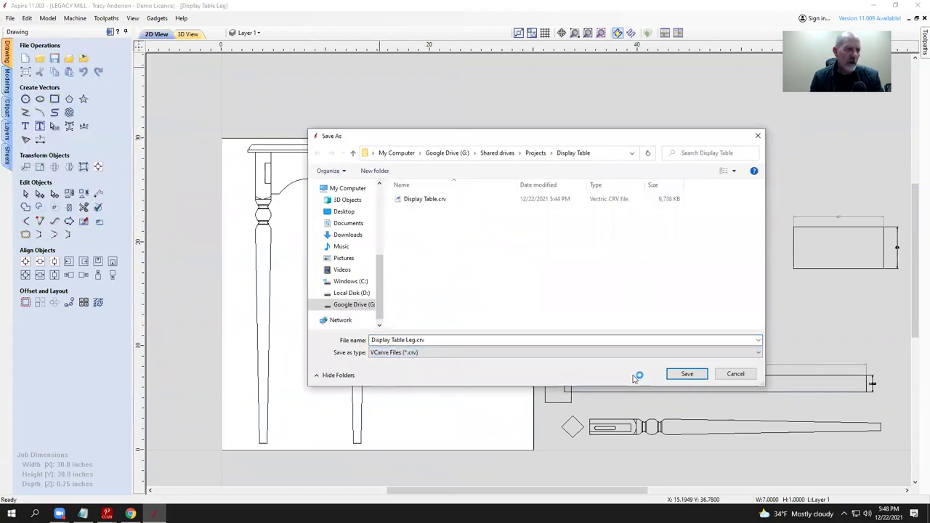
{"action": "left_click", "coordinate": [686, 375]}
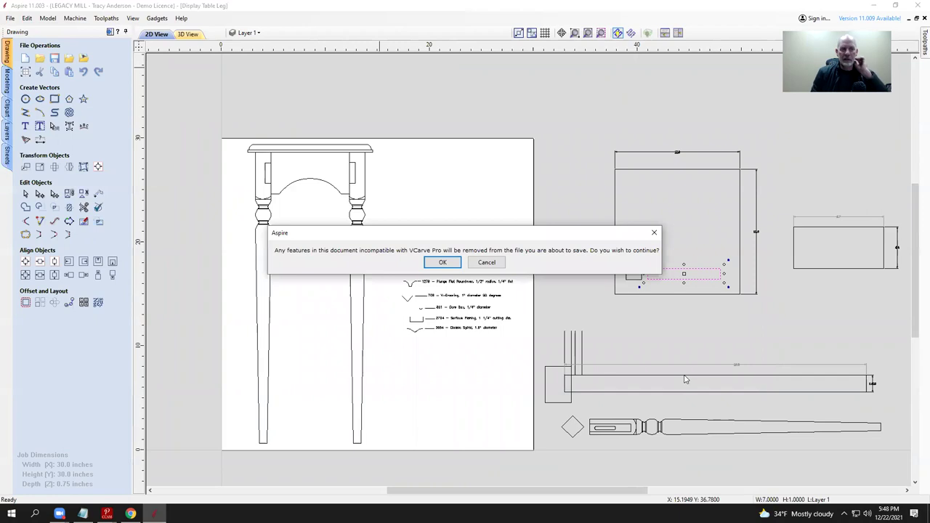
{"action": "left_click", "coordinate": [445, 263]}
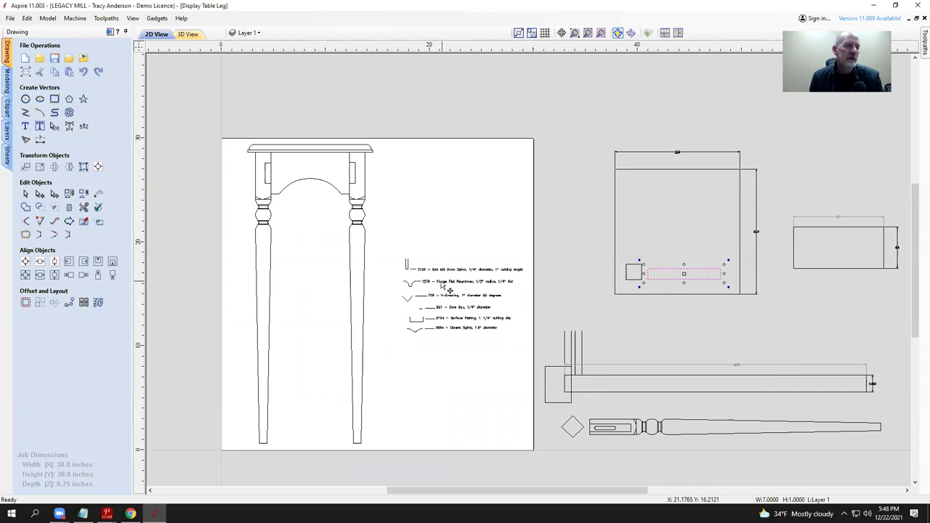
{"action": "scroll", "coordinate": [439, 288], "scroll_direction": "up", "scroll_amount": 3}
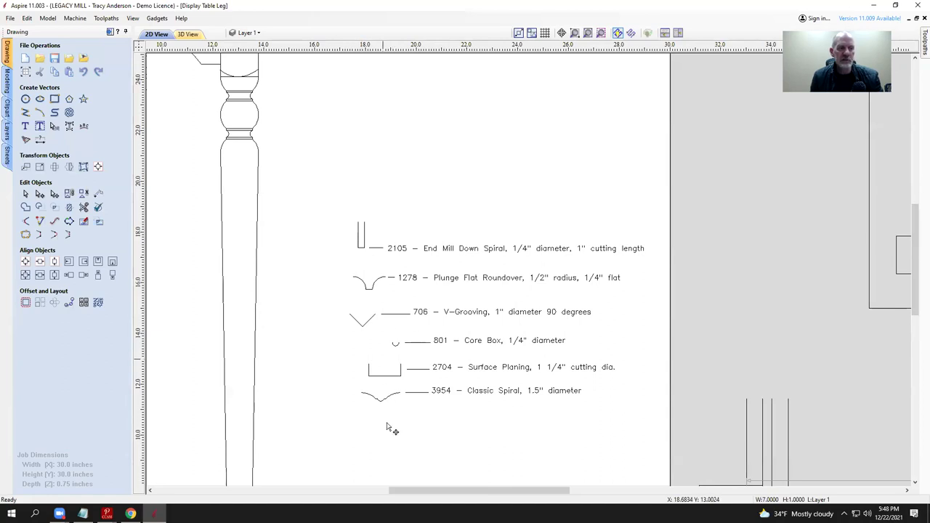
{"action": "scroll", "coordinate": [451, 408], "scroll_direction": "down", "scroll_amount": 4}
{"action": "scroll", "coordinate": [450, 407], "scroll_direction": "down", "scroll_amount": 3}
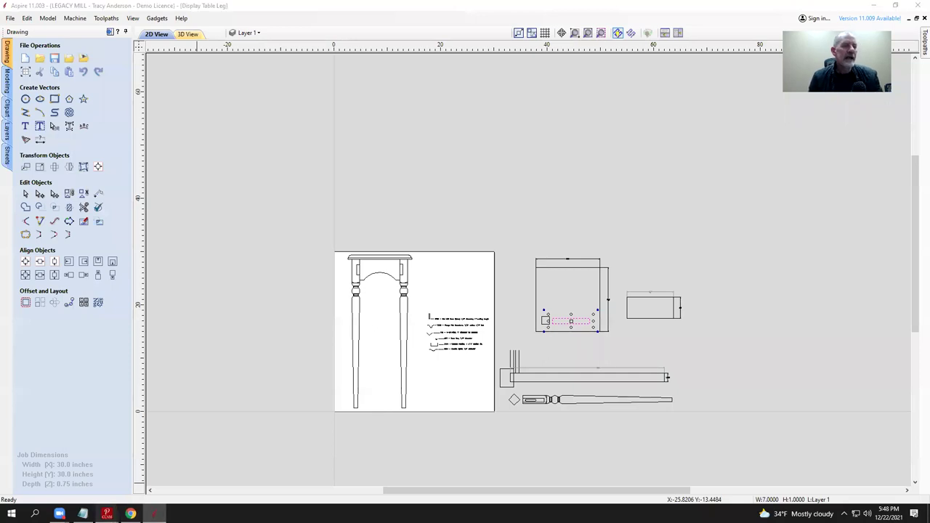
Step: Switch to CCAM Pro and open its empty Project Manager
{"action": "mouse_move", "coordinate": [107, 514]}
{"action": "left_click", "coordinate": [157, 471]}
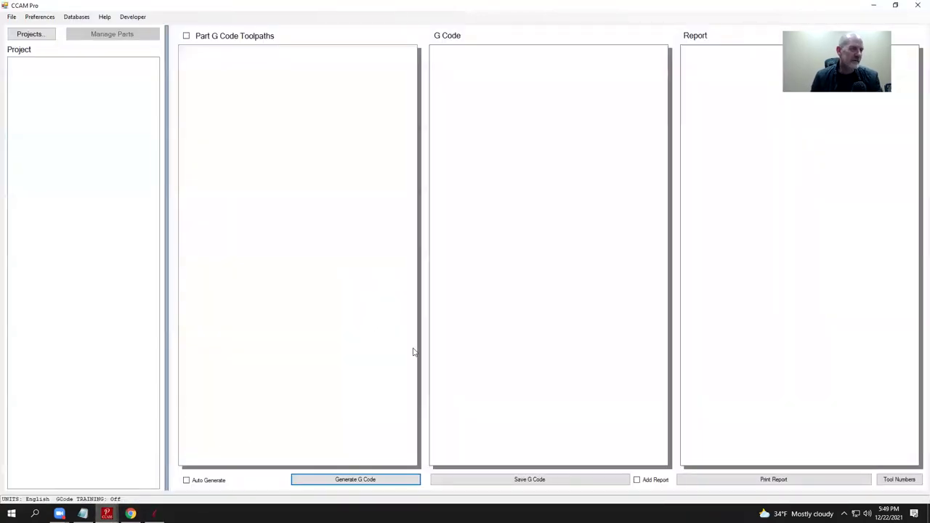
{"action": "left_click", "coordinate": [918, 7]}
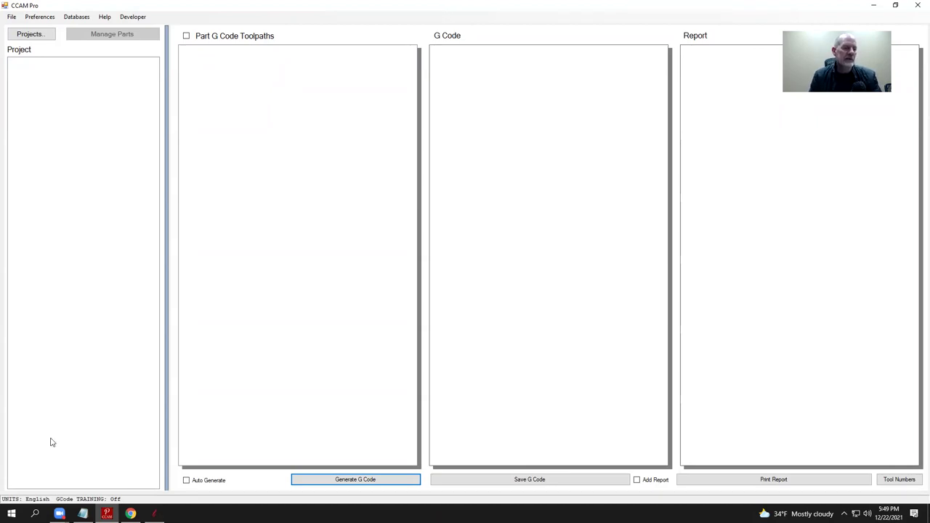
{"action": "left_click", "coordinate": [155, 514]}
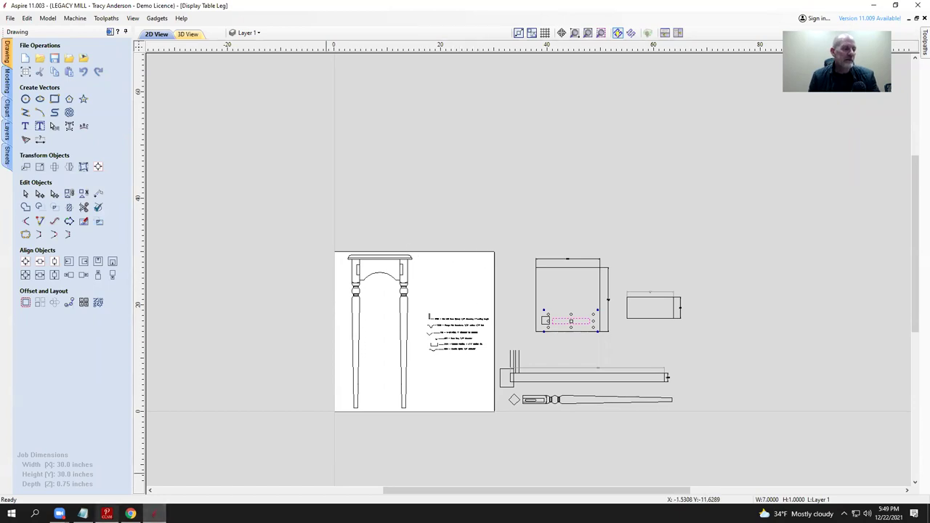
{"action": "left_click", "coordinate": [153, 514]}
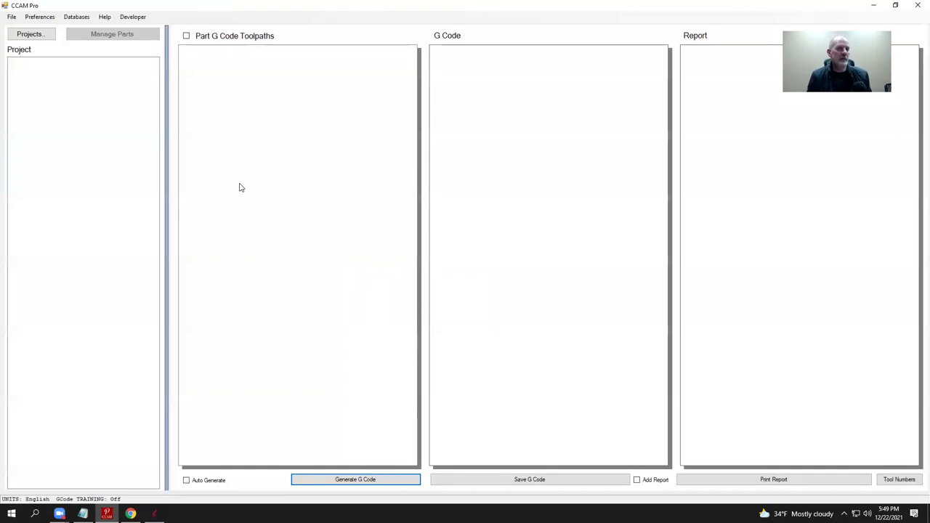
{"action": "left_click", "coordinate": [30, 35]}
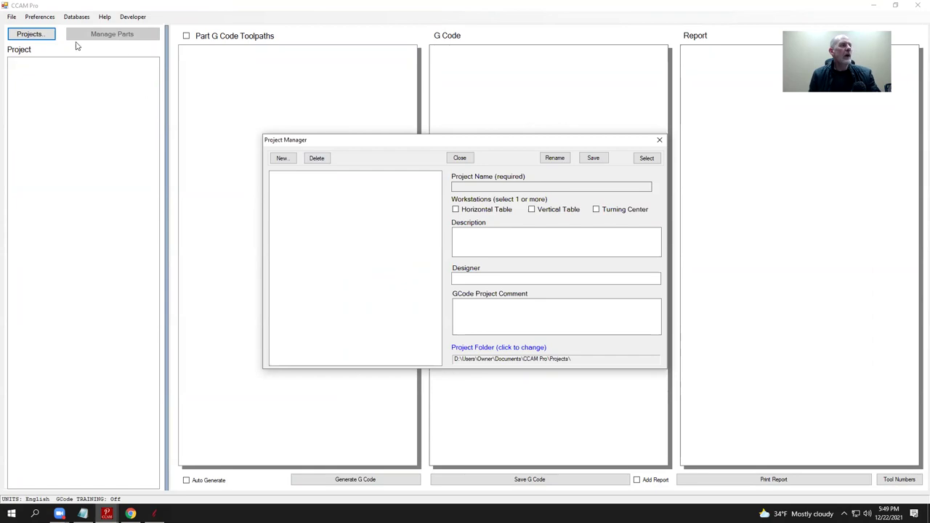
Step: Tick Horizontal Table and create a new project named 'Display Table'
{"action": "left_click", "coordinate": [659, 141]}
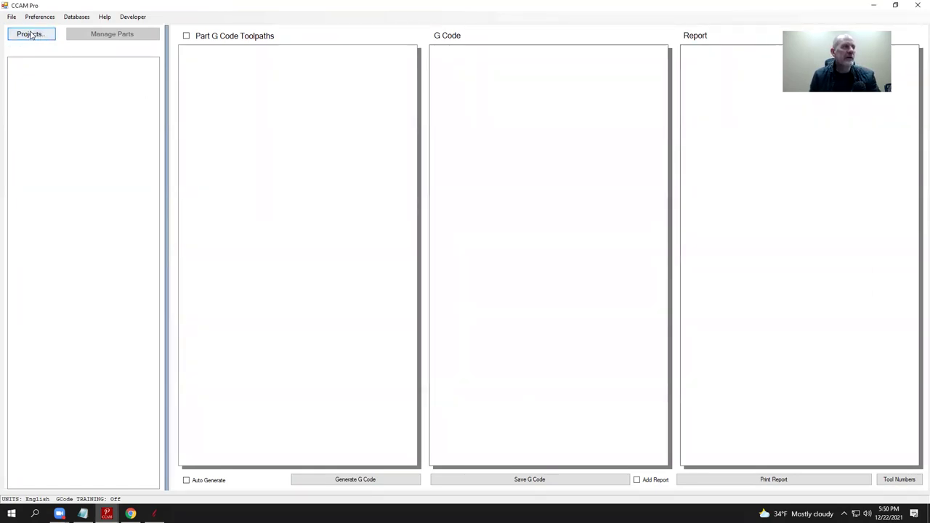
{"action": "left_click", "coordinate": [29, 34]}
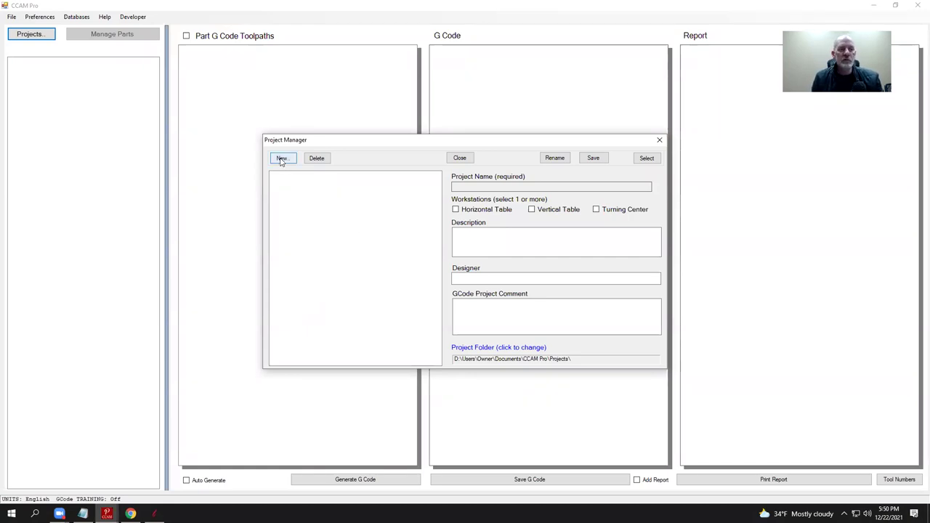
{"action": "left_click", "coordinate": [456, 209]}
{"action": "left_click", "coordinate": [494, 237]}
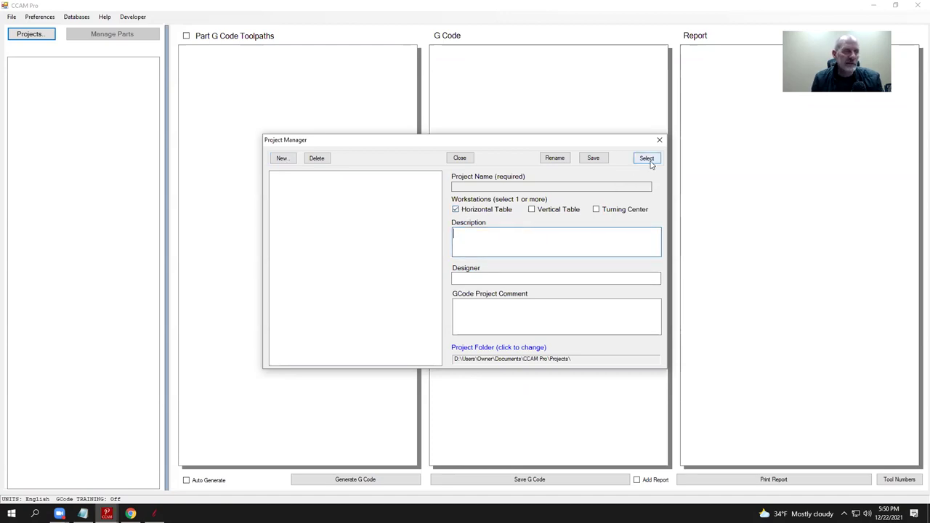
{"action": "left_click", "coordinate": [283, 158]}
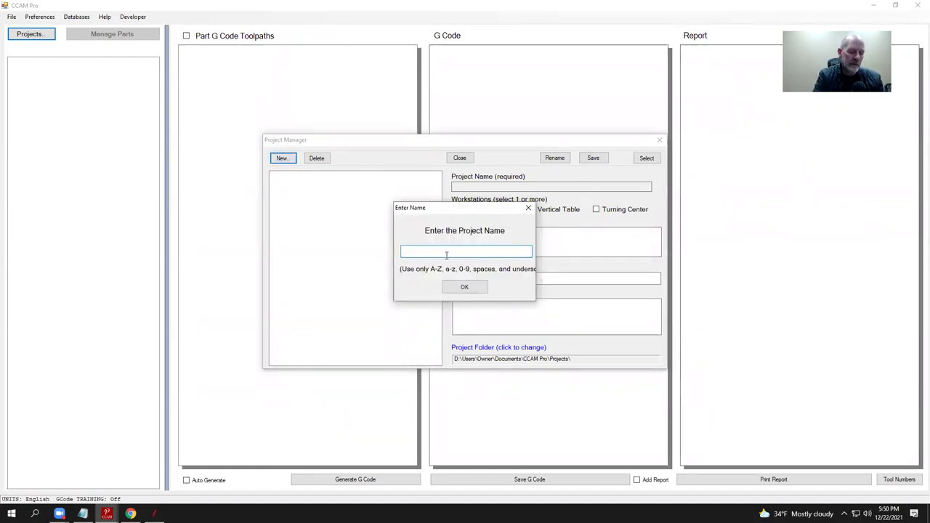
{"action": "type", "text": "Disp"}
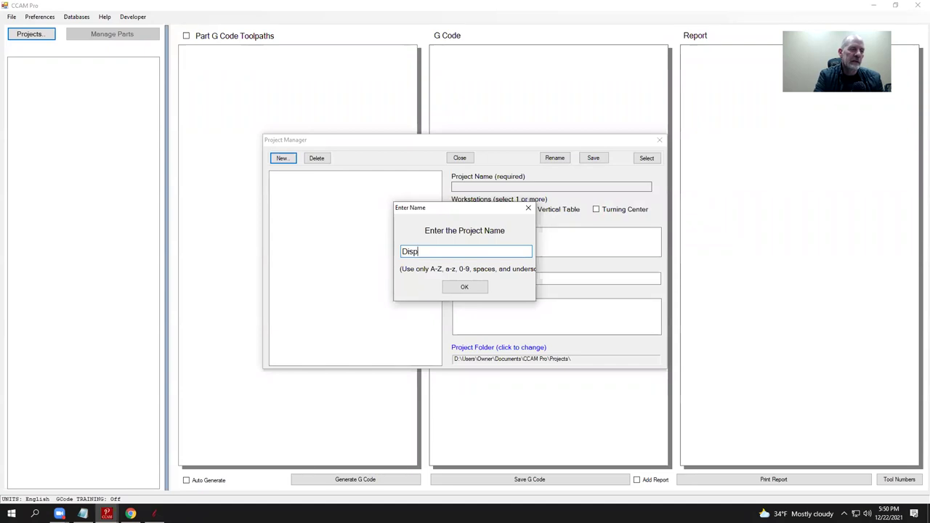
{"action": "type", "text": "lay Table"}
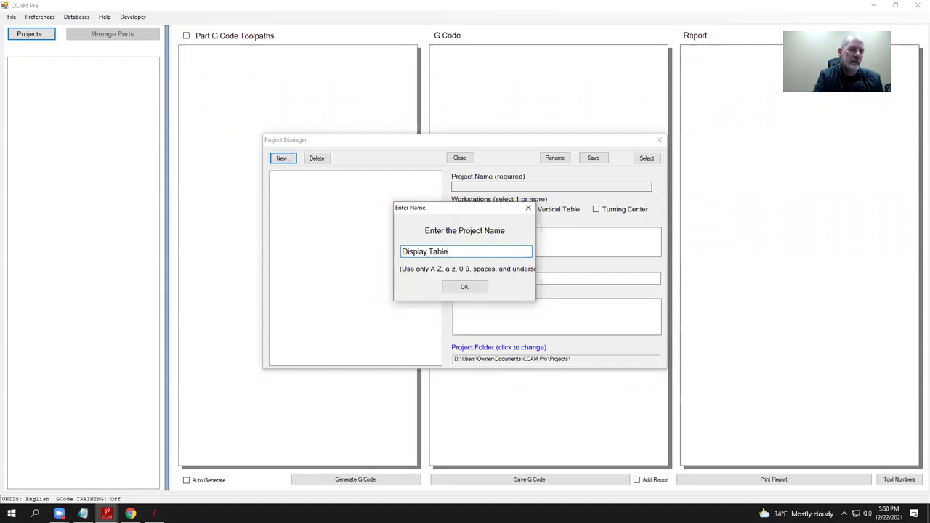
{"action": "key", "text": "Return"}
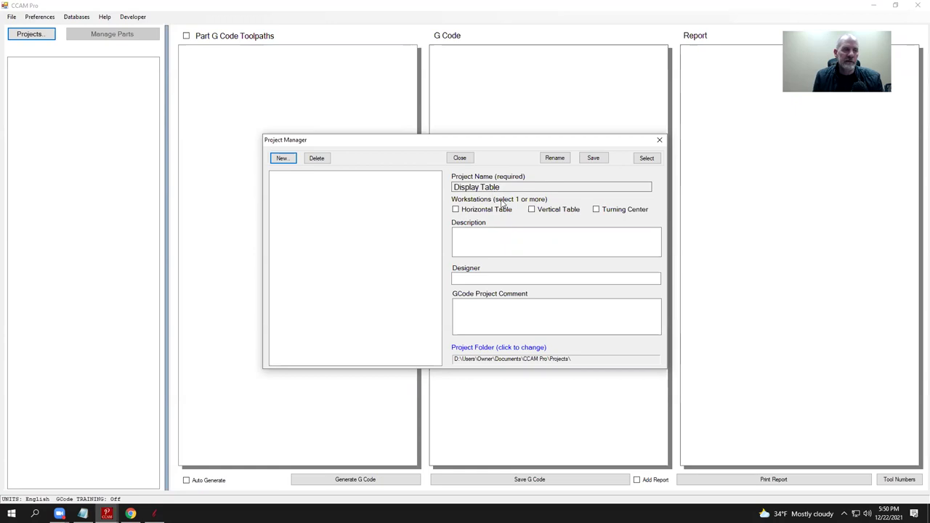
Step: Tick Horizontal and Vertical Table workstations and enter the description 'Display Table Class'
{"action": "left_click", "coordinate": [456, 210]}
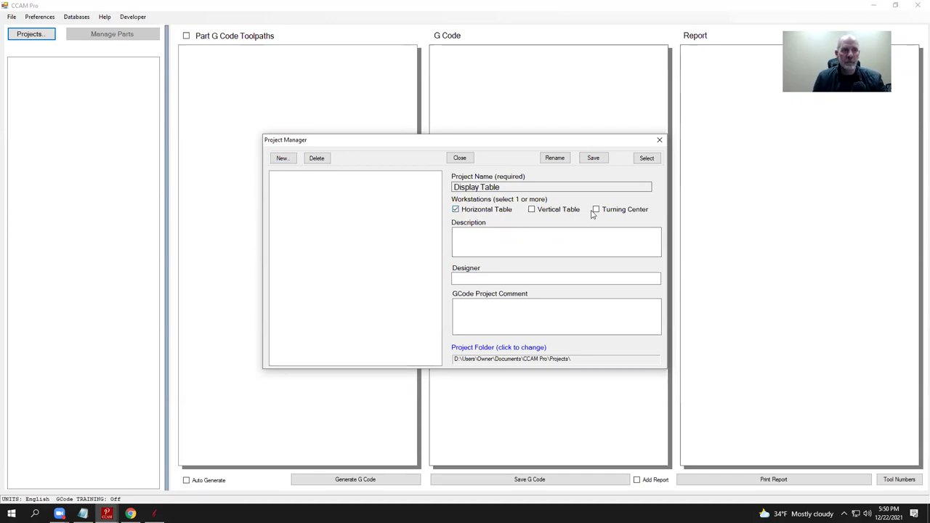
{"action": "left_click", "coordinate": [532, 210]}
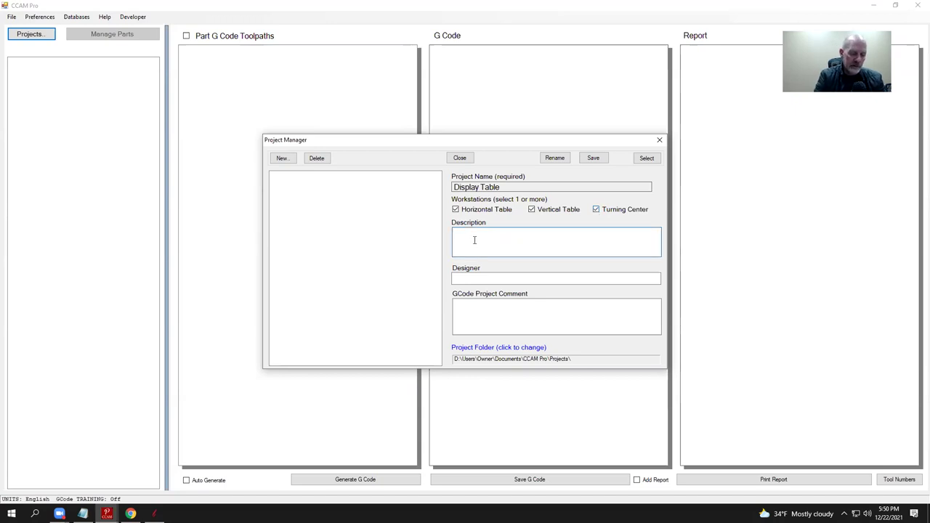
{"action": "type", "text": "Displayt T"}
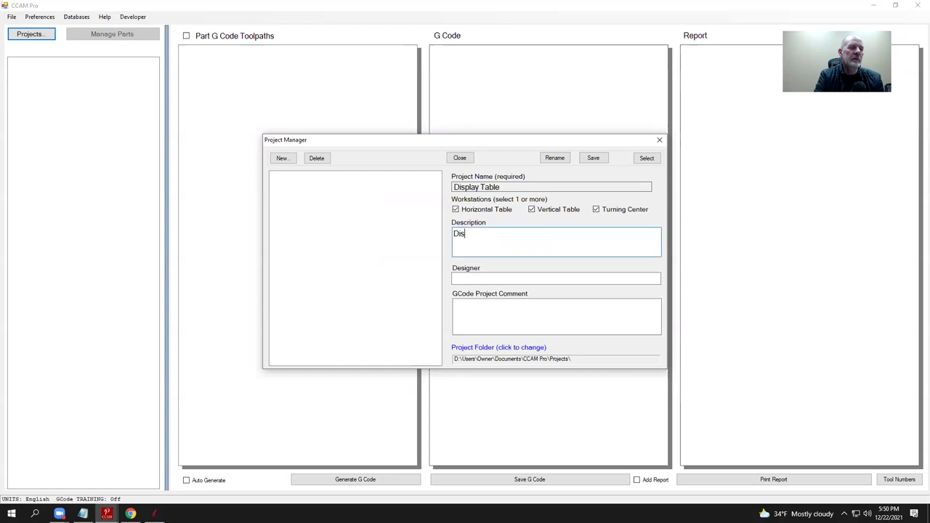
{"action": "key", "text": "BackSpace"}
{"action": "key", "text": "BackSpace"}
{"action": "key", "text": "BackSpace"}
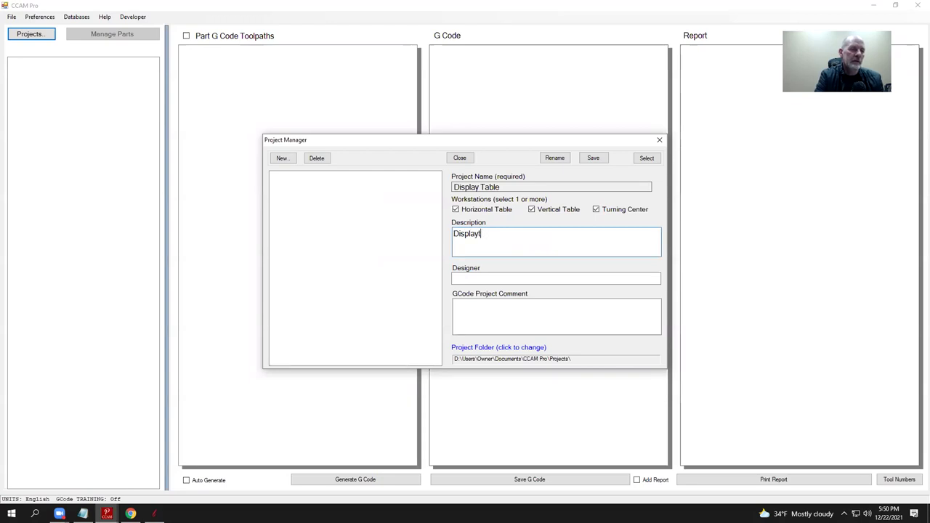
{"action": "type", "text": "able Class"}
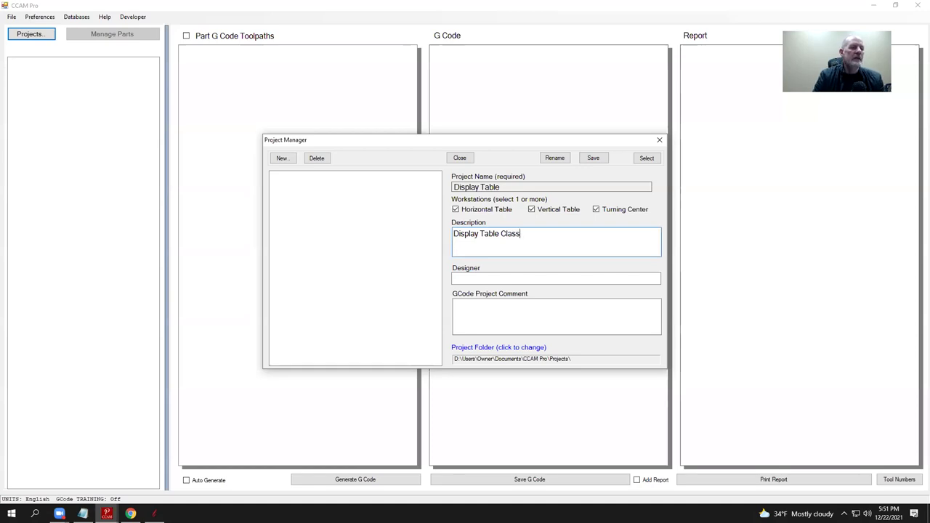
Step: Enter the designer's name and the G-code comment 'material walnut', then load the project
{"action": "left_click", "coordinate": [469, 278]}
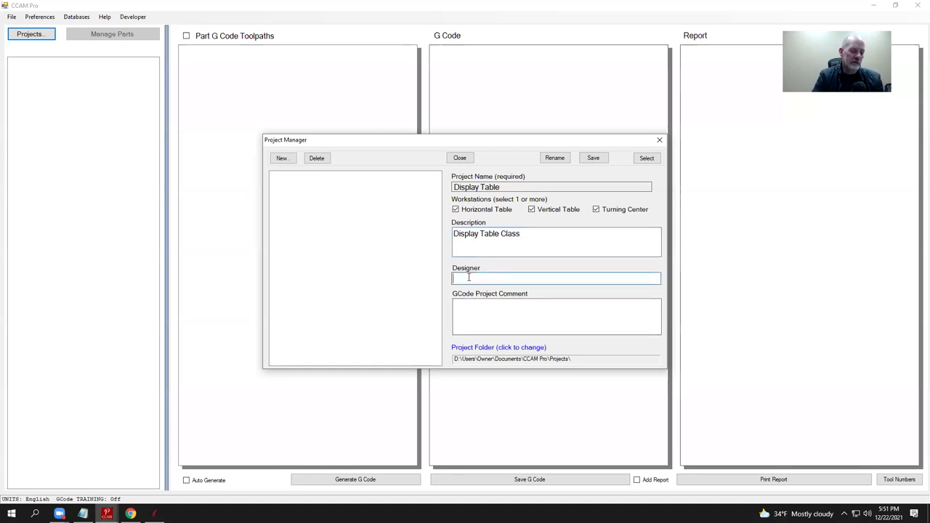
{"action": "type", "text": "Tracy And"}
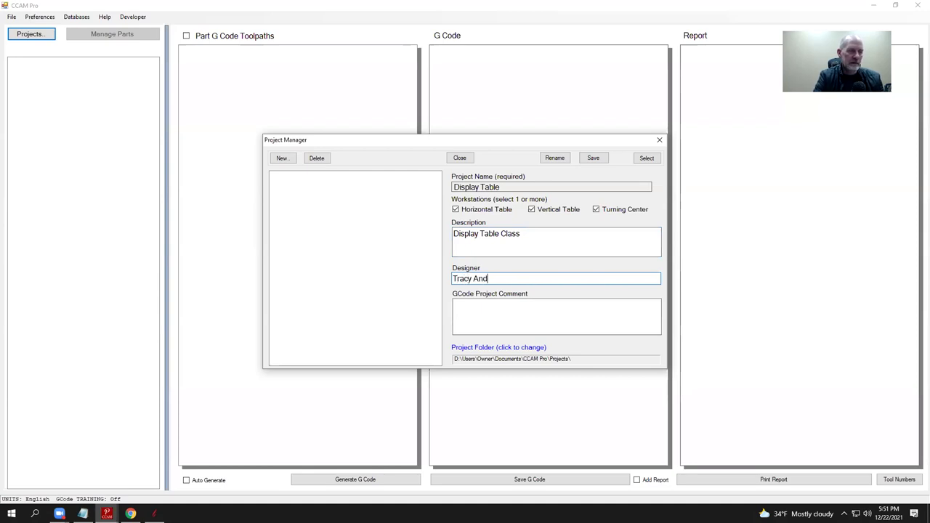
{"action": "type", "text": "erson"}
{"action": "left_click", "coordinate": [501, 307]}
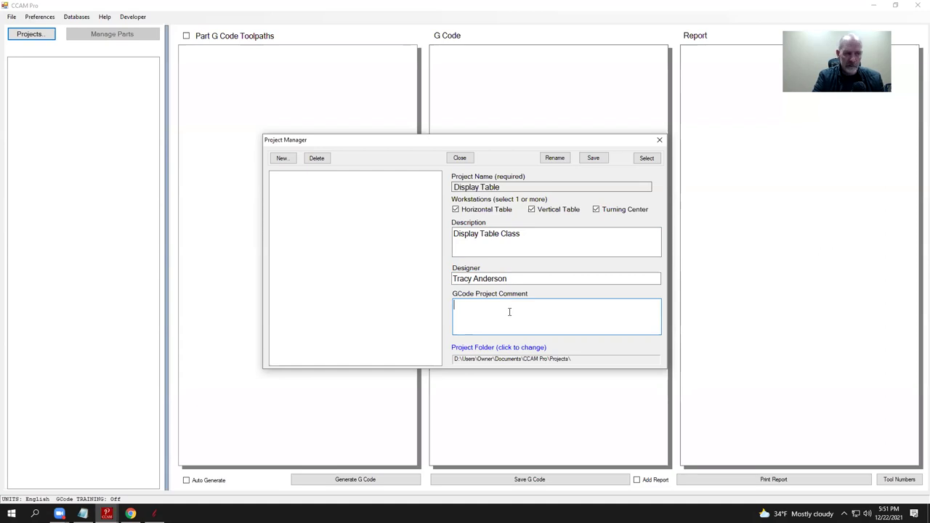
{"action": "type", "text": "material"}
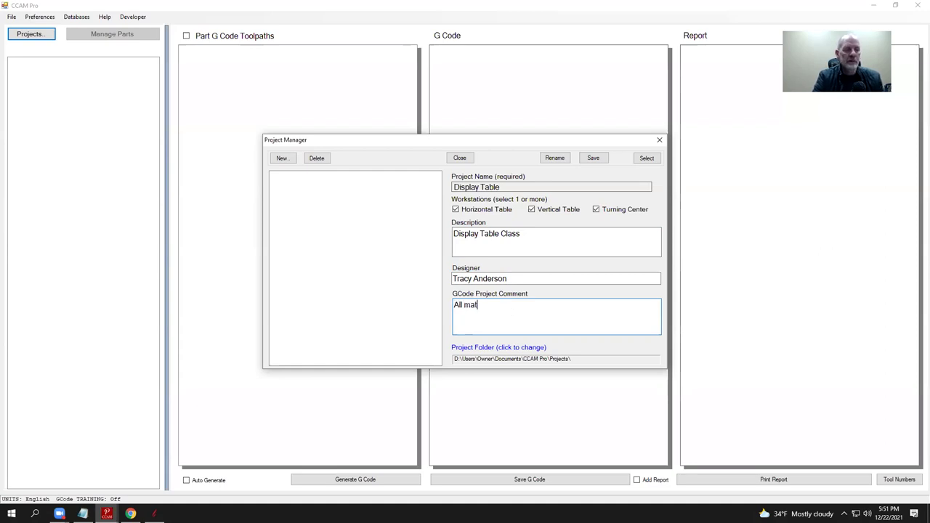
{"action": "type", "text": "walnut"}
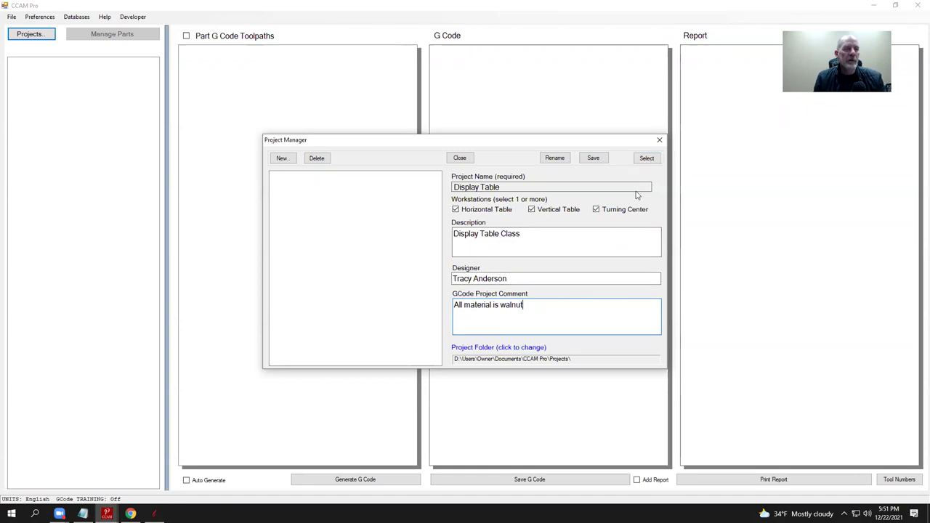
{"action": "left_click", "coordinate": [647, 159]}
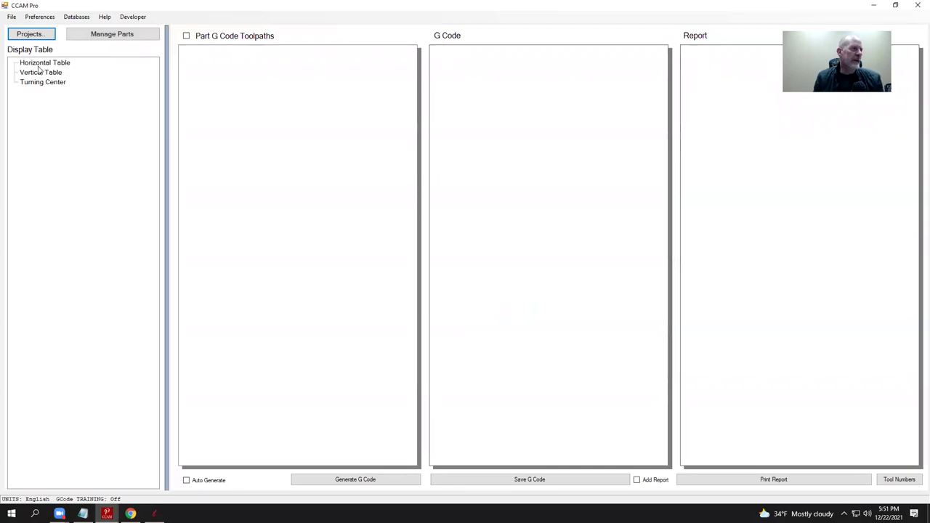
Step: Reload Display Table from Project Manager and open its Horizontal Table workstation
{"action": "left_click", "coordinate": [31, 35]}
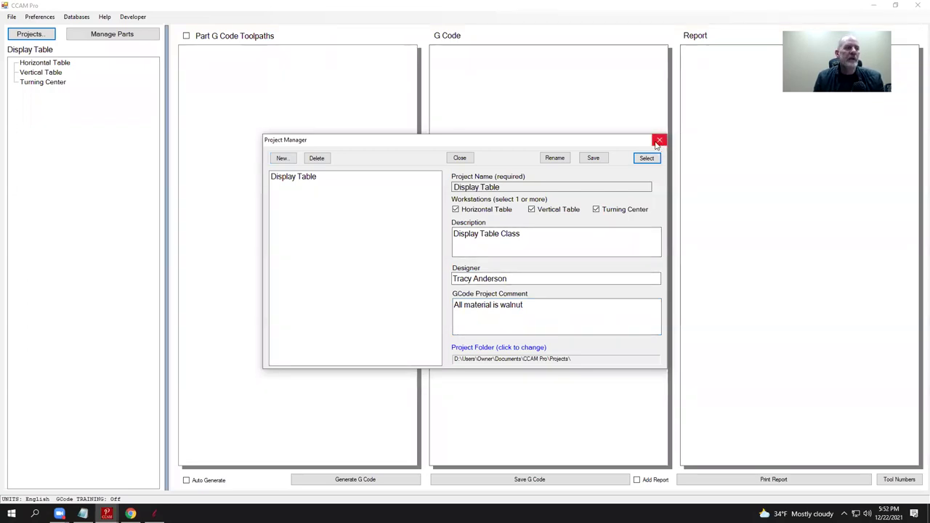
{"action": "left_click", "coordinate": [308, 179]}
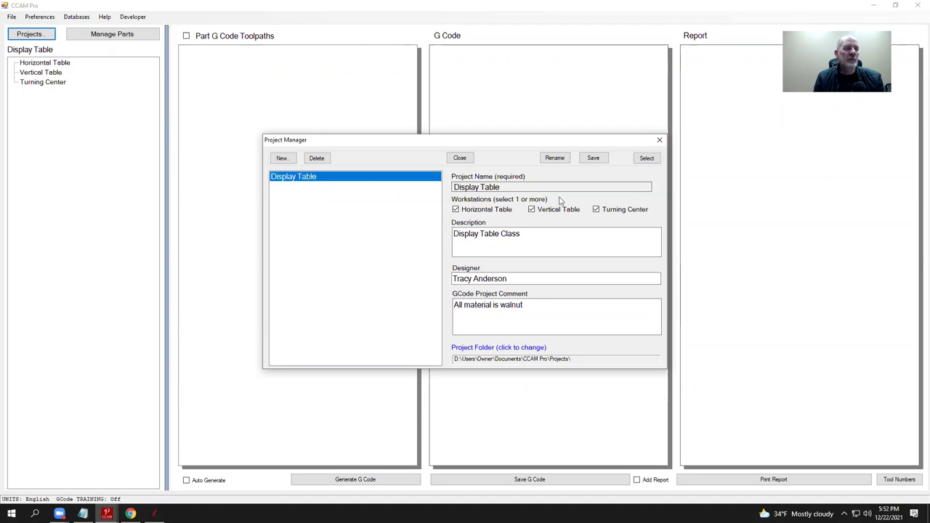
{"action": "left_click", "coordinate": [649, 160]}
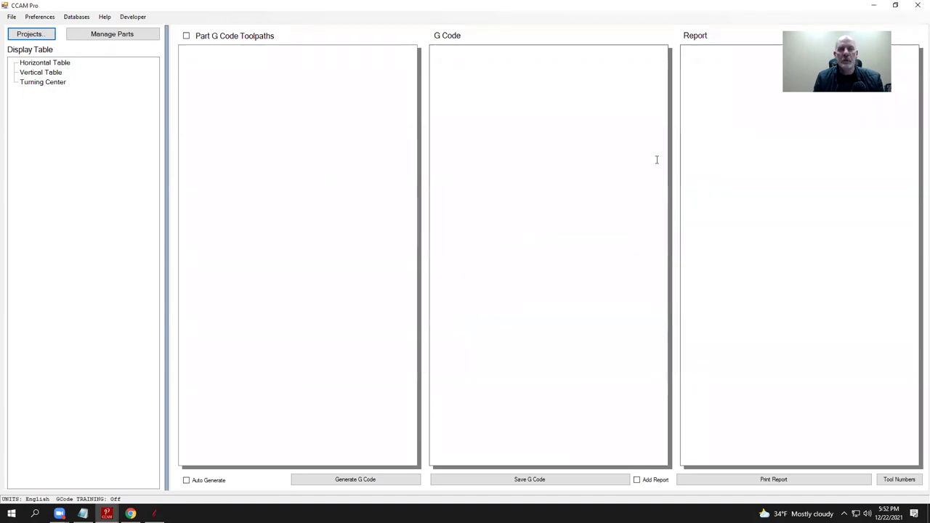
{"action": "left_click", "coordinate": [52, 64]}
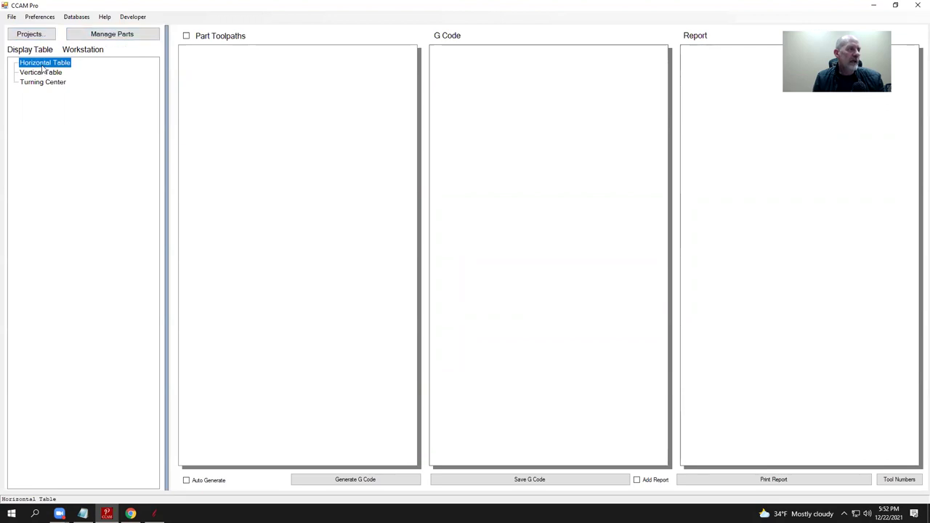
Step: Create a new Horizontal Table part named 'Table Top'
{"action": "left_click", "coordinate": [115, 35]}
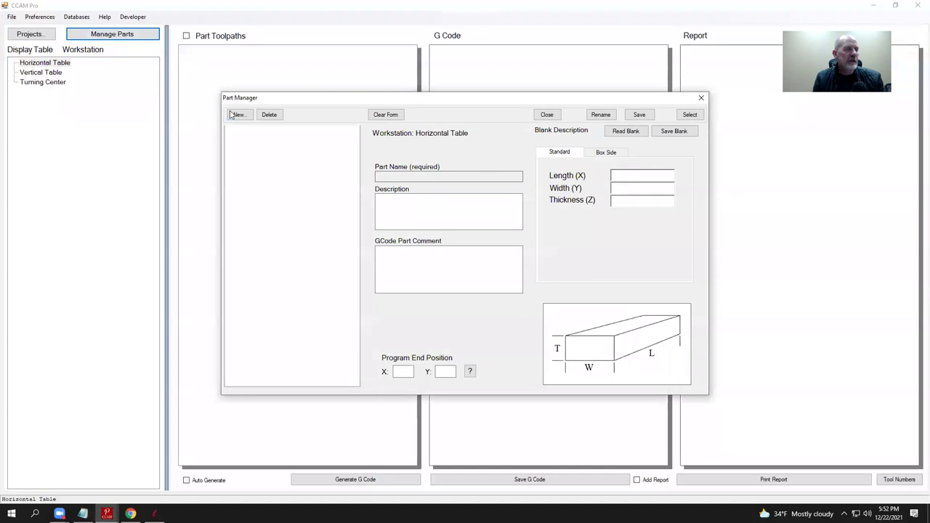
{"action": "left_click", "coordinate": [236, 115]}
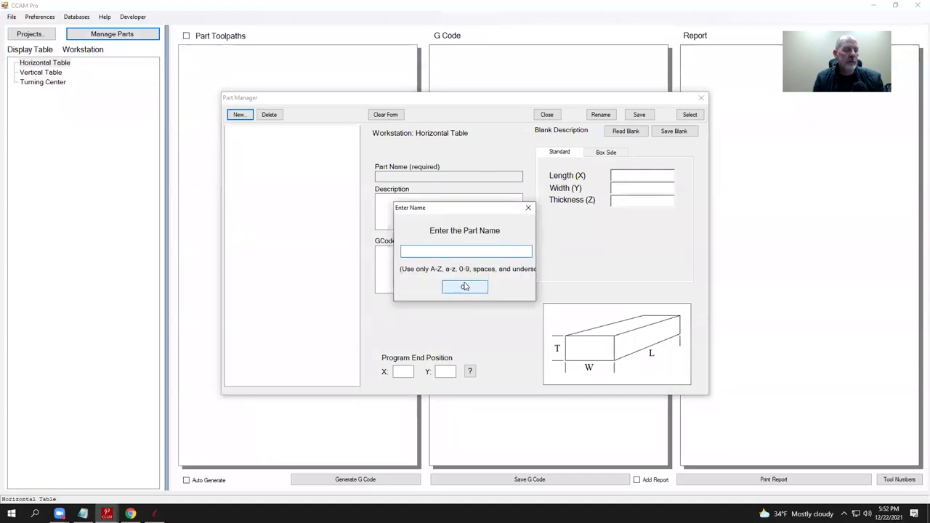
{"action": "type", "text": "Table Top"}
{"action": "left_click", "coordinate": [462, 285]}
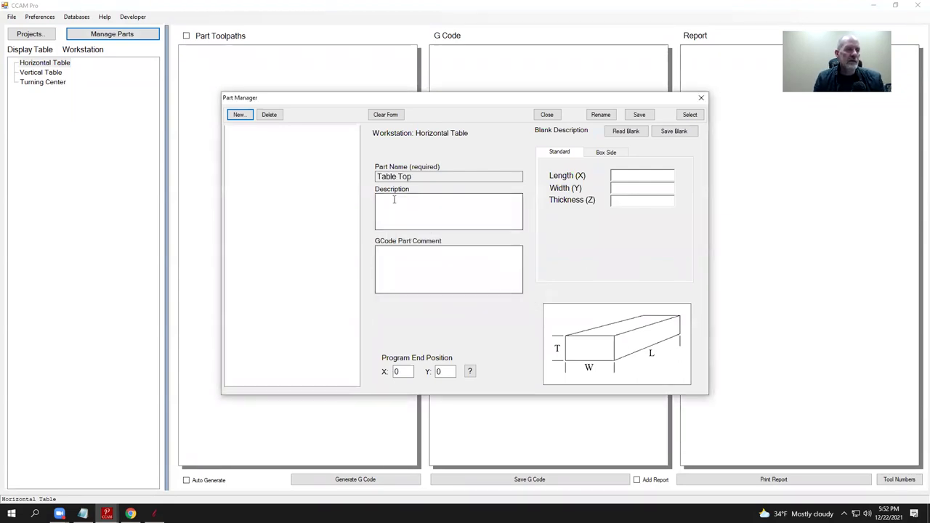
{"action": "left_click", "coordinate": [405, 258]}
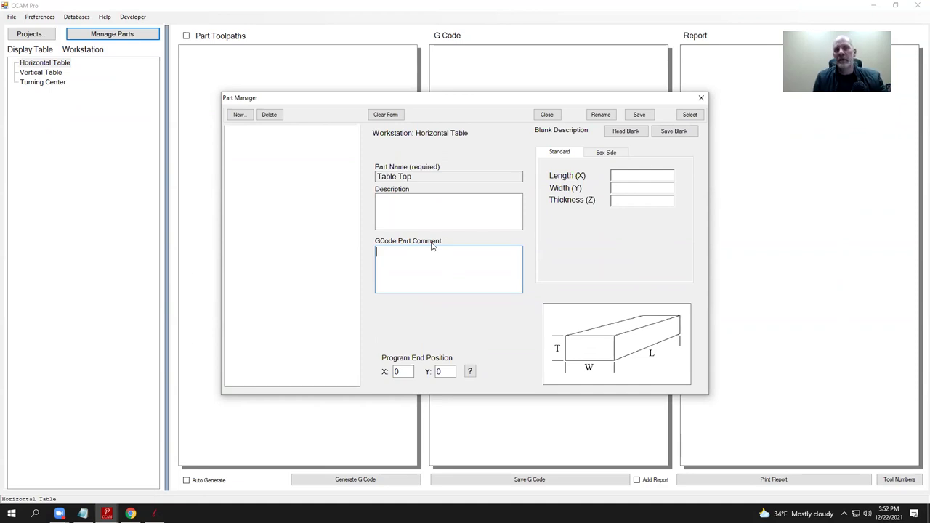
Step: Begin the blank length as 8., then return to the Aspire drawing for dimensions
{"action": "left_click", "coordinate": [632, 174]}
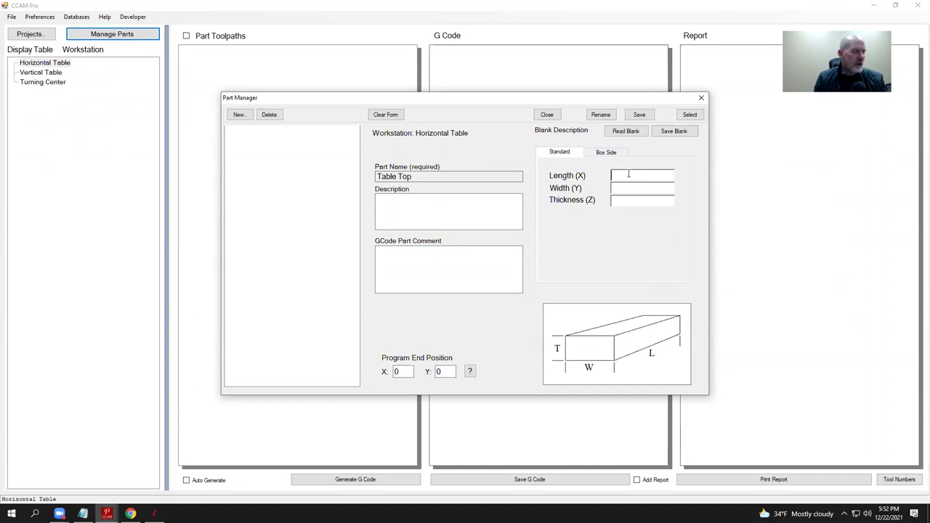
{"action": "type", "text": "8."}
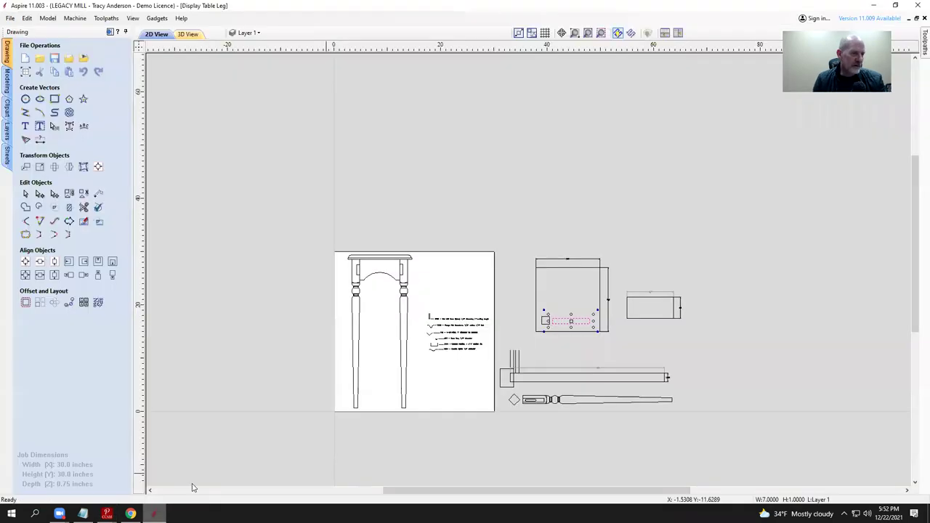
{"action": "left_click", "coordinate": [154, 513]}
Step: Read the 8.7 dimension on the Aspire drawing and enter 8.7 as the Table Top blank length
{"action": "scroll", "coordinate": [583, 330], "scroll_direction": "up", "scroll_amount": 3}
{"action": "scroll", "coordinate": [582, 410], "scroll_direction": "down", "scroll_amount": 2}
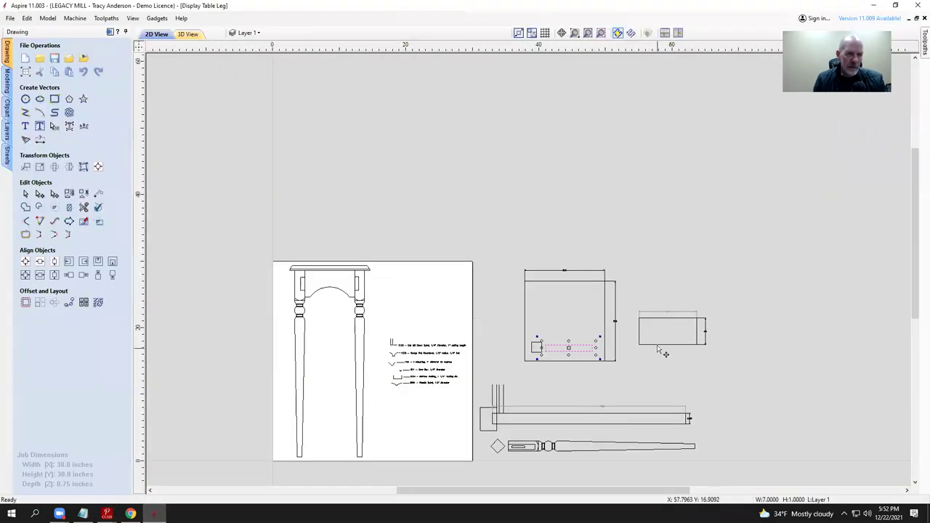
{"action": "scroll", "coordinate": [664, 353], "scroll_direction": "up", "scroll_amount": 10}
{"action": "scroll", "coordinate": [672, 295], "scroll_direction": "down", "scroll_amount": 4}
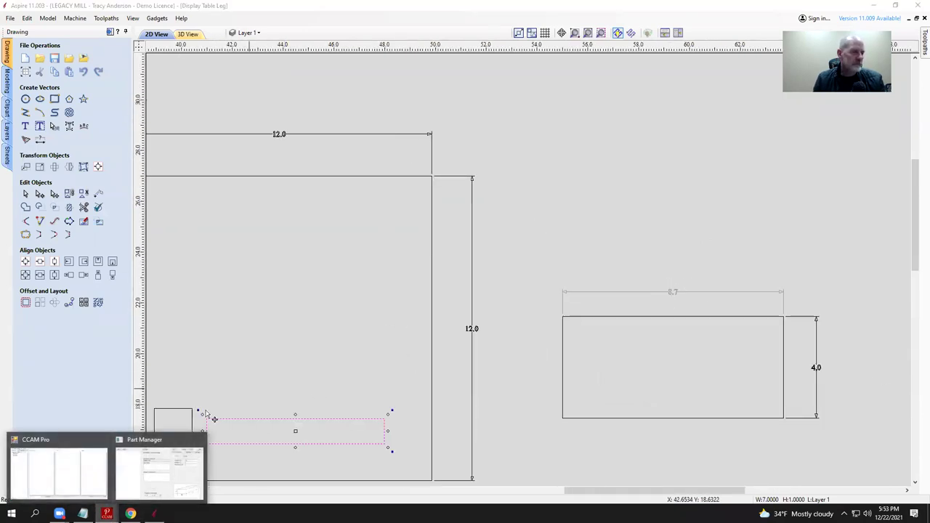
{"action": "left_click", "coordinate": [160, 469]}
{"action": "type", "text": "8.7"}
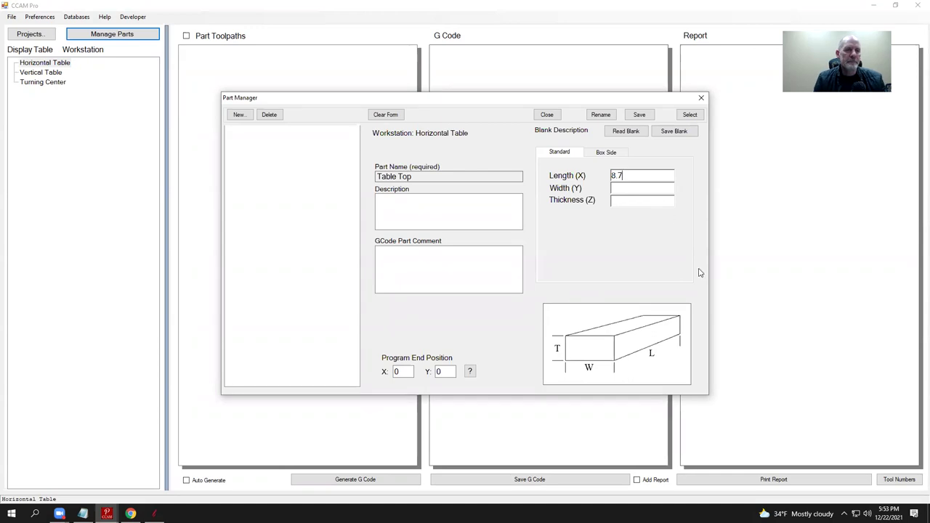
Step: Set the Table Top blank to Length 12, Width 12 and Thickness .75
{"action": "left_click_drag", "start_coordinate": [634, 175], "coordinate": [595, 177]}
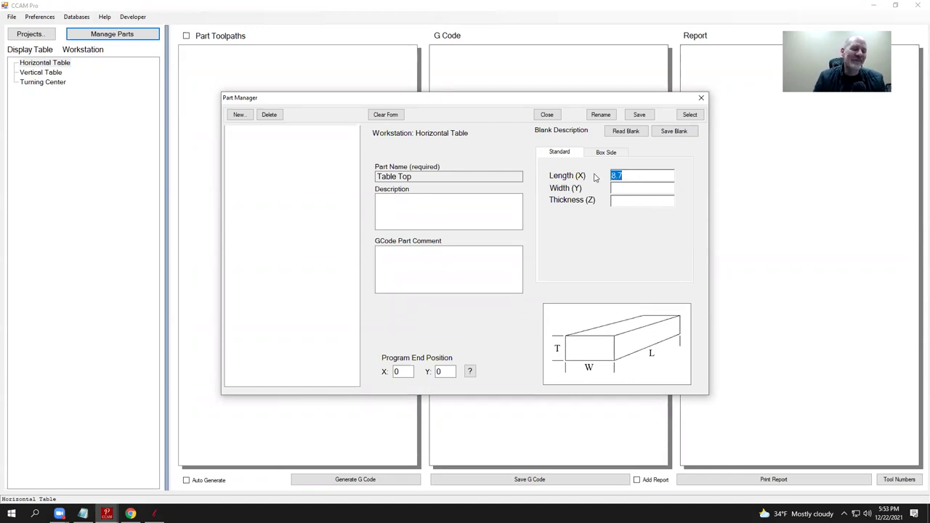
{"action": "type", "text": "12"}
{"action": "key", "text": "Tab"}
{"action": "type", "text": "12"}
{"action": "left_click", "coordinate": [625, 201]}
{"action": "type", "text": ".75"}
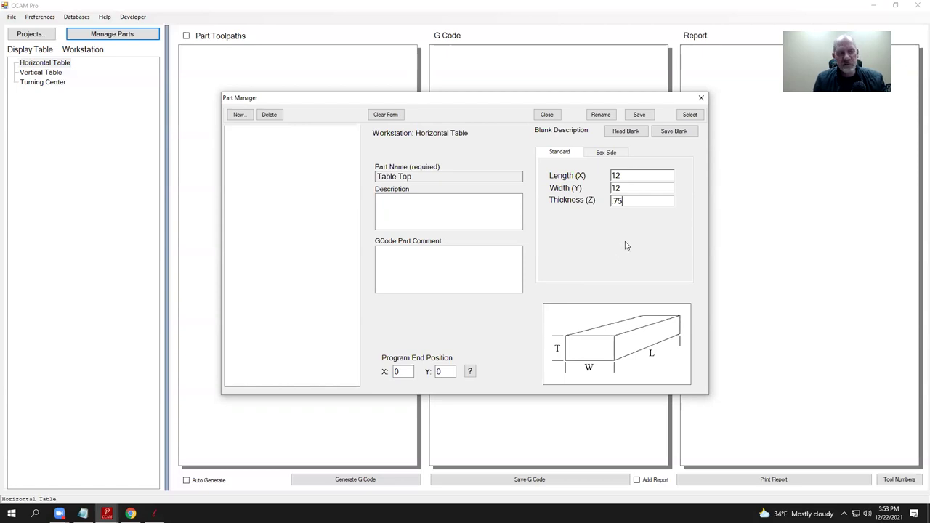
Step: Set the program end position X to 20 after checking its explanation
{"action": "key", "text": "Tab"}
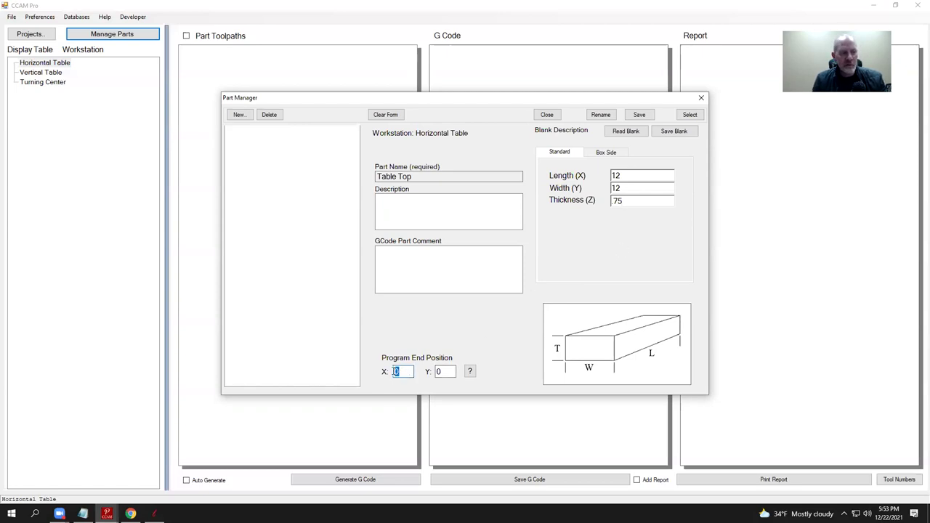
{"action": "key", "text": "Tab"}
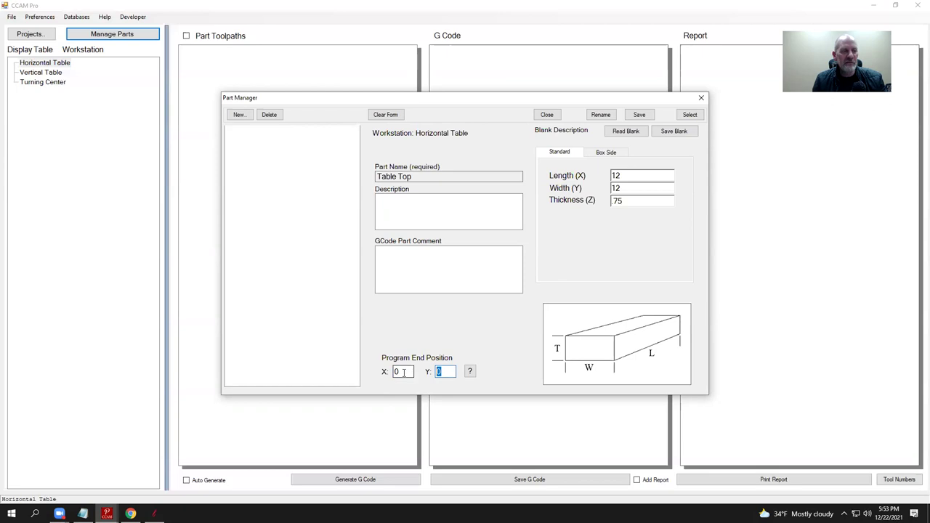
{"action": "left_click", "coordinate": [470, 372]}
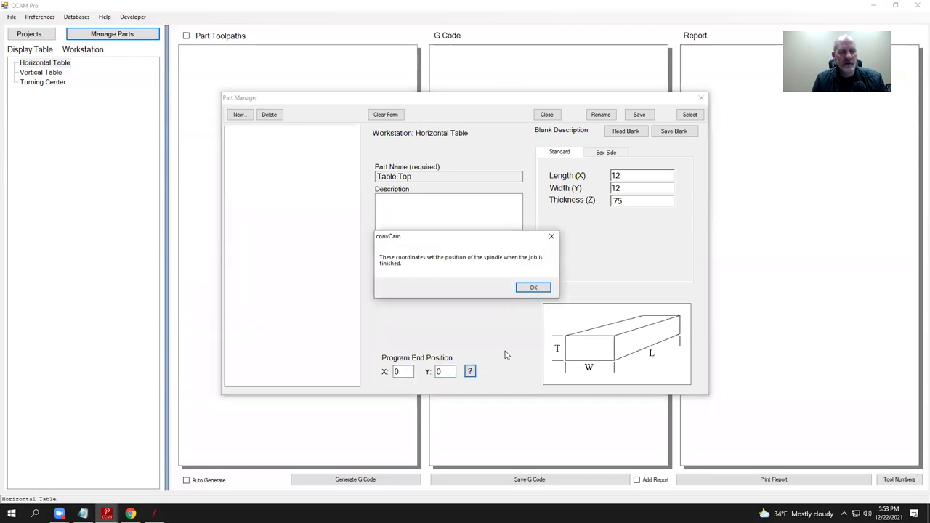
{"action": "left_click", "coordinate": [533, 288]}
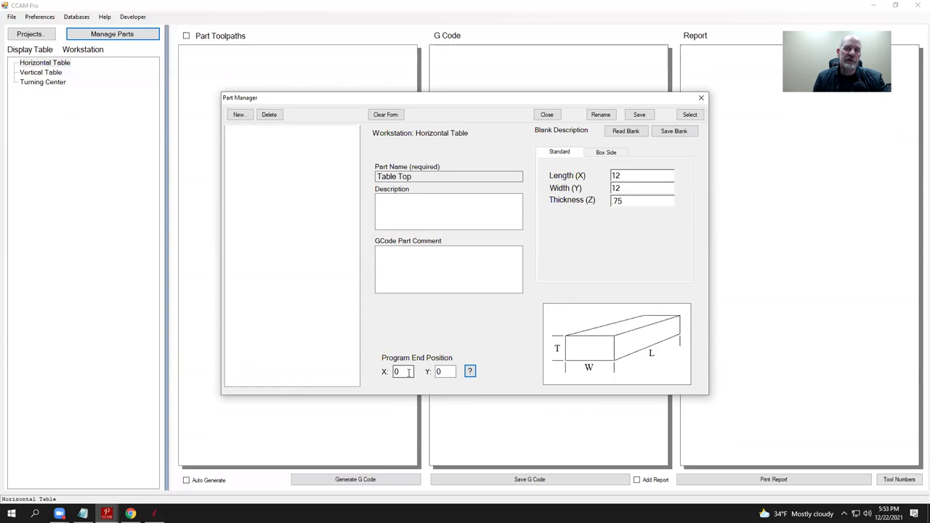
{"action": "left_click_drag", "start_coordinate": [409, 372], "coordinate": [386, 372]}
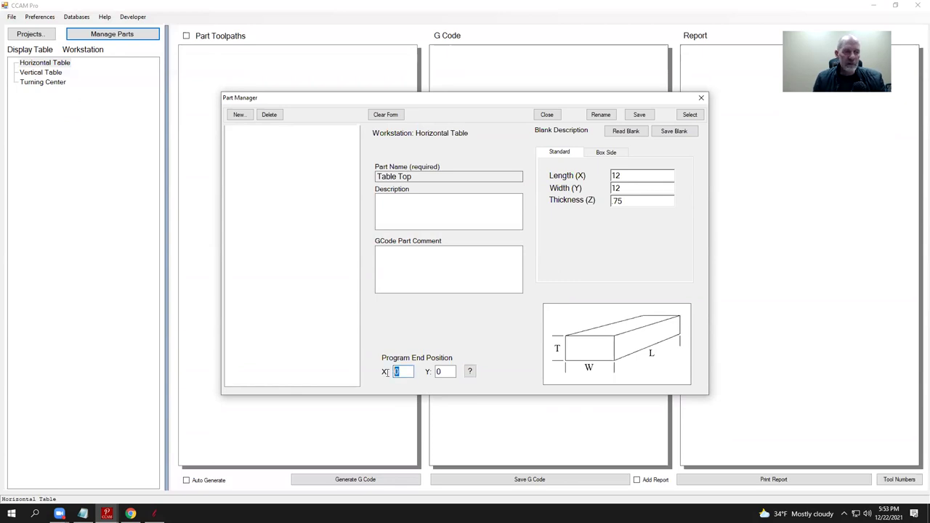
{"action": "type", "text": "20"}
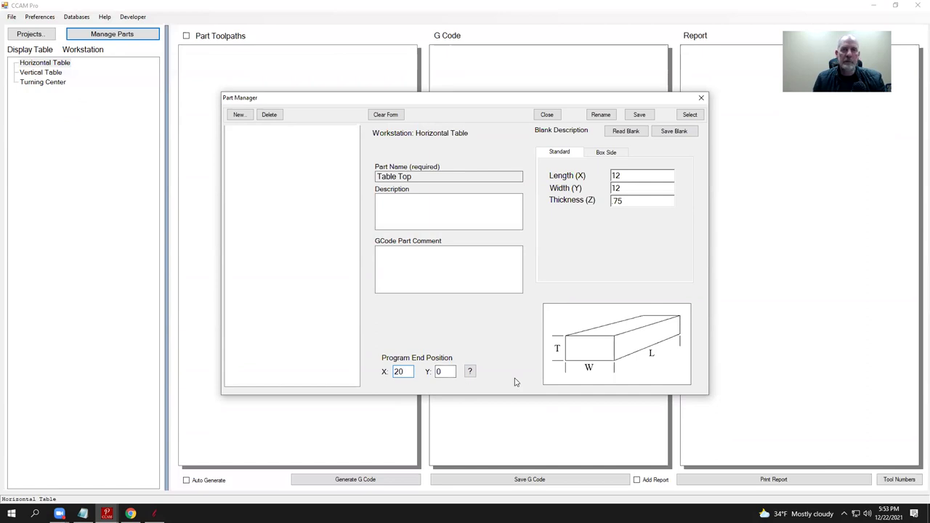
{"action": "key", "text": "Tab"}
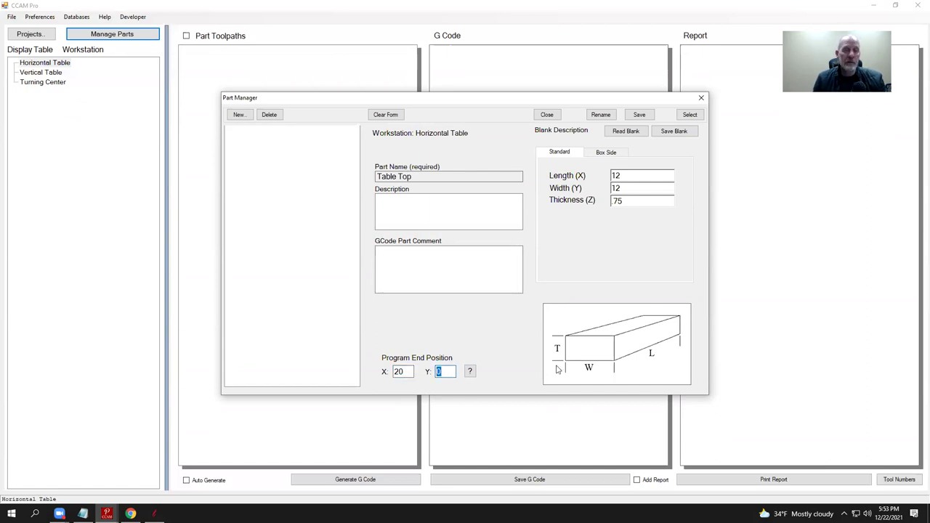
{"action": "left_click_drag", "start_coordinate": [414, 372], "coordinate": [381, 373]}
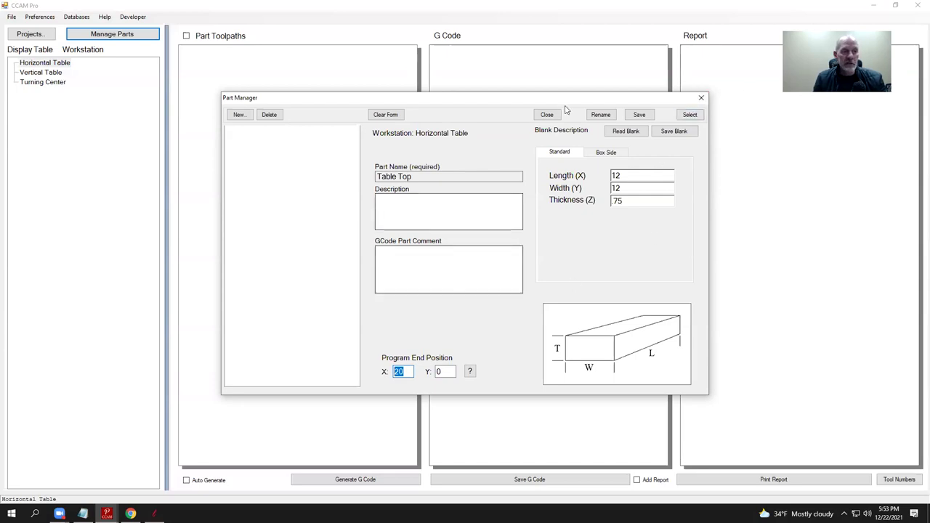
Step: Accept the Table Top part and select the Vertical Table workstation in the tree
{"action": "left_click", "coordinate": [691, 117]}
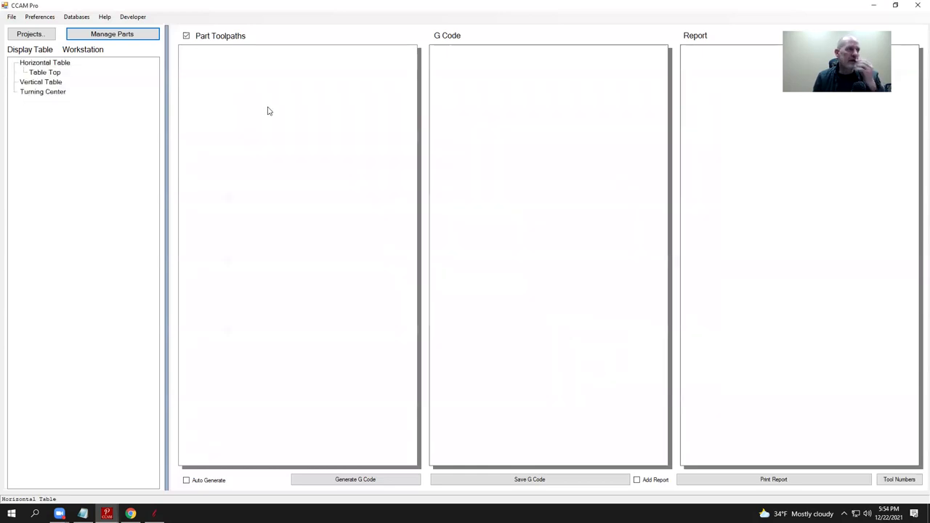
{"action": "left_click", "coordinate": [54, 75]}
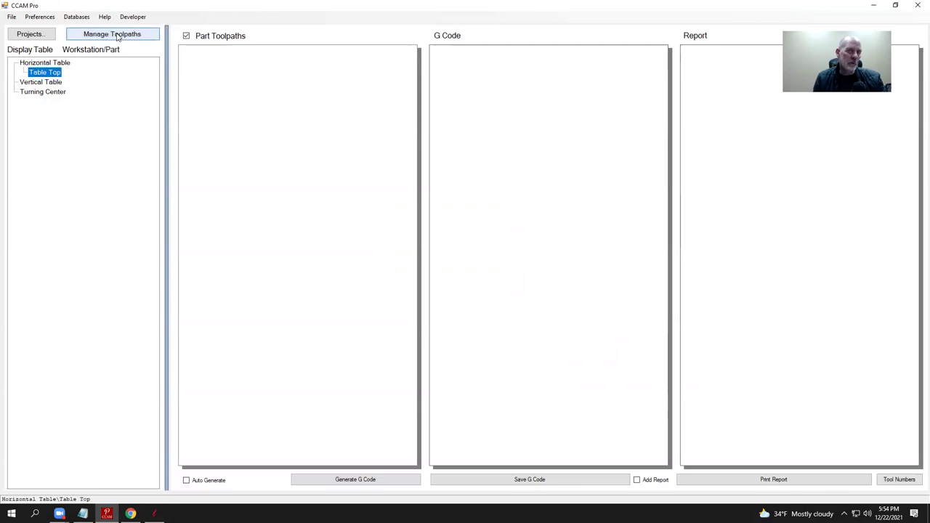
{"action": "left_click", "coordinate": [45, 82]}
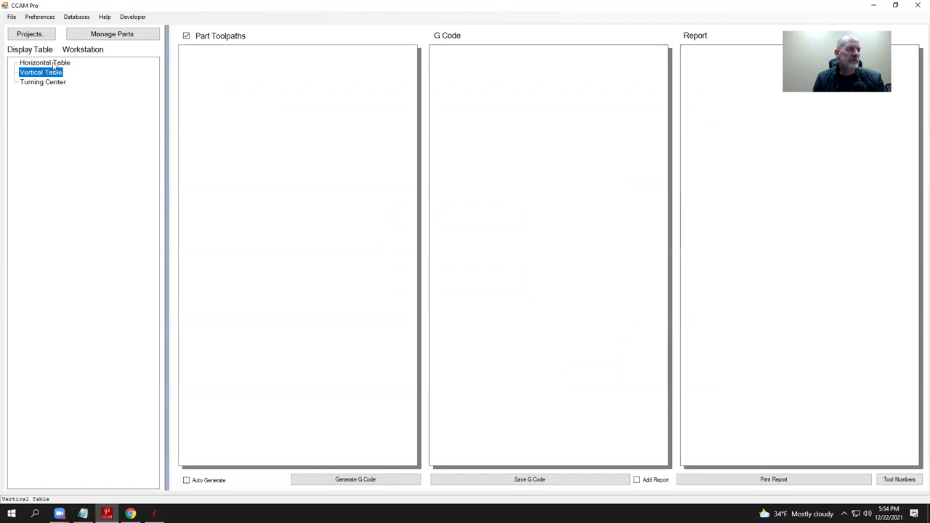
{"action": "left_click", "coordinate": [54, 65]}
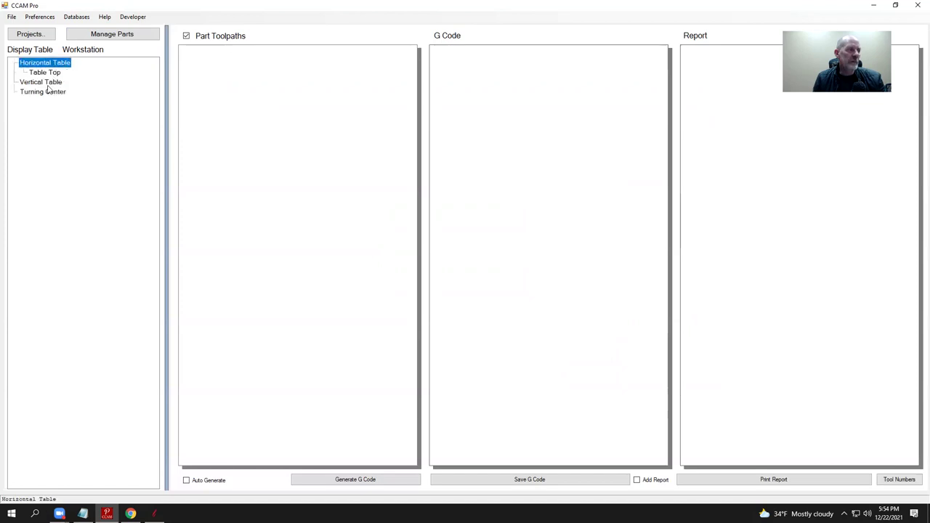
{"action": "left_click", "coordinate": [49, 83]}
Step: Create a Vertical Table part named 'Table Rails' with blank 8.7 × 4 × .75
{"action": "left_click", "coordinate": [113, 36]}
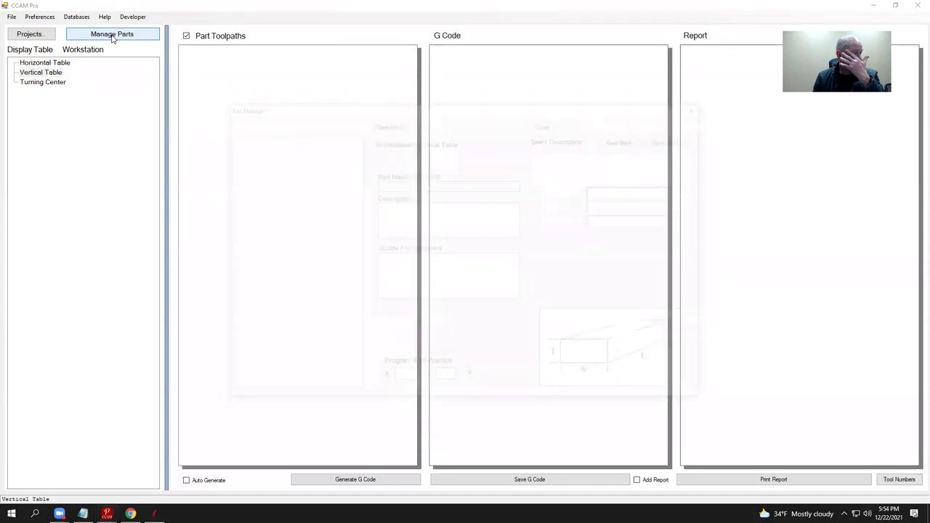
{"action": "left_click", "coordinate": [239, 122]}
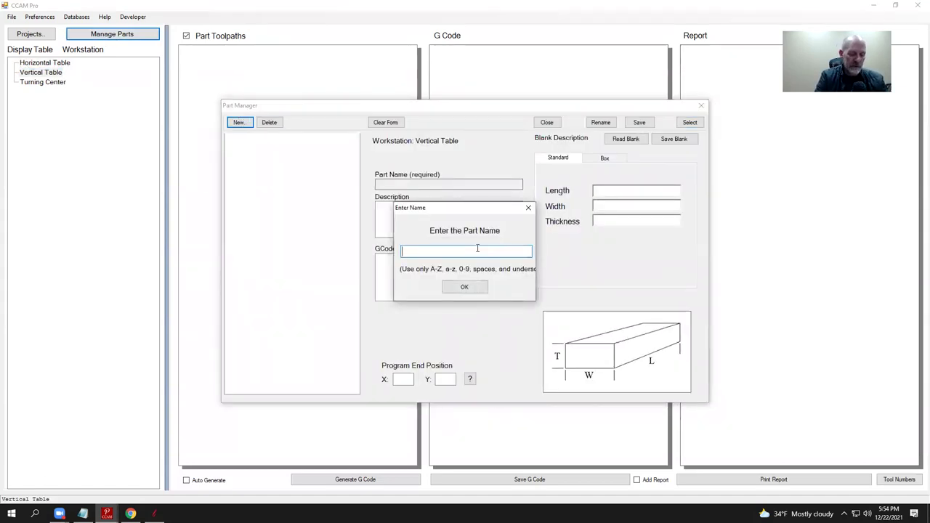
{"action": "type", "text": "Table Rails"}
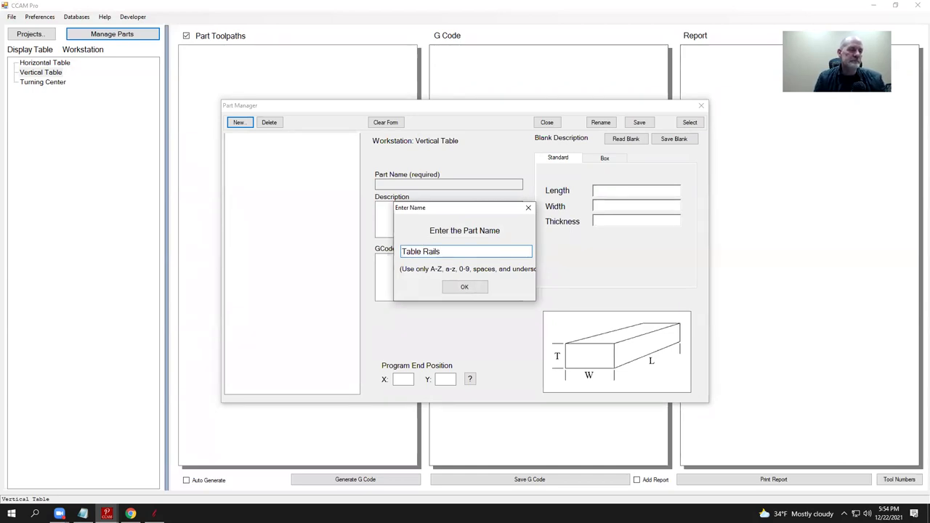
{"action": "left_click", "coordinate": [465, 288]}
{"action": "left_click", "coordinate": [614, 190]}
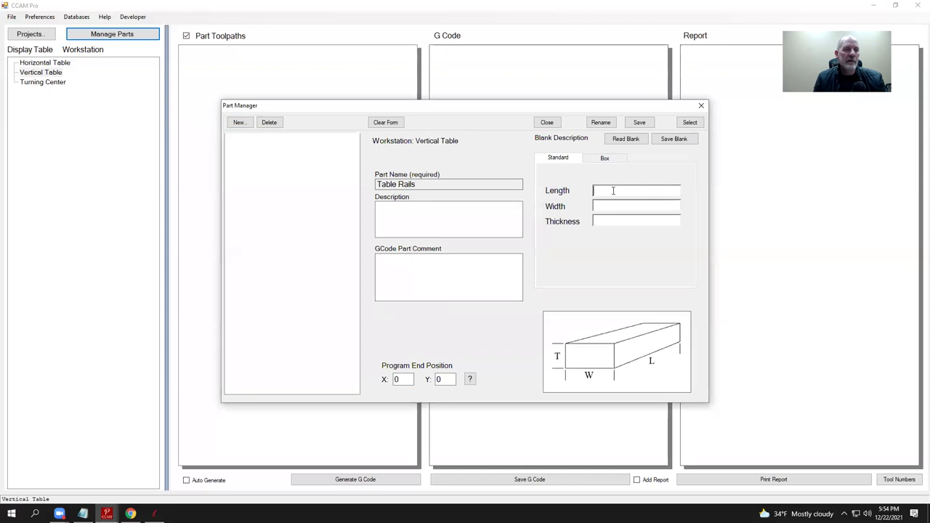
{"action": "type", "text": "8.7"}
{"action": "type", "text": "4"}
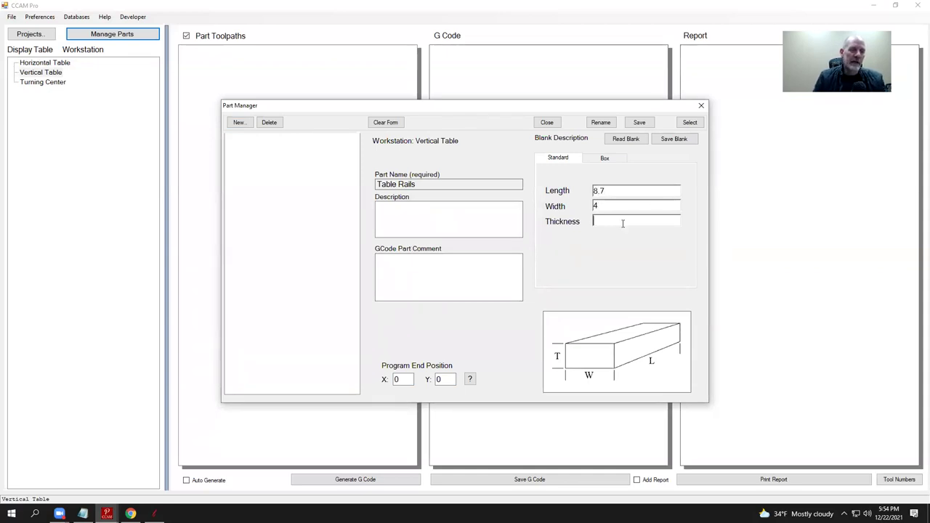
{"action": "type", "text": ".75"}
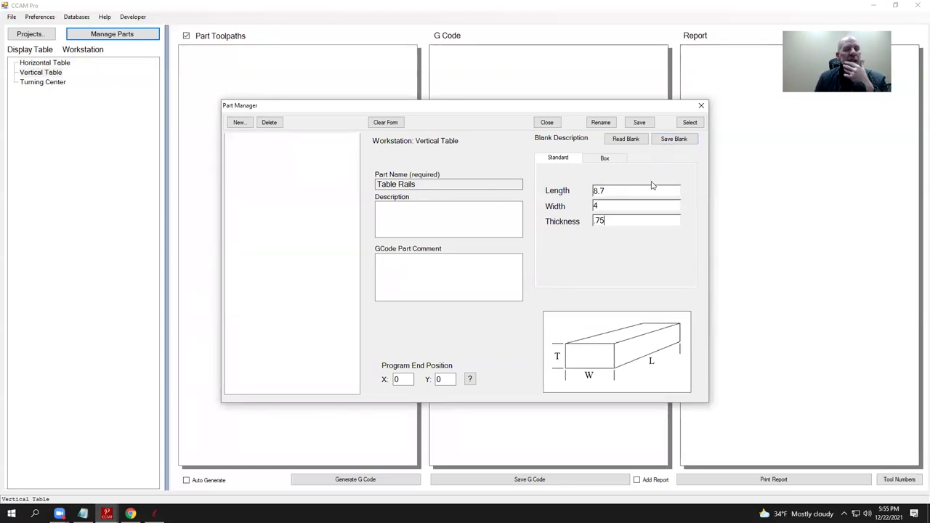
Step: Save the Table Rails blank as 'Display Table Rails' and confirm the part
{"action": "left_click", "coordinate": [676, 141]}
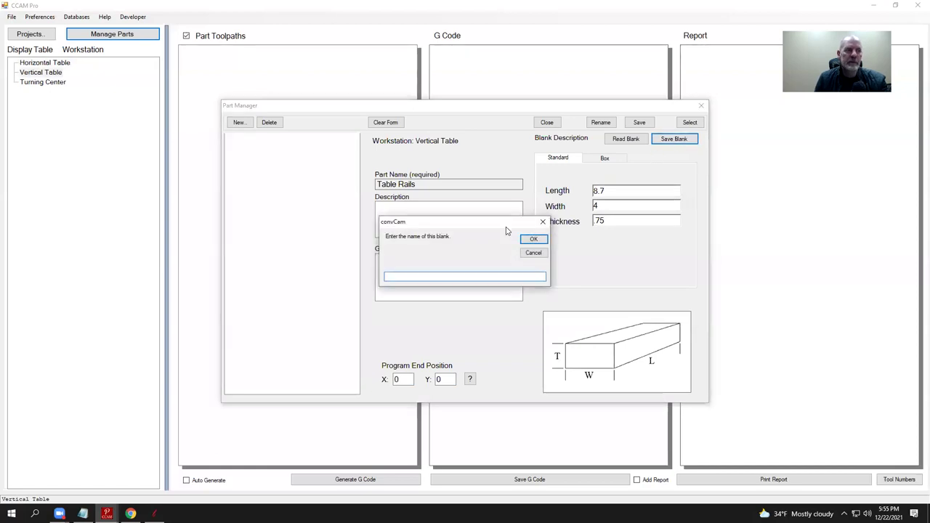
{"action": "type", "text": "Tab"}
{"action": "key", "text": "BackSpace"}
{"action": "key", "text": "BackSpace"}
{"action": "key", "text": "BackSpace"}
{"action": "key", "text": "BackSpace"}
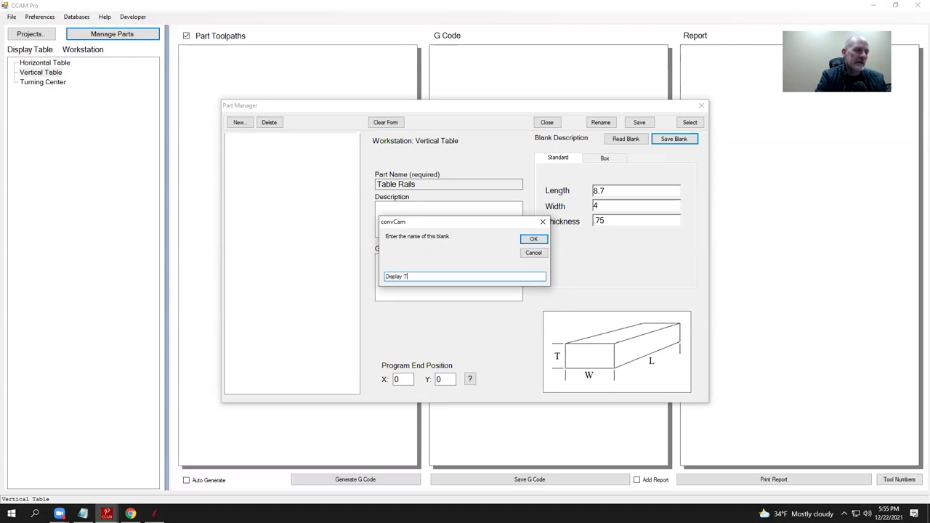
{"action": "type", "text": "Display Table Rails"}
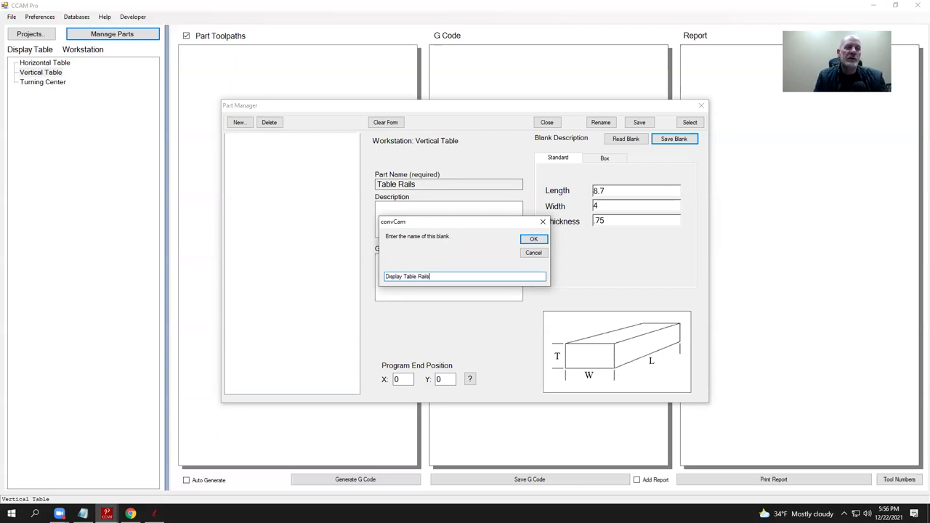
{"action": "left_click", "coordinate": [531, 242]}
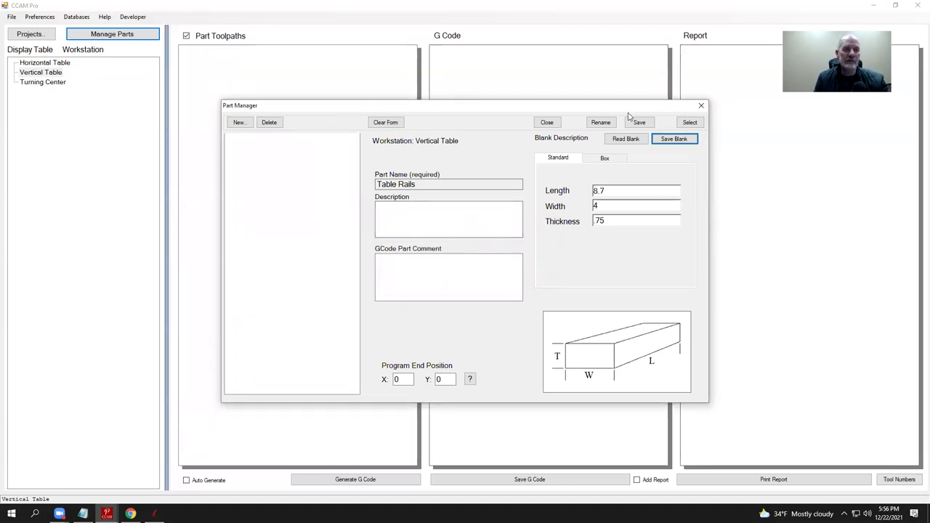
{"action": "left_click", "coordinate": [692, 124]}
Step: Create a new Horizontal Table part named 'Display Table Rails'
{"action": "left_click", "coordinate": [46, 63]}
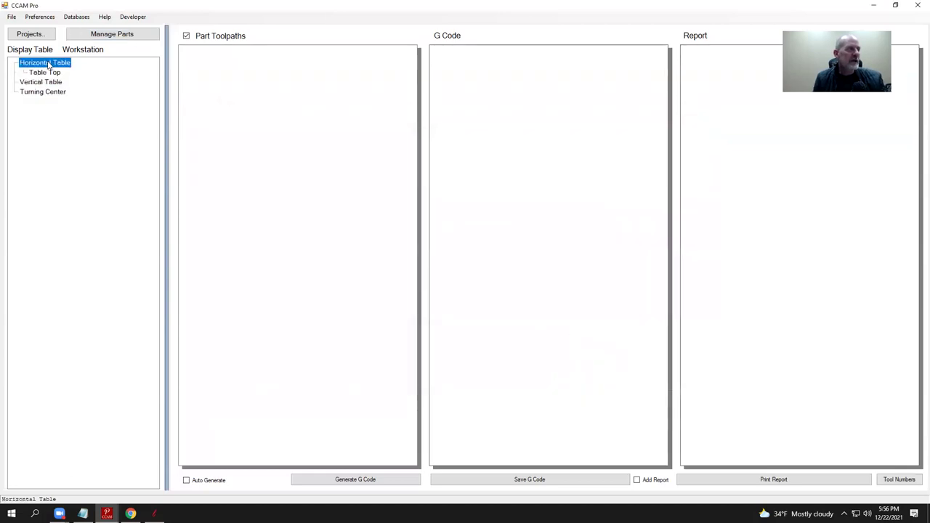
{"action": "left_click", "coordinate": [126, 35]}
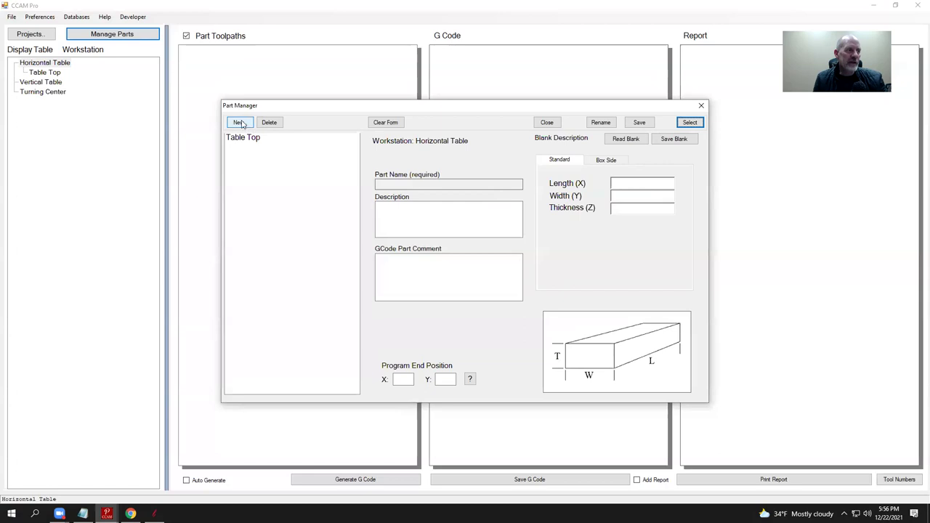
{"action": "left_click", "coordinate": [242, 123]}
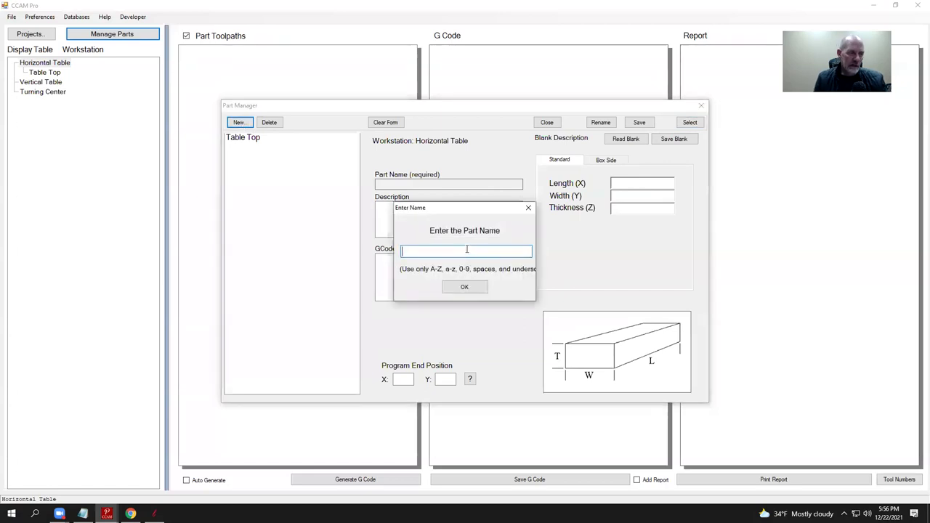
{"action": "type", "text": "display"}
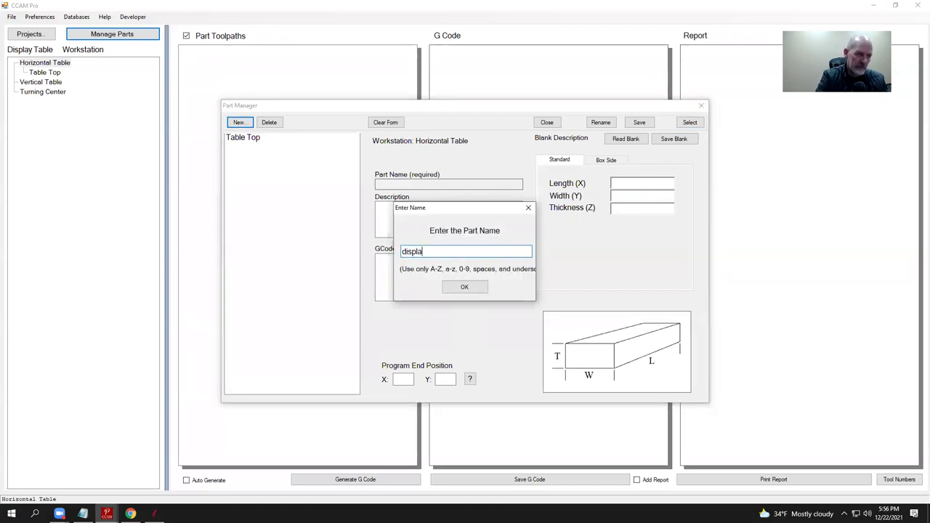
{"action": "key", "text": "BackSpace"}
{"action": "key", "text": "BackSpace"}
{"action": "key", "text": "BackSpace"}
{"action": "key", "text": "BackSpace"}
{"action": "key", "text": "BackSpace"}
{"action": "key", "text": "BackSpace"}
{"action": "key", "text": "BackSpace"}
{"action": "type", "text": "Display Table"}
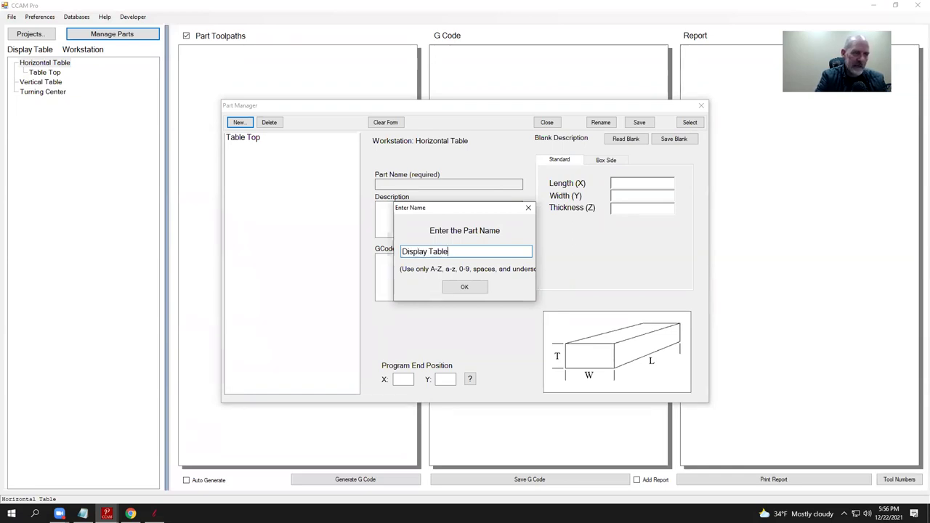
{"action": "type", "text": " Rails"}
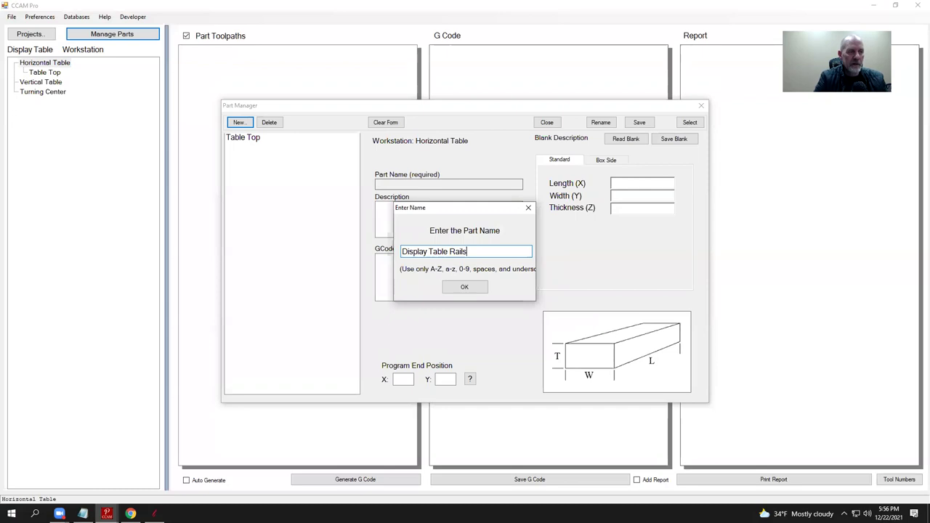
{"action": "left_click", "coordinate": [465, 287]}
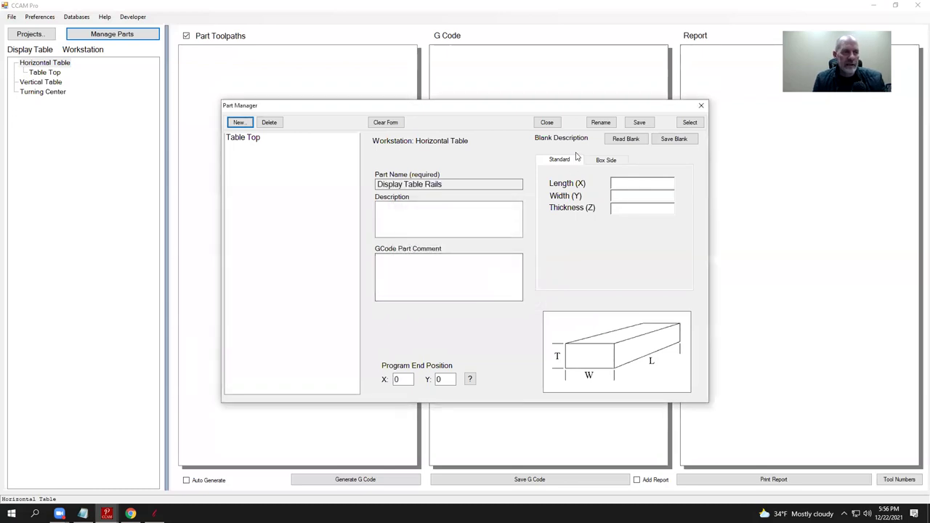
Step: Load the saved 'Display Table Rails' blank into the part and save it
{"action": "left_click", "coordinate": [626, 138]}
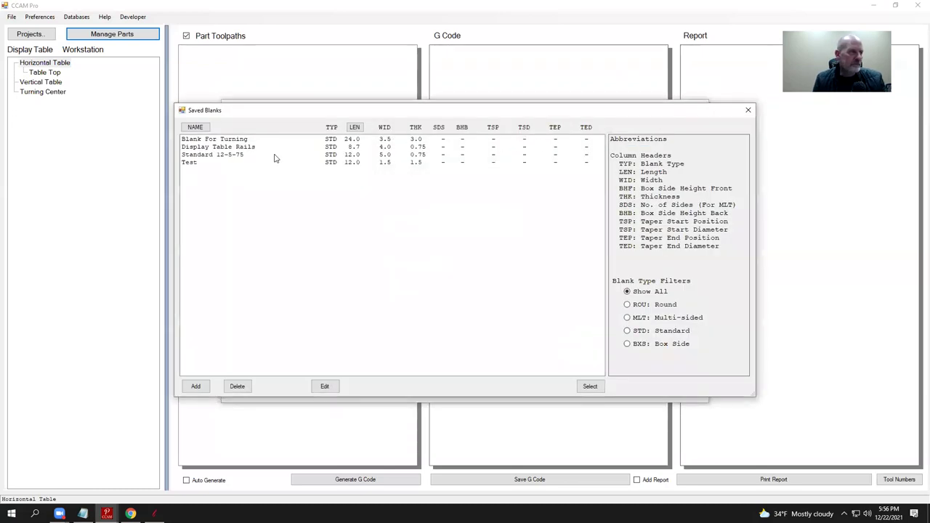
{"action": "left_click", "coordinate": [231, 148]}
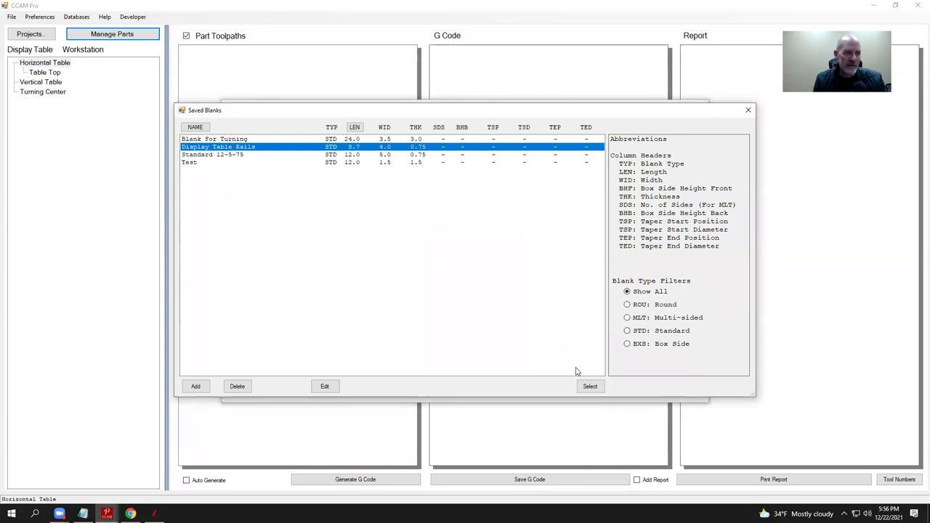
{"action": "left_click", "coordinate": [590, 386]}
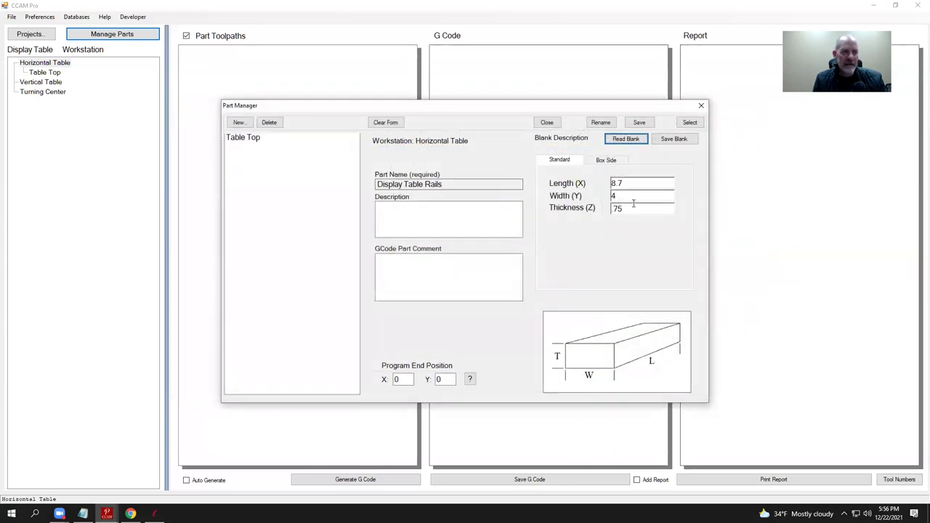
{"action": "left_click", "coordinate": [691, 123]}
Step: Browse the tree parts and select Table Rails under the Vertical Table workstation
{"action": "left_click", "coordinate": [56, 64]}
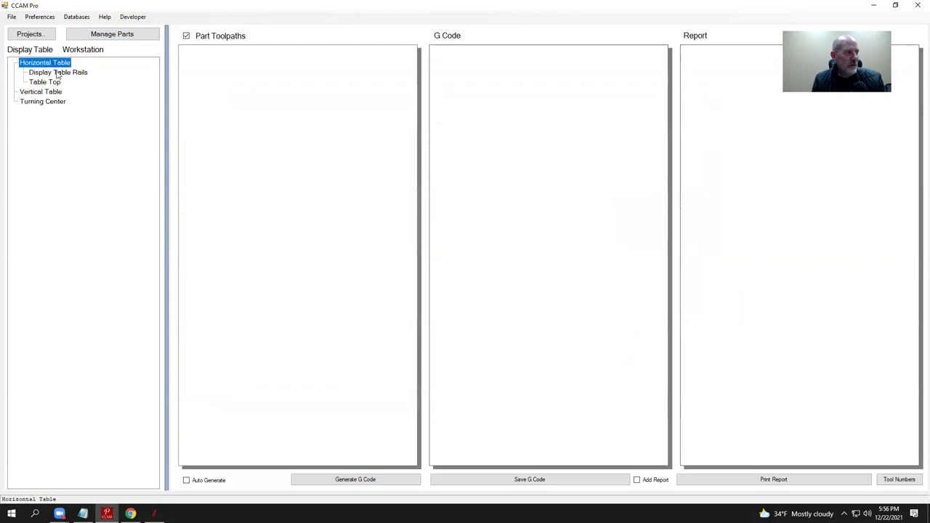
{"action": "left_click", "coordinate": [56, 73]}
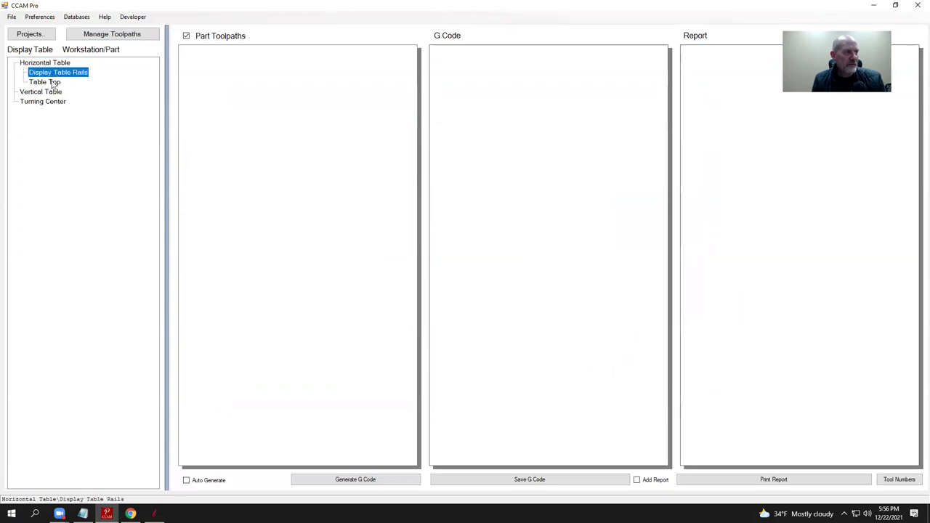
{"action": "left_click", "coordinate": [56, 82]}
{"action": "left_click", "coordinate": [62, 74]}
{"action": "left_click", "coordinate": [57, 92]}
{"action": "left_click", "coordinate": [54, 84]}
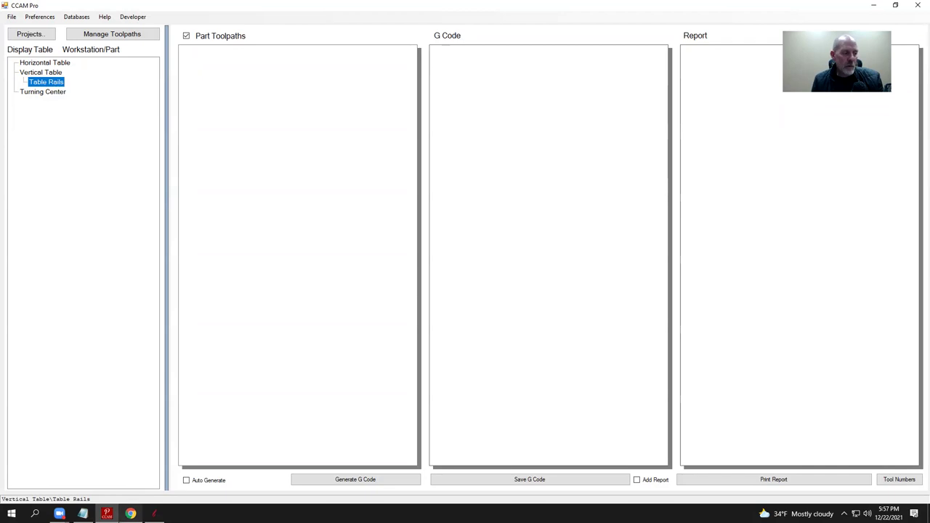
{"action": "left_click", "coordinate": [130, 514]}
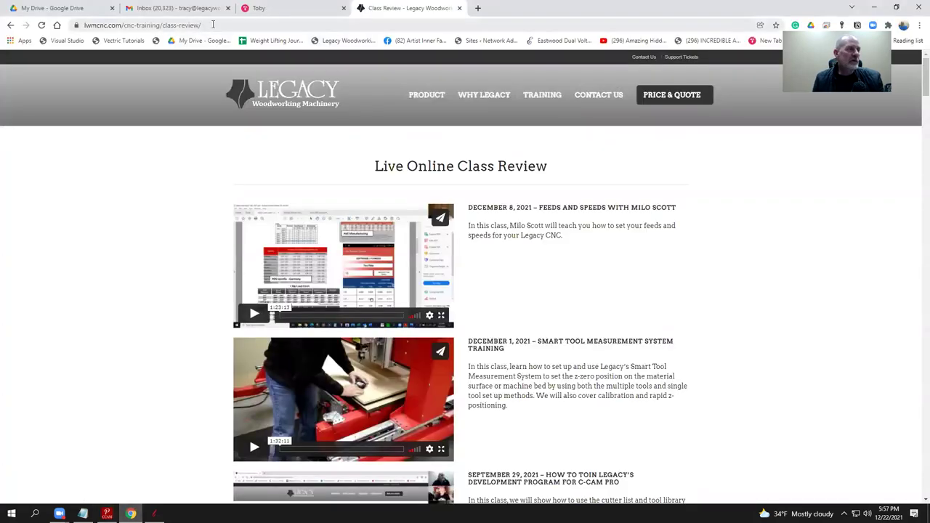
{"action": "left_click", "coordinate": [210, 25]}
{"action": "type", "text": "cca"}
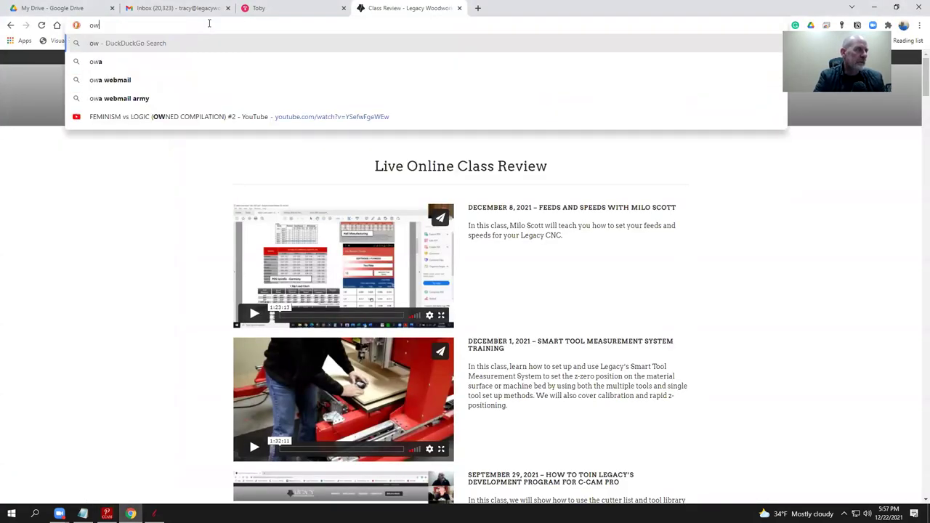
{"action": "key", "text": "BackSpace"}
{"action": "key", "text": "BackSpace"}
{"action": "key", "text": "BackSpace"}
{"action": "type", "text": "lwmcnc."}
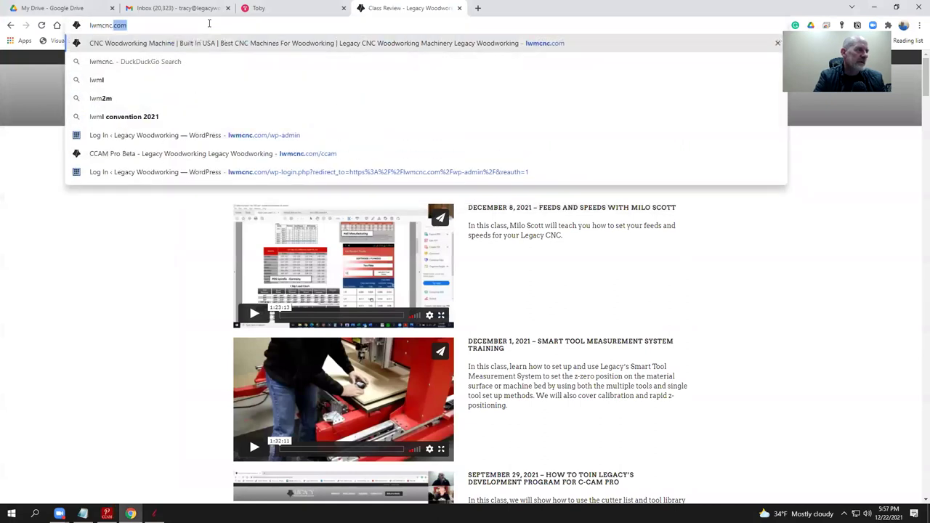
{"action": "type", "text": "com/ccam"}
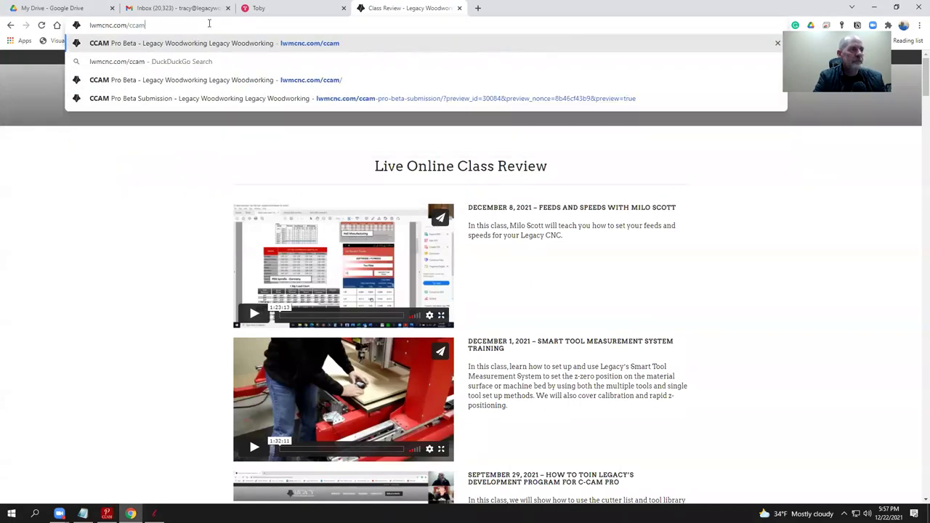
{"action": "key", "text": "Return"}
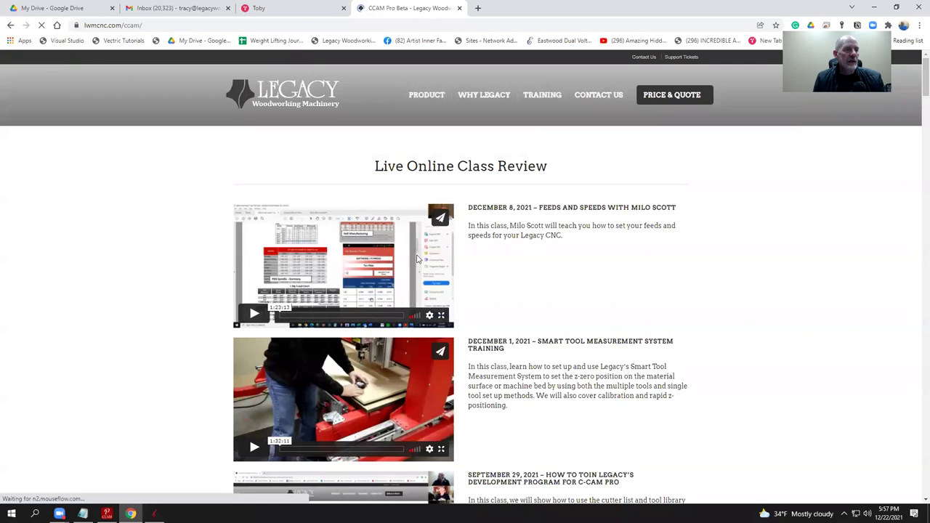
{"action": "scroll", "coordinate": [351, 269], "scroll_direction": "down", "scroll_amount": 2}
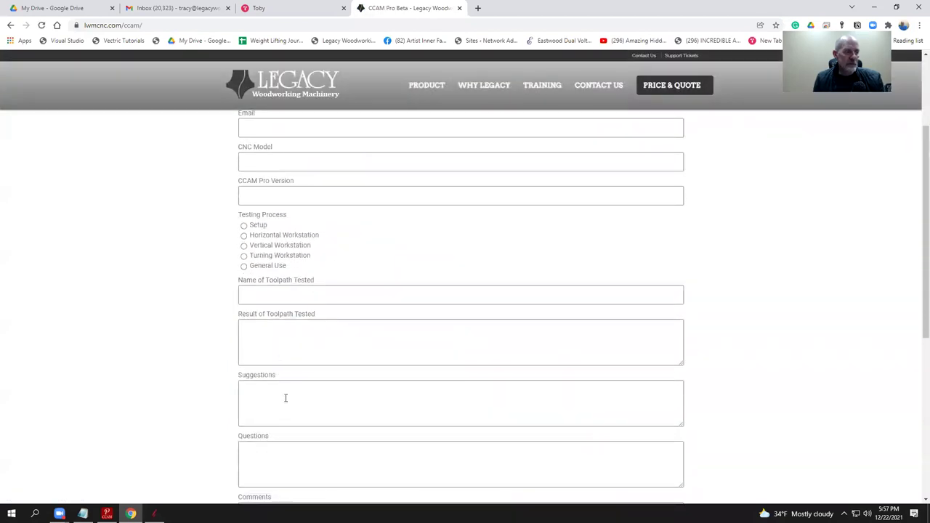
{"action": "left_click", "coordinate": [277, 446]}
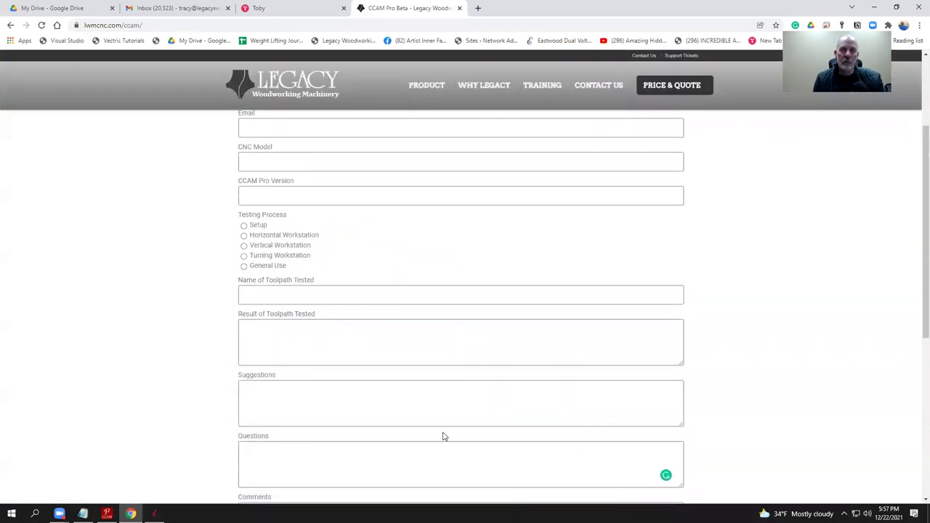
{"action": "scroll", "coordinate": [469, 404], "scroll_direction": "down", "scroll_amount": 3}
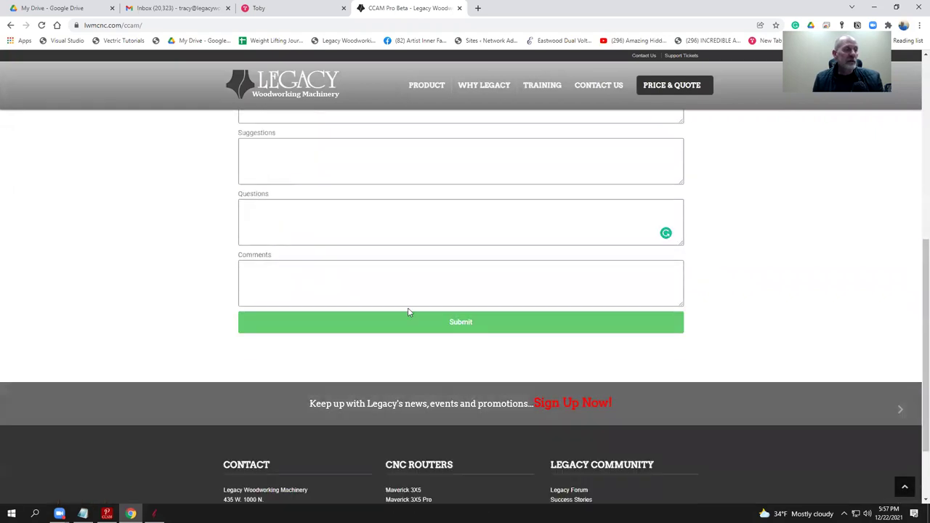
{"action": "scroll", "coordinate": [409, 312], "scroll_direction": "up", "scroll_amount": 2}
{"action": "left_click", "coordinate": [269, 302]}
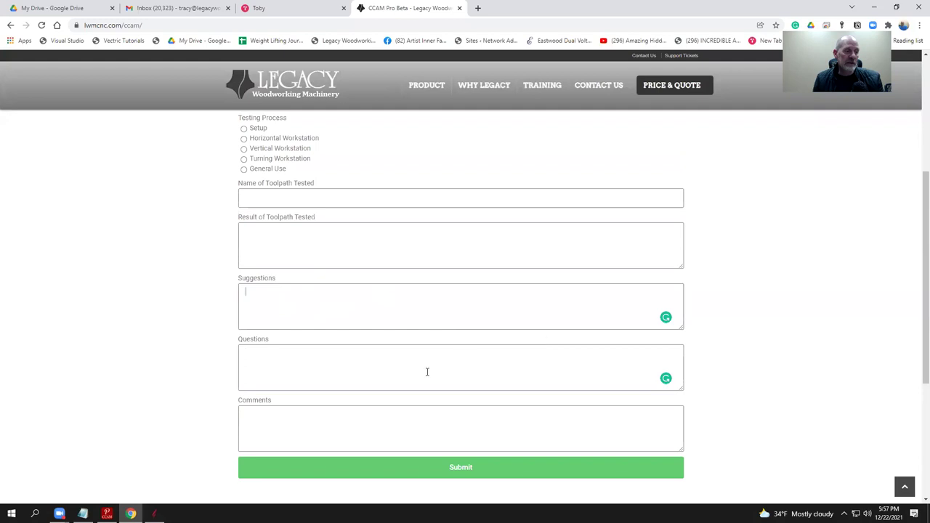
{"action": "scroll", "coordinate": [432, 257], "scroll_direction": "up", "scroll_amount": 3}
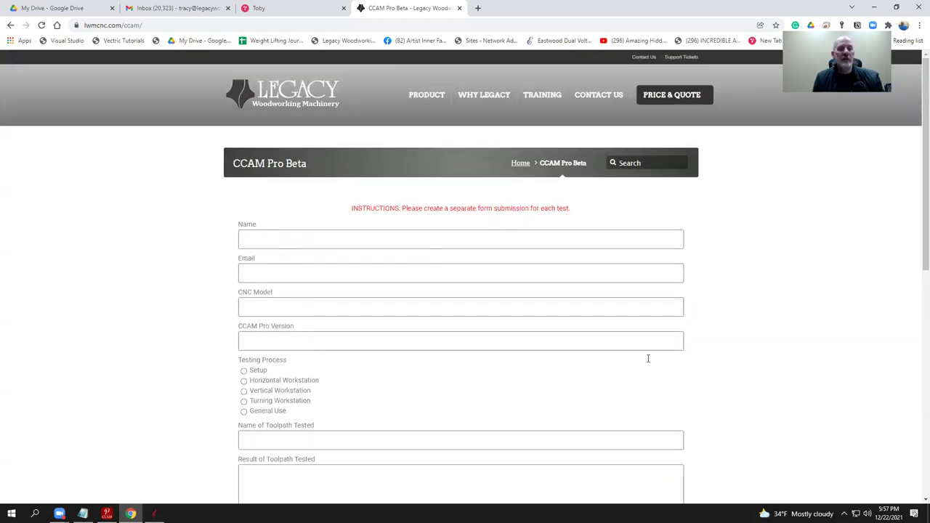
{"action": "scroll", "coordinate": [632, 338], "scroll_direction": "down", "scroll_amount": 3}
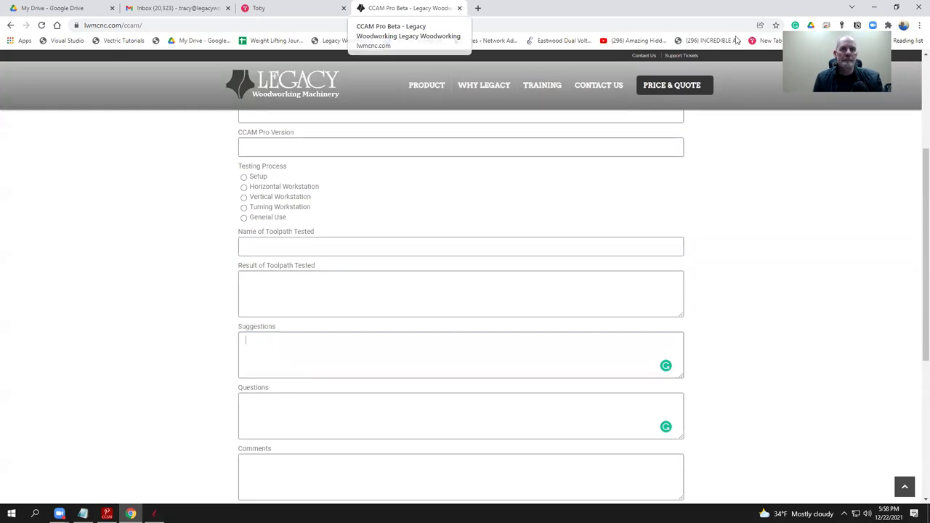
{"action": "left_click", "coordinate": [875, 7]}
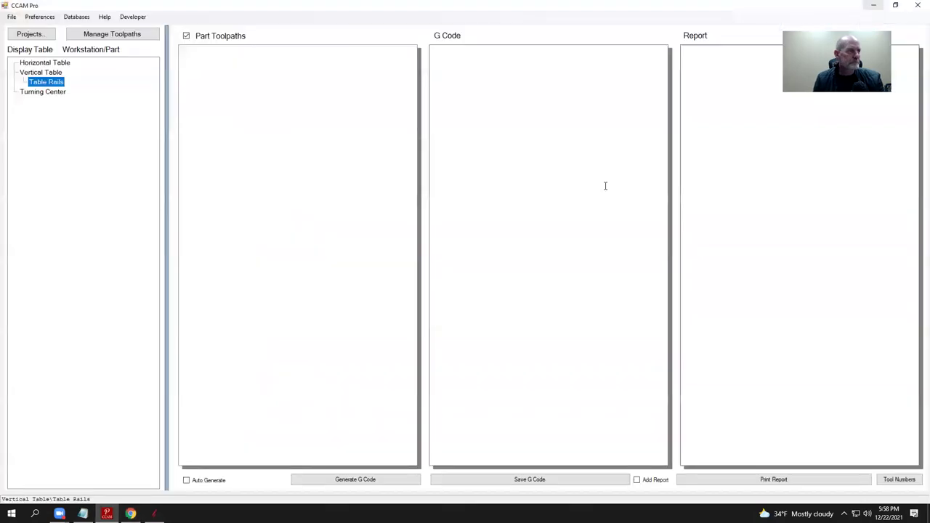
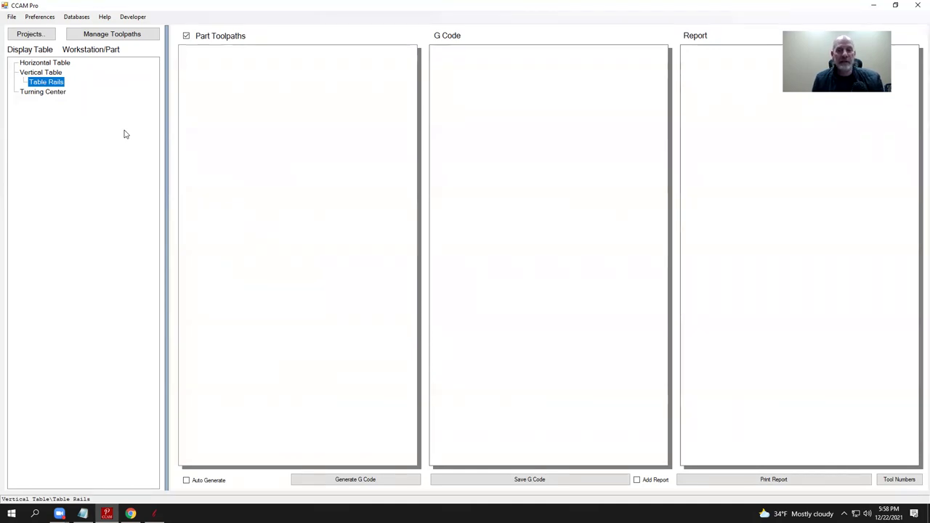
Step: Select the Turning Center workstation and open its Part Manager
{"action": "left_click", "coordinate": [51, 94]}
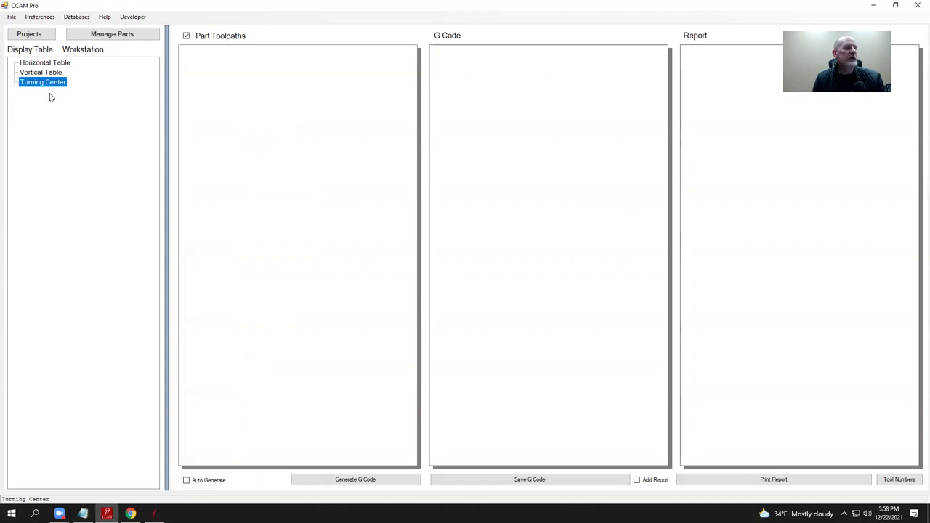
{"action": "left_click", "coordinate": [112, 37]}
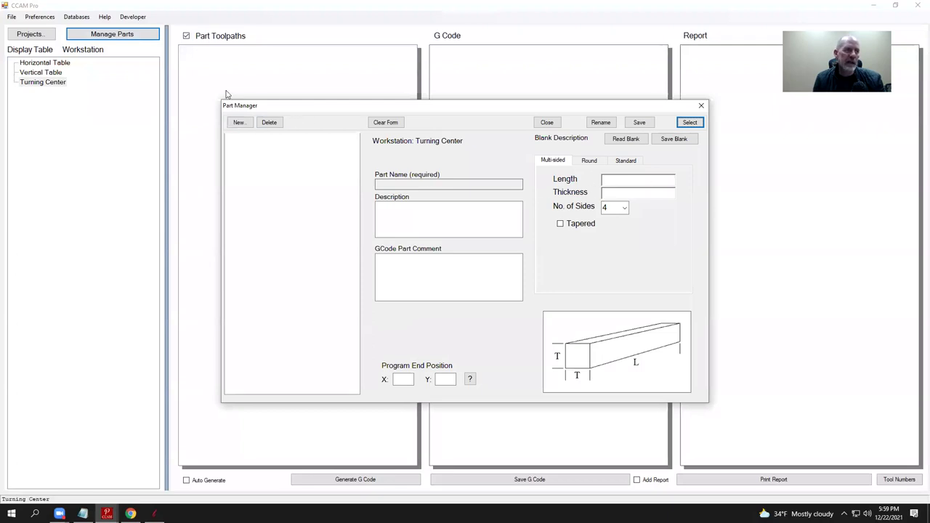
Step: Add a new part named 'Display Table Legs', correcting the typo in the name
{"action": "left_click", "coordinate": [238, 122]}
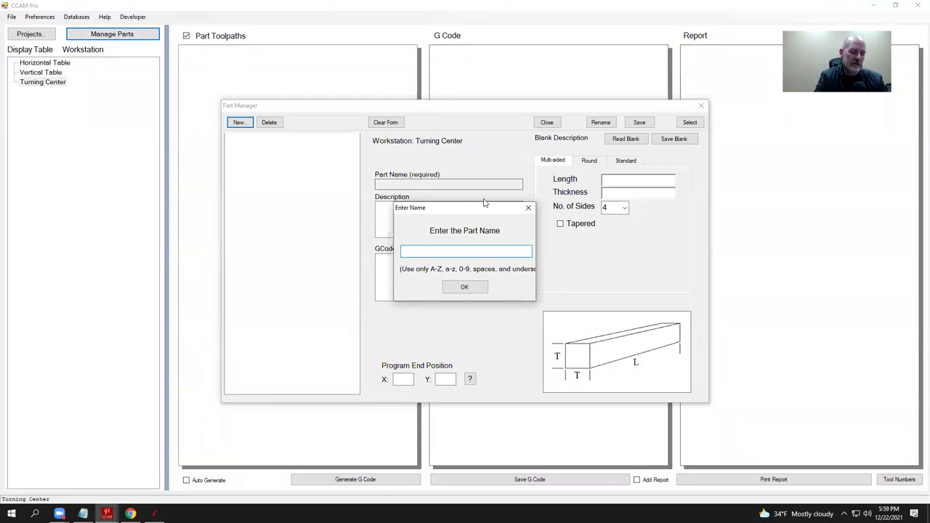
{"action": "type", "text": "D"}
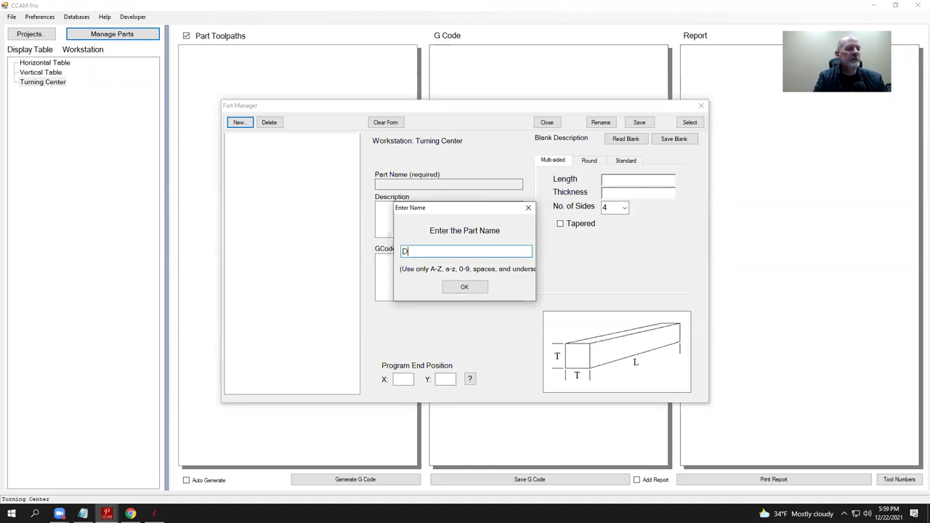
{"action": "type", "text": "isplay Tablke"}
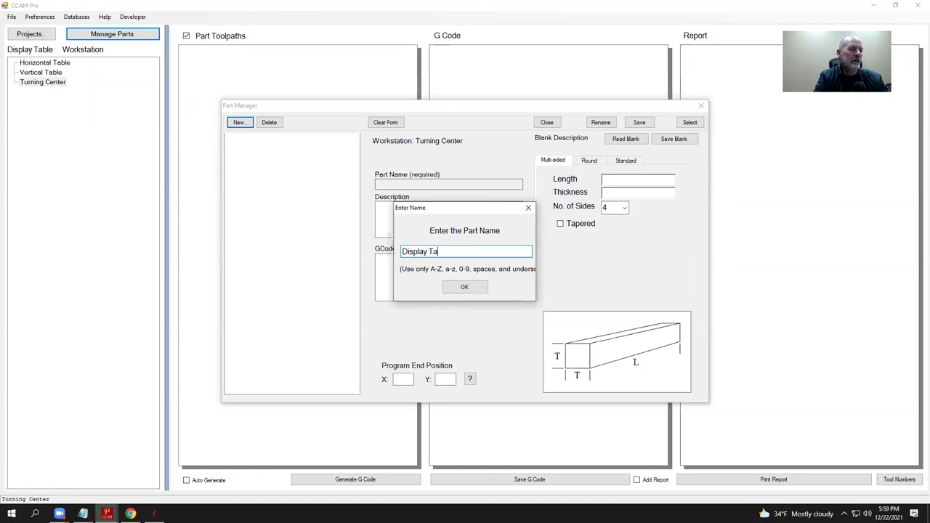
{"action": "key", "text": "BackSpace"}
{"action": "key", "text": "BackSpace"}
{"action": "type", "text": "e Legs"}
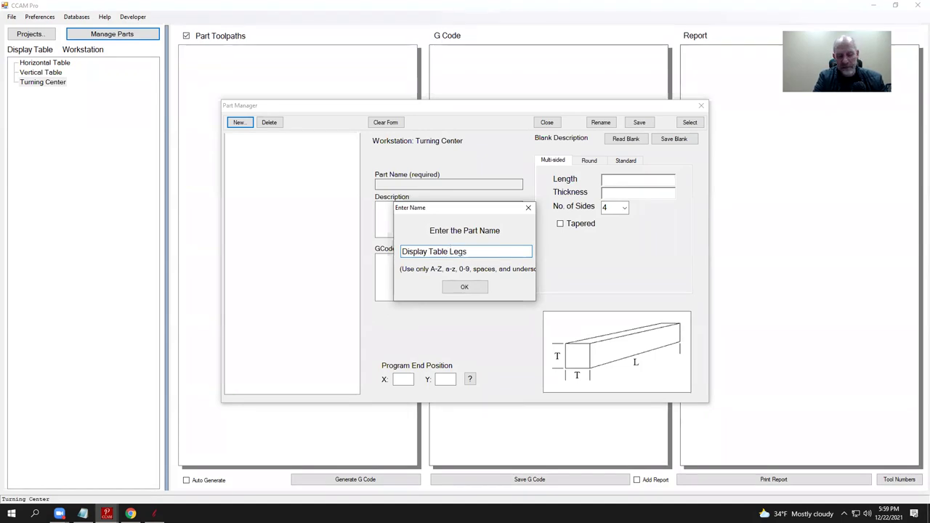
{"action": "key", "text": "Return"}
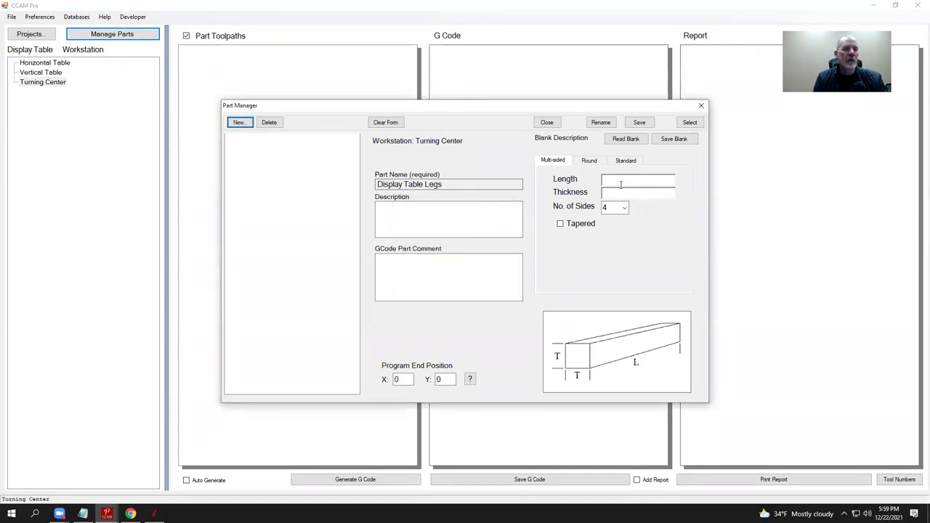
{"action": "left_click", "coordinate": [621, 184]}
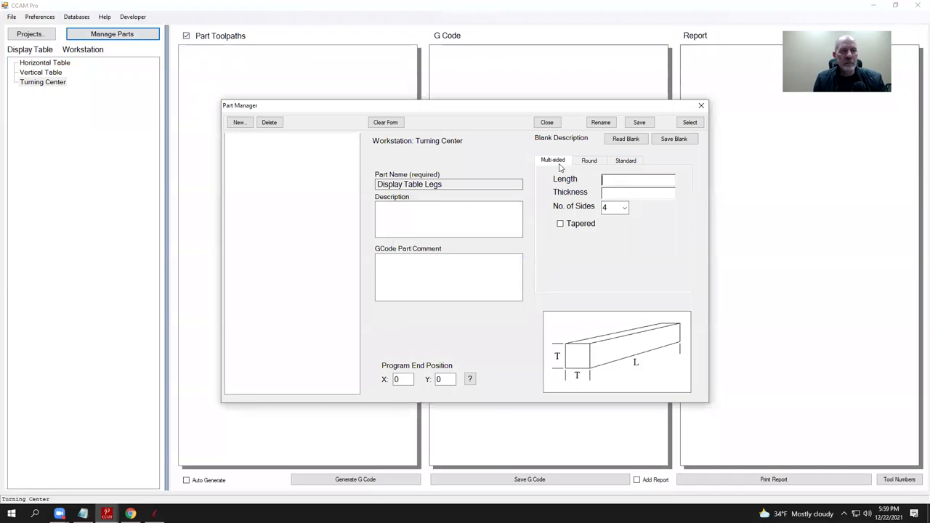
{"action": "left_click", "coordinate": [589, 161]}
{"action": "left_click", "coordinate": [624, 161]}
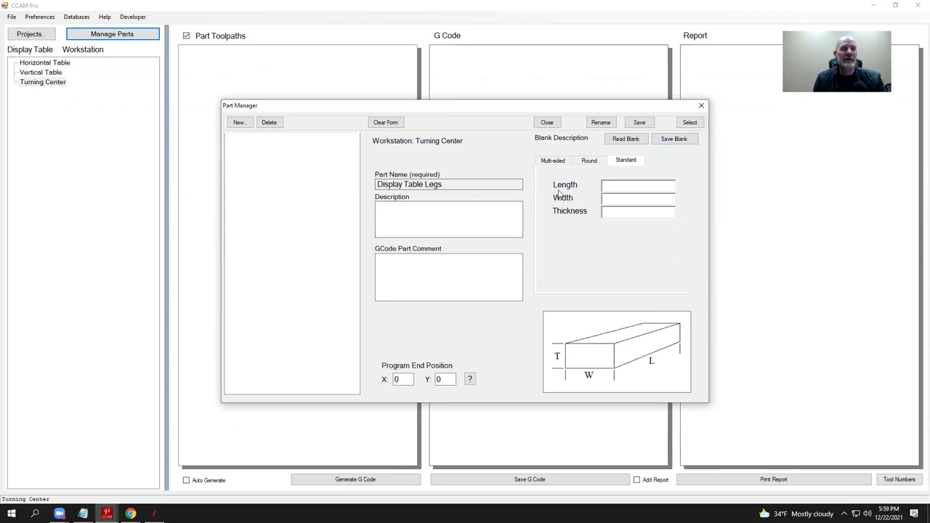
{"action": "left_click", "coordinate": [554, 160]}
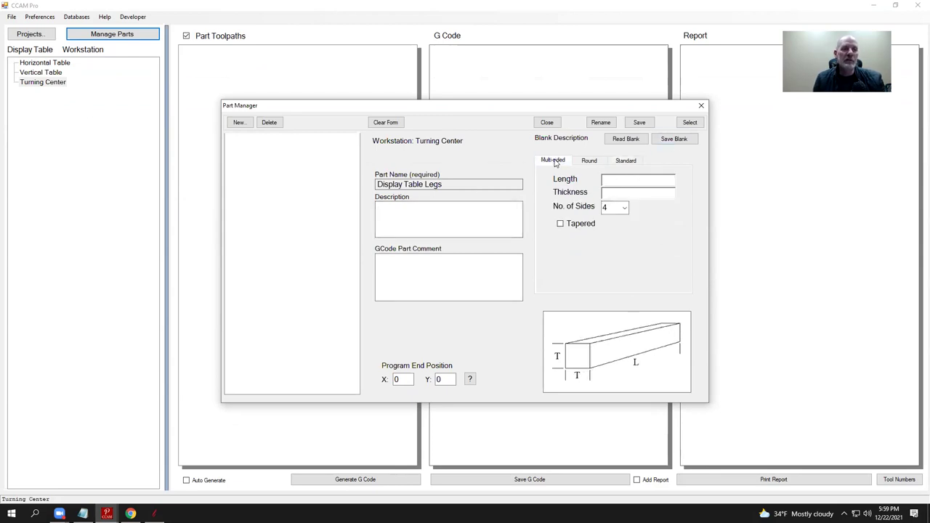
{"action": "left_click", "coordinate": [626, 209]}
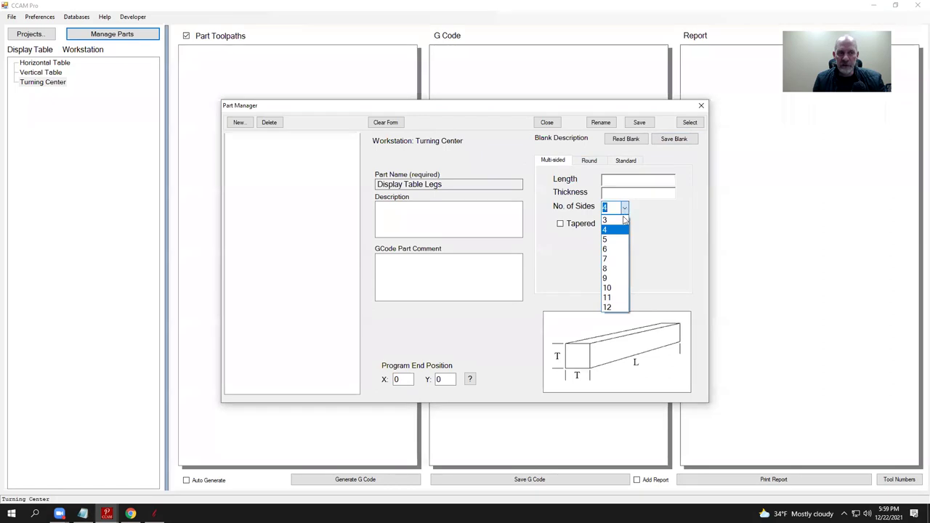
{"action": "left_click", "coordinate": [609, 269]}
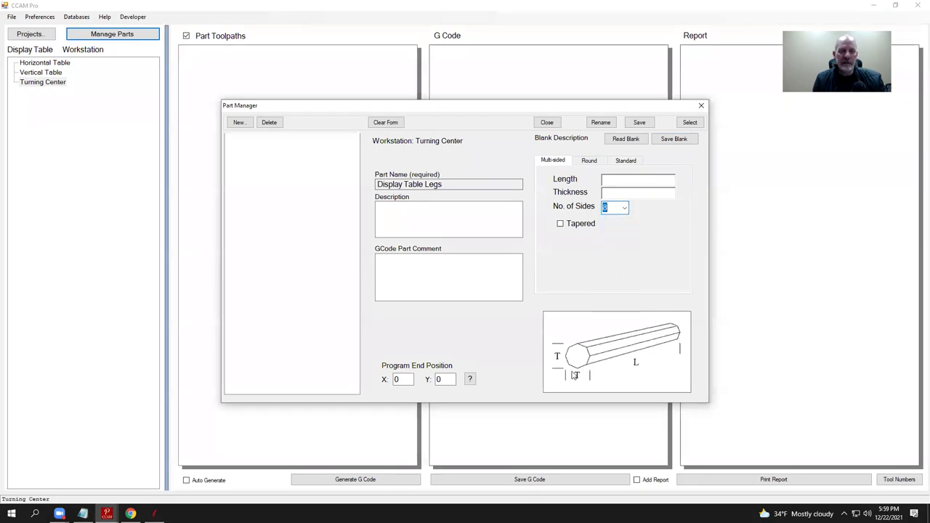
{"action": "left_click", "coordinate": [623, 208]}
{"action": "left_click", "coordinate": [612, 231]}
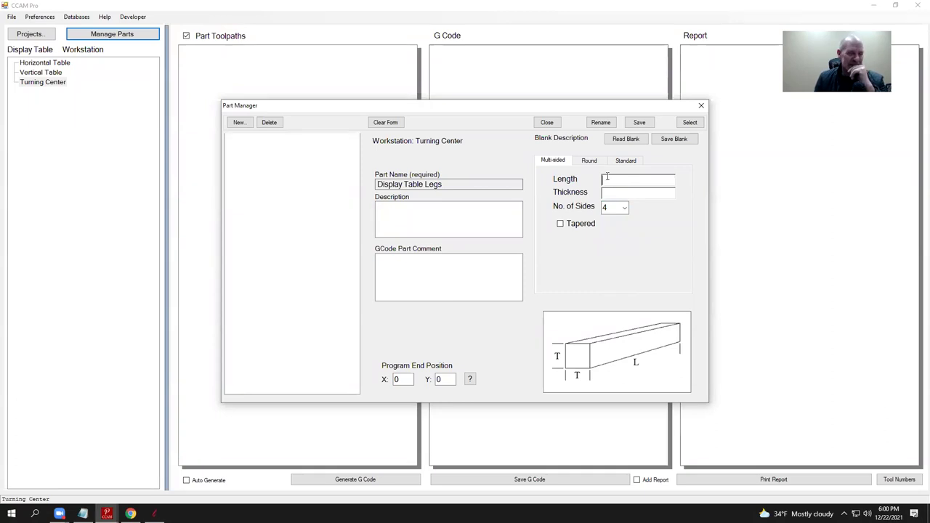
Step: Switch to Aspire's Display Table Leg drawing and zoom around the router-bit list and leg profile
{"action": "left_click", "coordinate": [154, 514]}
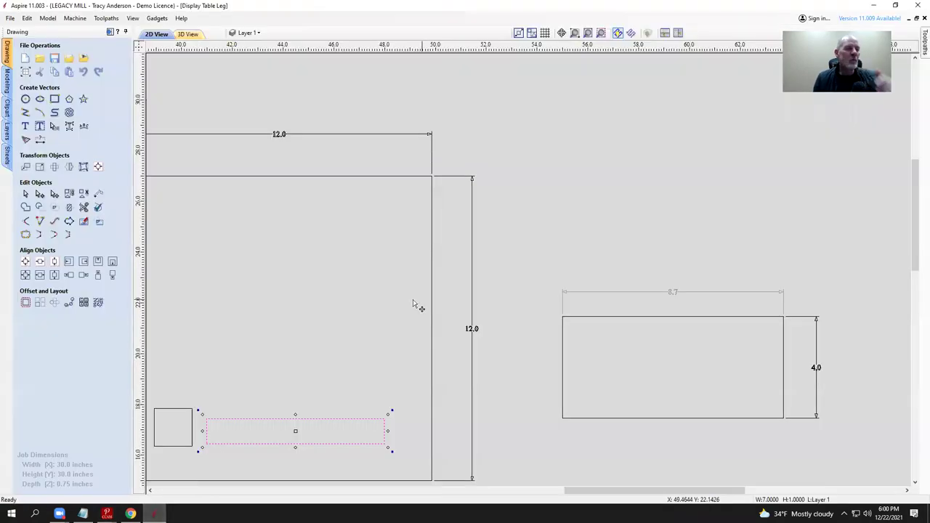
{"action": "scroll", "coordinate": [414, 304], "scroll_direction": "down", "scroll_amount": 5}
{"action": "scroll", "coordinate": [450, 327], "scroll_direction": "up", "scroll_amount": 6}
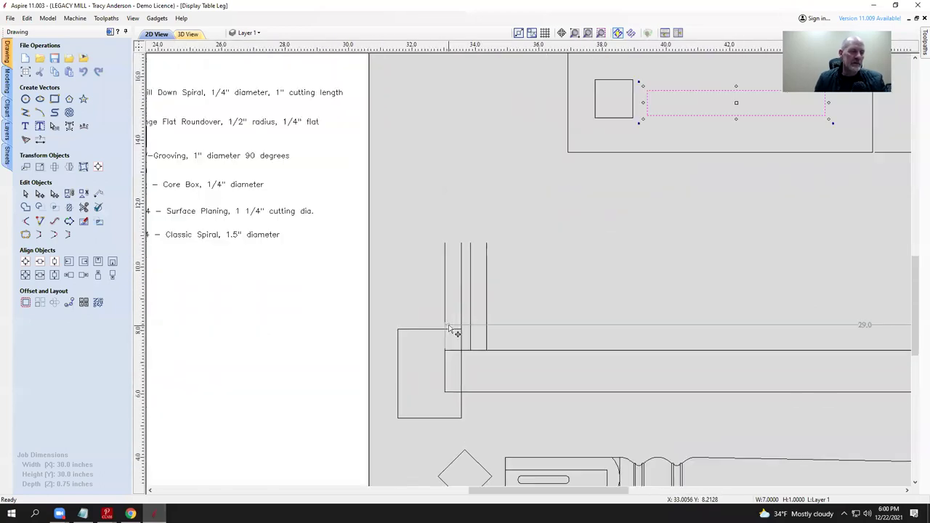
{"action": "scroll", "coordinate": [451, 329], "scroll_direction": "up", "scroll_amount": 2}
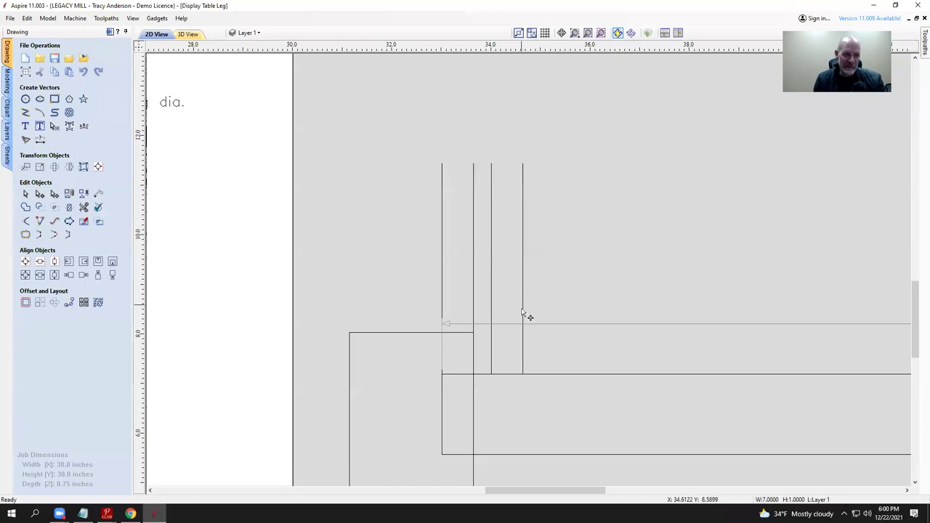
{"action": "scroll", "coordinate": [523, 371], "scroll_direction": "down", "scroll_amount": 3}
{"action": "scroll", "coordinate": [455, 343], "scroll_direction": "down", "scroll_amount": 3}
{"action": "scroll", "coordinate": [644, 363], "scroll_direction": "up", "scroll_amount": 2}
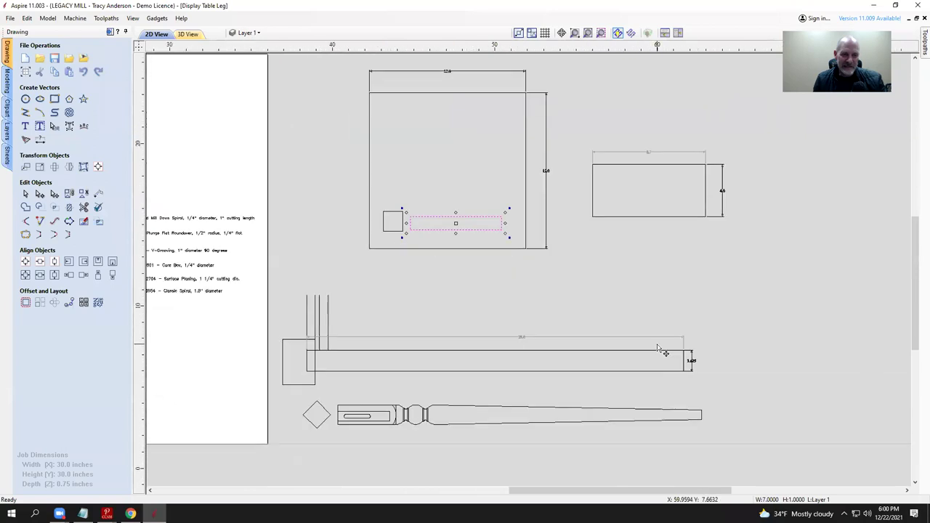
{"action": "scroll", "coordinate": [695, 347], "scroll_direction": "up", "scroll_amount": 1}
{"action": "scroll", "coordinate": [694, 352], "scroll_direction": "down", "scroll_amount": 2}
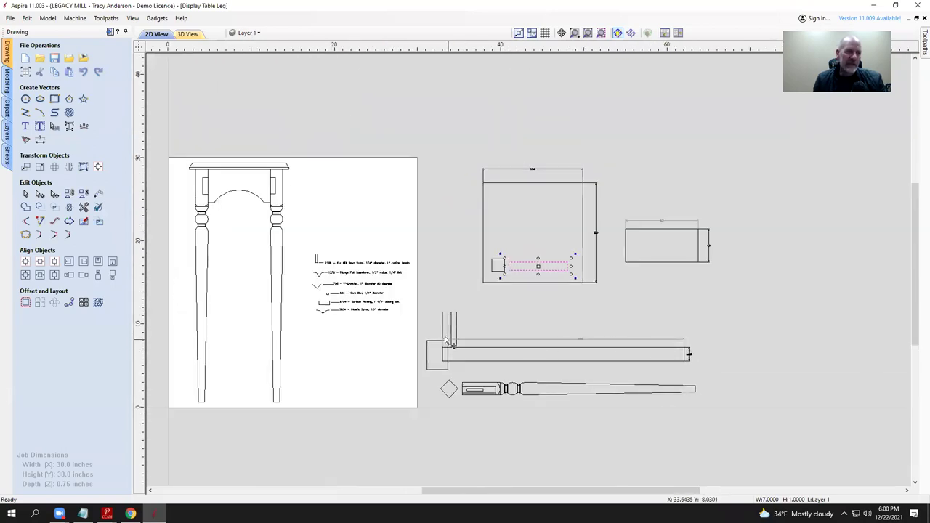
{"action": "scroll", "coordinate": [449, 331], "scroll_direction": "up", "scroll_amount": 4}
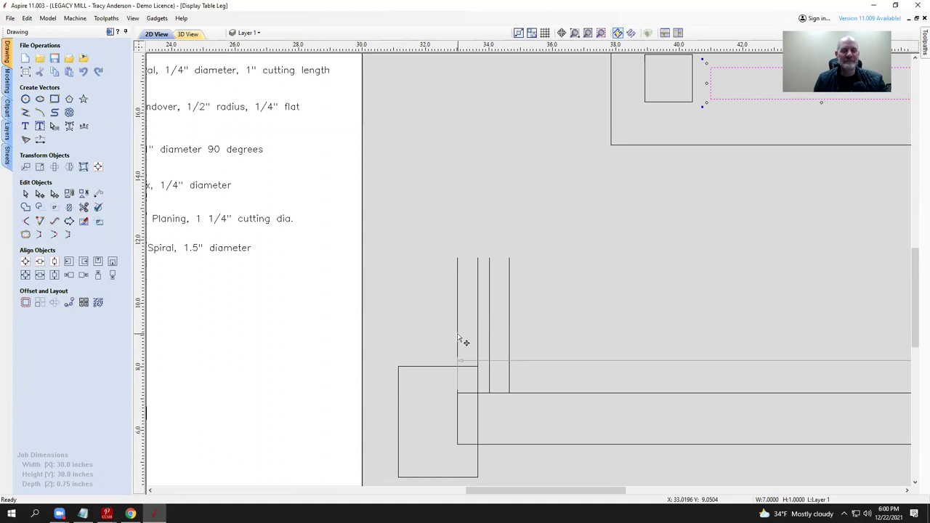
Step: Select the vertical profile lines near the leg's end, which measure 4.25 inches tall
{"action": "left_click", "coordinate": [511, 331]}
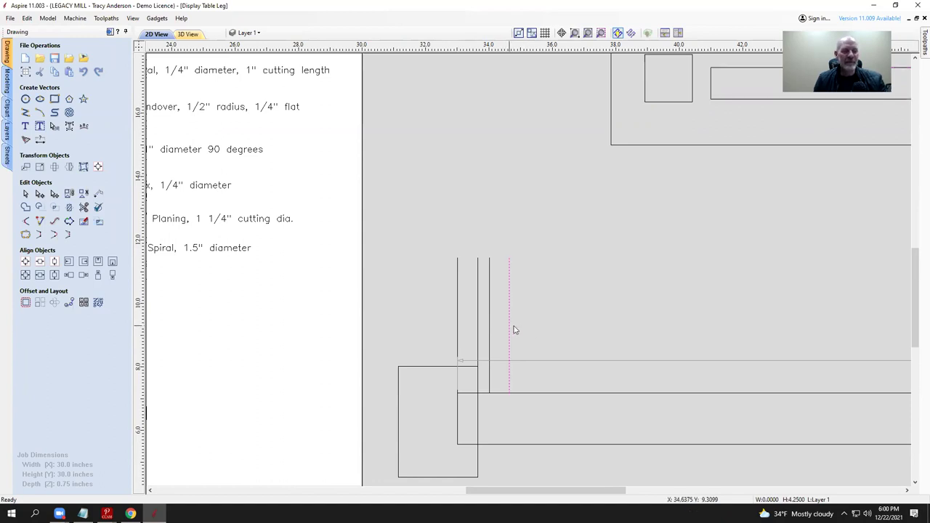
{"action": "left_click", "coordinate": [458, 321]}
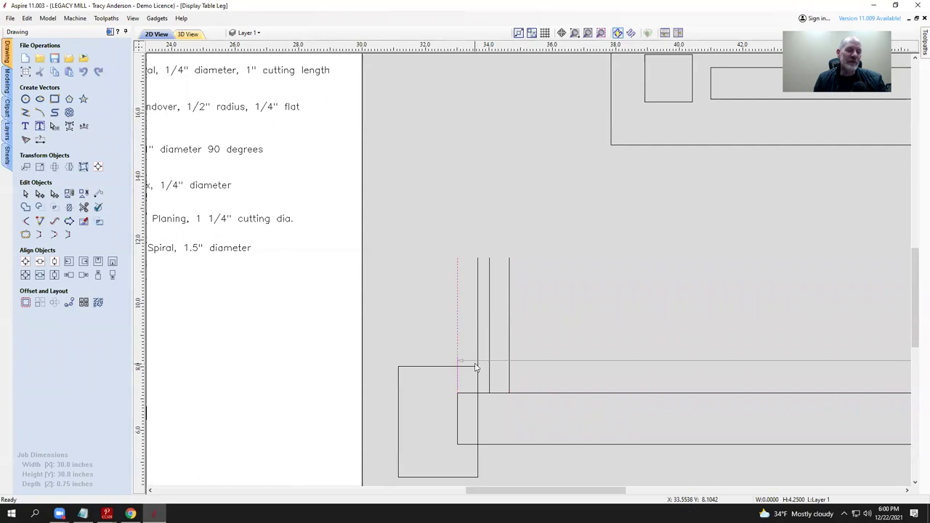
{"action": "left_click", "coordinate": [510, 291]}
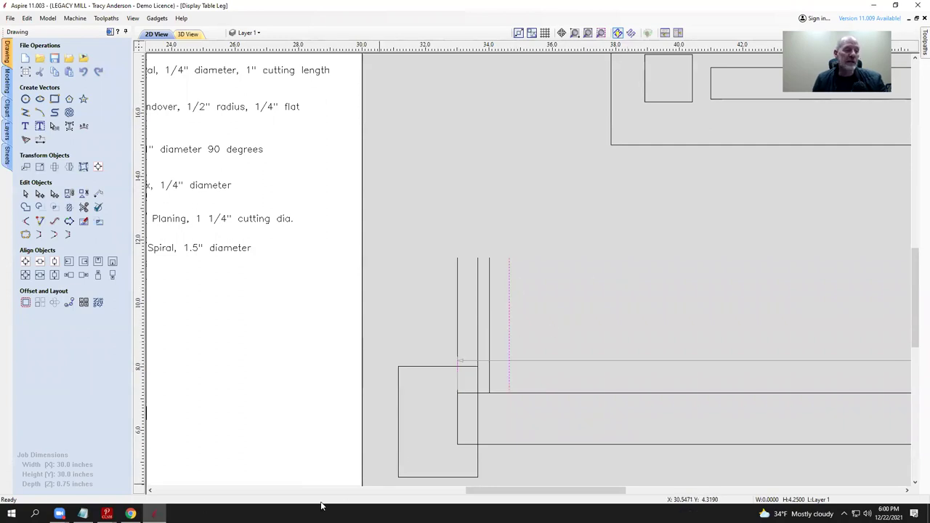
{"action": "mouse_move", "coordinate": [107, 513]}
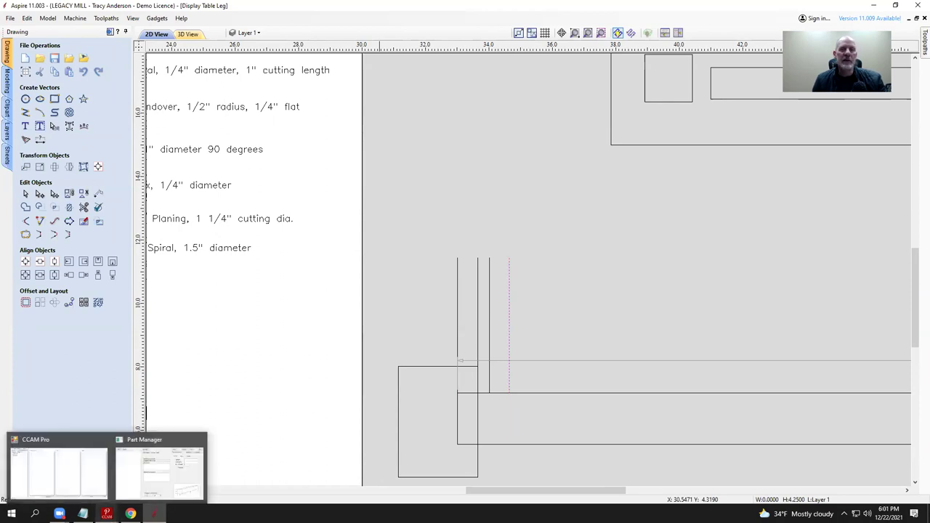
Step: Set the Display Table Legs multi-sided blank to length 28 and thickness 1.625
{"action": "left_click", "coordinate": [169, 456]}
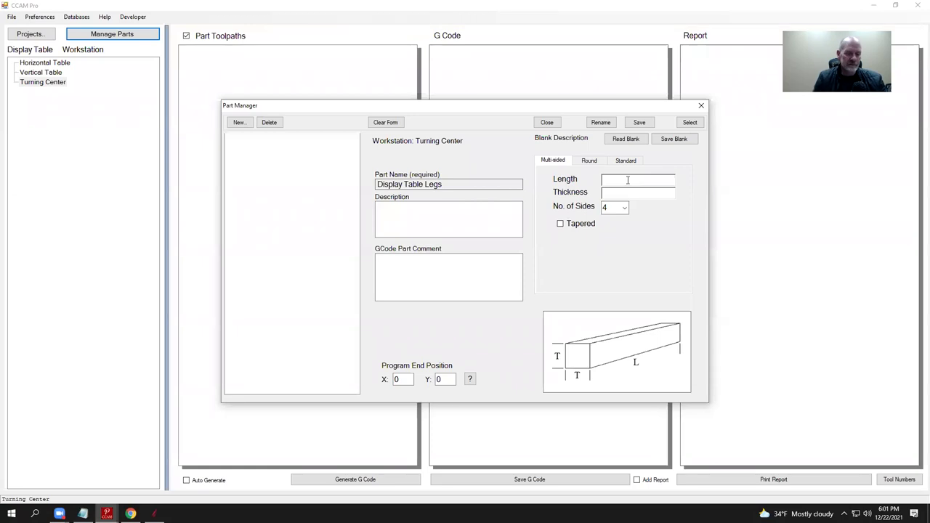
{"action": "type", "text": "8"}
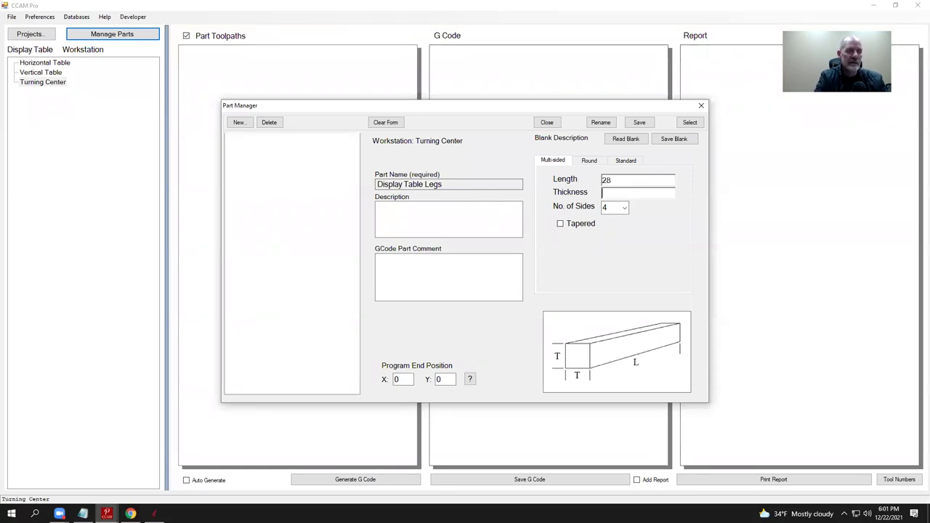
{"action": "left_click", "coordinate": [637, 192]}
{"action": "type", "text": "1.625"}
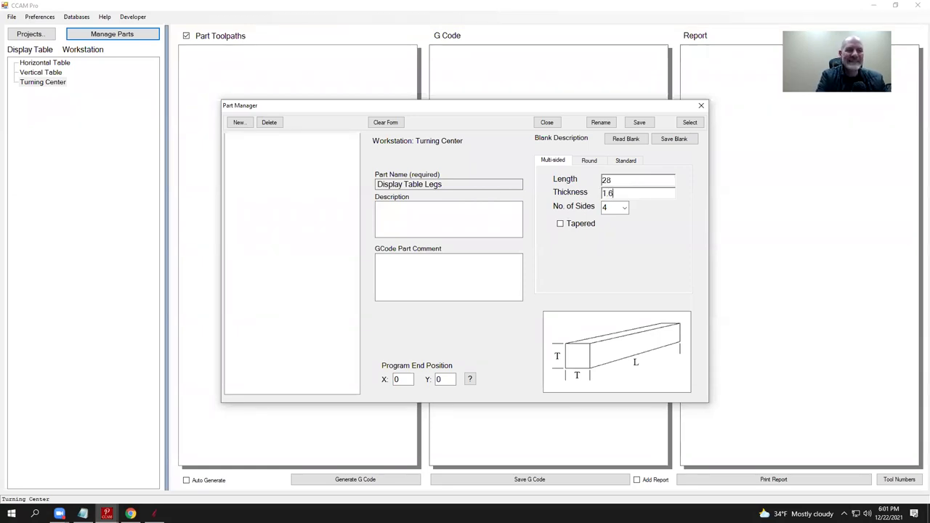
{"action": "left_click", "coordinate": [406, 210]}
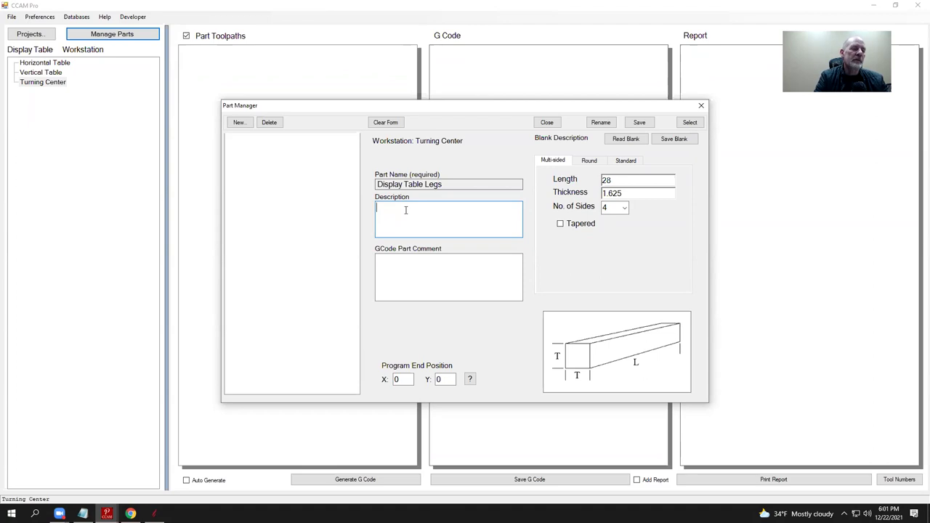
Step: Enter the description '29" for the 4 jaw chuck' and start the G-code part comment
{"action": "type", "text": "29\" for"}
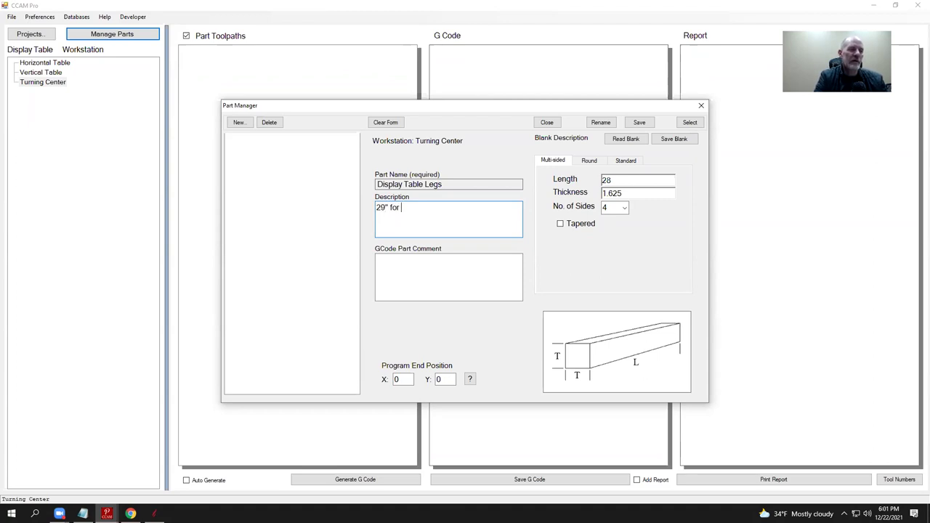
{"action": "type", "text": " the 4 jaw chuck"}
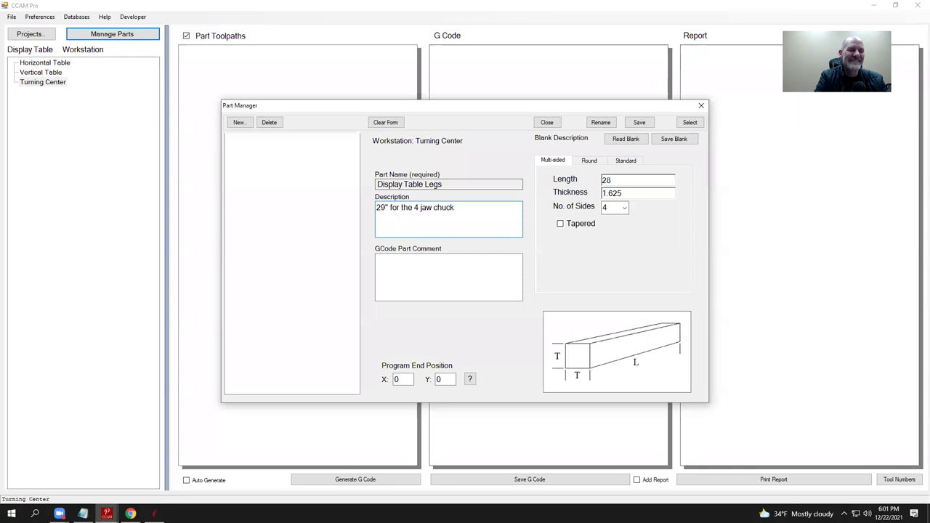
{"action": "left_click", "coordinate": [402, 265]}
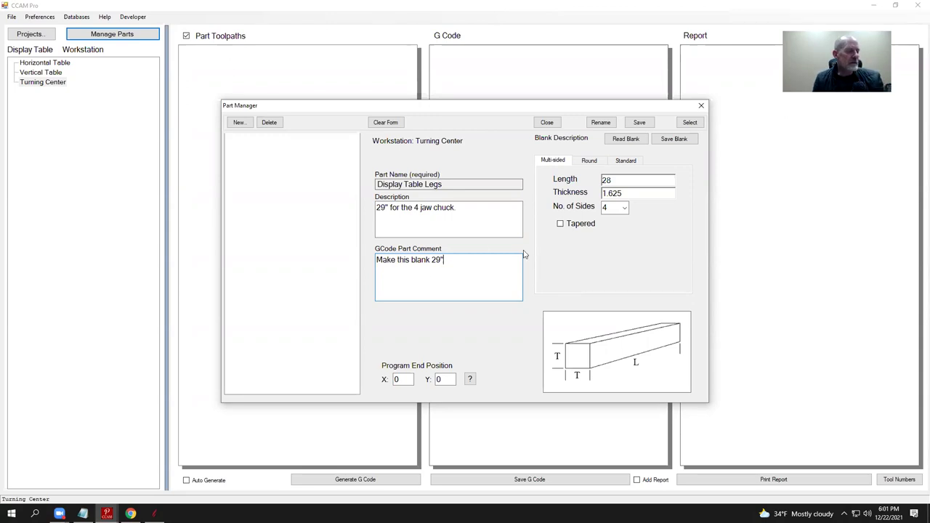
{"action": "left_click", "coordinate": [154, 514]}
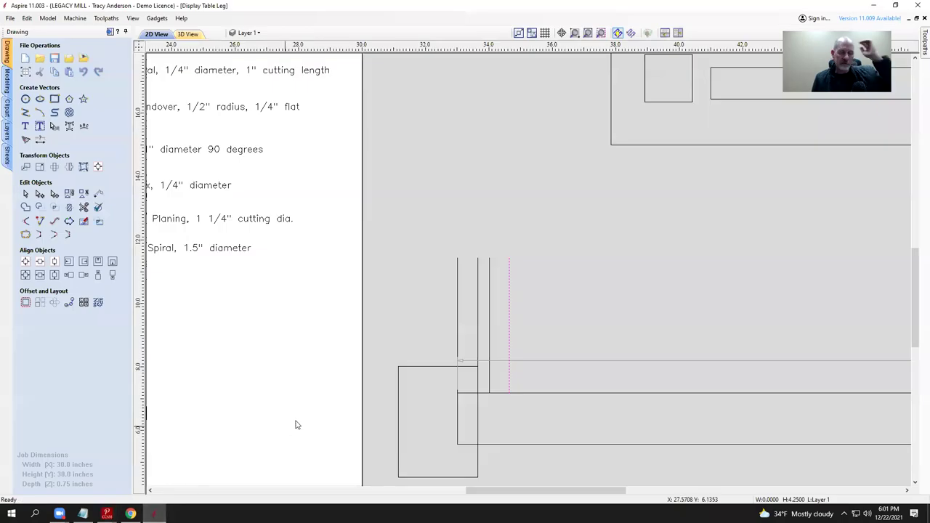
Step: Zoom around the turned leg profile and its 29.0 by 1.625 blank outline
{"action": "scroll", "coordinate": [295, 425], "scroll_direction": "down", "scroll_amount": 5}
{"action": "scroll", "coordinate": [501, 342], "scroll_direction": "up", "scroll_amount": 4}
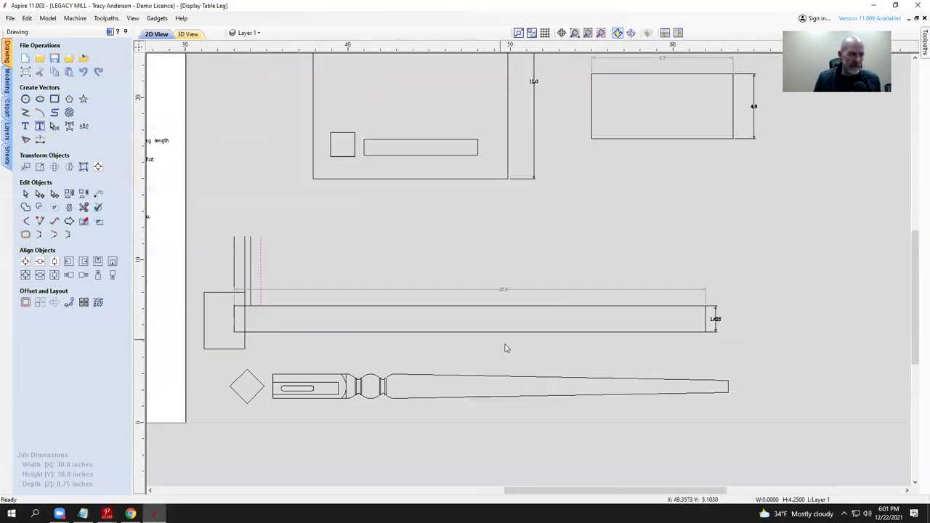
{"action": "scroll", "coordinate": [507, 349], "scroll_direction": "up", "scroll_amount": 2}
{"action": "scroll", "coordinate": [437, 364], "scroll_direction": "down", "scroll_amount": 2}
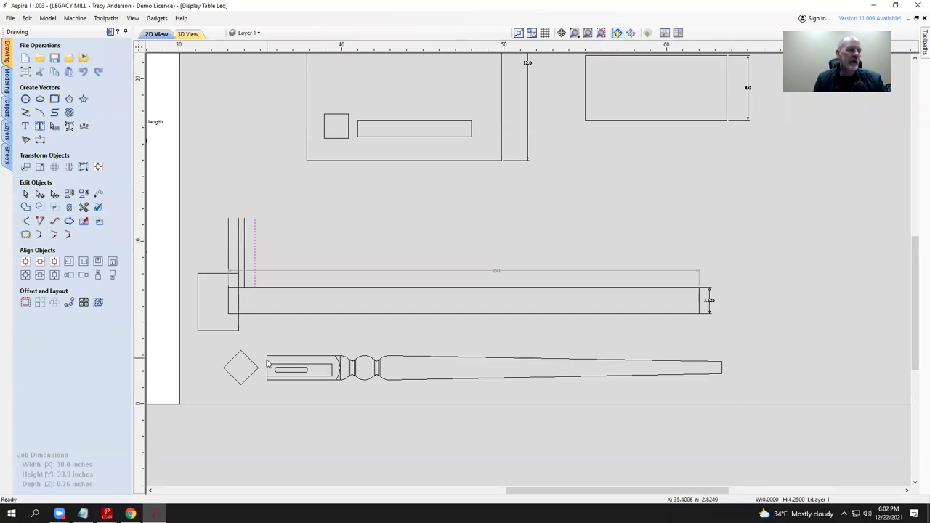
{"action": "scroll", "coordinate": [268, 361], "scroll_direction": "up", "scroll_amount": 3}
{"action": "scroll", "coordinate": [295, 350], "scroll_direction": "down", "scroll_amount": 1}
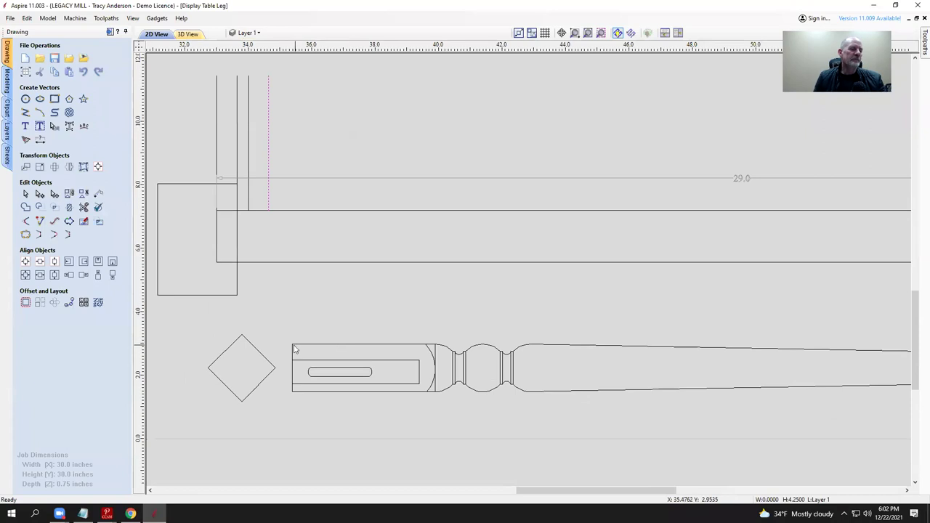
Step: Draw a 1 by 1.5 inch rectangle against the leg's left end
{"action": "left_click", "coordinate": [55, 99]}
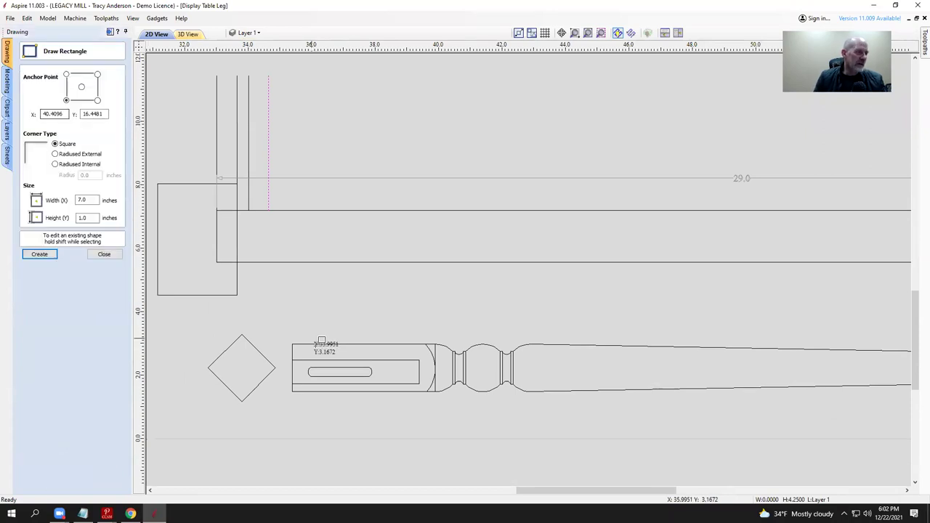
{"action": "left_click", "coordinate": [292, 391]}
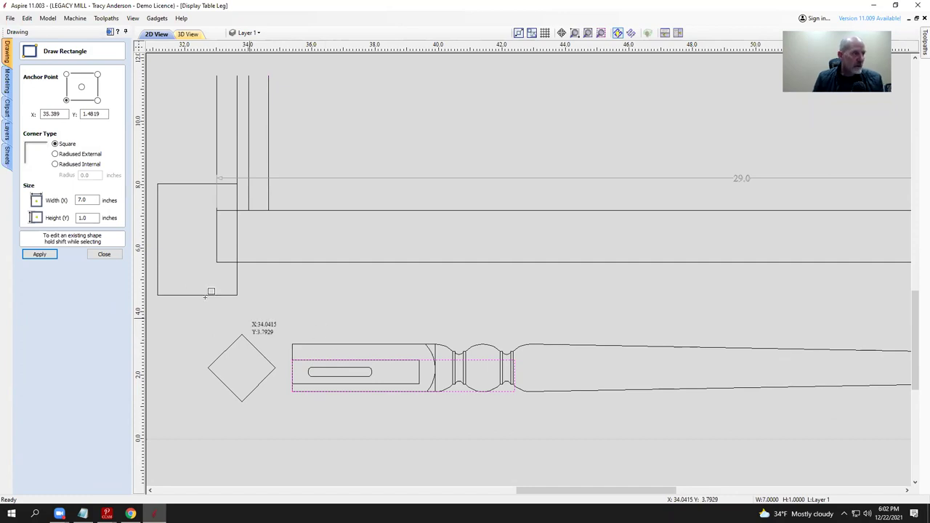
{"action": "key", "text": "Escape"}
{"action": "left_click_drag", "start_coordinate": [292, 391], "coordinate": [260, 343]}
{"action": "left_click", "coordinate": [103, 255]}
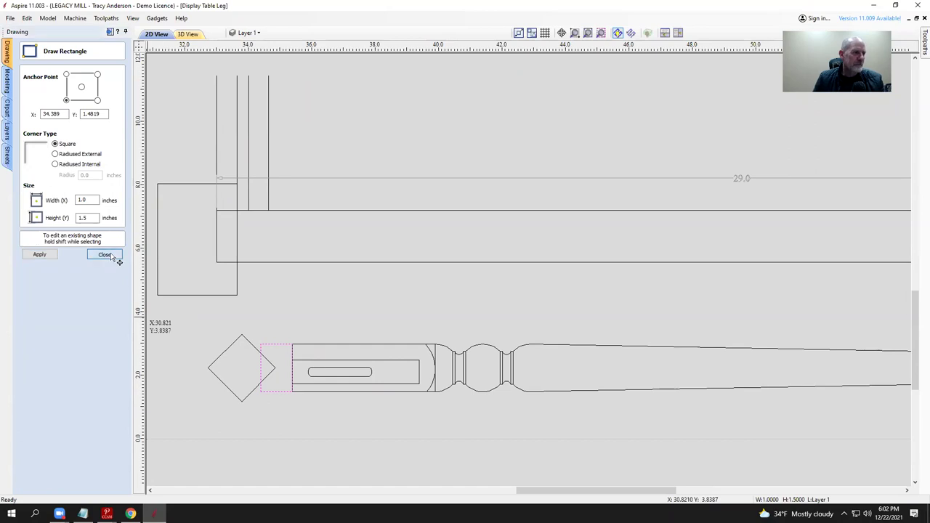
Step: Nudge the diamond shape left to make room beside the new block
{"action": "scroll", "coordinate": [272, 344], "scroll_direction": "down", "scroll_amount": 2}
{"action": "scroll", "coordinate": [269, 375], "scroll_direction": "up", "scroll_amount": 2}
{"action": "left_click", "coordinate": [248, 368]}
{"action": "key", "text": "Left"}
{"action": "key", "text": "Left"}
{"action": "key", "text": "Left"}
{"action": "key", "text": "Left"}
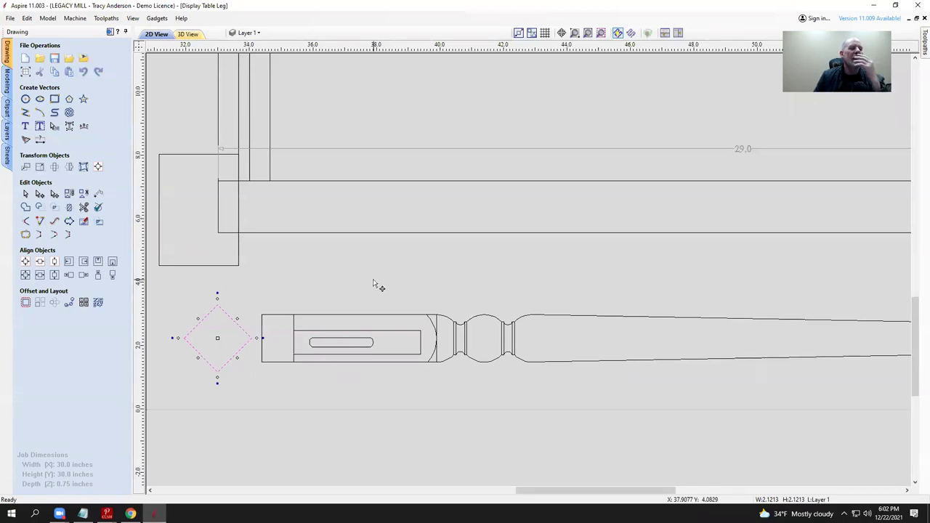
Step: Move the small 1 by 1.5 block from the leg's left end to its right end
{"action": "scroll", "coordinate": [375, 285], "scroll_direction": "down", "scroll_amount": 1}
{"action": "scroll", "coordinate": [609, 312], "scroll_direction": "down", "scroll_amount": 1}
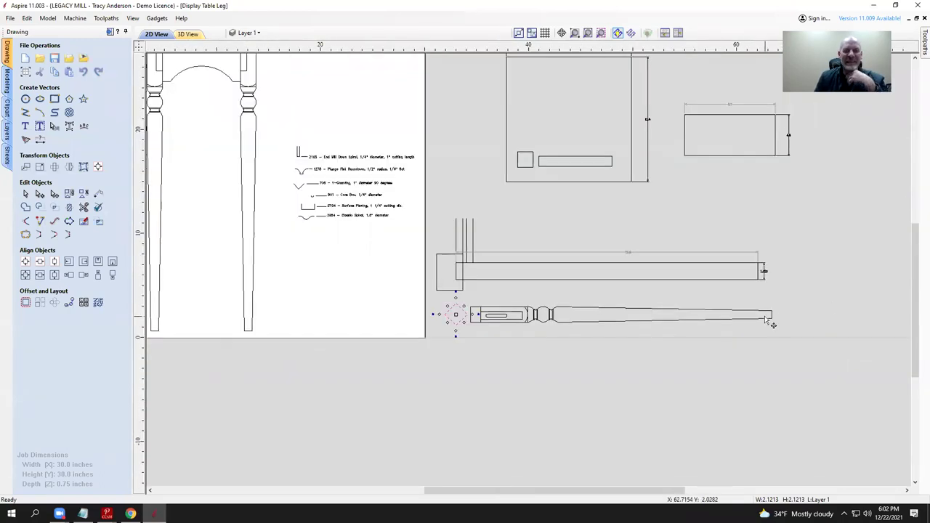
{"action": "scroll", "coordinate": [782, 332], "scroll_direction": "up", "scroll_amount": 1}
{"action": "scroll", "coordinate": [782, 331], "scroll_direction": "up", "scroll_amount": 1}
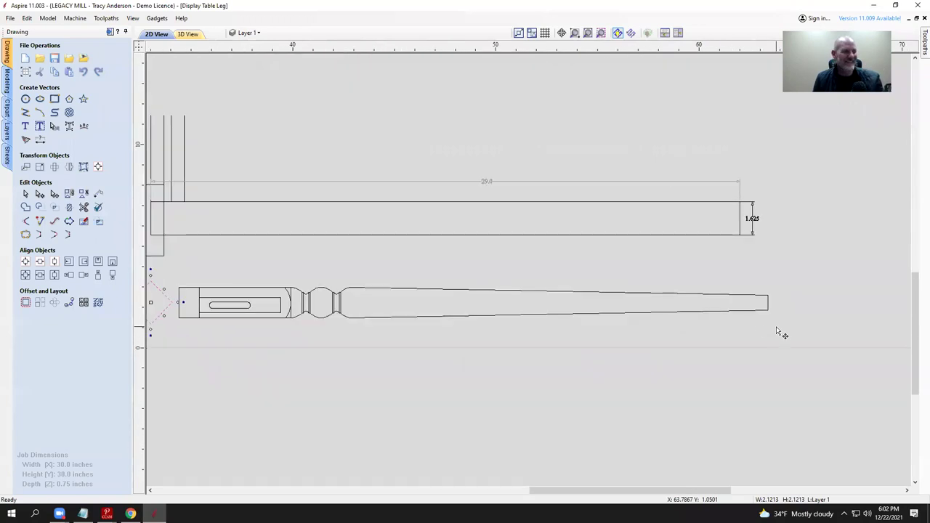
{"action": "left_click", "coordinate": [186, 318]}
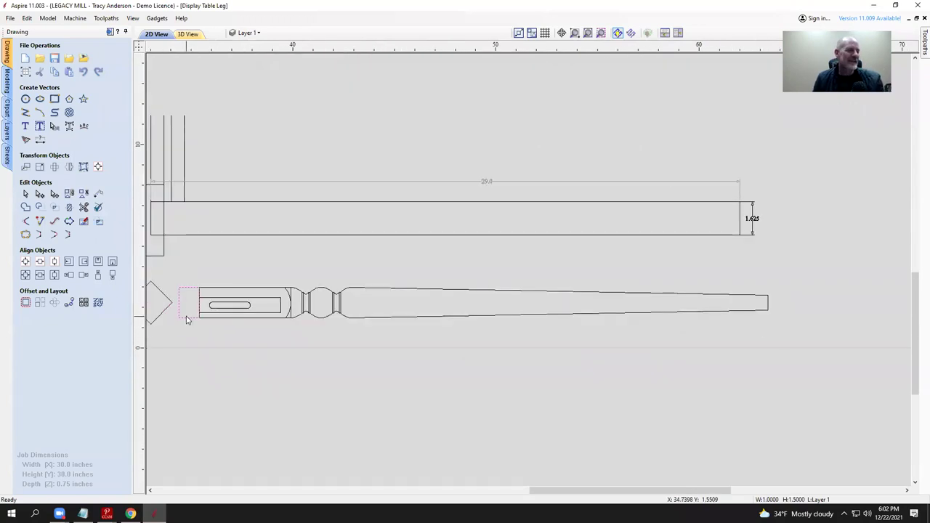
{"action": "left_click", "coordinate": [186, 319]}
{"action": "left_click_drag", "start_coordinate": [179, 302], "coordinate": [769, 303]}
{"action": "left_click", "coordinate": [820, 303]}
Step: Zoom to check the capped leg ends, then return to CCAM Pro's part settings
{"action": "scroll", "coordinate": [822, 311], "scroll_direction": "down", "scroll_amount": 3}
{"action": "scroll", "coordinate": [501, 305], "scroll_direction": "up", "scroll_amount": 1}
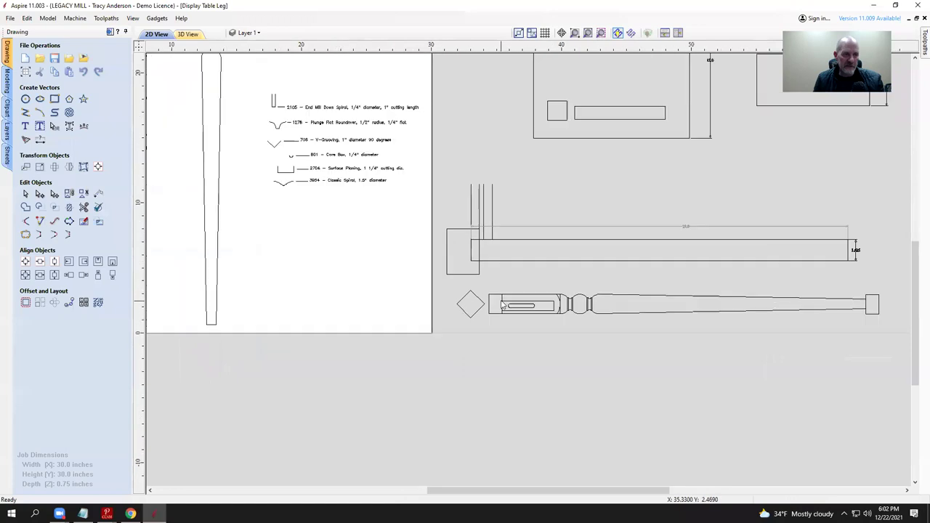
{"action": "scroll", "coordinate": [503, 320], "scroll_direction": "up", "scroll_amount": 1}
{"action": "scroll", "coordinate": [504, 328], "scroll_direction": "down", "scroll_amount": 2}
{"action": "scroll", "coordinate": [609, 312], "scroll_direction": "down", "scroll_amount": 1}
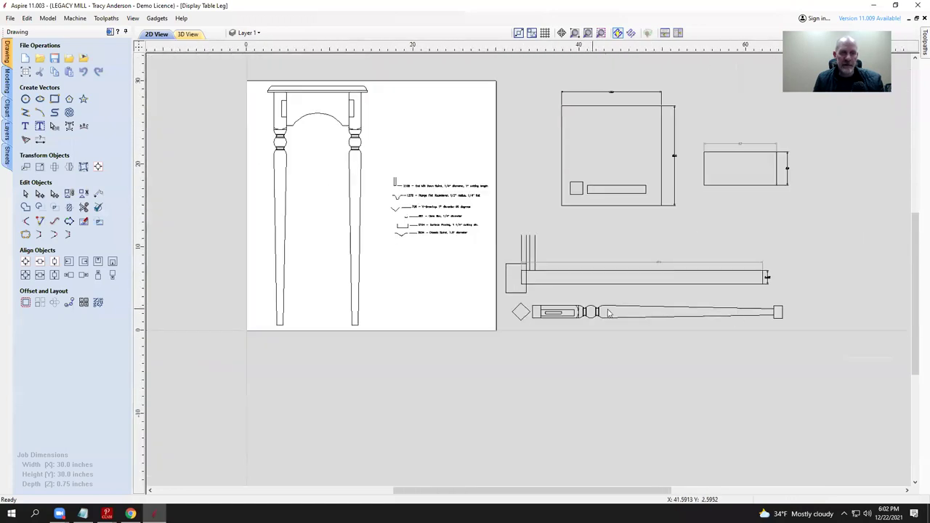
{"action": "scroll", "coordinate": [791, 304], "scroll_direction": "up", "scroll_amount": 1}
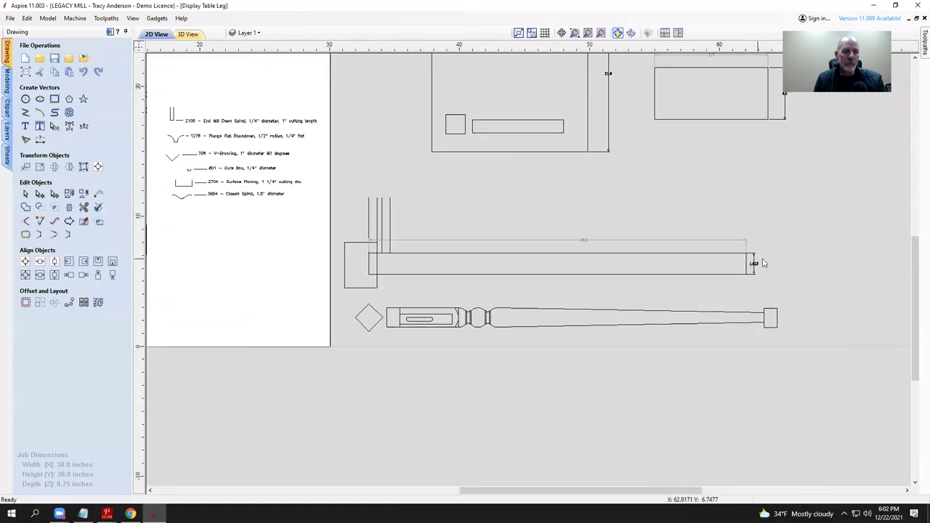
{"action": "scroll", "coordinate": [586, 241], "scroll_direction": "up", "scroll_amount": 2}
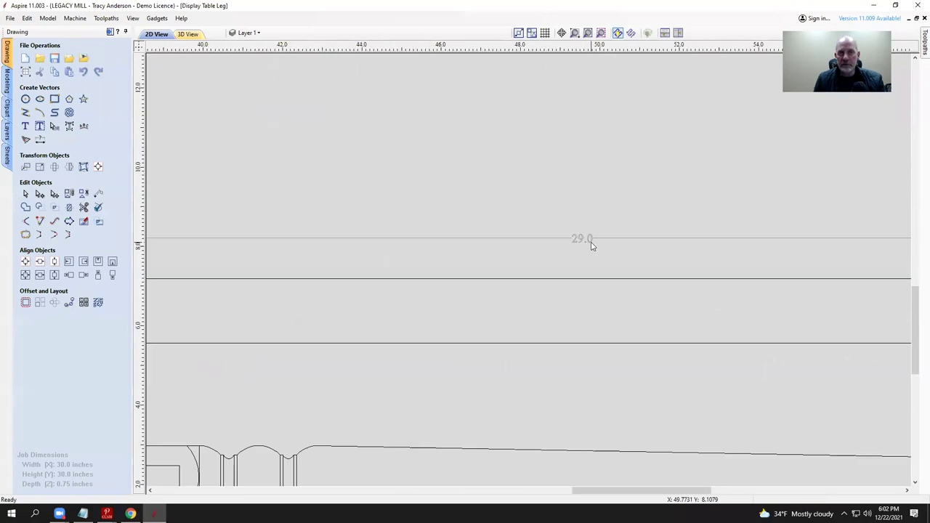
{"action": "scroll", "coordinate": [593, 246], "scroll_direction": "down", "scroll_amount": 2}
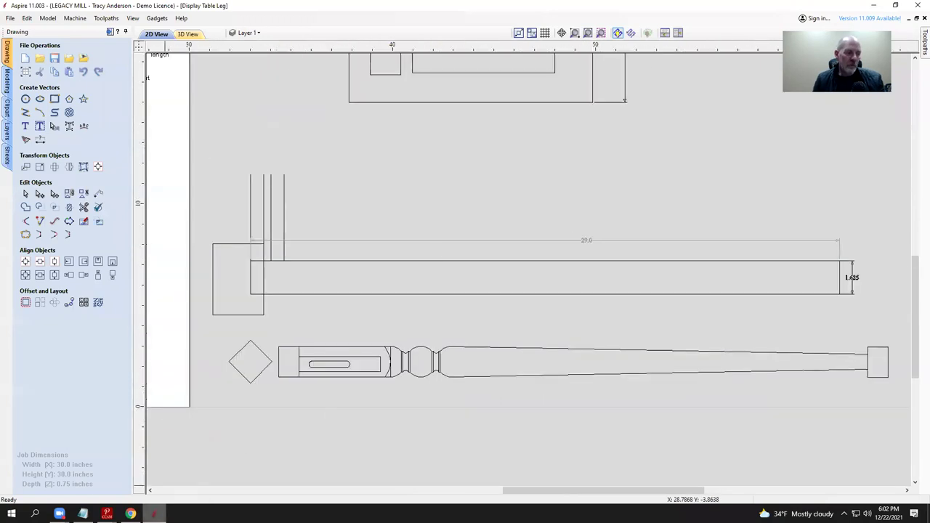
{"action": "mouse_move", "coordinate": [107, 514]}
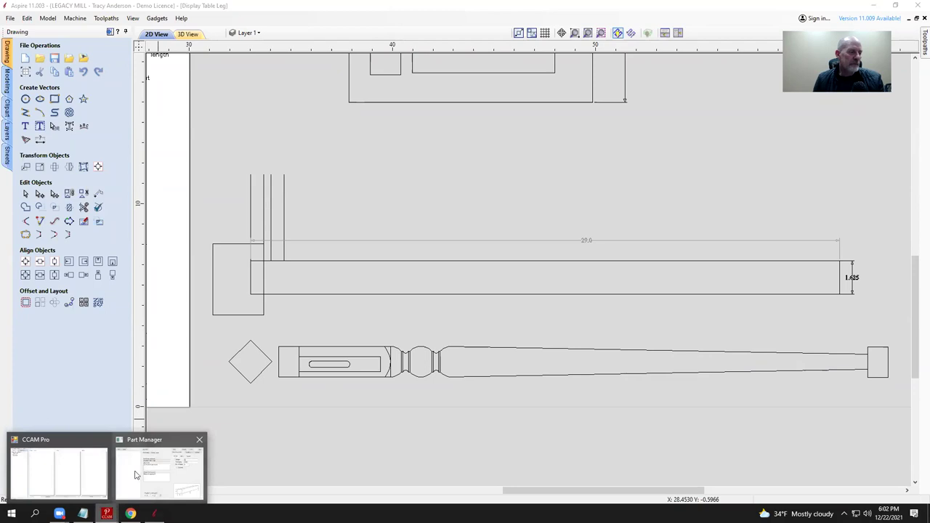
{"action": "left_click", "coordinate": [134, 475]}
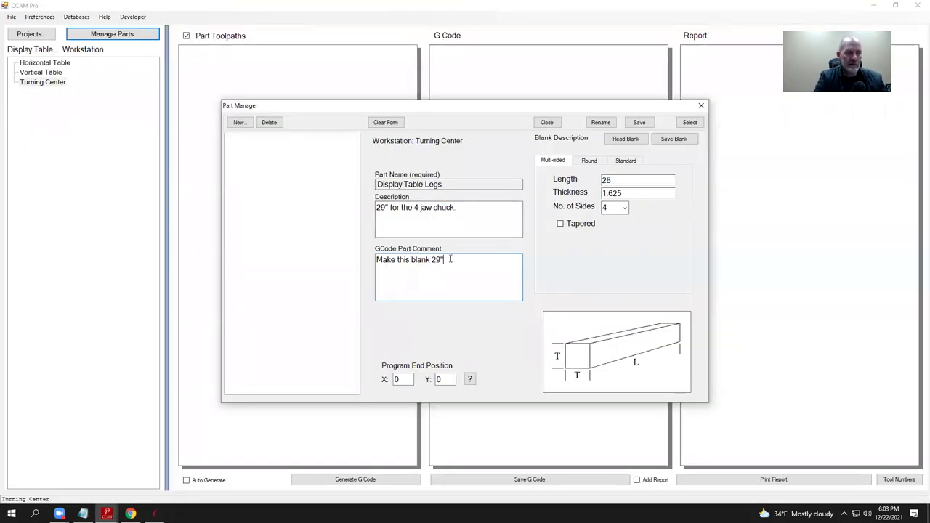
Step: Finish the G-code part comment ending 'program for 28"' and bring the Aspire drawing forward
{"action": "type", "text": "ng"}
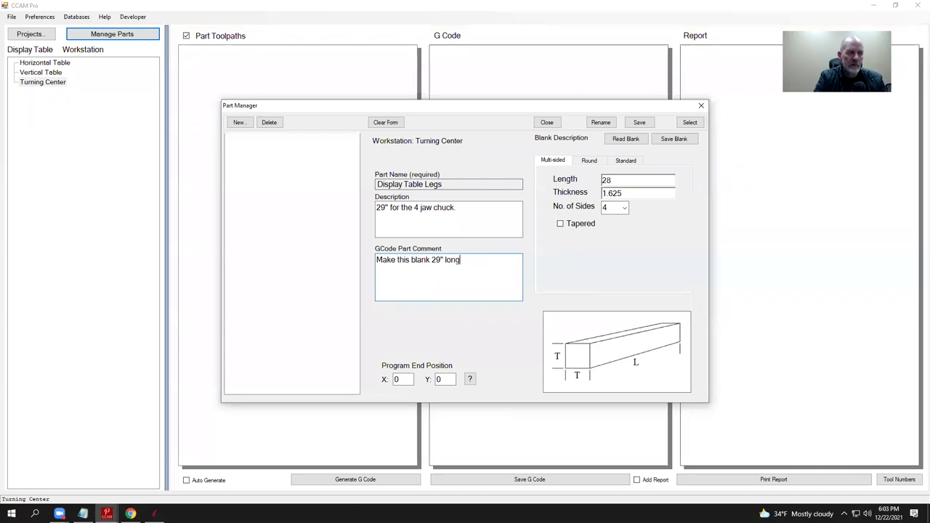
{"action": "type", "text": " and program for 28\""}
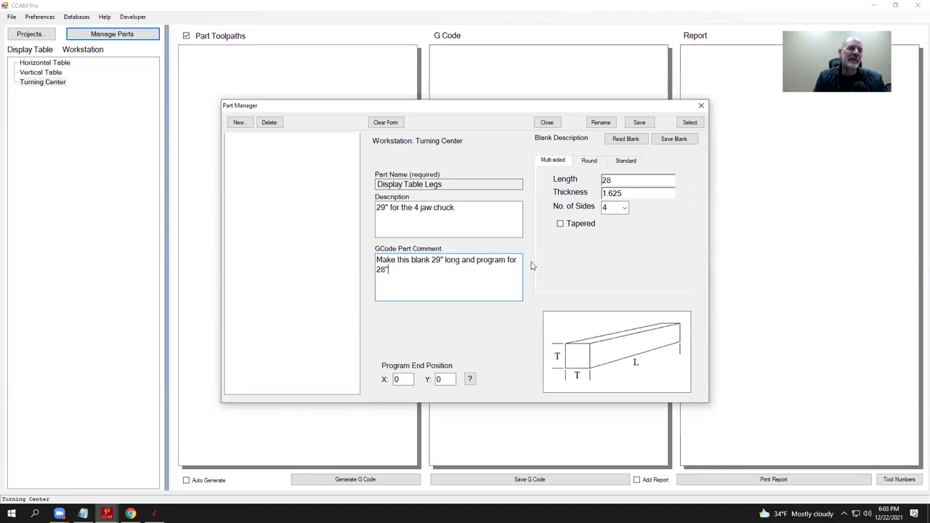
{"action": "left_click", "coordinate": [155, 514]}
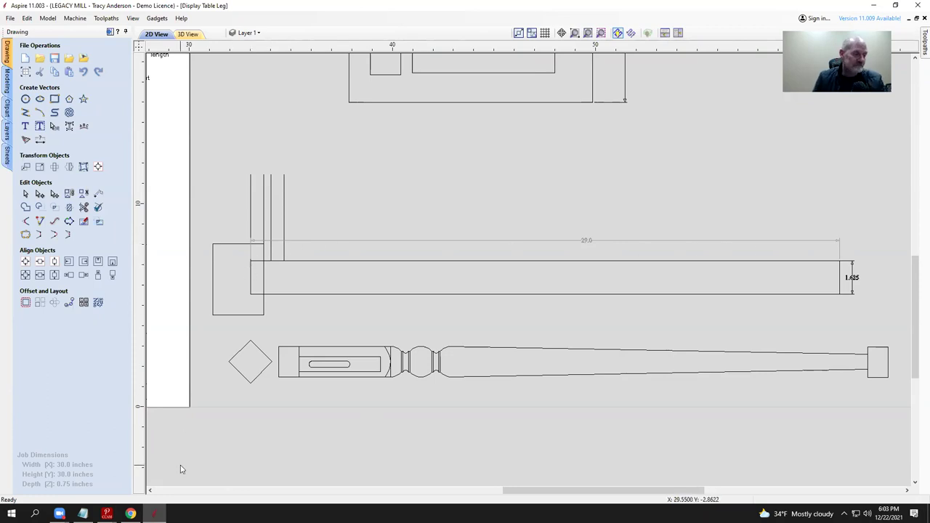
Step: Bring CCAM Pro's Part Manager for Display Table Legs back to the front
{"action": "left_click", "coordinate": [107, 514]}
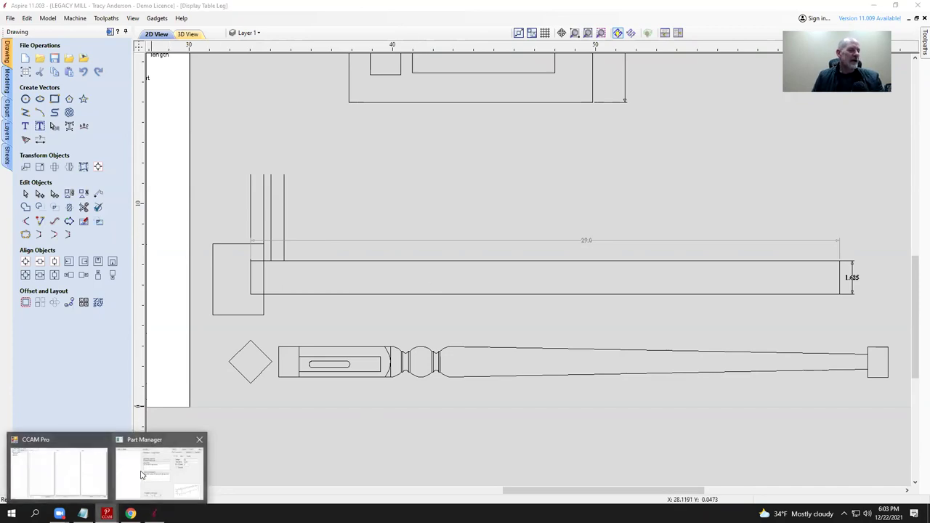
{"action": "left_click", "coordinate": [159, 472]}
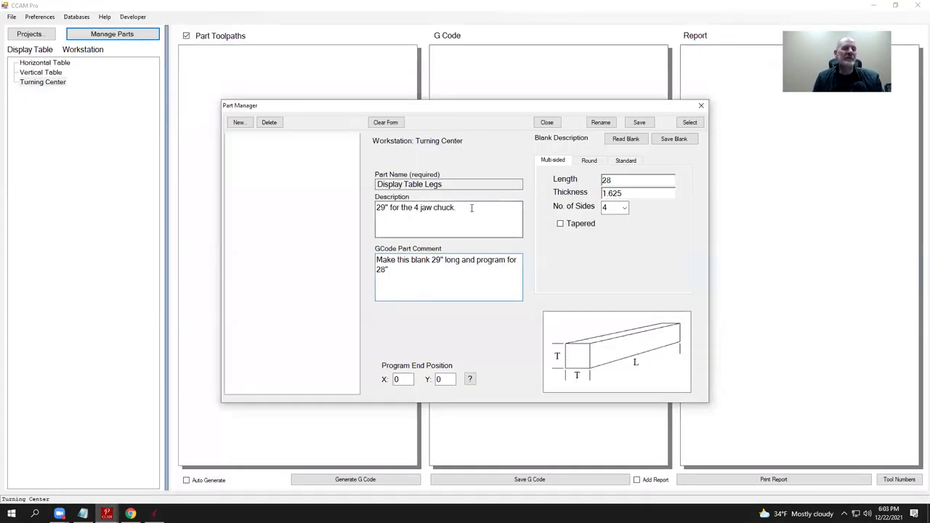
Step: Change the Display Table Legs program end X position to 36, leaving Y at 0
{"action": "double_click", "coordinate": [405, 379]}
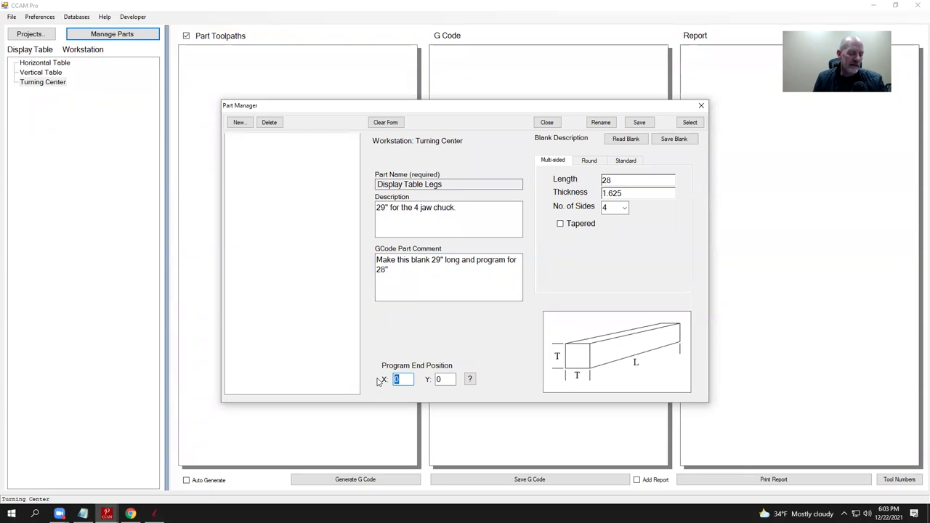
{"action": "type", "text": "36"}
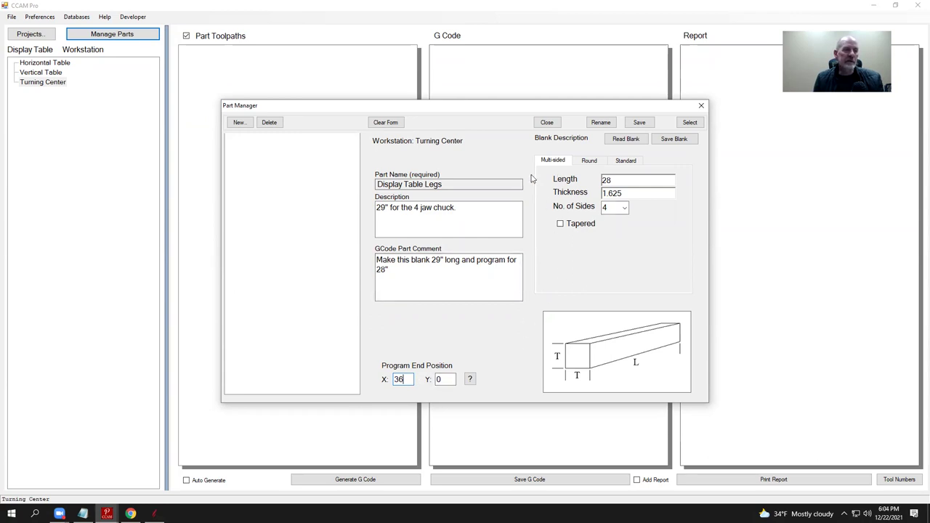
Step: Save Display Table Legs under Turning Center and check the Display Table project details
{"action": "left_click", "coordinate": [689, 123]}
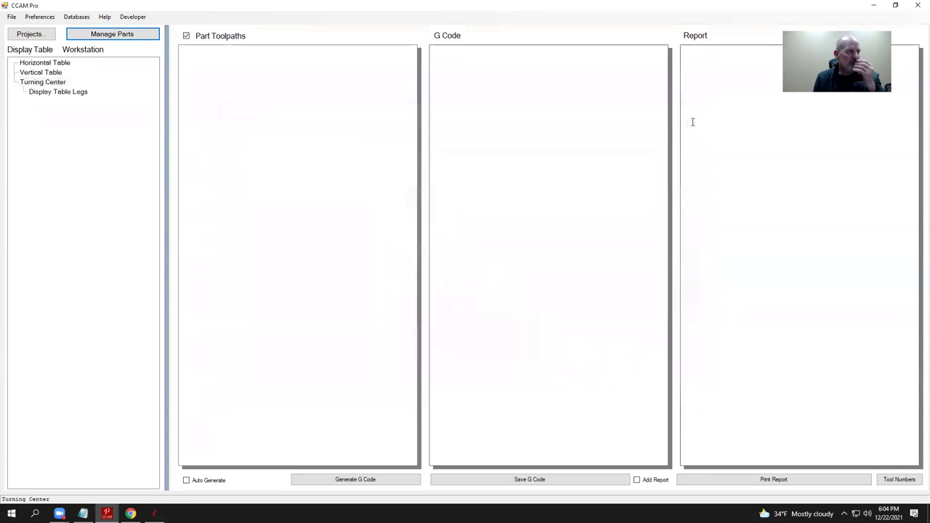
{"action": "left_click", "coordinate": [61, 93]}
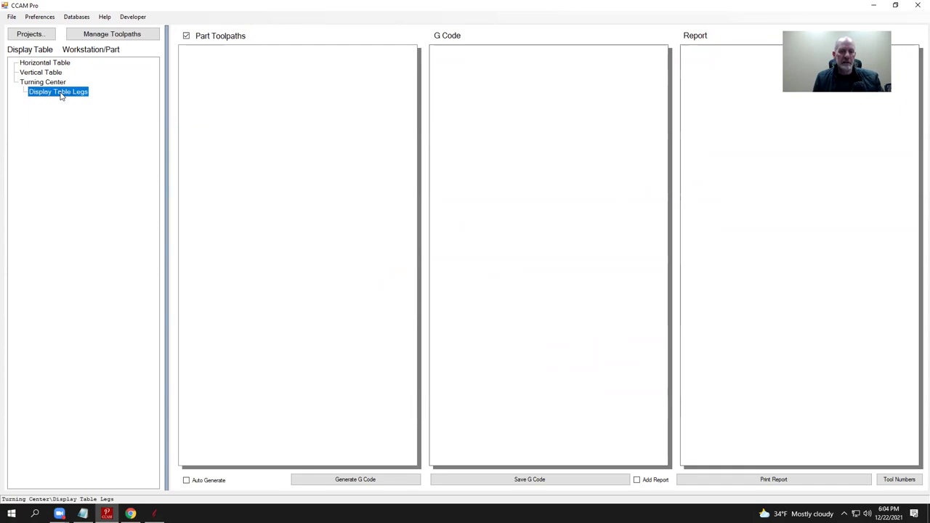
{"action": "left_click", "coordinate": [45, 82]}
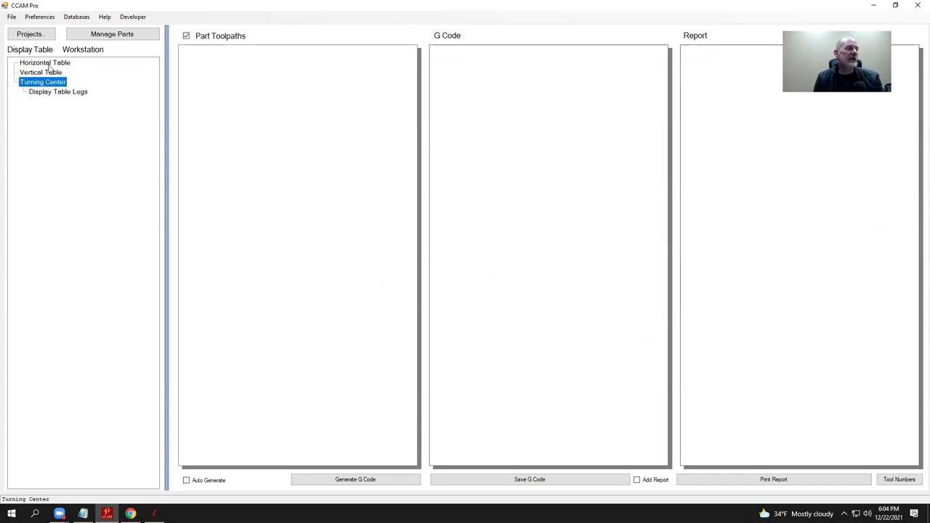
{"action": "left_click", "coordinate": [48, 64]}
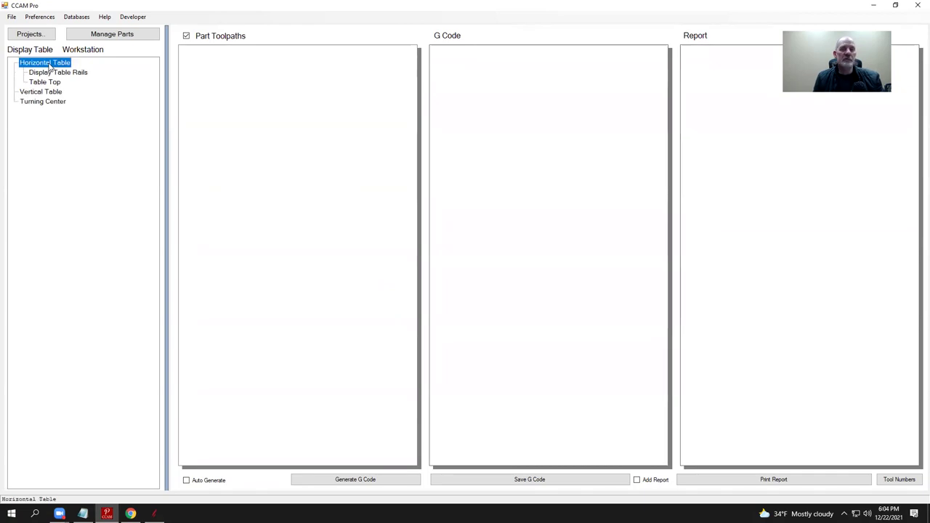
{"action": "left_click", "coordinate": [29, 34]}
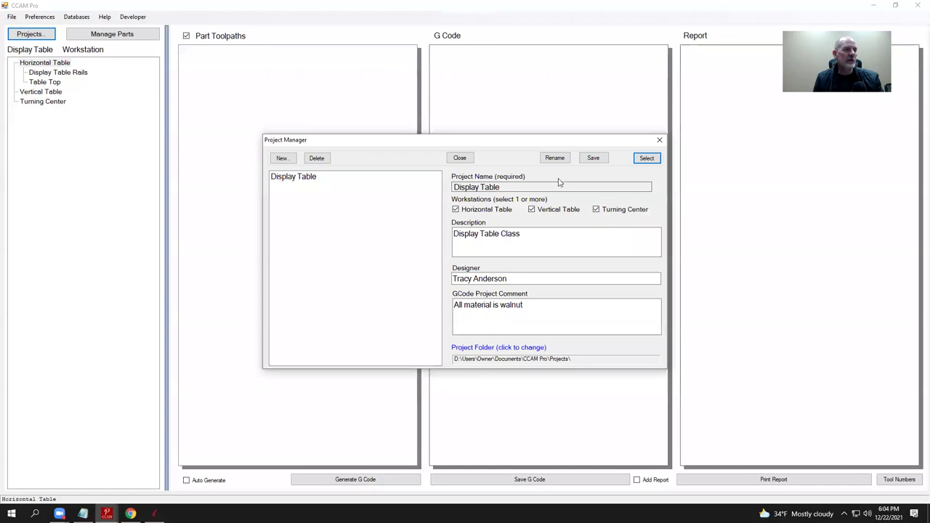
{"action": "left_click", "coordinate": [660, 139]}
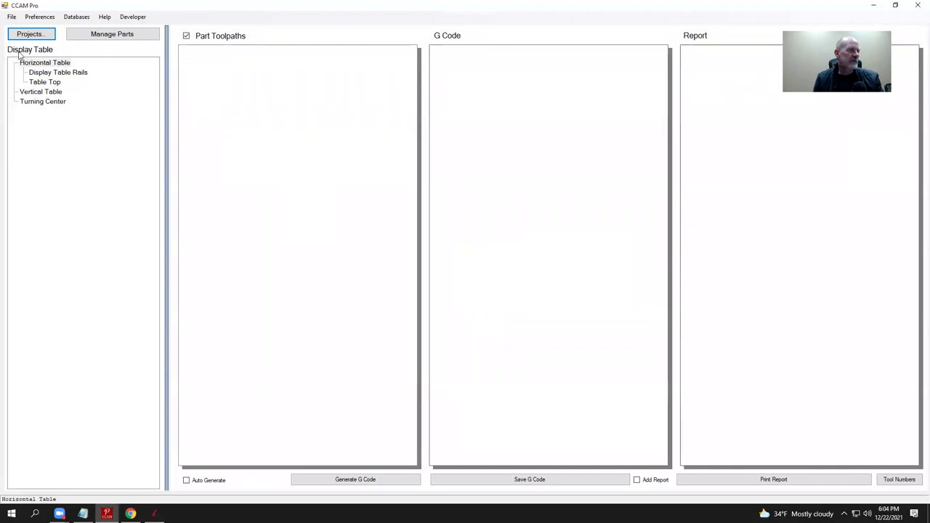
Step: Browse the Horizontal Table, Vertical Table and Turning Center parts, then open Vertical Table's part list
{"action": "left_click", "coordinate": [40, 65]}
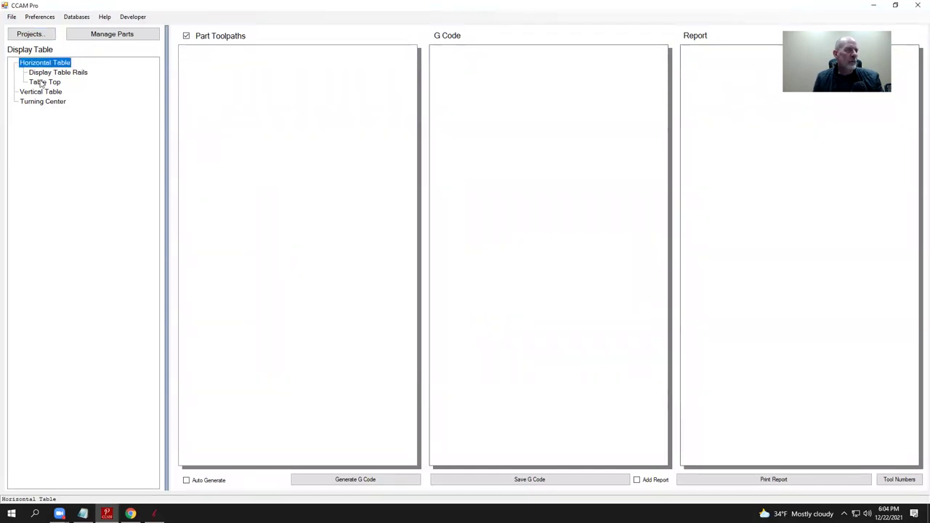
{"action": "left_click", "coordinate": [38, 92]}
{"action": "left_click", "coordinate": [42, 92]}
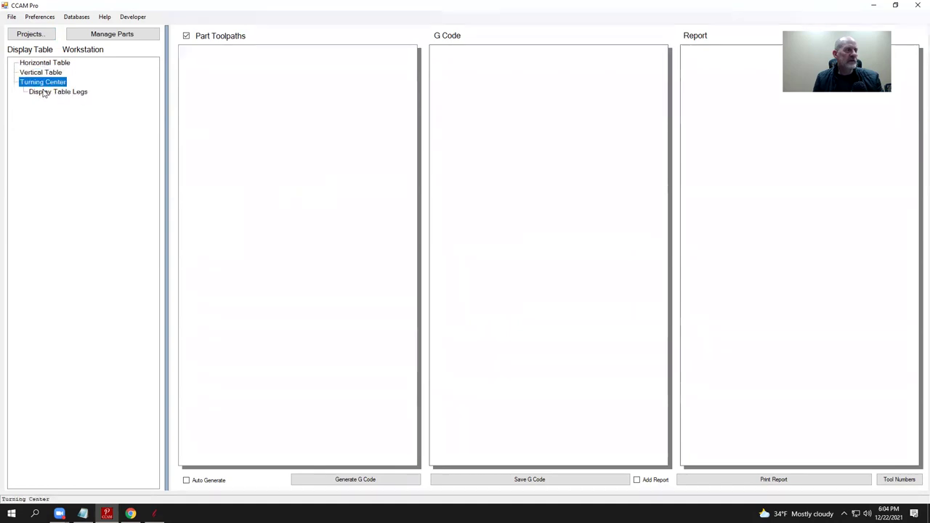
{"action": "left_click", "coordinate": [54, 65]}
{"action": "left_click", "coordinate": [53, 92]}
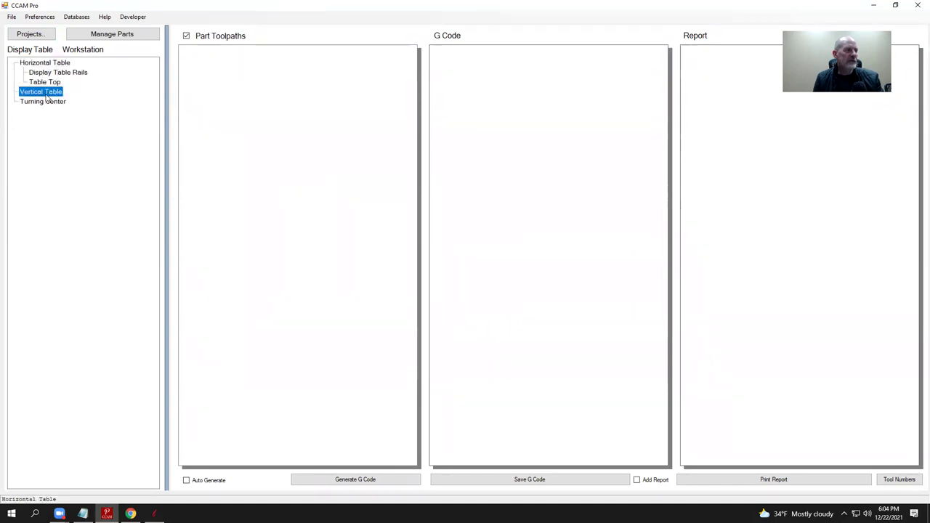
{"action": "left_click", "coordinate": [52, 92]}
{"action": "left_click", "coordinate": [54, 72]}
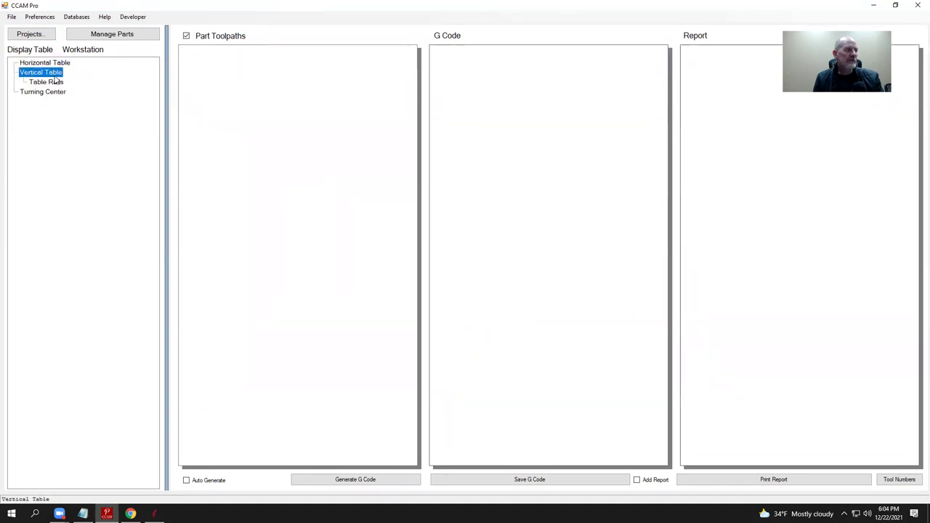
{"action": "left_click", "coordinate": [53, 83]}
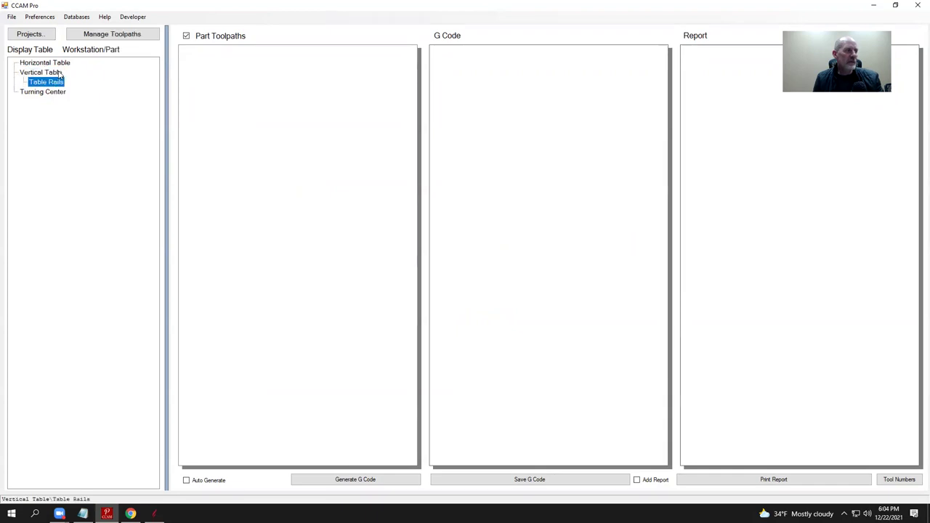
{"action": "left_click", "coordinate": [57, 65]}
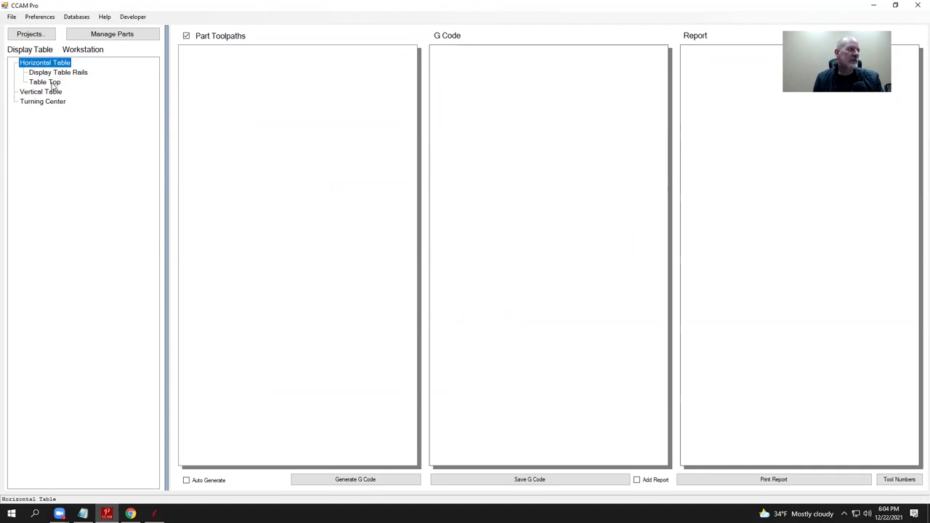
{"action": "left_click", "coordinate": [47, 93]}
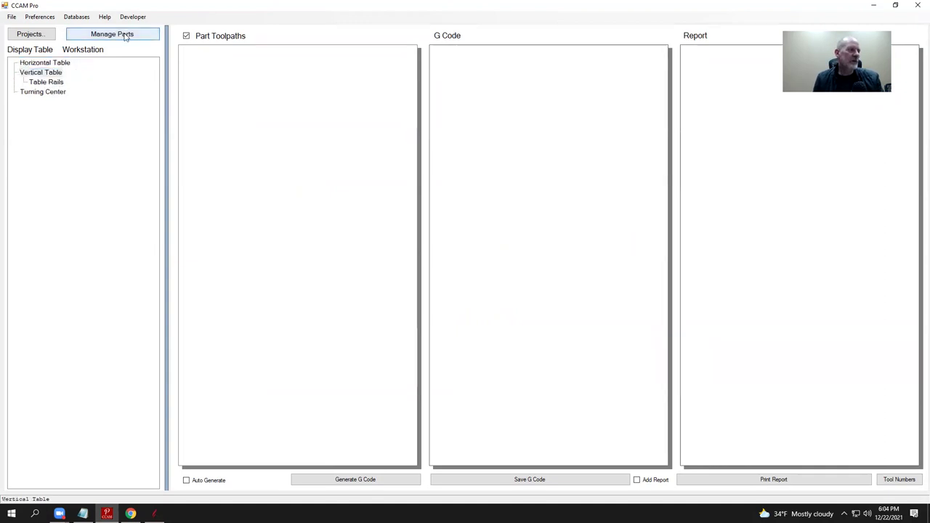
{"action": "left_click", "coordinate": [112, 34]}
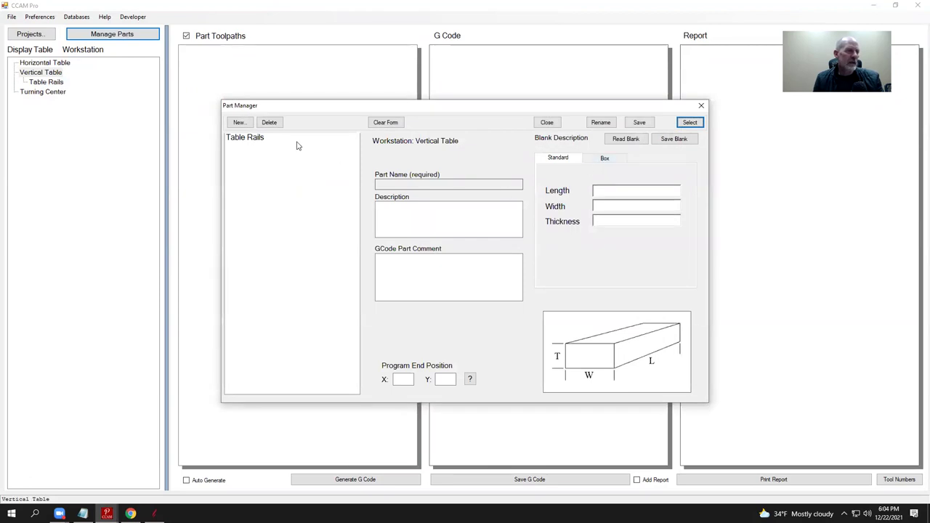
Step: Load Table Rails in Part Manager and rename it to 'Display Table Rails'
{"action": "left_click", "coordinate": [261, 139]}
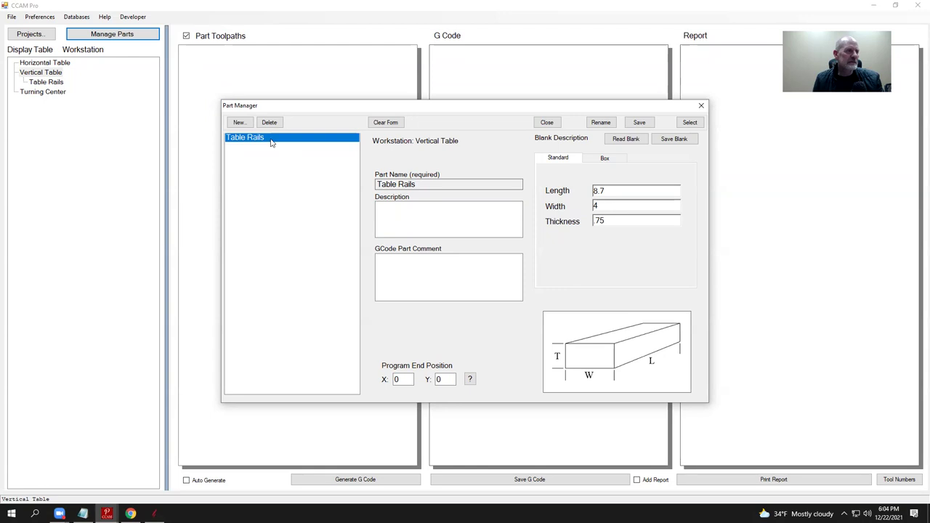
{"action": "left_click", "coordinate": [601, 123]}
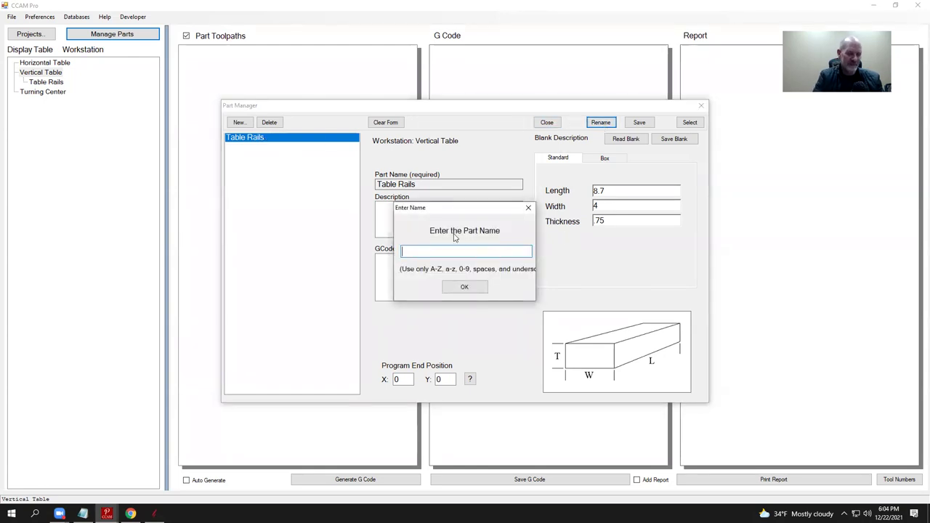
{"action": "type", "text": "Display"}
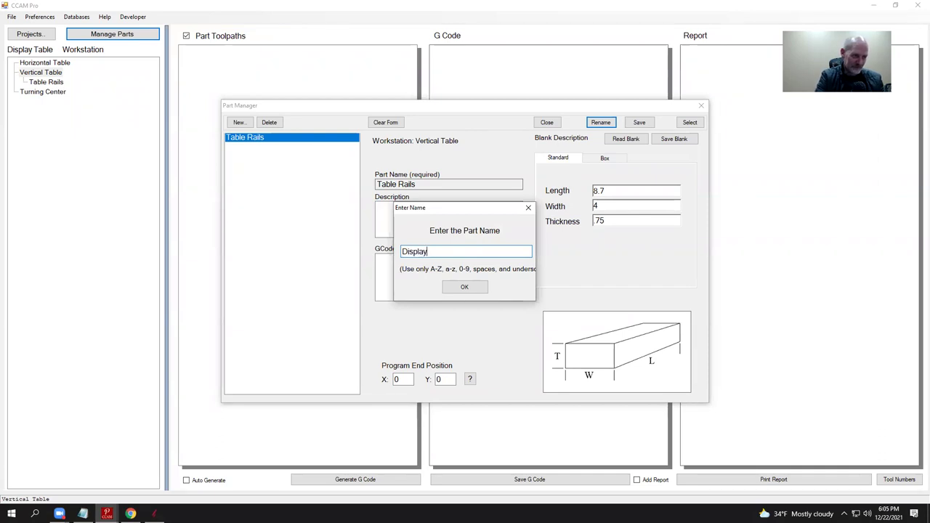
{"action": "type", "text": " Table Rails"}
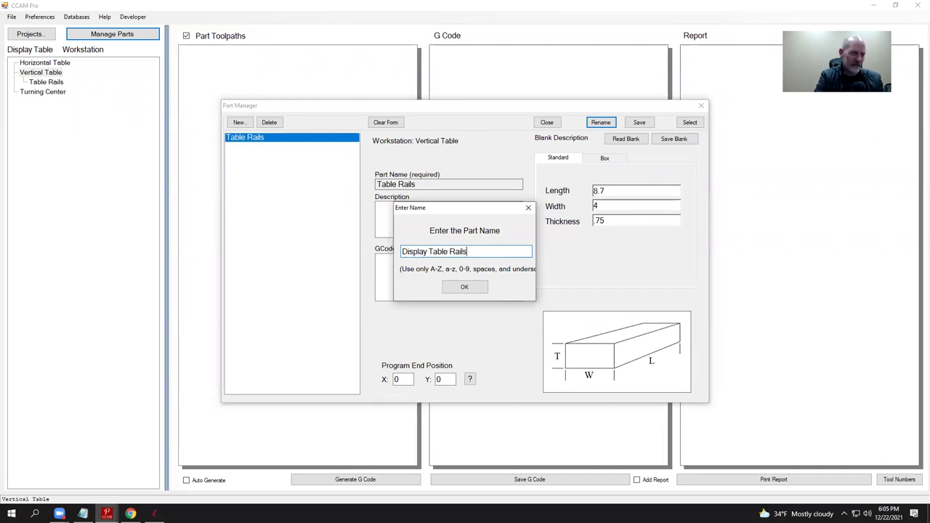
{"action": "key", "text": "Return"}
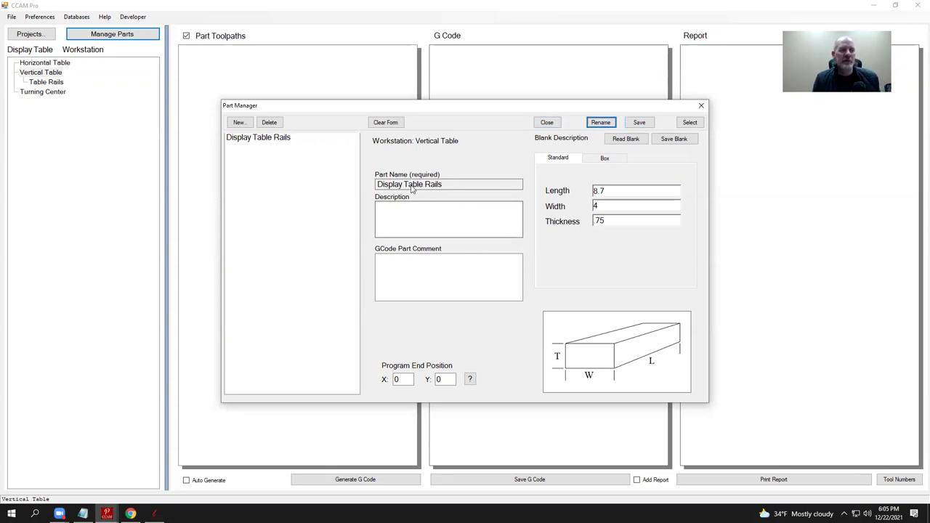
Step: Confirm the part choice and view Display Table Rails and Table Top under Horizontal Table
{"action": "left_click", "coordinate": [689, 123]}
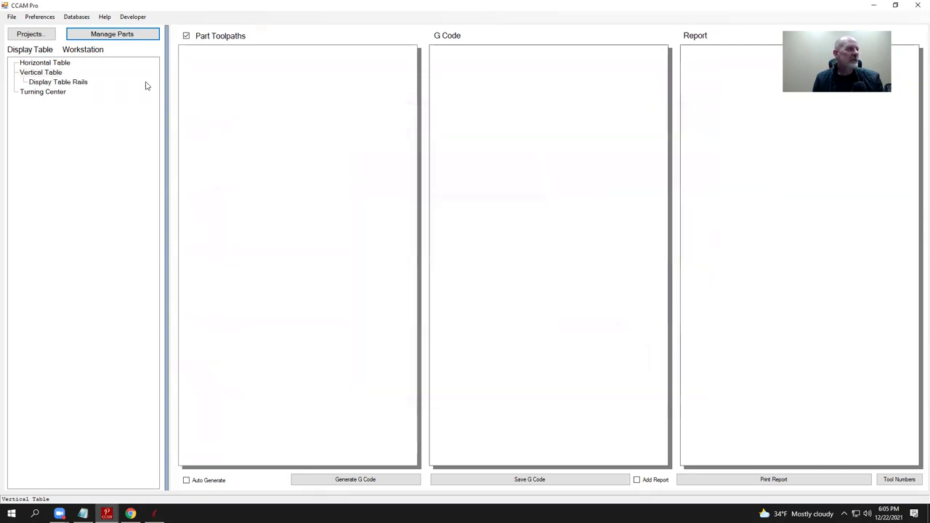
{"action": "left_click", "coordinate": [59, 84]}
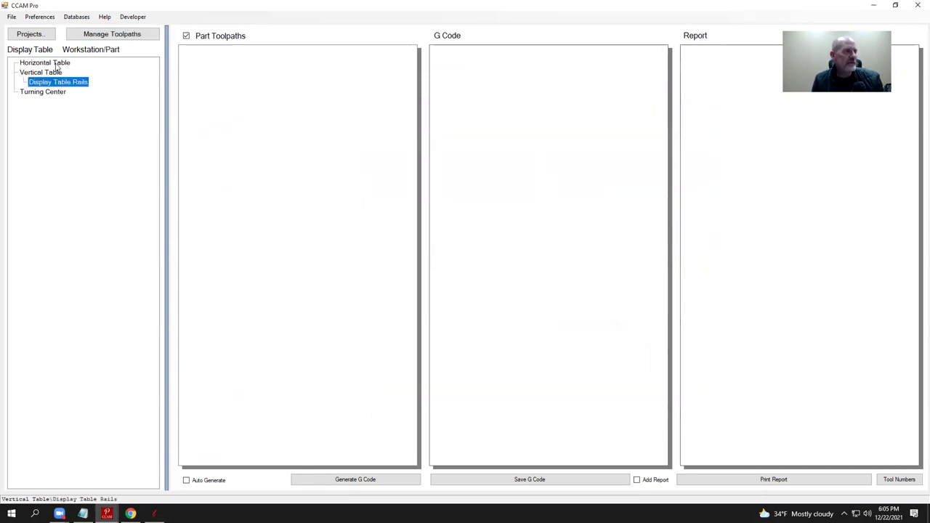
{"action": "left_click", "coordinate": [56, 64]}
{"action": "left_click", "coordinate": [54, 74]}
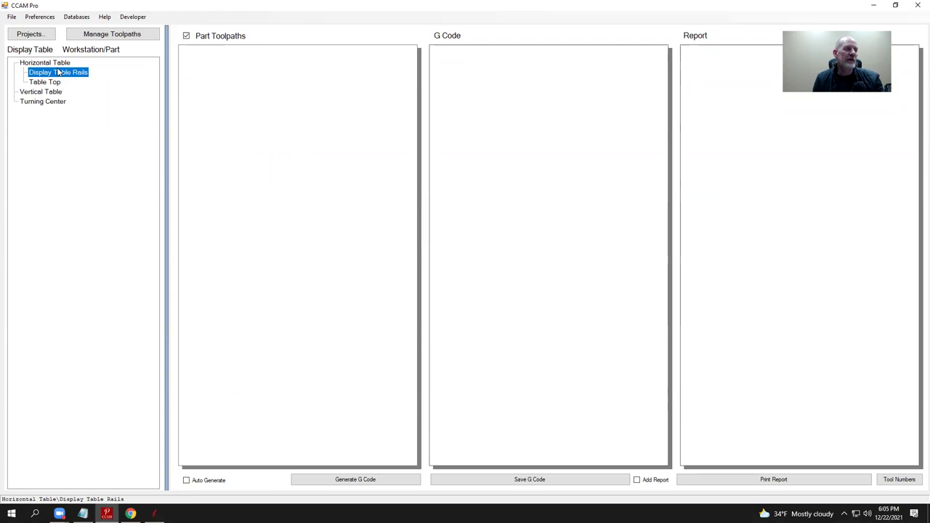
{"action": "left_click", "coordinate": [52, 83]}
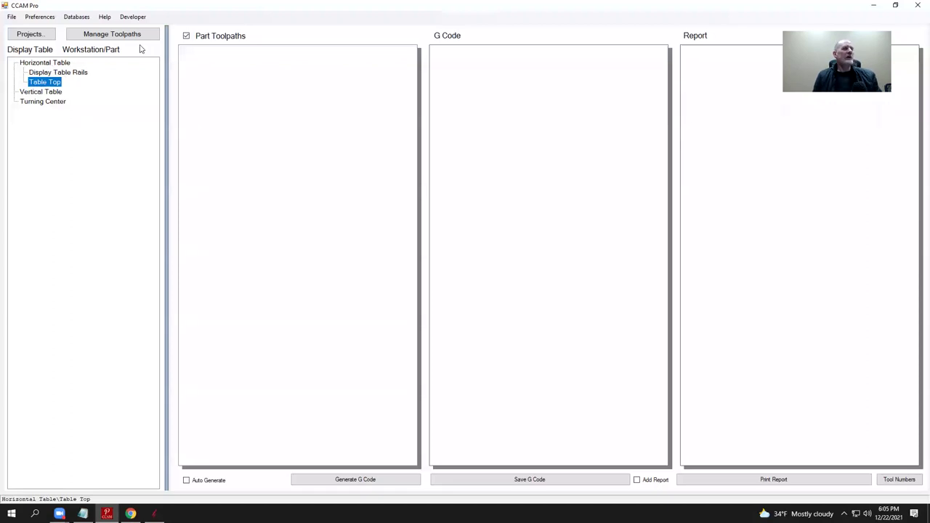
{"action": "left_click", "coordinate": [11, 16]}
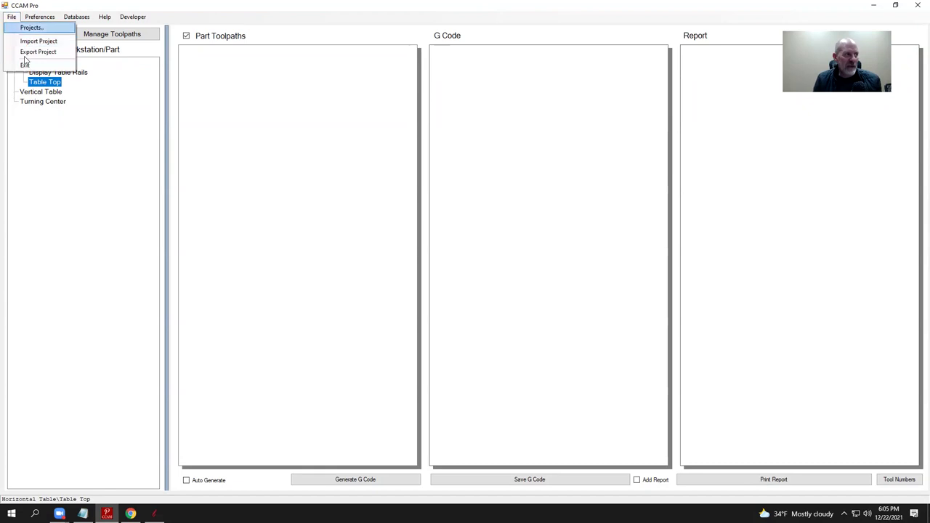
Step: Close CCAM Pro and relaunch it from the Start menu
{"action": "left_click", "coordinate": [95, 124]}
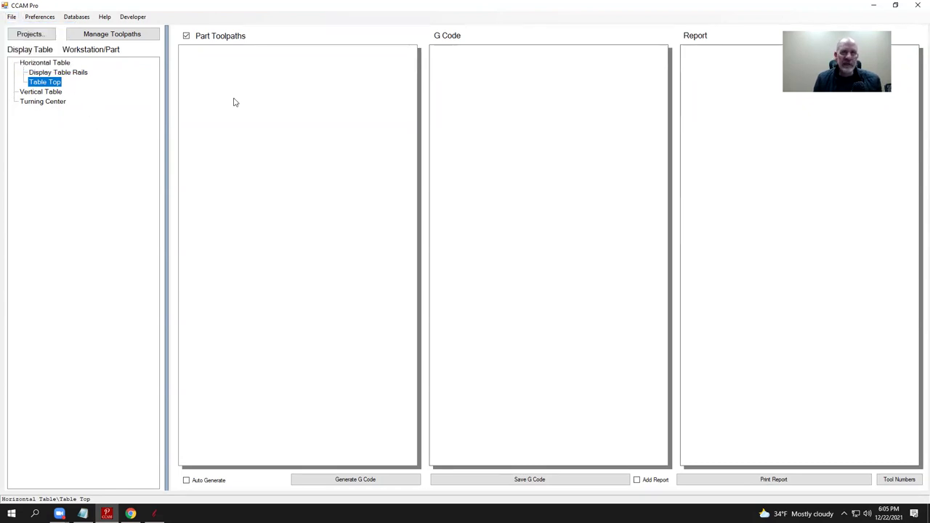
{"action": "left_click", "coordinate": [917, 7]}
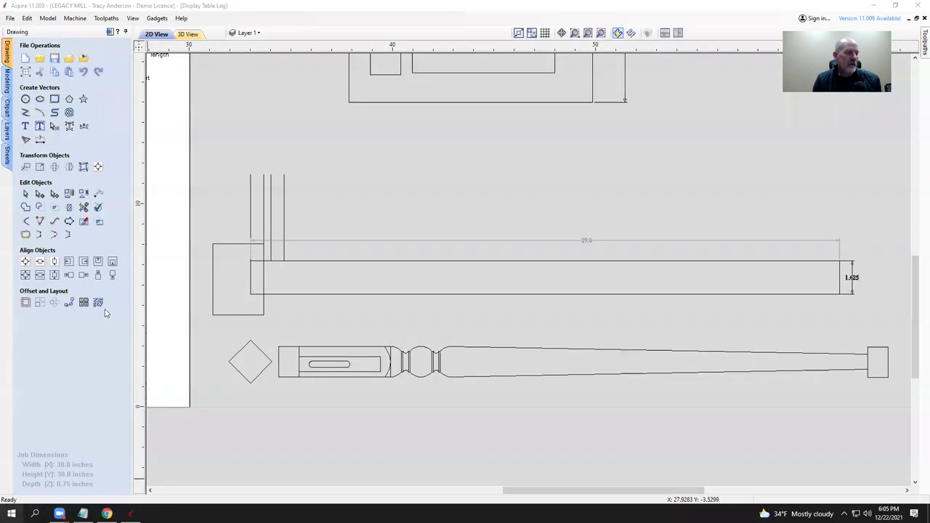
{"action": "key", "text": "super"}
{"action": "left_click", "coordinate": [182, 231]}
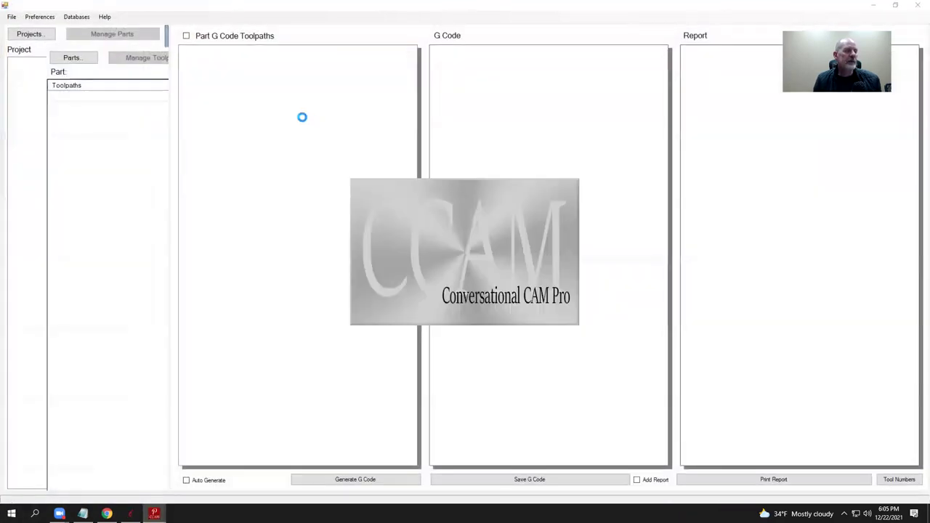
Step: Reload the Display Table project and check the Turning Center and Vertical Table parts
{"action": "left_click", "coordinate": [30, 36]}
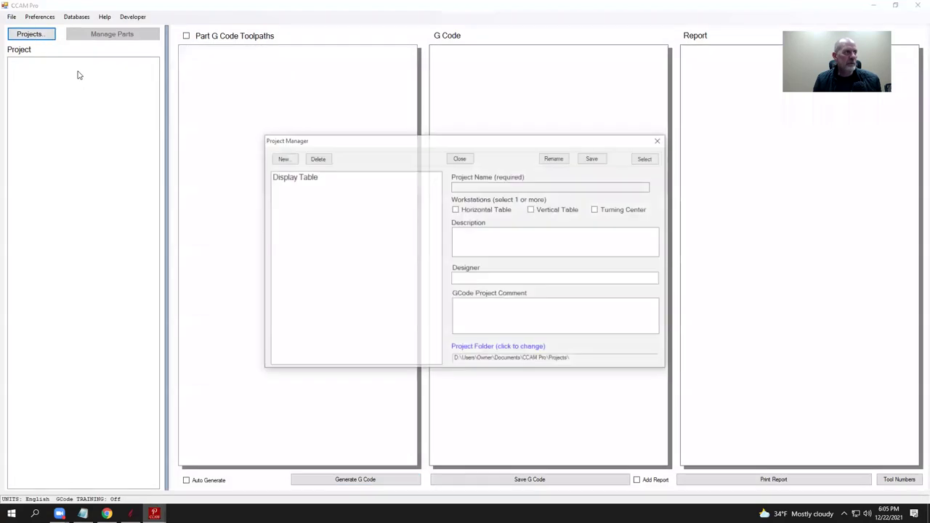
{"action": "left_click", "coordinate": [291, 179]}
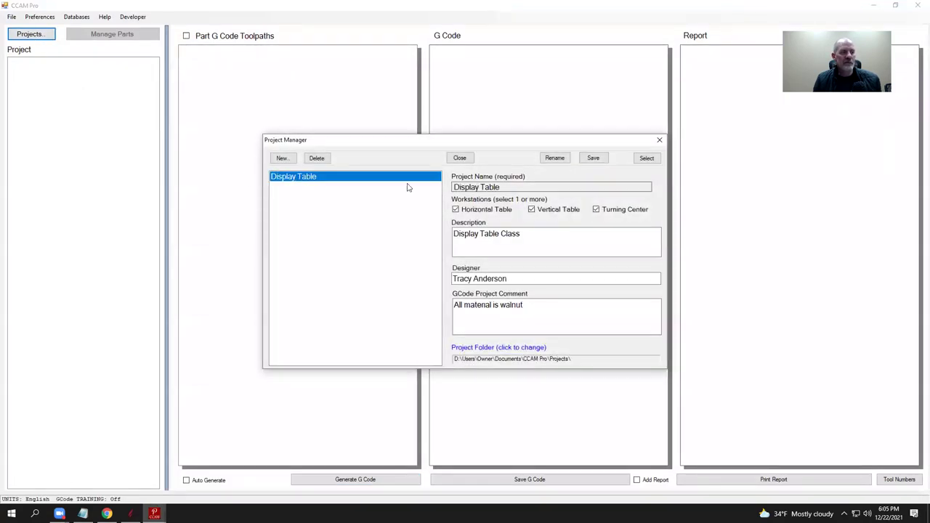
{"action": "left_click", "coordinate": [647, 159]}
{"action": "left_click", "coordinate": [41, 83]}
{"action": "left_click", "coordinate": [51, 73]}
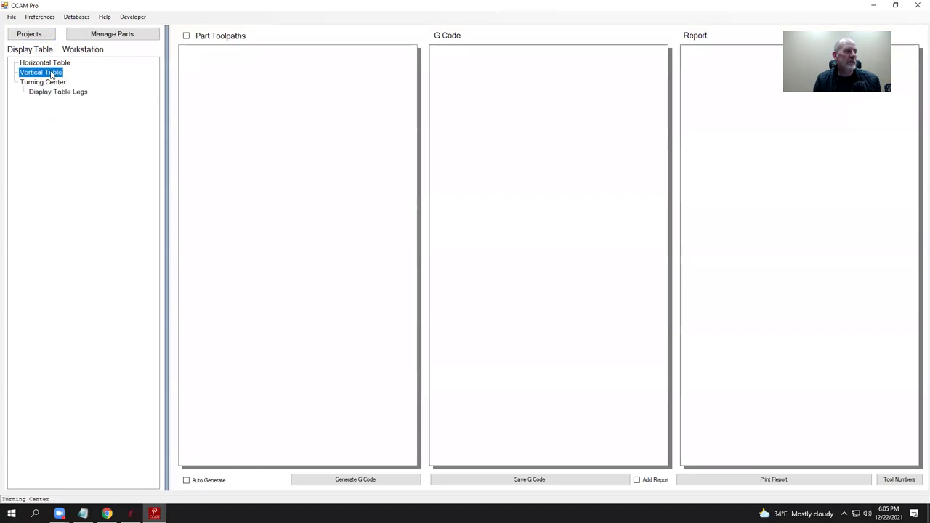
Step: Show the Horizontal Table workstation's parts in the CCAM Pro tree
{"action": "left_click", "coordinate": [45, 63]}
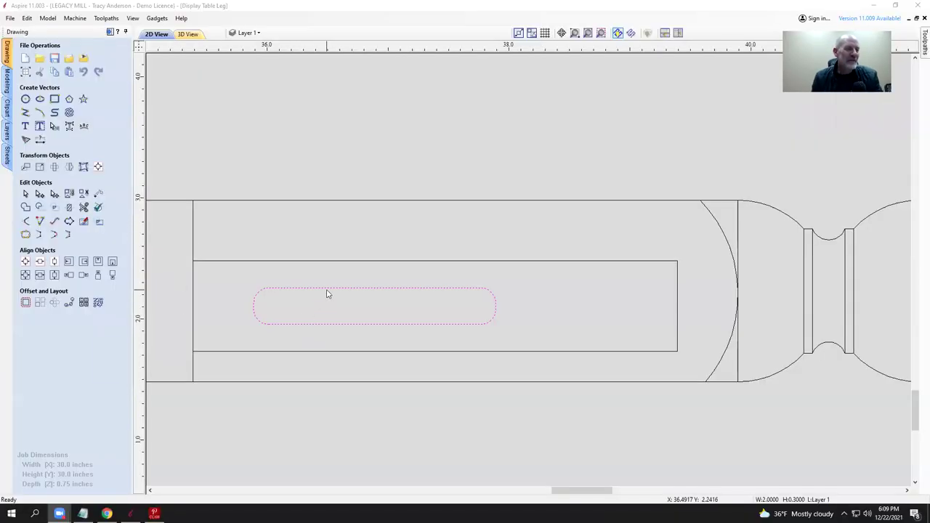
Step: Select the rounded slot outline on the leg, then switch to Chrome's Toby tab
{"action": "left_click", "coordinate": [362, 240]}
{"action": "left_click", "coordinate": [347, 289]}
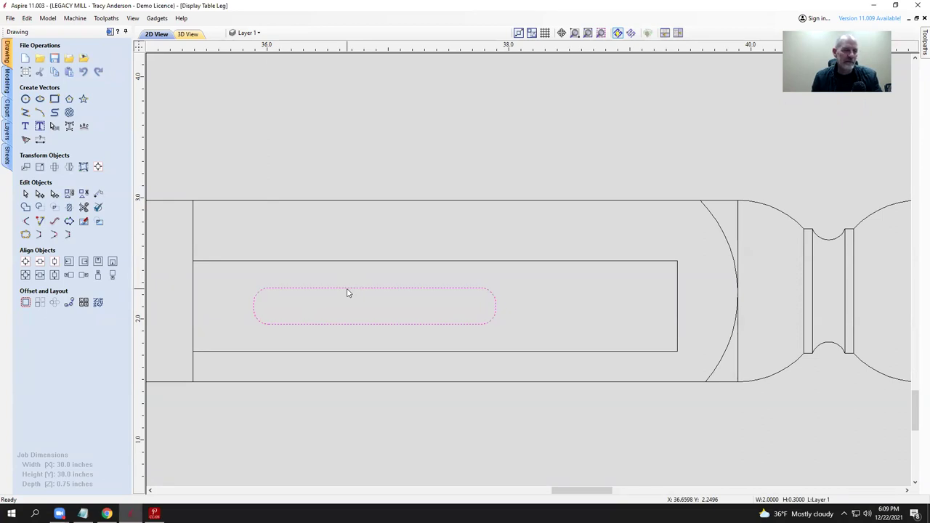
{"action": "scroll", "coordinate": [375, 312], "scroll_direction": "down", "scroll_amount": 4}
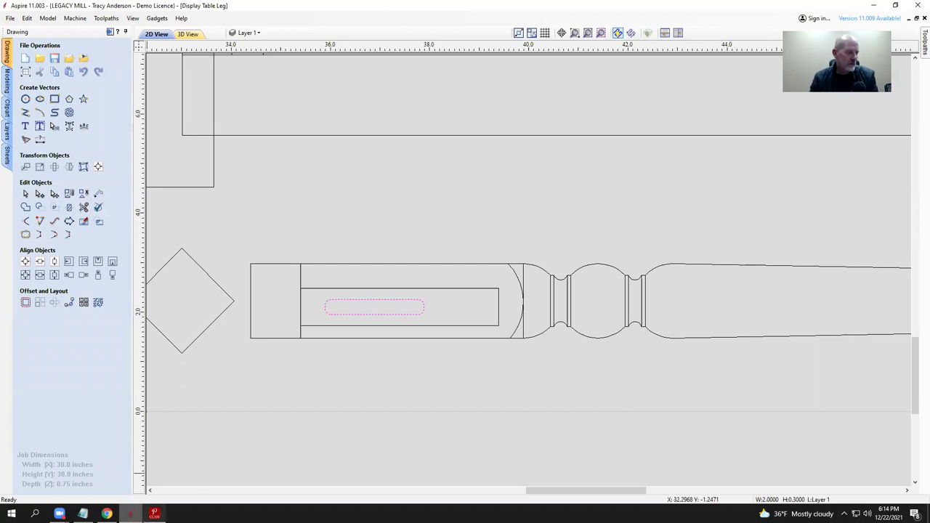
{"action": "left_click", "coordinate": [107, 514]}
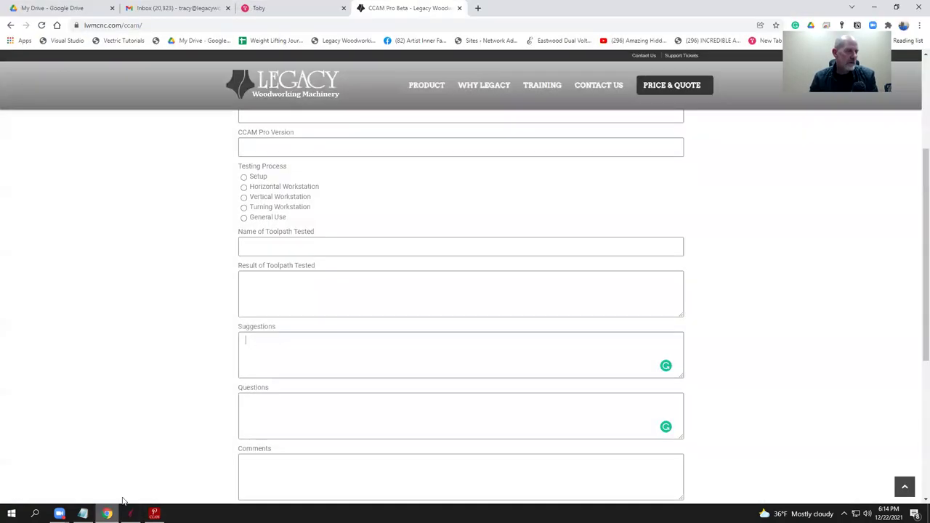
{"action": "left_click", "coordinate": [297, 9]}
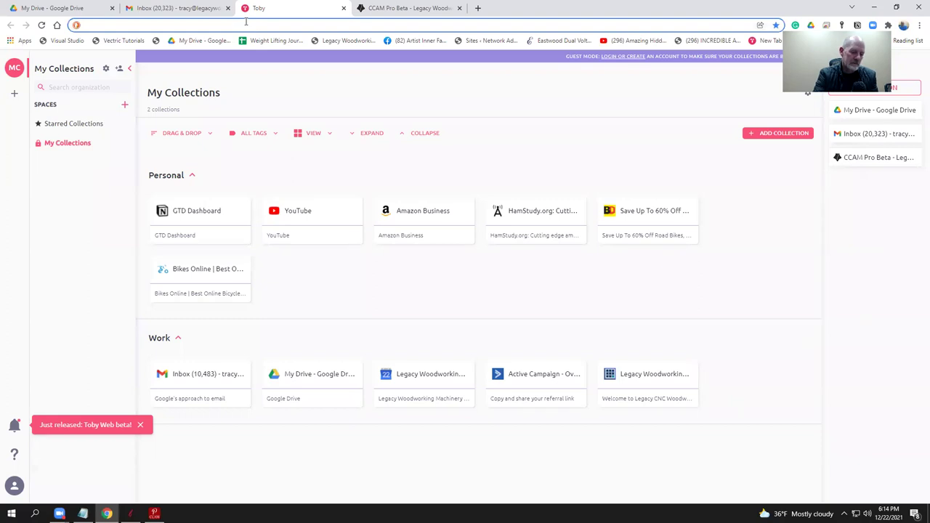
Step: Load ncviewer.com and scroll through its default changelog G-code text
{"action": "type", "text": "nc"}
{"action": "type", "text": "viewer.com"}
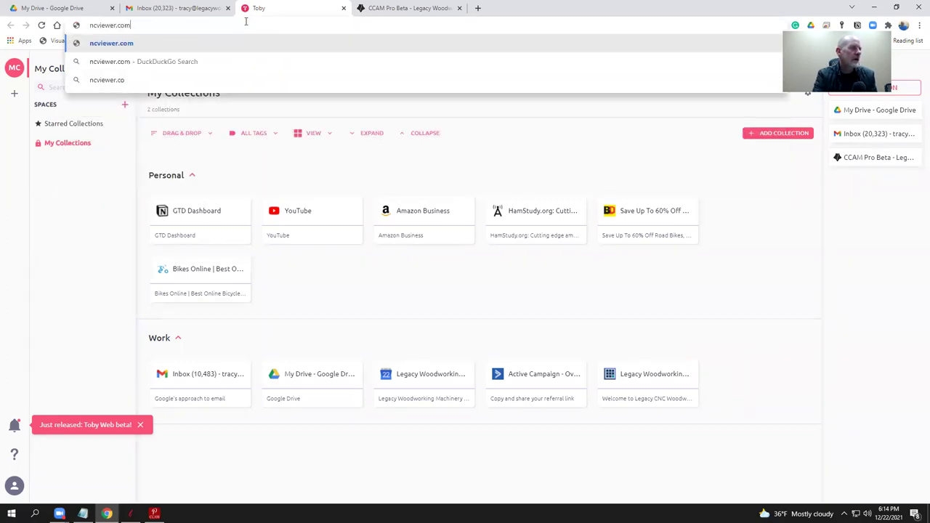
{"action": "key", "text": "Return"}
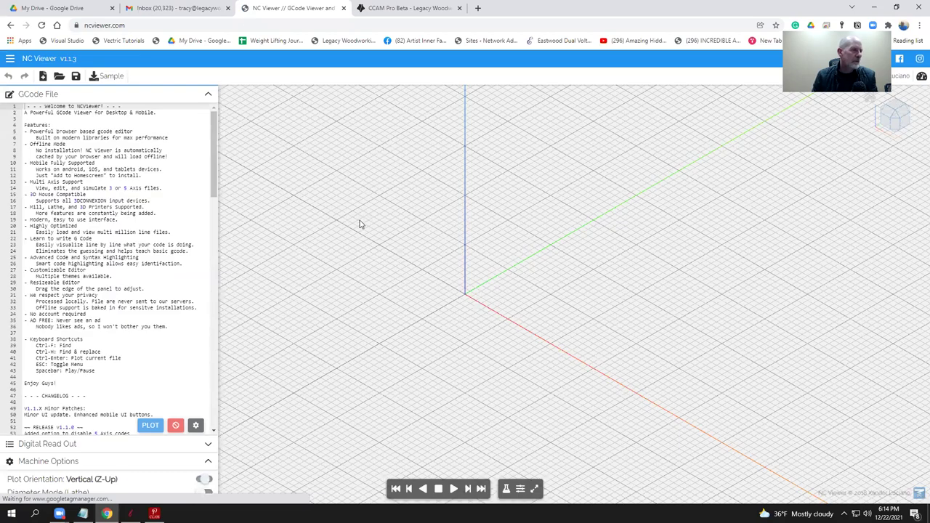
{"action": "scroll", "coordinate": [184, 253], "scroll_direction": "down", "scroll_amount": 5}
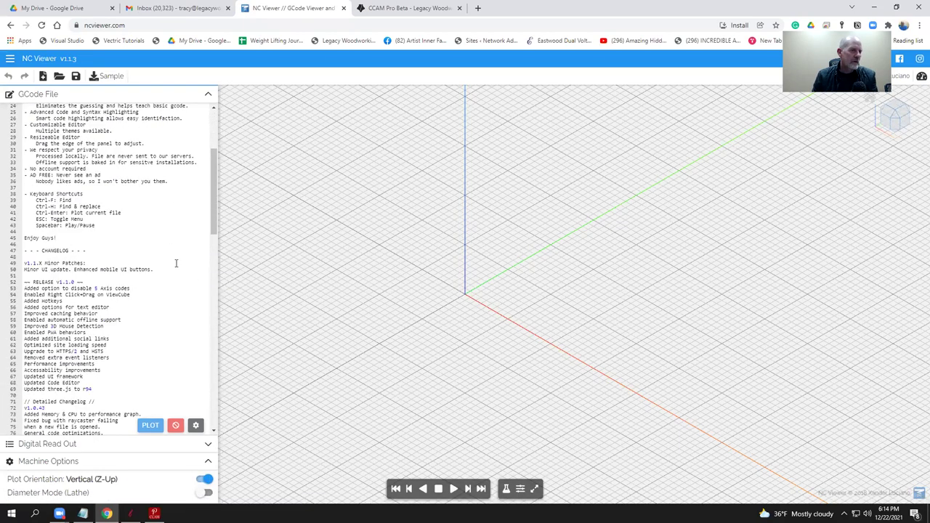
{"action": "scroll", "coordinate": [176, 263], "scroll_direction": "down", "scroll_amount": 4}
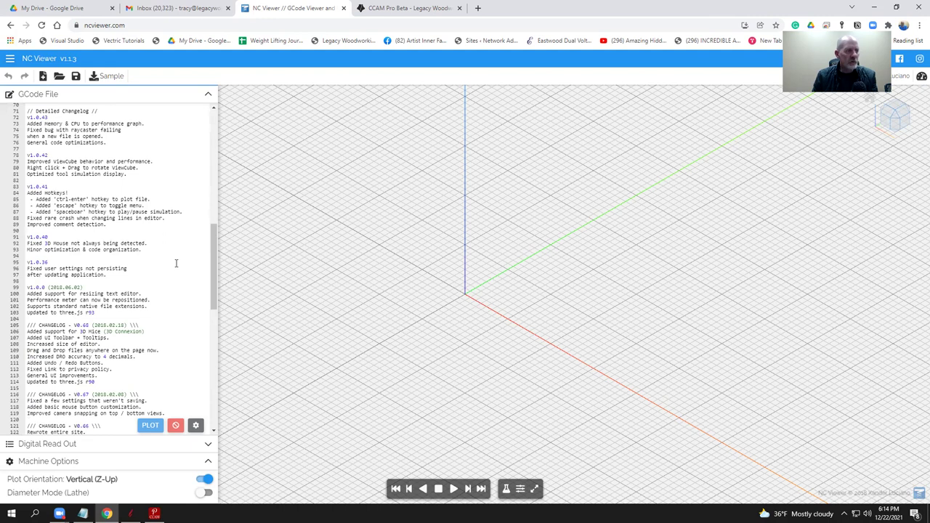
{"action": "scroll", "coordinate": [176, 263], "scroll_direction": "down", "scroll_amount": 3}
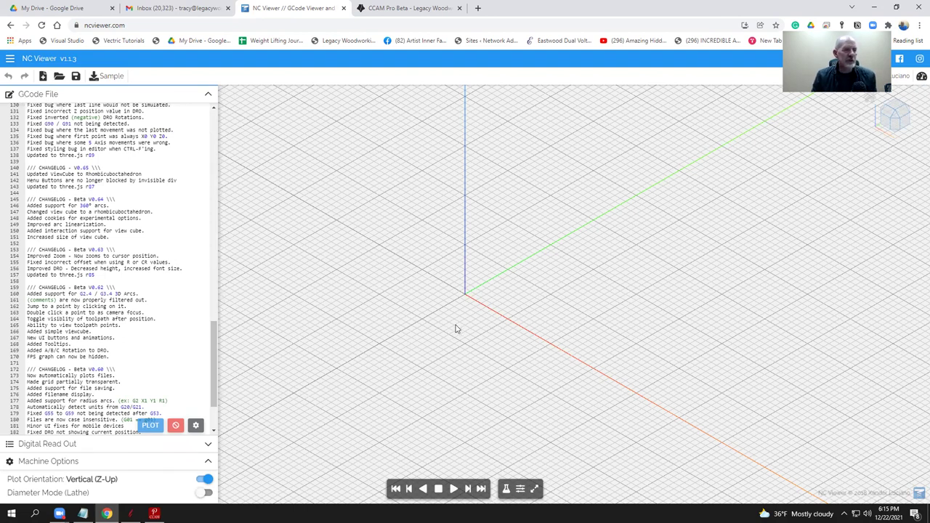
{"action": "scroll", "coordinate": [482, 282], "scroll_direction": "up", "scroll_amount": 1}
{"action": "scroll", "coordinate": [432, 245], "scroll_direction": "down", "scroll_amount": 2}
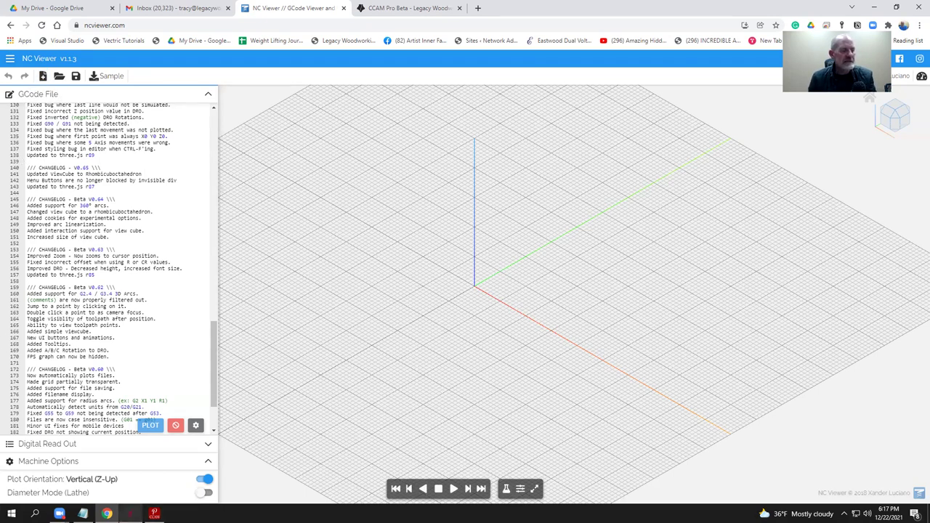
{"action": "mouse_move", "coordinate": [130, 514]}
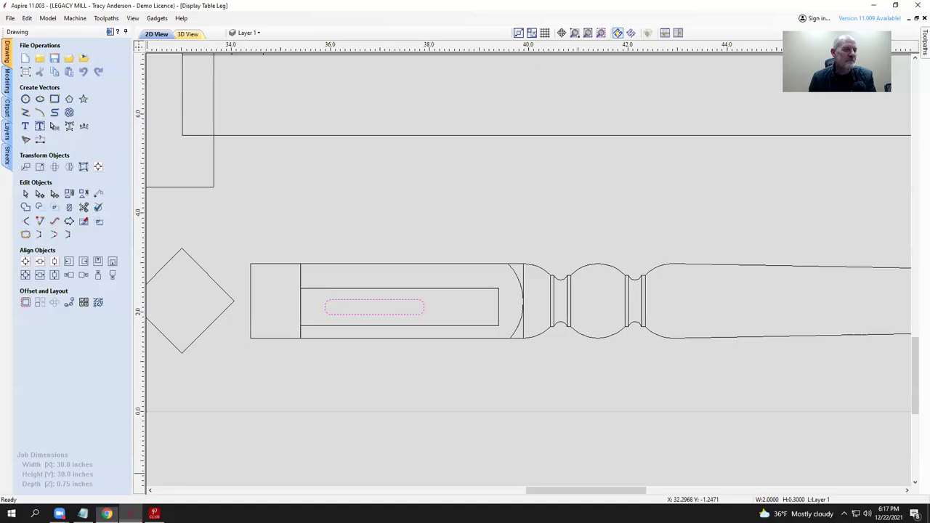
Step: Bring the Aspire table leg drawing back and drop down its layer list
{"action": "left_click", "coordinate": [130, 514]}
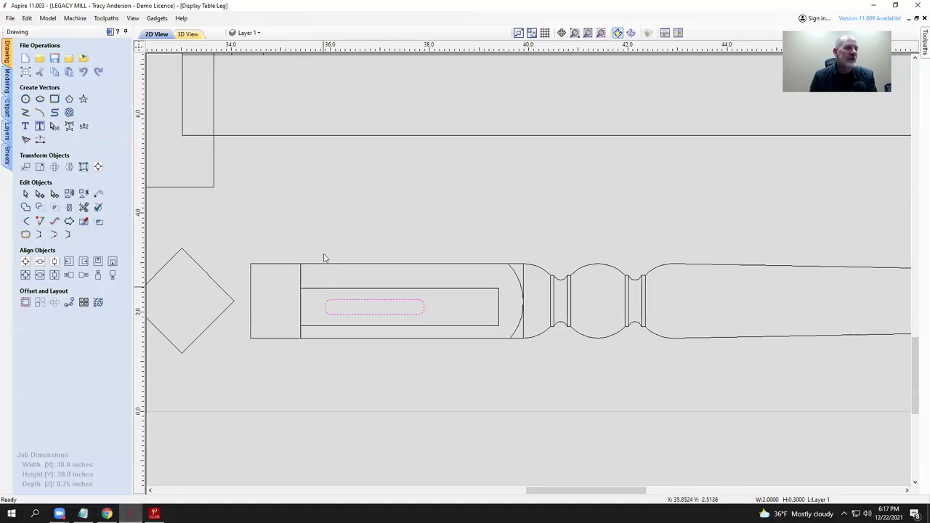
{"action": "left_click", "coordinate": [247, 33]}
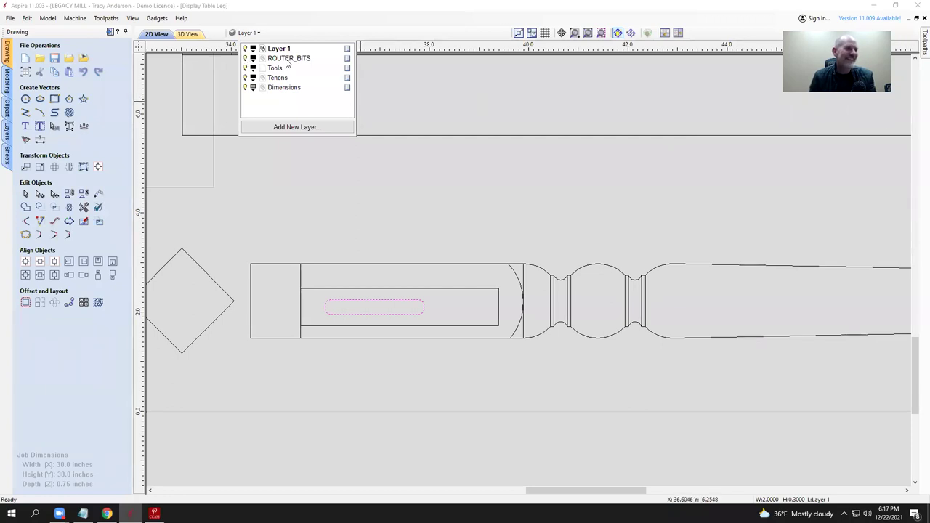
{"action": "scroll", "coordinate": [349, 191], "scroll_direction": "down", "scroll_amount": 3}
{"action": "scroll", "coordinate": [327, 396], "scroll_direction": "down", "scroll_amount": 5}
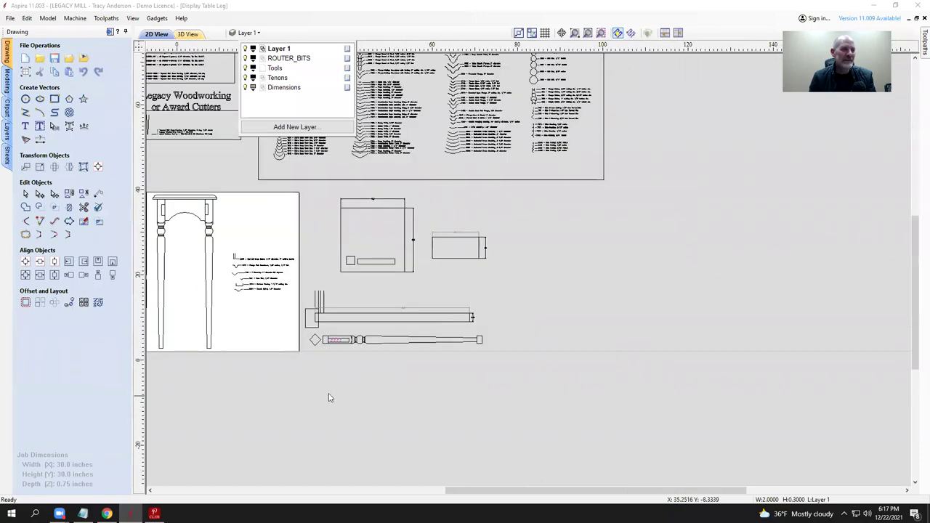
{"action": "scroll", "coordinate": [473, 230], "scroll_direction": "up", "scroll_amount": 4}
{"action": "scroll", "coordinate": [491, 206], "scroll_direction": "up", "scroll_amount": 3}
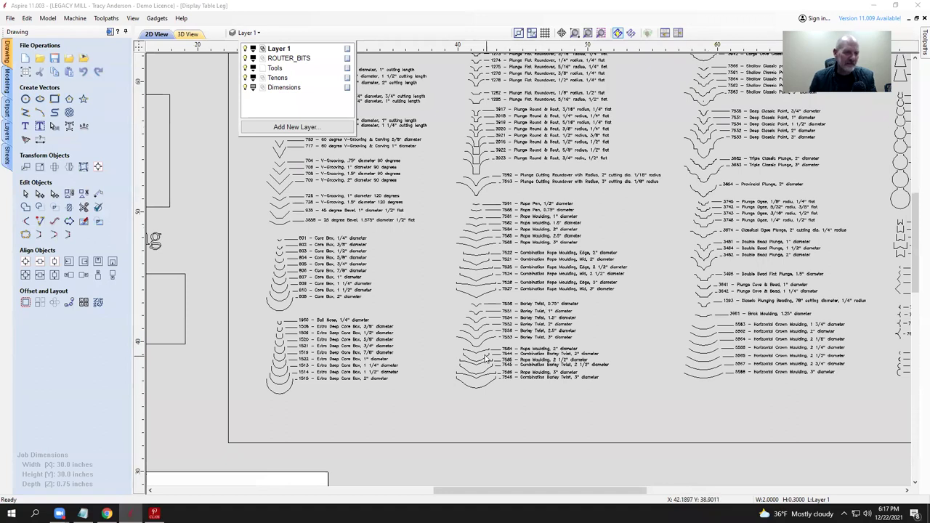
{"action": "scroll", "coordinate": [428, 320], "scroll_direction": "down", "scroll_amount": 2}
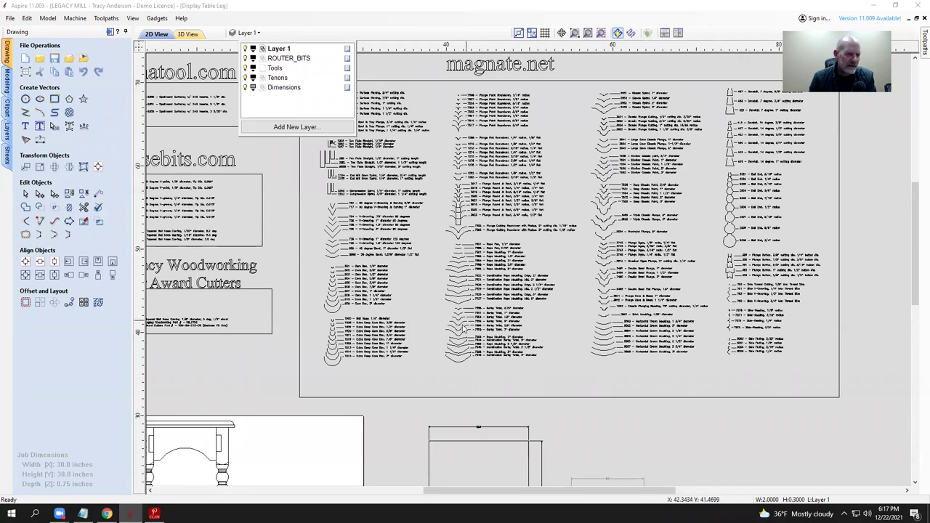
{"action": "scroll", "coordinate": [466, 330], "scroll_direction": "up", "scroll_amount": 5}
{"action": "scroll", "coordinate": [465, 331], "scroll_direction": "up", "scroll_amount": 3}
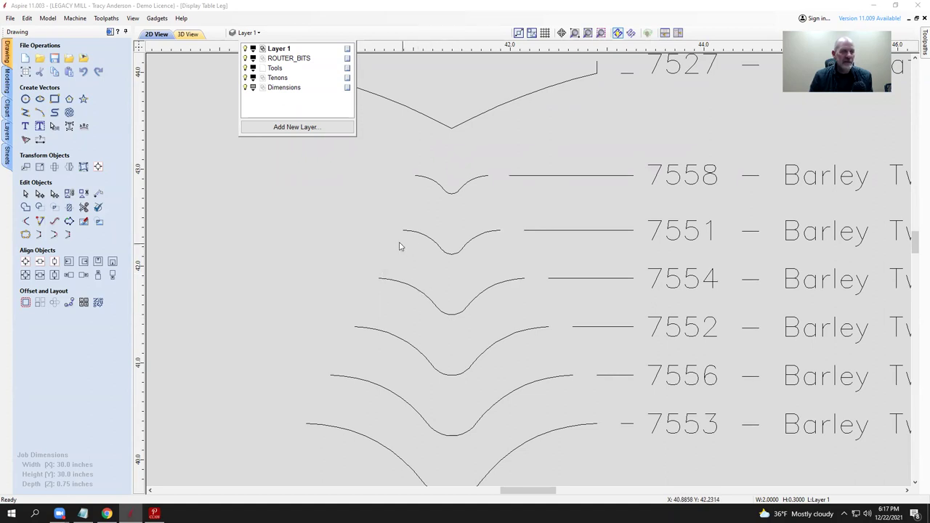
{"action": "scroll", "coordinate": [407, 266], "scroll_direction": "down", "scroll_amount": 2}
{"action": "scroll", "coordinate": [407, 266], "scroll_direction": "down", "scroll_amount": 5}
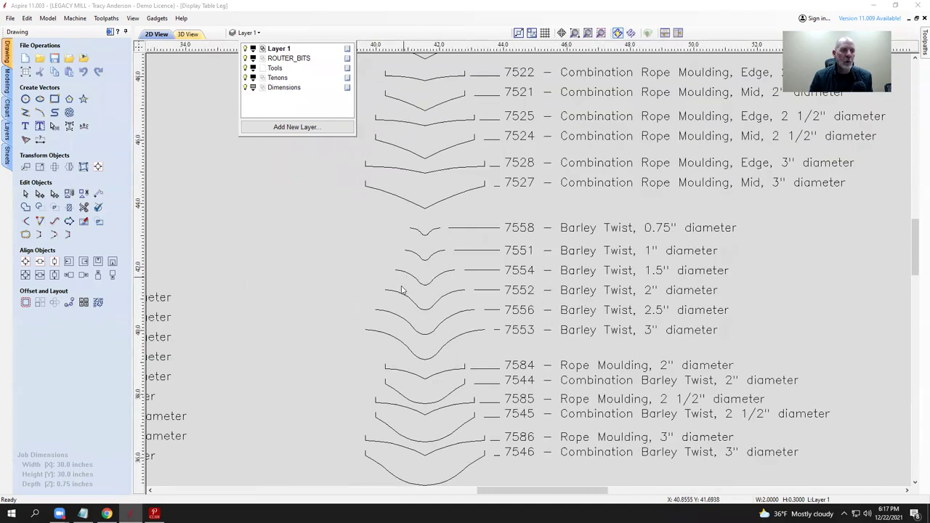
{"action": "scroll", "coordinate": [219, 269], "scroll_direction": "up", "scroll_amount": 6}
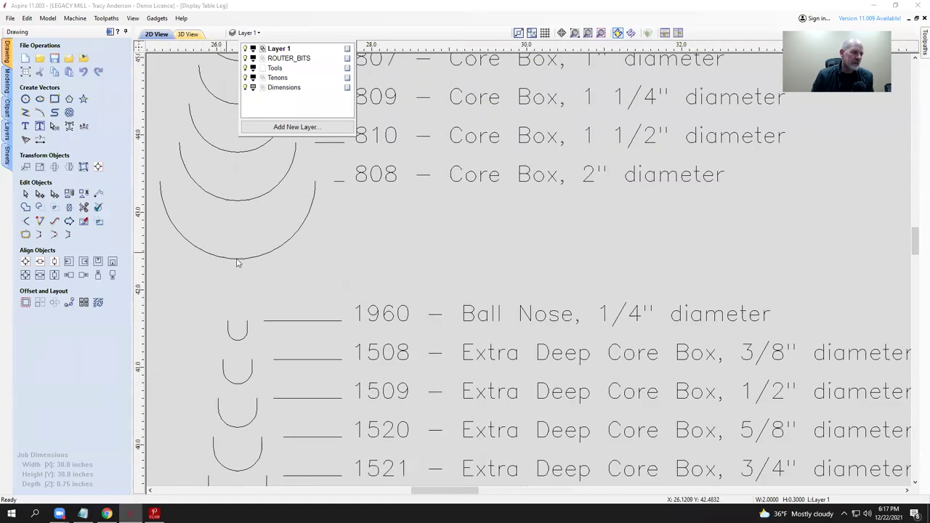
{"action": "scroll", "coordinate": [240, 264], "scroll_direction": "down", "scroll_amount": 5}
{"action": "scroll", "coordinate": [260, 253], "scroll_direction": "up", "scroll_amount": 2}
{"action": "scroll", "coordinate": [260, 253], "scroll_direction": "up", "scroll_amount": 5}
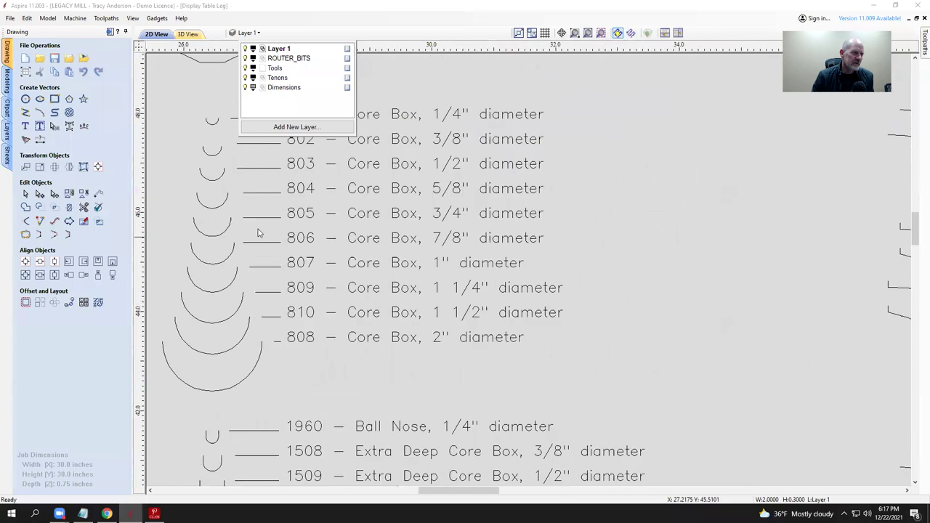
{"action": "scroll", "coordinate": [393, 273], "scroll_direction": "down", "scroll_amount": 3}
{"action": "scroll", "coordinate": [341, 271], "scroll_direction": "up", "scroll_amount": 3}
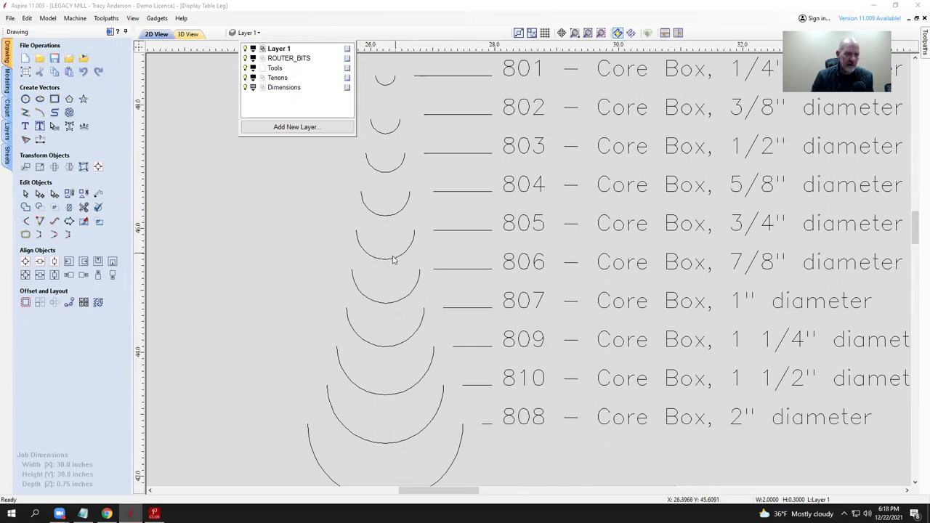
{"action": "scroll", "coordinate": [469, 270], "scroll_direction": "down", "scroll_amount": 6}
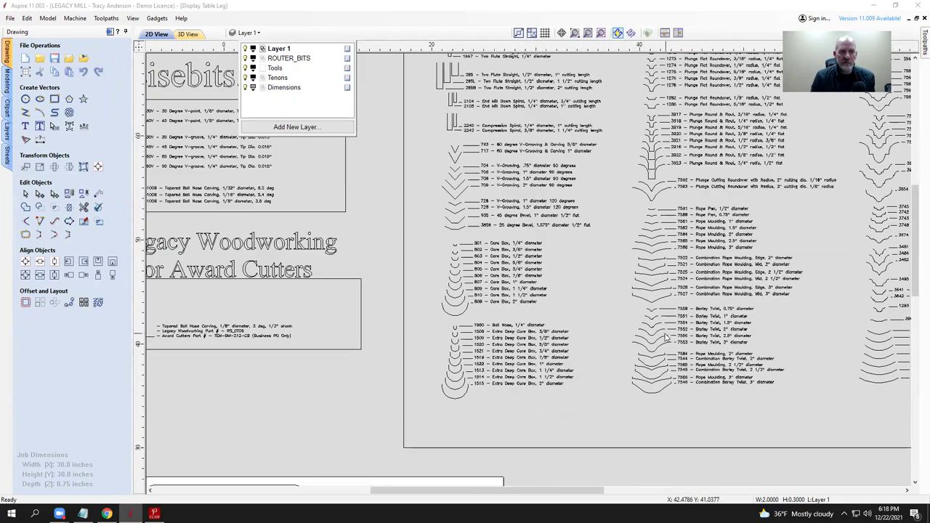
{"action": "scroll", "coordinate": [667, 338], "scroll_direction": "down", "scroll_amount": 1}
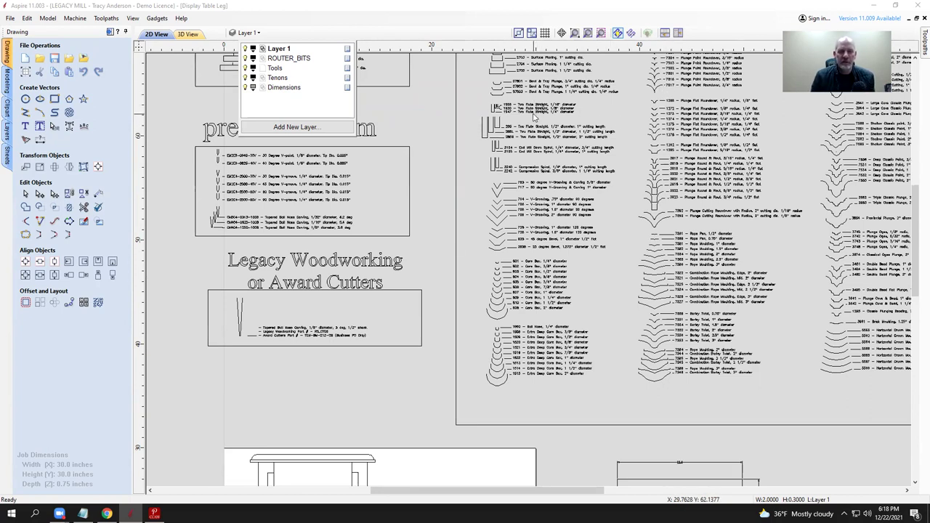
{"action": "scroll", "coordinate": [534, 132], "scroll_direction": "down", "scroll_amount": 2}
{"action": "scroll", "coordinate": [729, 143], "scroll_direction": "up", "scroll_amount": 3}
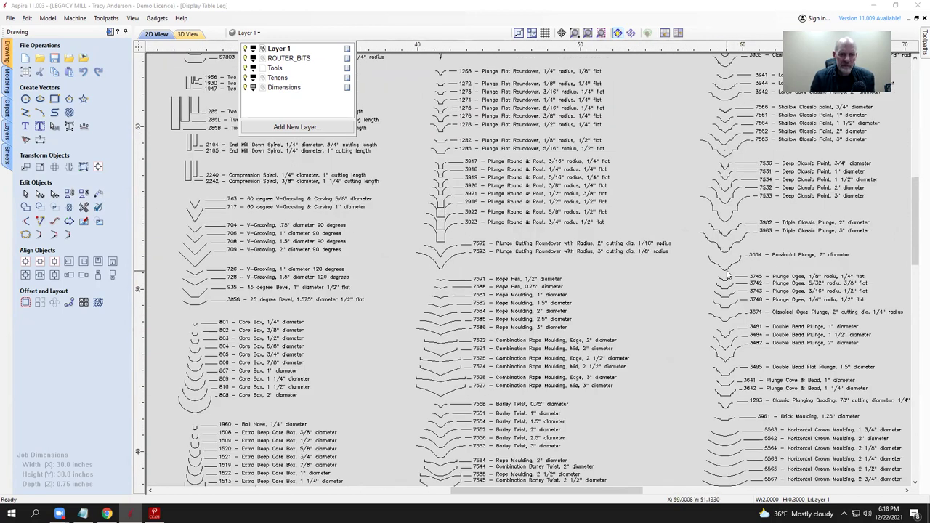
{"action": "scroll", "coordinate": [450, 283], "scroll_direction": "down", "scroll_amount": 3}
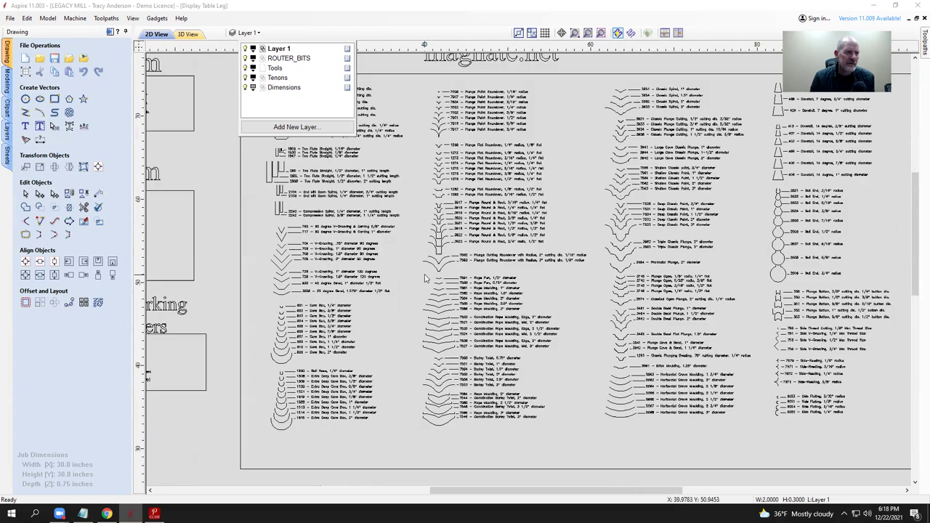
{"action": "scroll", "coordinate": [632, 342], "scroll_direction": "up", "scroll_amount": 3}
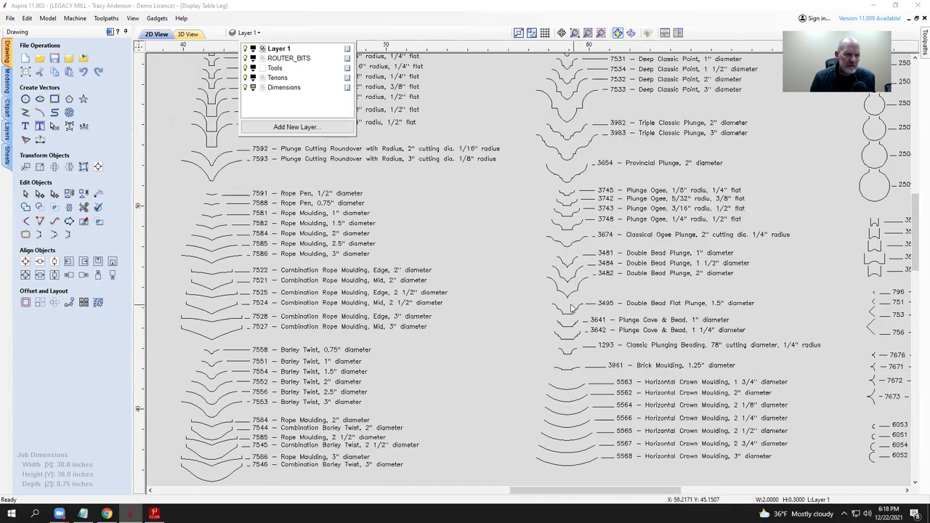
{"action": "scroll", "coordinate": [580, 304], "scroll_direction": "up", "scroll_amount": 2}
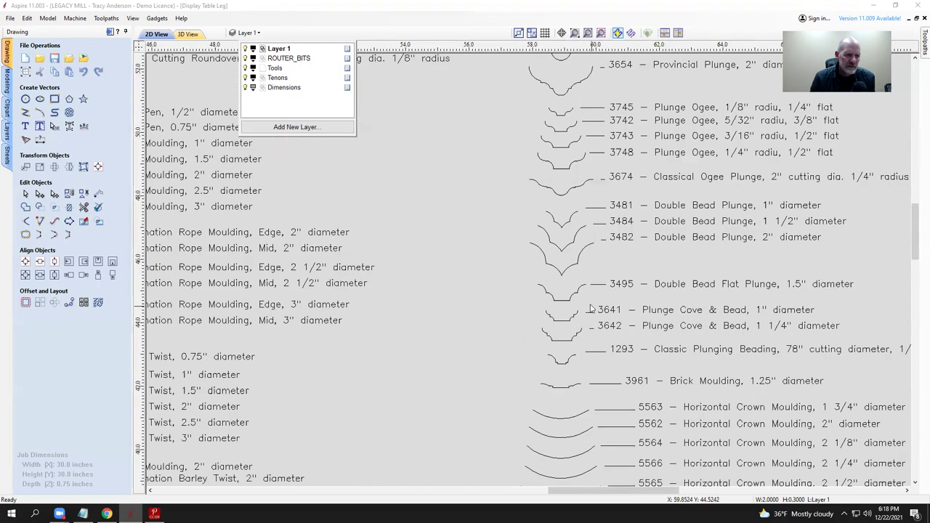
{"action": "scroll", "coordinate": [591, 276], "scroll_direction": "down", "scroll_amount": 1}
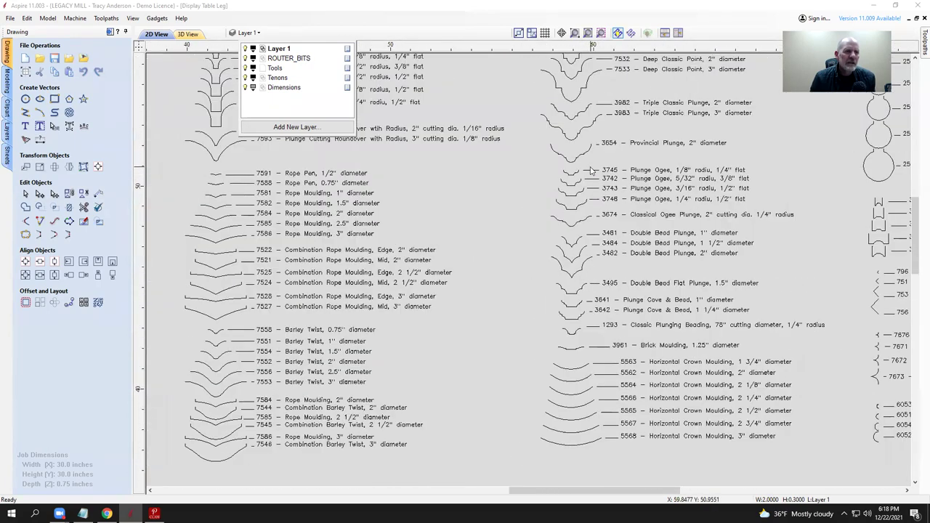
{"action": "scroll", "coordinate": [593, 171], "scroll_direction": "down", "scroll_amount": 1}
{"action": "scroll", "coordinate": [590, 102], "scroll_direction": "down", "scroll_amount": 1}
{"action": "scroll", "coordinate": [583, 72], "scroll_direction": "down", "scroll_amount": 1}
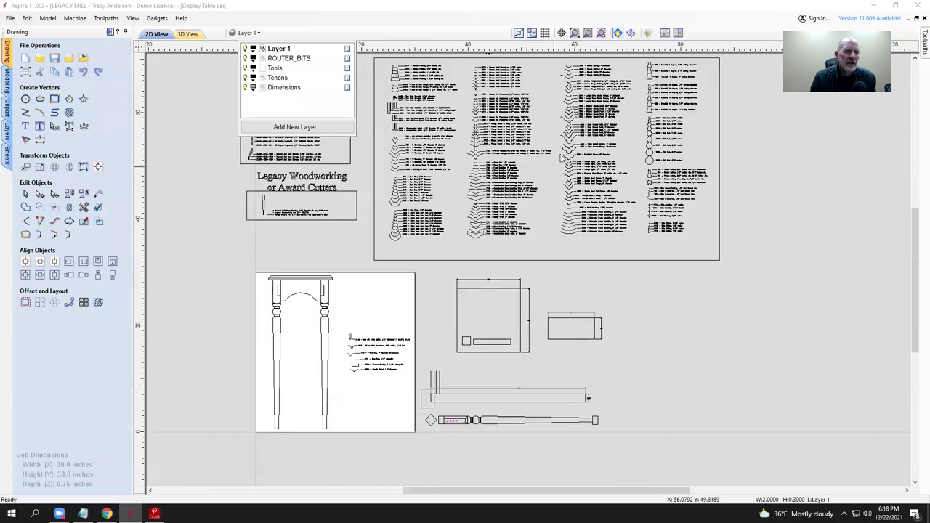
{"action": "scroll", "coordinate": [568, 109], "scroll_direction": "up", "scroll_amount": 3}
Step: Zoom to fit the bit sheet, close the Layer dropdown, and bring NC Viewer back in Chrome
{"action": "scroll", "coordinate": [563, 130], "scroll_direction": "up", "scroll_amount": 2}
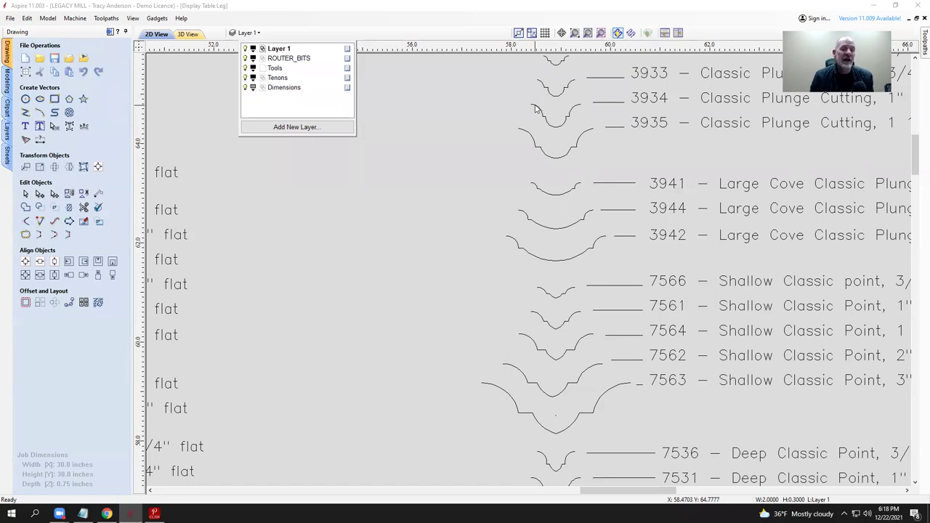
{"action": "scroll", "coordinate": [569, 122], "scroll_direction": "down", "scroll_amount": 4}
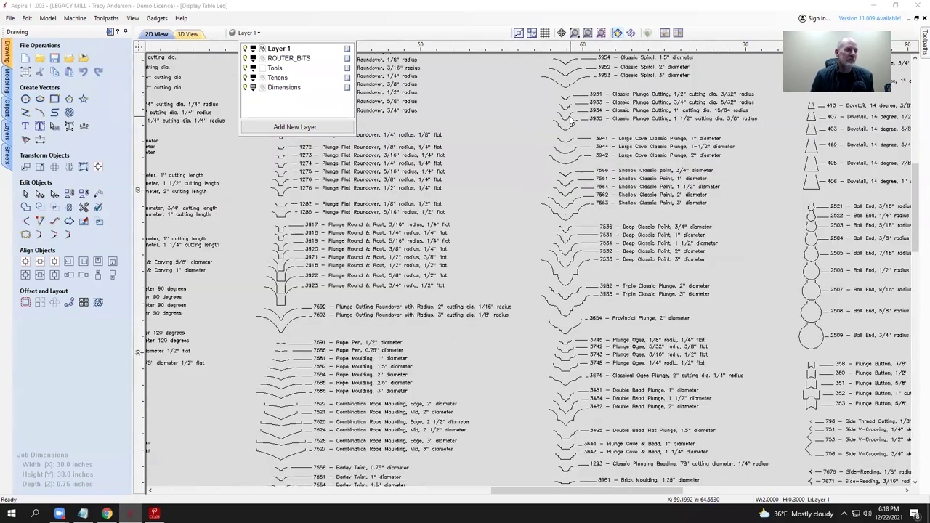
{"action": "scroll", "coordinate": [529, 155], "scroll_direction": "down", "scroll_amount": 2}
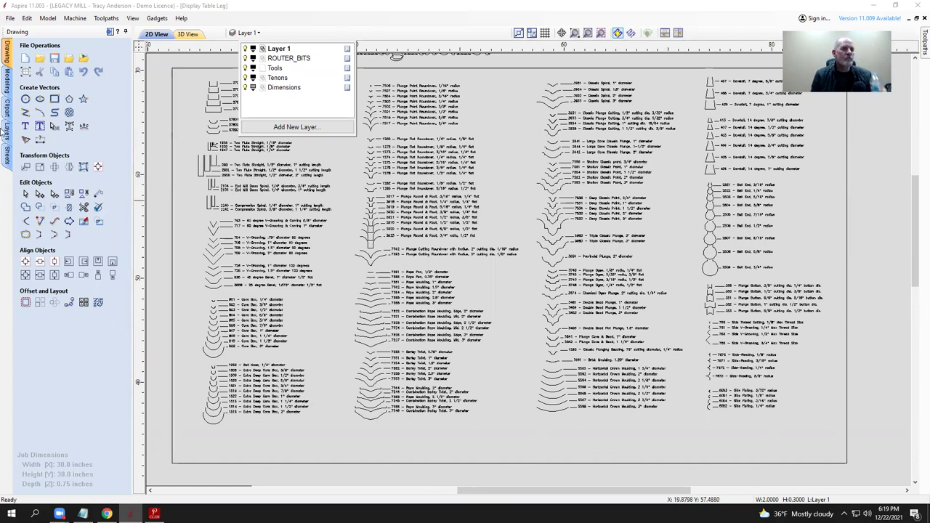
{"action": "left_click", "coordinate": [470, 28]}
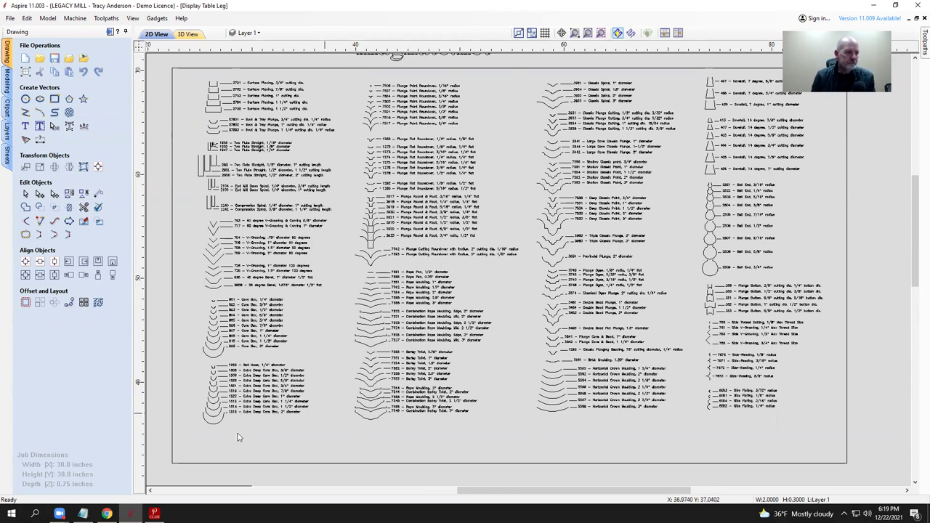
{"action": "left_click", "coordinate": [131, 514]}
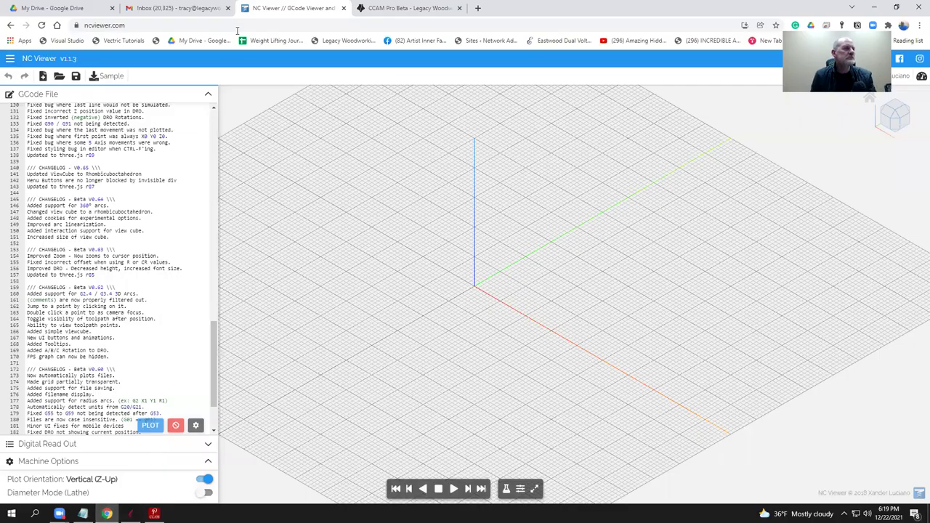
Step: From the CCAM Pro Beta tab, open TRAINING > Class Review to list recorded classes like Feeds and Speeds
{"action": "left_click", "coordinate": [409, 8]}
{"action": "mouse_move", "coordinate": [556, 91]}
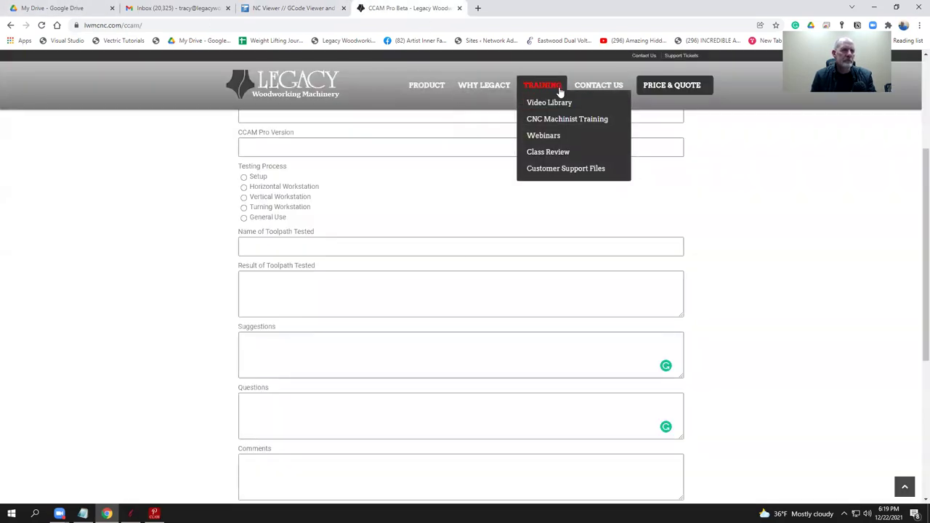
{"action": "left_click", "coordinate": [547, 152]}
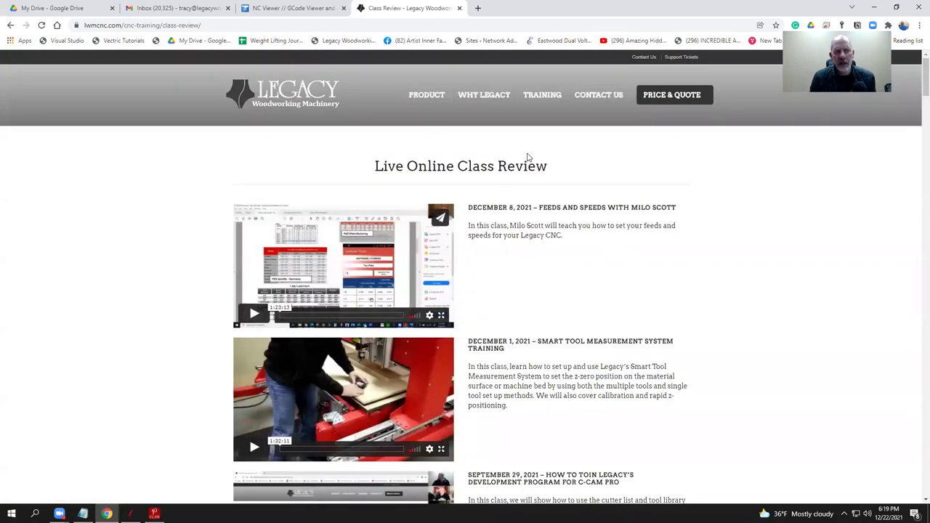
{"action": "mouse_move", "coordinate": [542, 102]}
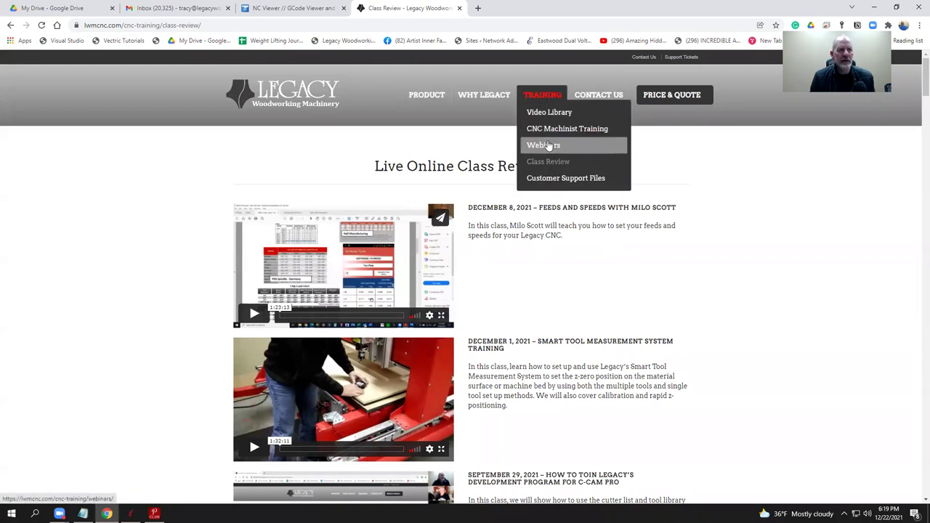